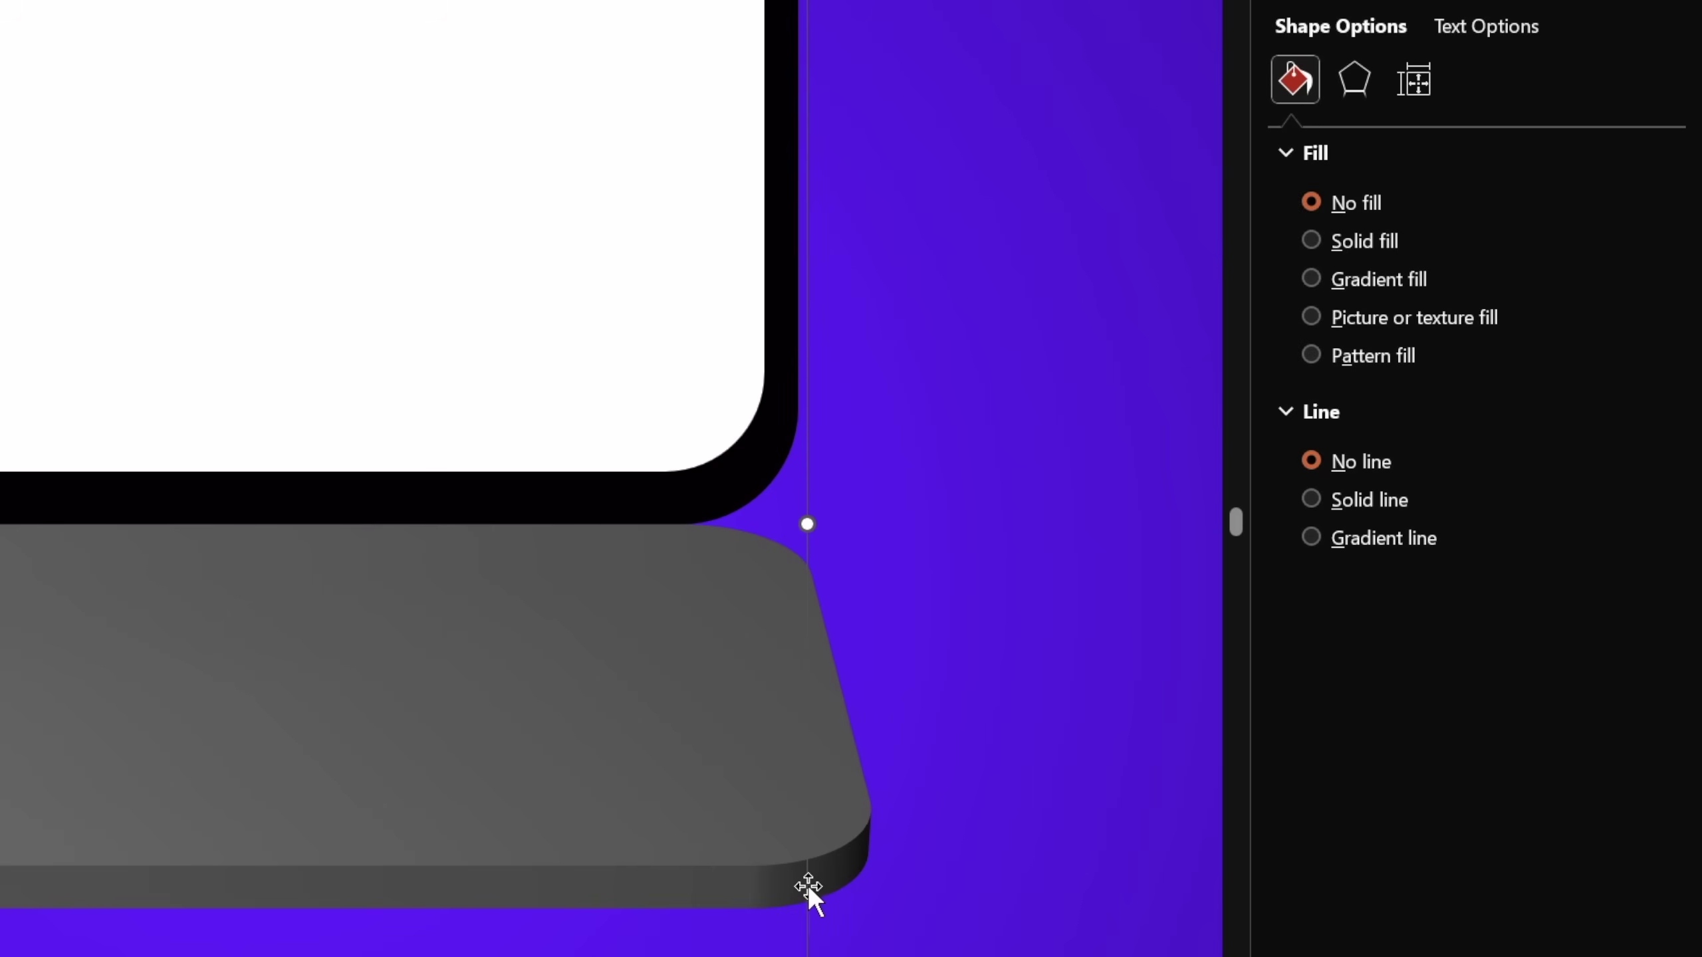
Set the bottom bevel of the laptop base's rounded rectangle to 5 pt width and 5 pt height
{"action": "left_click", "coordinate": [698, 852]}
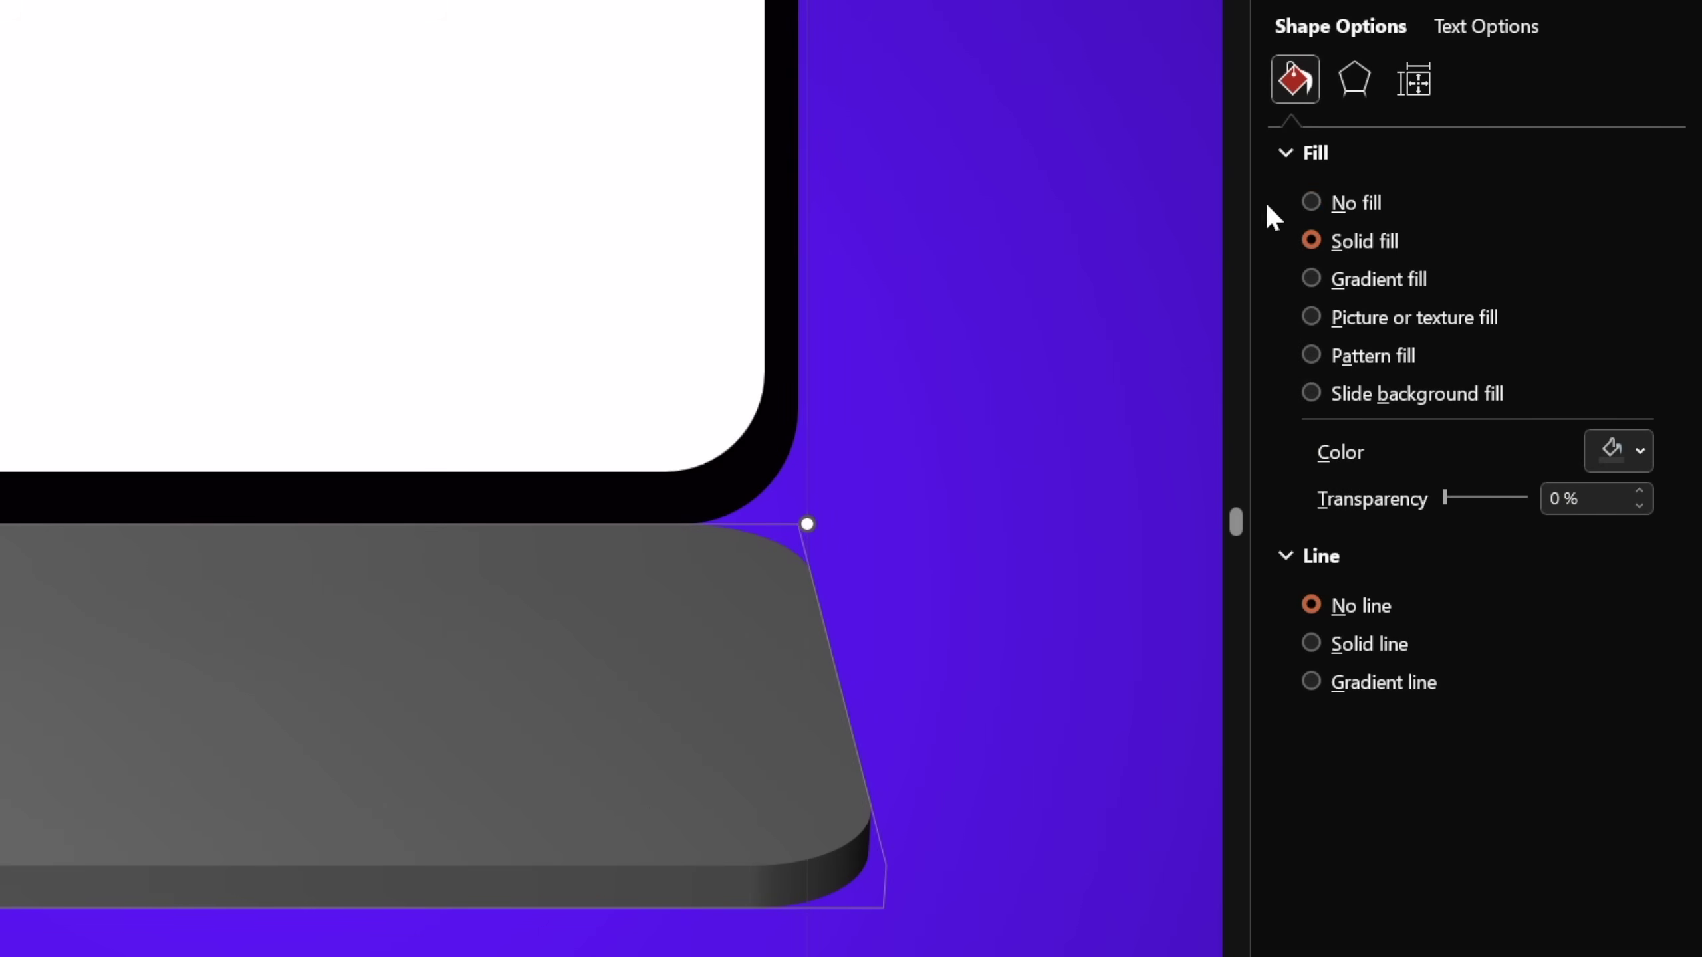
{"action": "left_click", "coordinate": [1353, 79]}
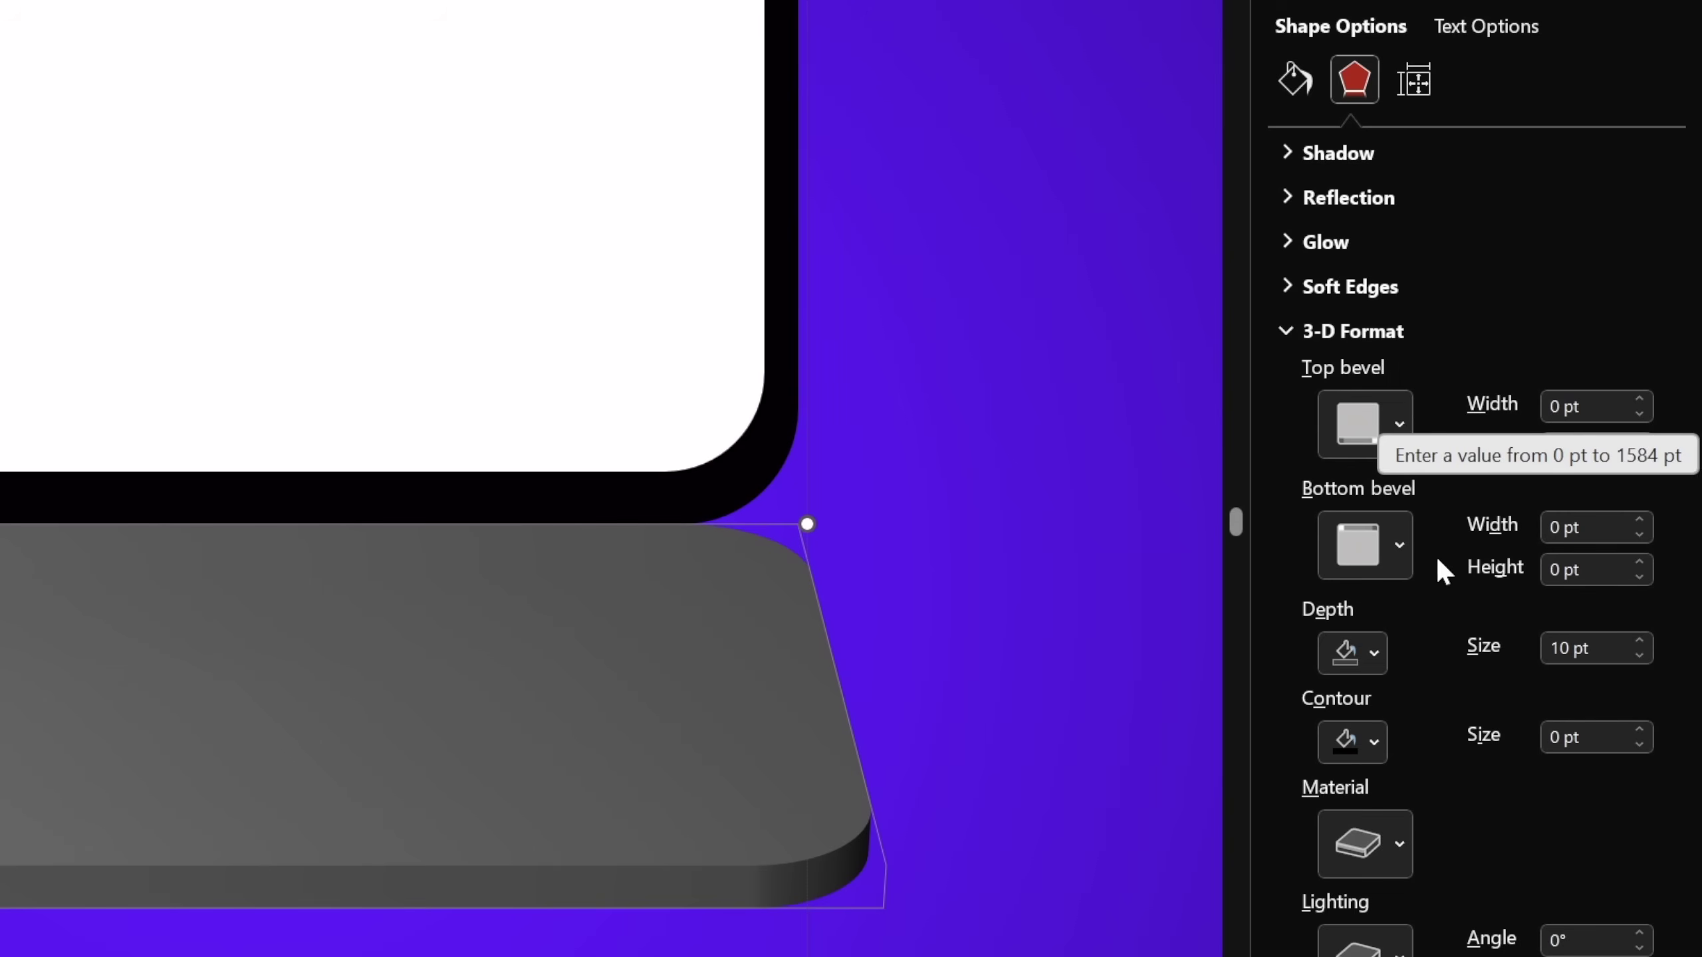
{"action": "left_click_drag", "start_coordinate": [1600, 529], "coordinate": [1470, 527]}
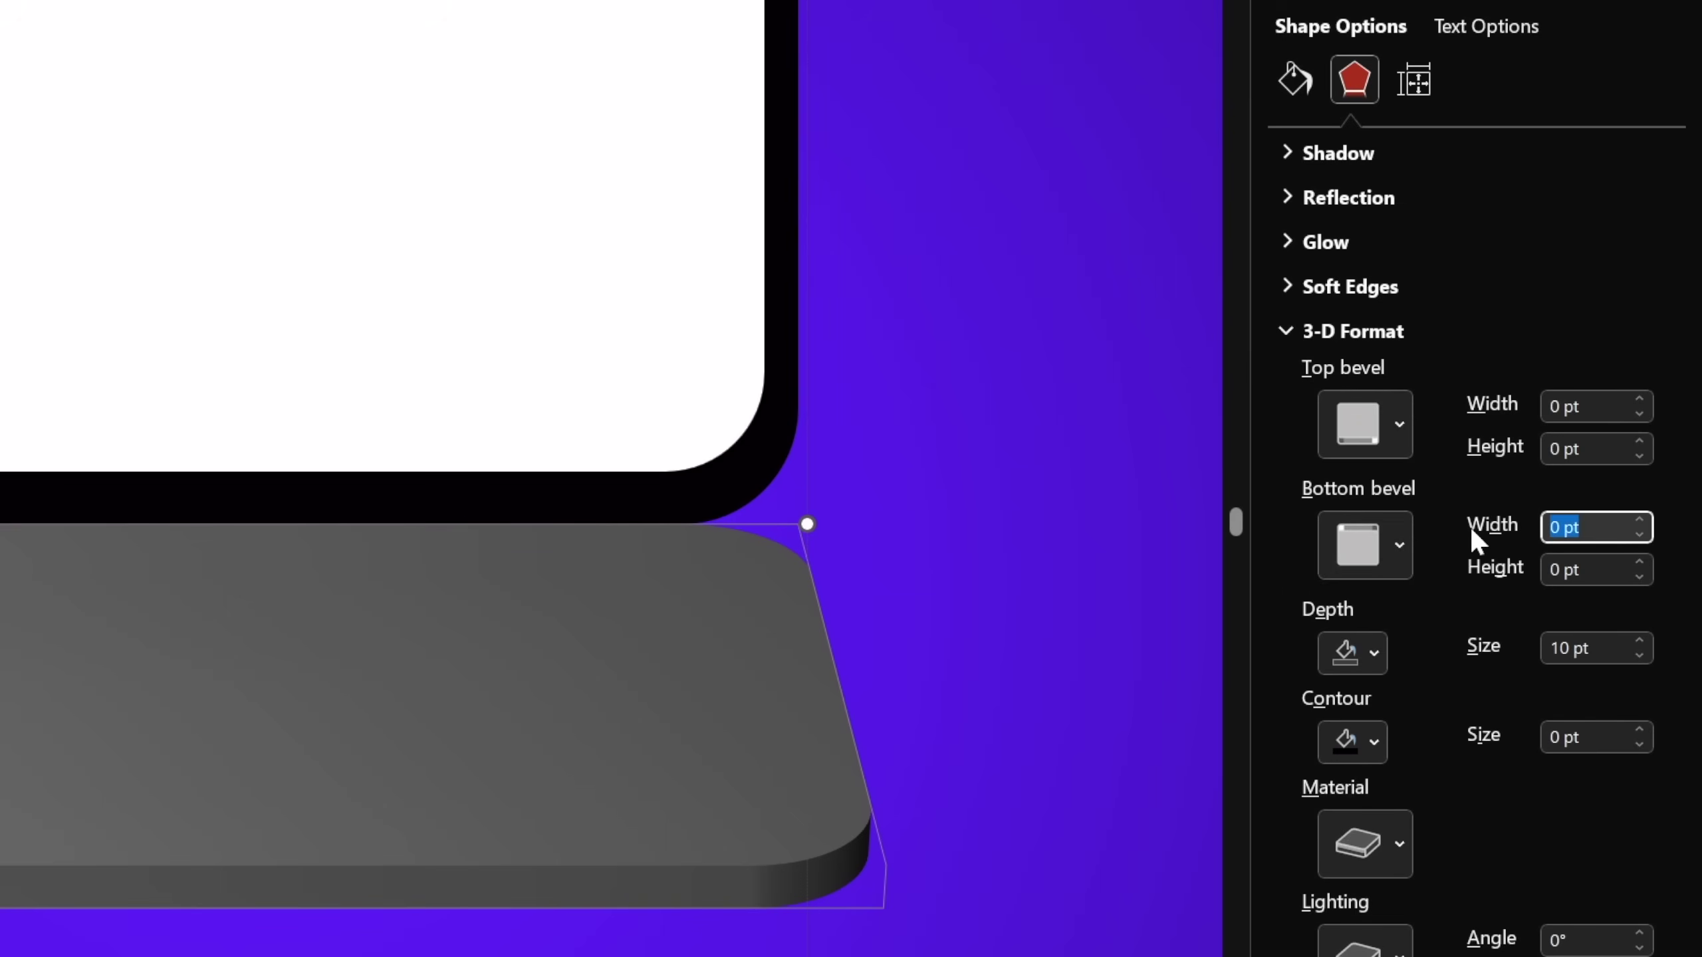
{"action": "type", "text": "5"}
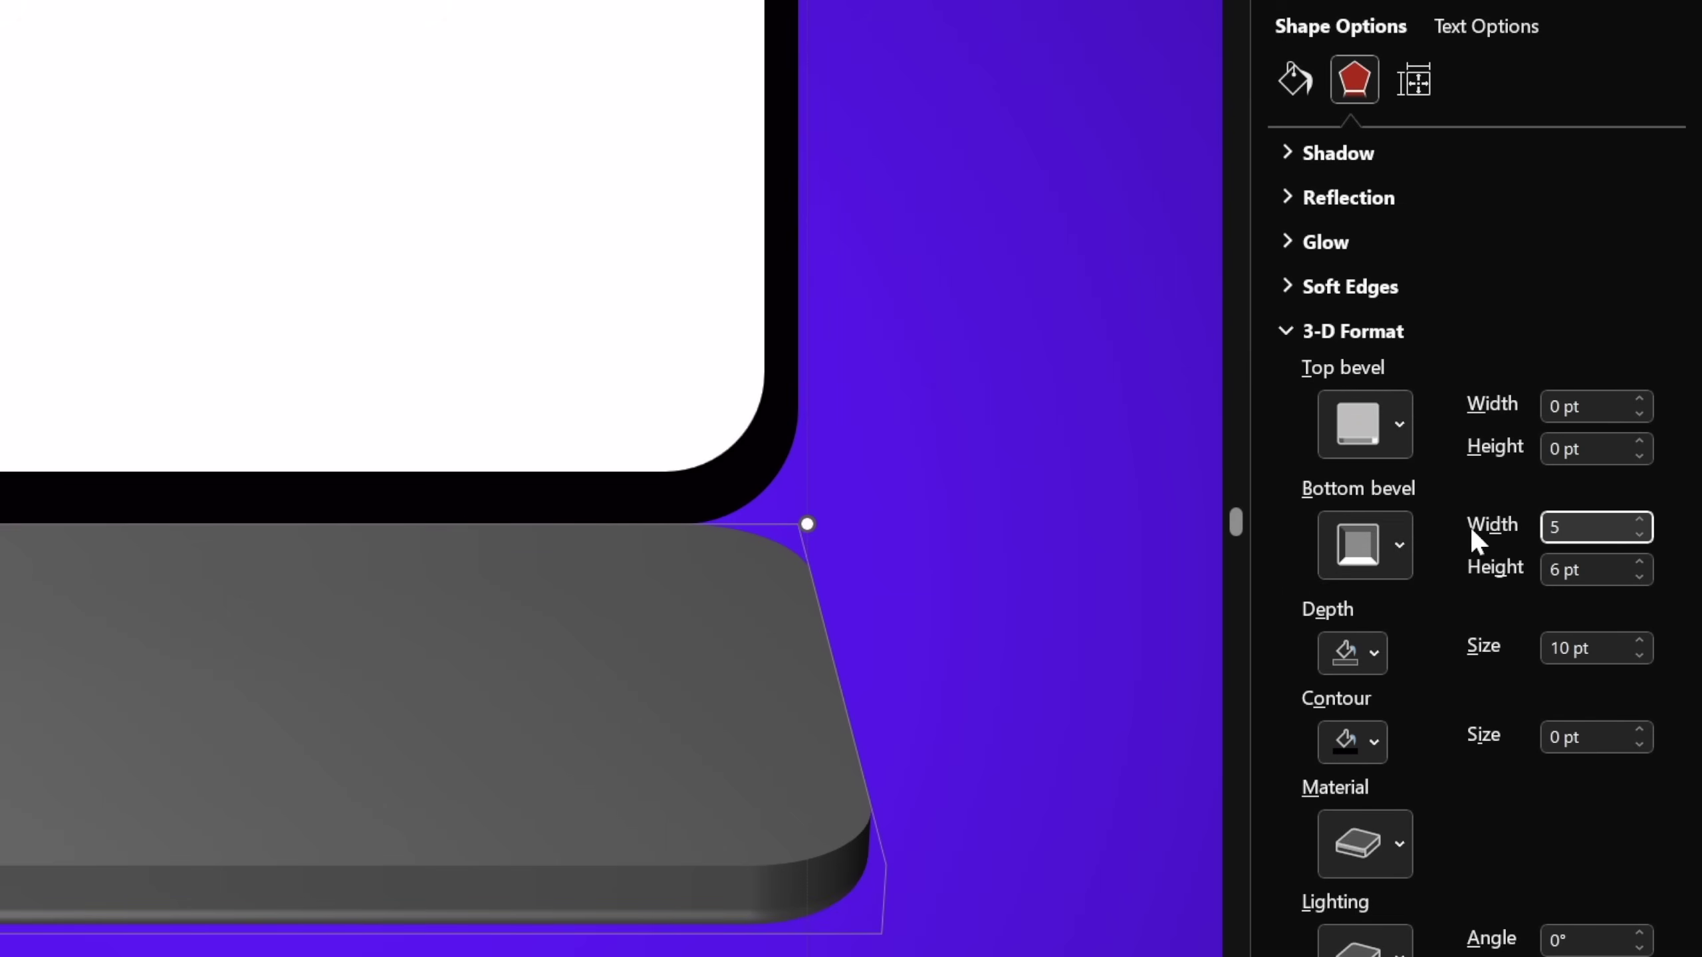
{"action": "key", "text": "Tab"}
{"action": "type", "text": "5"}
{"action": "key", "text": "Tab"}
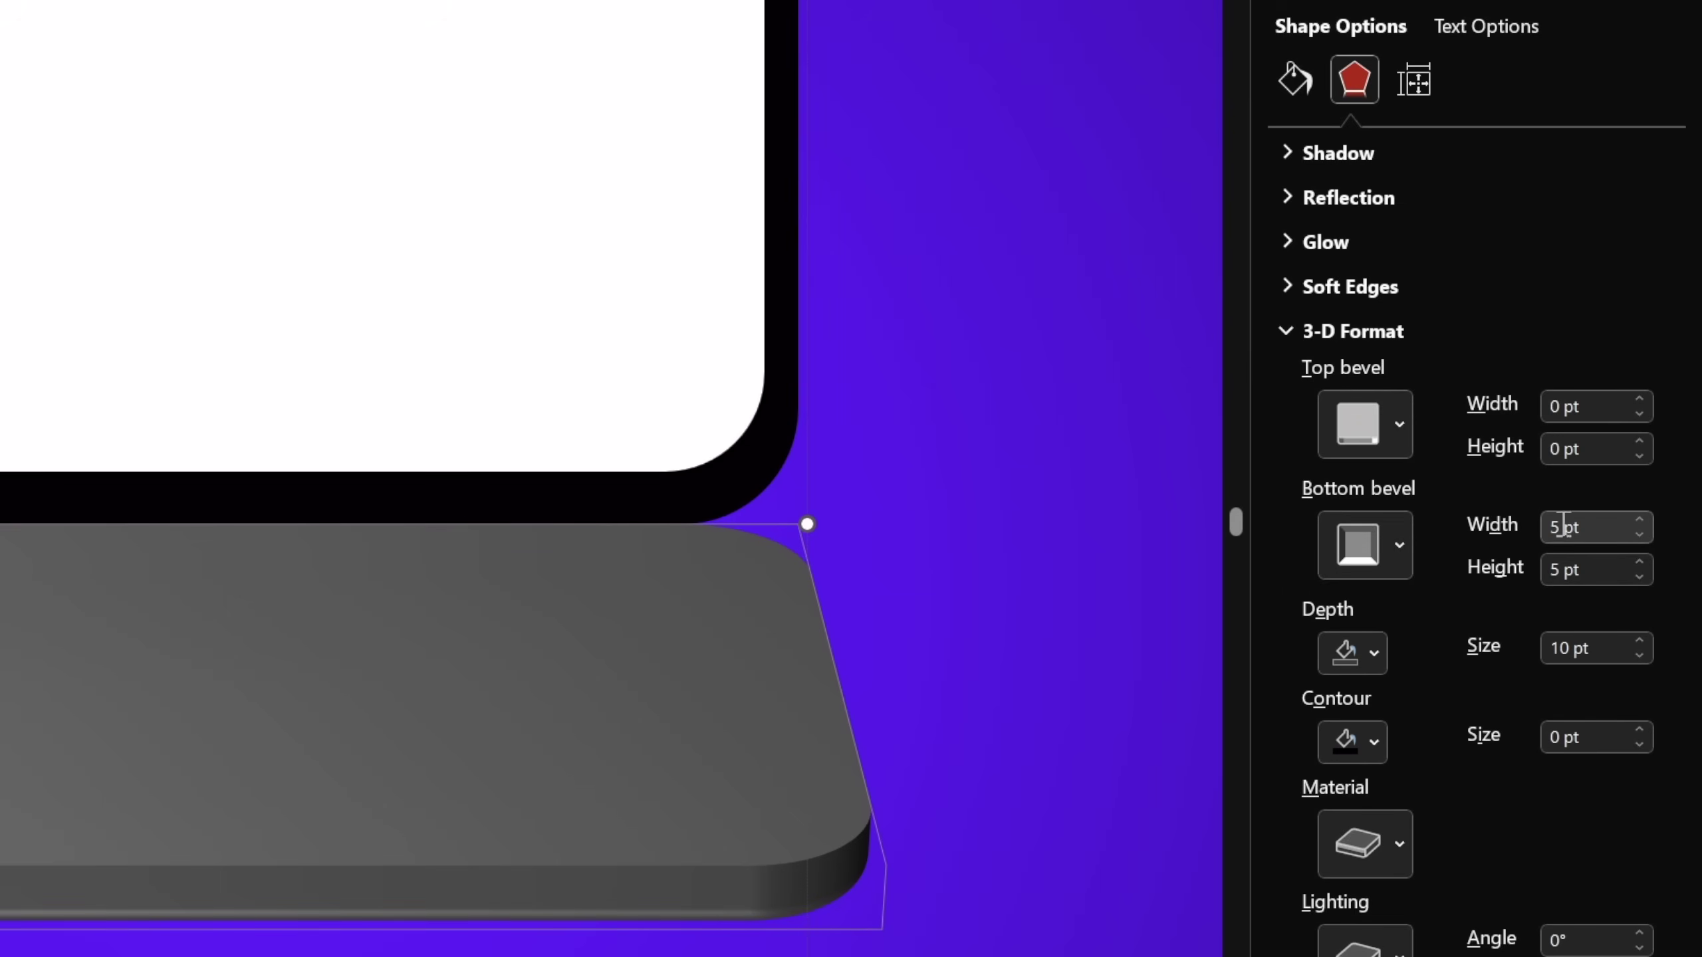
{"action": "left_click", "coordinate": [931, 711]}
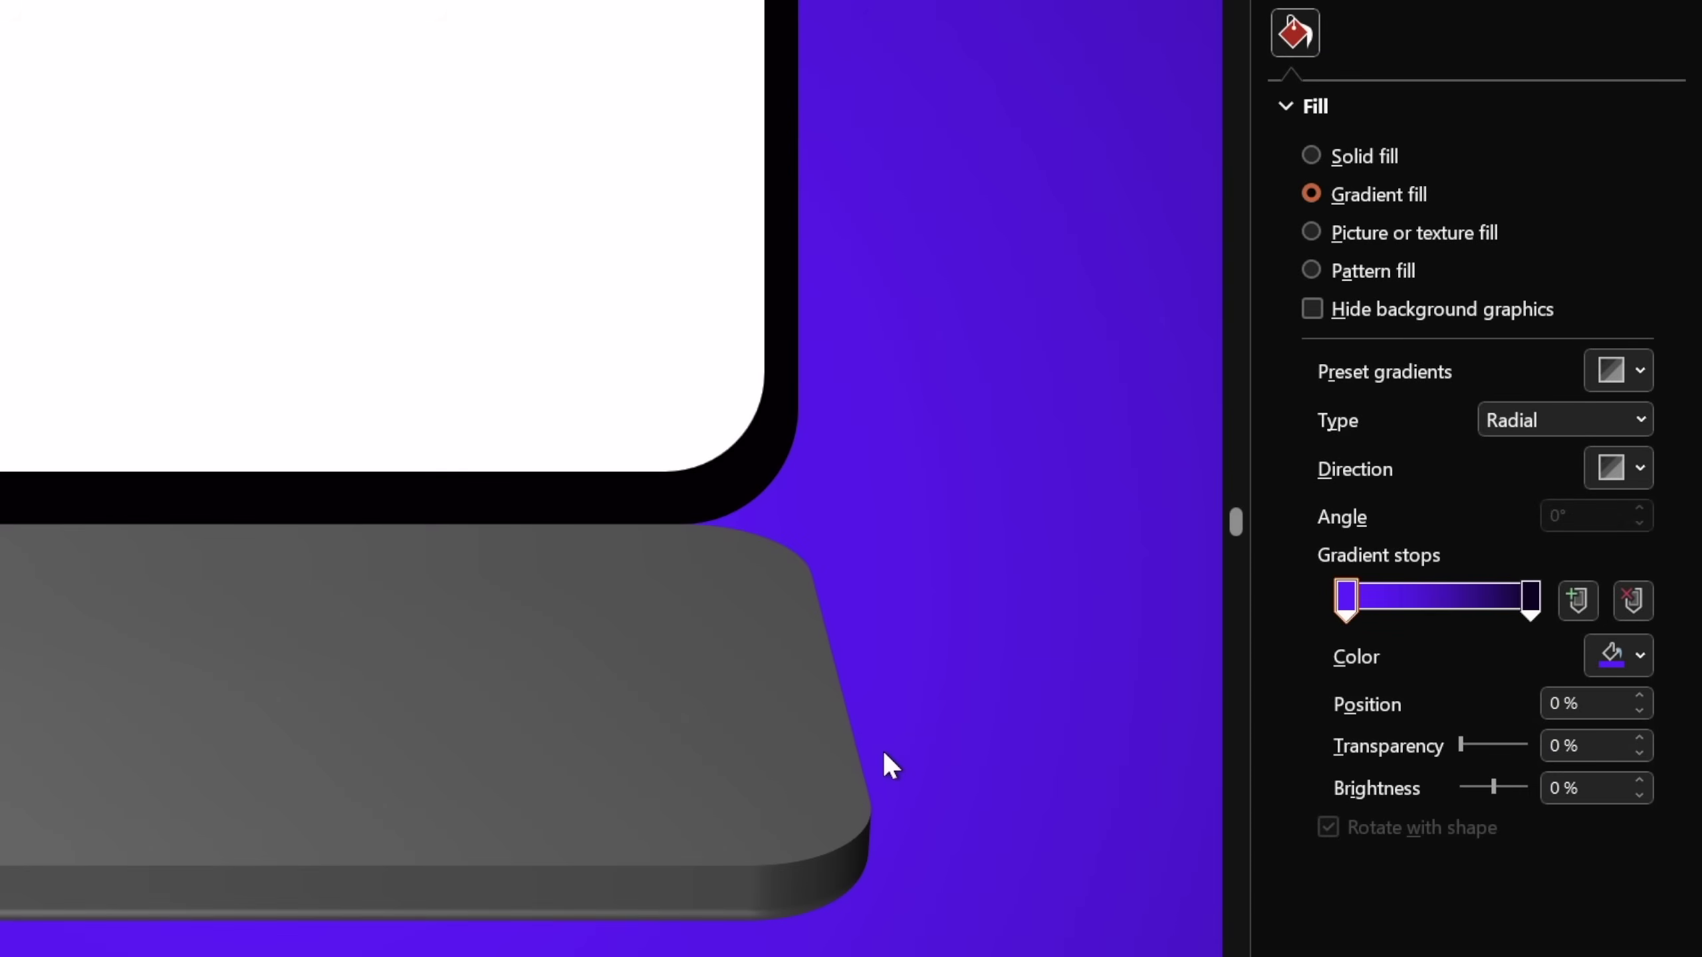
Adjust the Y rotation of the laptop base group to tilt it into a flatter keyboard perspective
{"action": "left_click", "coordinate": [692, 783]}
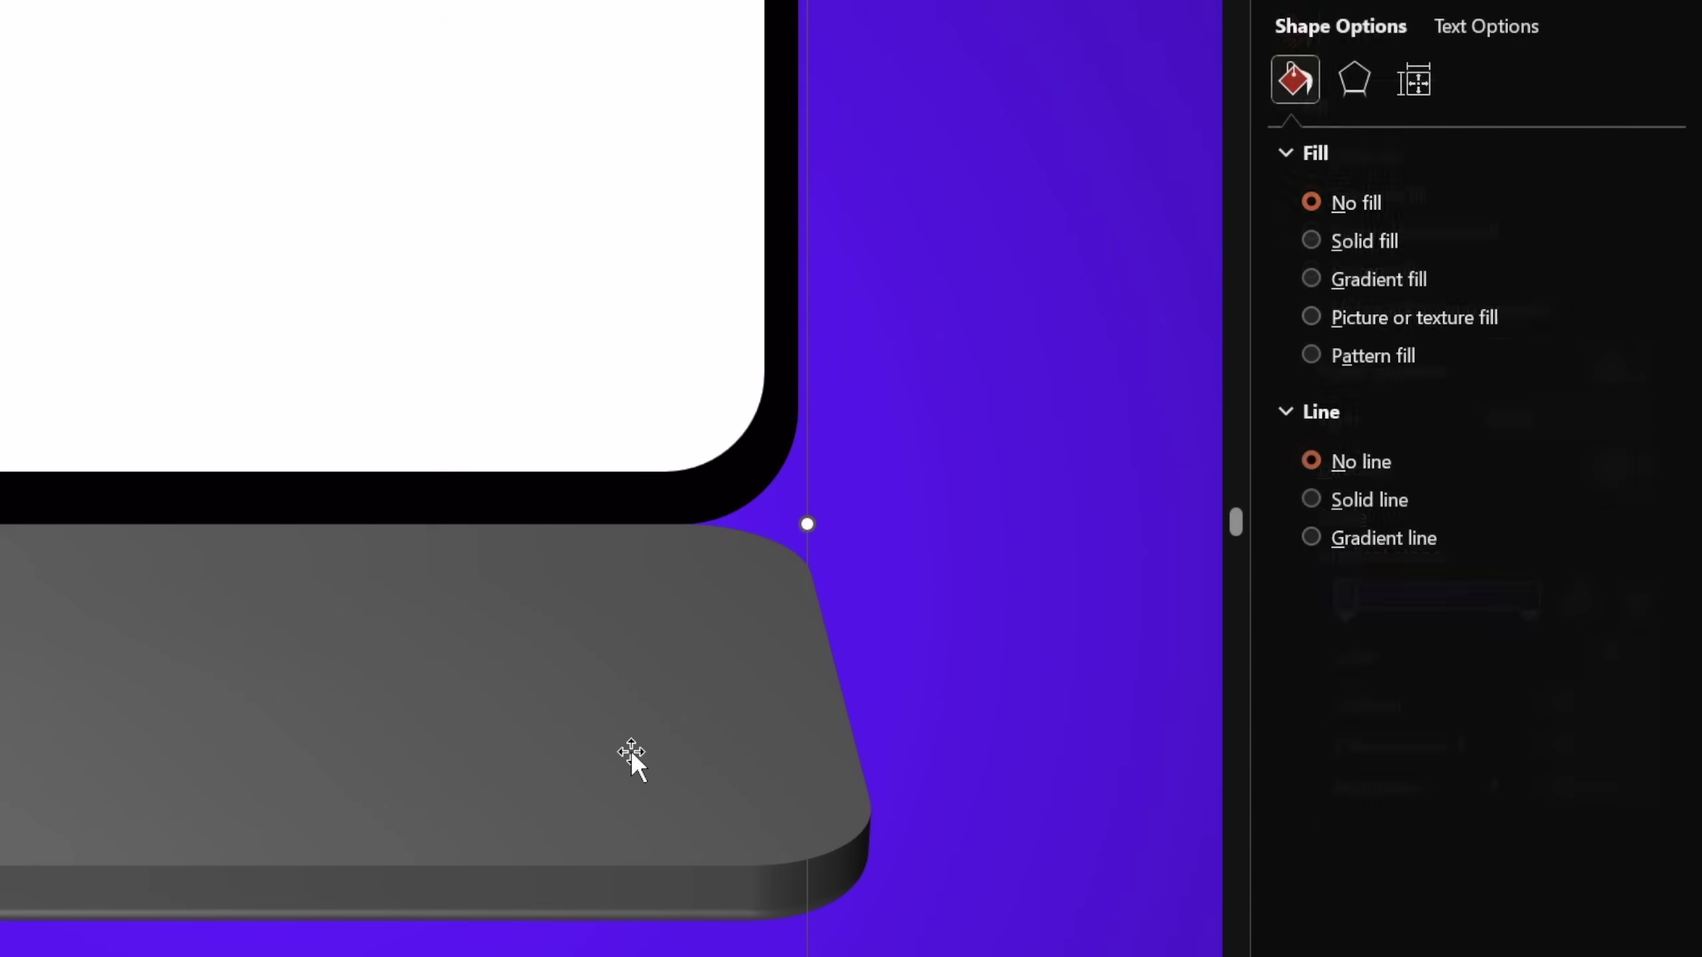
{"action": "left_click", "coordinate": [1351, 77]}
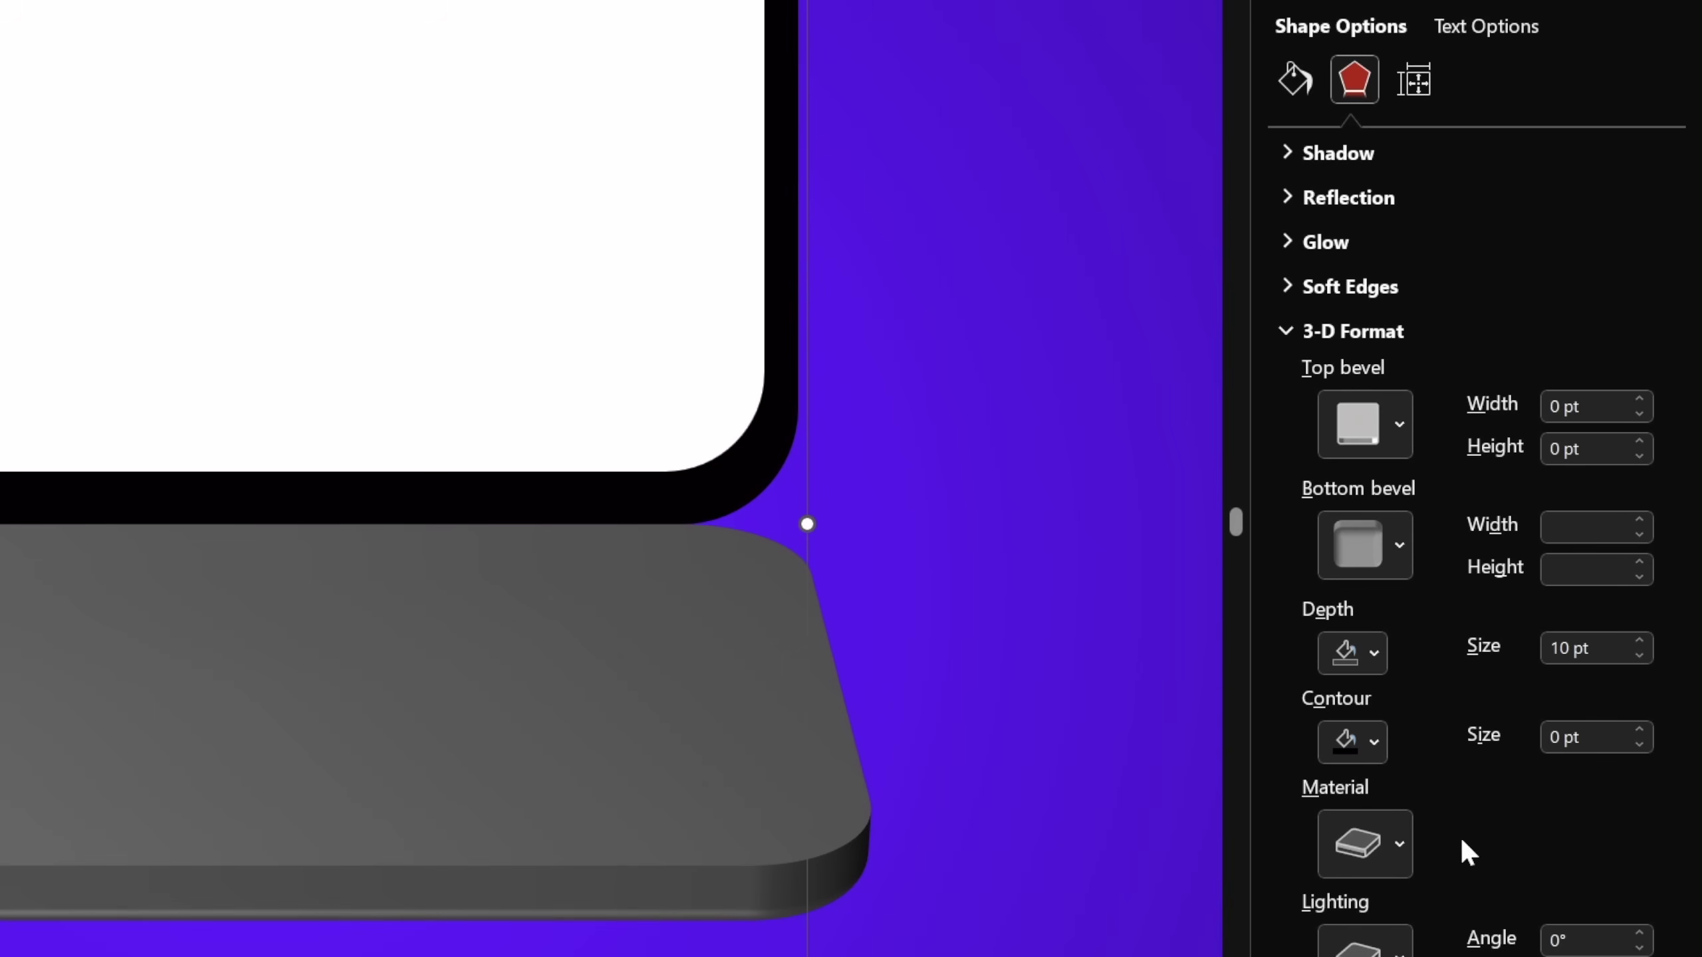
{"action": "scroll", "coordinate": [1461, 841], "scroll_direction": "down", "scroll_amount": 5}
{"action": "left_click", "coordinate": [1582, 858]}
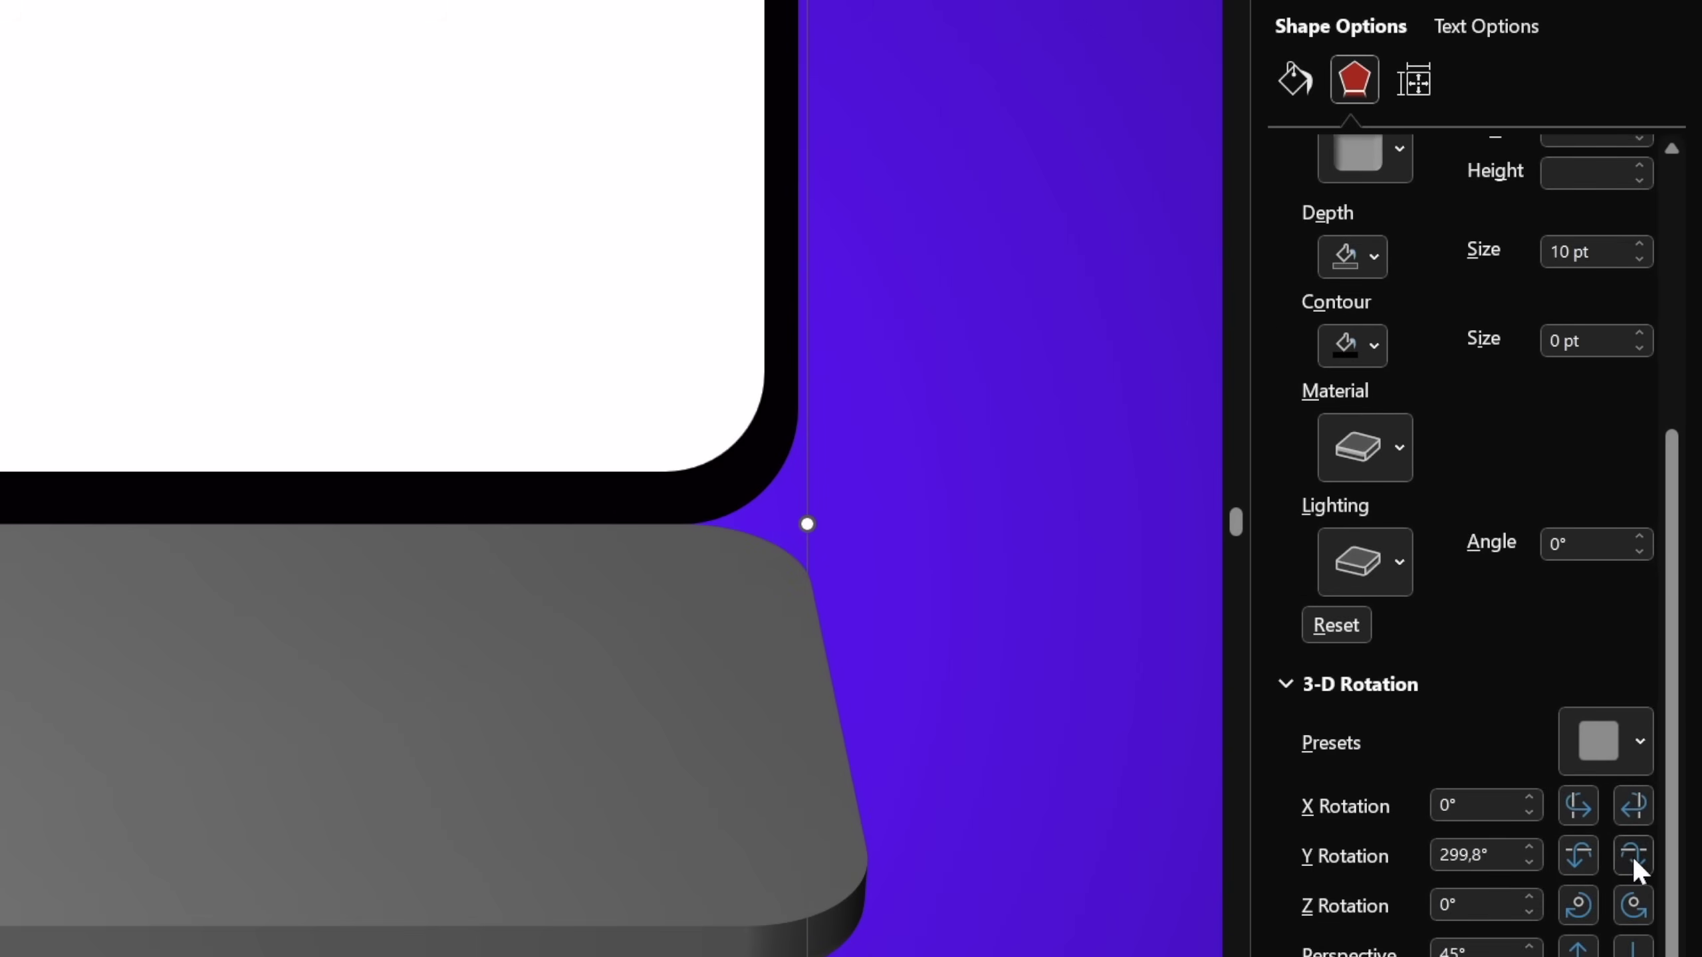
{"action": "left_click", "coordinate": [1635, 864]}
{"action": "left_click", "coordinate": [1635, 865]}
{"action": "left_click", "coordinate": [988, 808]}
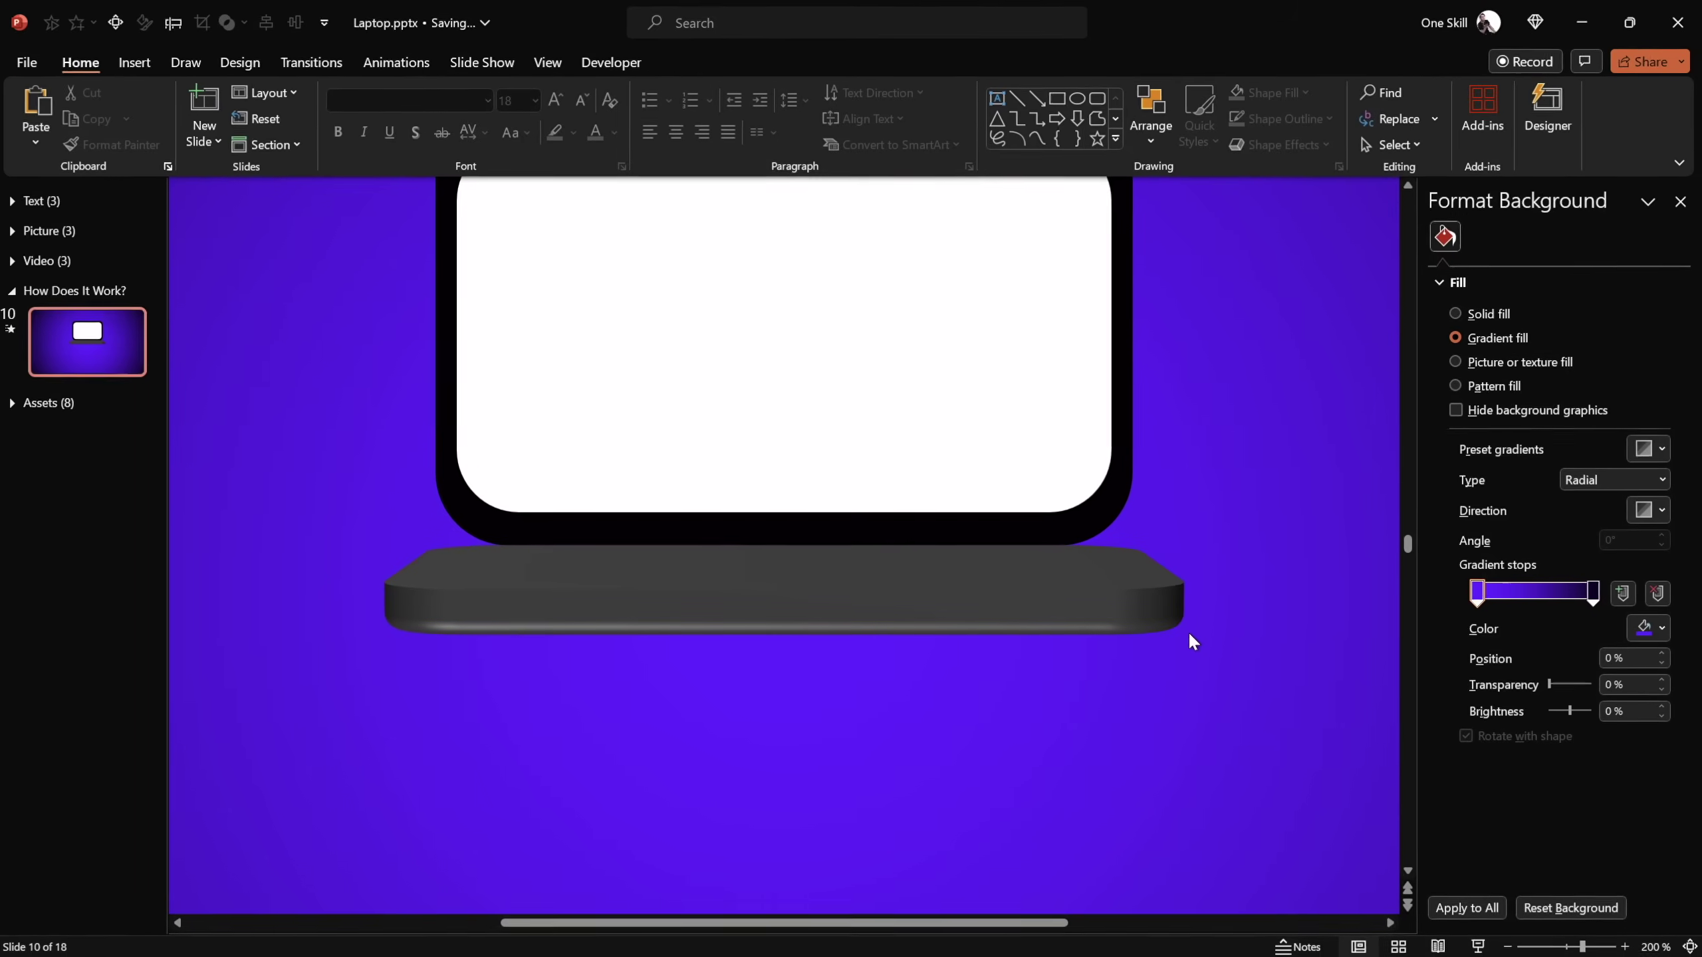
{"action": "left_click_drag", "start_coordinate": [1581, 945], "coordinate": [1566, 944]}
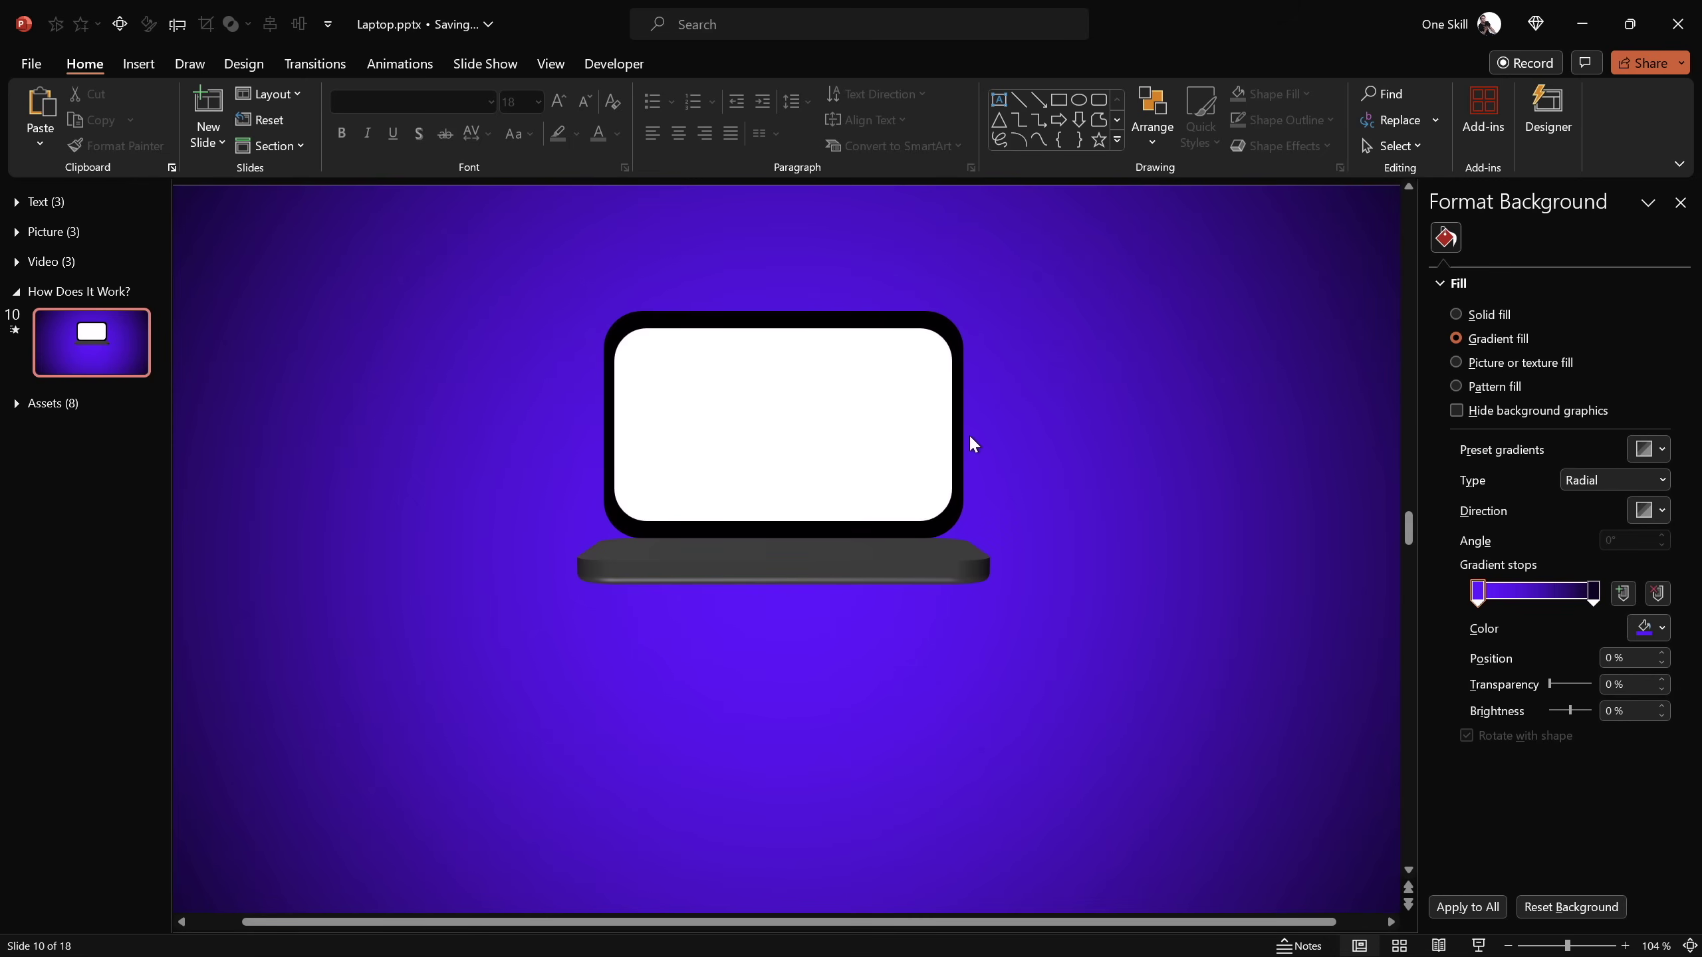
{"action": "left_click", "coordinate": [893, 420]}
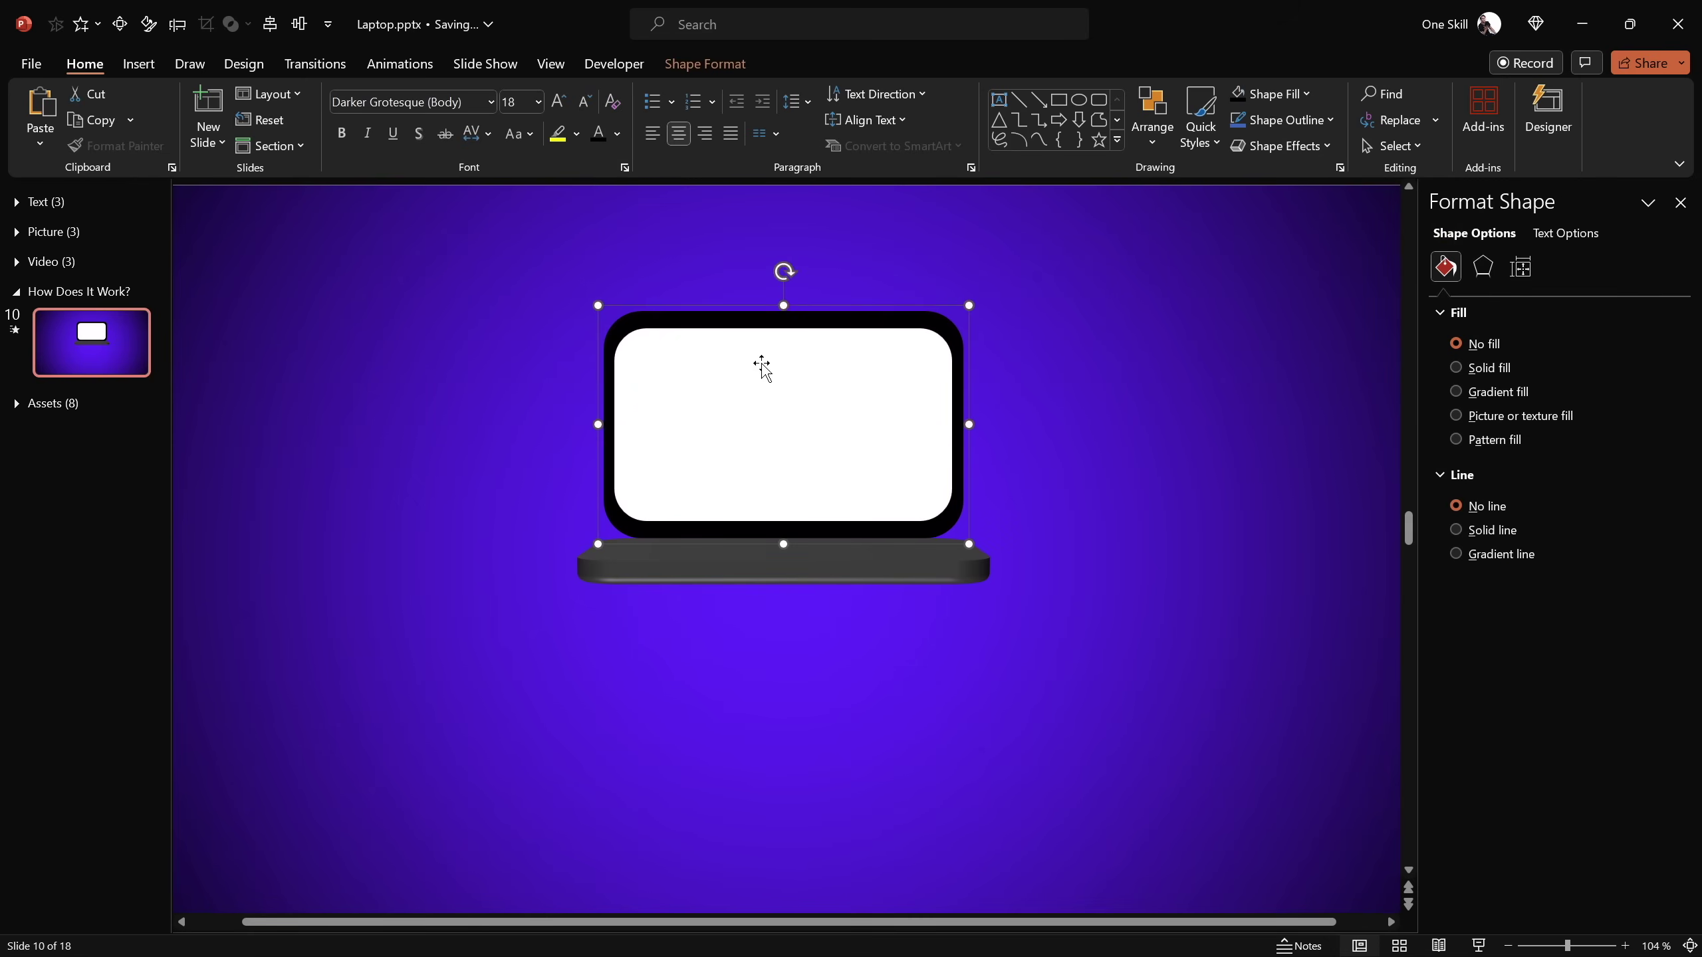
{"action": "left_click", "coordinate": [939, 578]}
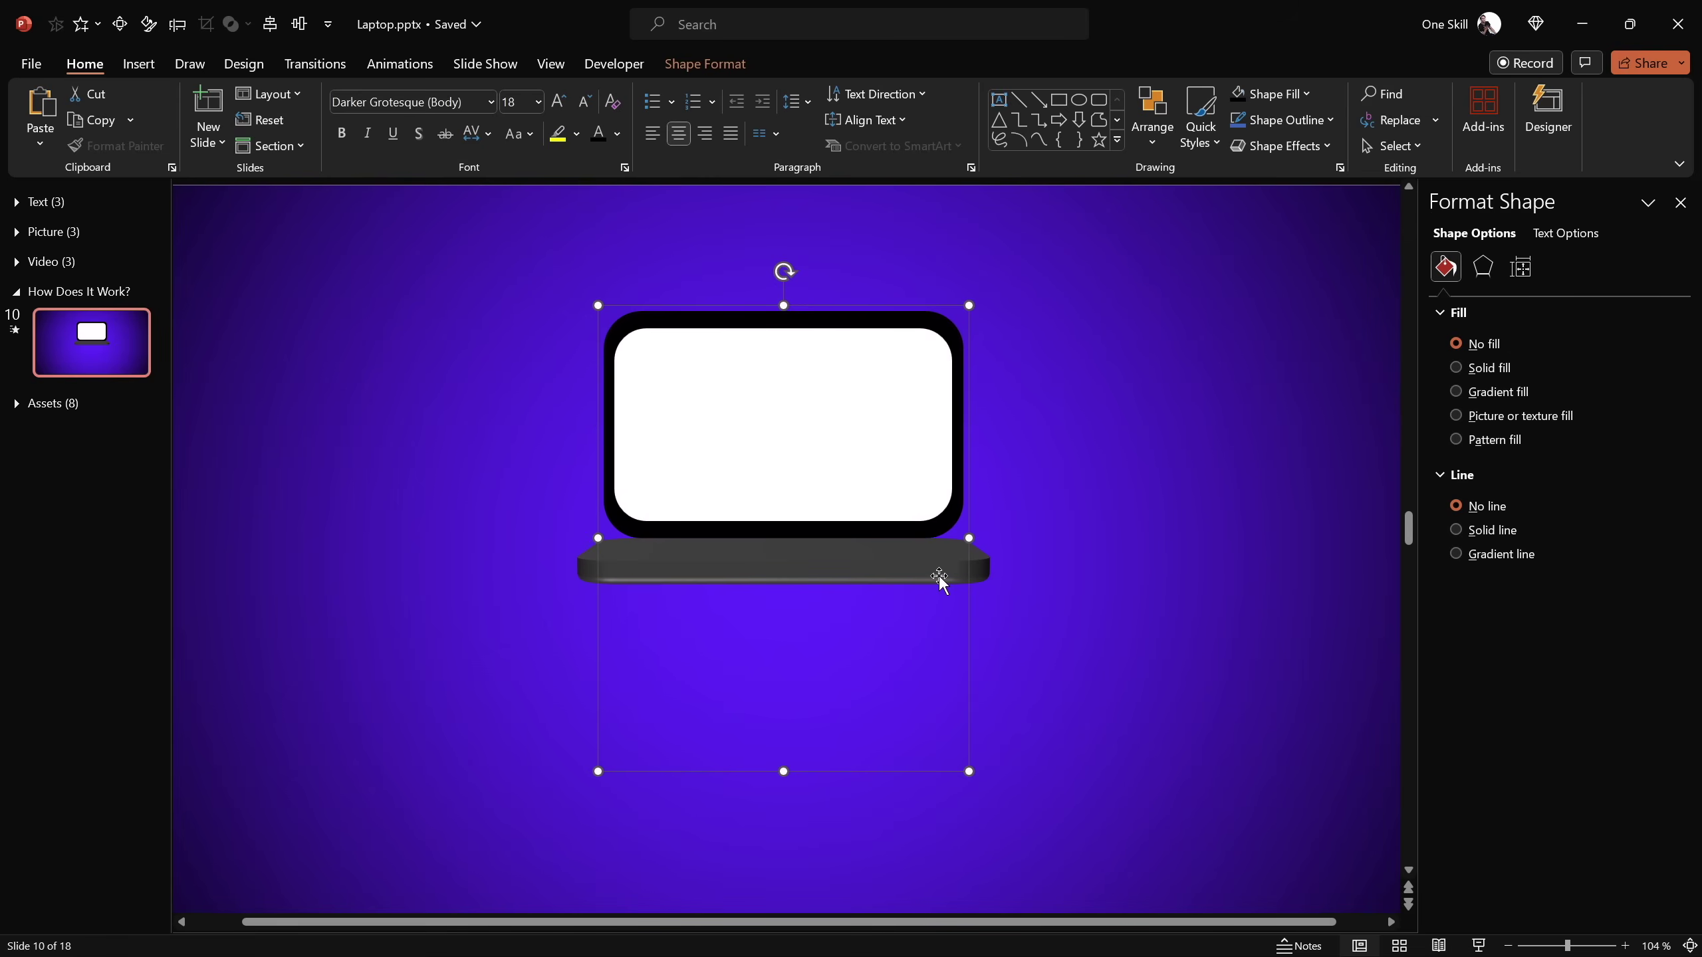
{"action": "left_click_drag", "start_coordinate": [980, 578], "coordinate": [1124, 540]}
{"action": "key", "text": "ctrl+z"}
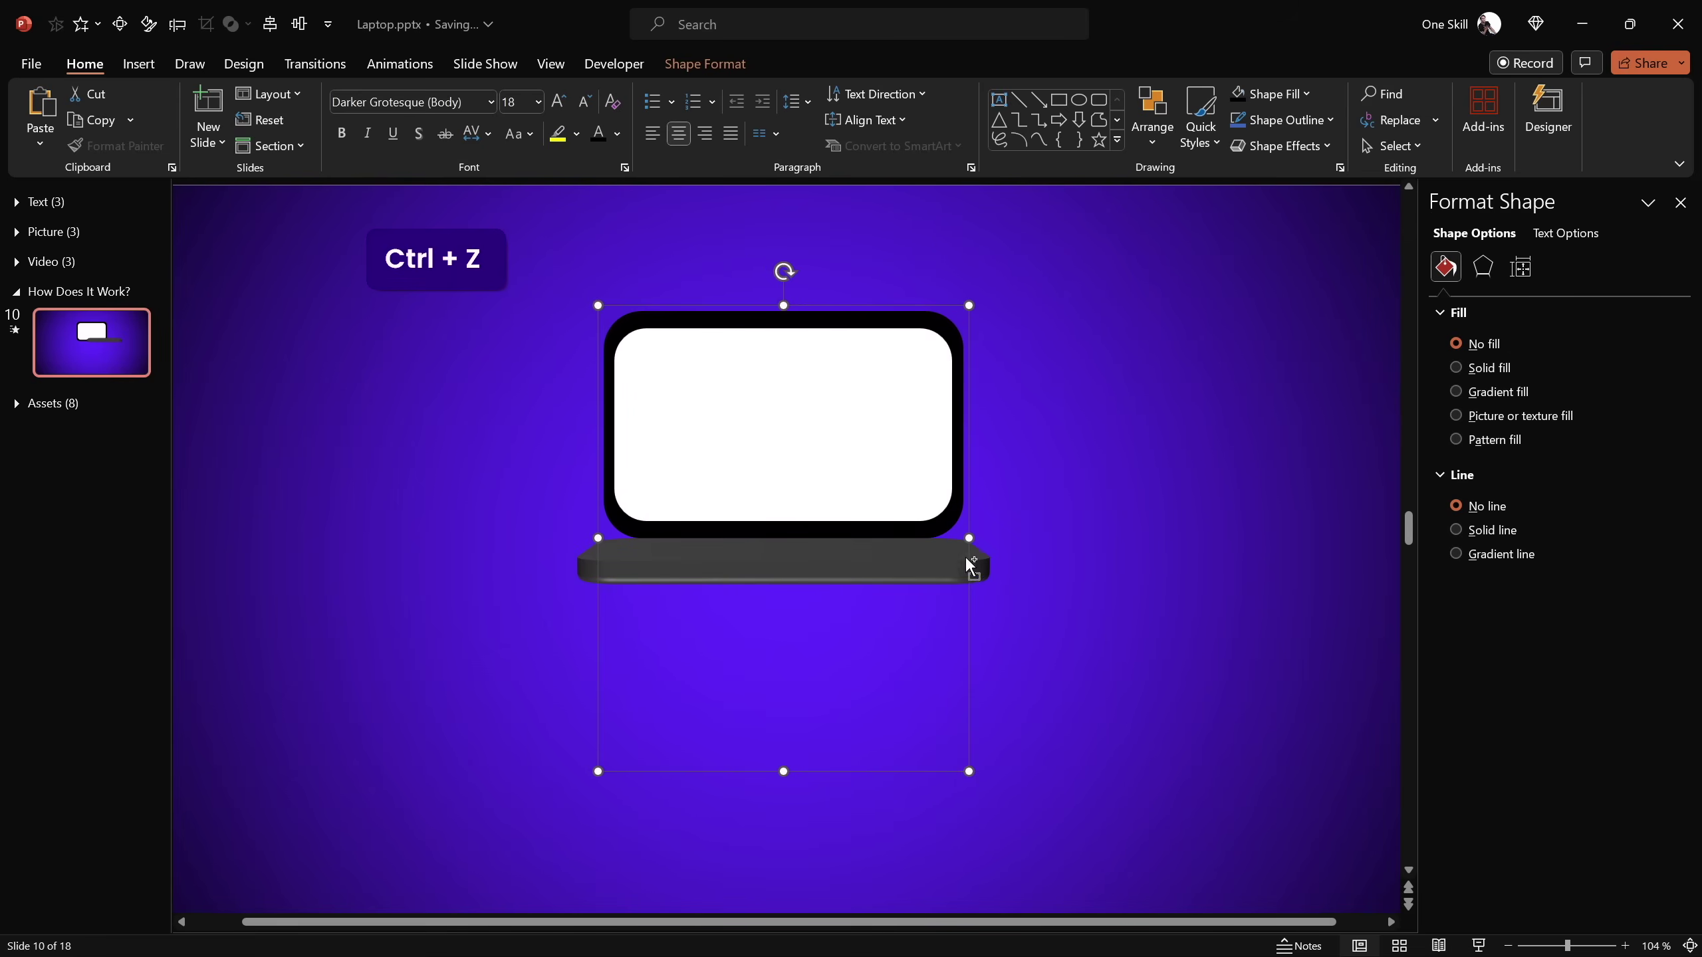
Rename the laptop base group as Keyboard in the list of slide objects
{"action": "left_click", "coordinate": [1152, 117]}
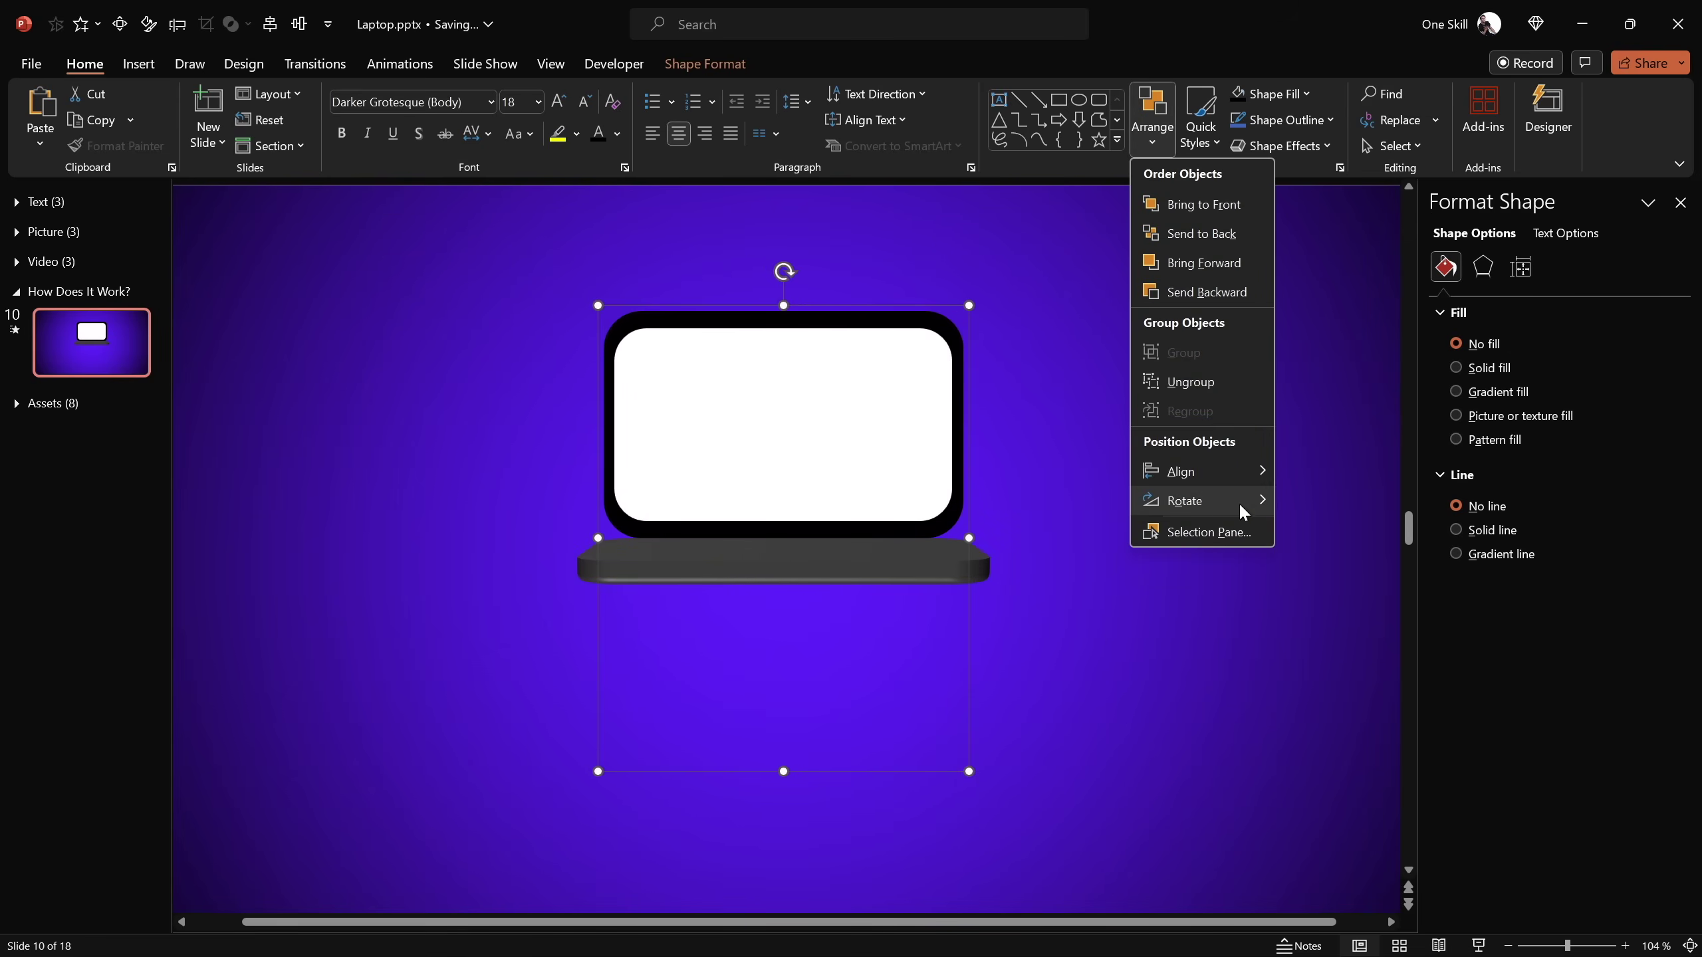
{"action": "left_click", "coordinate": [1206, 532]}
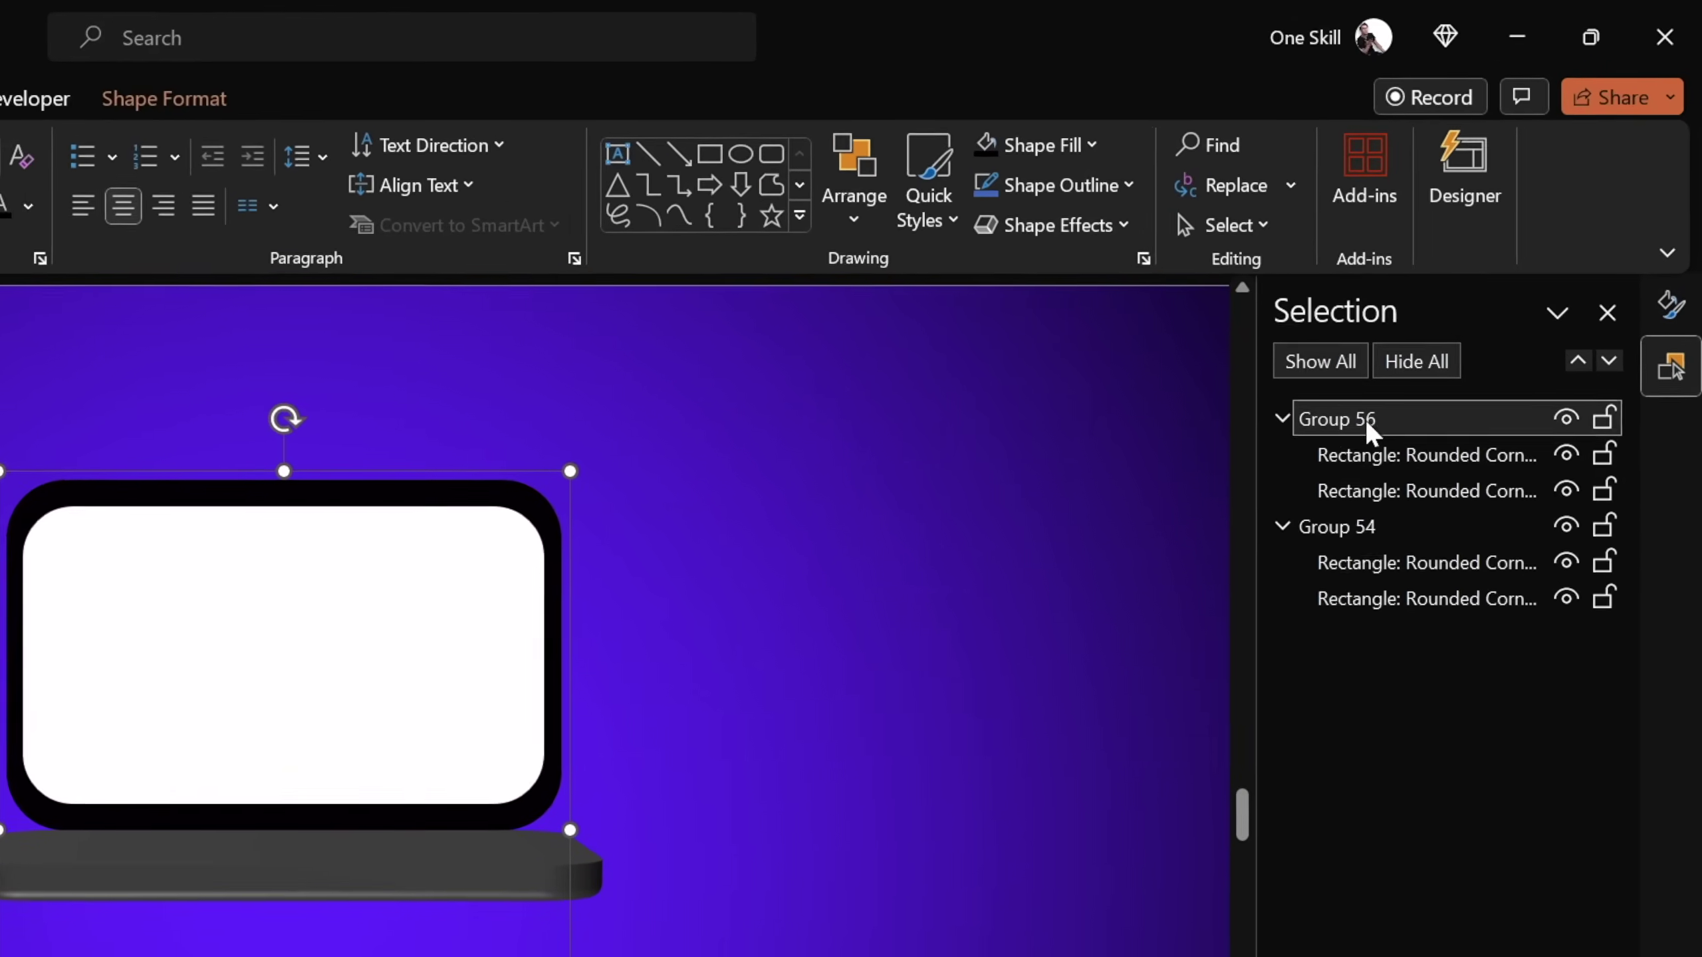
{"action": "left_click", "coordinate": [1482, 272]}
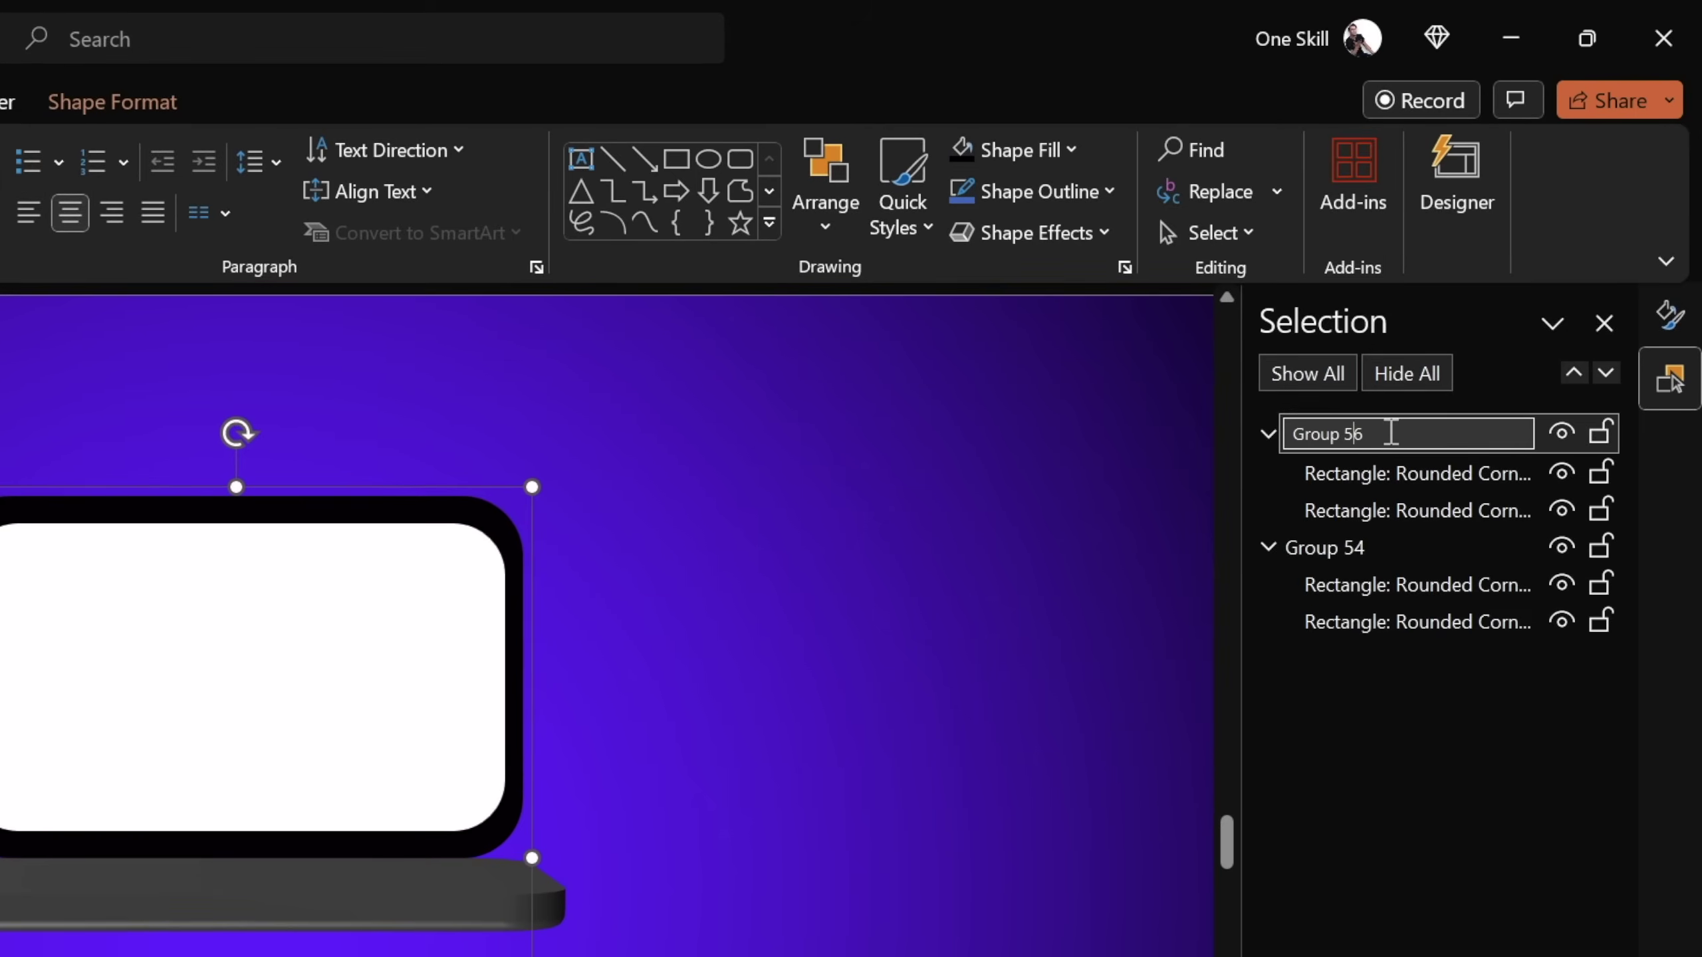
{"action": "key", "text": "ctrl+a"}
{"action": "type", "text": "Keyboard"}
{"action": "key", "text": "Return"}
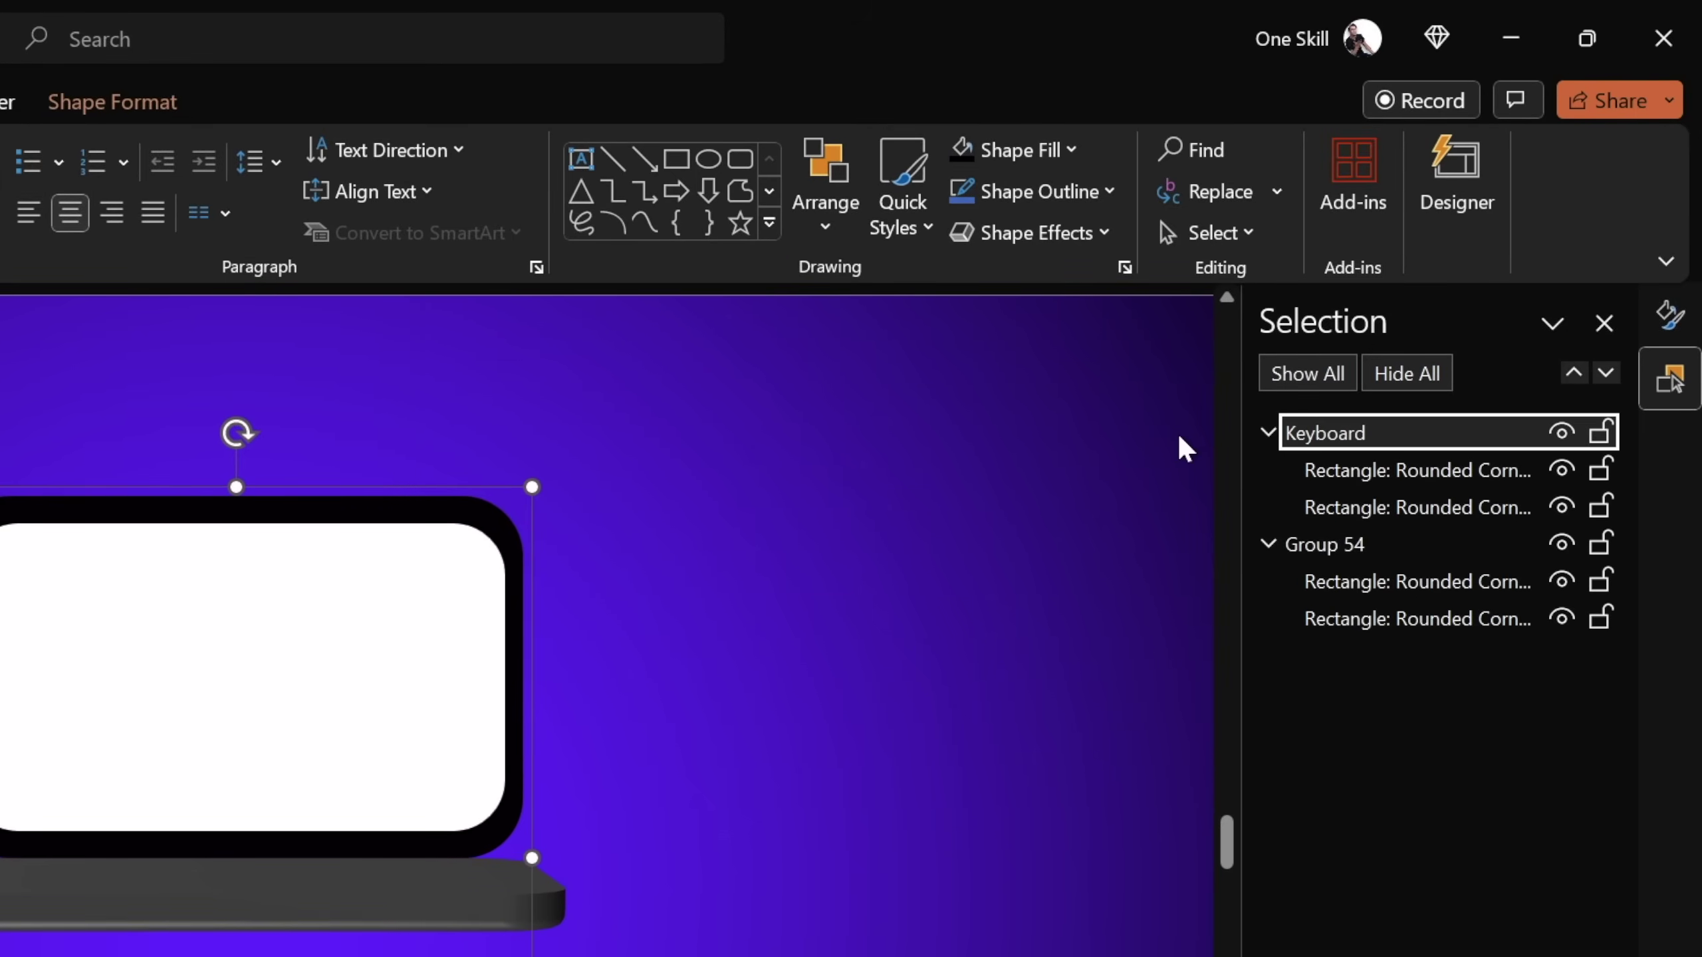
Collapse both groups in the object list and move Keyboard behind the screen group in the stacking order
{"action": "left_click", "coordinate": [1268, 433]}
{"action": "left_click", "coordinate": [1266, 471]}
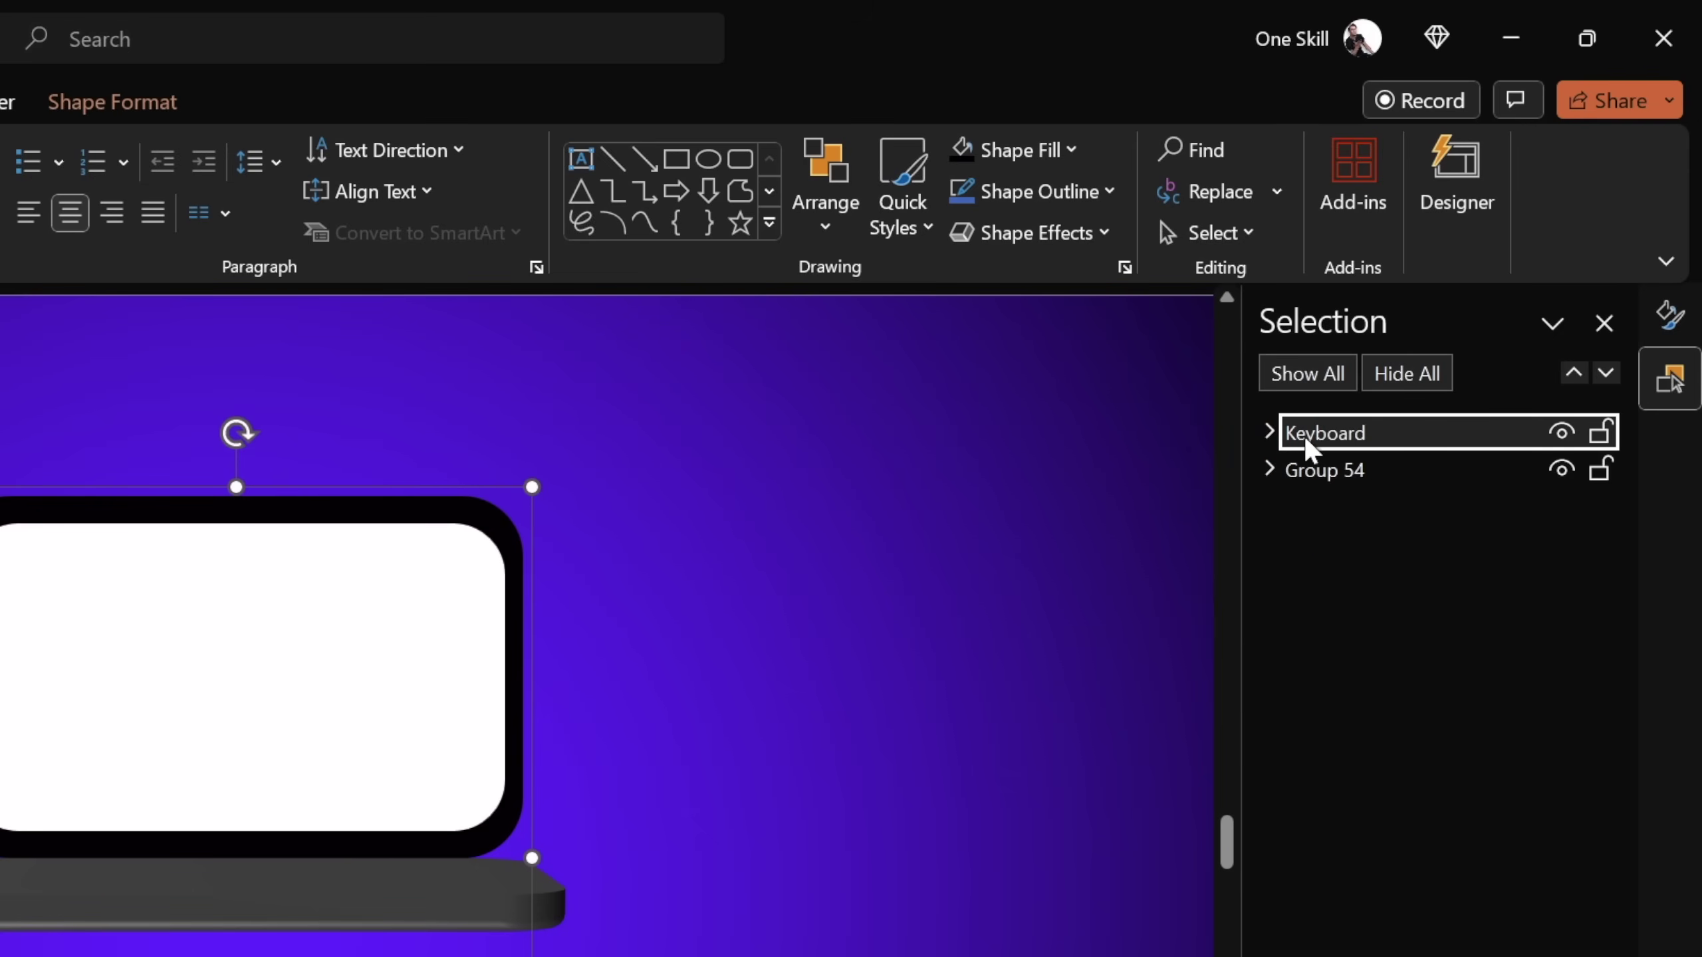
{"action": "left_click_drag", "start_coordinate": [1303, 437], "coordinate": [1284, 525]}
{"action": "left_click", "coordinate": [1060, 607]}
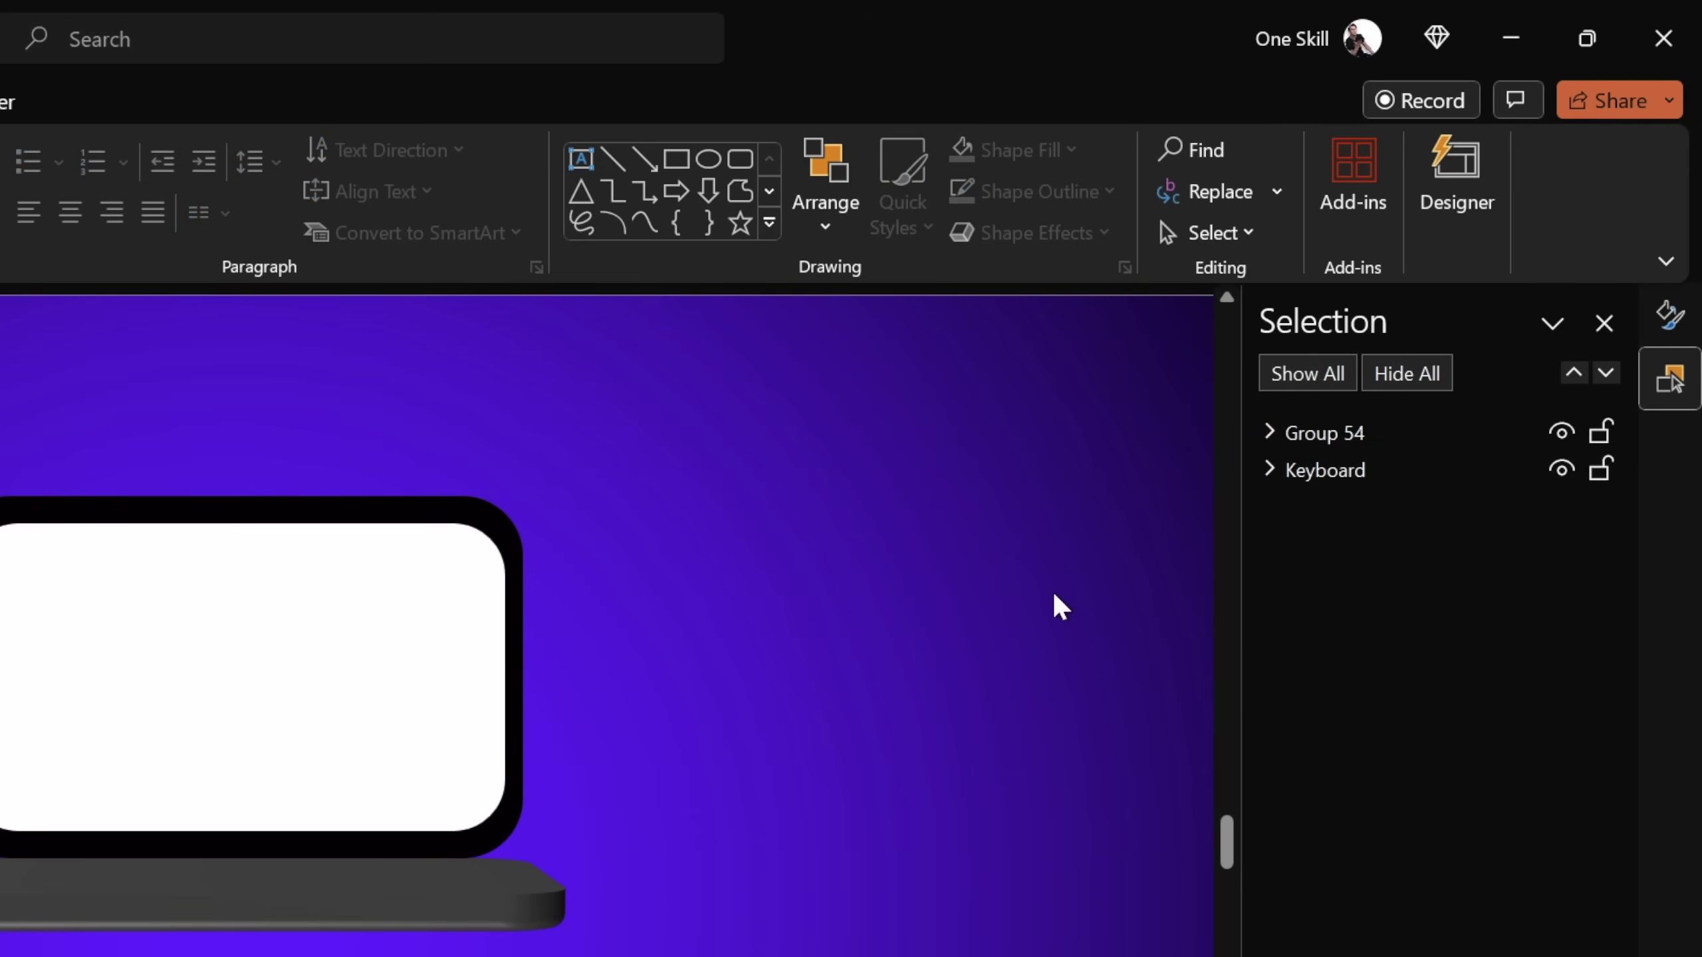
Duplicate the screen group straight down and align the copy's upper edge against the original's lower edge
{"action": "left_click", "coordinate": [1320, 434]}
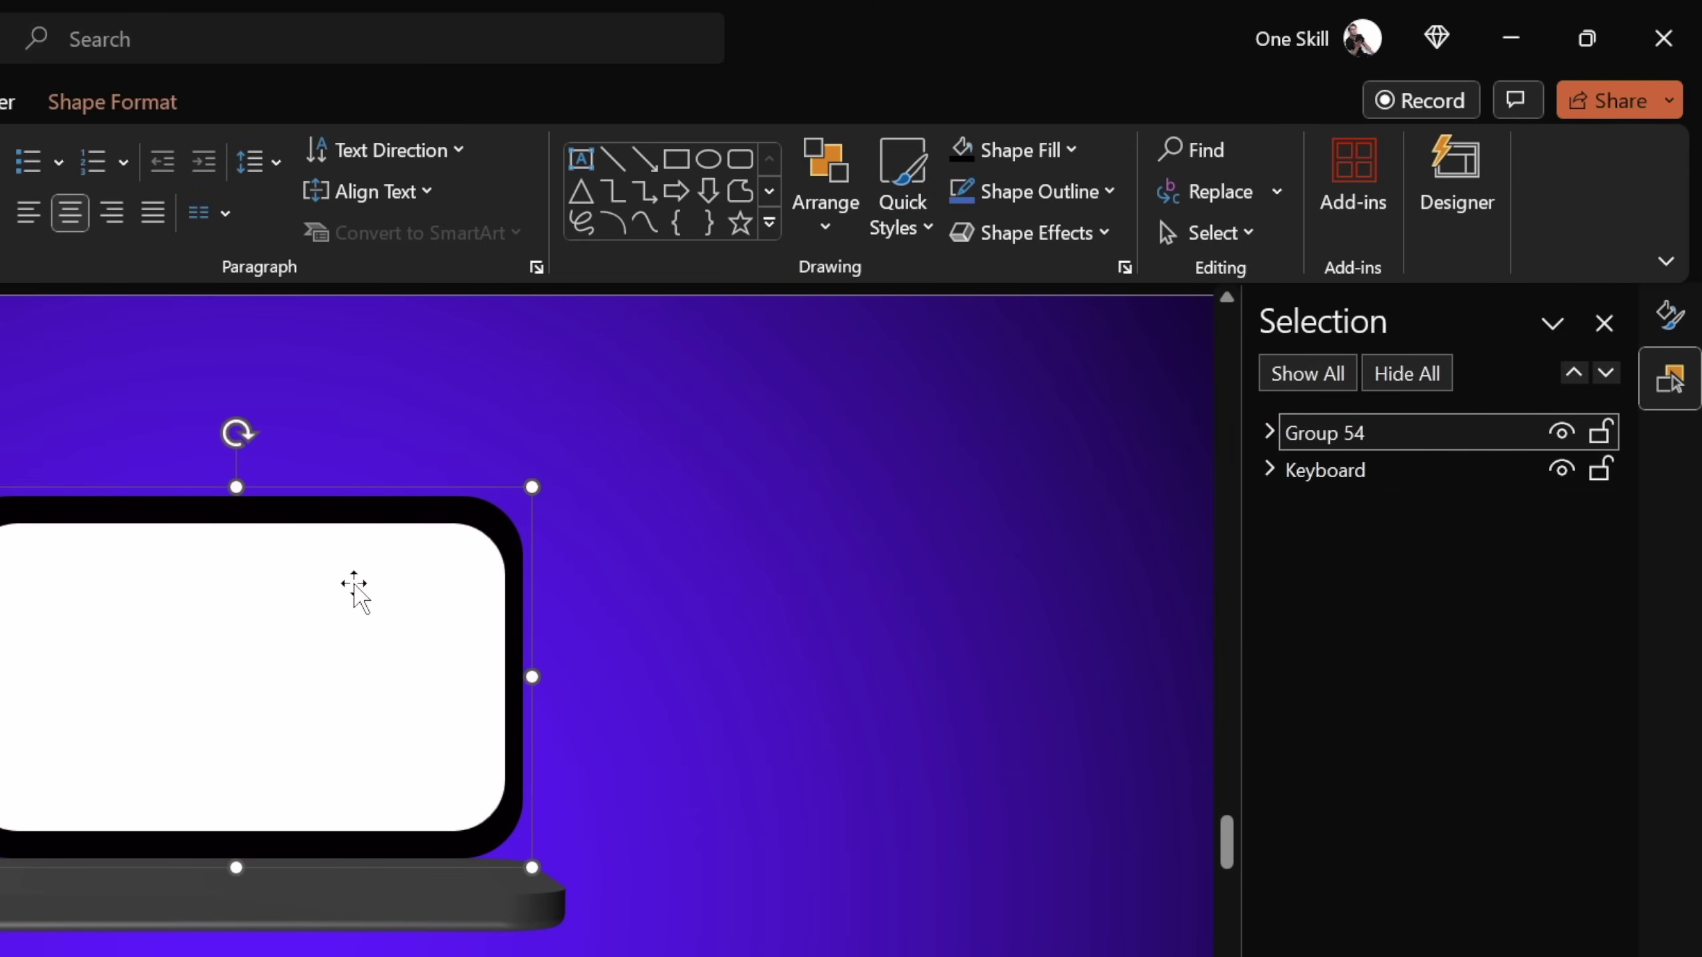
{"action": "left_click_drag", "start_coordinate": [294, 607], "coordinate": [295, 802]}
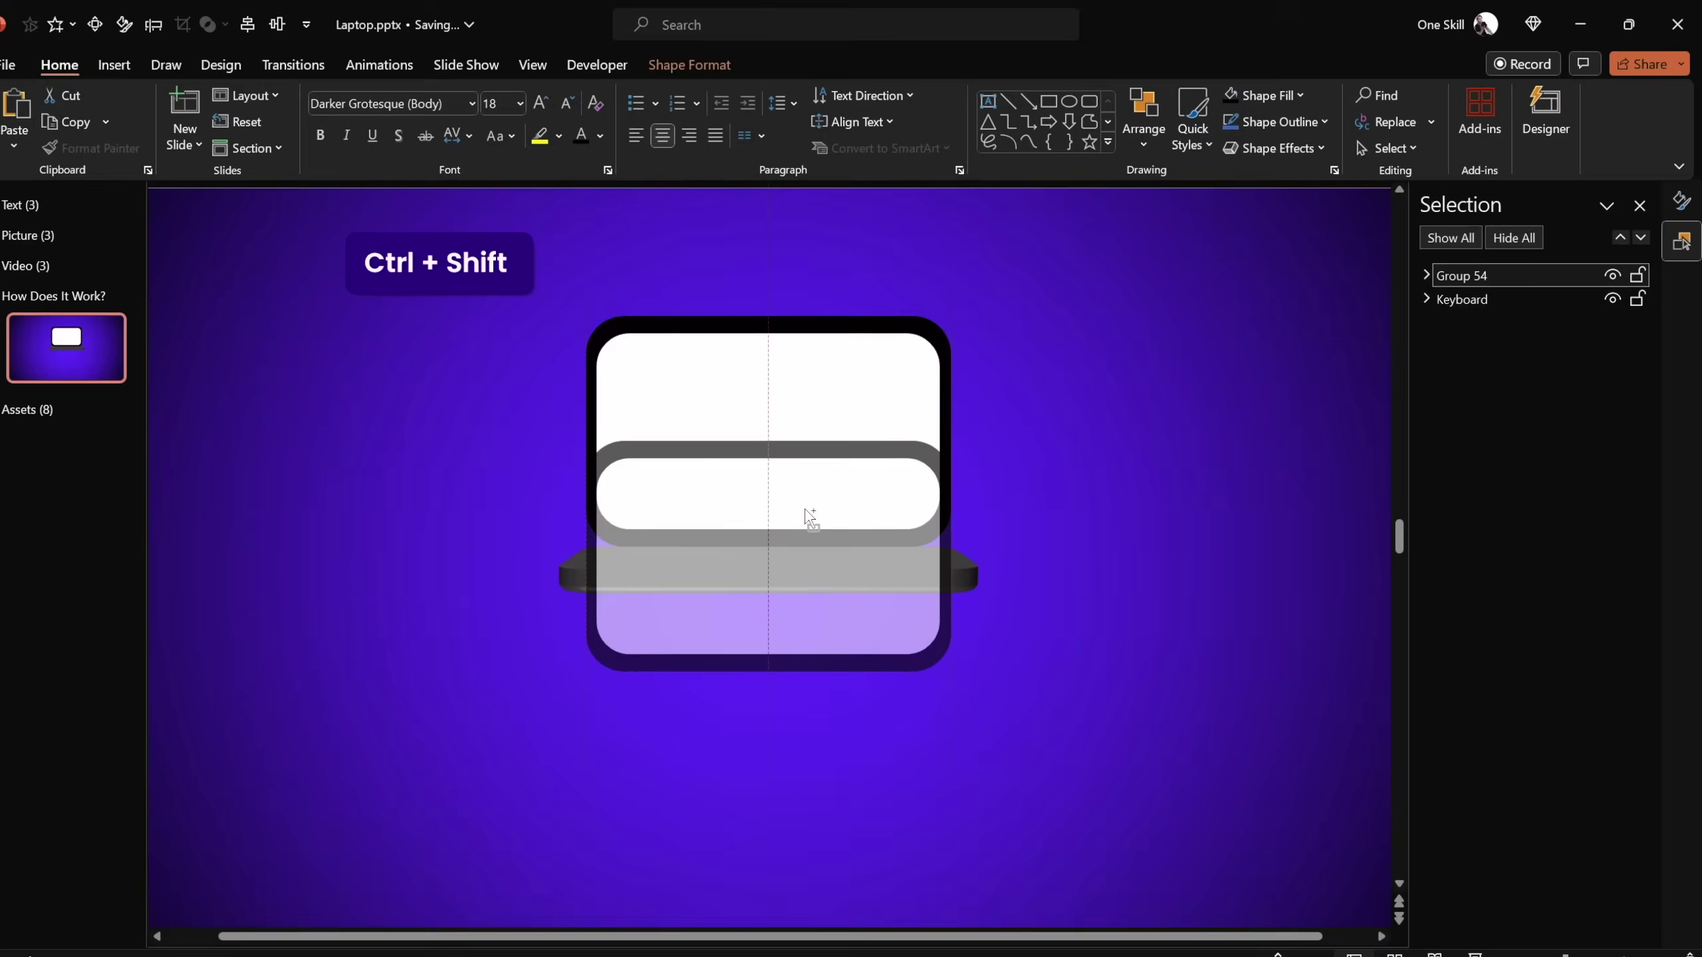
{"action": "left_click_drag", "start_coordinate": [809, 516], "coordinate": [792, 688]}
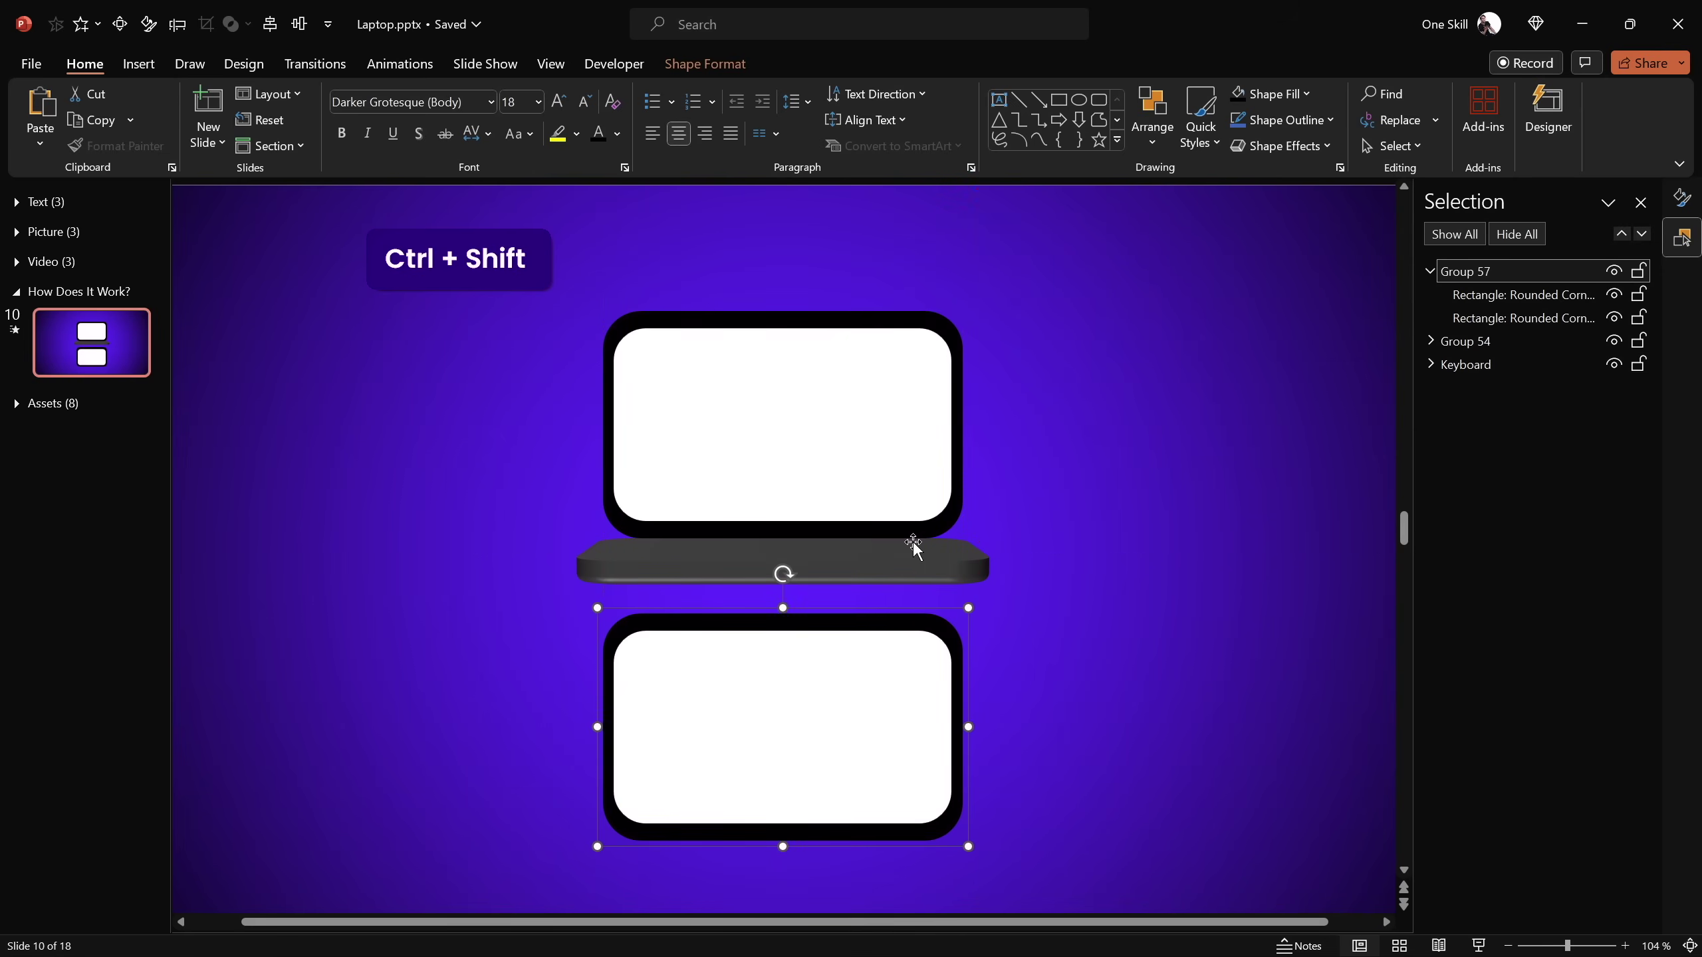
{"action": "left_click_drag", "start_coordinate": [913, 667], "coordinate": [911, 620]}
{"action": "scroll", "coordinate": [911, 619], "scroll_direction": "up", "scroll_amount": 2}
{"action": "left_click_drag", "start_coordinate": [927, 512], "coordinate": [926, 494]}
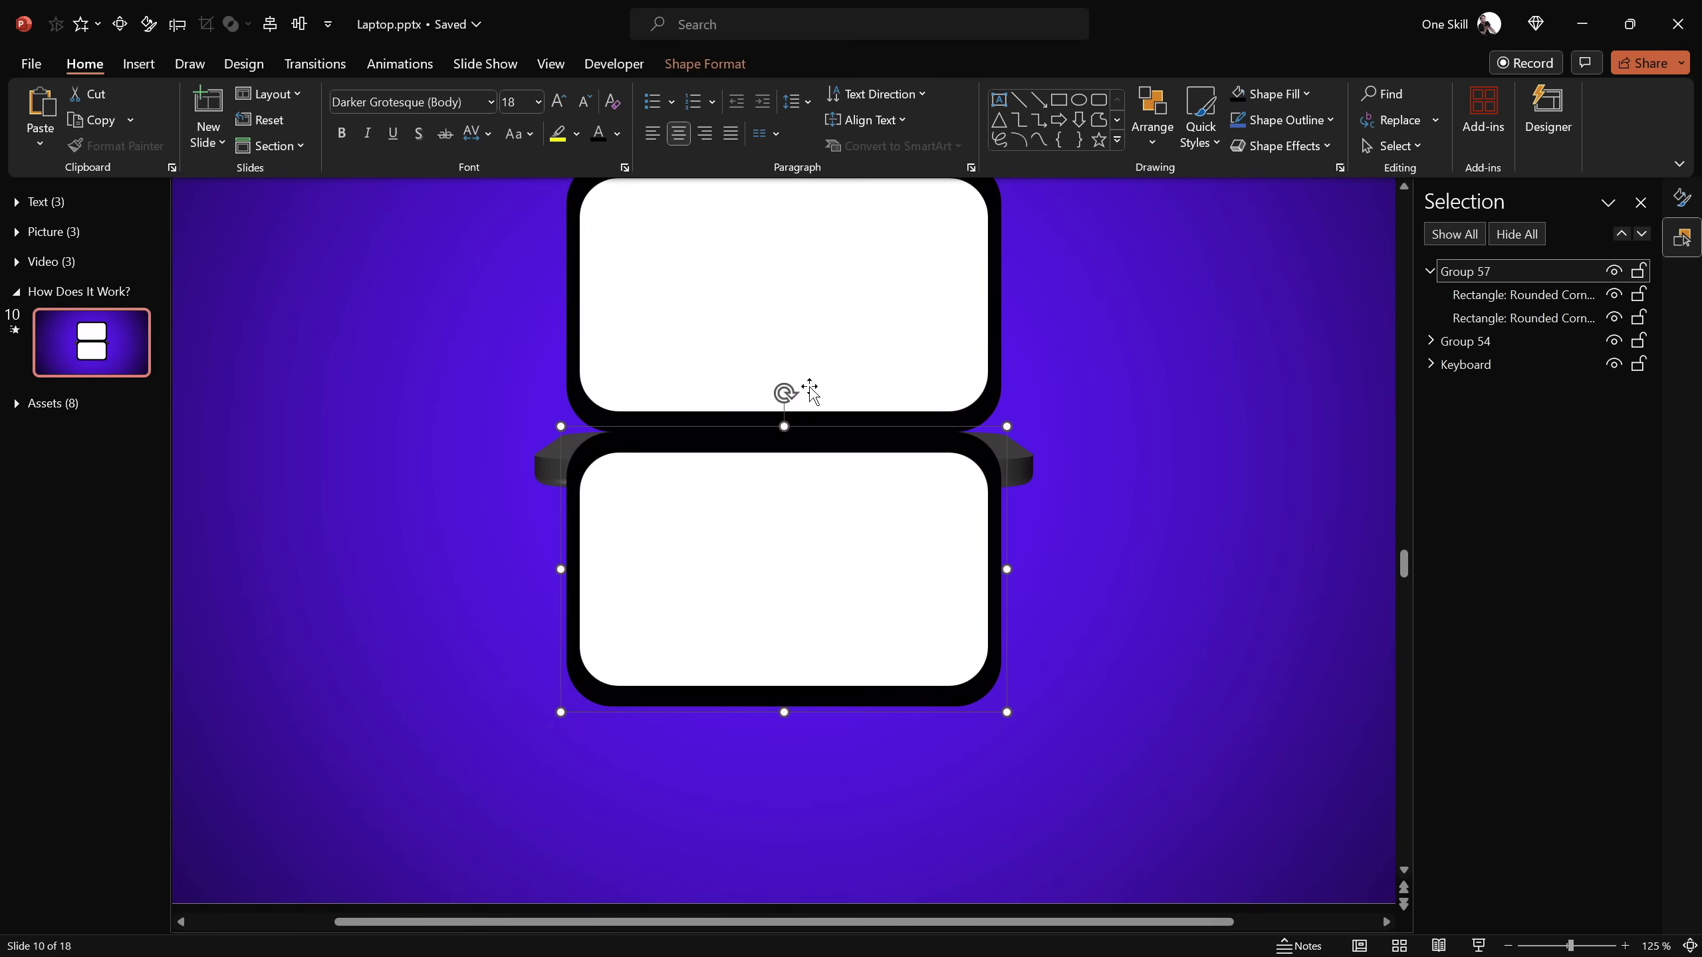
Group the original screen with its lower copy and name the new group Screen
{"action": "left_click", "coordinate": [847, 323], "text": "shift"}
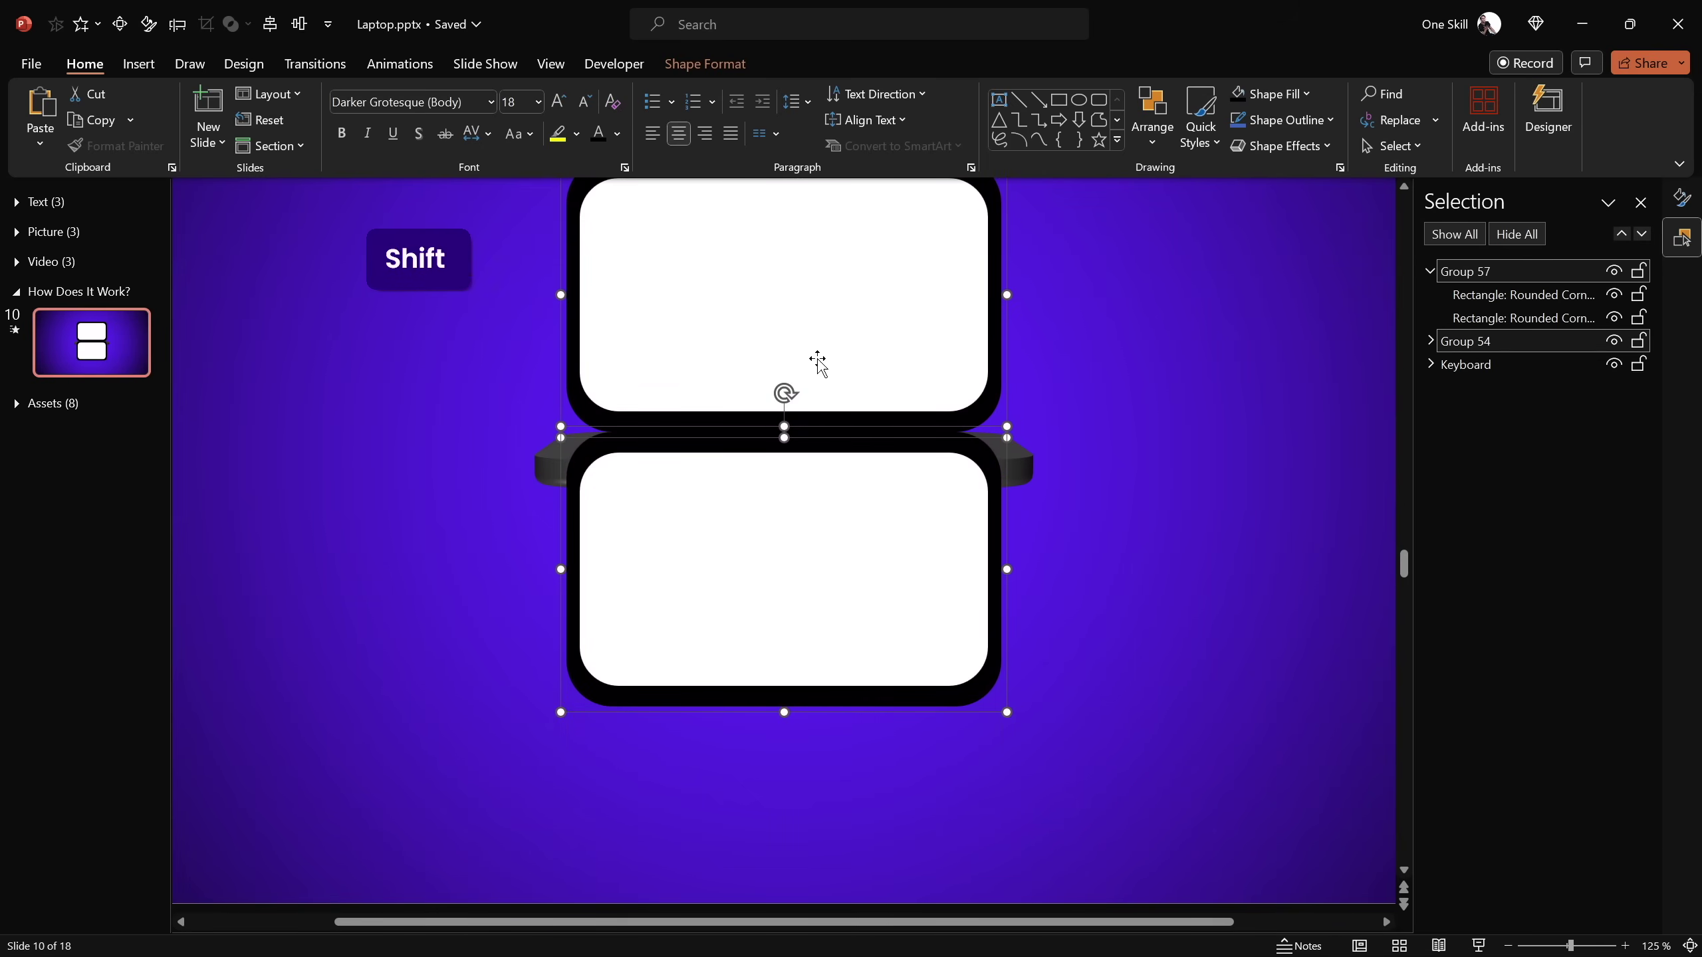
{"action": "key", "text": "ctrl+g"}
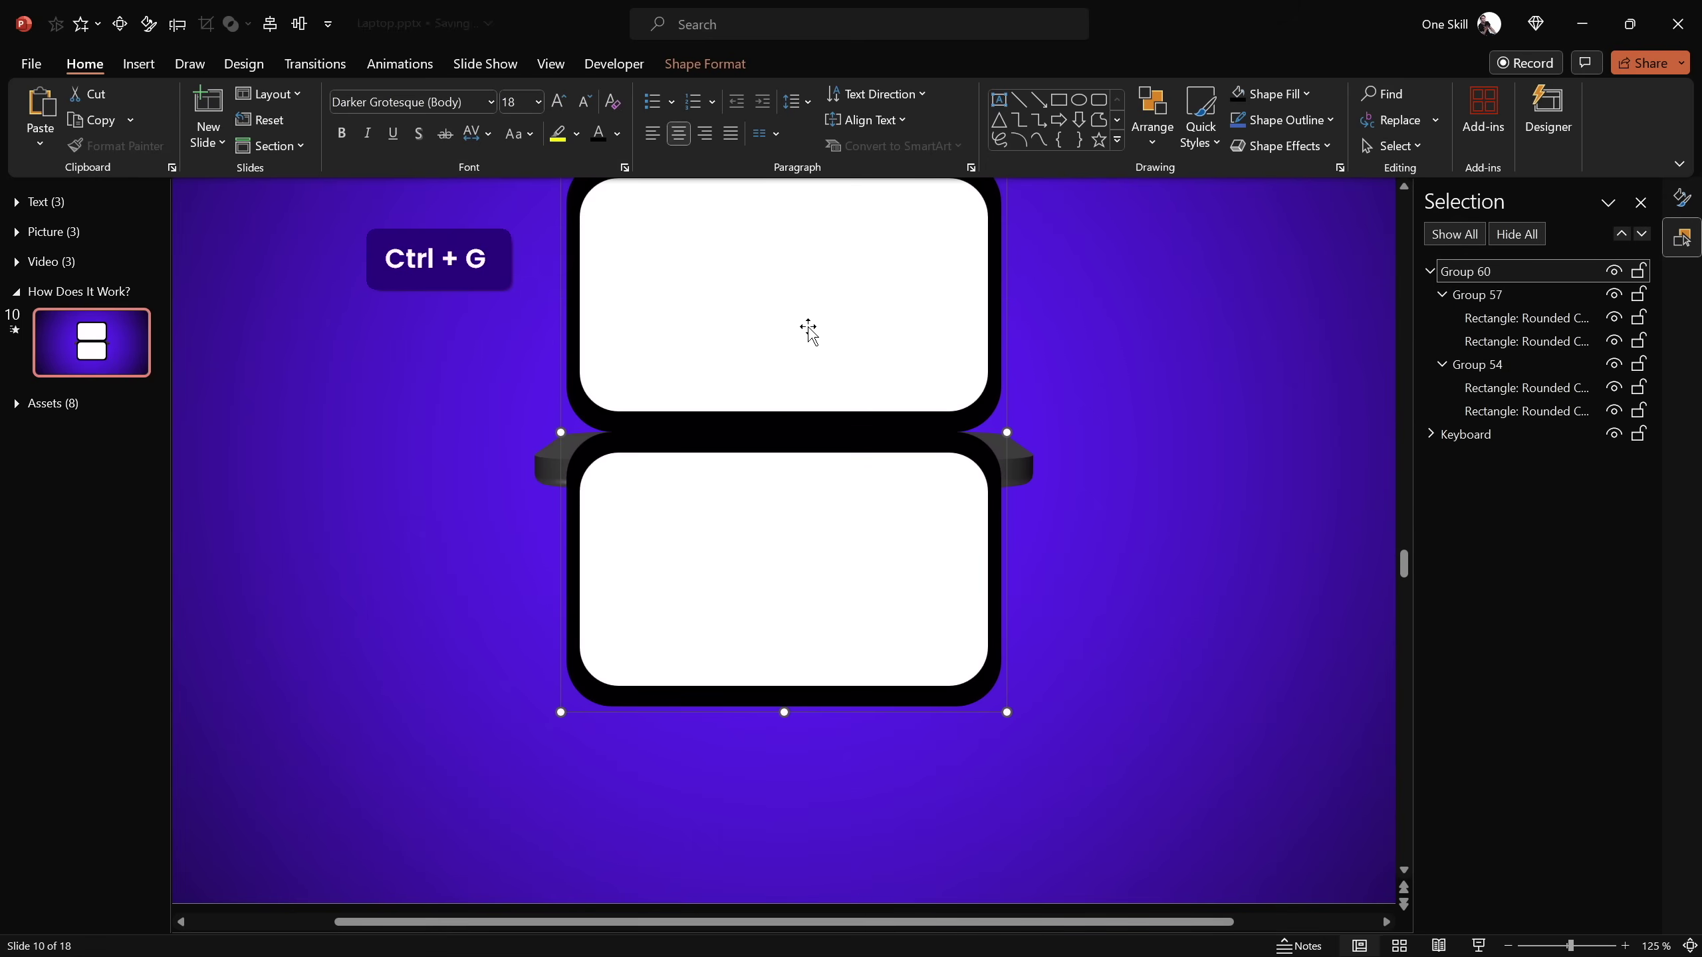
{"action": "left_click", "coordinate": [1429, 270]}
{"action": "left_click", "coordinate": [1467, 270]}
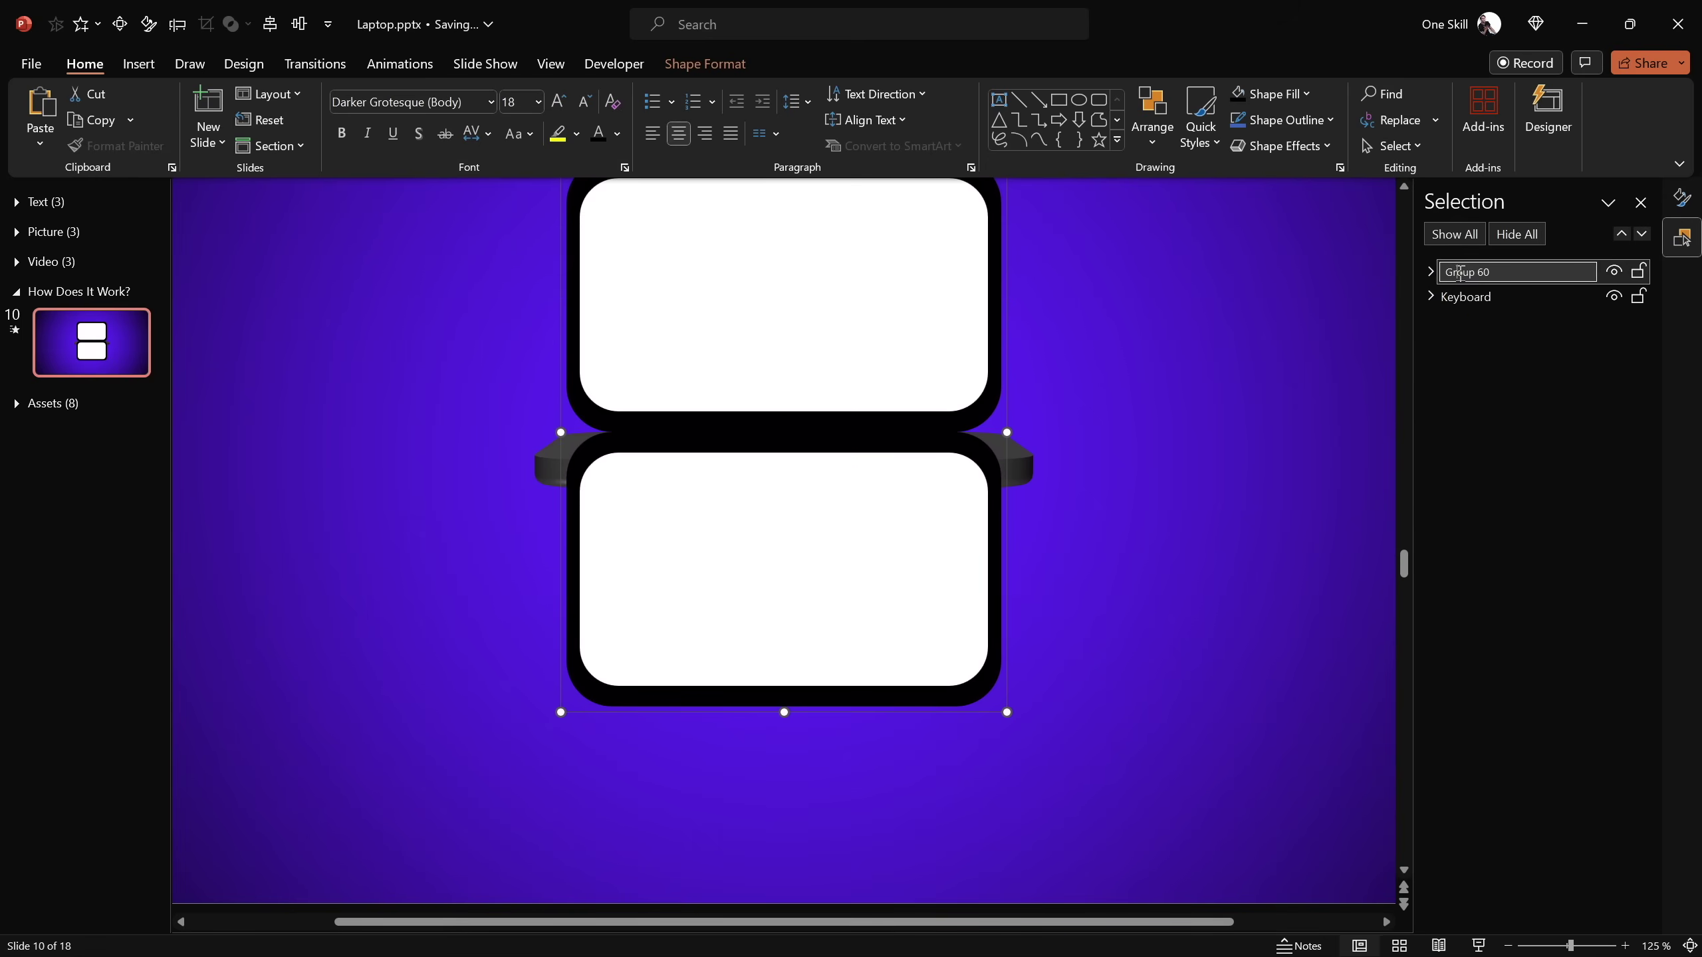
{"action": "key", "text": "shift"}
{"action": "type", "text": "Screen"}
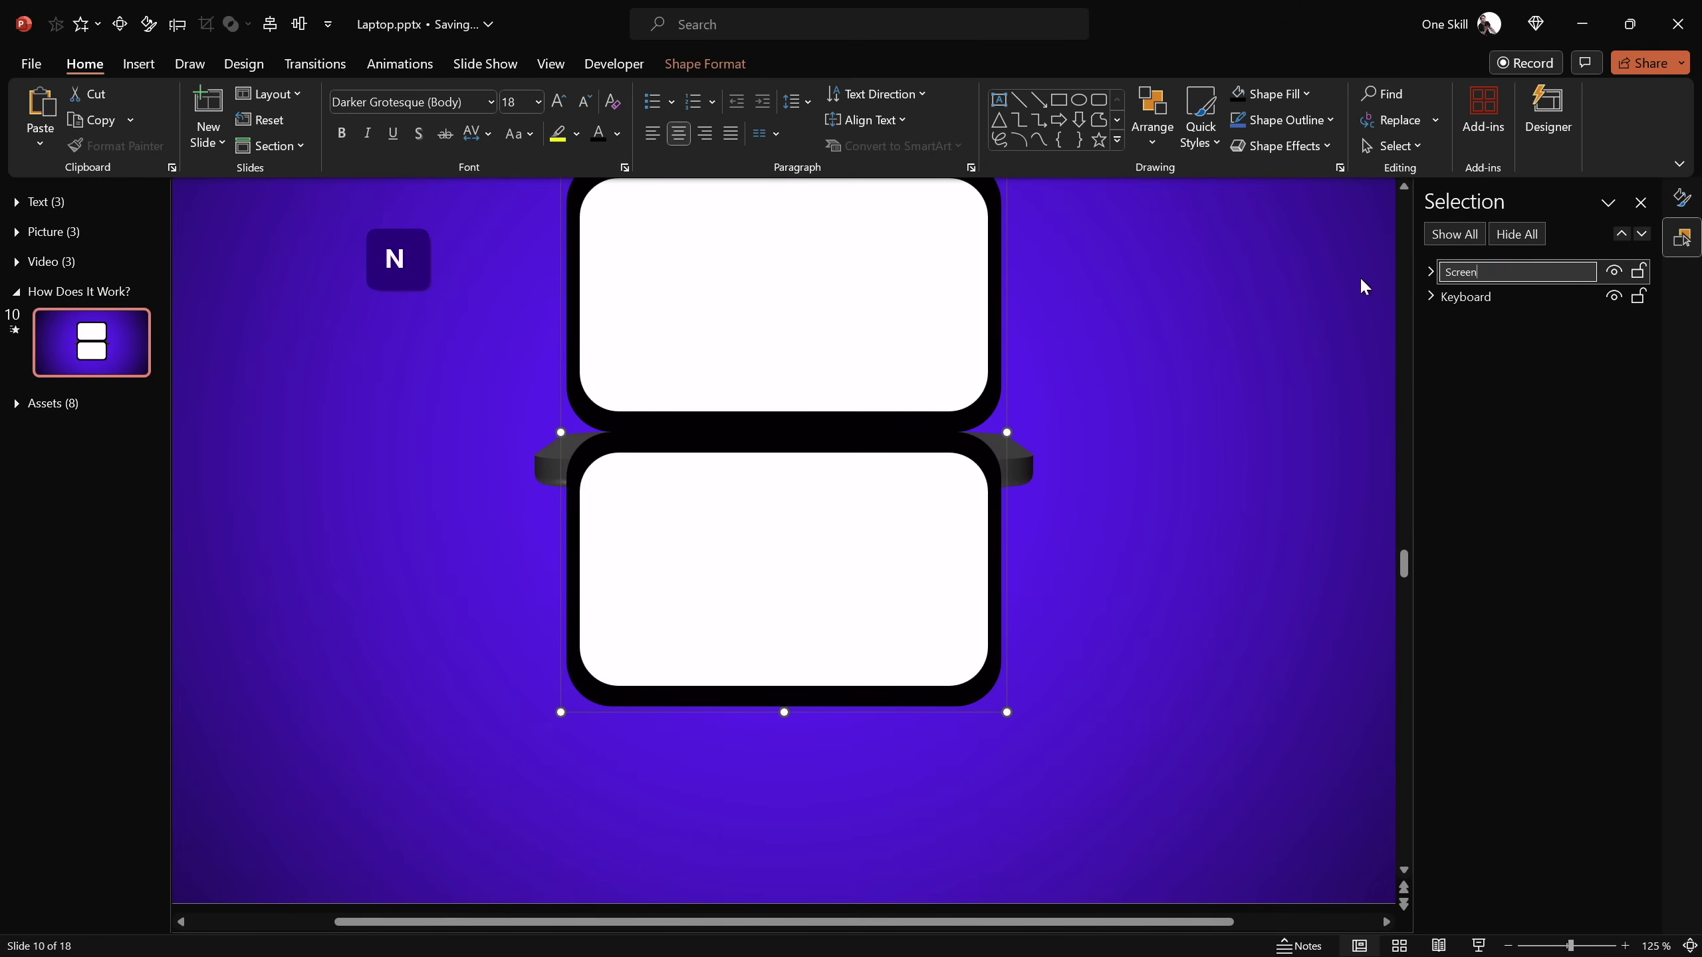
{"action": "key", "text": "Return"}
{"action": "left_click", "coordinate": [1191, 405]}
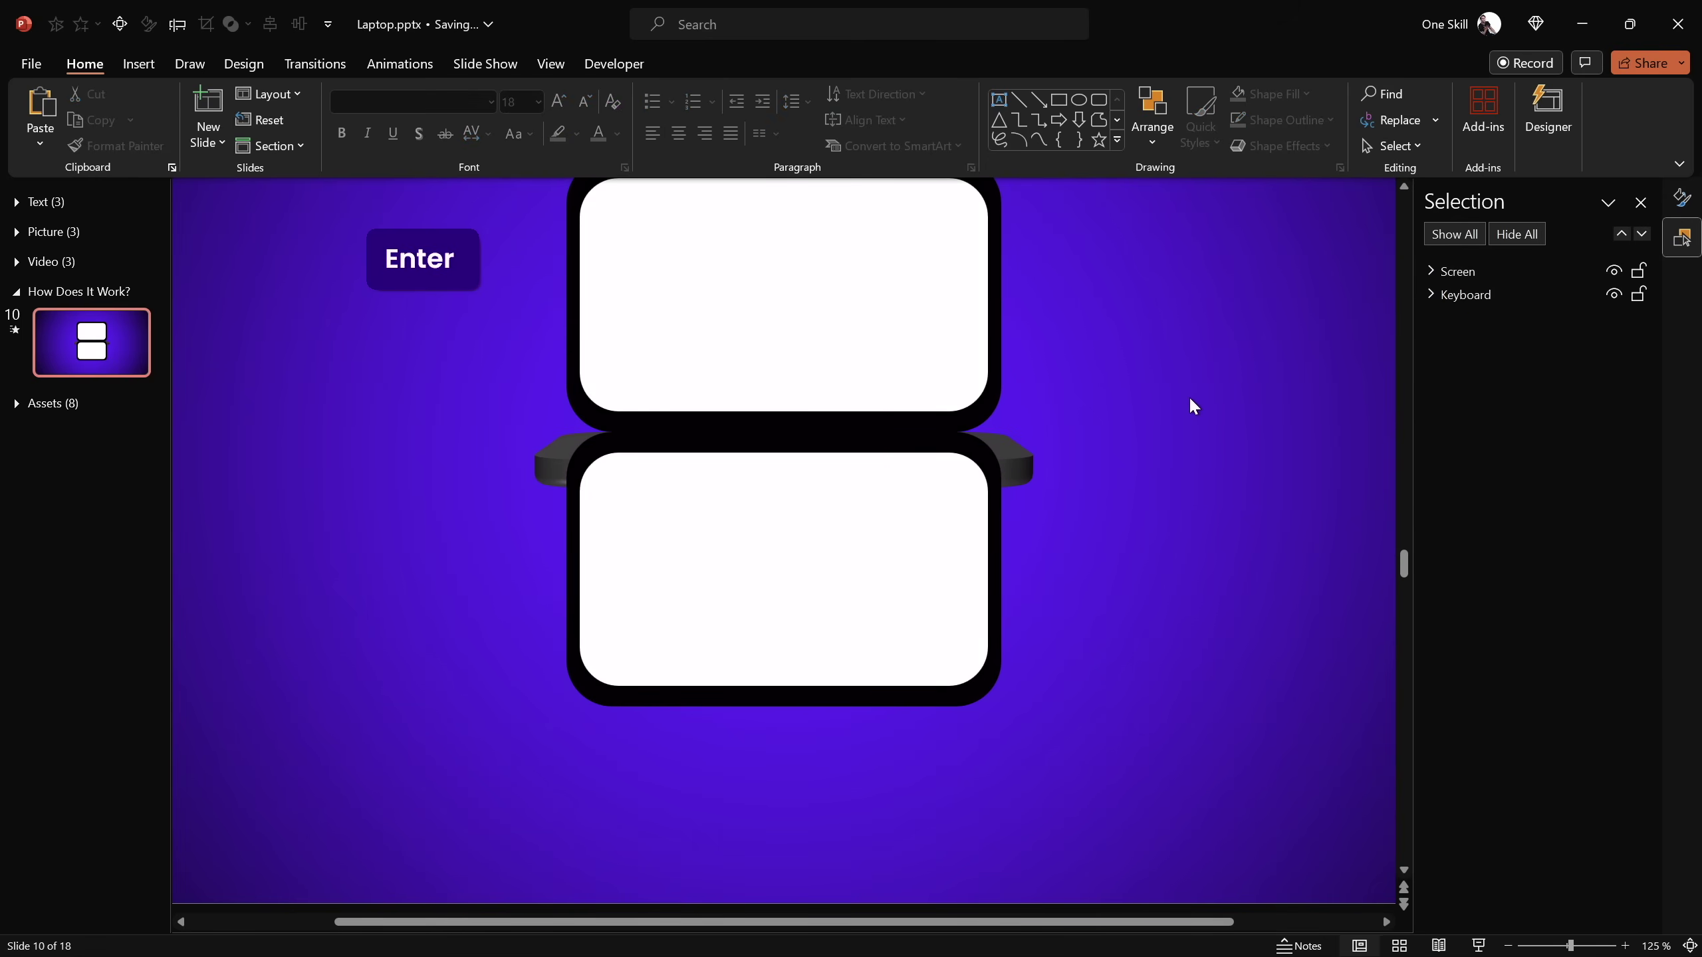
Remove the fill from both rounded rectangles of the lower screen copy inside the Screen group
{"action": "left_click", "coordinate": [920, 527]}
{"action": "left_click", "coordinate": [902, 523]}
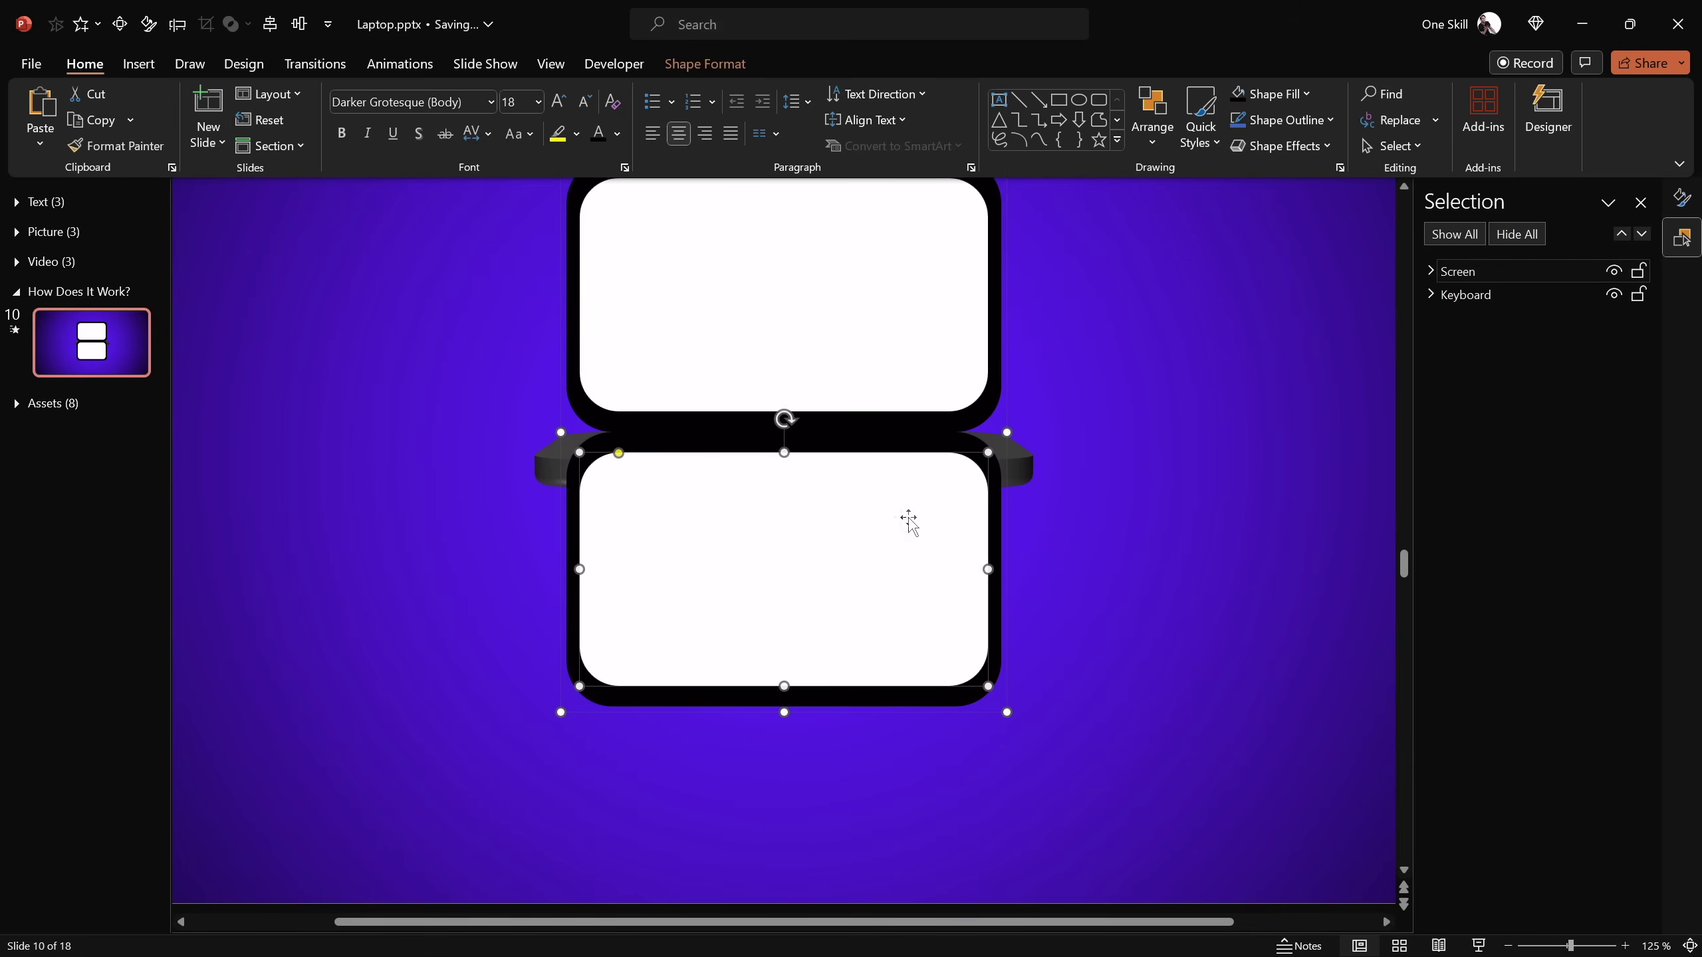
{"action": "left_click", "coordinate": [997, 478], "text": "shift"}
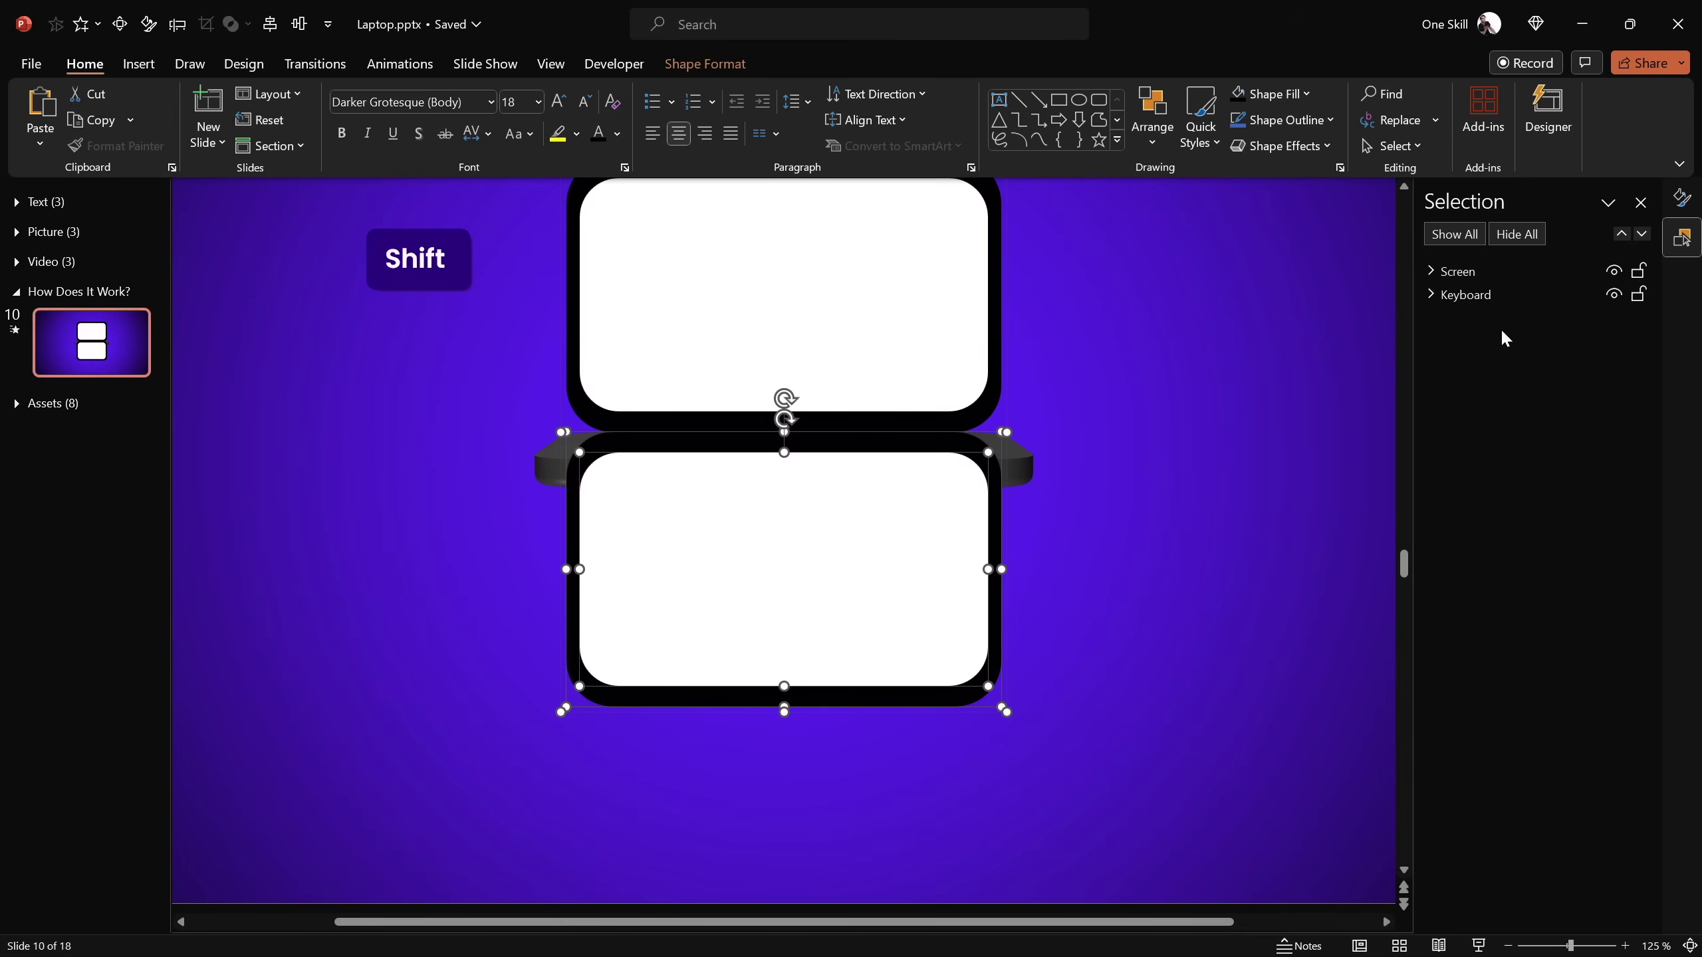
{"action": "left_click", "coordinate": [1682, 197]}
{"action": "left_click", "coordinate": [1415, 344]}
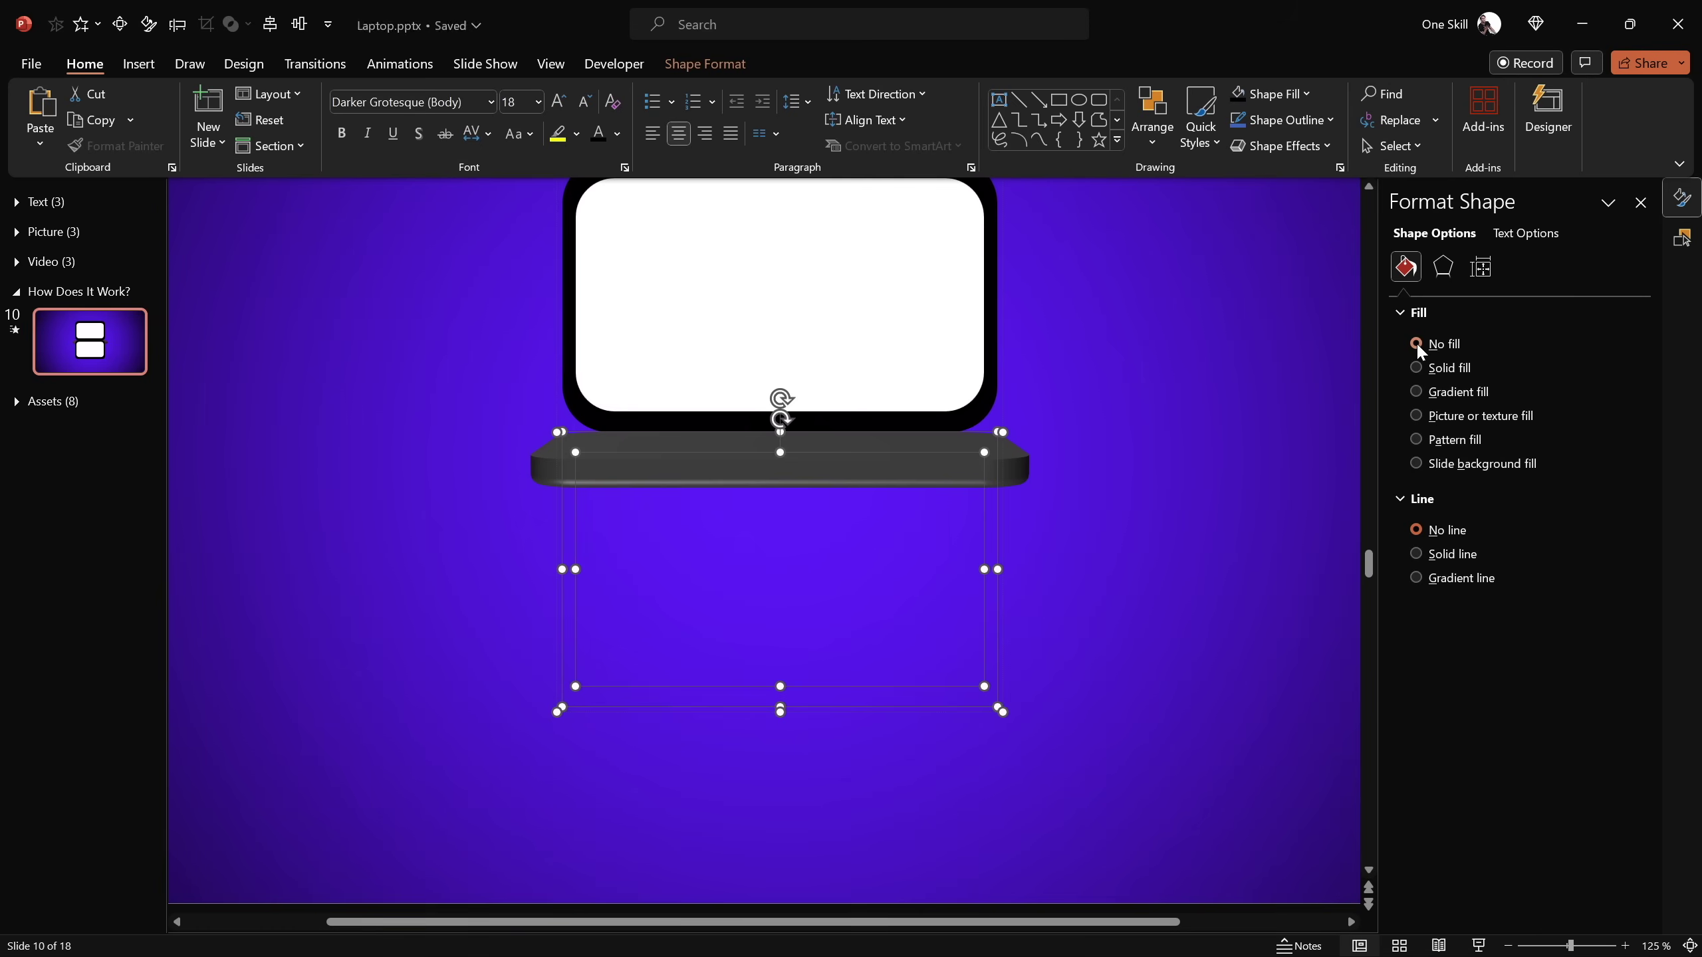
{"action": "left_click", "coordinate": [1228, 372]}
Apply the perspective 3-D rotation preset with 324.8° Y rotation and 45° perspective to the Screen group
{"action": "scroll", "coordinate": [873, 312], "scroll_direction": "up", "scroll_amount": 1}
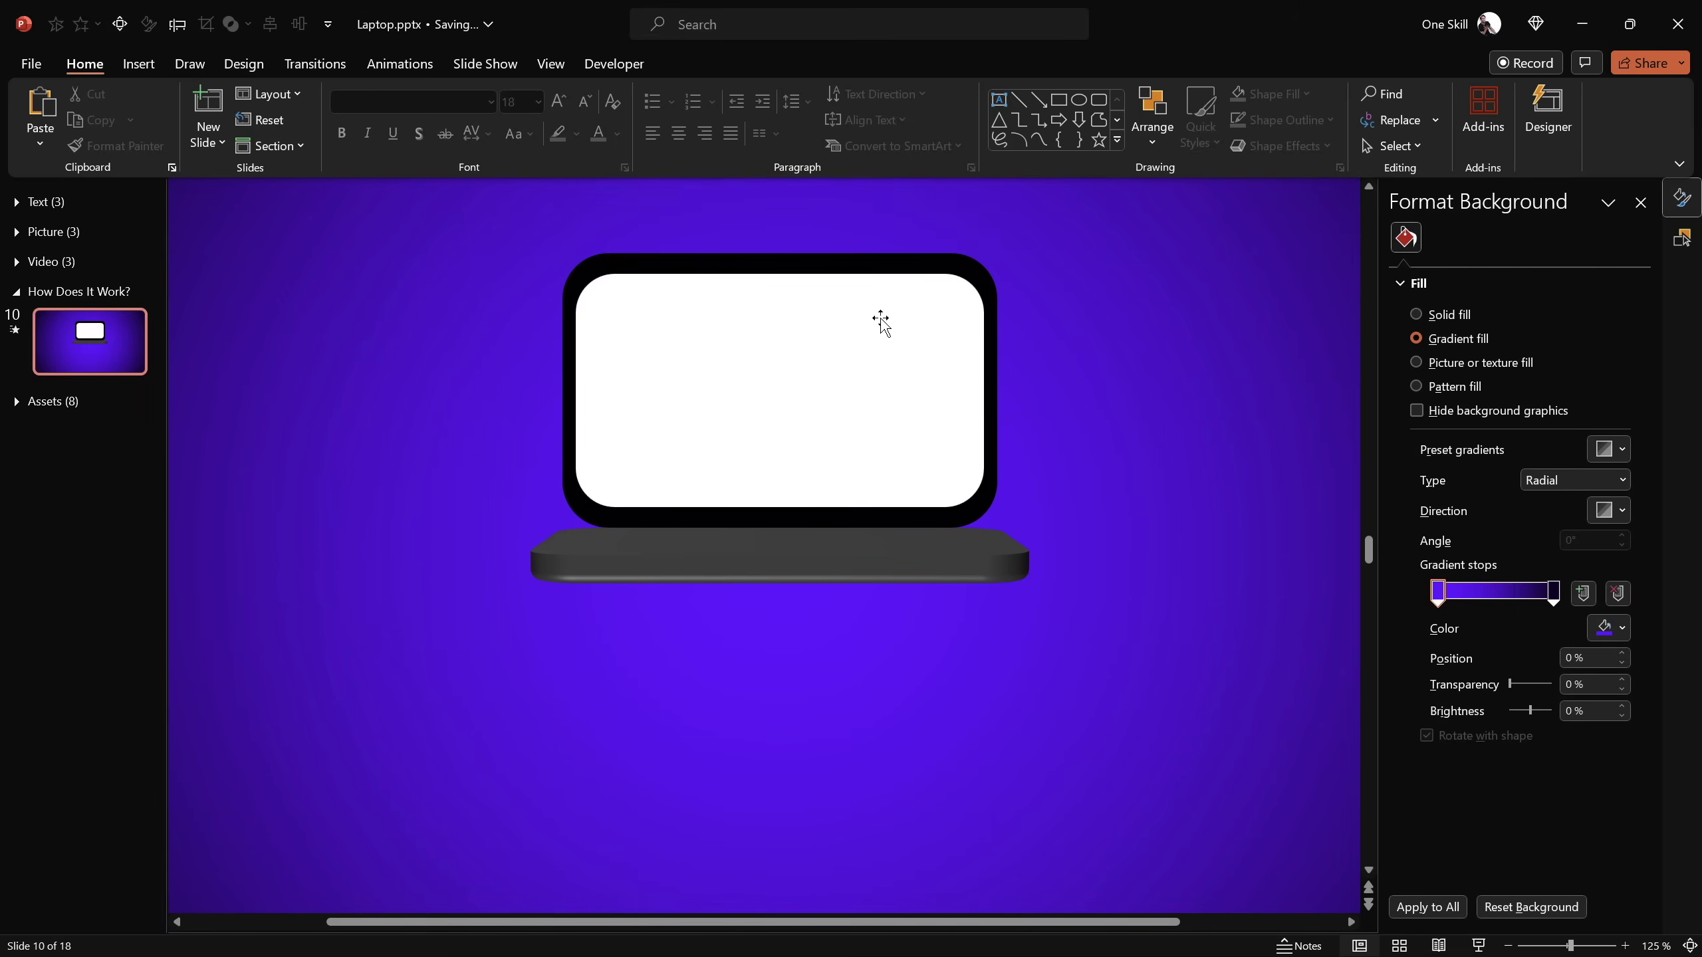
{"action": "left_click", "coordinate": [841, 379]}
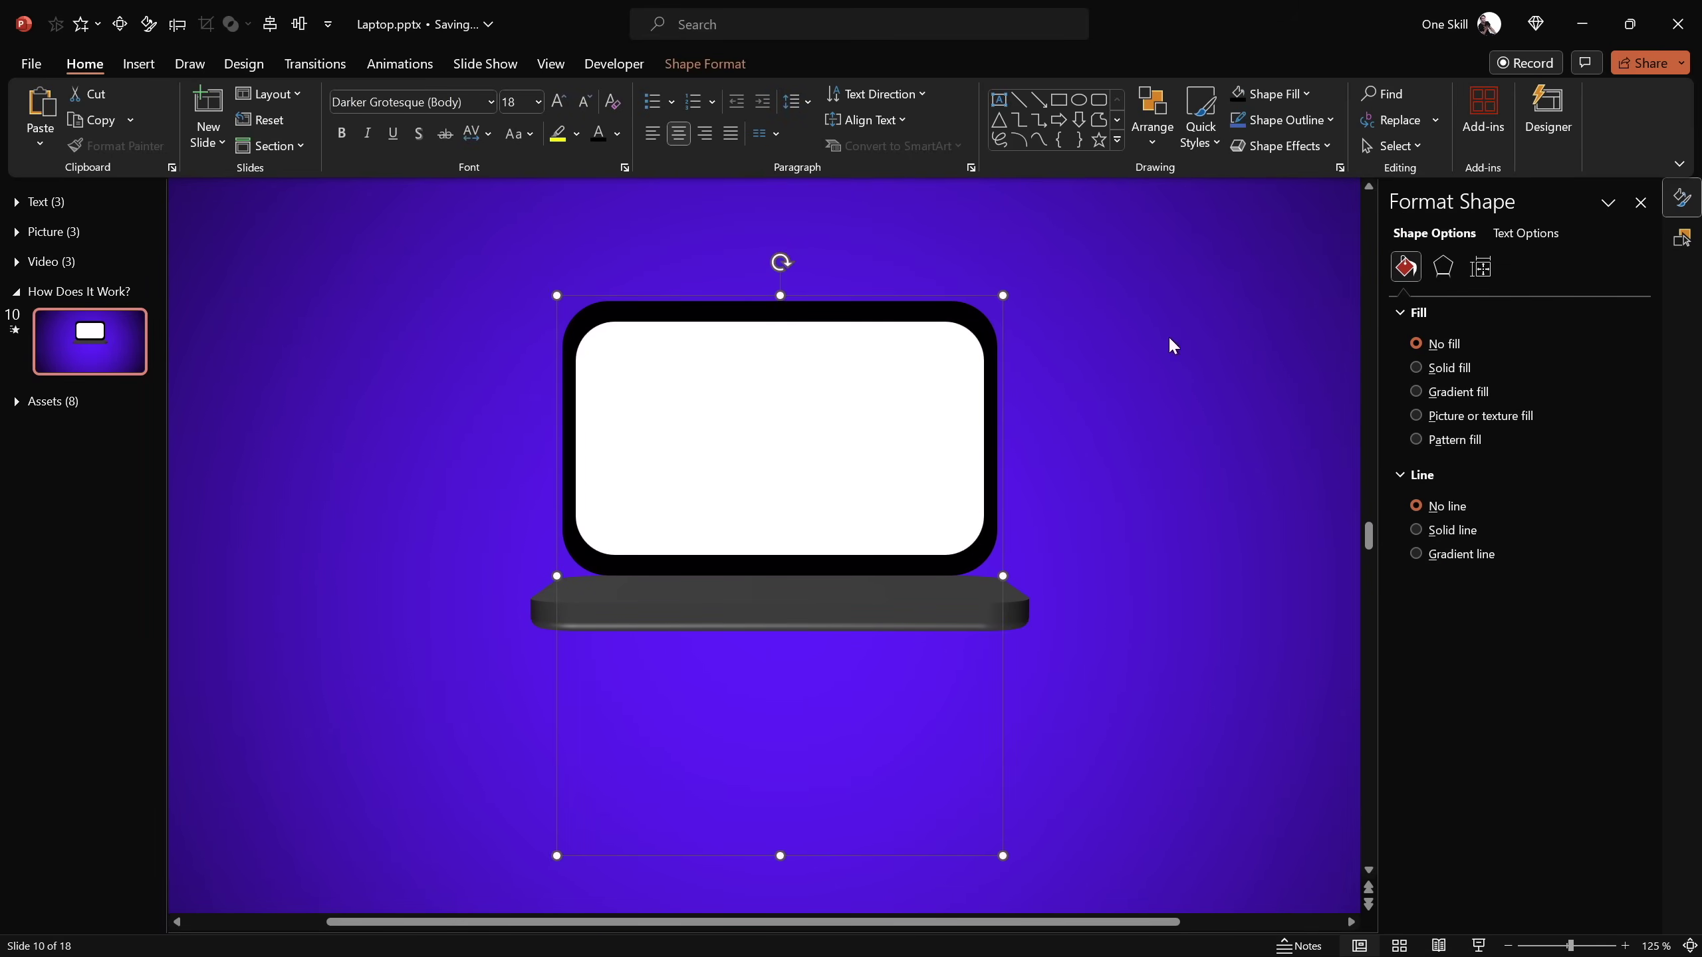
{"action": "left_click", "coordinate": [1443, 268]}
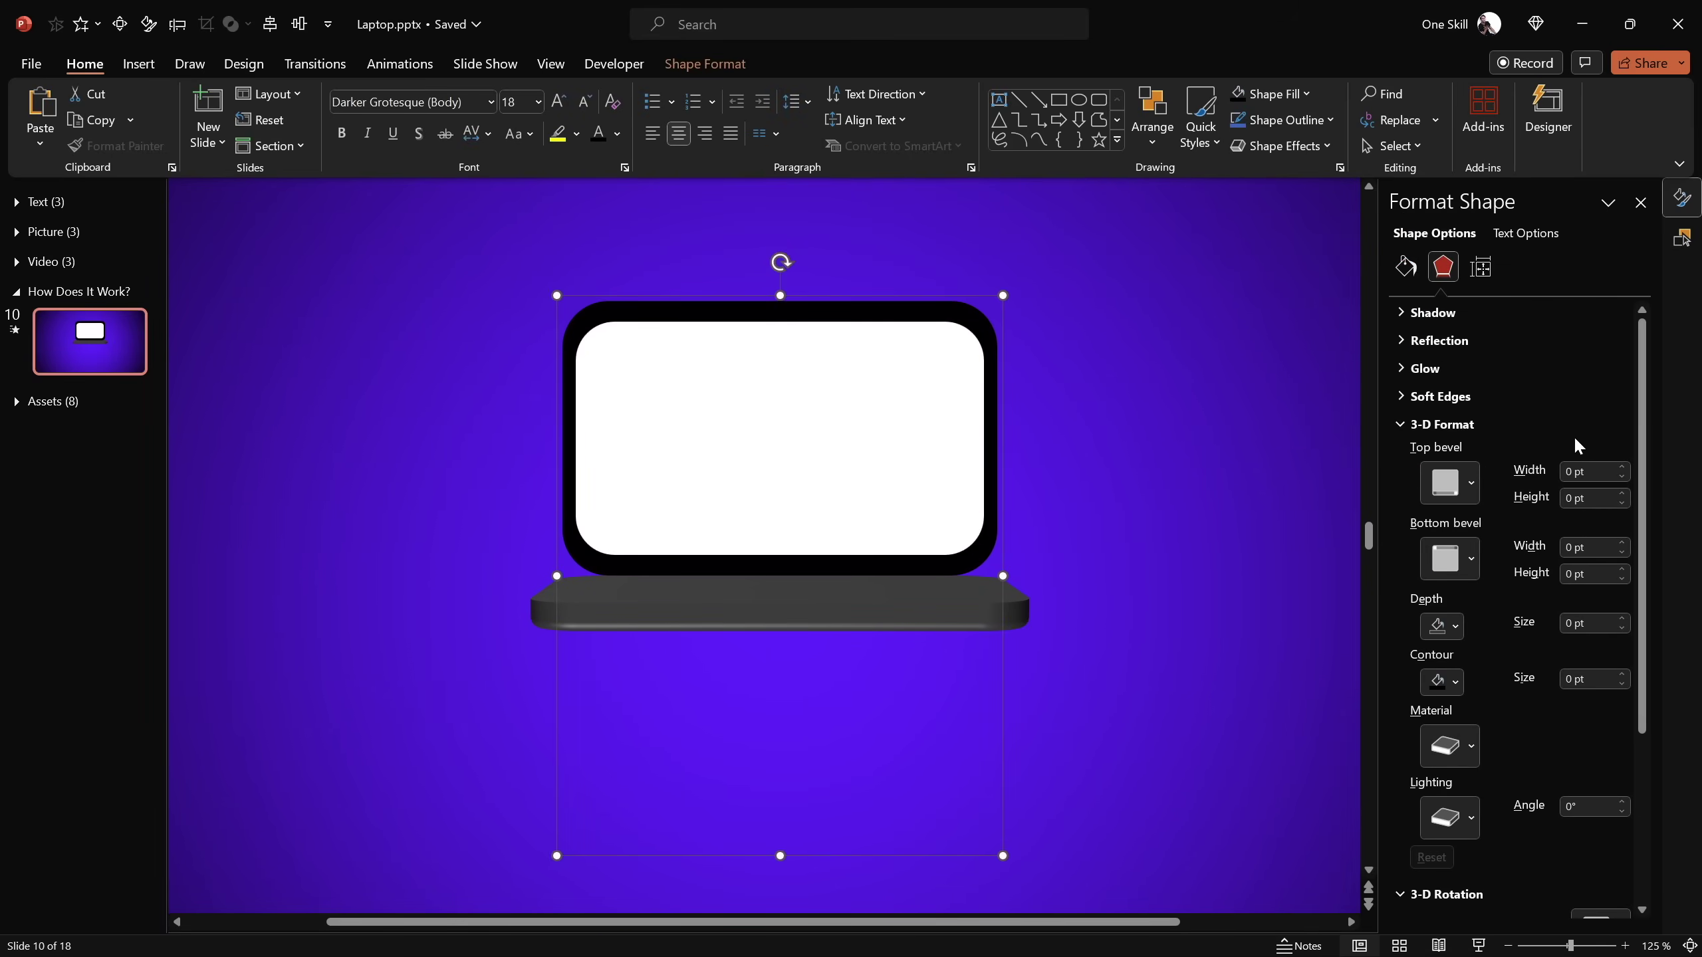
{"action": "scroll", "coordinate": [1576, 442], "scroll_direction": "down", "scroll_amount": 2}
{"action": "scroll", "coordinate": [1576, 443], "scroll_direction": "down", "scroll_amount": 2}
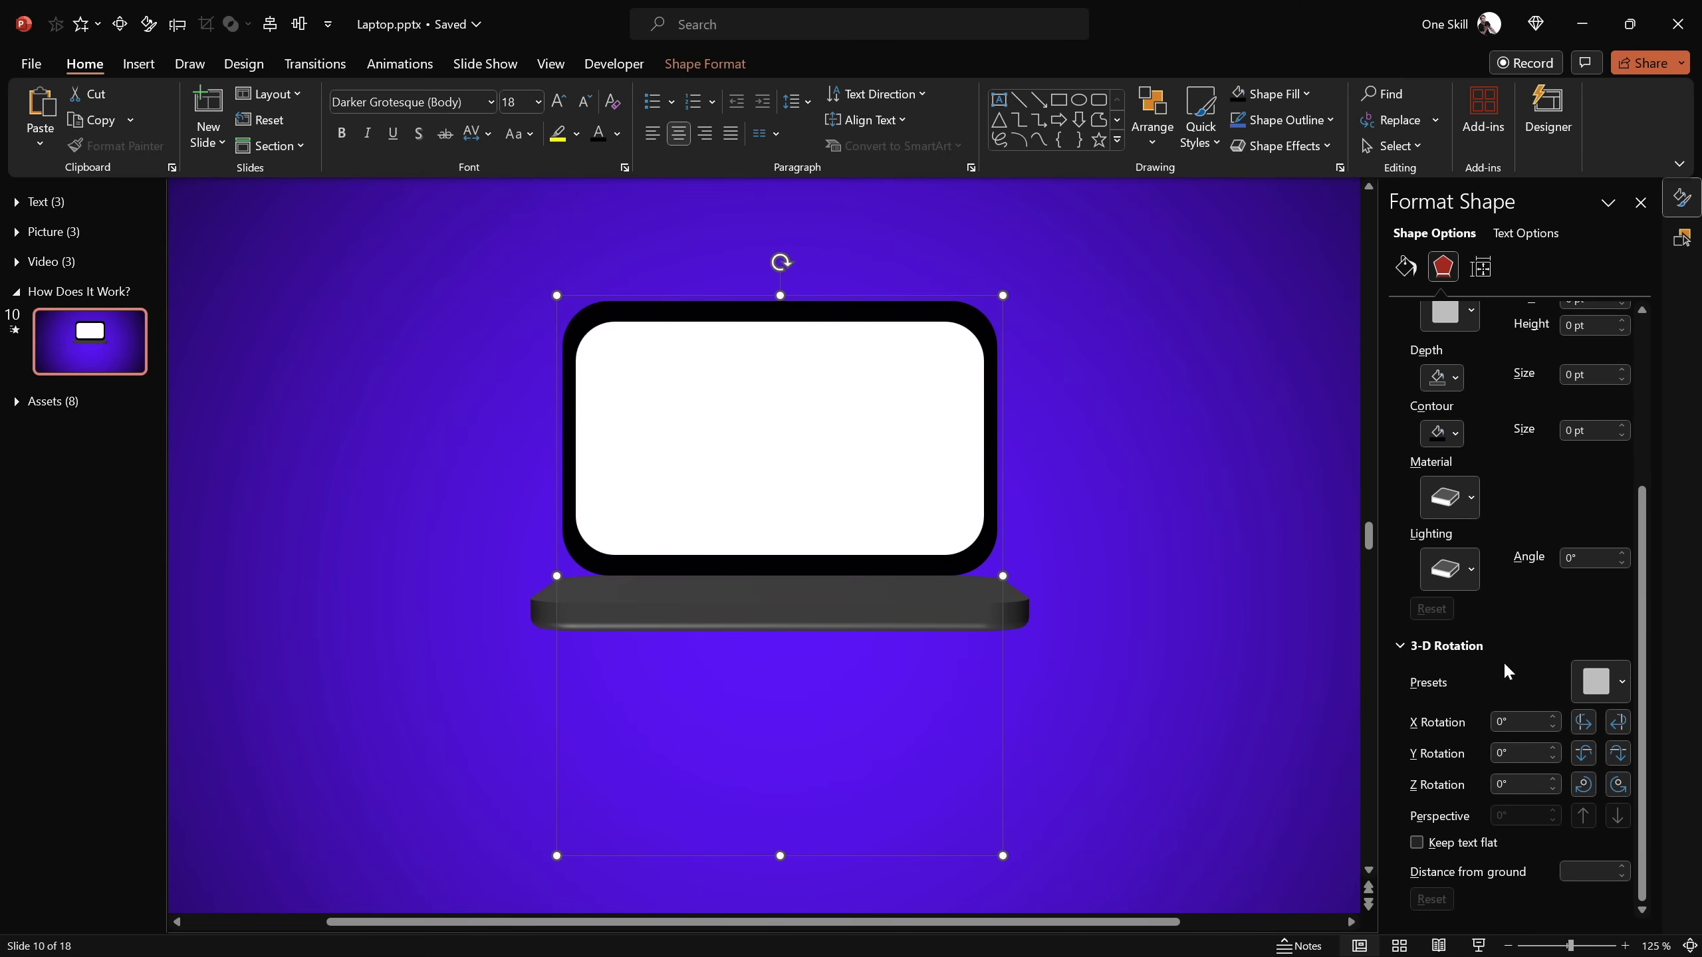
{"action": "left_click", "coordinate": [1616, 683]}
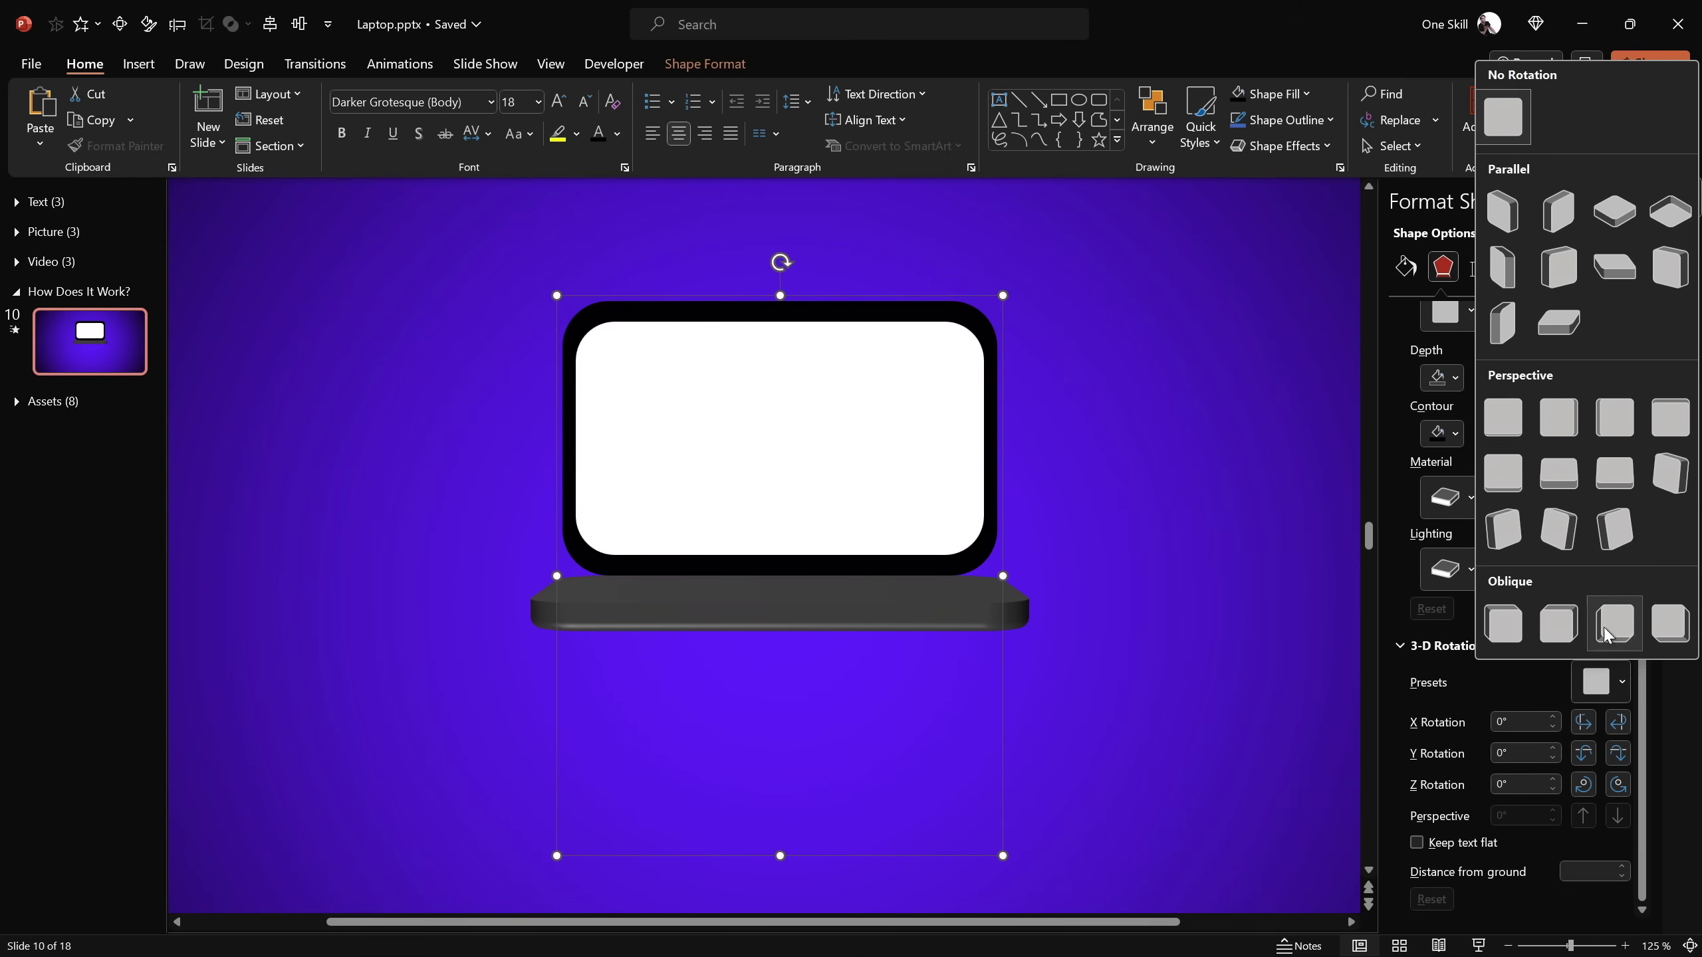
{"action": "left_click", "coordinate": [1559, 480]}
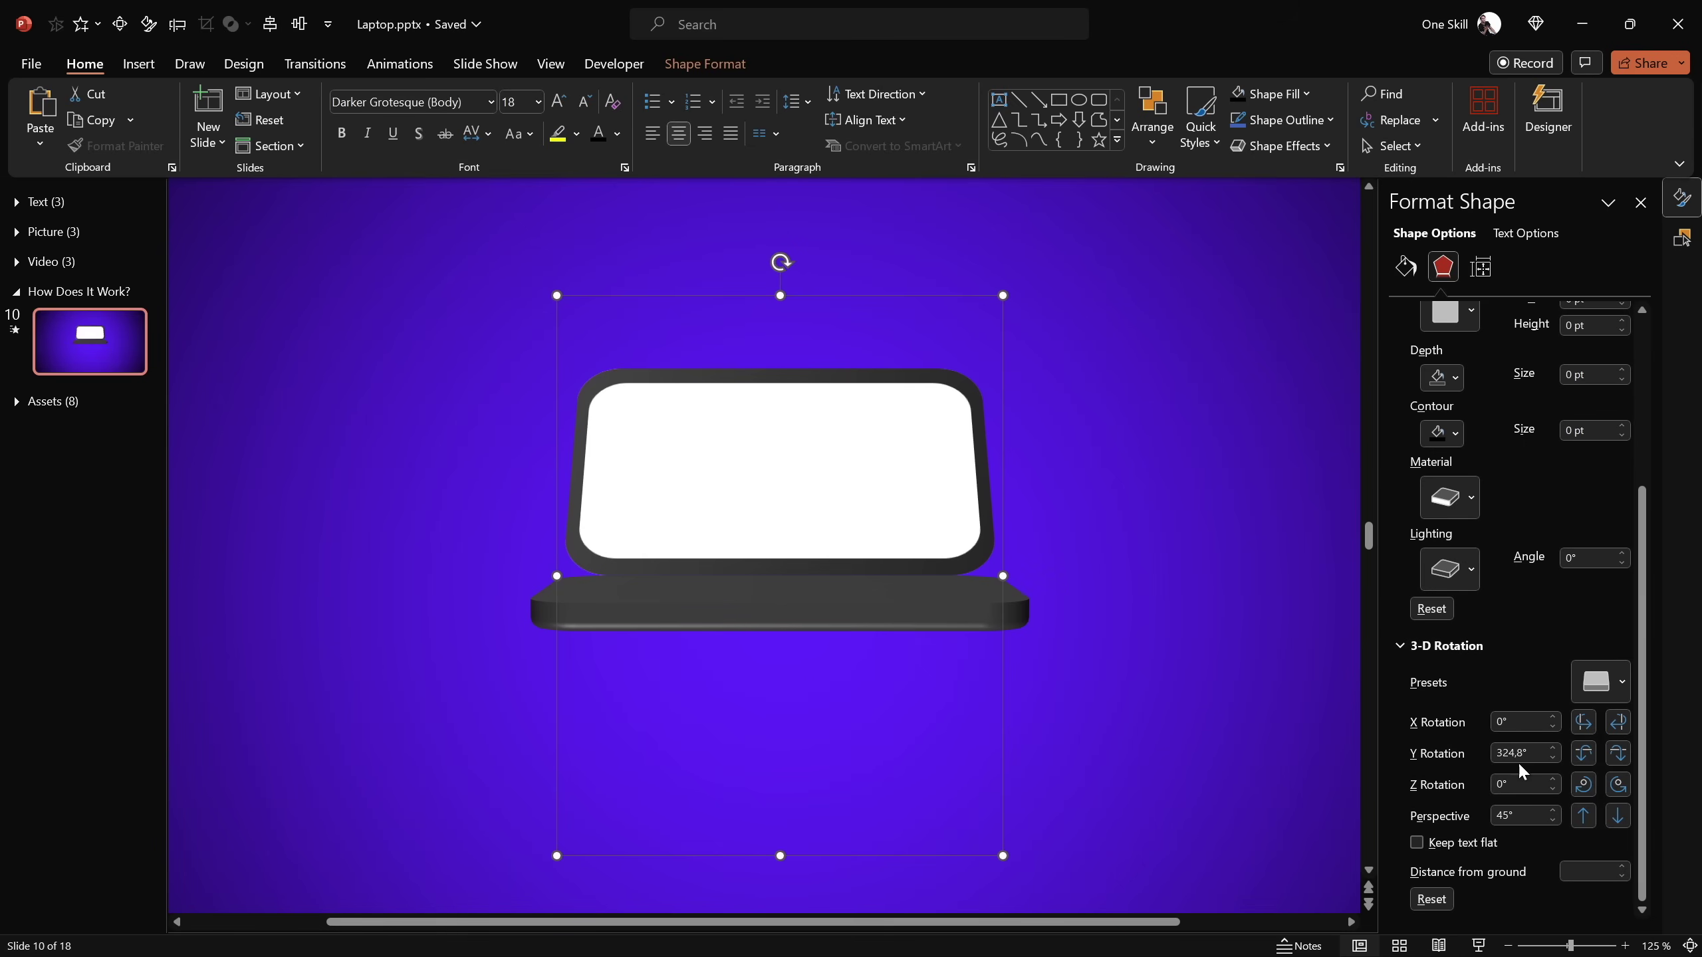
Rotate the Screen group about its Y axis in 5° increments until Y Rotation reaches 74.8°
{"action": "left_click", "coordinate": [1584, 752]}
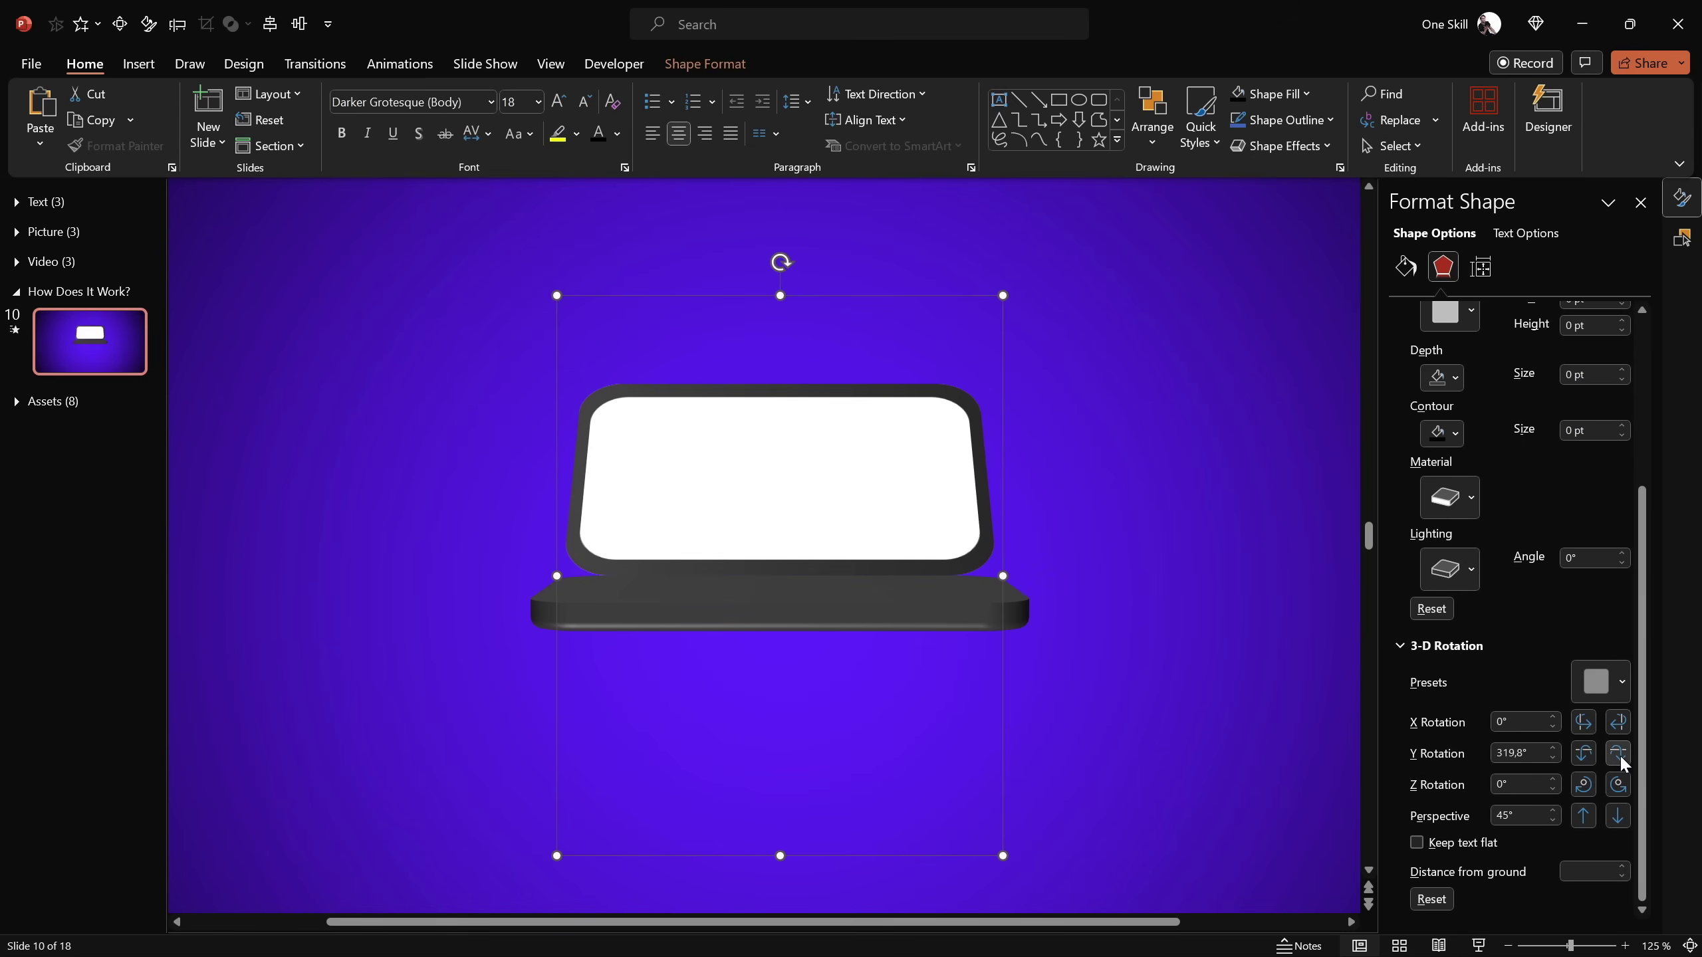
{"action": "left_click", "coordinate": [1583, 752]}
{"action": "left_click", "coordinate": [1583, 752]}
{"action": "left_click", "coordinate": [1583, 752]}
{"action": "left_click", "coordinate": [1584, 752]}
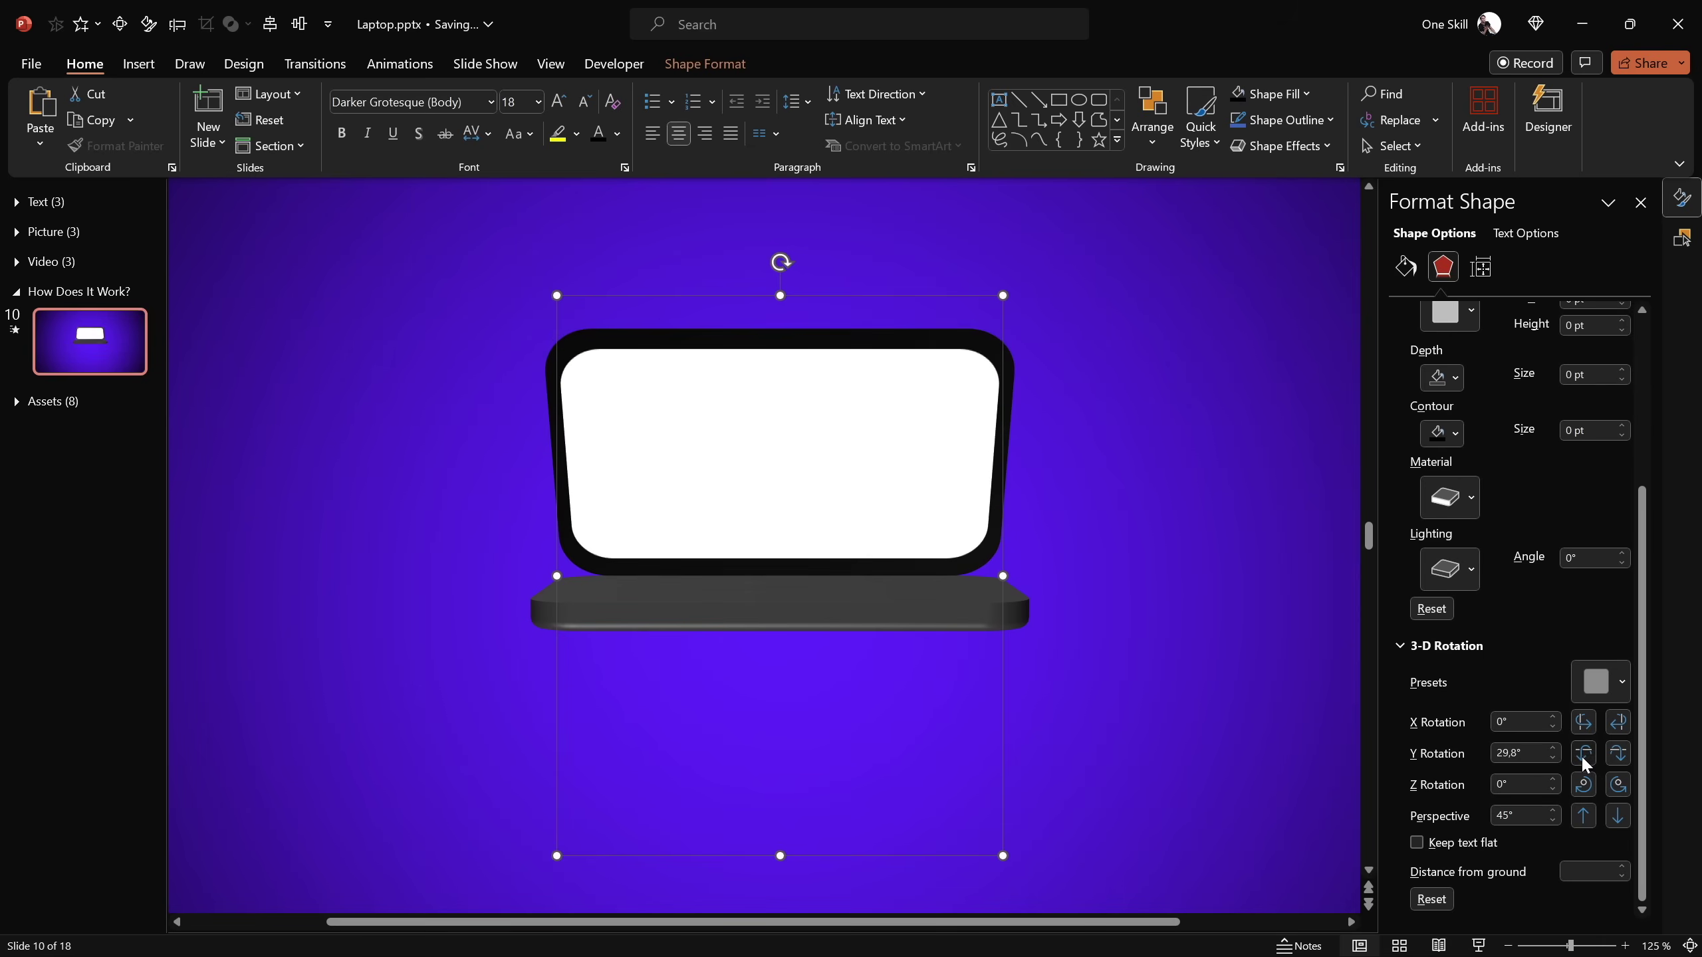
{"action": "left_click", "coordinate": [1584, 752]}
{"action": "left_click", "coordinate": [1583, 753]}
{"action": "left_click", "coordinate": [1583, 752]}
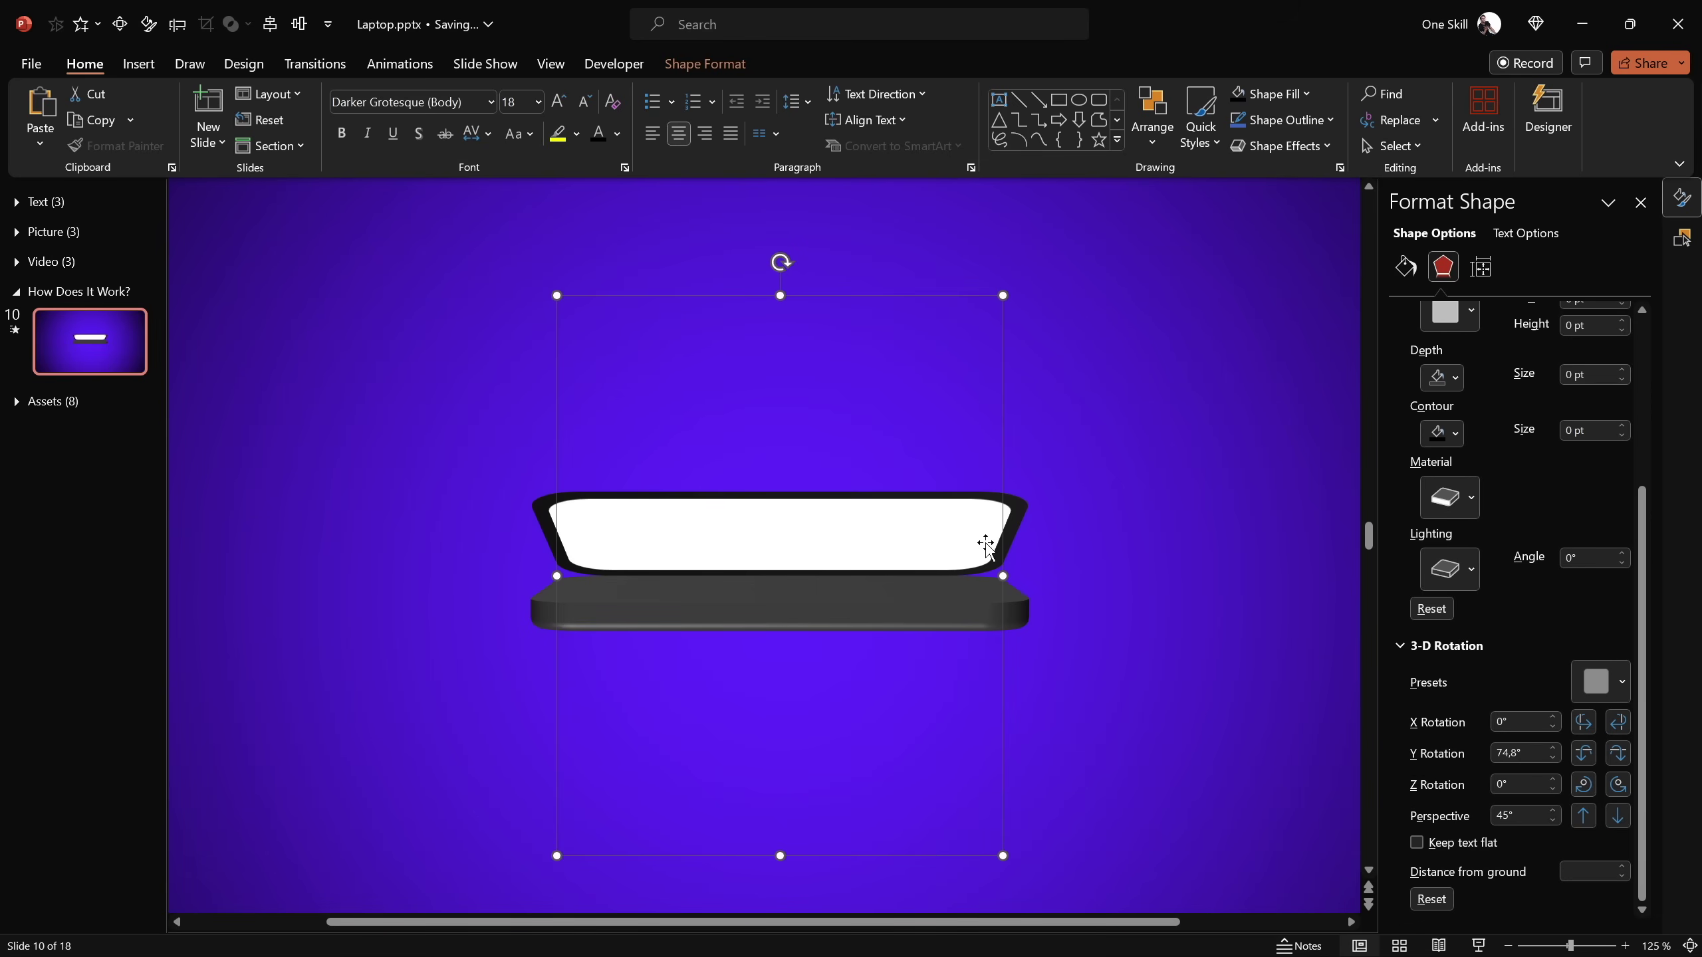
Give the Screen group a 3-D depth of 10 pt
{"action": "scroll", "coordinate": [1571, 450], "scroll_direction": "up", "scroll_amount": 2}
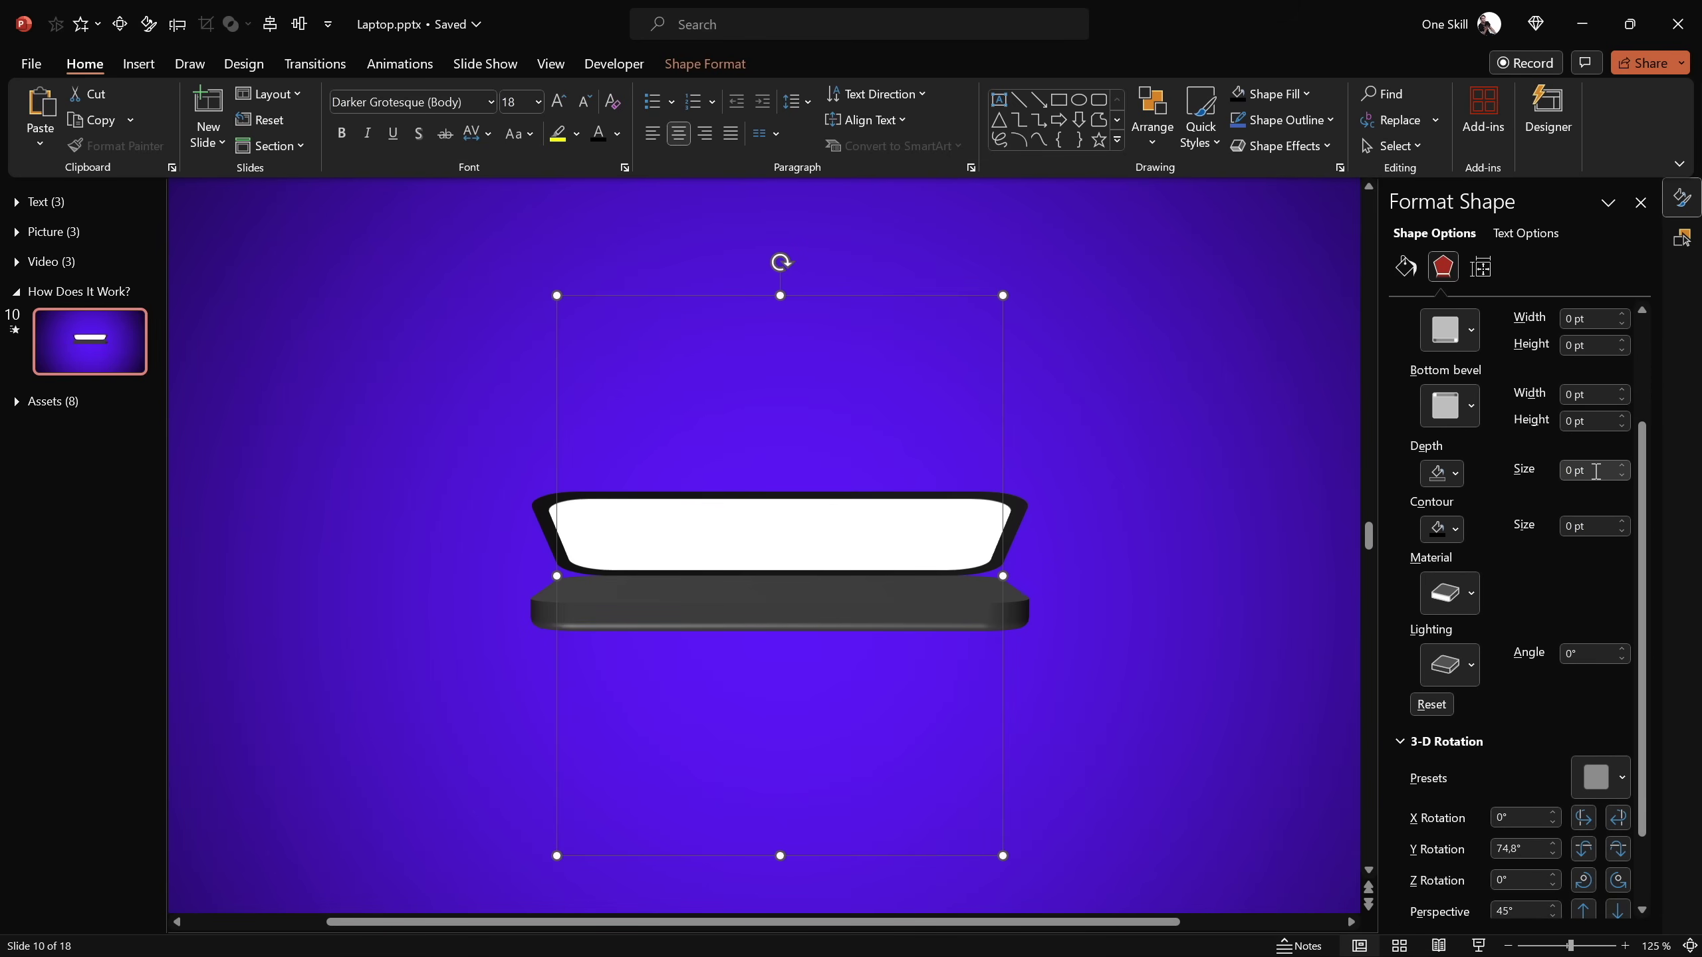
{"action": "left_click", "coordinate": [1596, 471]}
{"action": "type", "text": "10"}
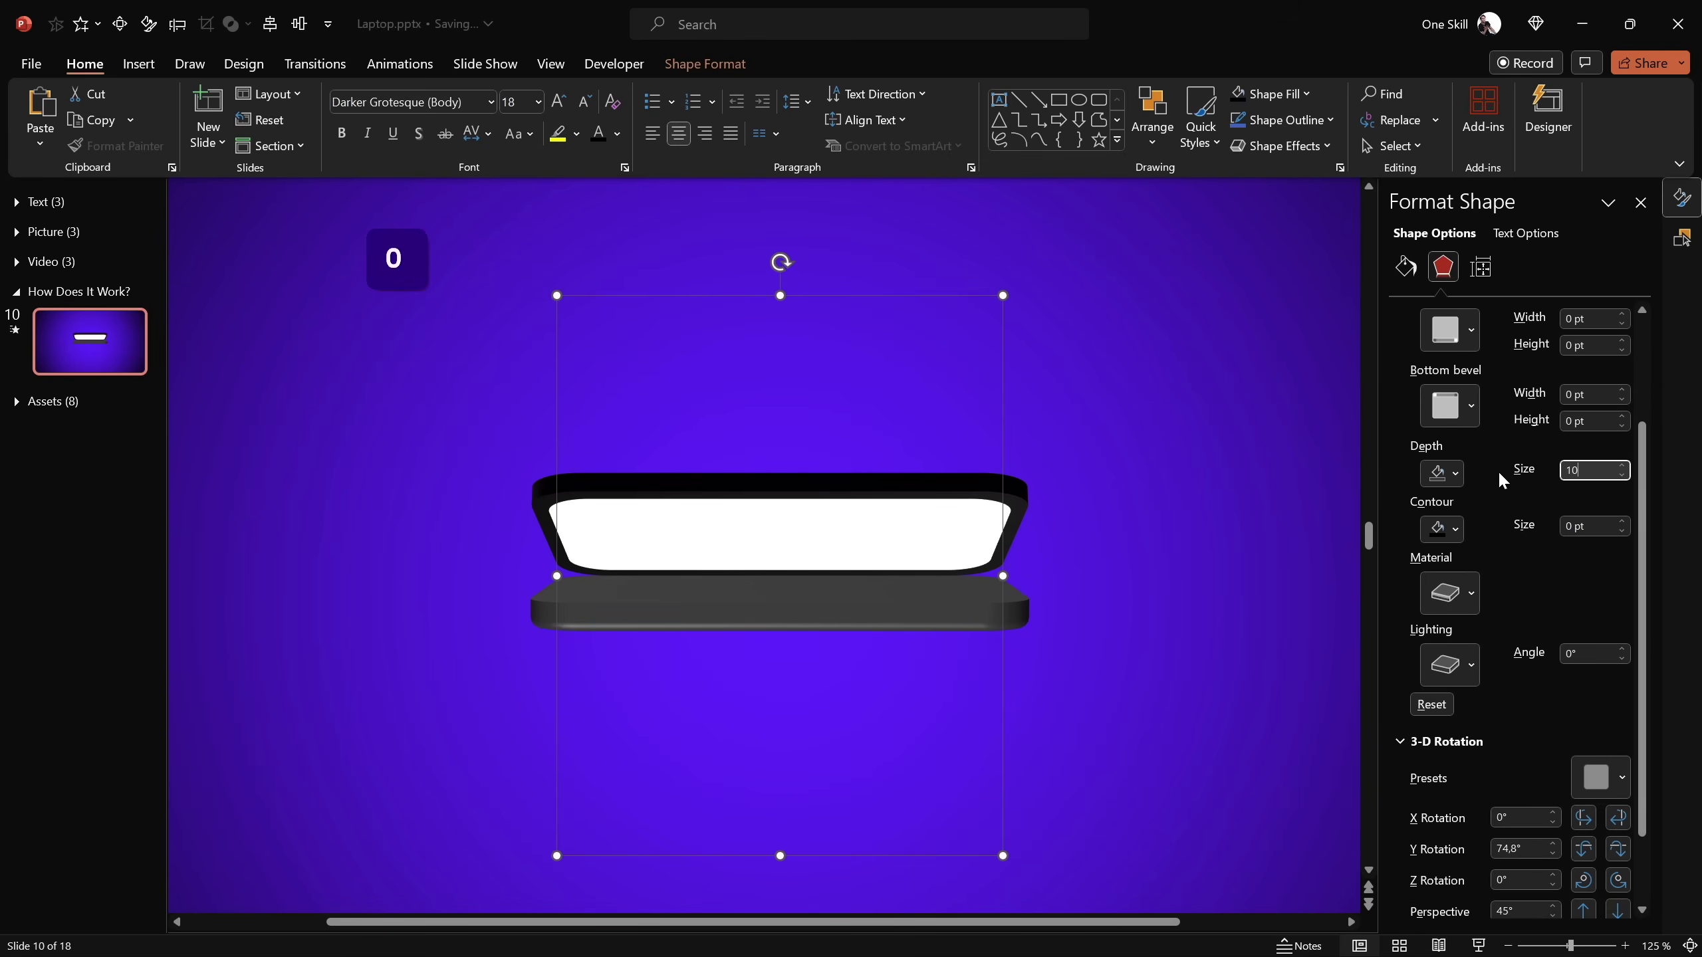
{"action": "key", "text": "Tab"}
Set the Screen group's bottom bevel to 5 pt width and 5 pt height
{"action": "left_click", "coordinate": [1592, 394]}
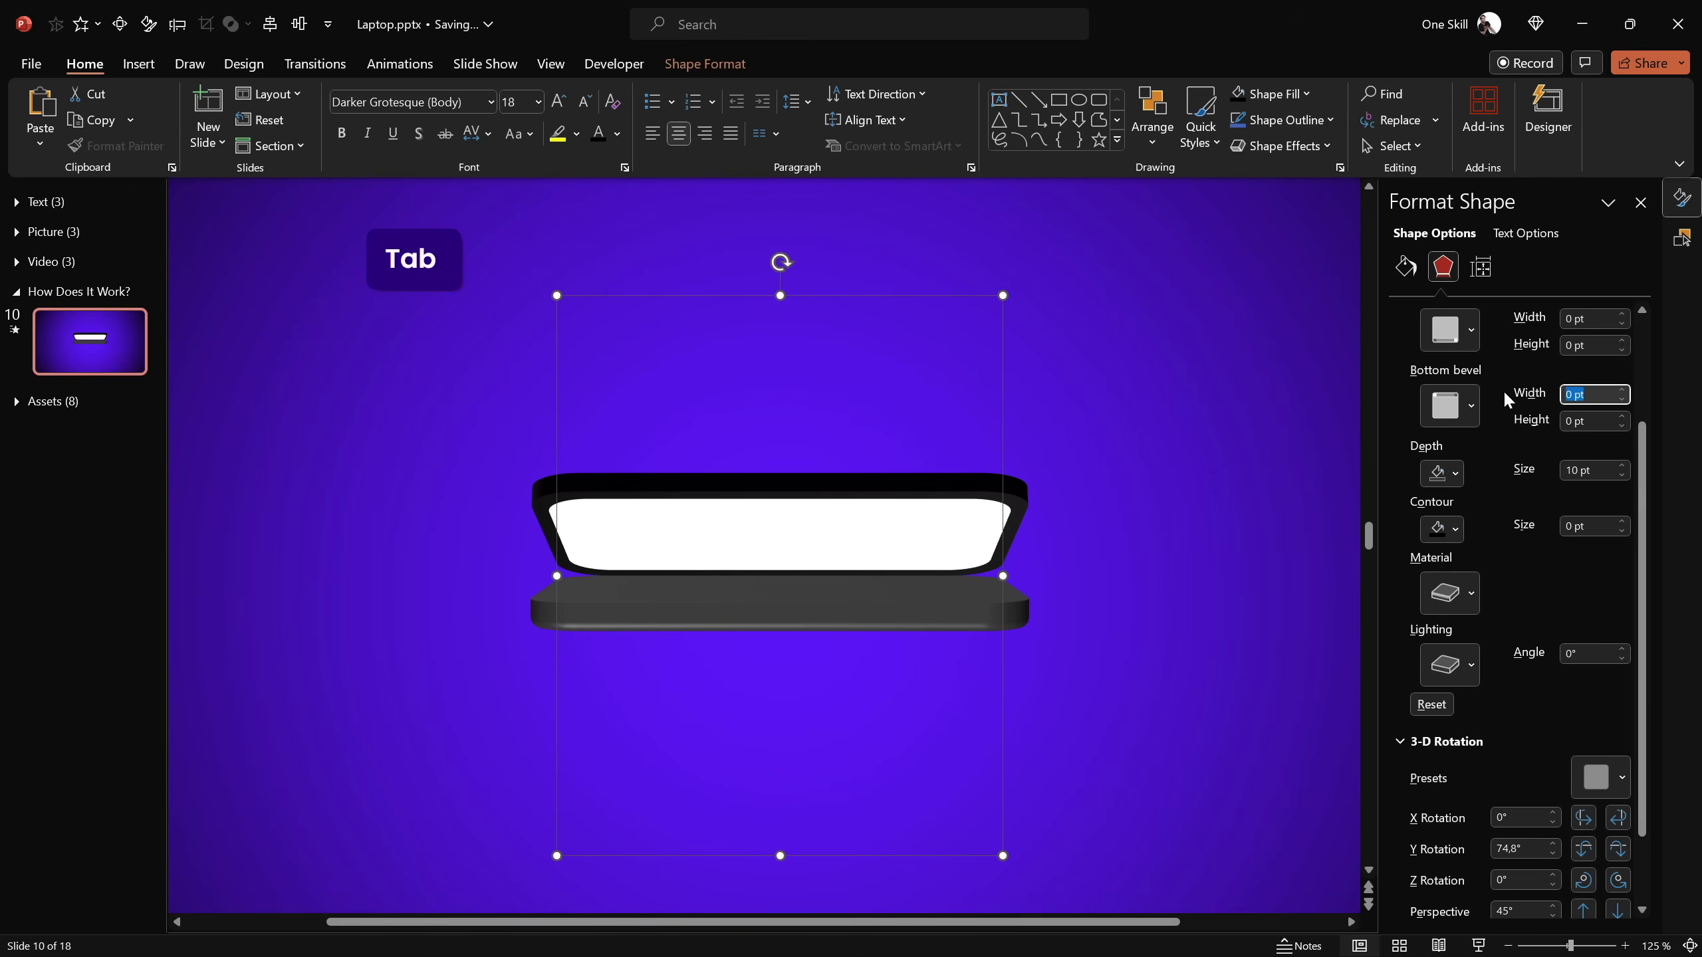
{"action": "type", "text": "5"}
{"action": "left_click", "coordinate": [1593, 420]}
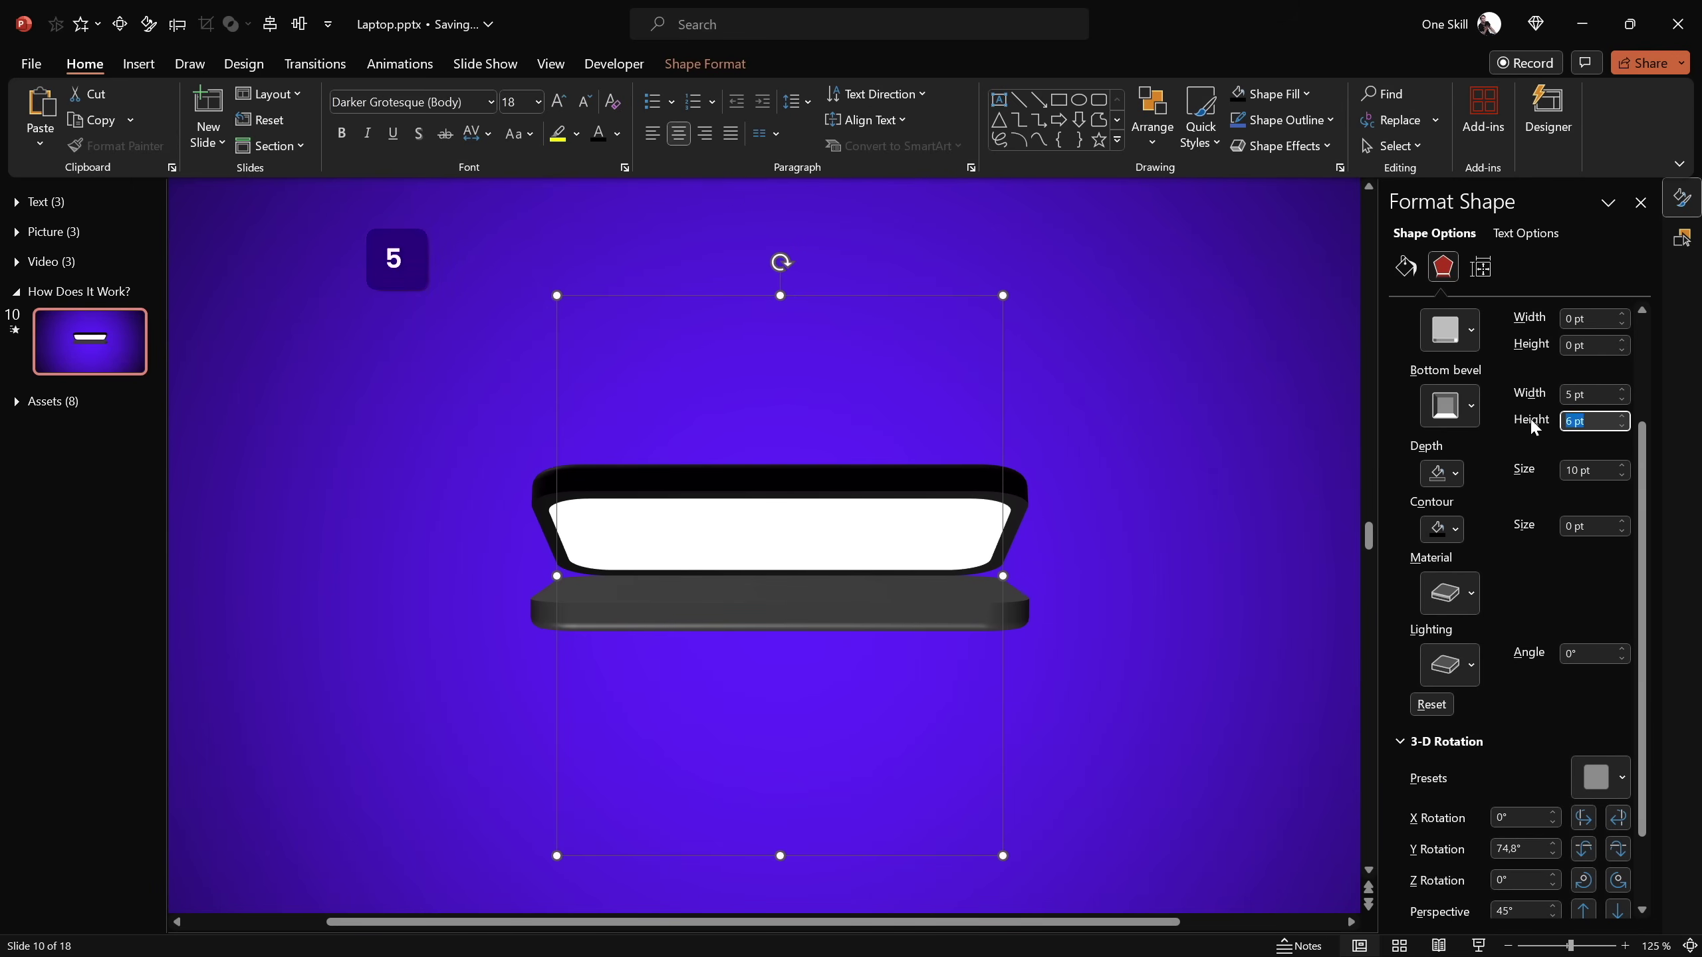
{"action": "type", "text": "5"}
{"action": "key", "text": "Tab"}
{"action": "left_click", "coordinate": [1231, 456]}
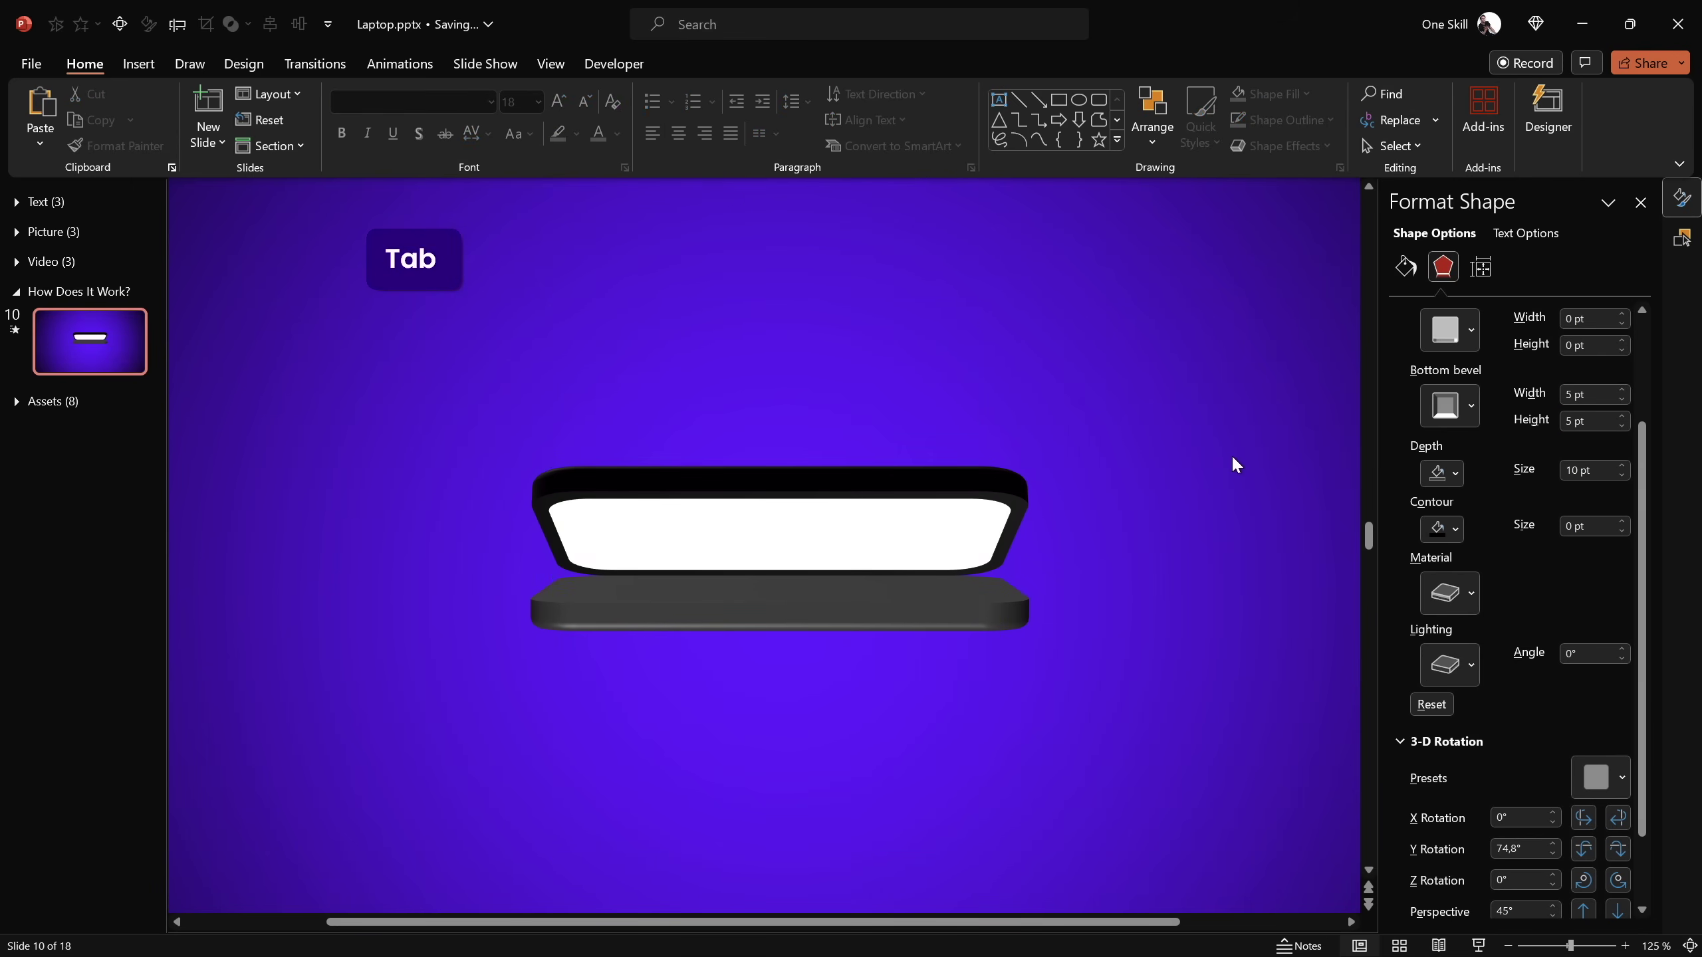
{"action": "key", "text": "Tab"}
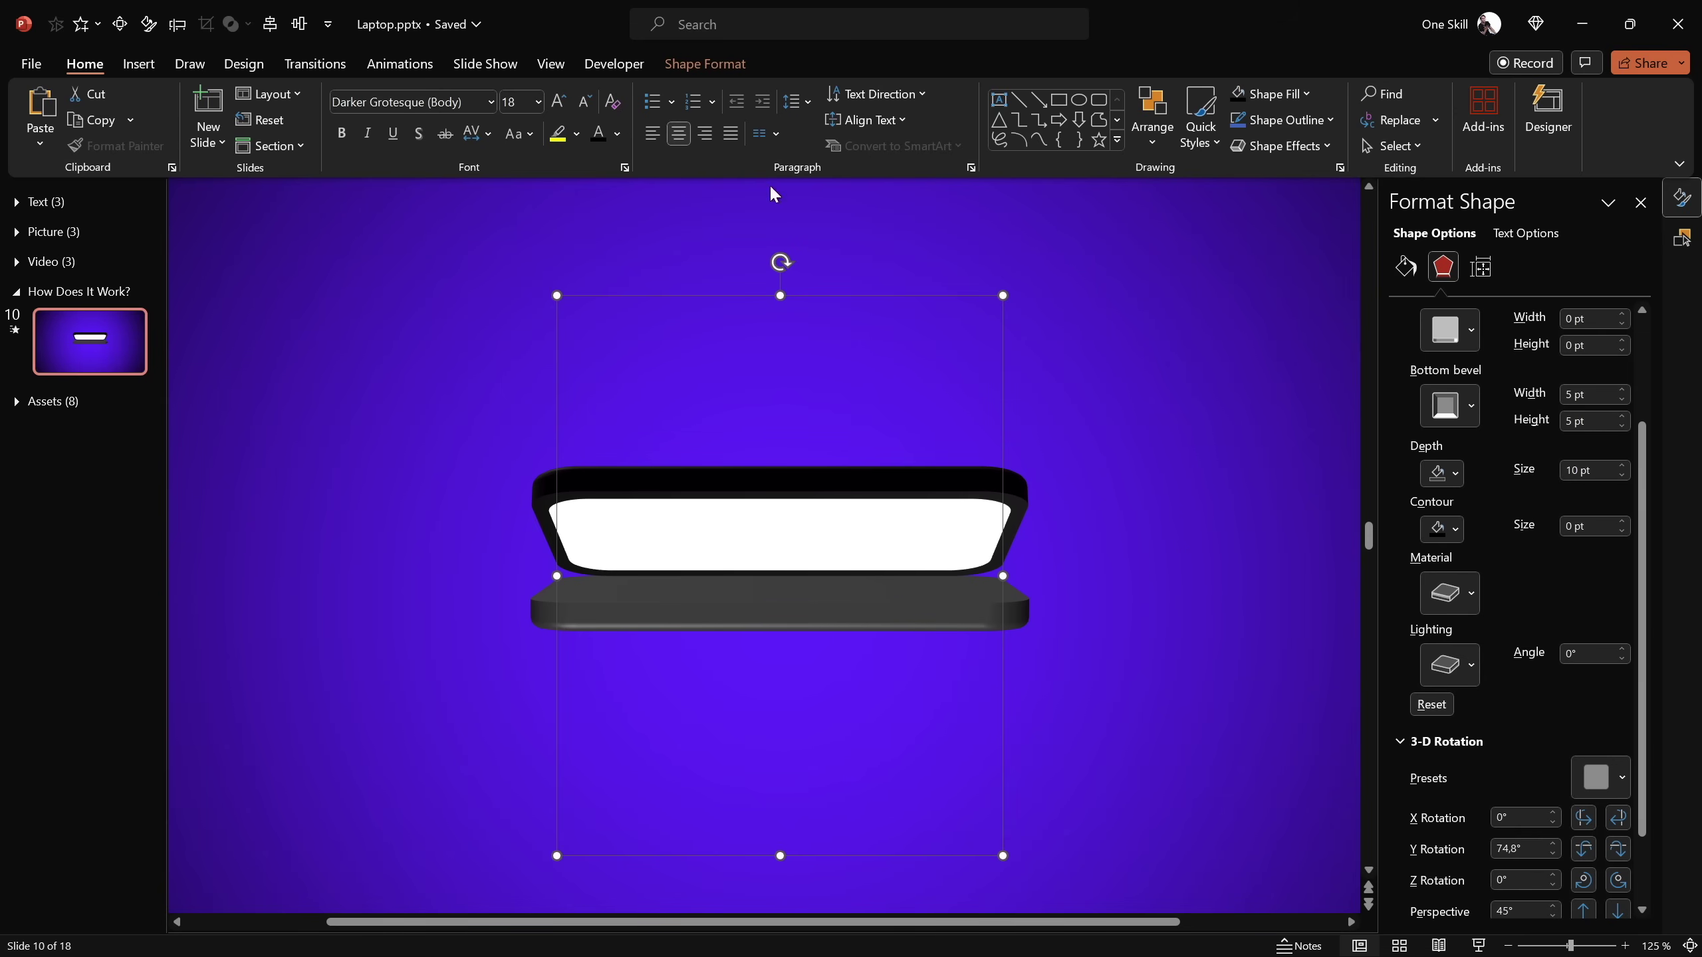
Centre the Screen group and the keyboard group vertically on the slide, showing the guides only as a temporary reference
{"action": "left_click", "coordinate": [550, 64]}
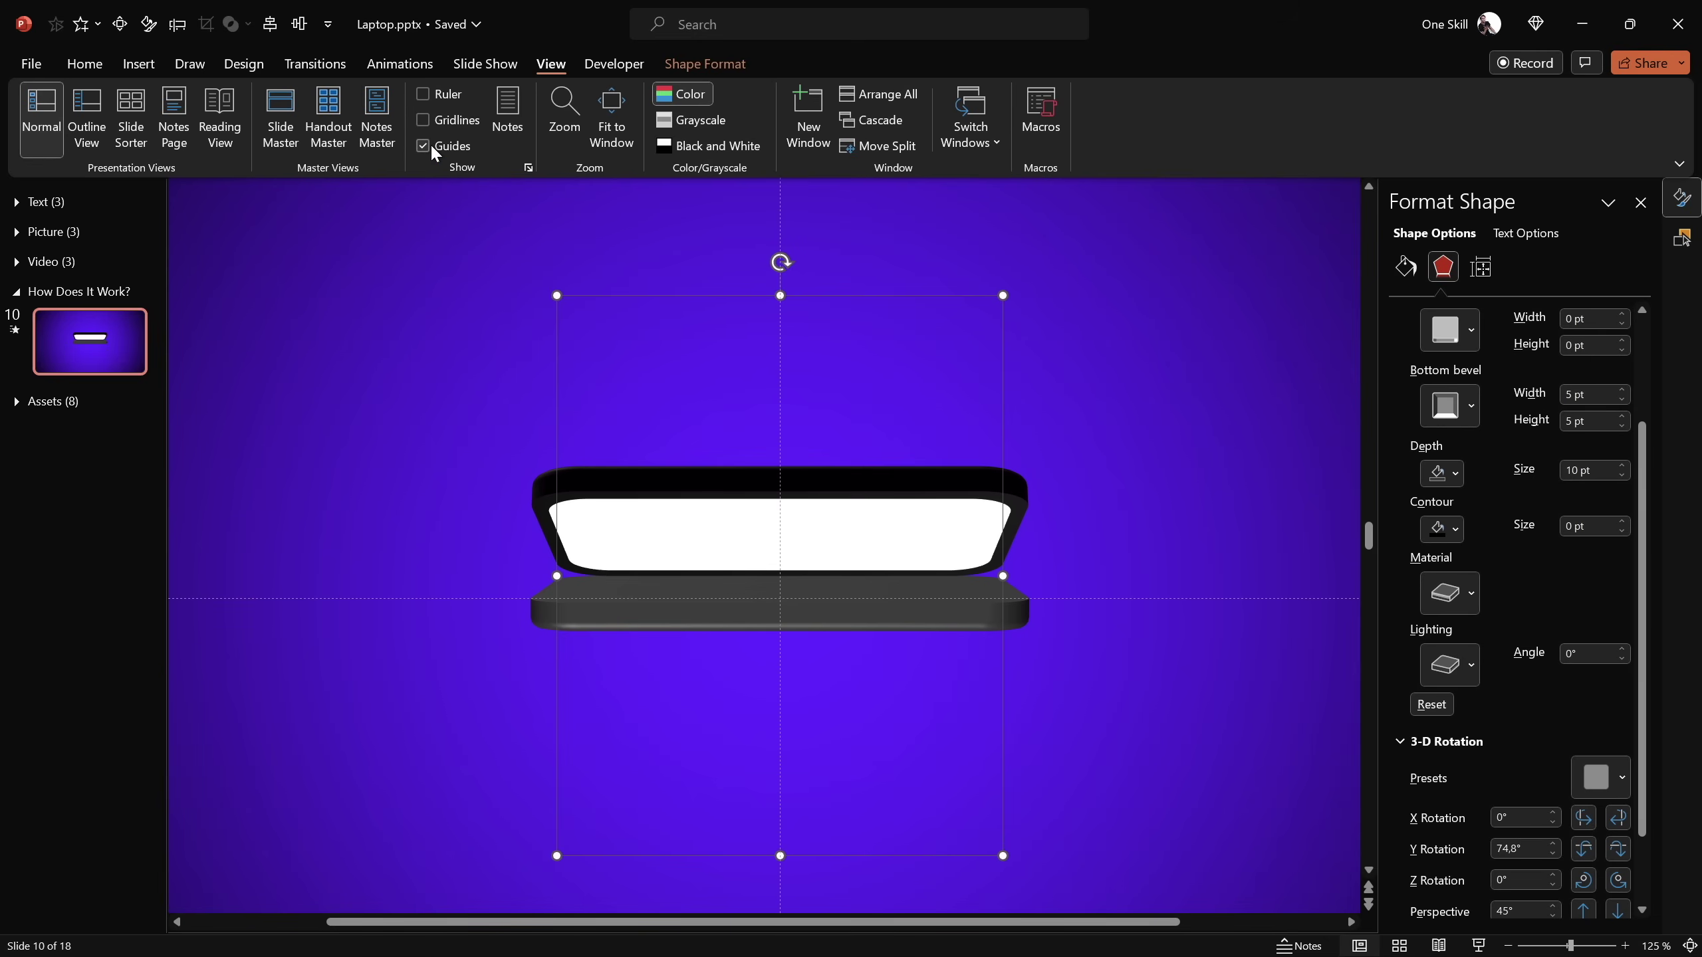
{"action": "left_click", "coordinate": [1161, 342]}
{"action": "left_click", "coordinate": [966, 498]}
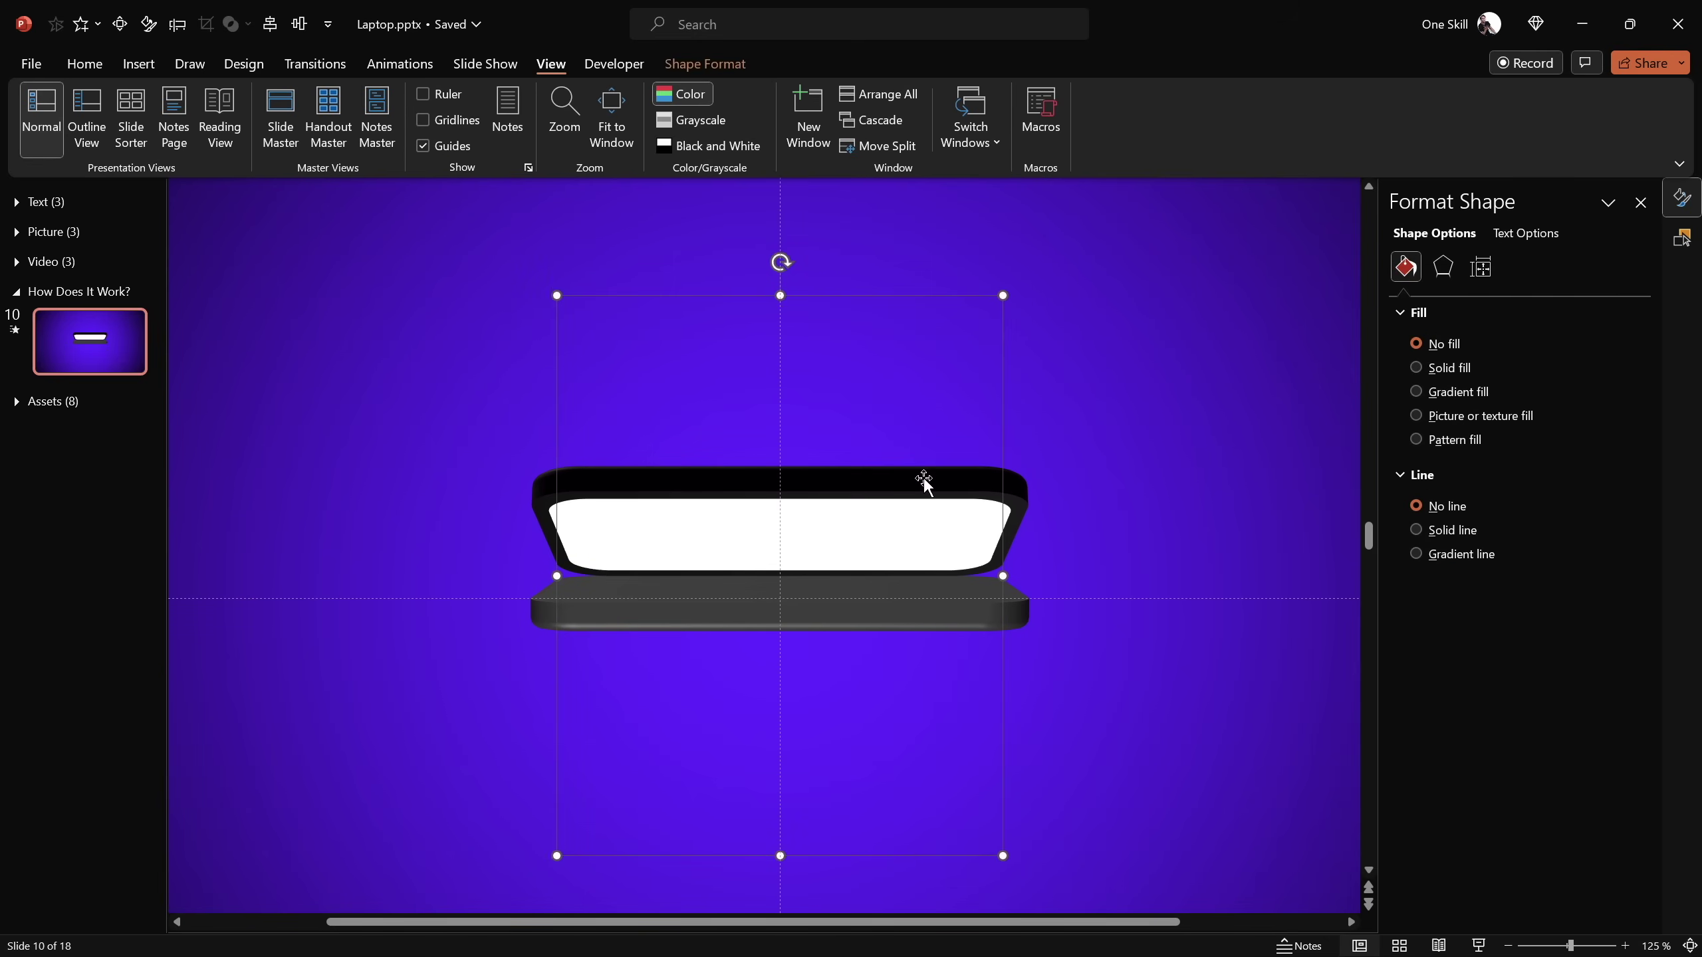
{"action": "left_click", "coordinate": [300, 24]}
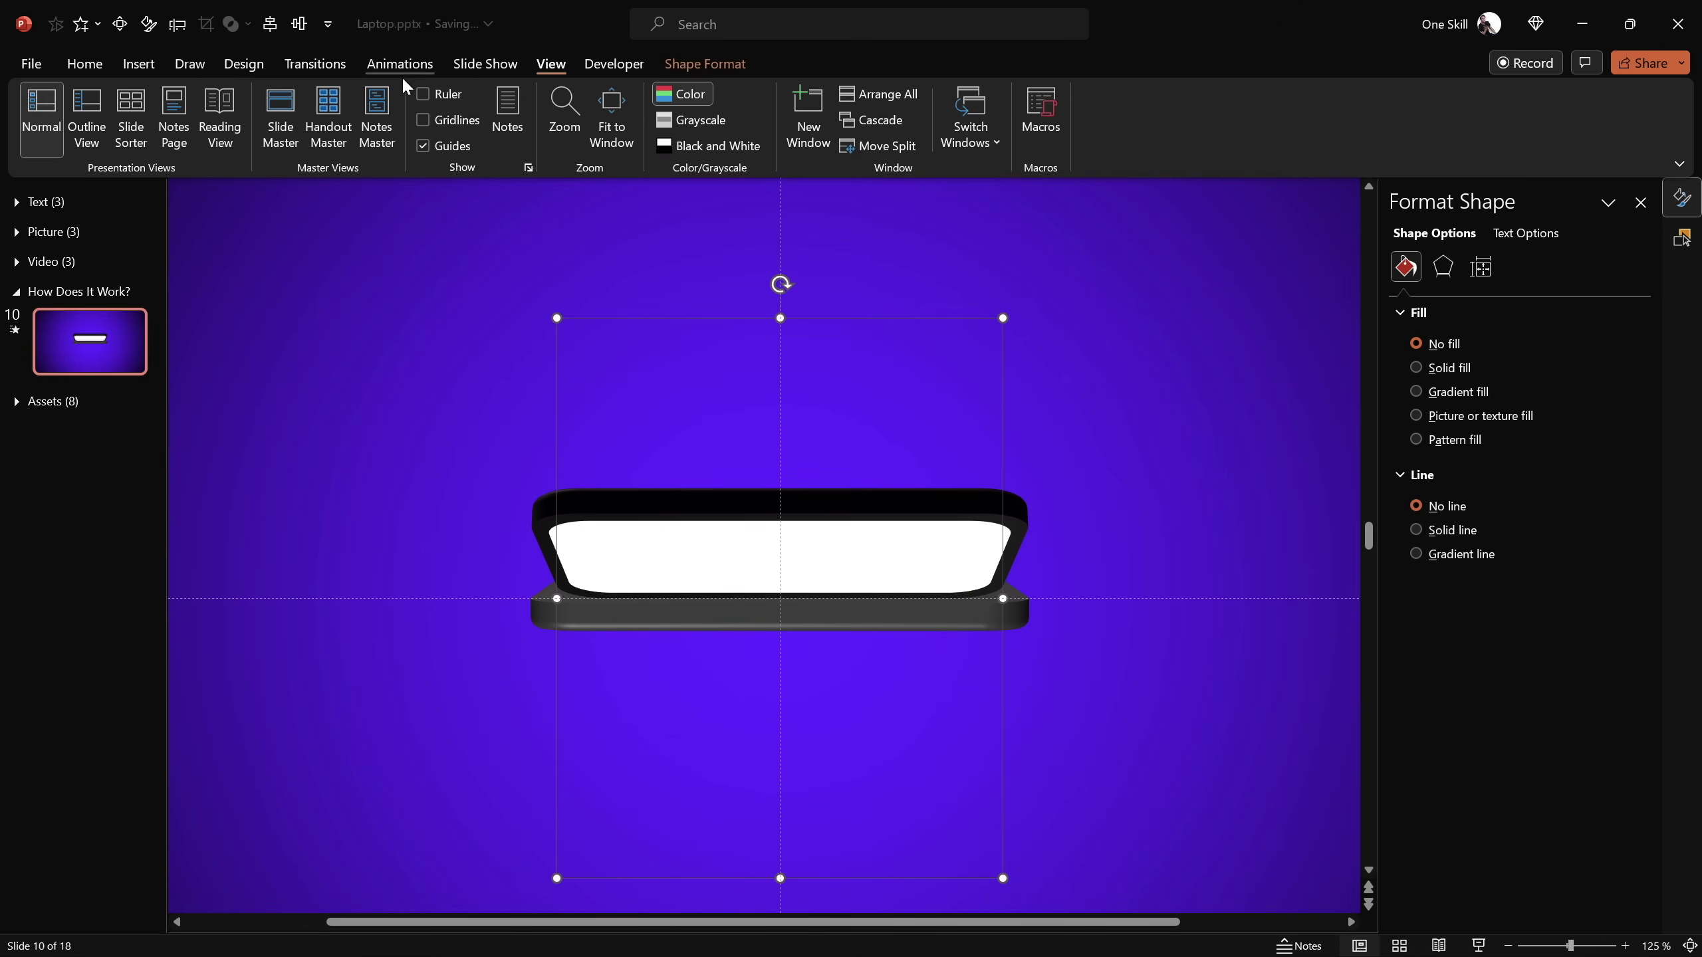
{"action": "key", "text": "ctrl+z"}
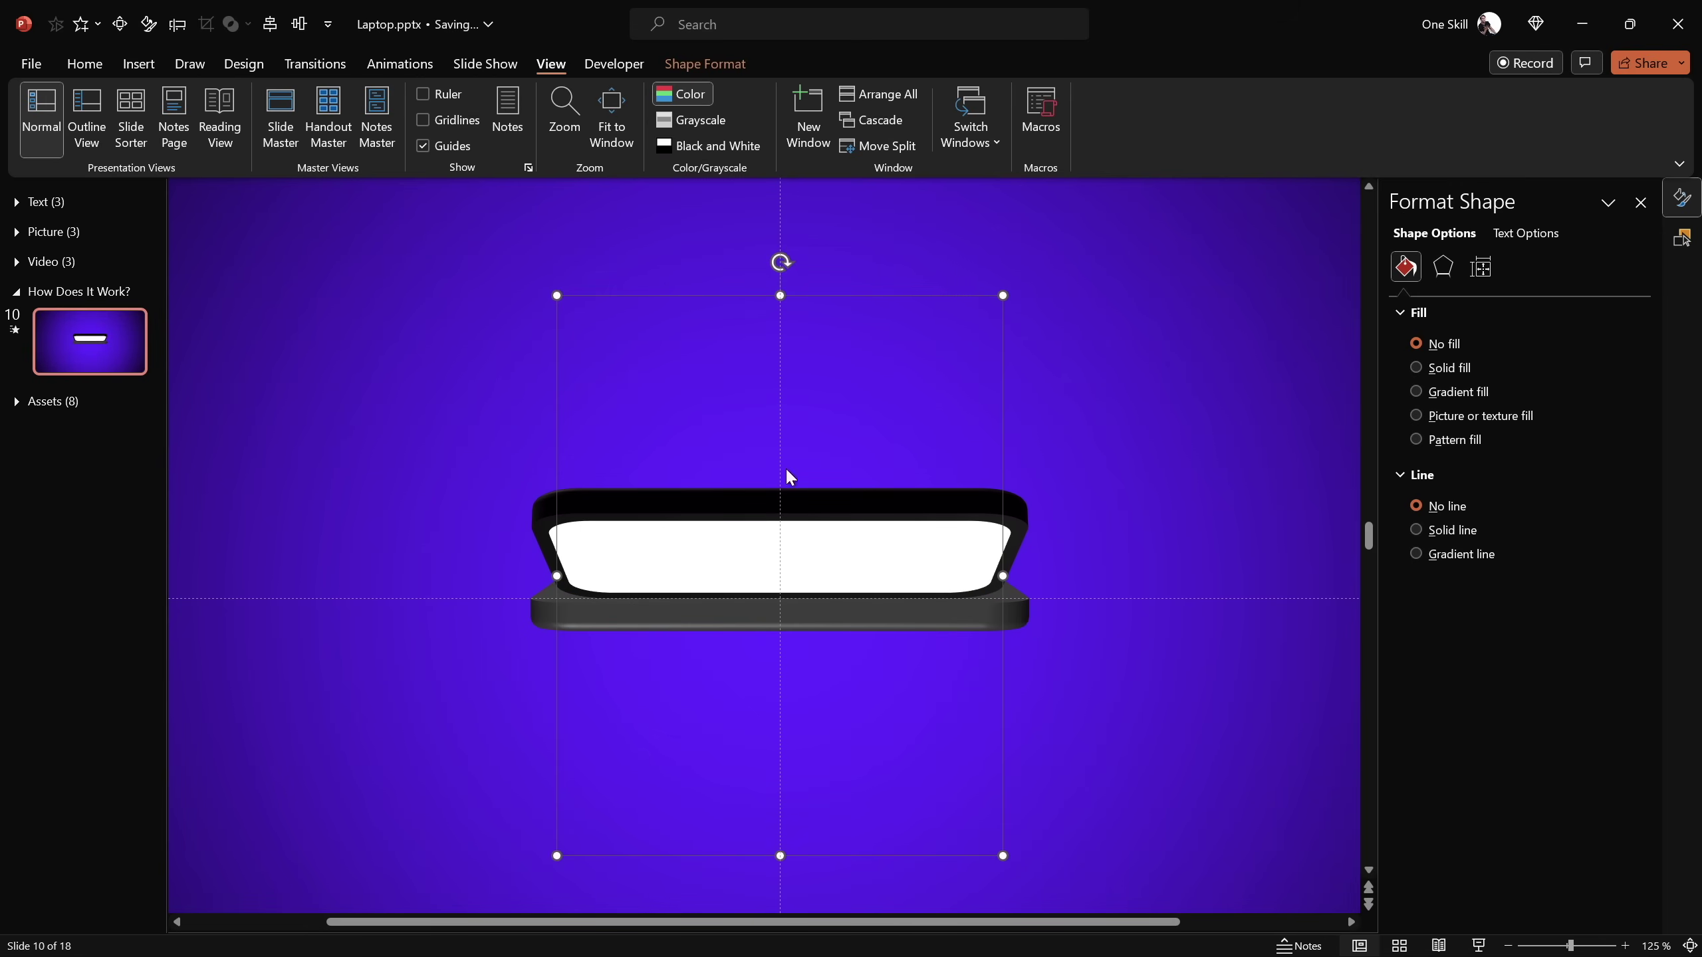
{"action": "left_click", "coordinate": [300, 23]}
{"action": "left_click", "coordinate": [1181, 663]}
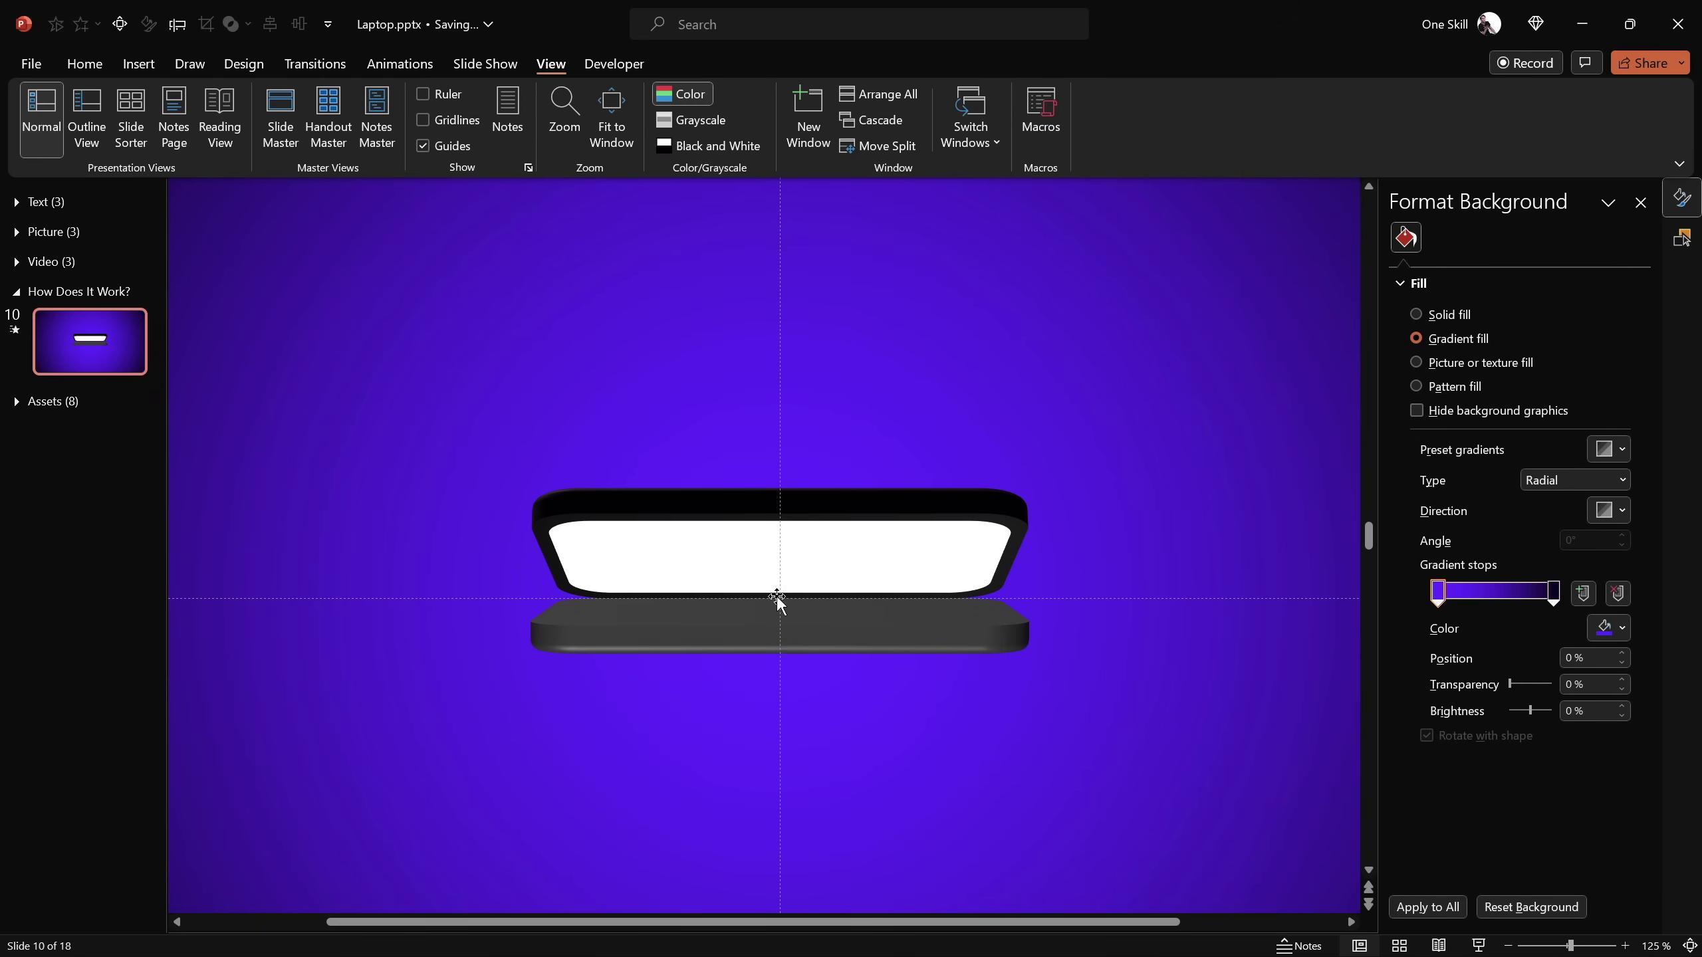
{"action": "left_click", "coordinate": [423, 145]}
Set the Screen group's Y Rotation to 90° so the lid closes flat
{"action": "left_click", "coordinate": [908, 544]}
{"action": "left_click", "coordinate": [1442, 267]}
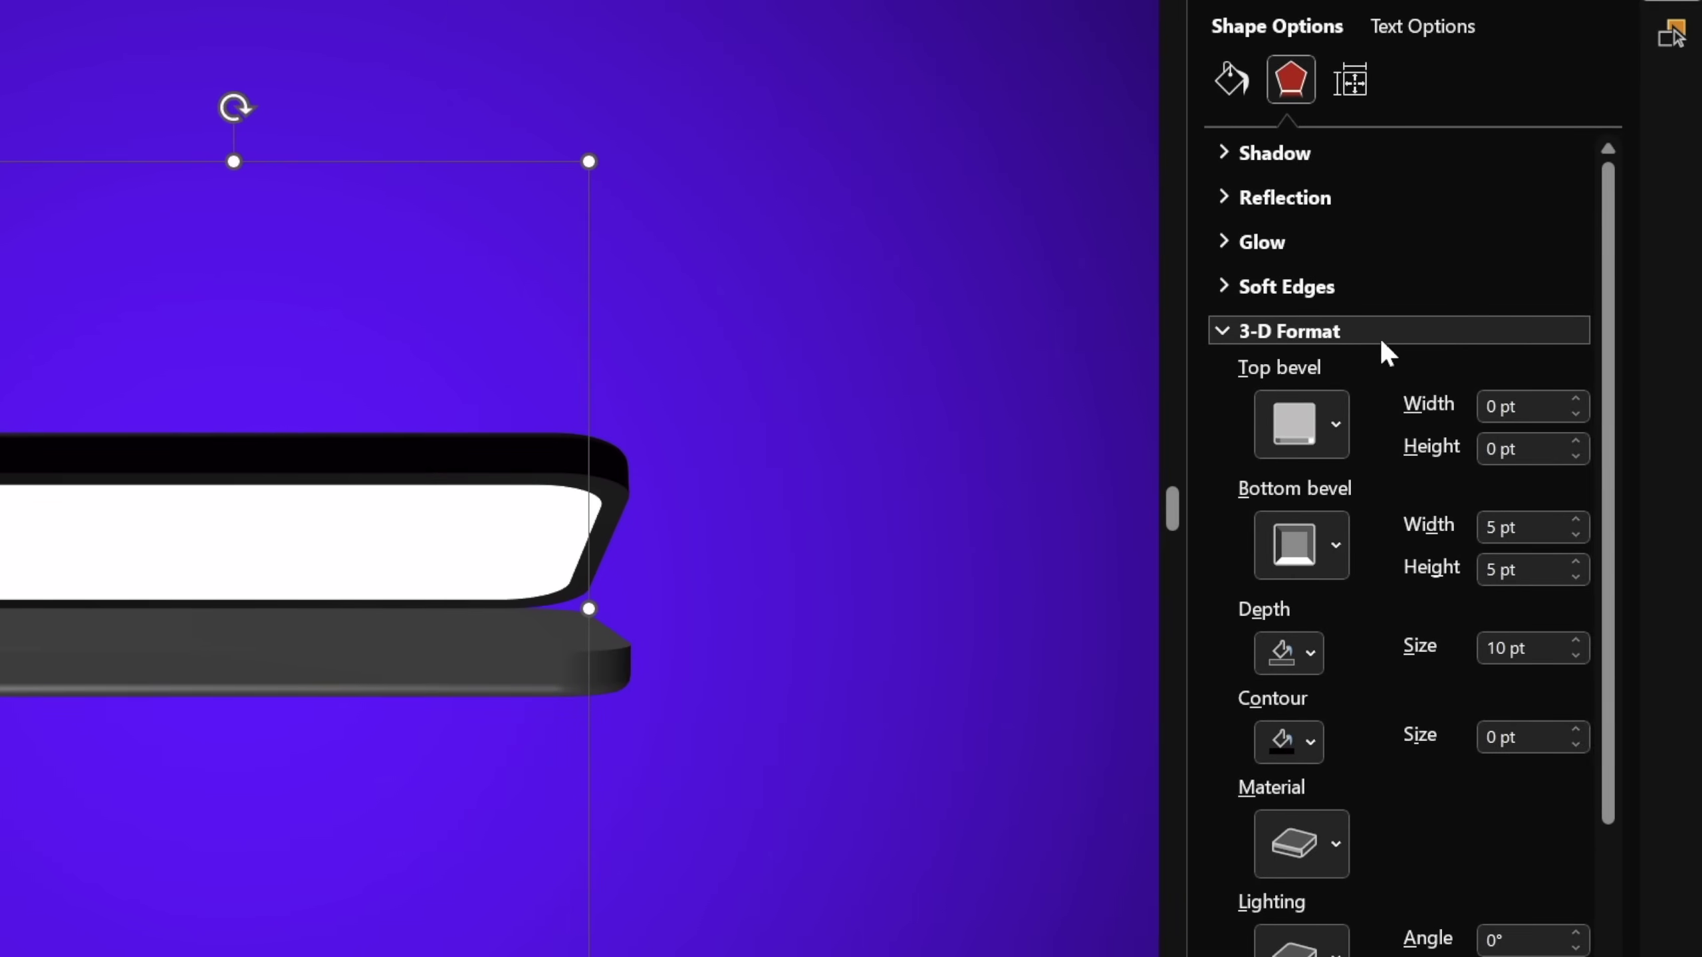
{"action": "left_click_drag", "start_coordinate": [1606, 285], "coordinate": [1611, 814]}
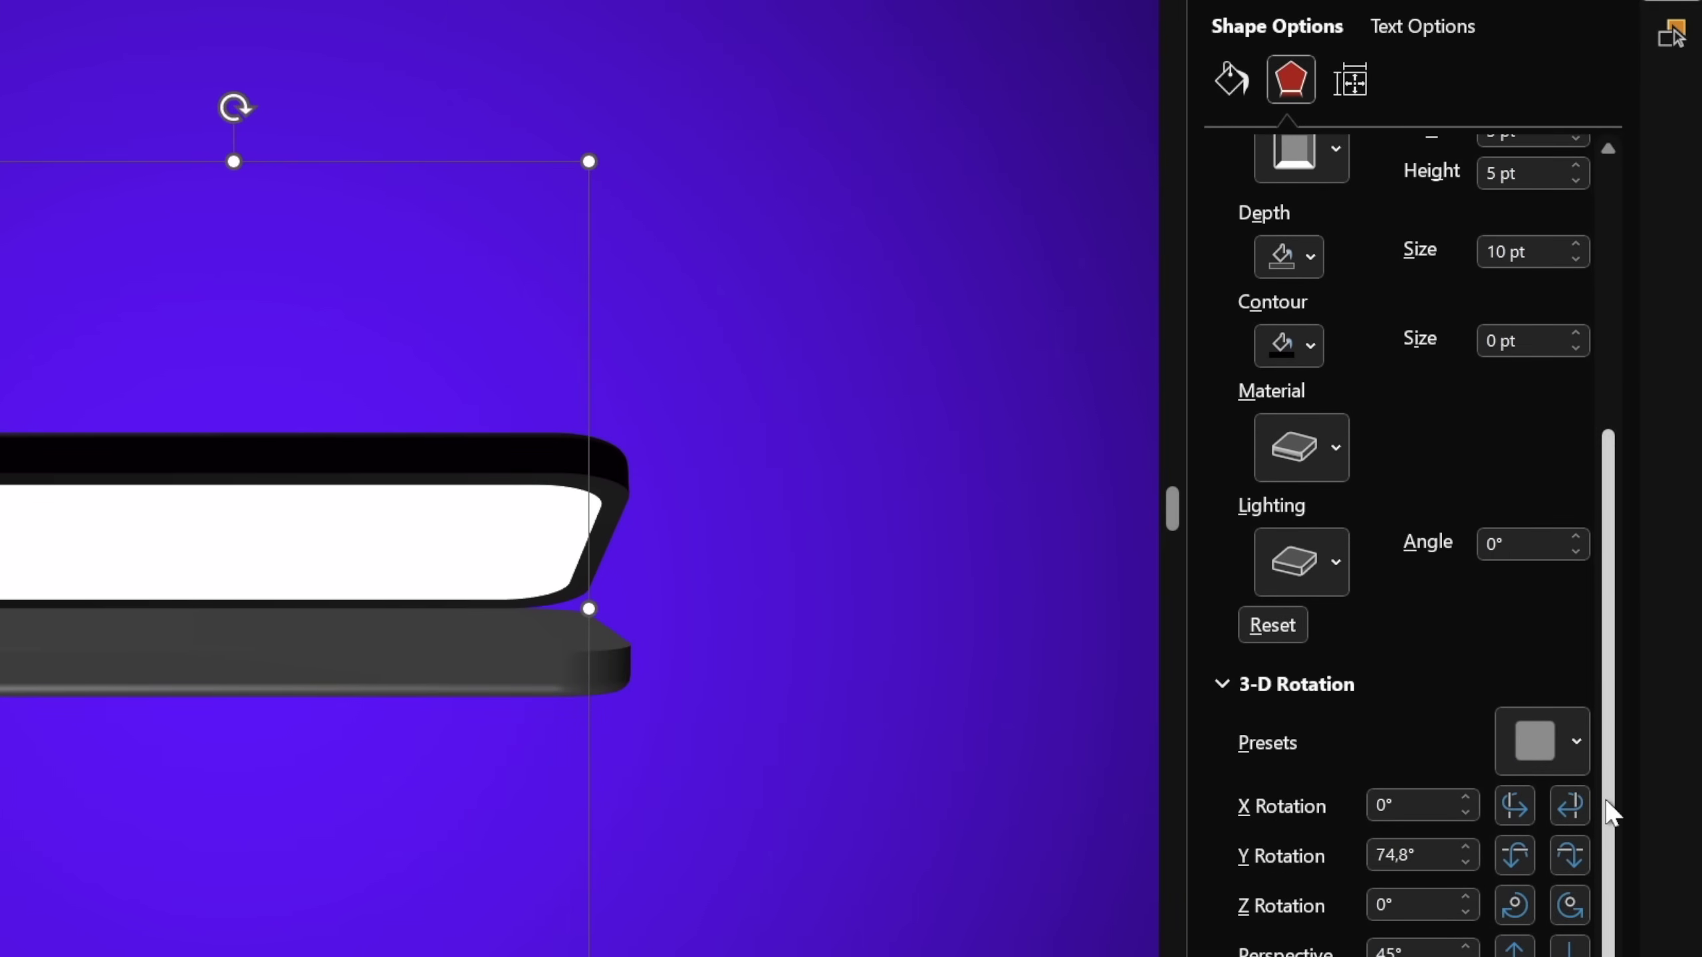
{"action": "left_click", "coordinate": [1570, 860]}
{"action": "left_click", "coordinate": [1518, 854]}
{"action": "left_click", "coordinate": [1518, 854]}
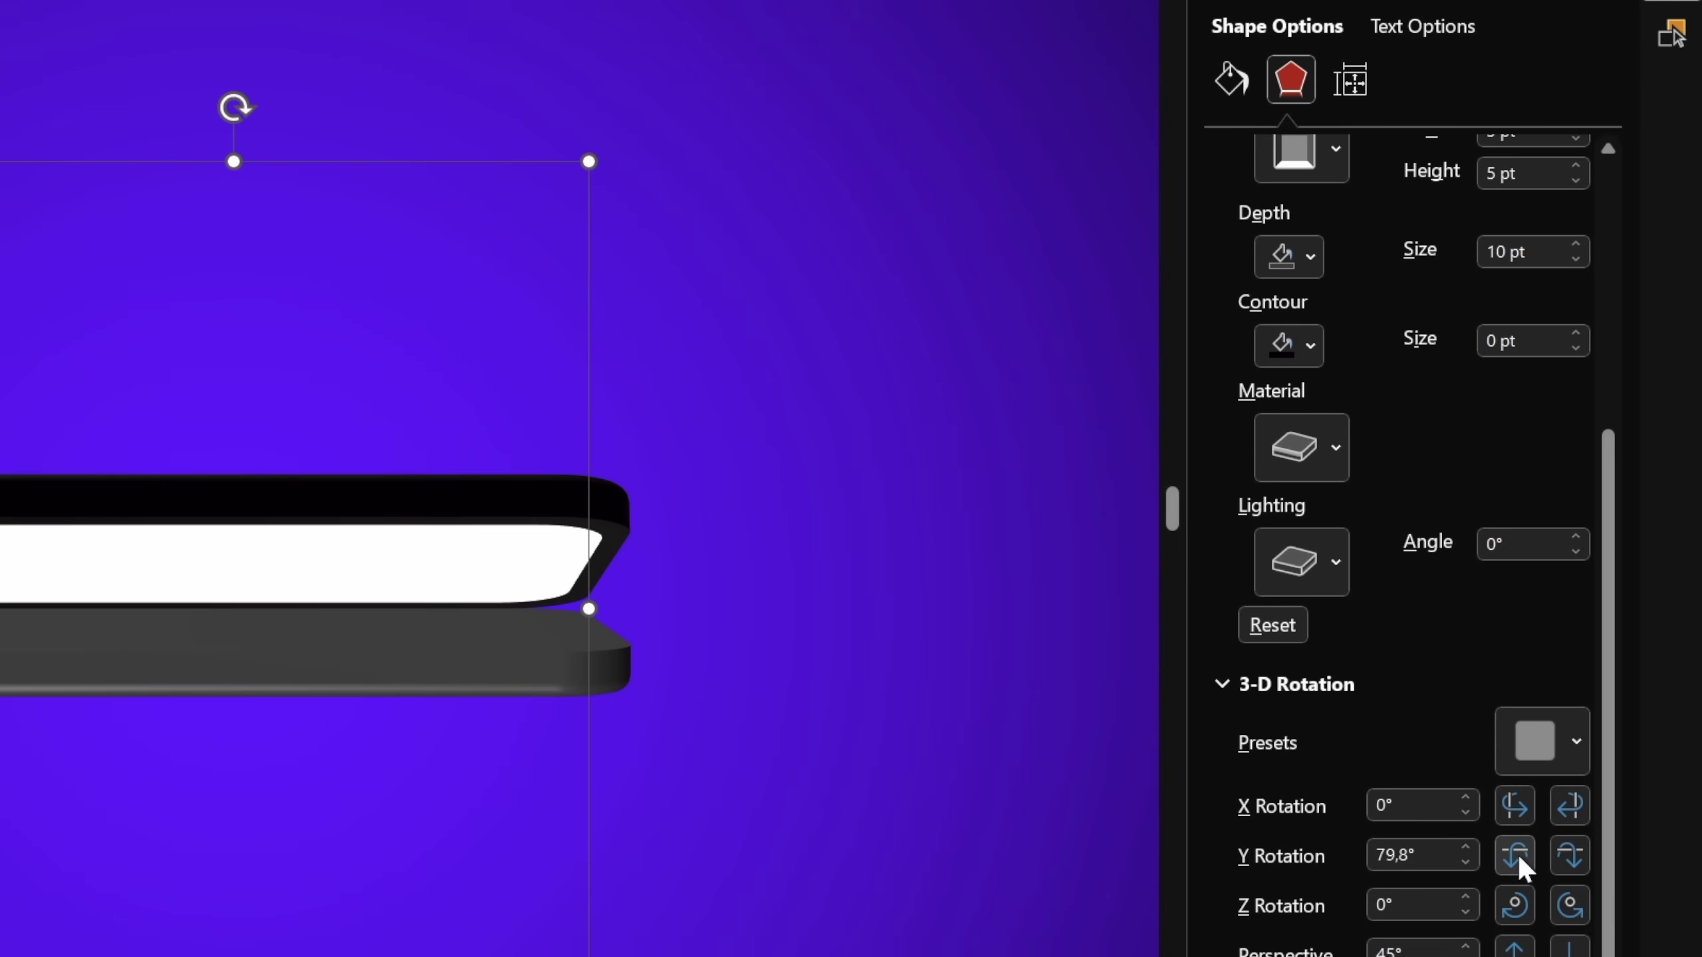
{"action": "left_click", "coordinate": [1518, 854]}
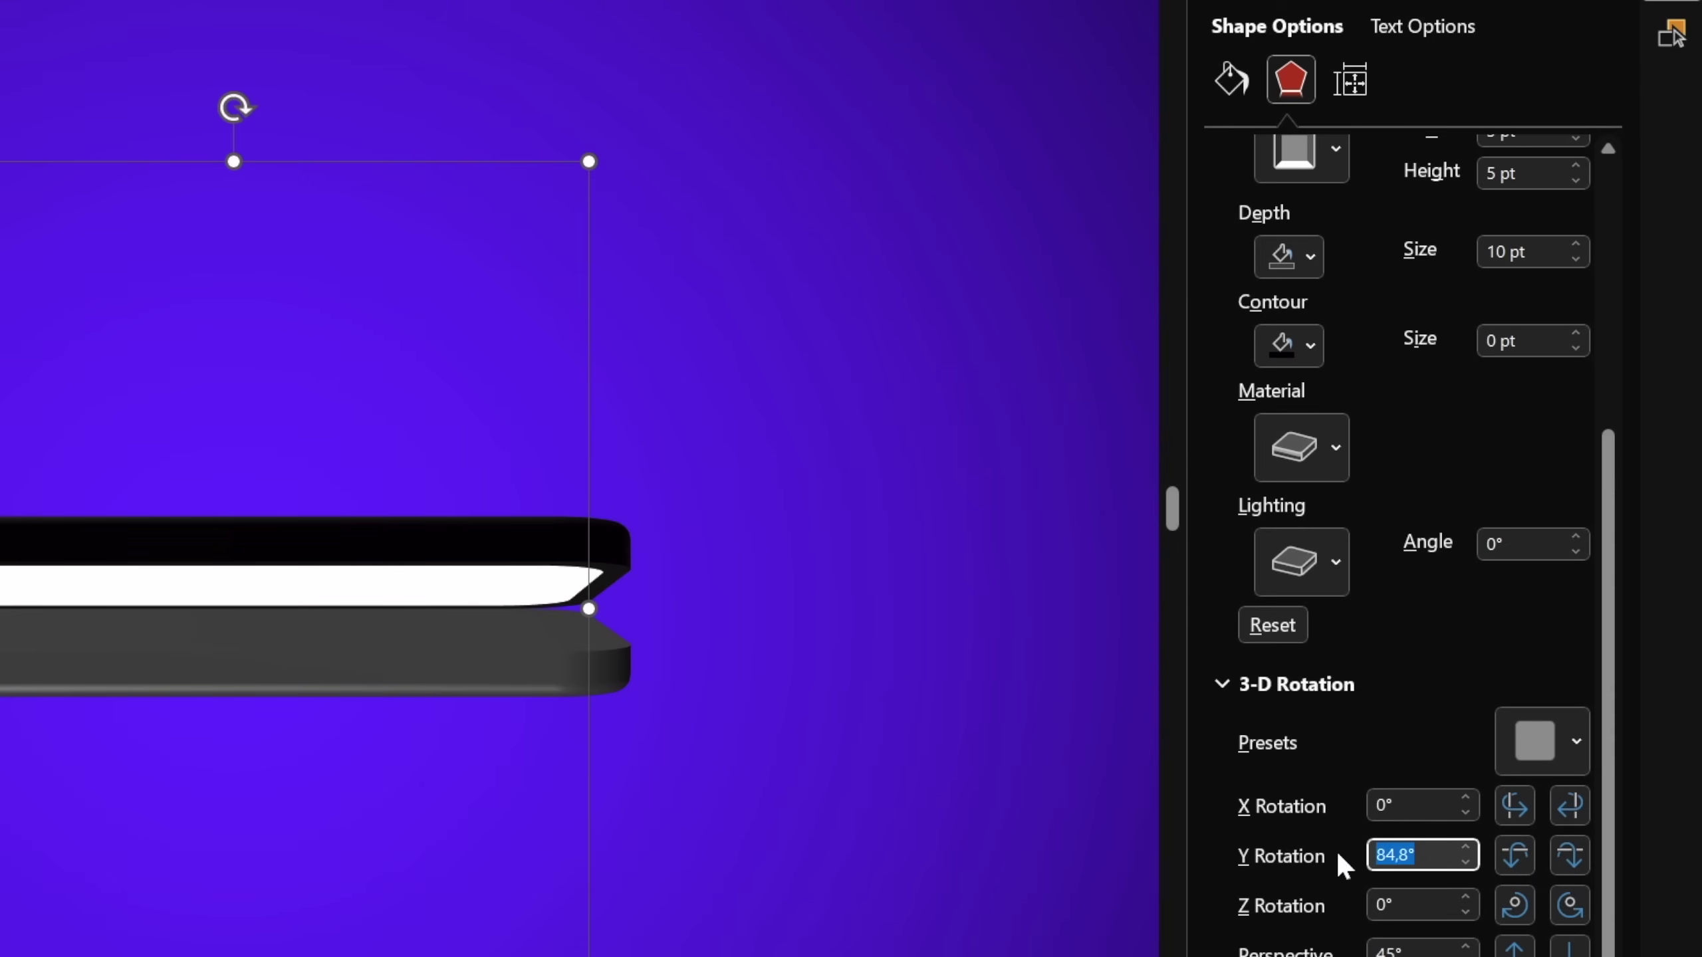
{"action": "type", "text": "90"}
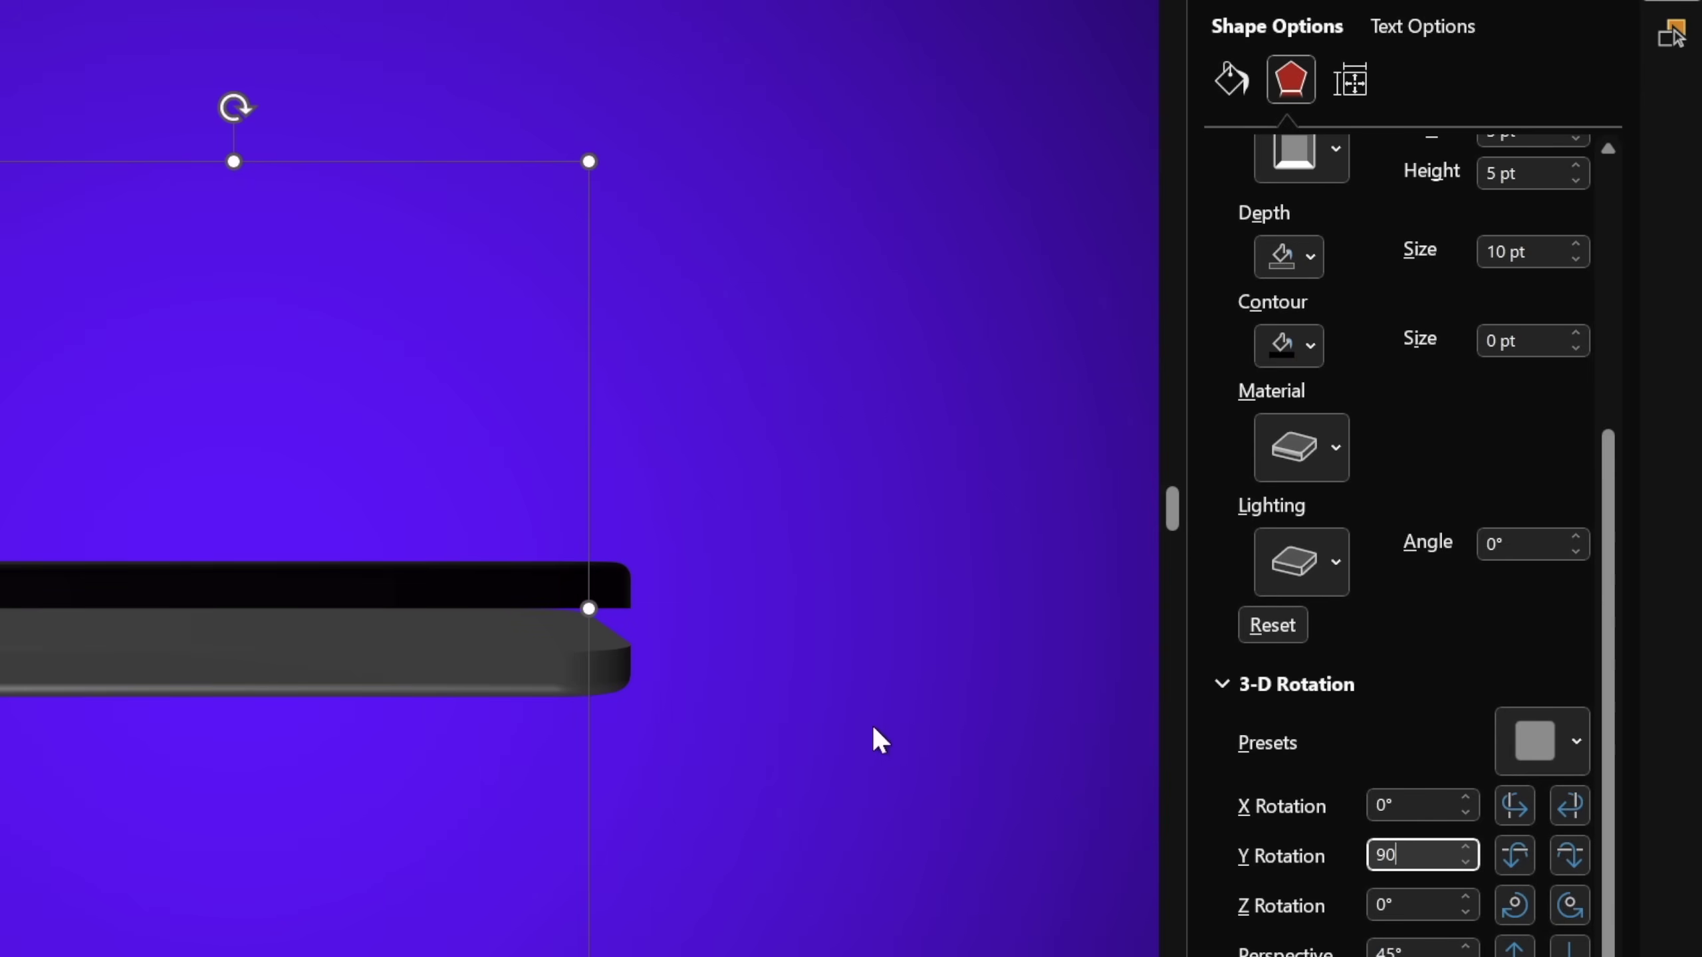
{"action": "left_click", "coordinate": [788, 516]}
Set the keyboard group's Y Rotation to 270° so the base lies level under the closed lid
{"action": "left_click", "coordinate": [588, 662]}
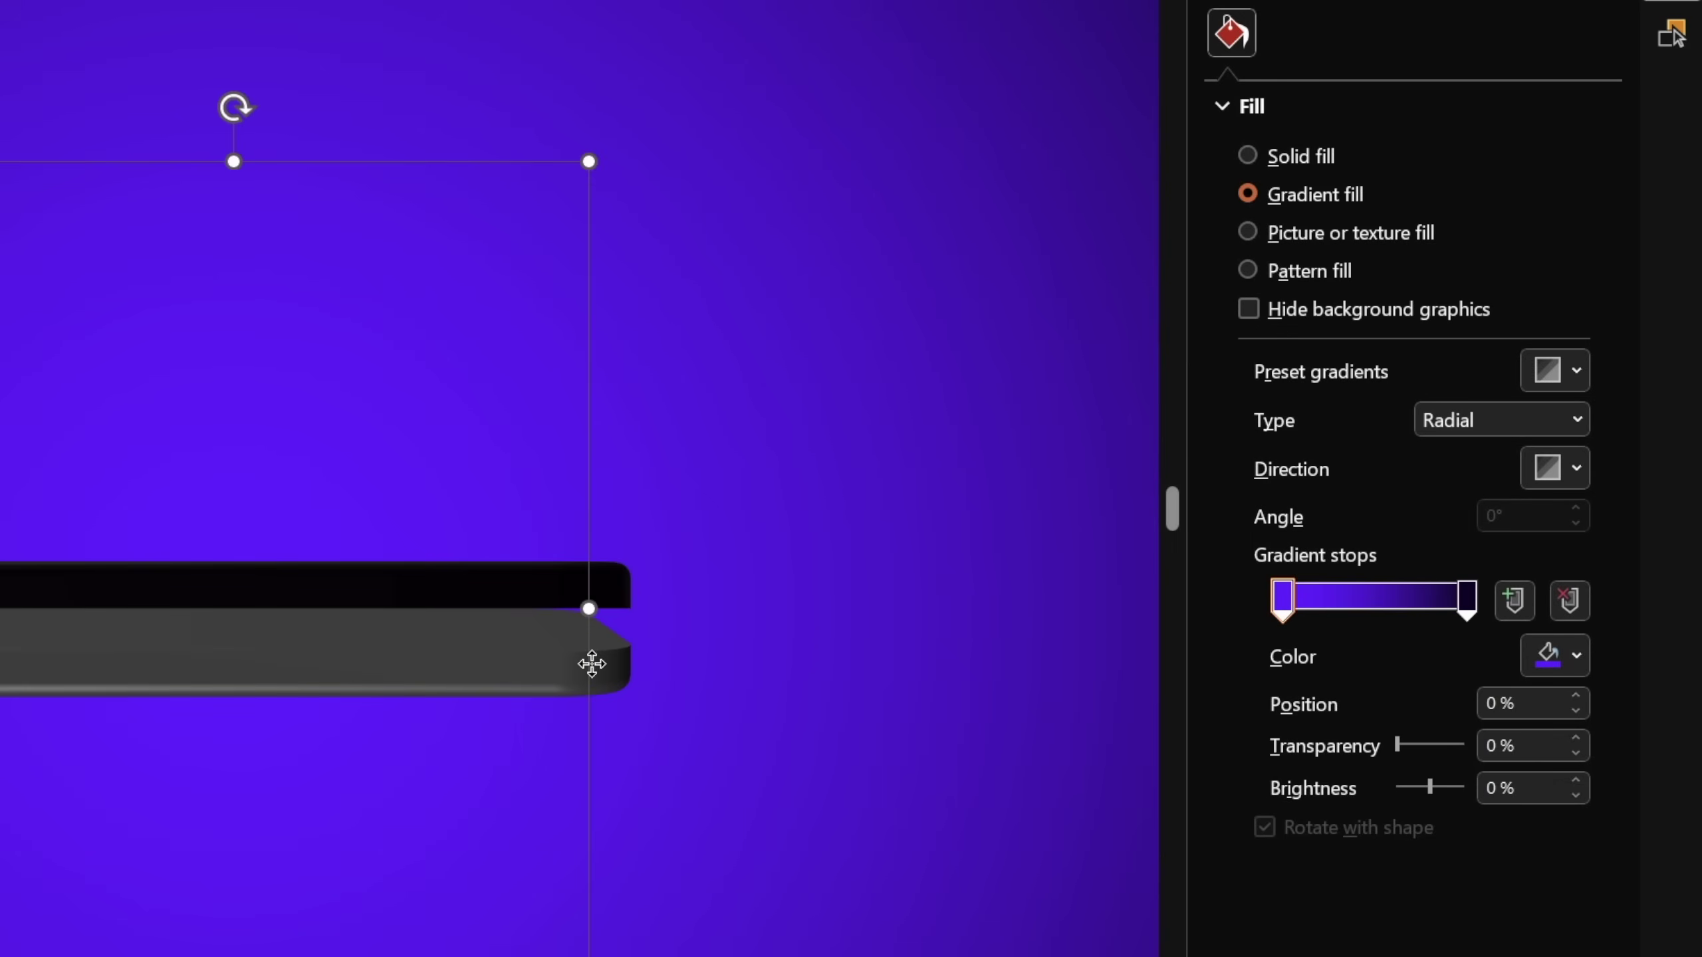
{"action": "left_click", "coordinate": [1291, 84]}
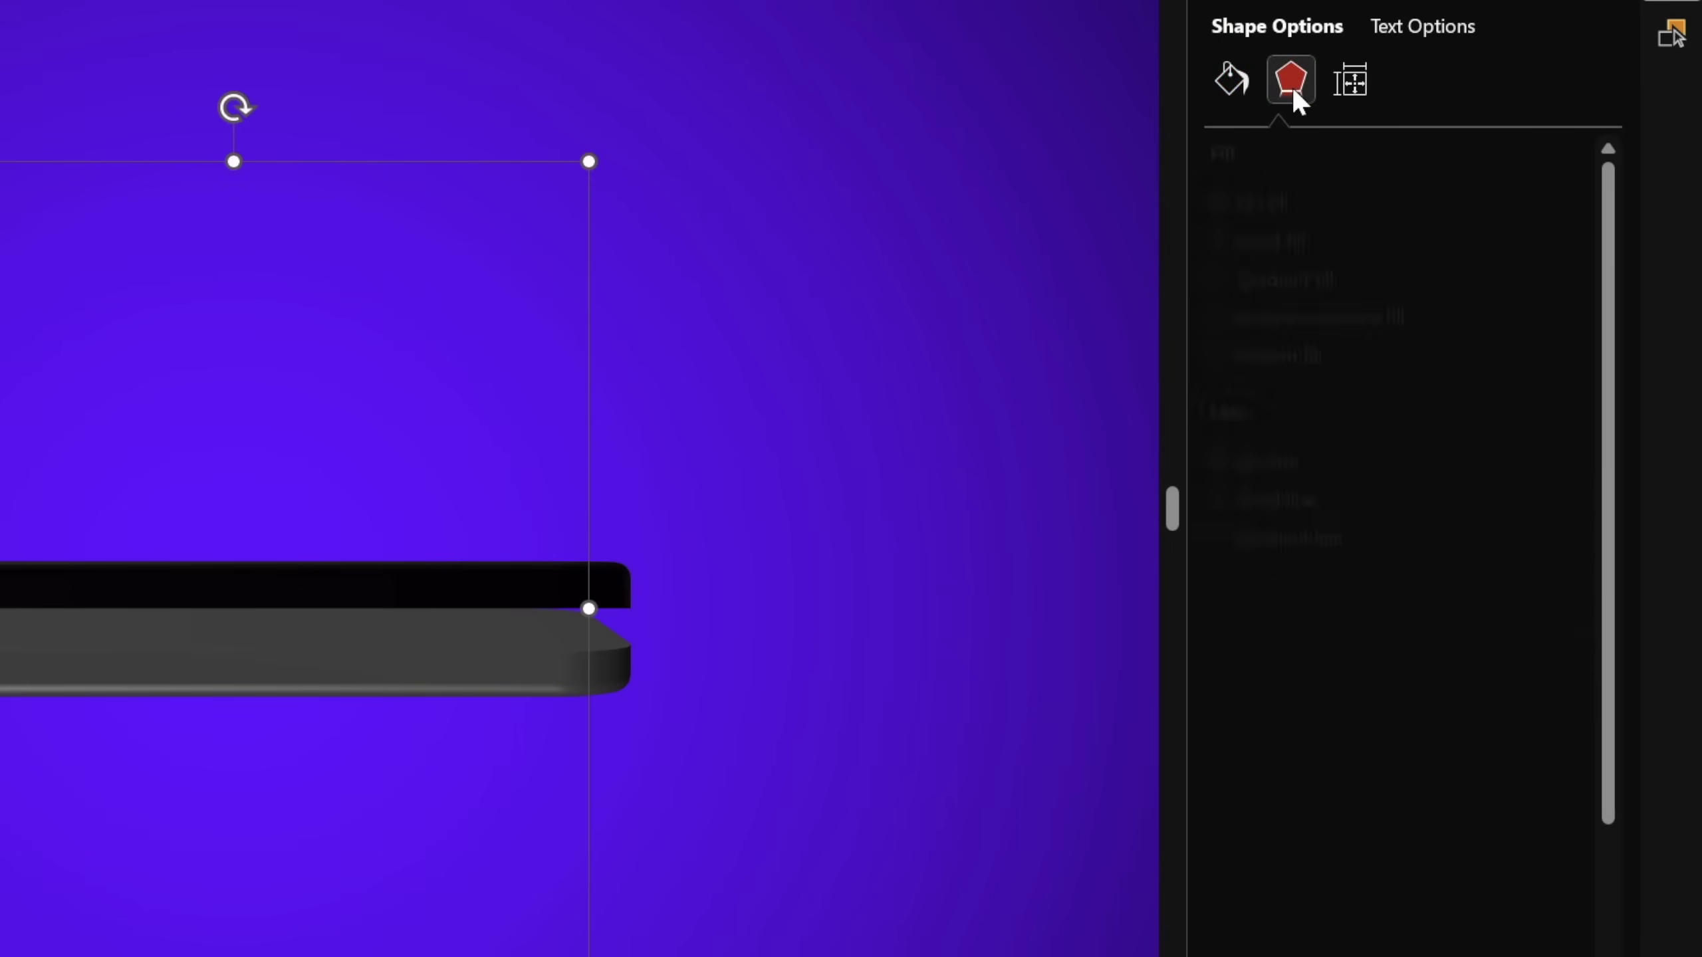
{"action": "left_click_drag", "start_coordinate": [1611, 445], "coordinate": [1633, 773]}
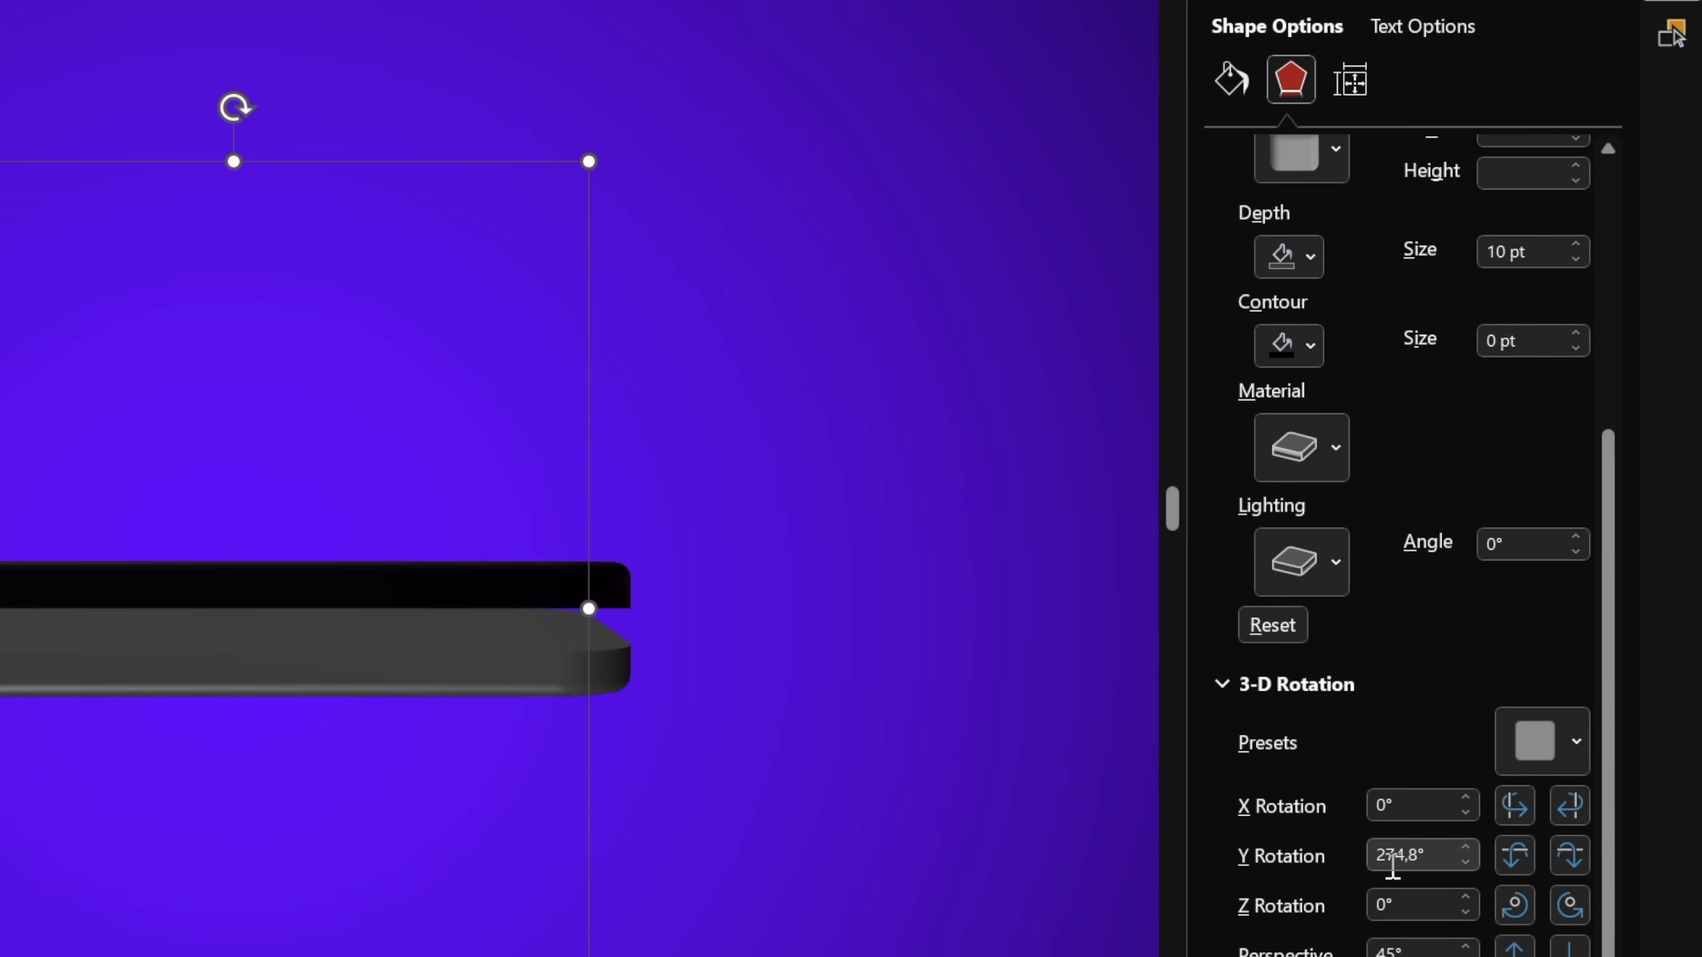
{"action": "left_click", "coordinate": [1435, 854]}
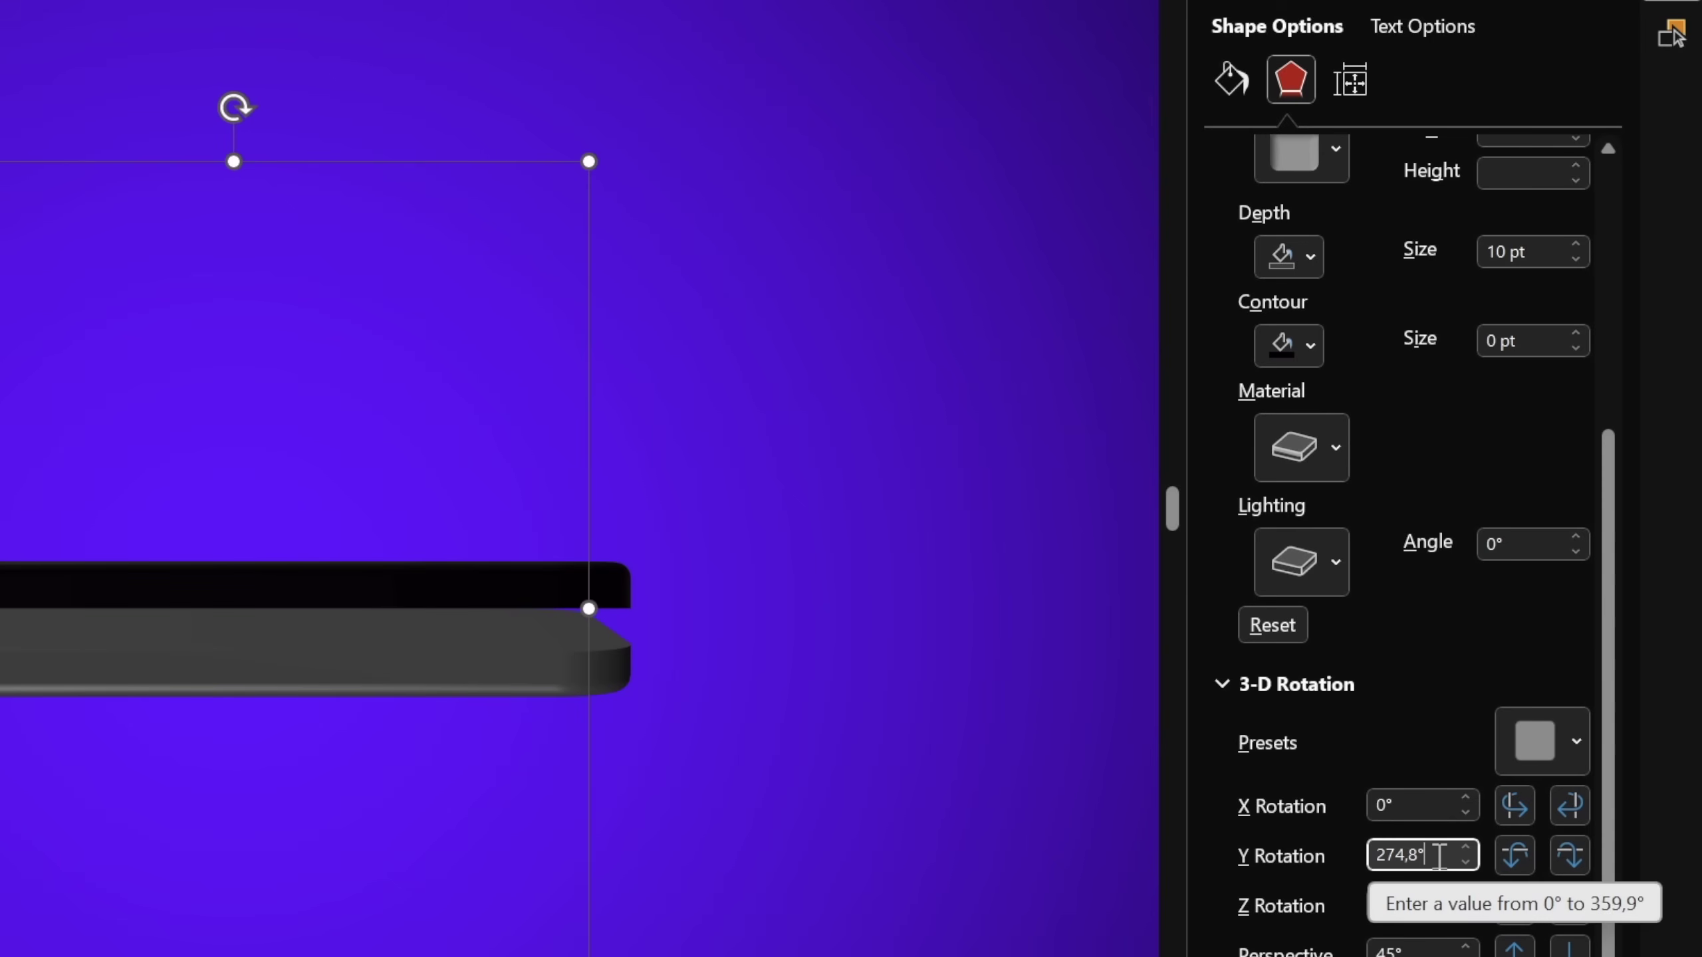
{"action": "double_click", "coordinate": [1439, 856]}
{"action": "type", "text": "270"}
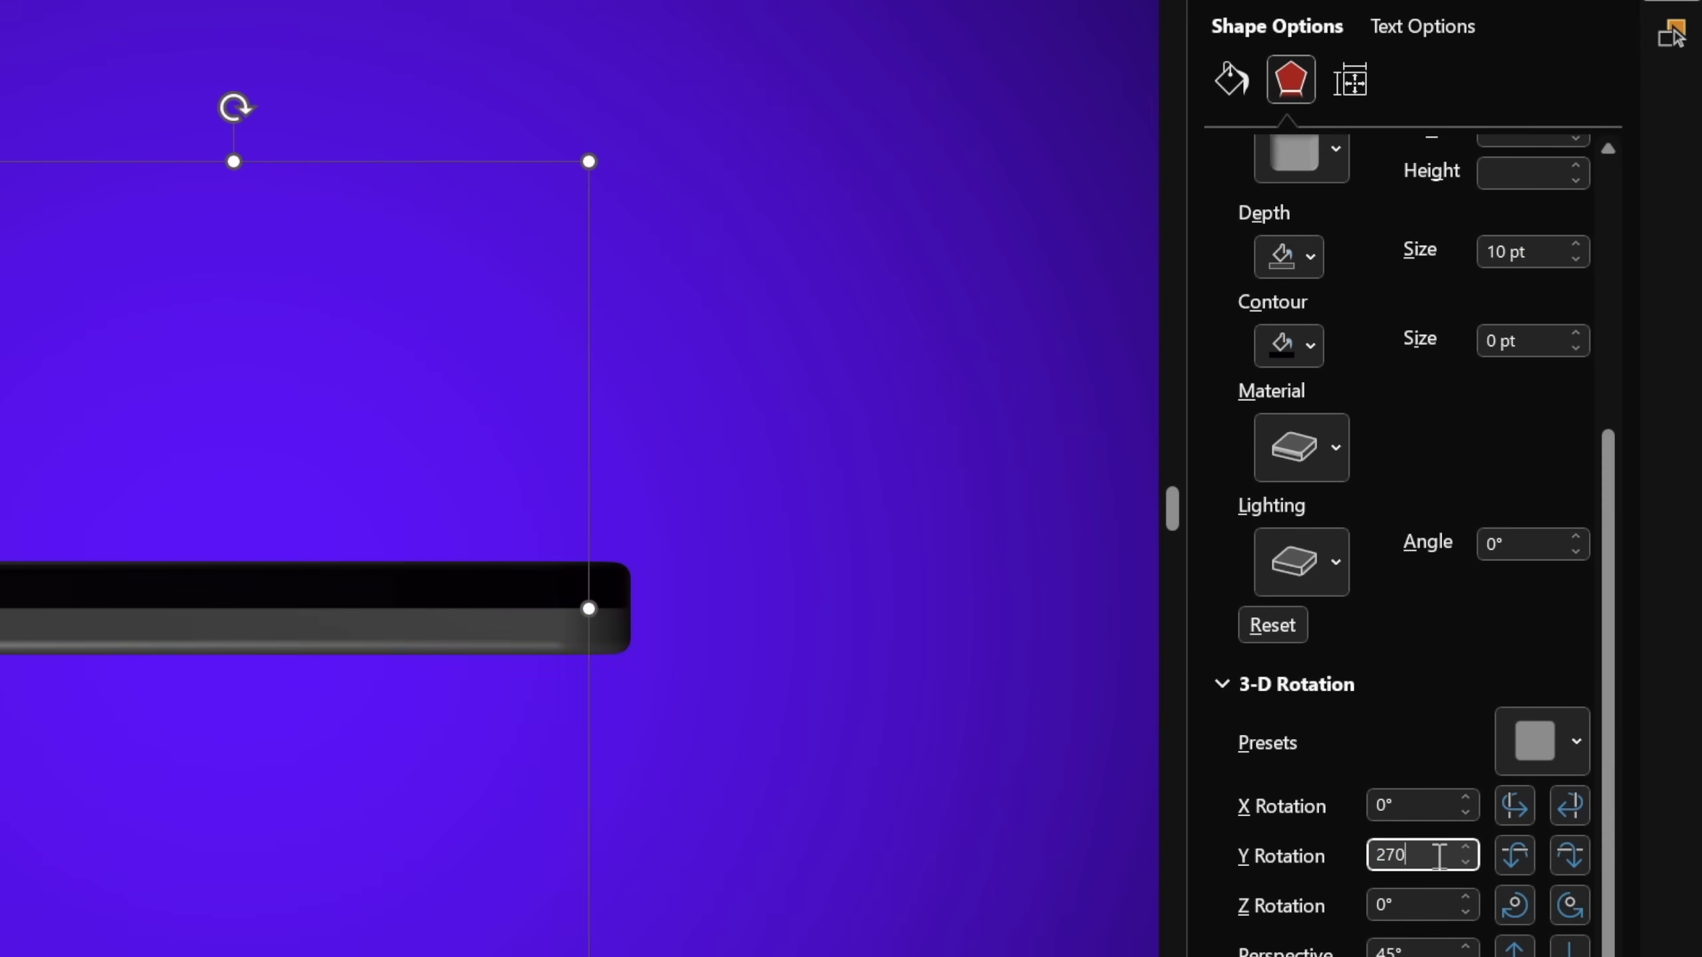
{"action": "left_click", "coordinate": [845, 662]}
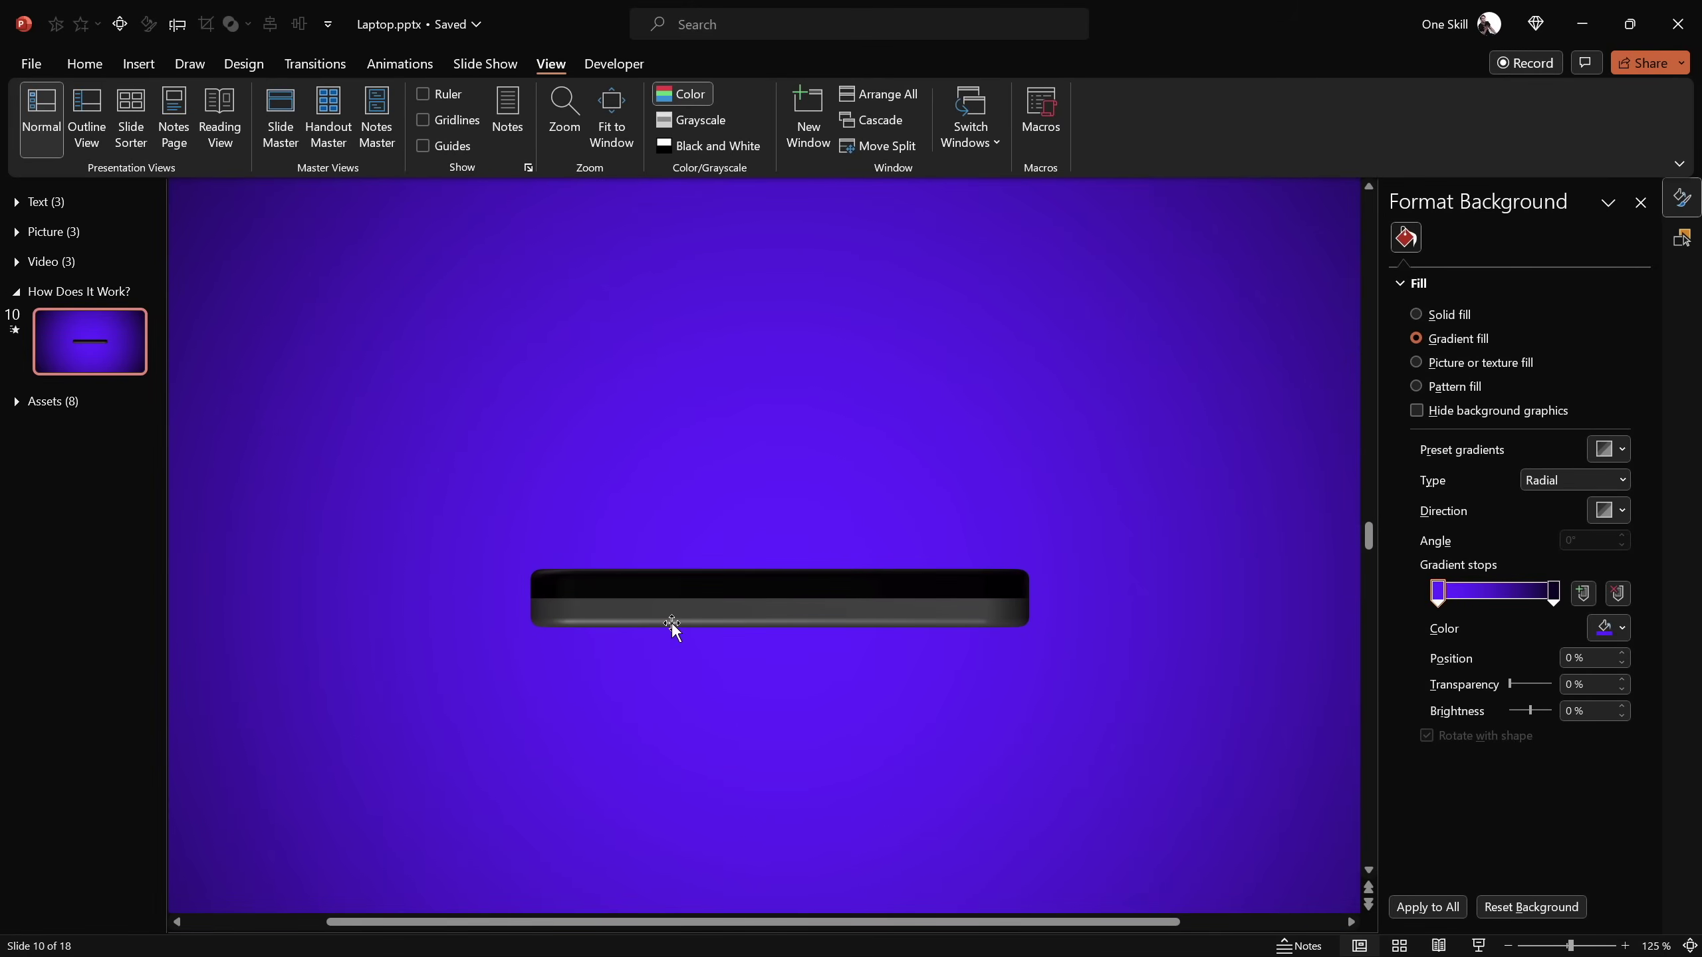
Duplicate slide 10 with the closed laptop and apply the Morph transition to the copy
{"action": "right_click", "coordinate": [95, 340]}
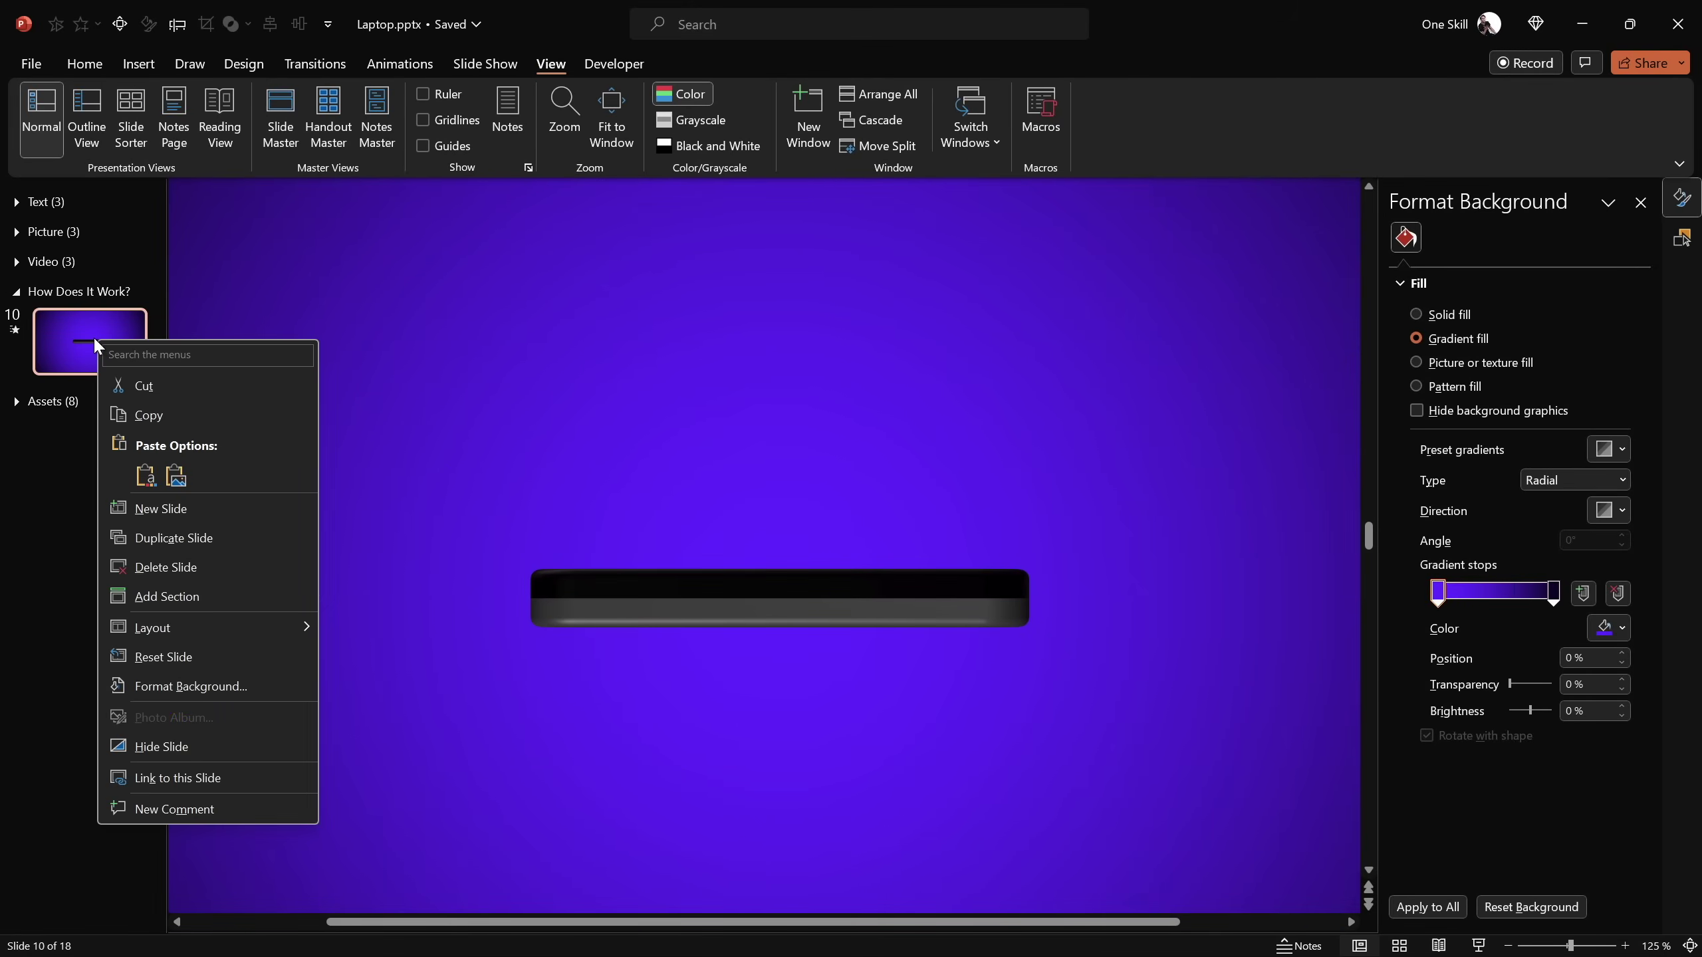
{"action": "left_click", "coordinate": [196, 506]}
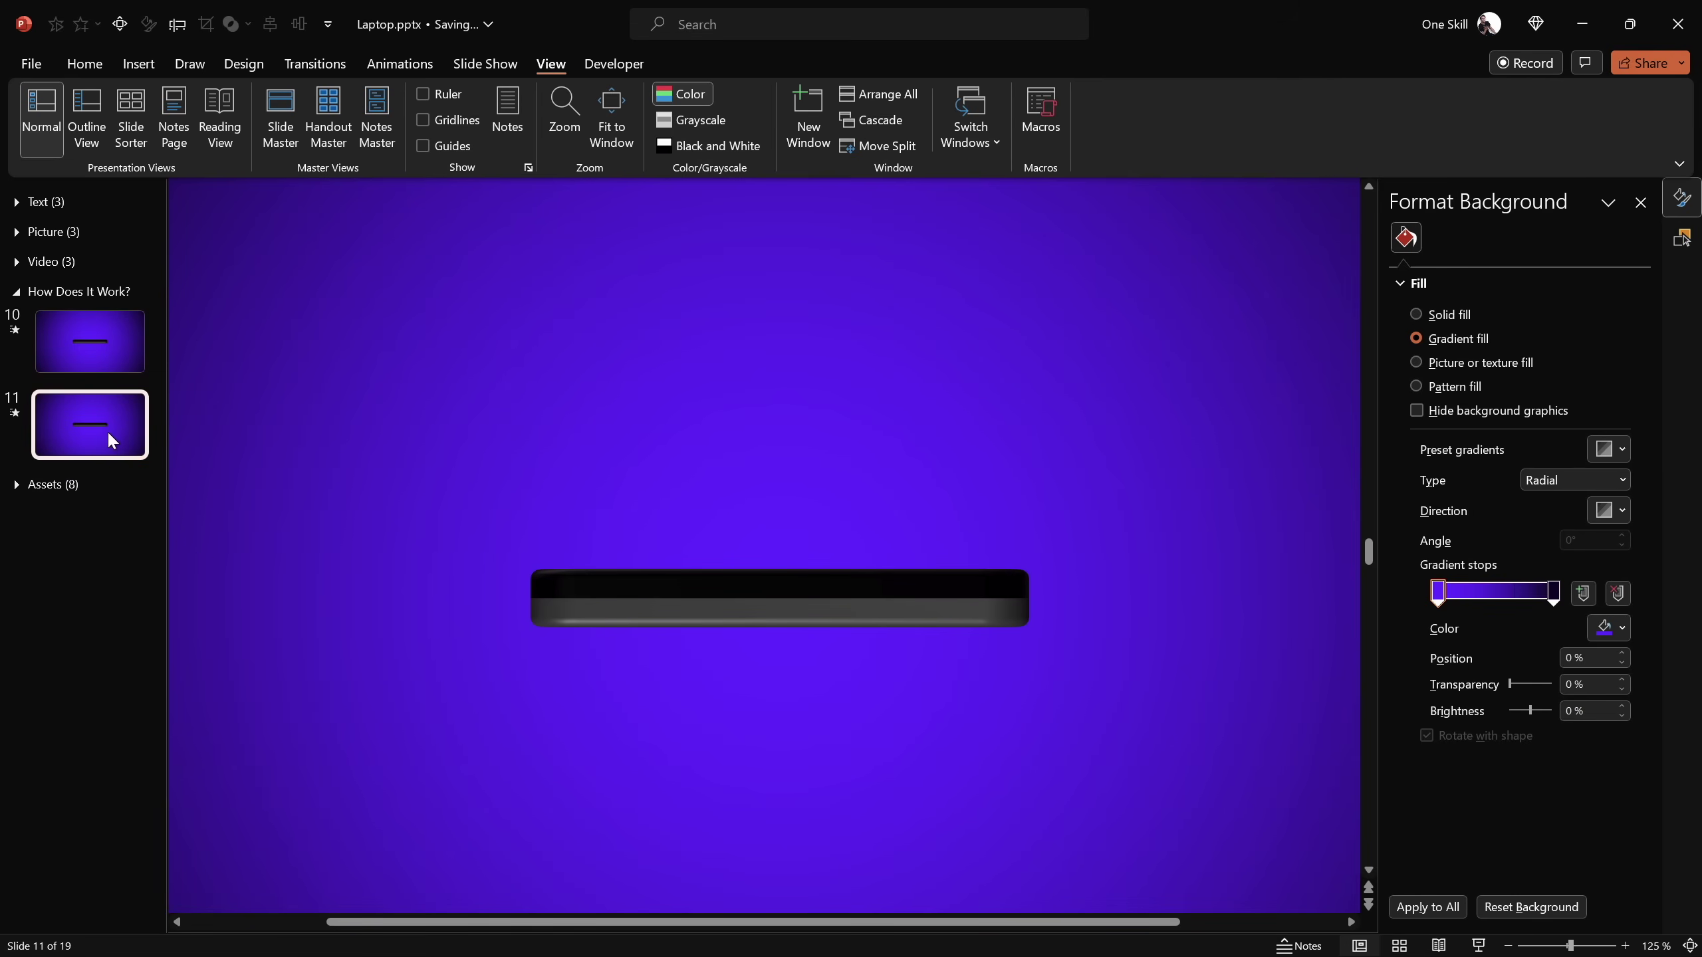
{"action": "left_click", "coordinate": [306, 60]}
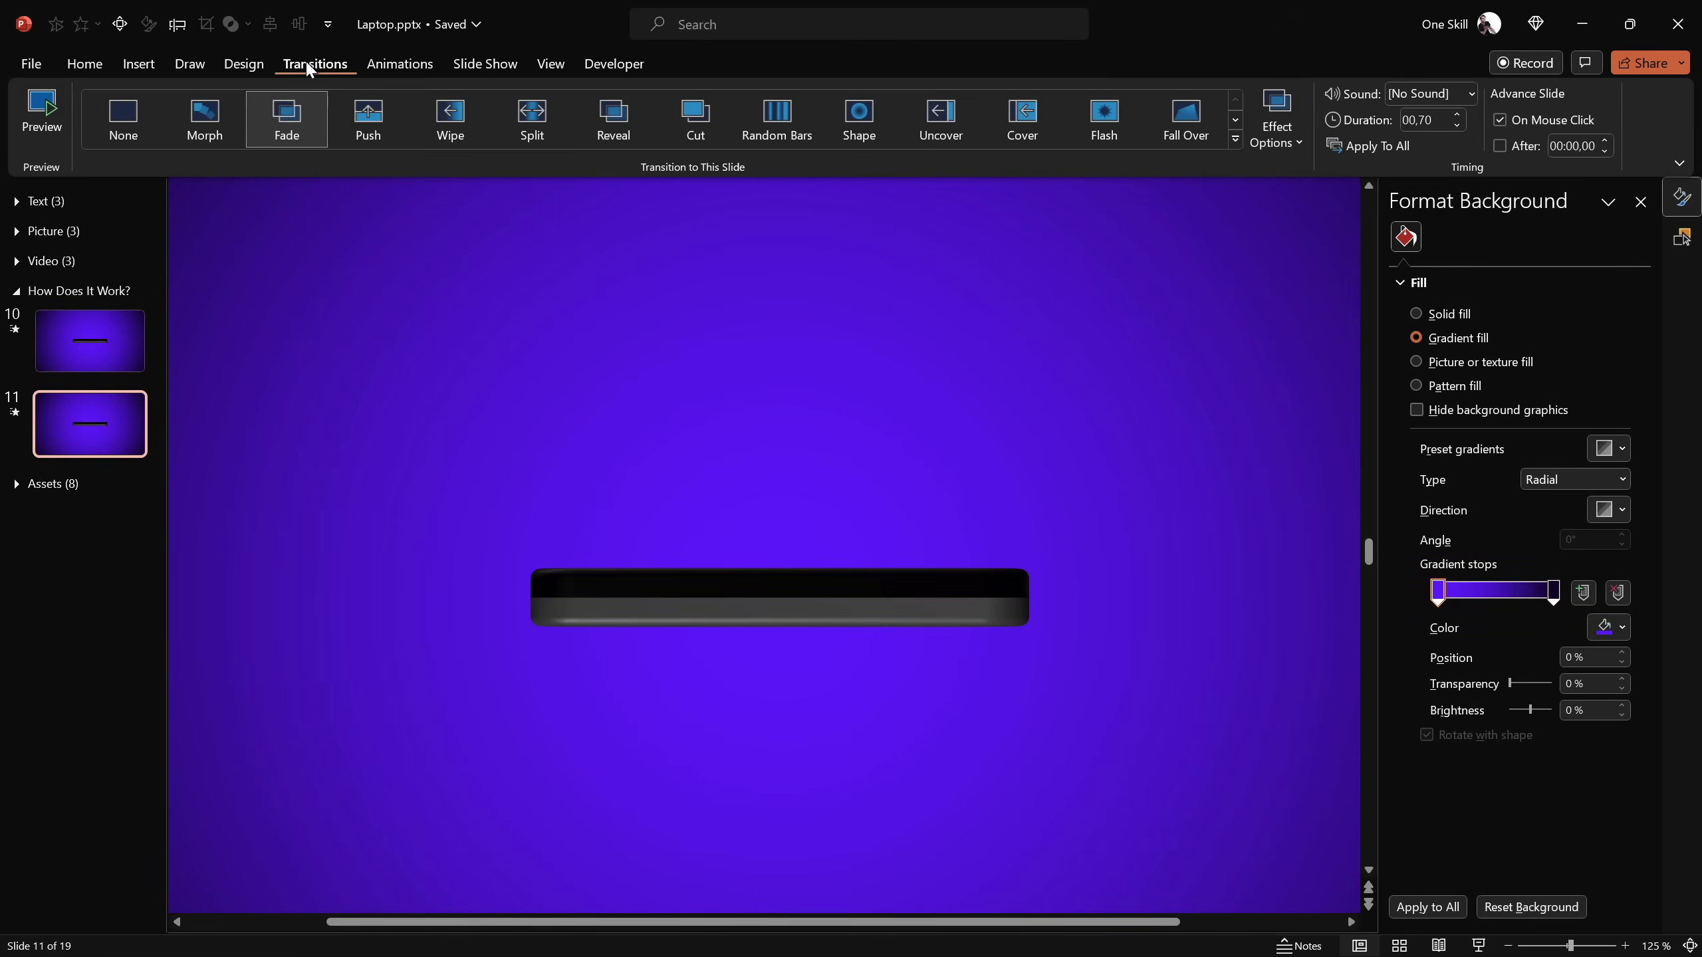
{"action": "left_click", "coordinate": [196, 118]}
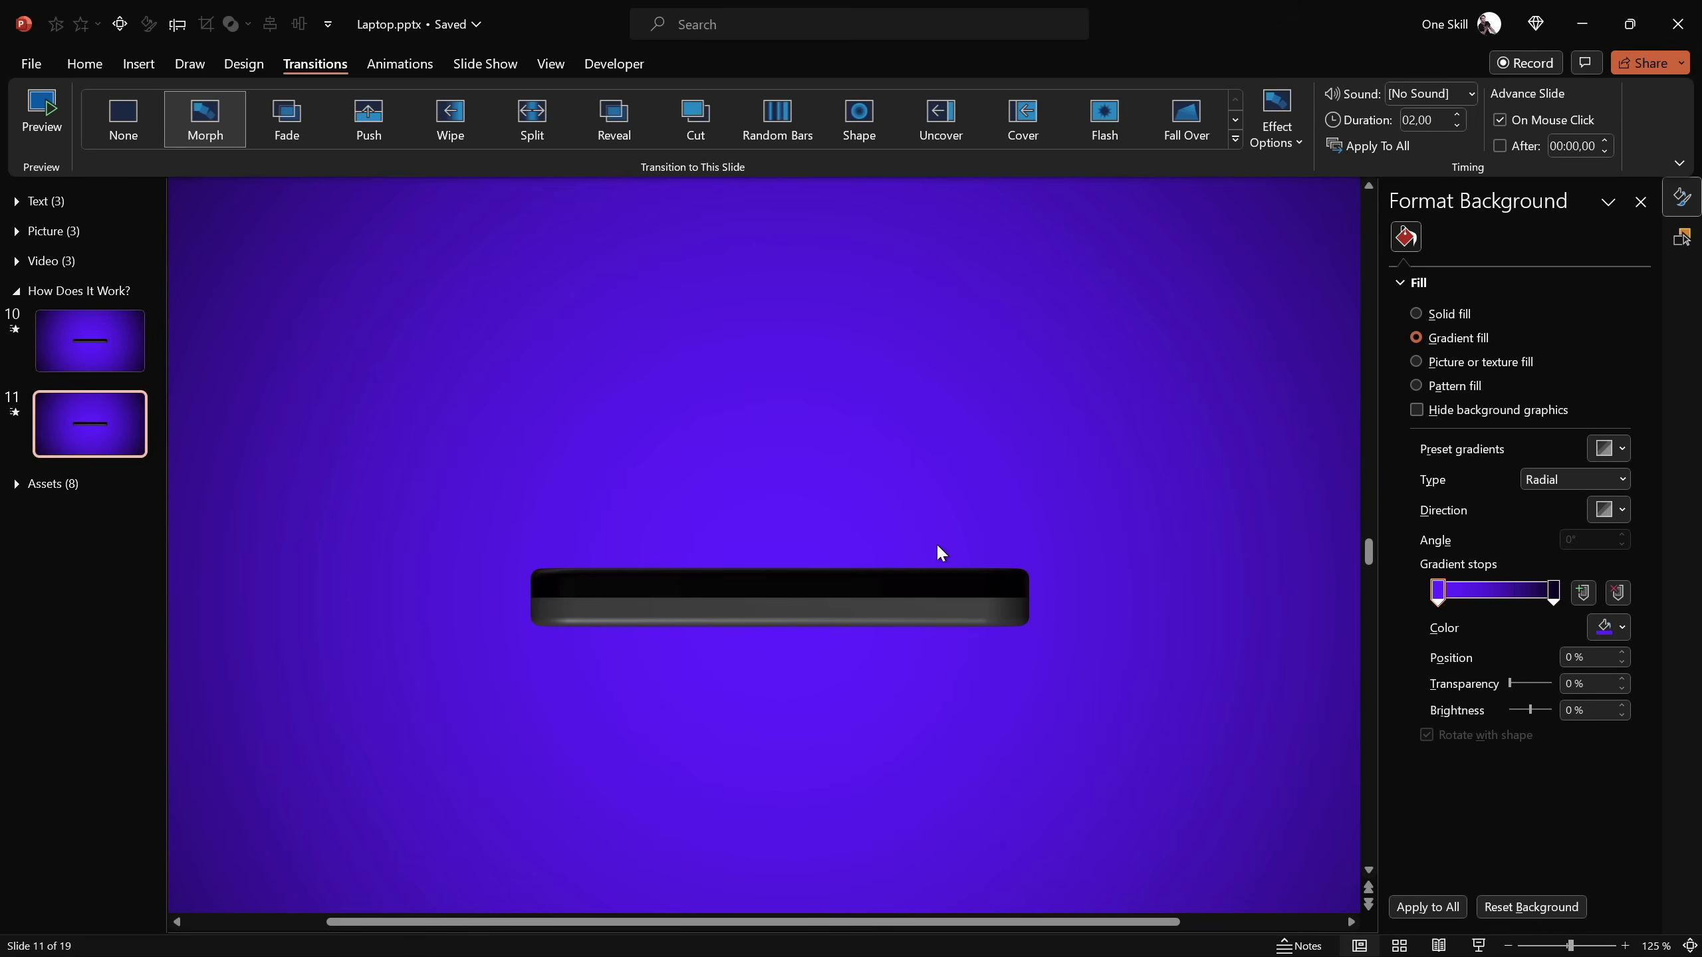
Set the Screen group's Y Rotation to 0° on slide 11 so the lid stands upright
{"action": "left_click", "coordinate": [1685, 241]}
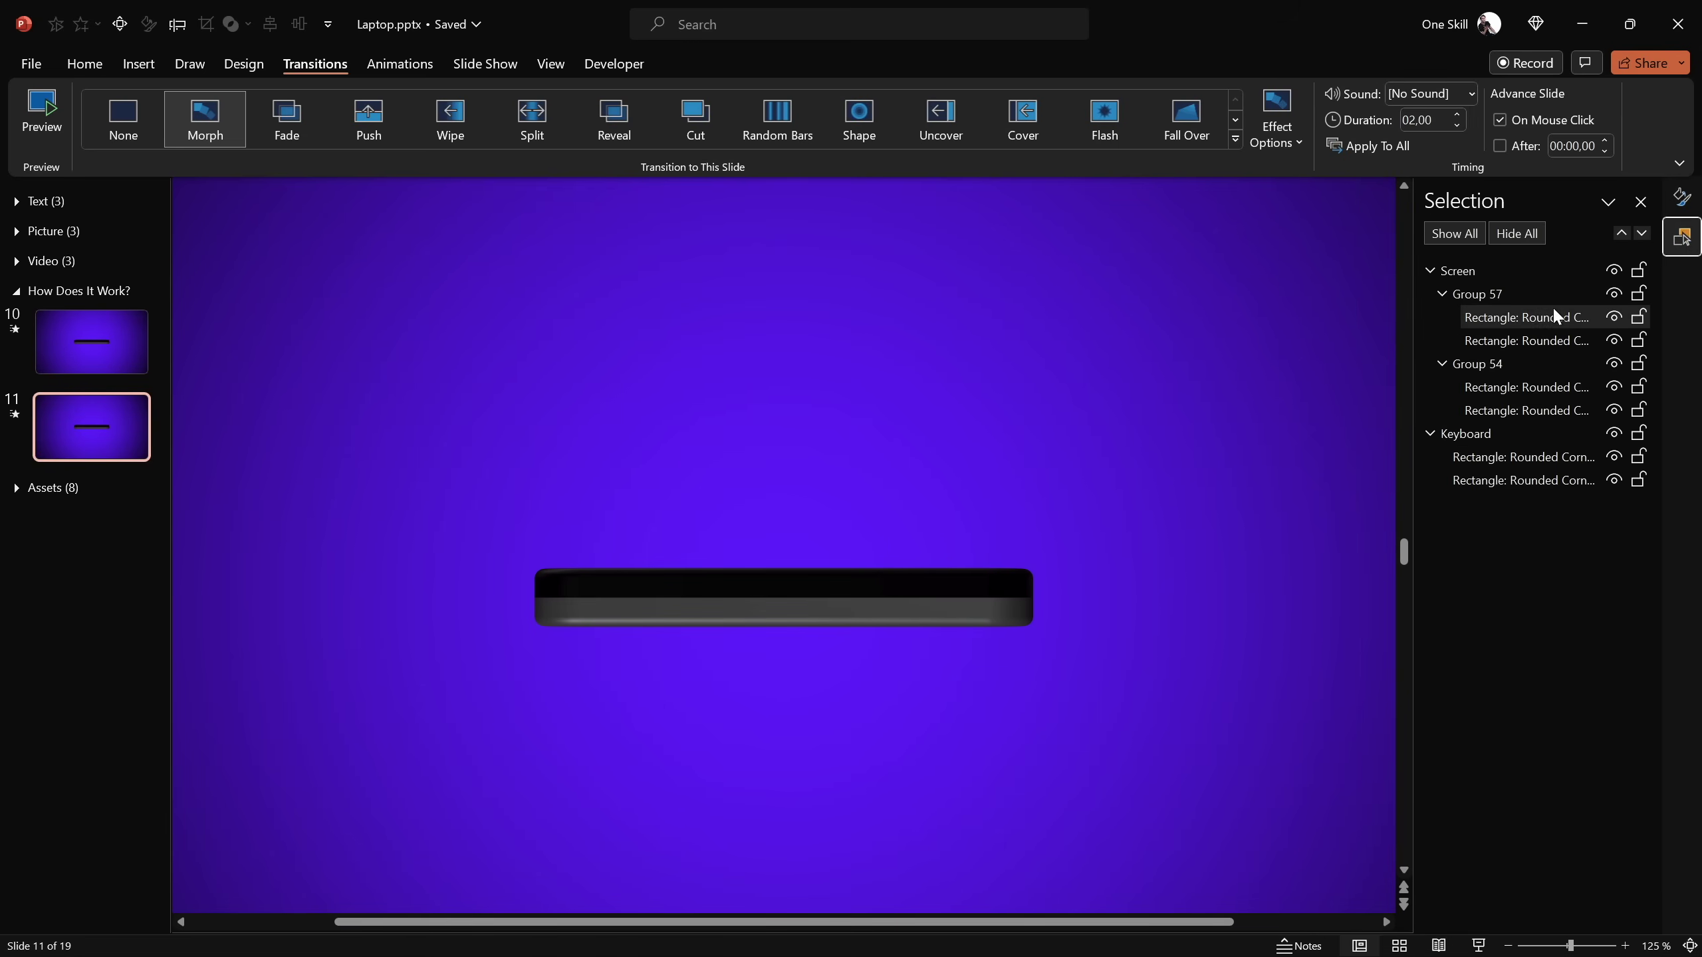
{"action": "left_click", "coordinate": [1429, 271]}
{"action": "left_click", "coordinate": [1431, 294]}
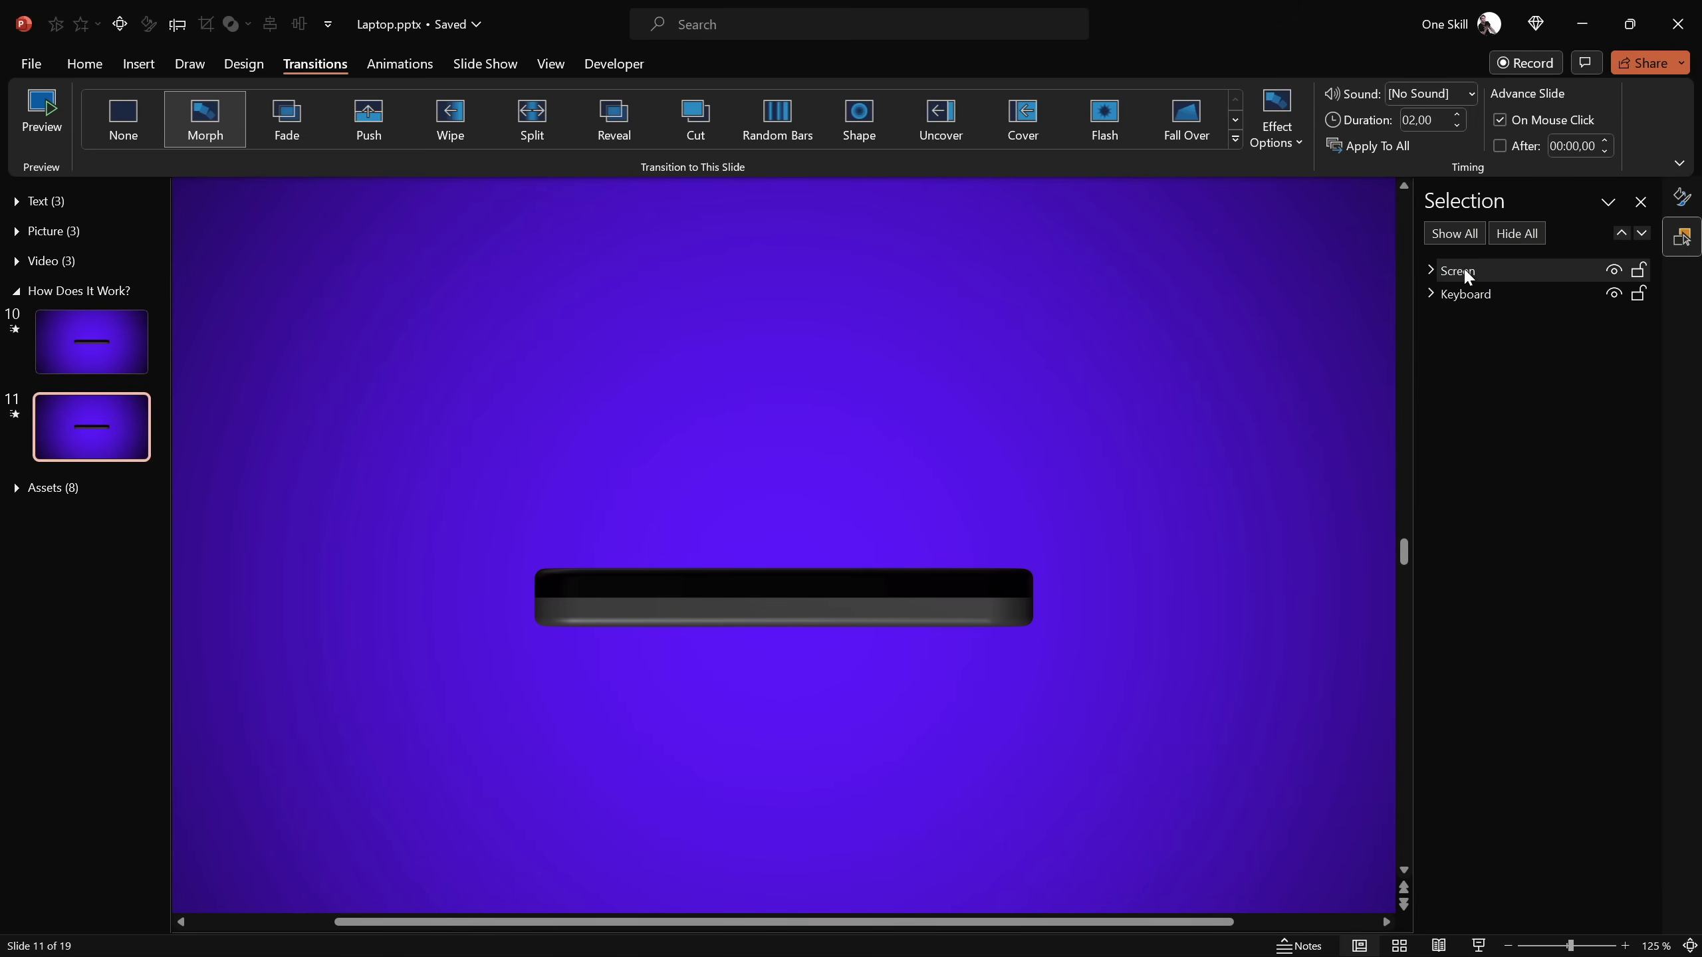
{"action": "left_click", "coordinate": [1465, 272]}
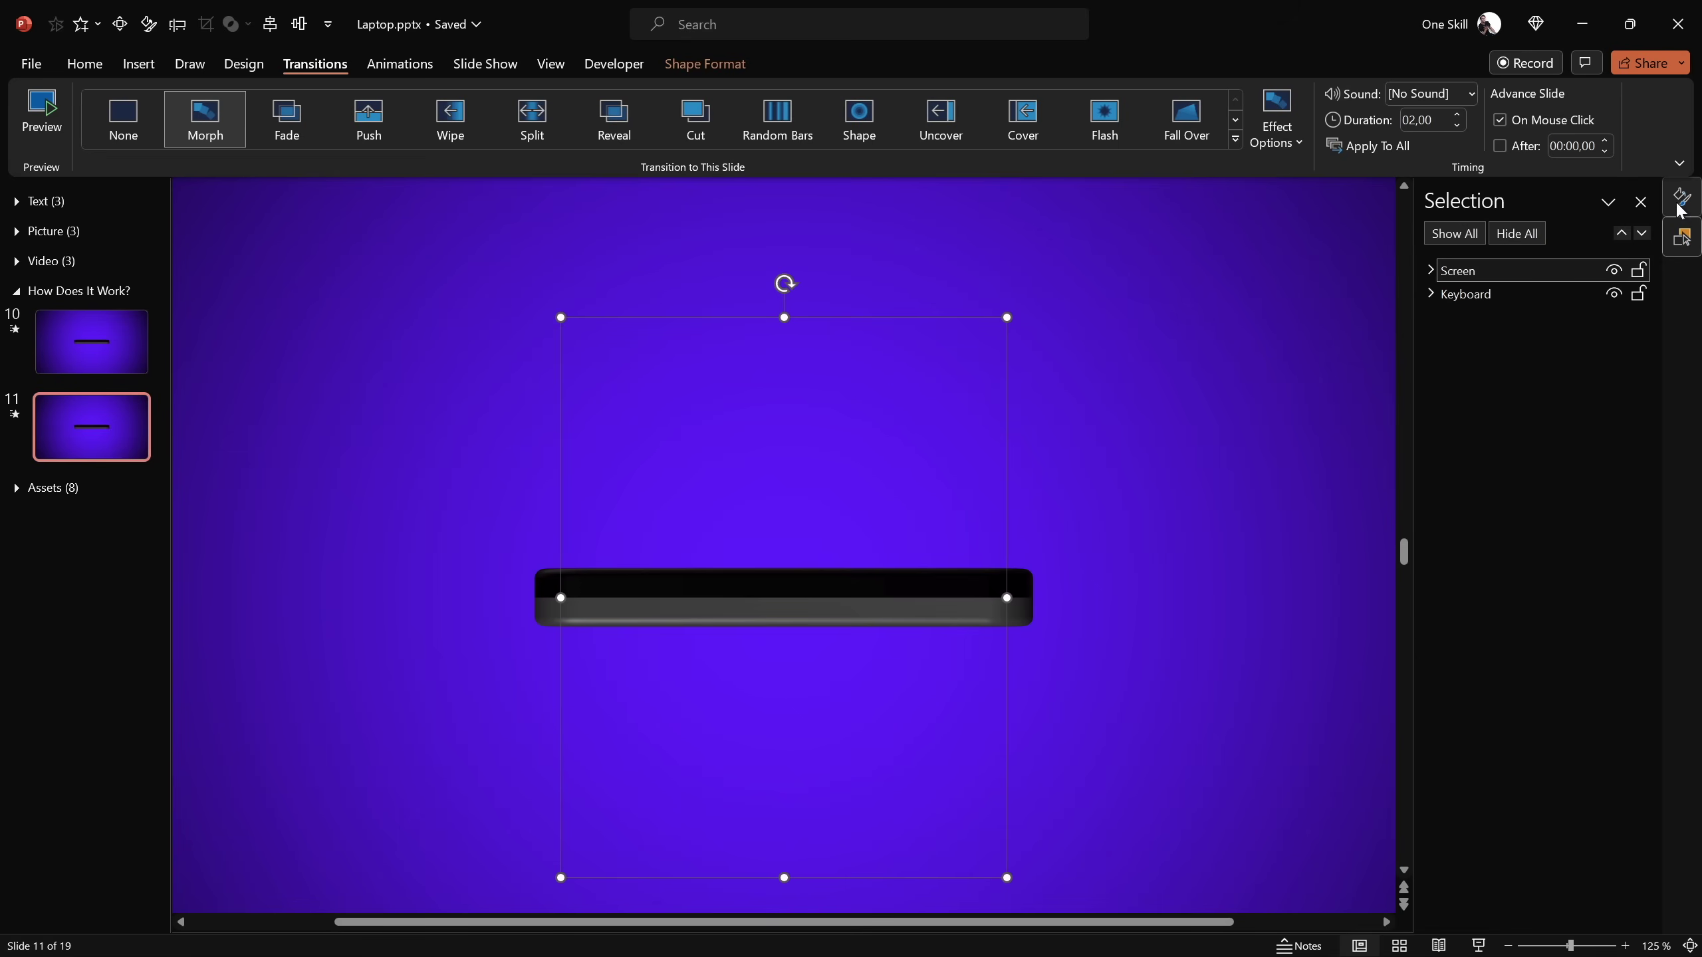
{"action": "left_click", "coordinate": [1680, 204]}
{"action": "left_click", "coordinate": [1443, 266]}
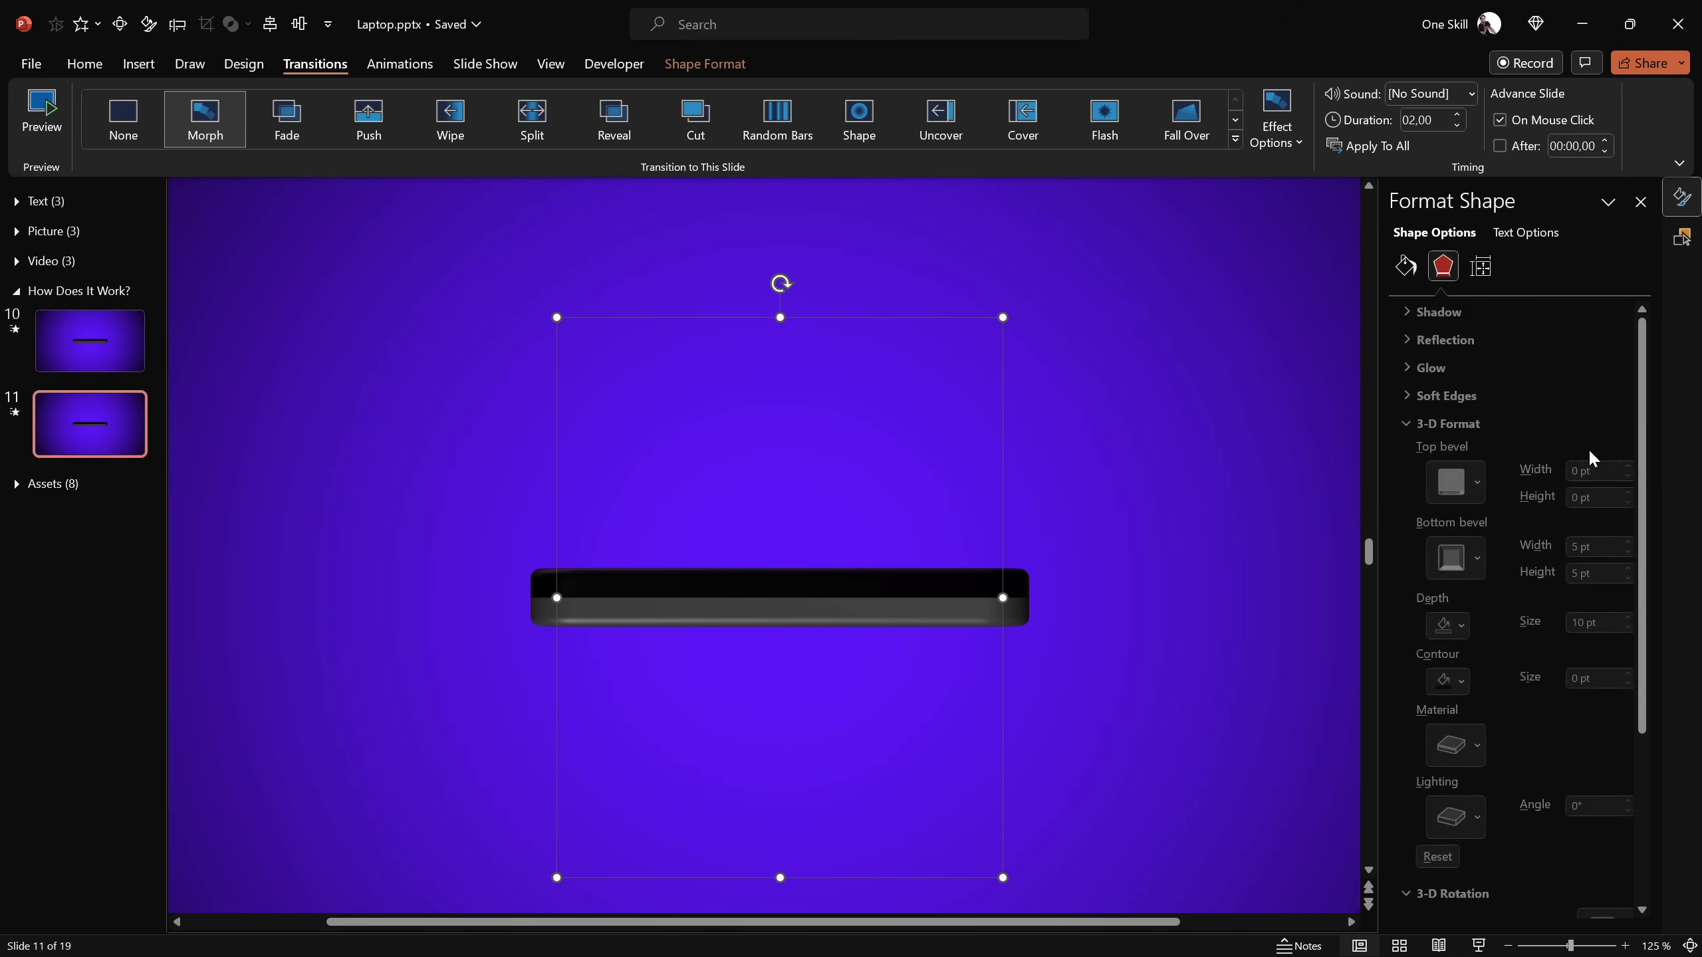
{"action": "scroll", "coordinate": [1593, 458], "scroll_direction": "down", "scroll_amount": 5}
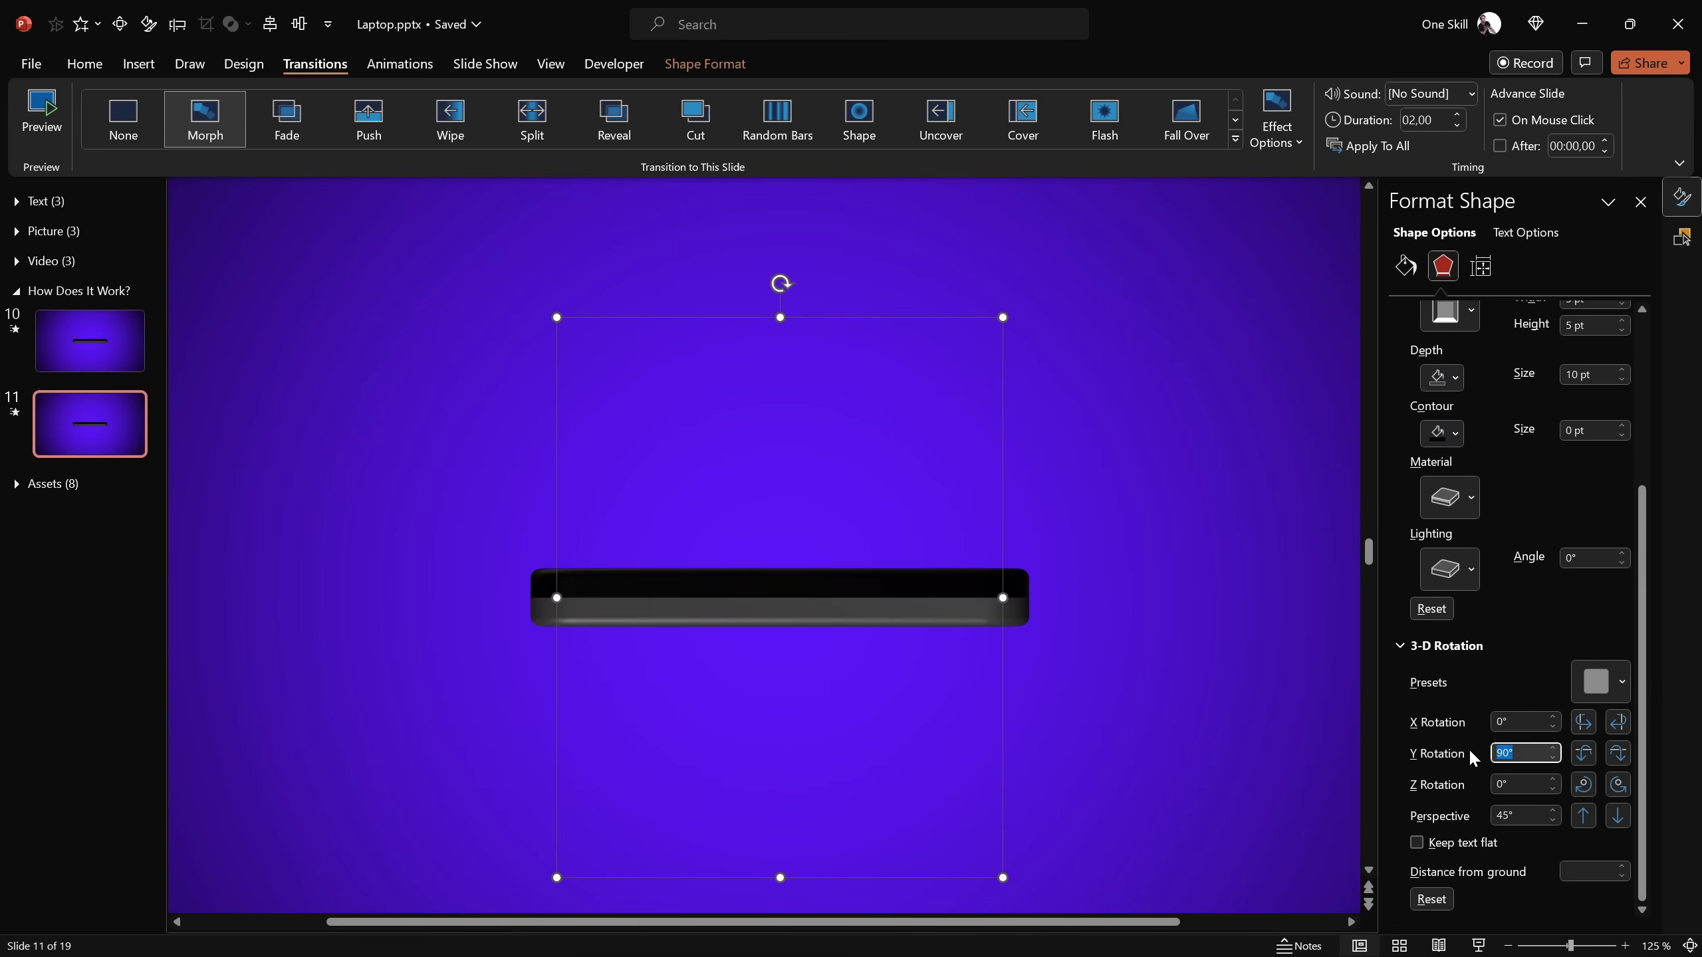
{"action": "left_click", "coordinate": [1143, 507]}
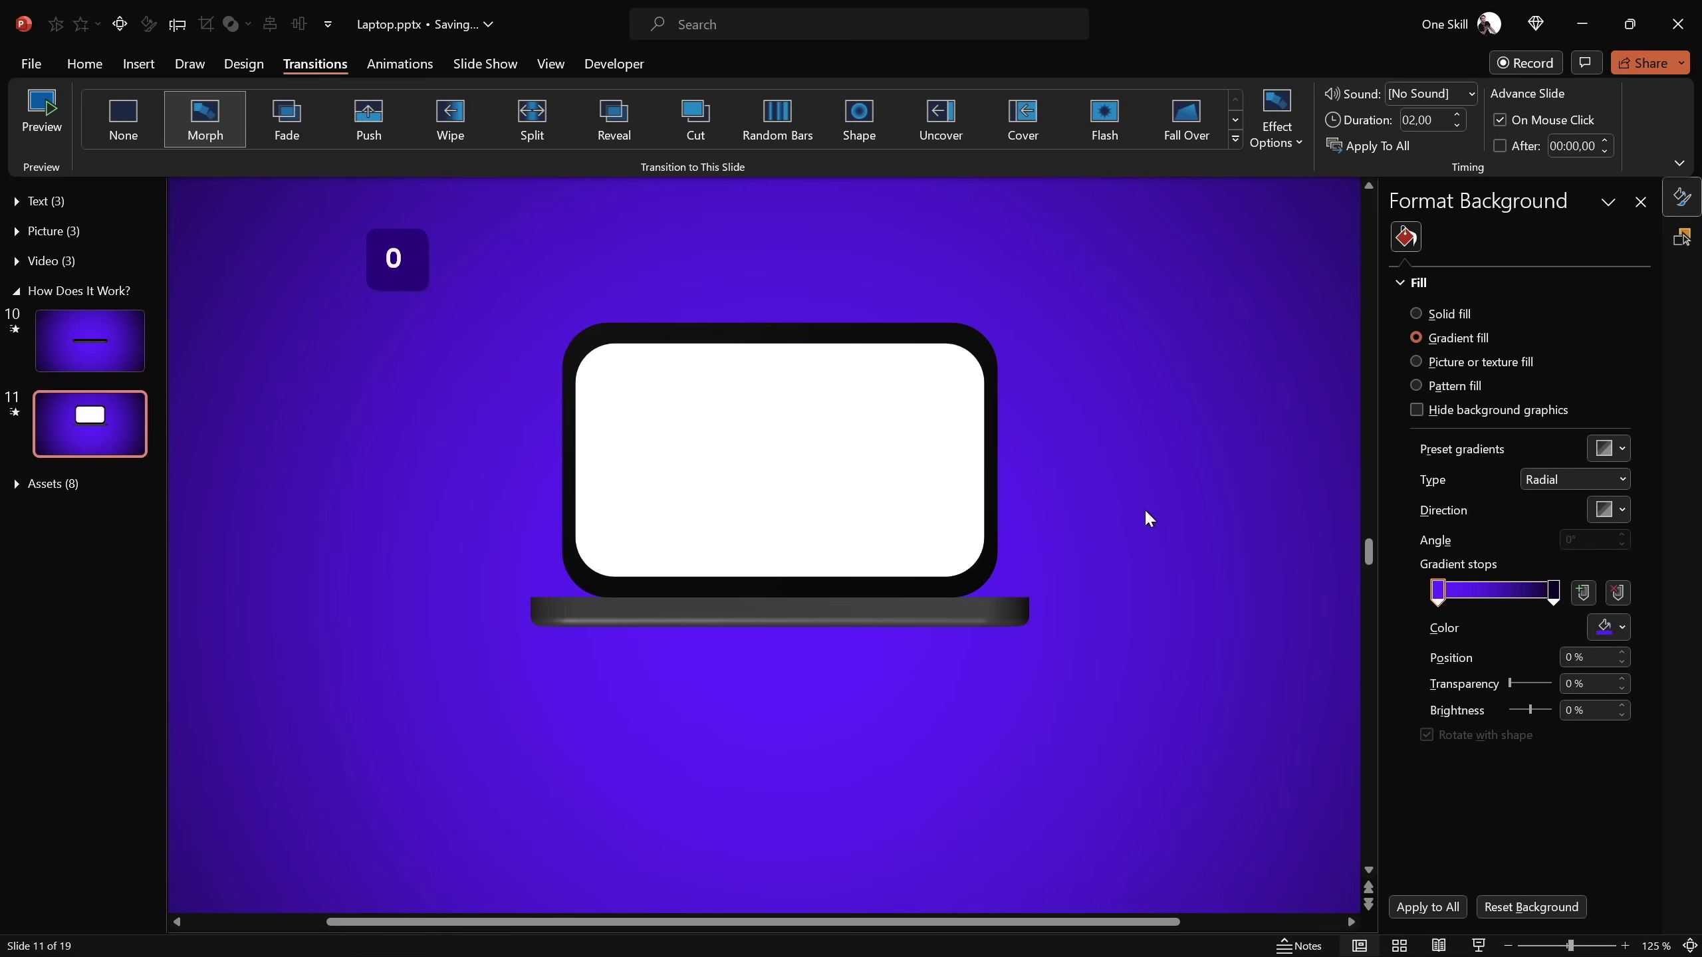
Set the Keyboard group's Y Rotation to 290° on slide 11 to tilt the base toward the viewer
{"action": "left_click", "coordinate": [995, 610]}
{"action": "left_click", "coordinate": [1682, 236]}
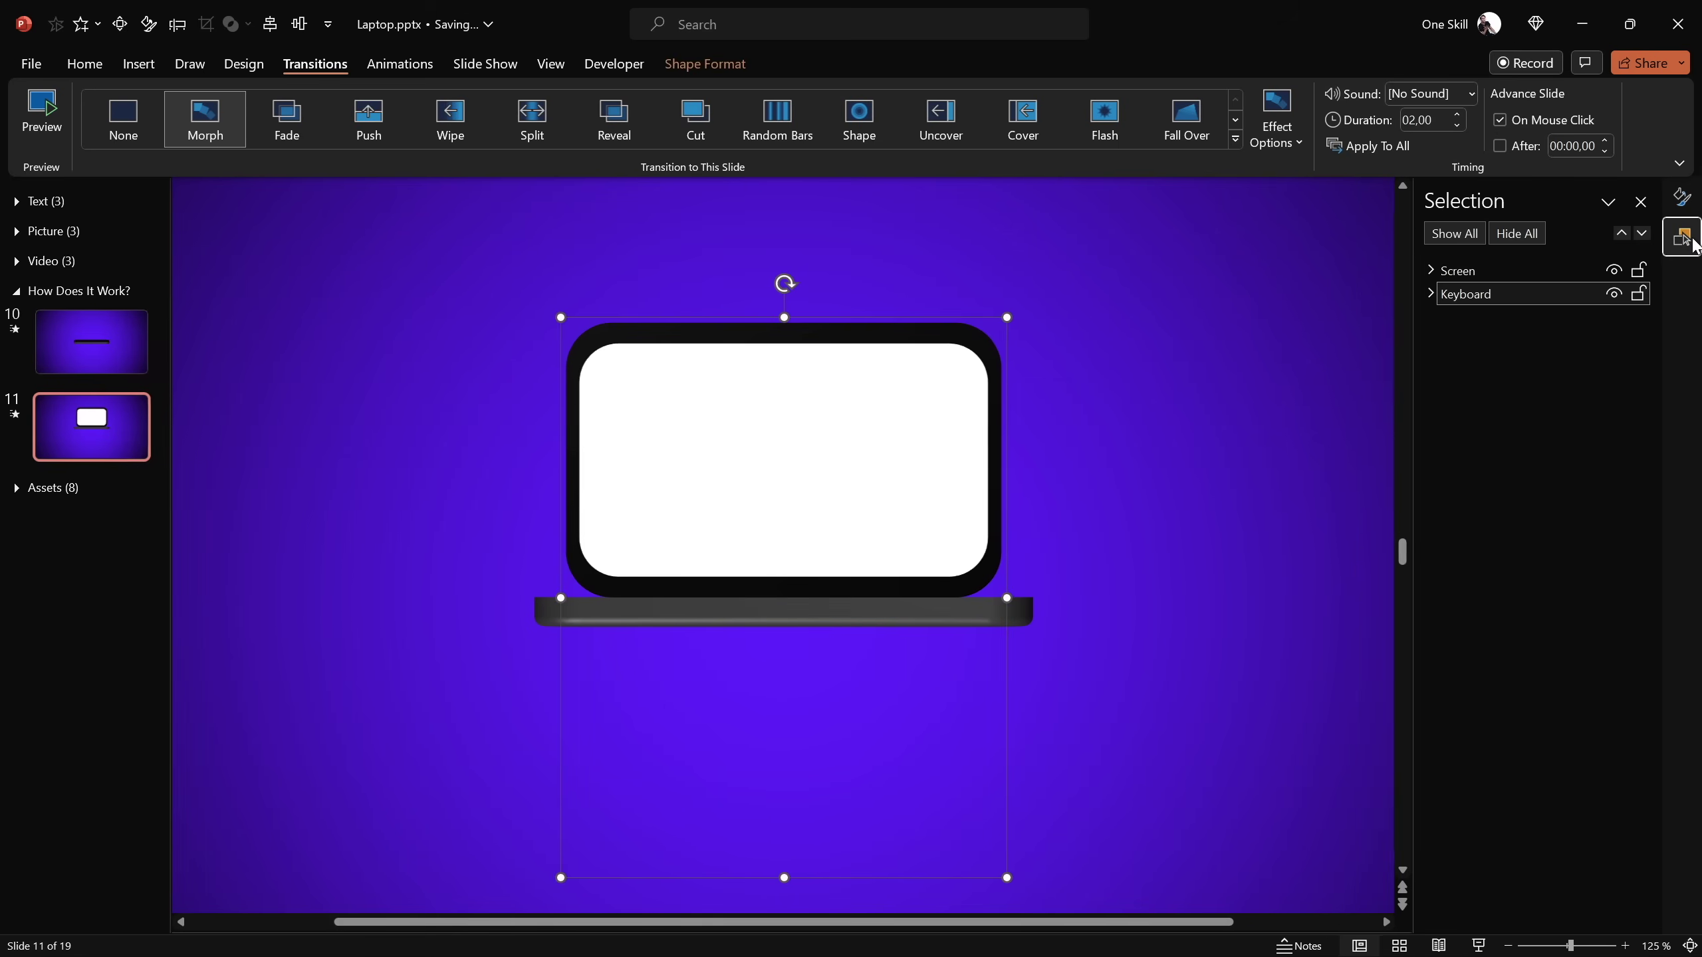
{"action": "left_click", "coordinate": [1682, 196]}
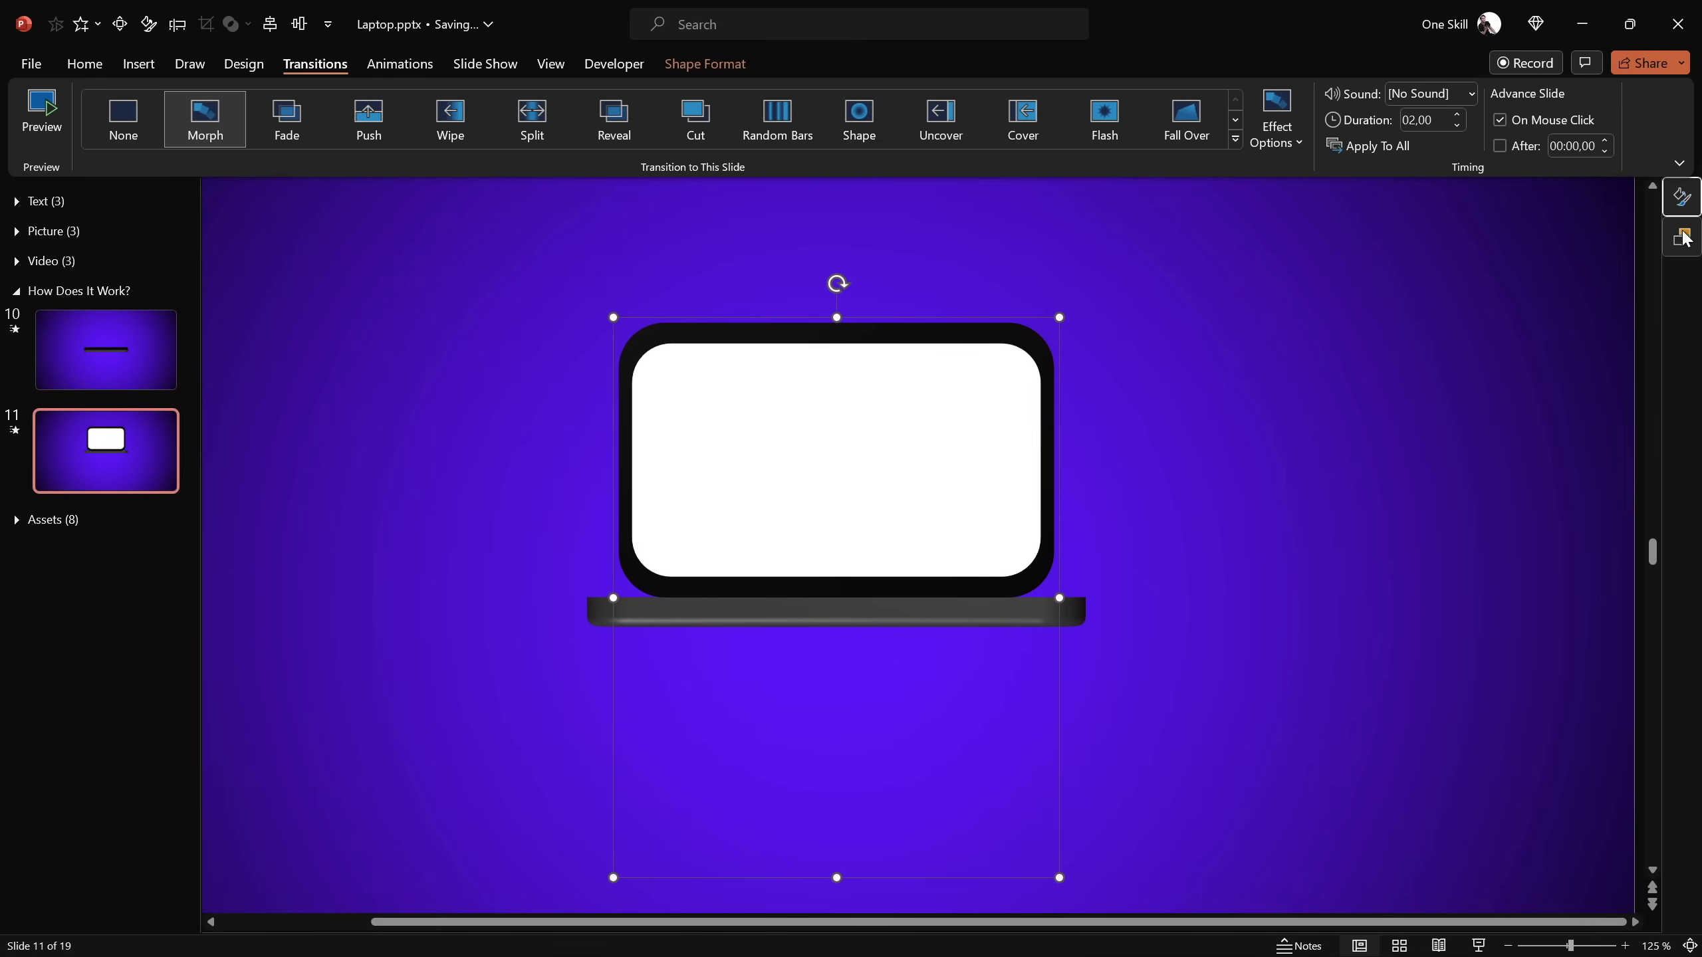
{"action": "left_click", "coordinate": [1681, 197]}
{"action": "left_click", "coordinate": [1443, 266]}
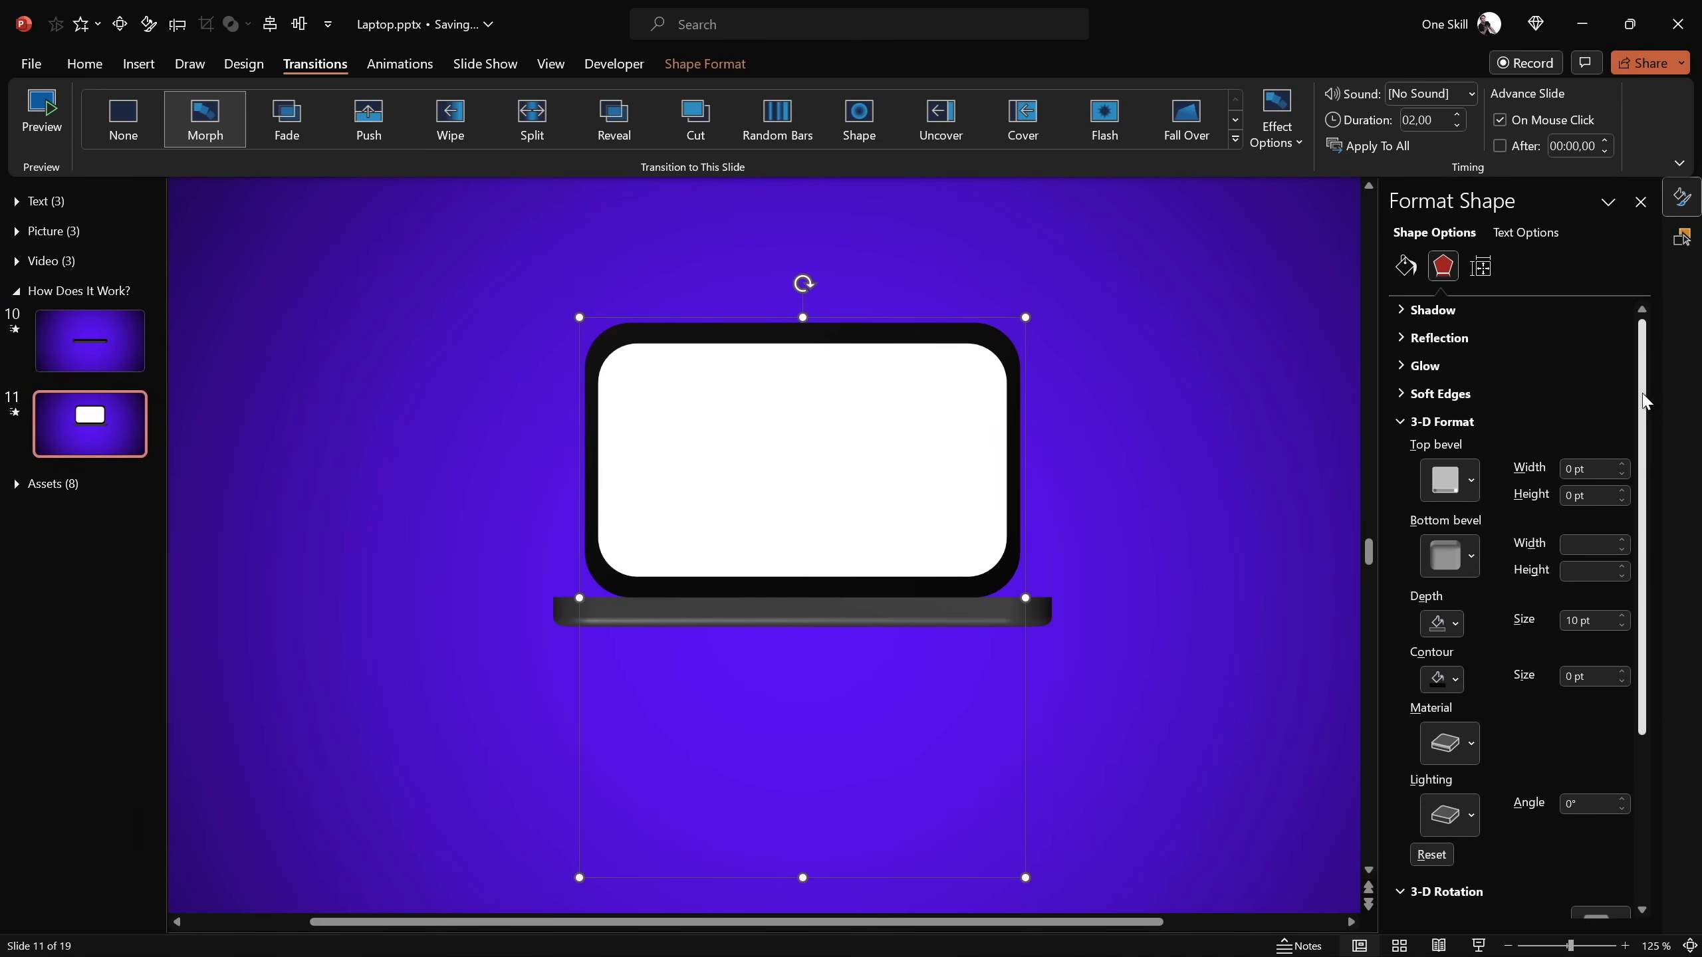
{"action": "scroll", "coordinate": [1648, 470], "scroll_direction": "down", "scroll_amount": 3}
{"action": "left_click_drag", "start_coordinate": [1534, 753], "coordinate": [1511, 760]}
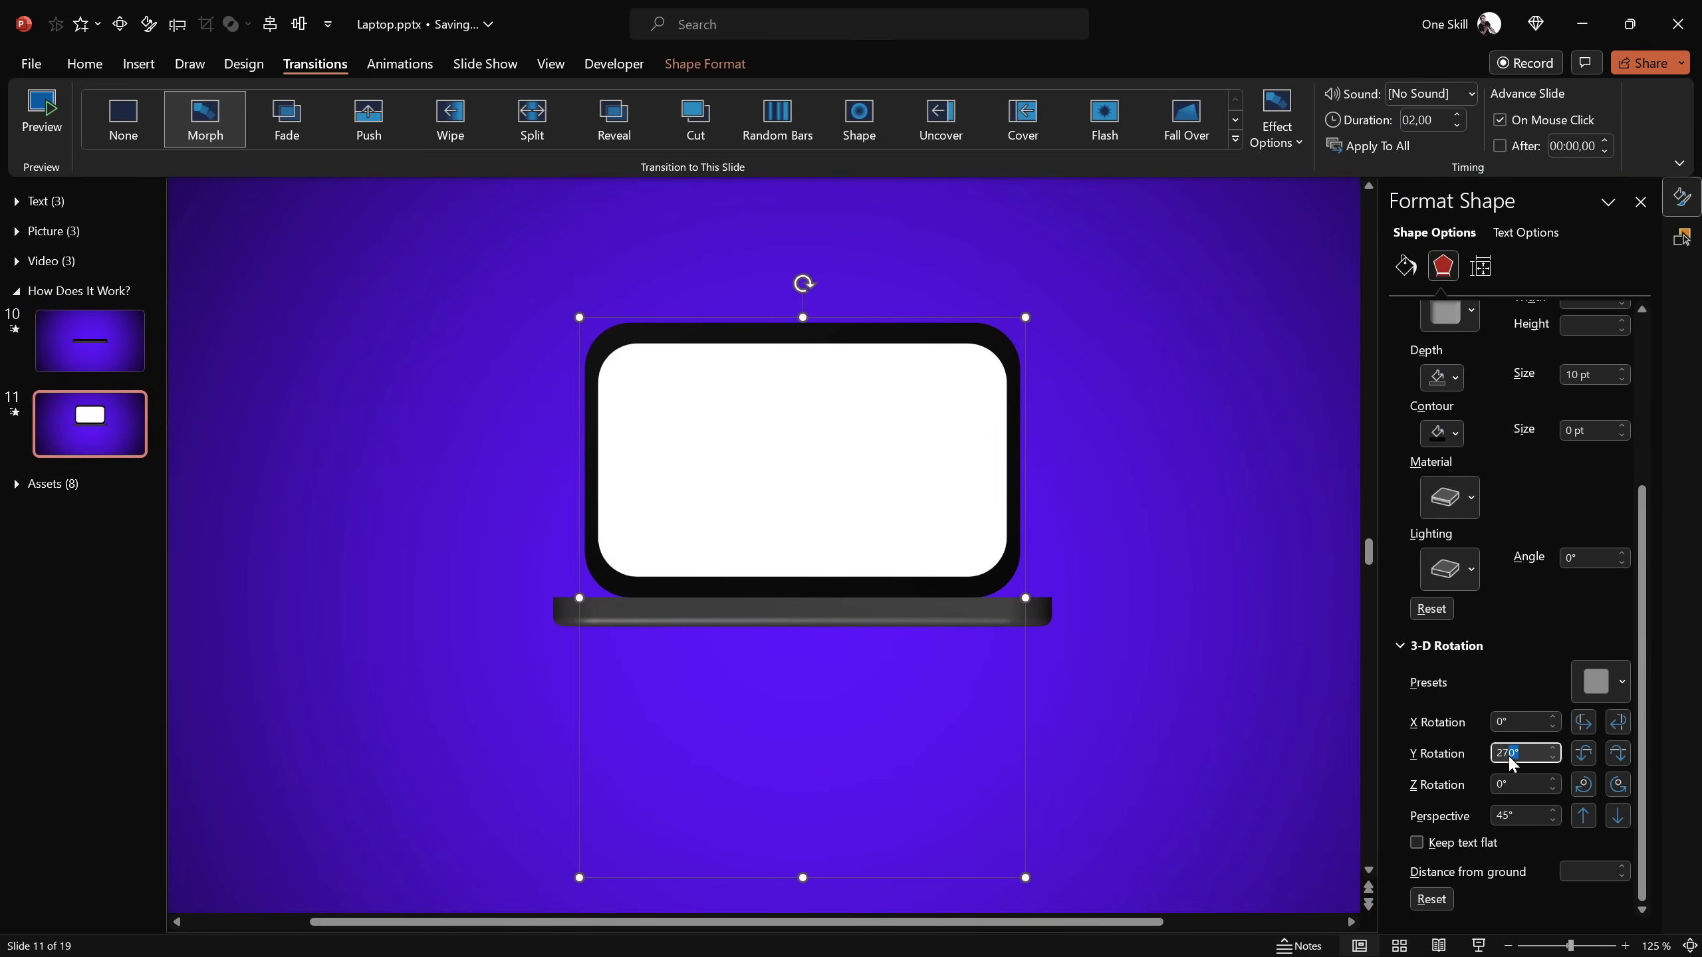
{"action": "type", "text": "290"}
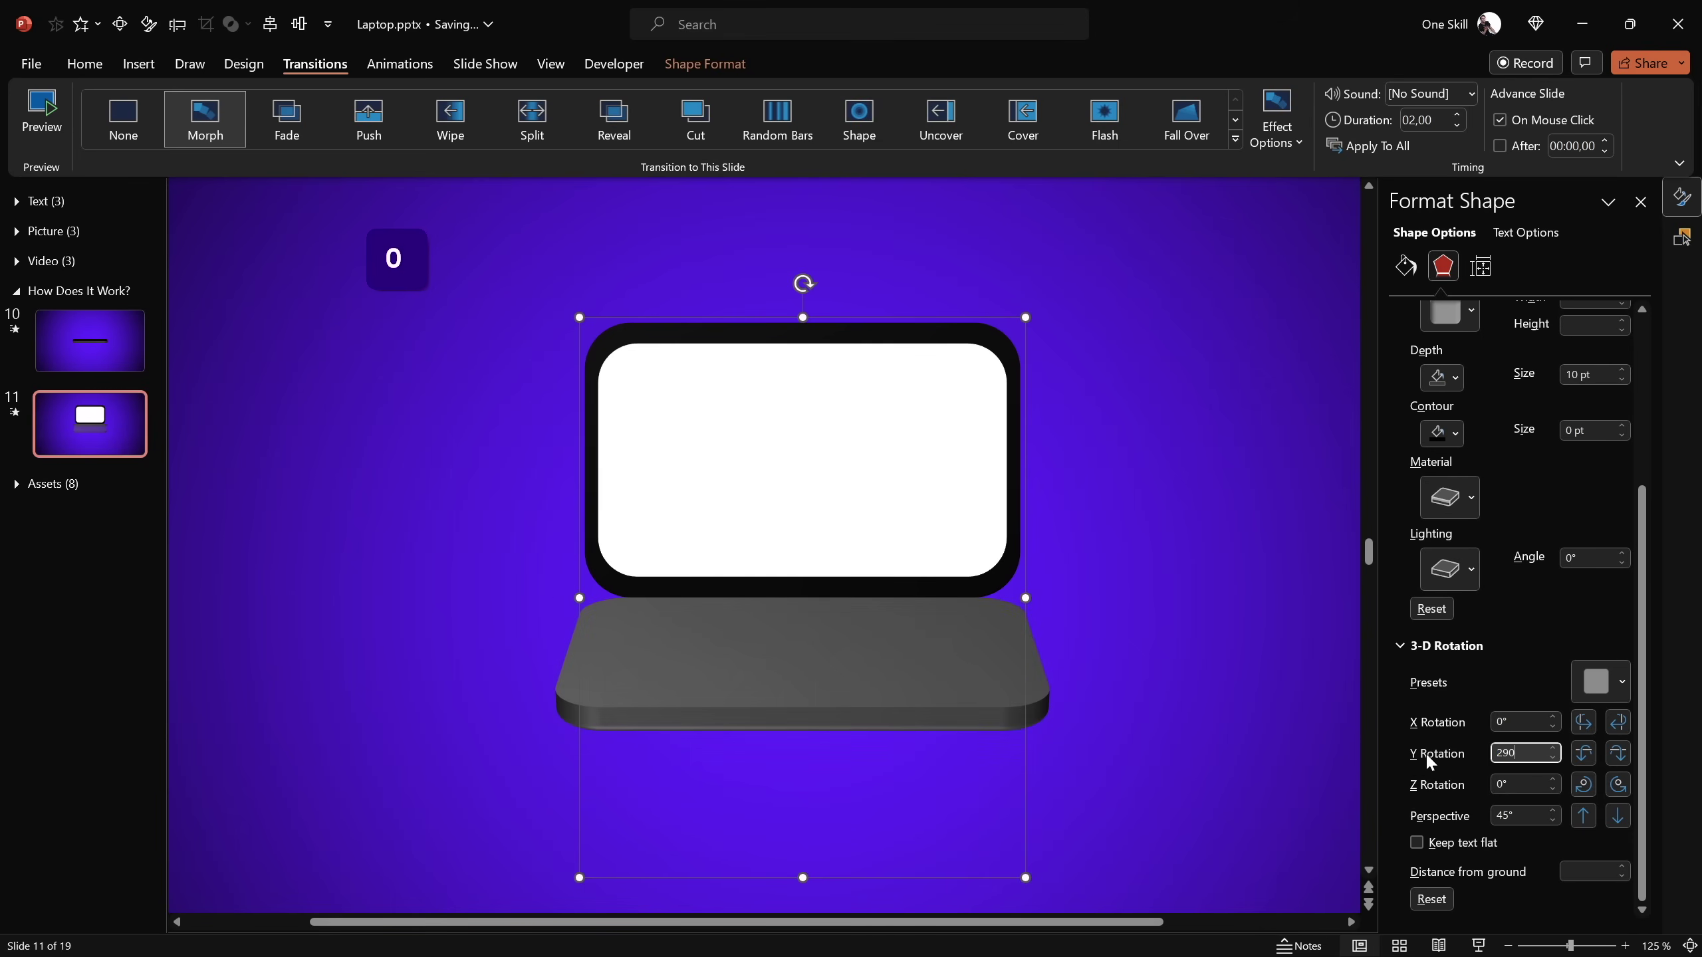
{"action": "left_click", "coordinate": [1126, 578]}
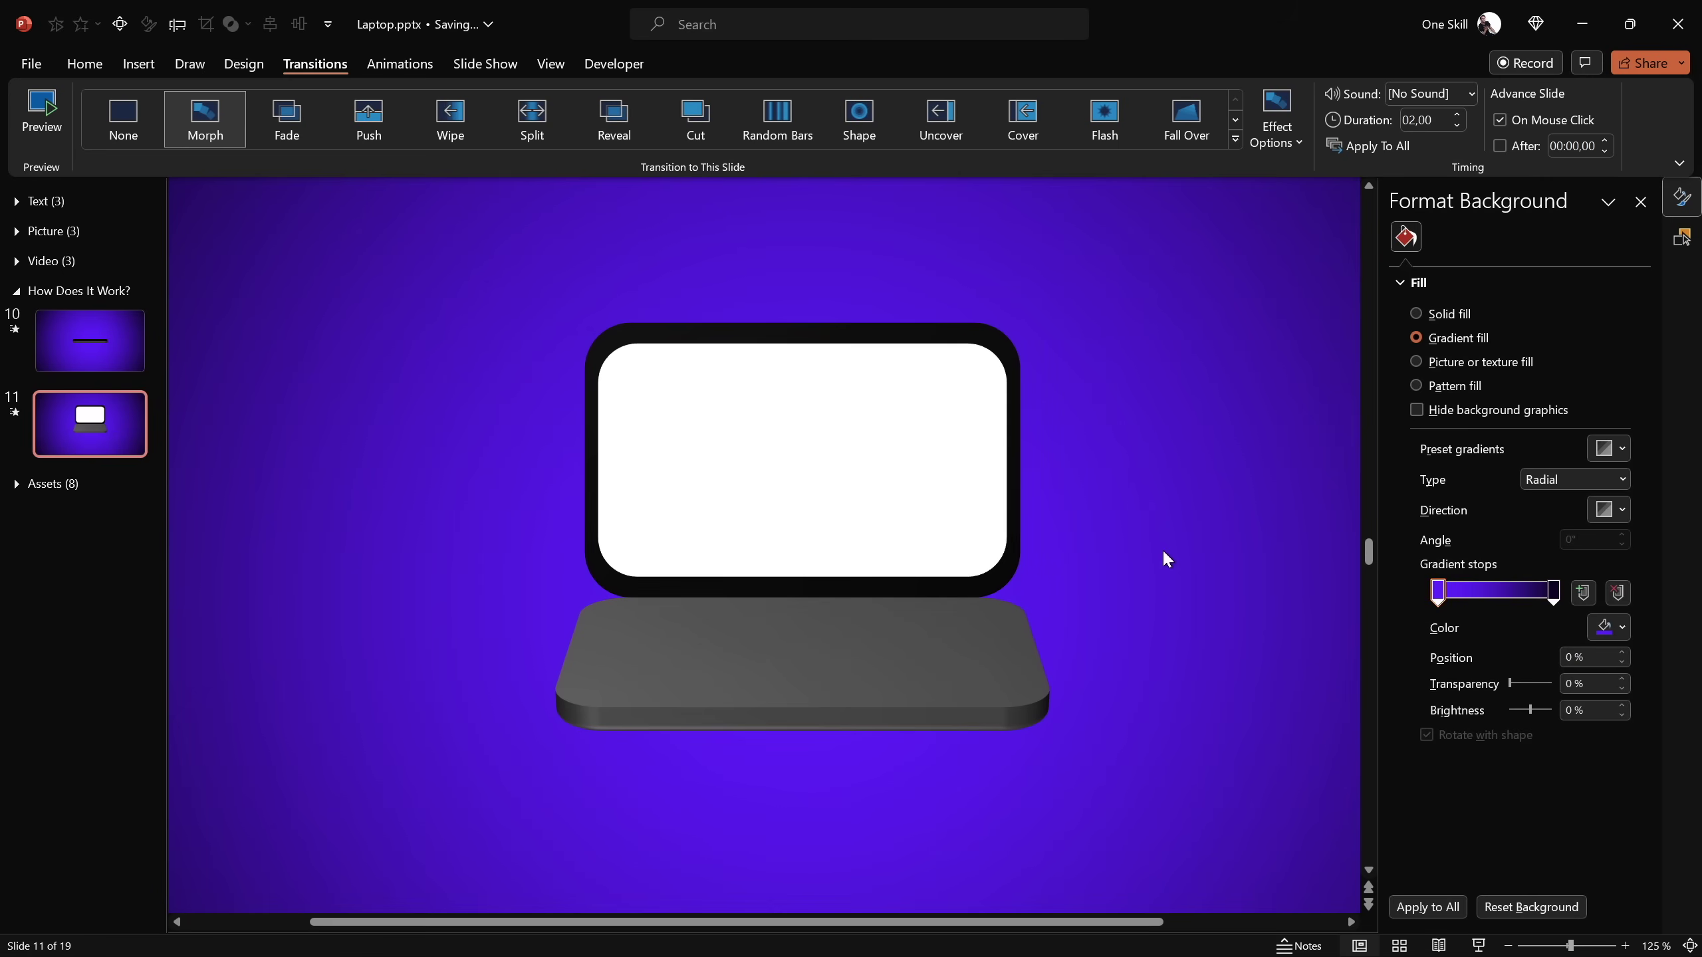
Preview the Morph transition and play the slide show from slide 10 to check the laptop's opening and closing animation
{"action": "left_click", "coordinate": [43, 107]}
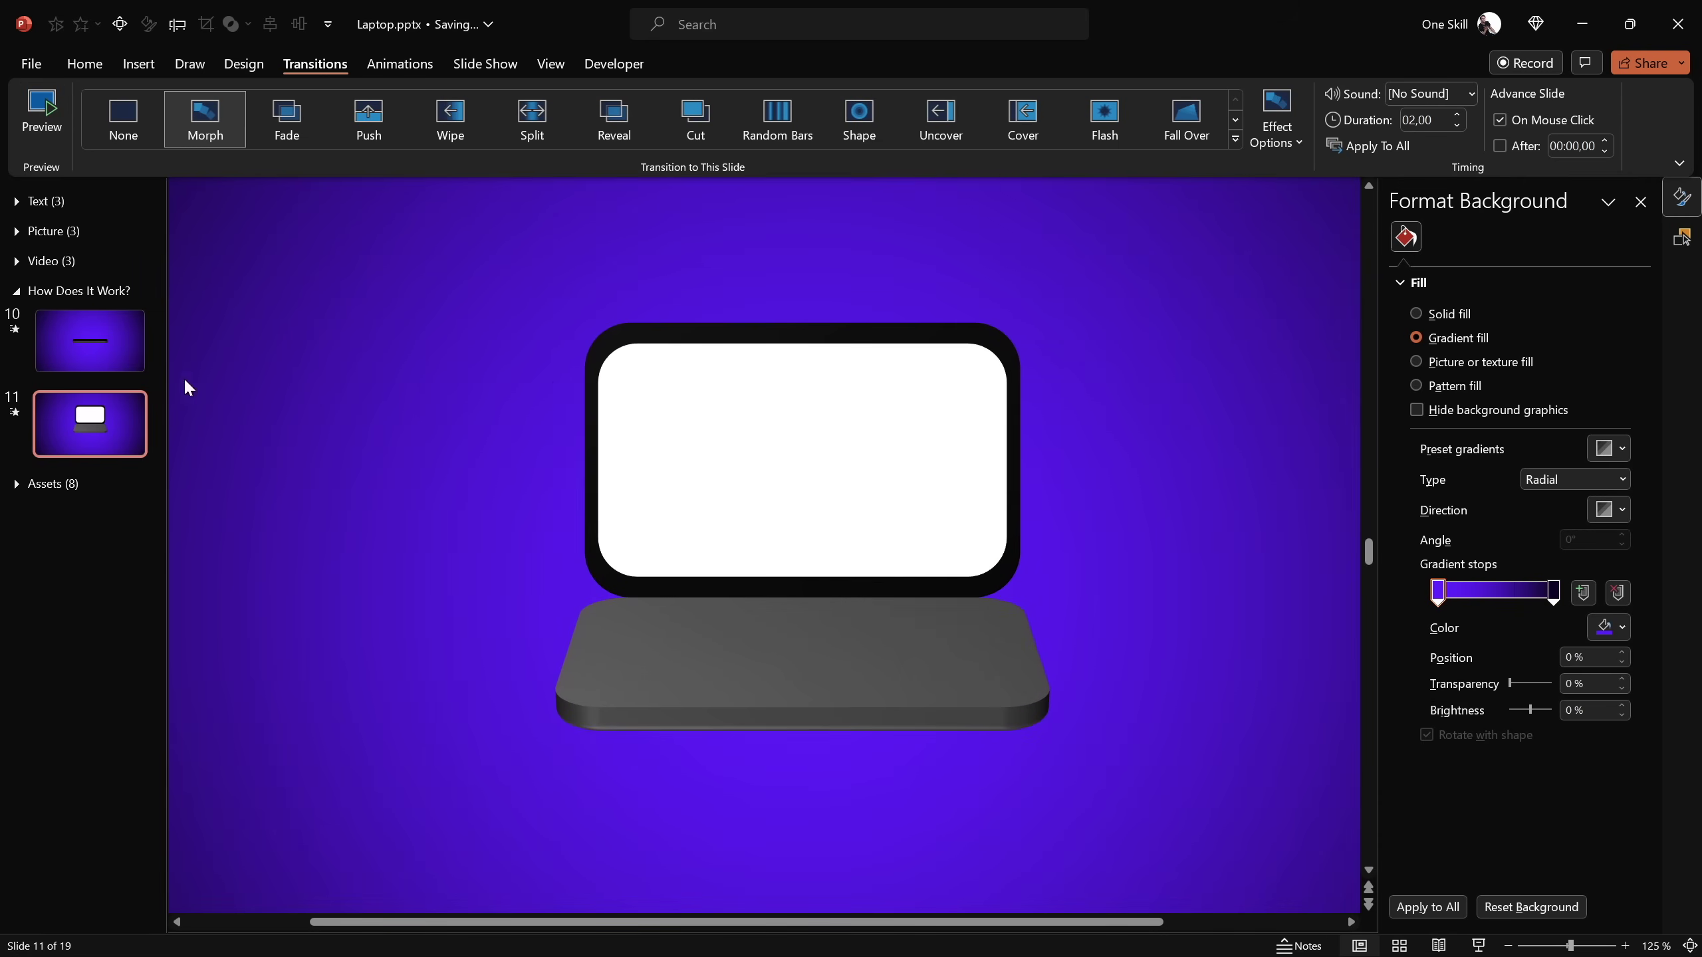
{"action": "left_click", "coordinate": [99, 347]}
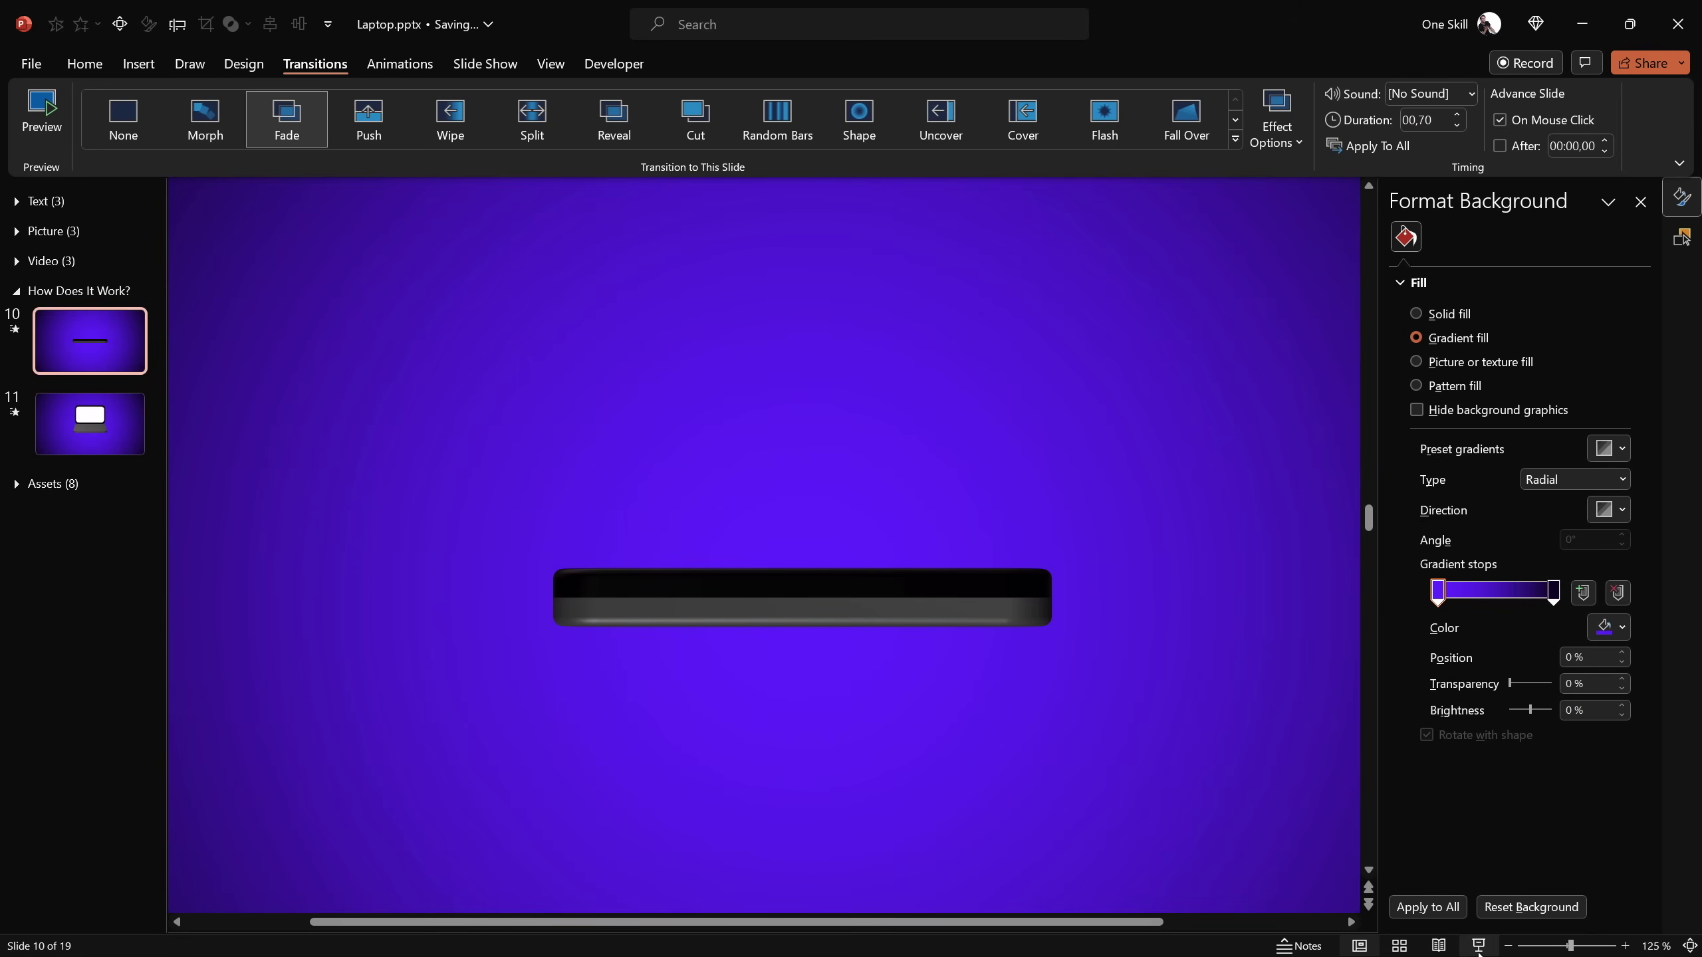
{"action": "left_click", "coordinate": [1478, 945]}
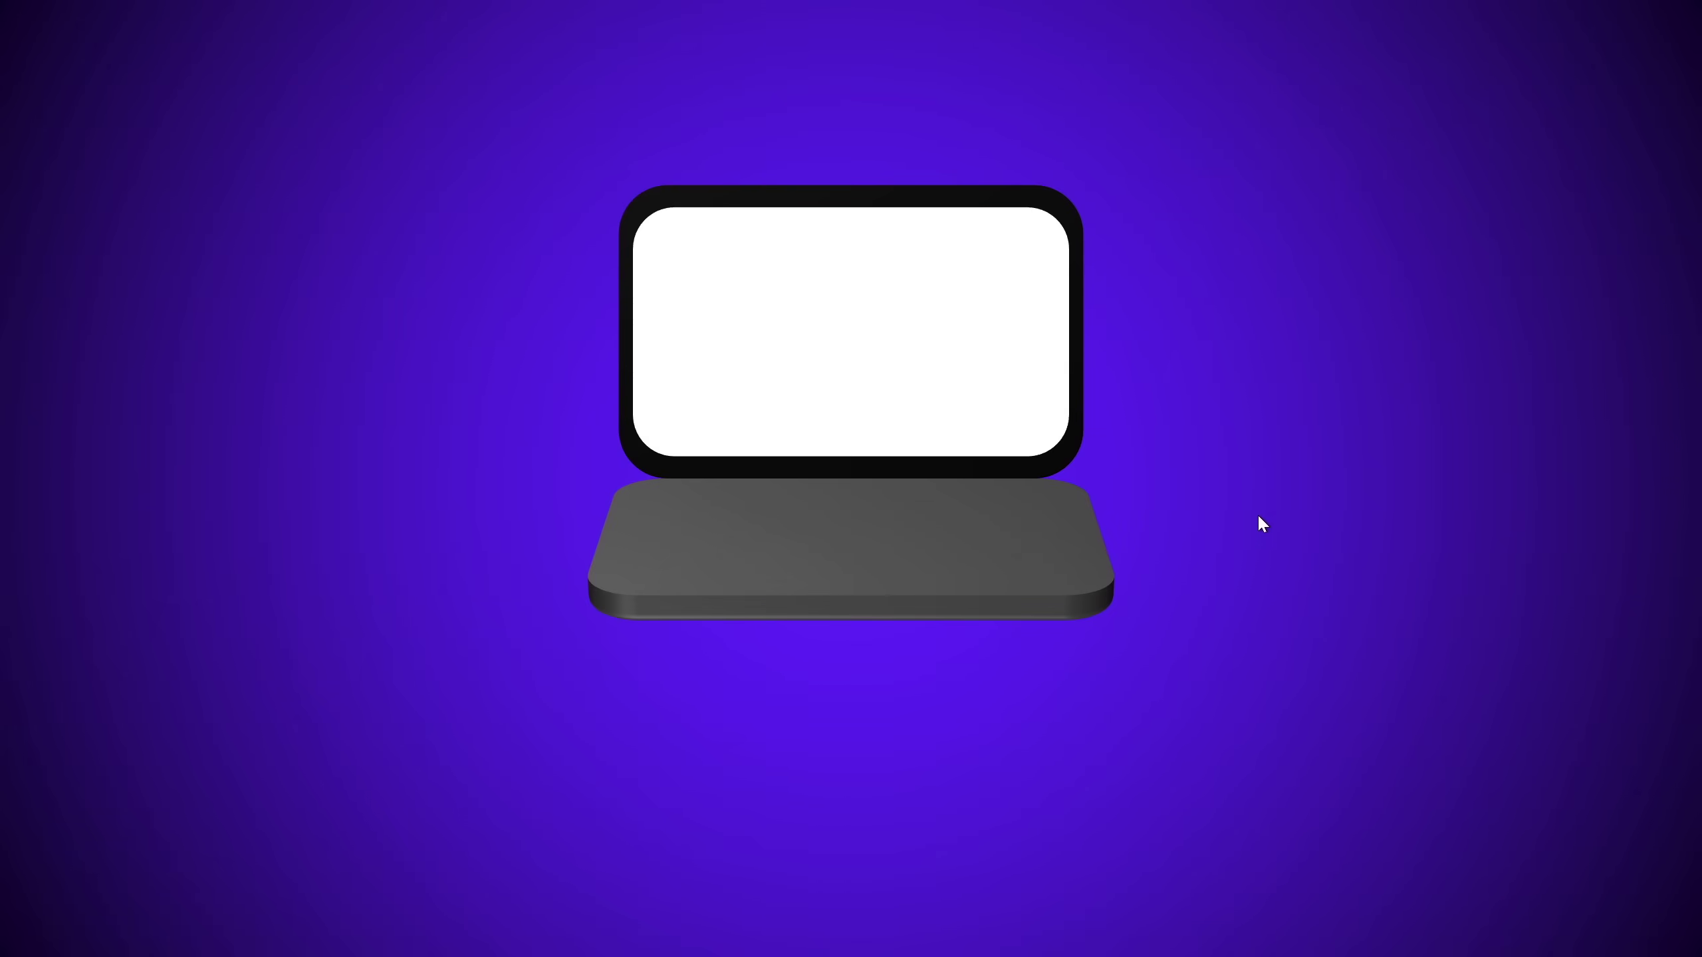
{"action": "left_click", "coordinate": [1227, 507]}
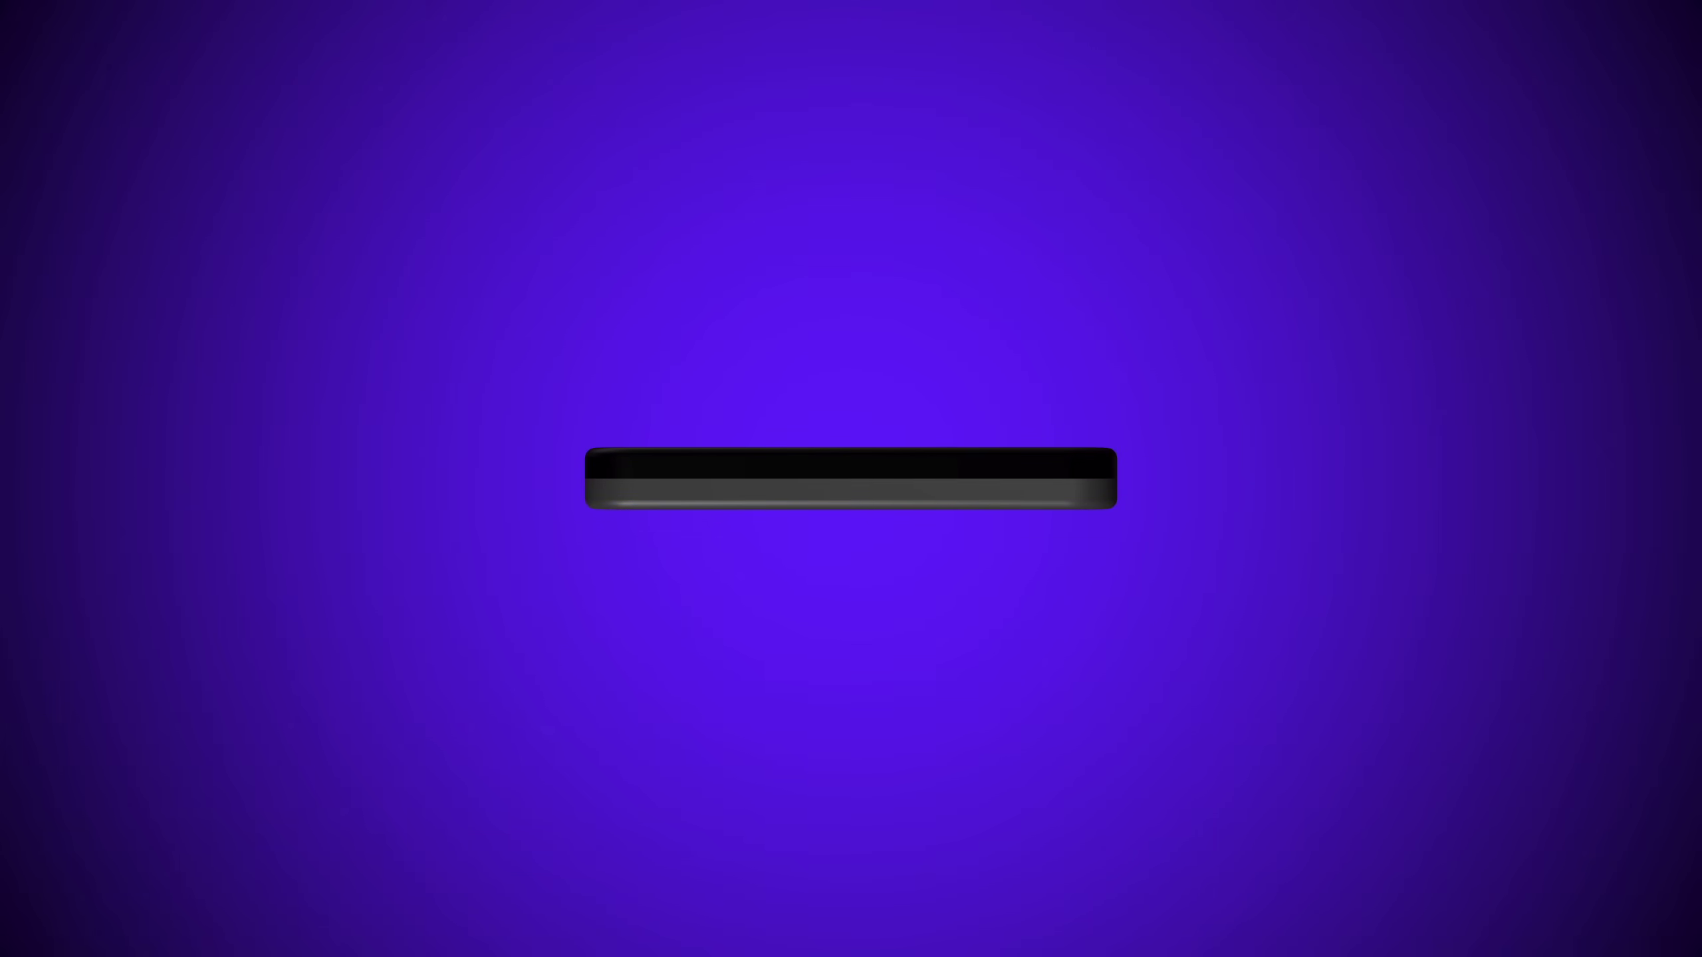
{"action": "left_click", "coordinate": [1198, 489]}
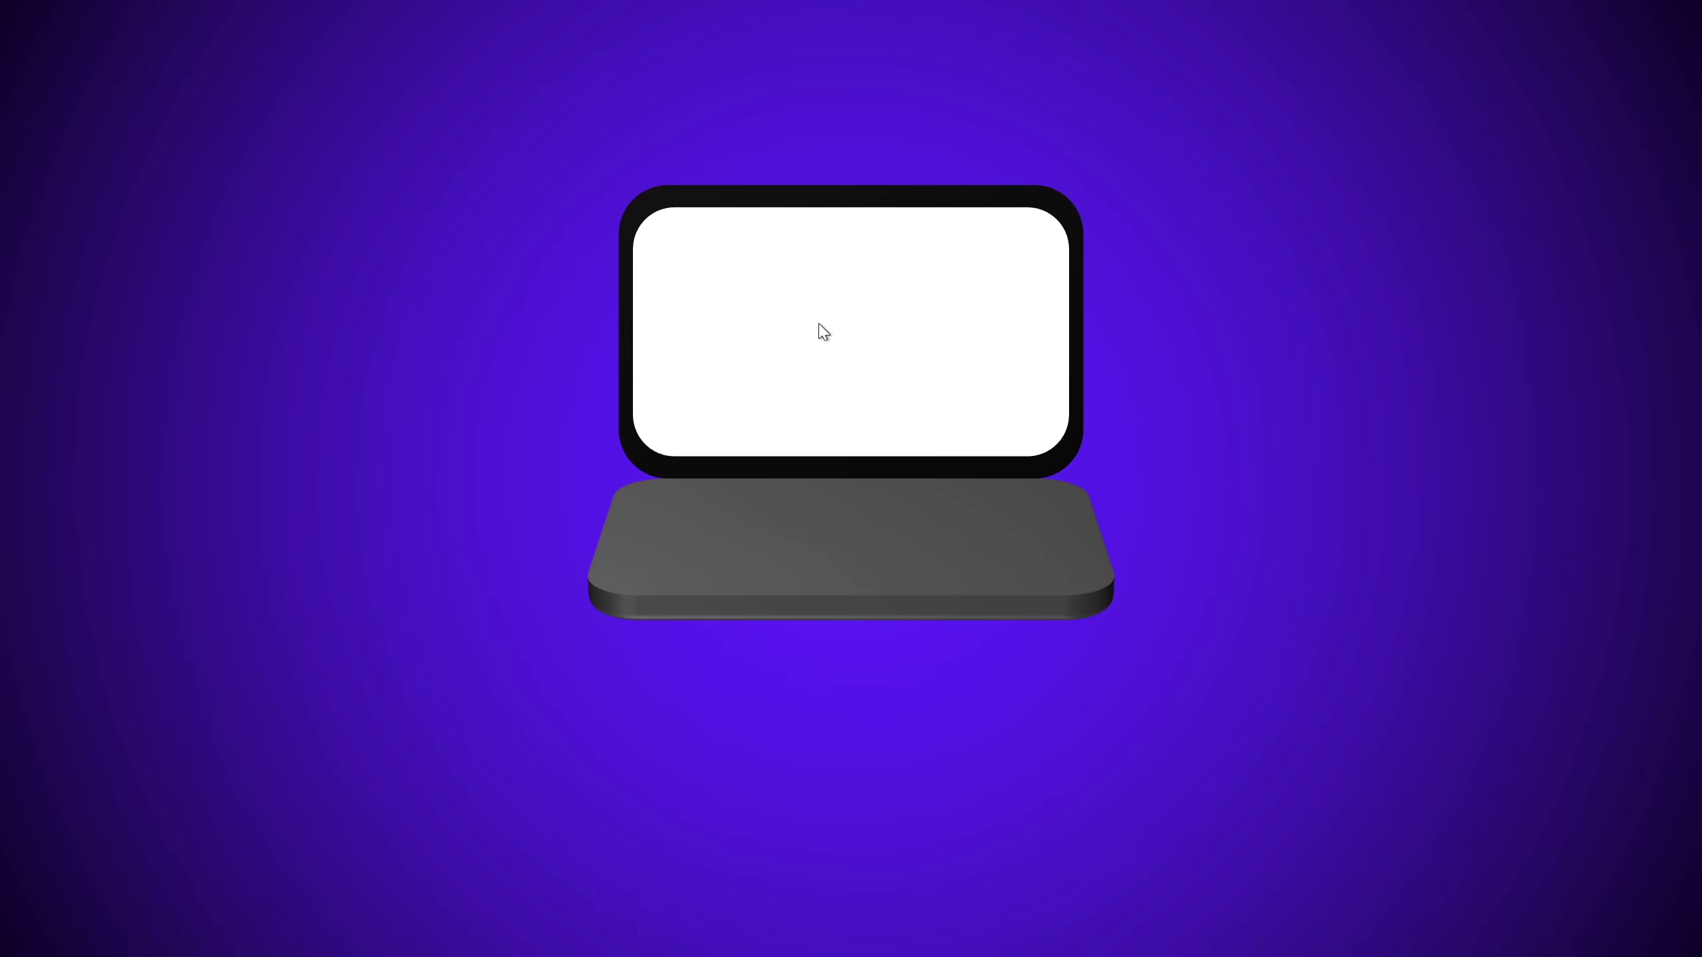
{"action": "key", "text": "Escape"}
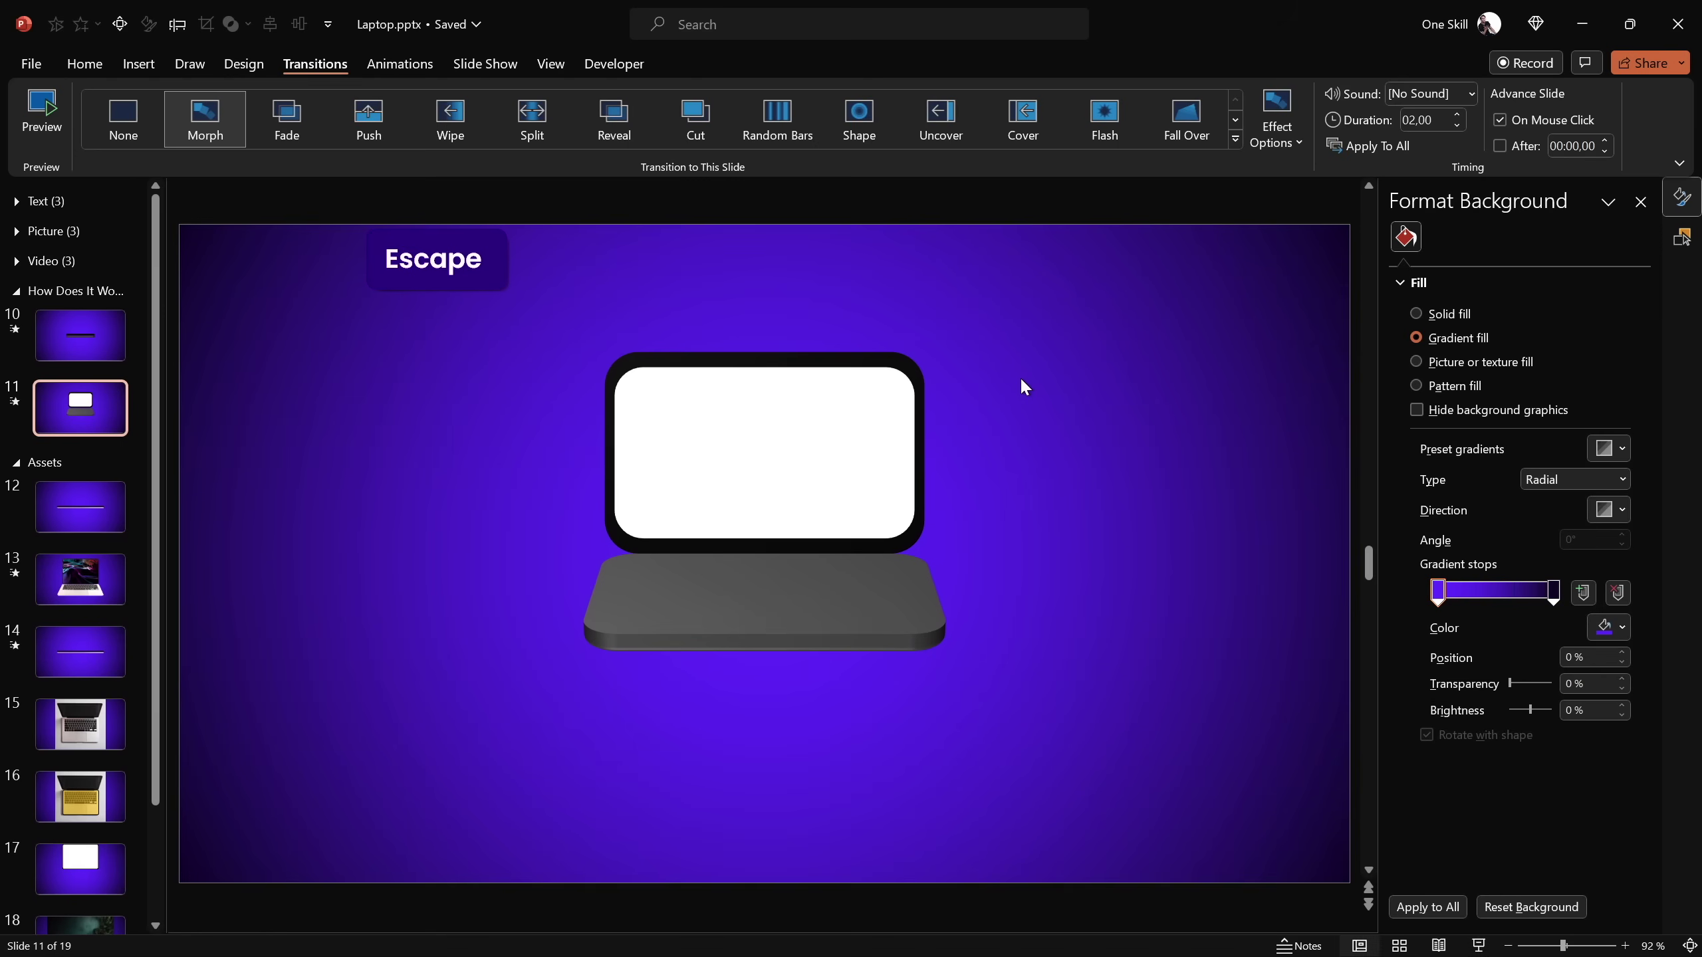
Add an empty slide after slide 11 and copy the top-view laptop photo from the Assets section onto it
{"action": "left_click", "coordinate": [80, 442]}
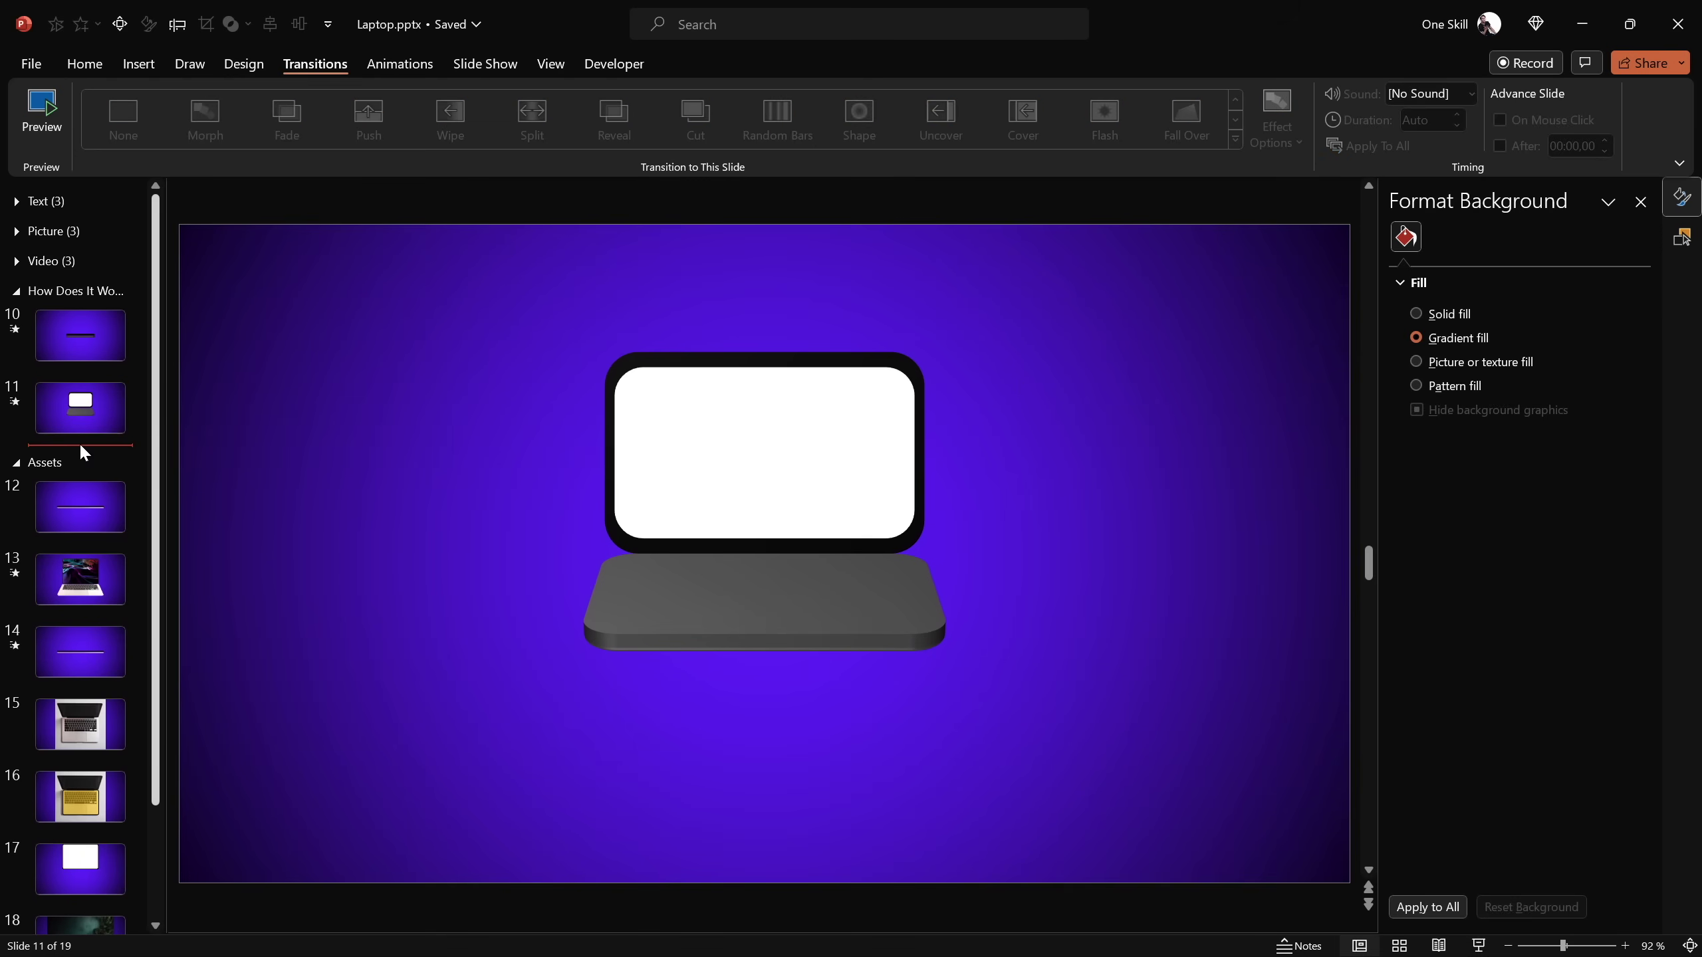
{"action": "key", "text": "ctrl+v"}
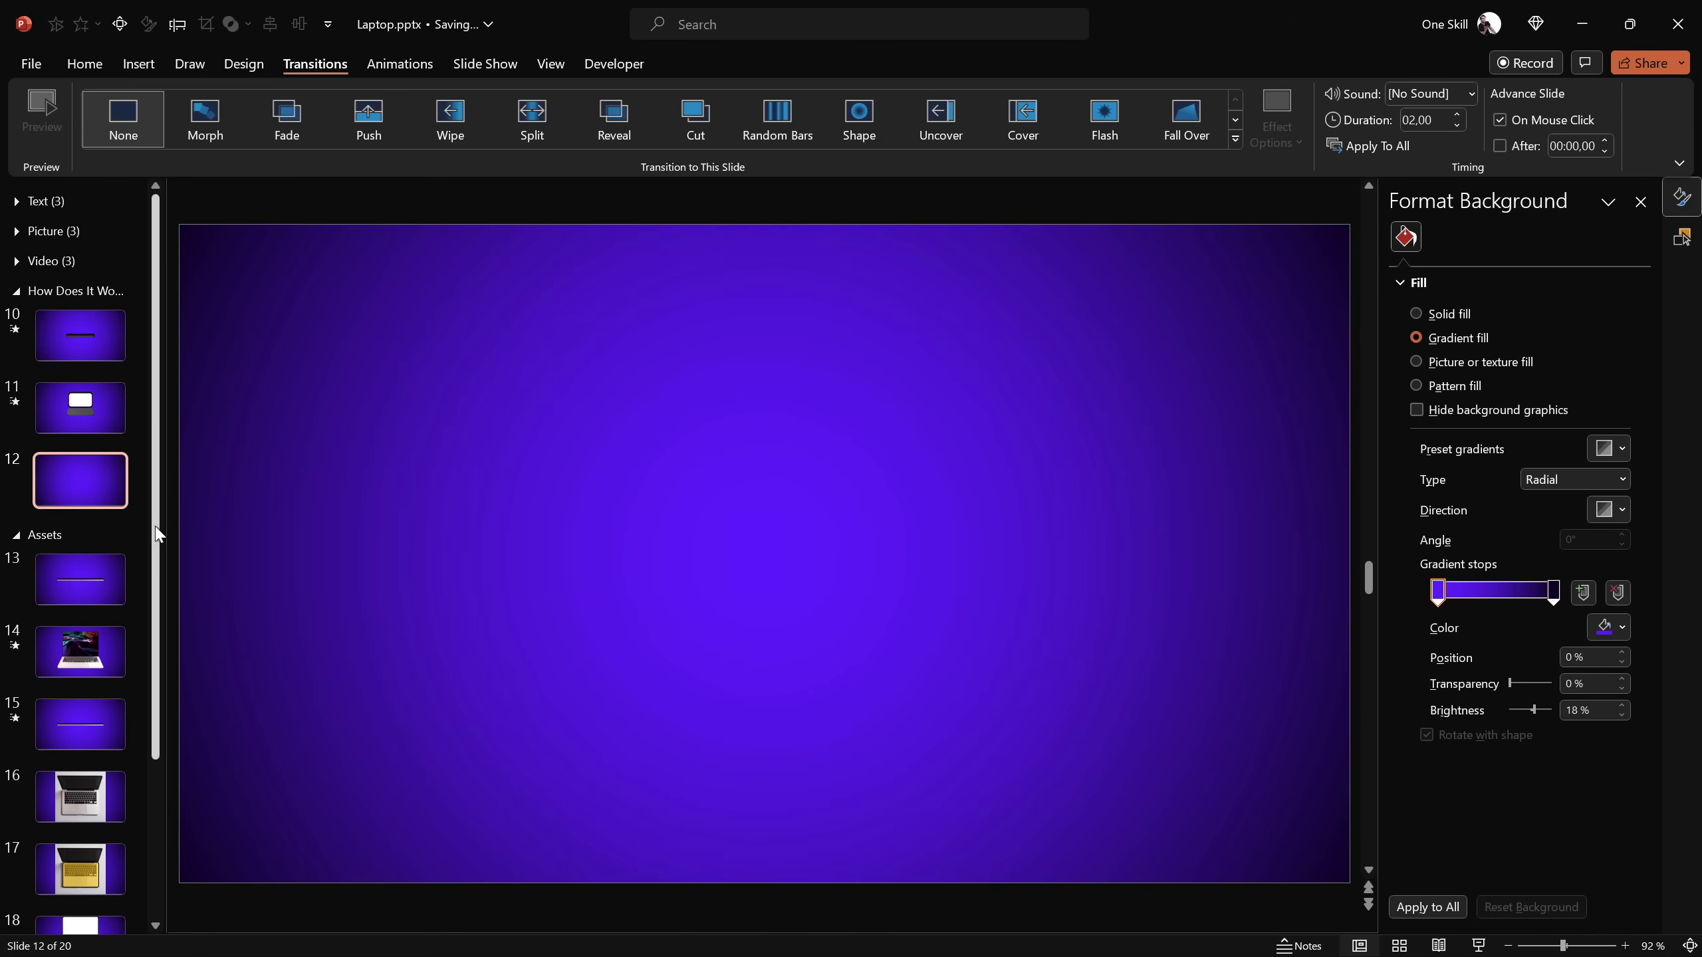
{"action": "scroll", "coordinate": [120, 576], "scroll_direction": "down", "scroll_amount": 3}
{"action": "left_click", "coordinate": [117, 601]}
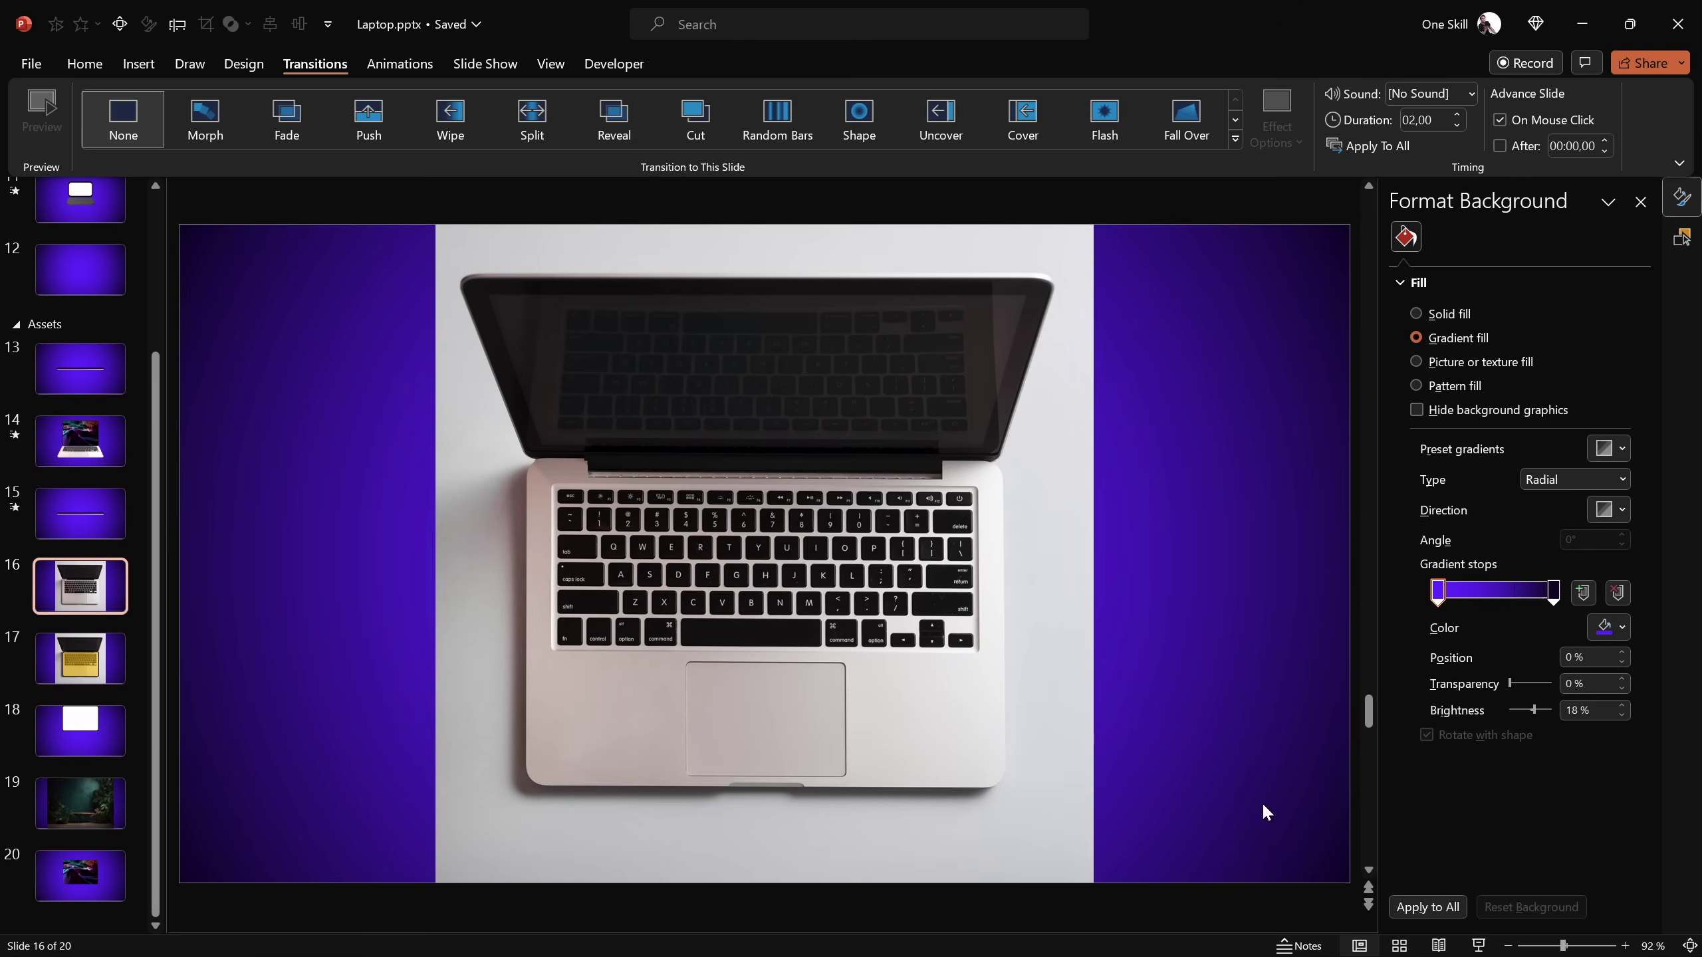
{"action": "left_click", "coordinate": [1289, 946]}
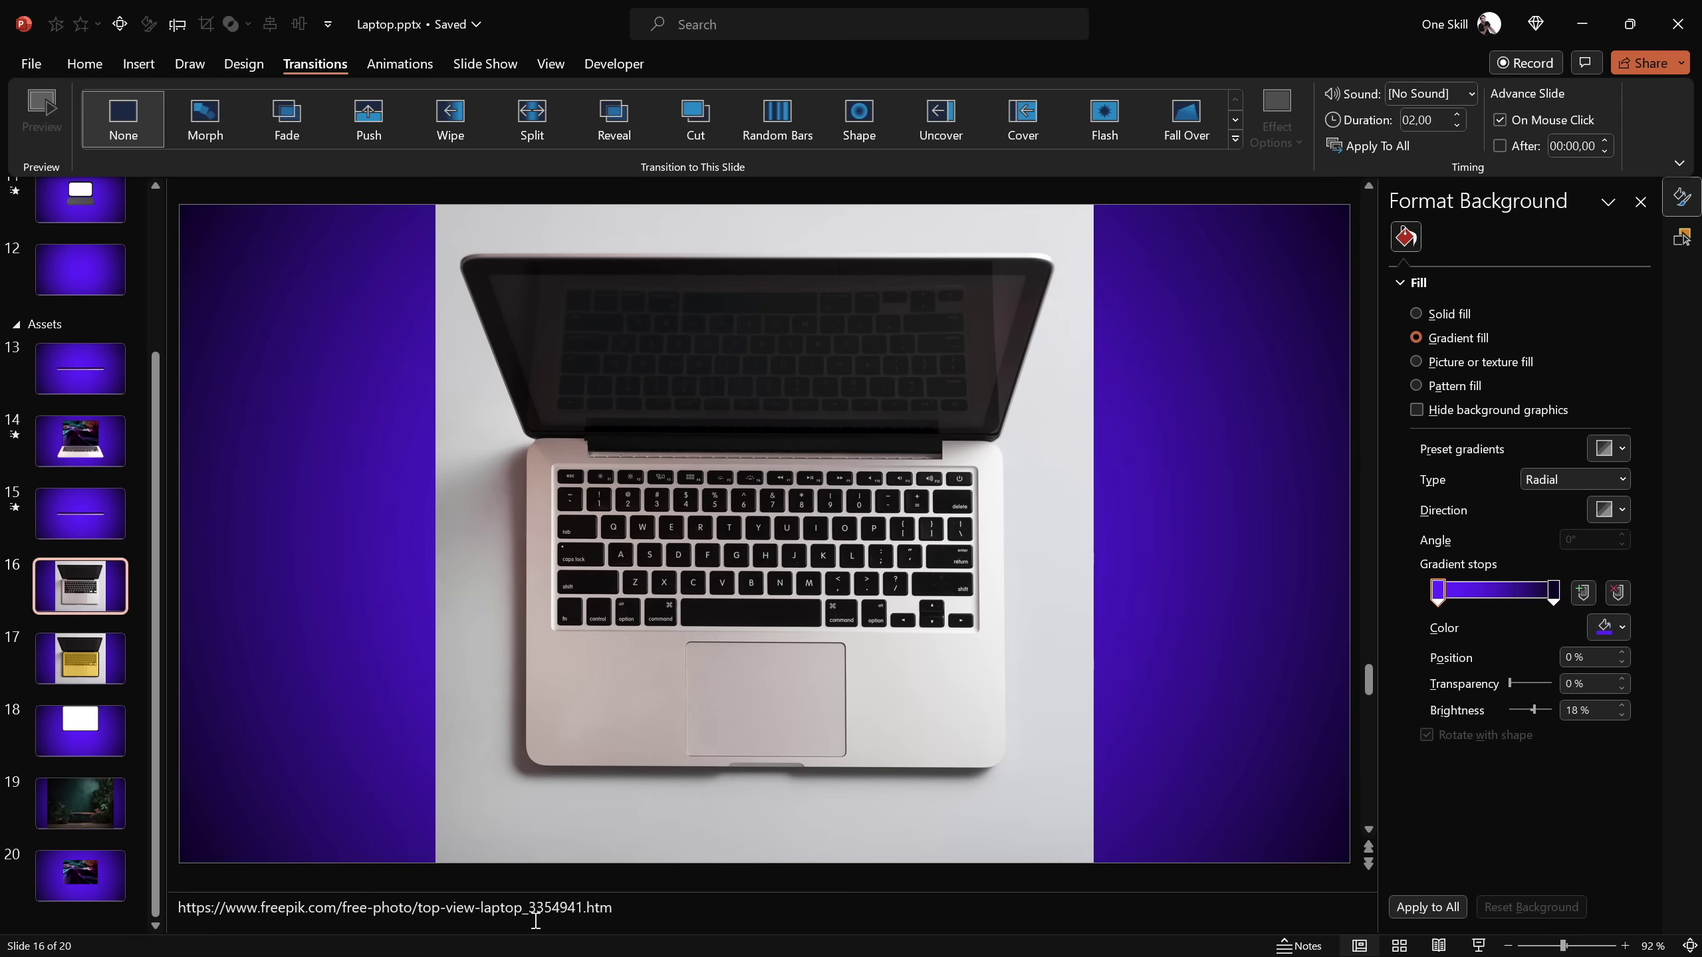
{"action": "left_click", "coordinate": [660, 514]}
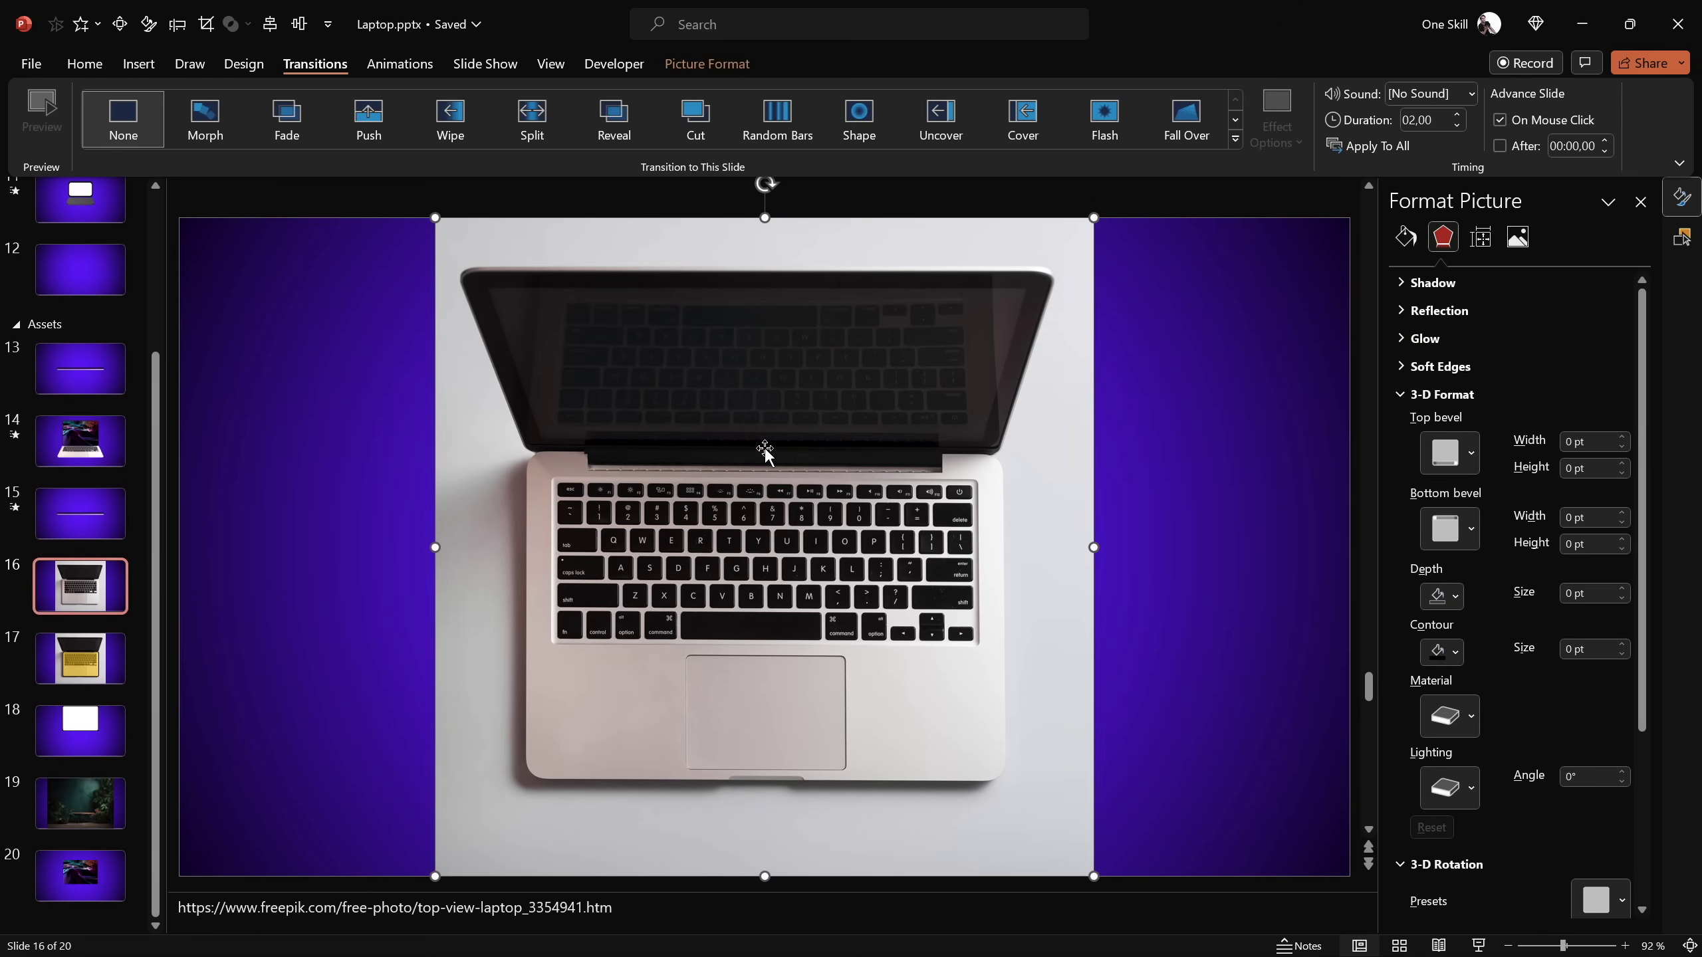
{"action": "key", "text": "ctrl+c"}
{"action": "left_click", "coordinate": [80, 269]}
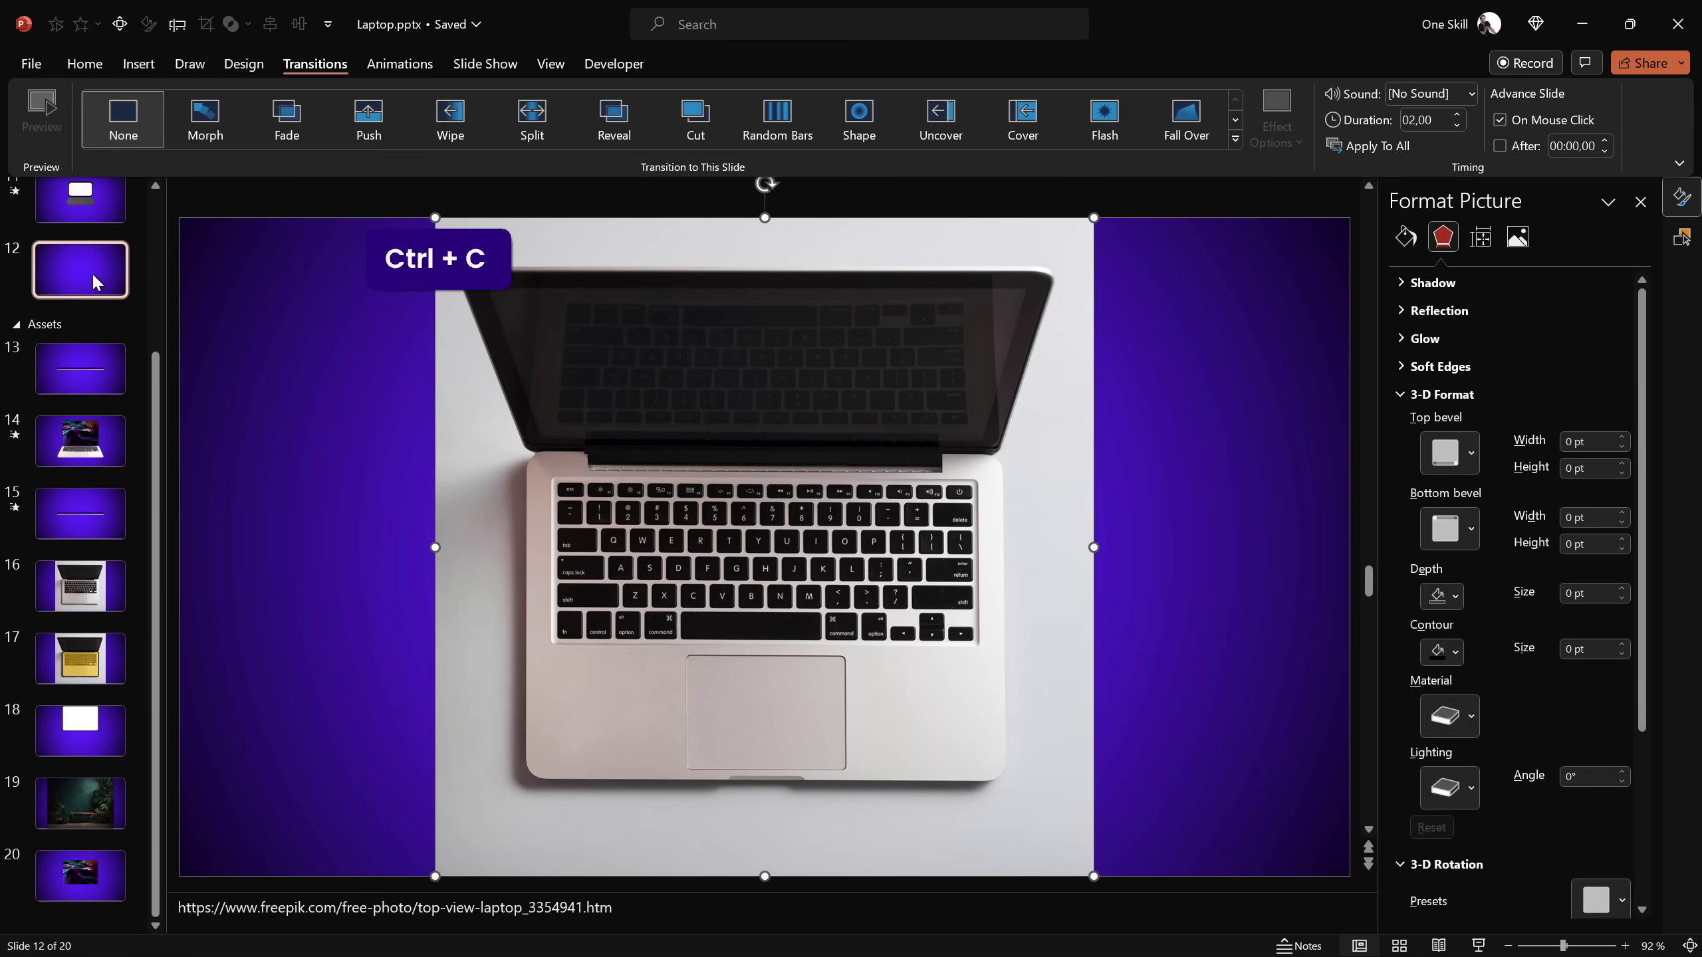
{"action": "key", "text": "ctrl+v"}
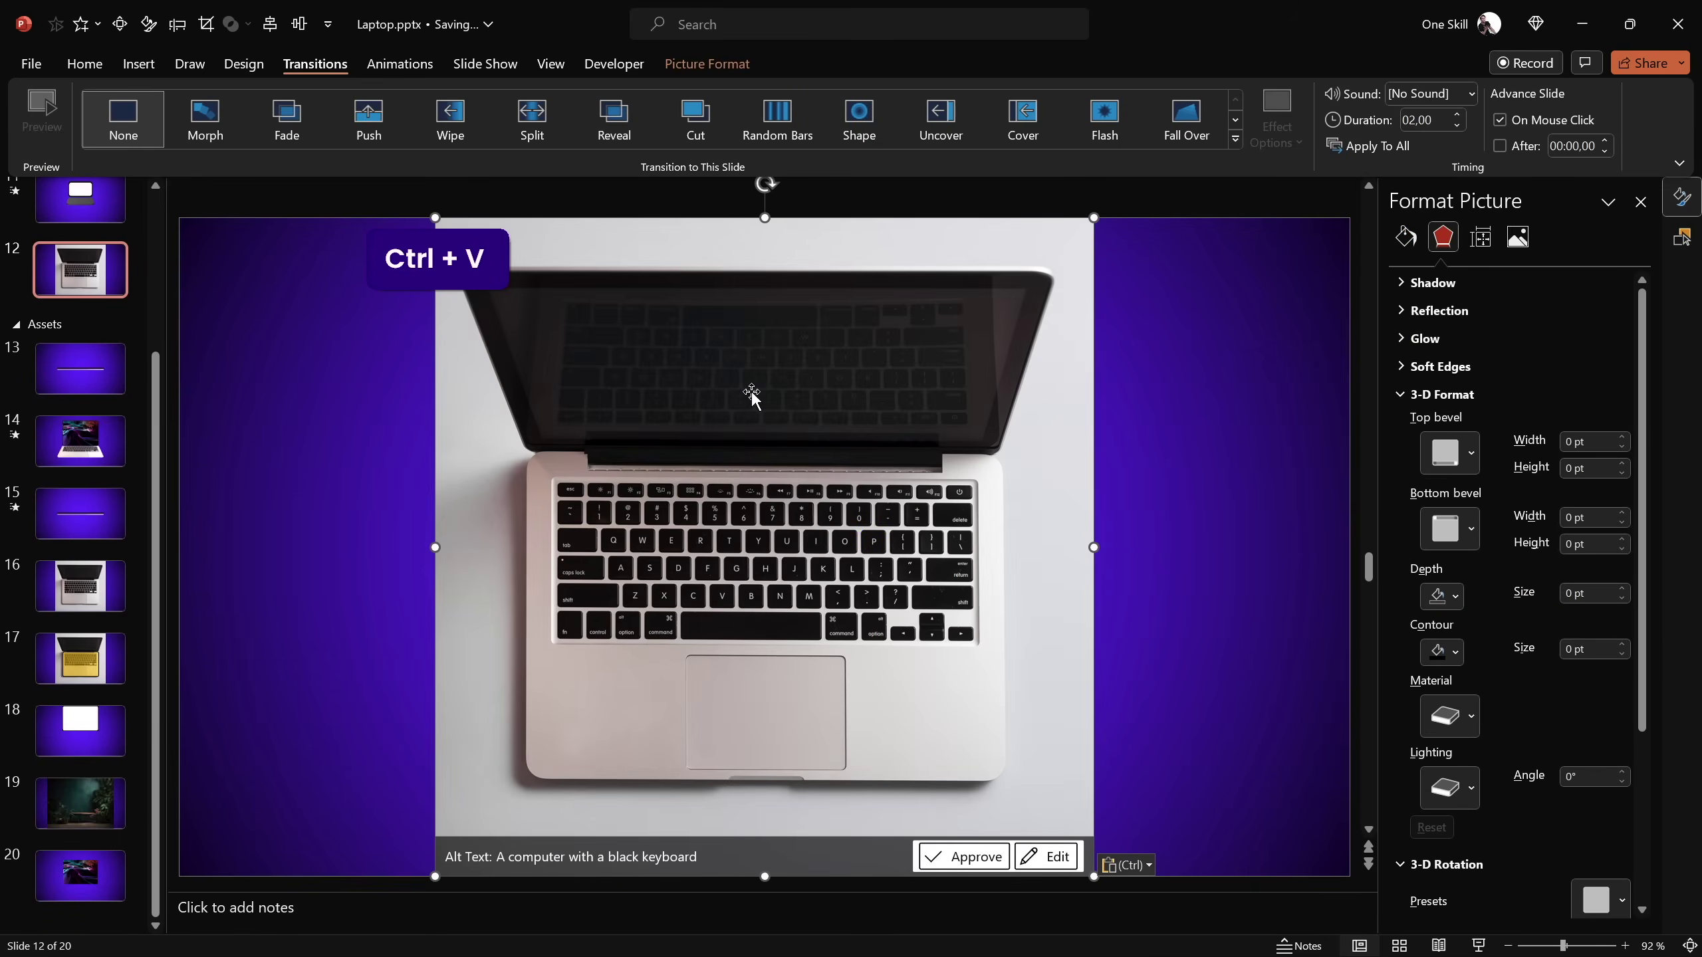
{"action": "left_click", "coordinate": [1207, 406]}
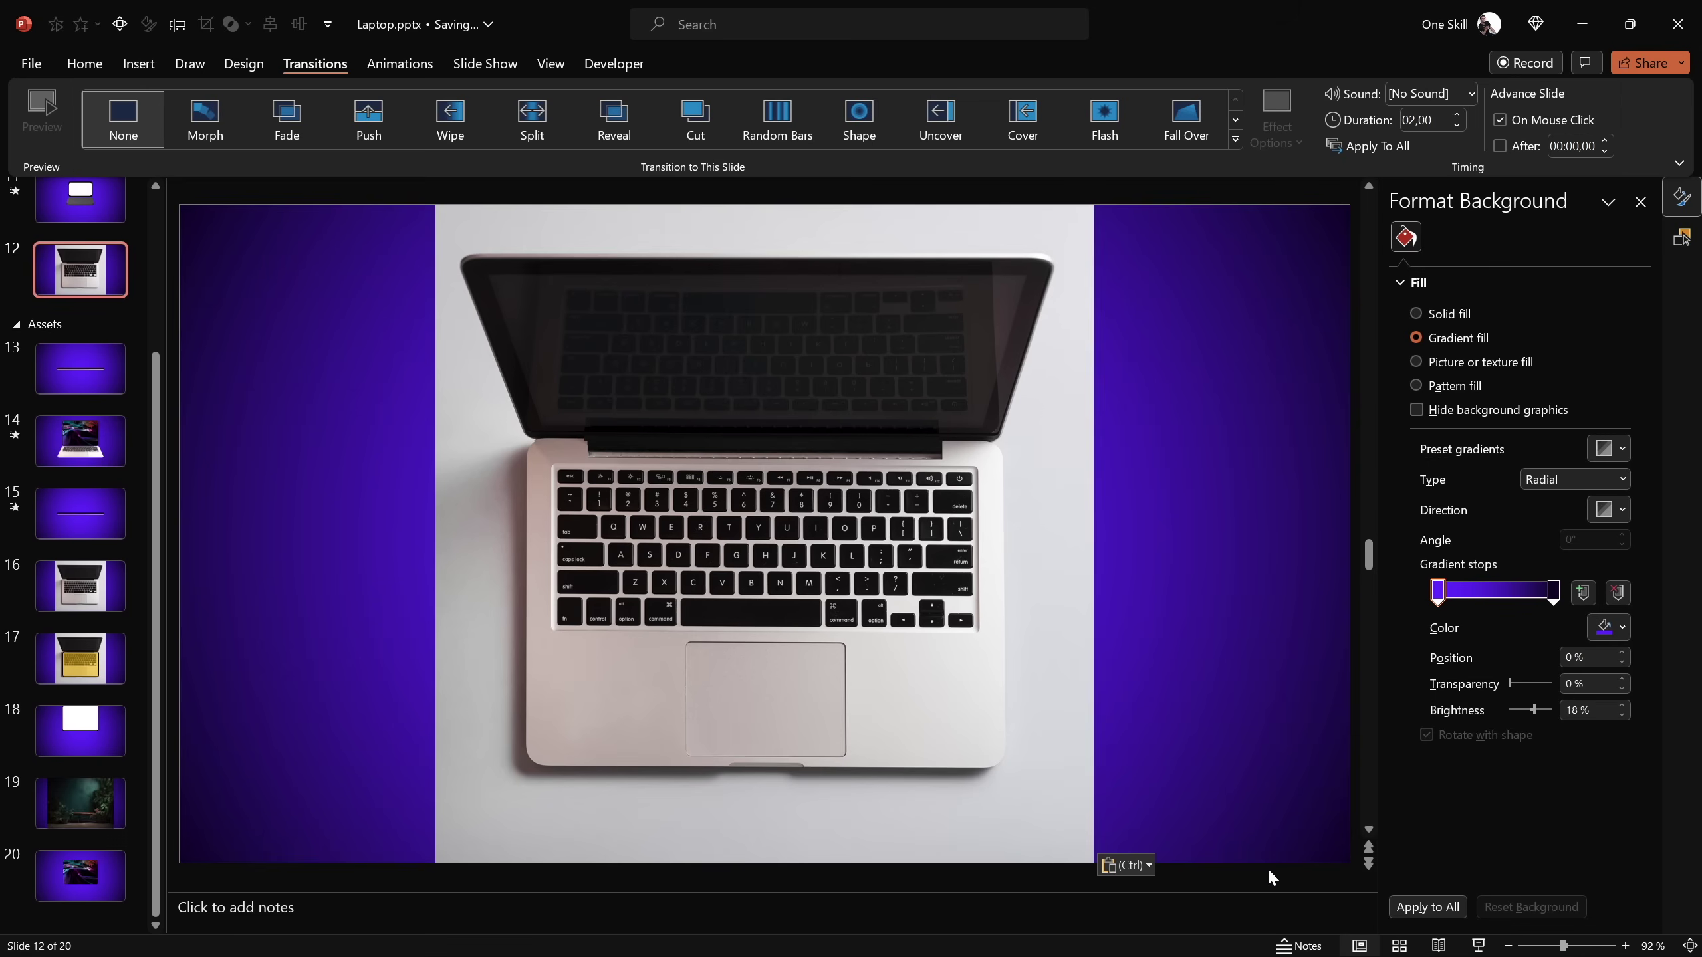
{"action": "left_click", "coordinate": [1299, 946]}
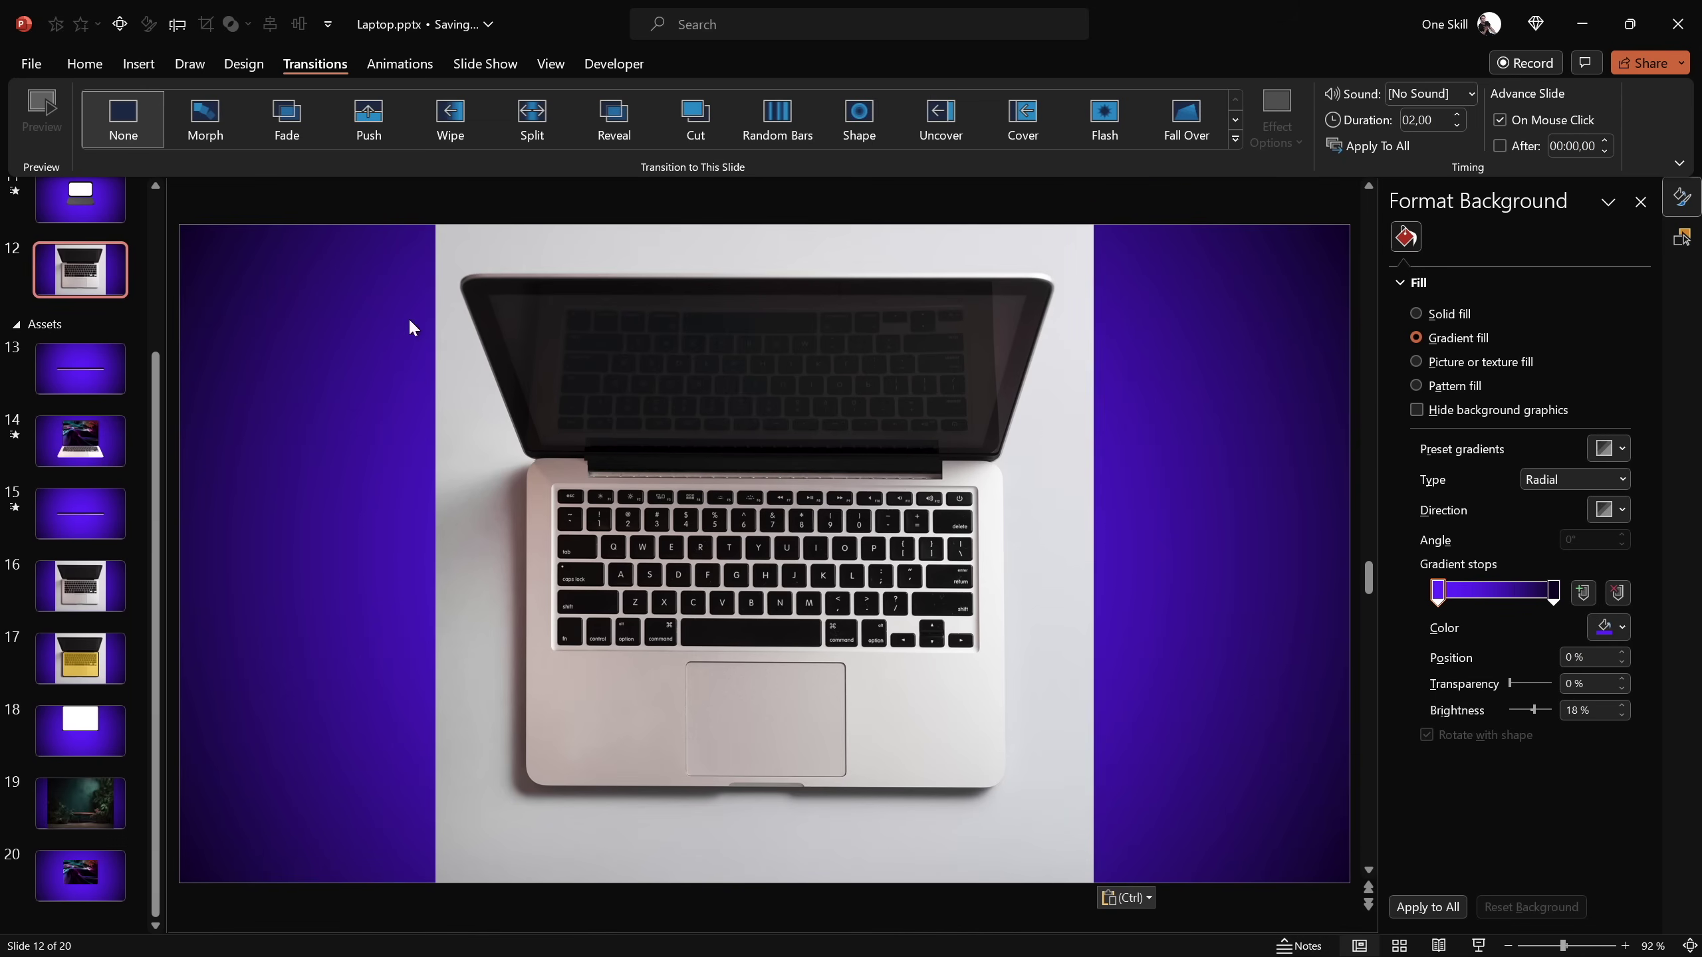
Draw a rounded rectangle about 12.62 cm wide and 9.26 cm high over the keyboard base in the laptop photo
{"action": "left_click", "coordinate": [139, 70]}
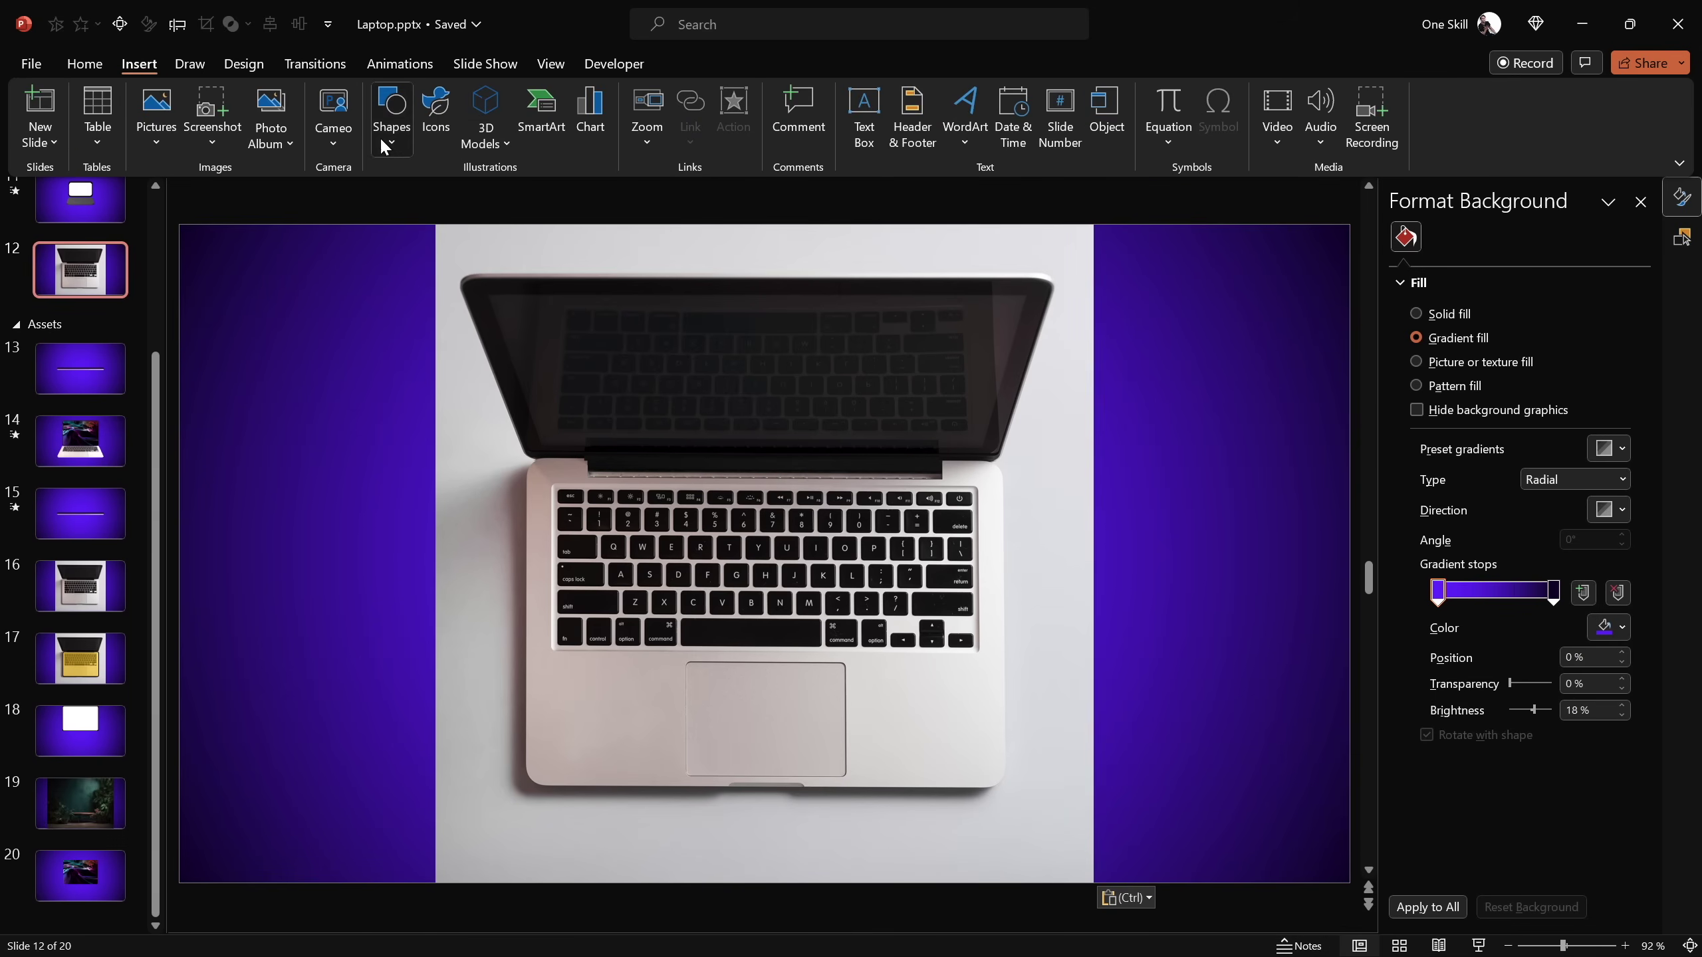
{"action": "left_click", "coordinate": [386, 136]}
{"action": "left_click", "coordinate": [482, 197]}
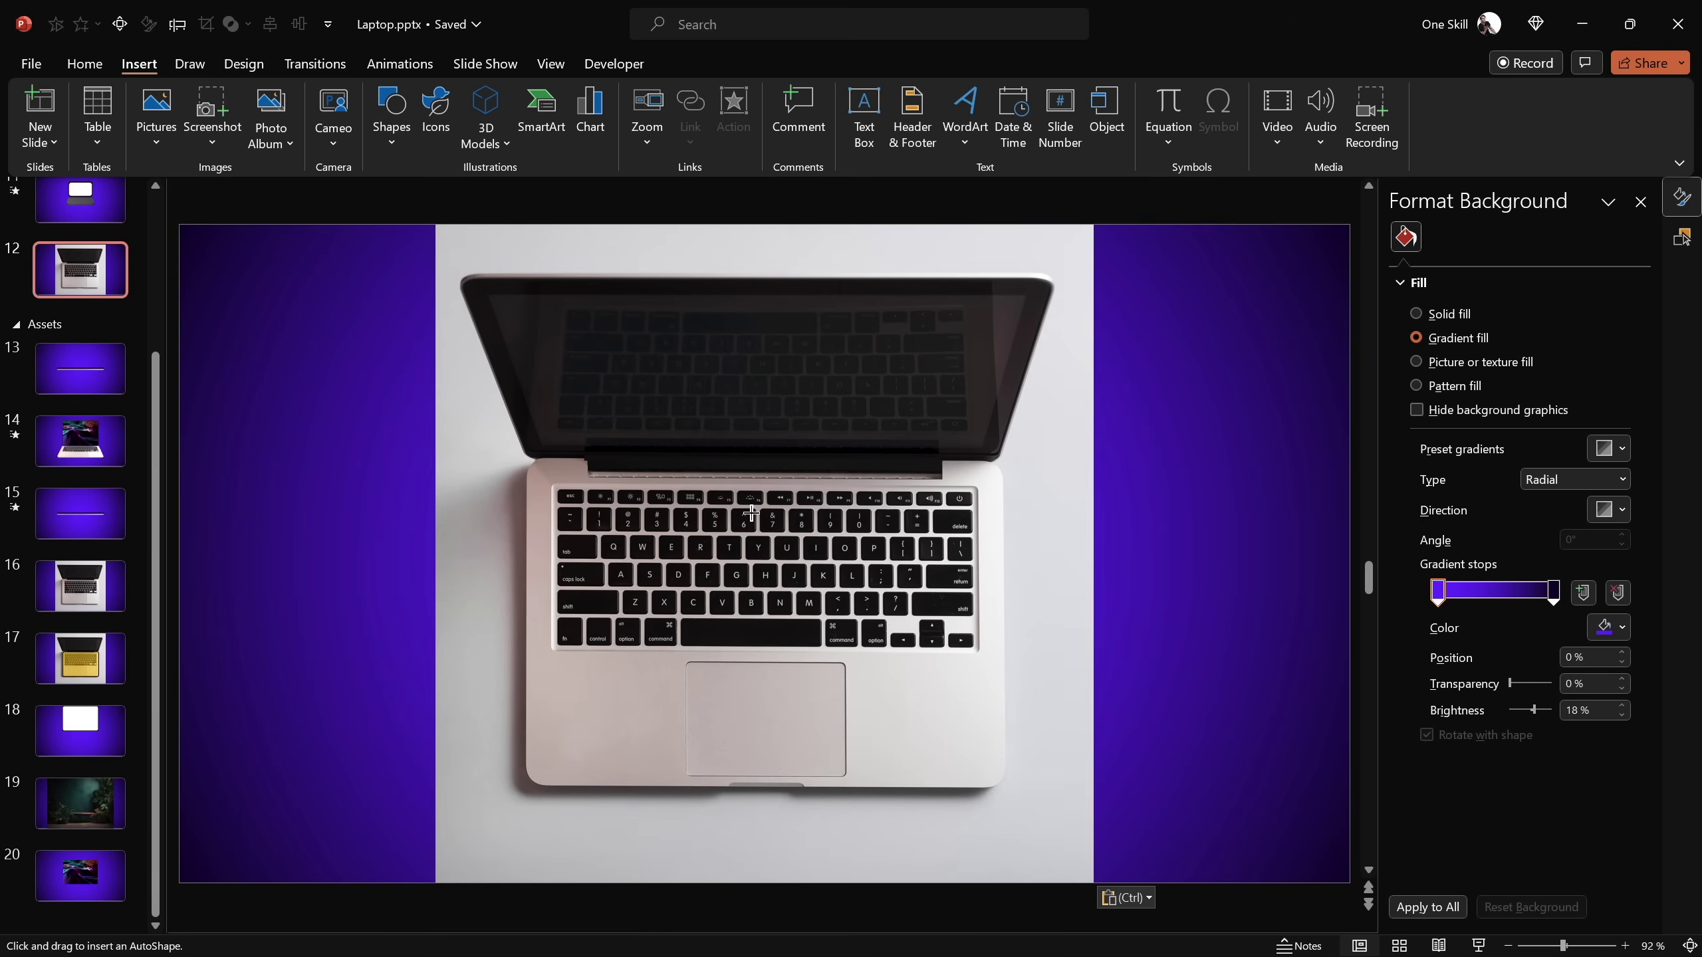
{"action": "left_click_drag", "start_coordinate": [534, 467], "coordinate": [971, 787]}
{"action": "left_click_drag", "start_coordinate": [971, 626], "coordinate": [999, 627]}
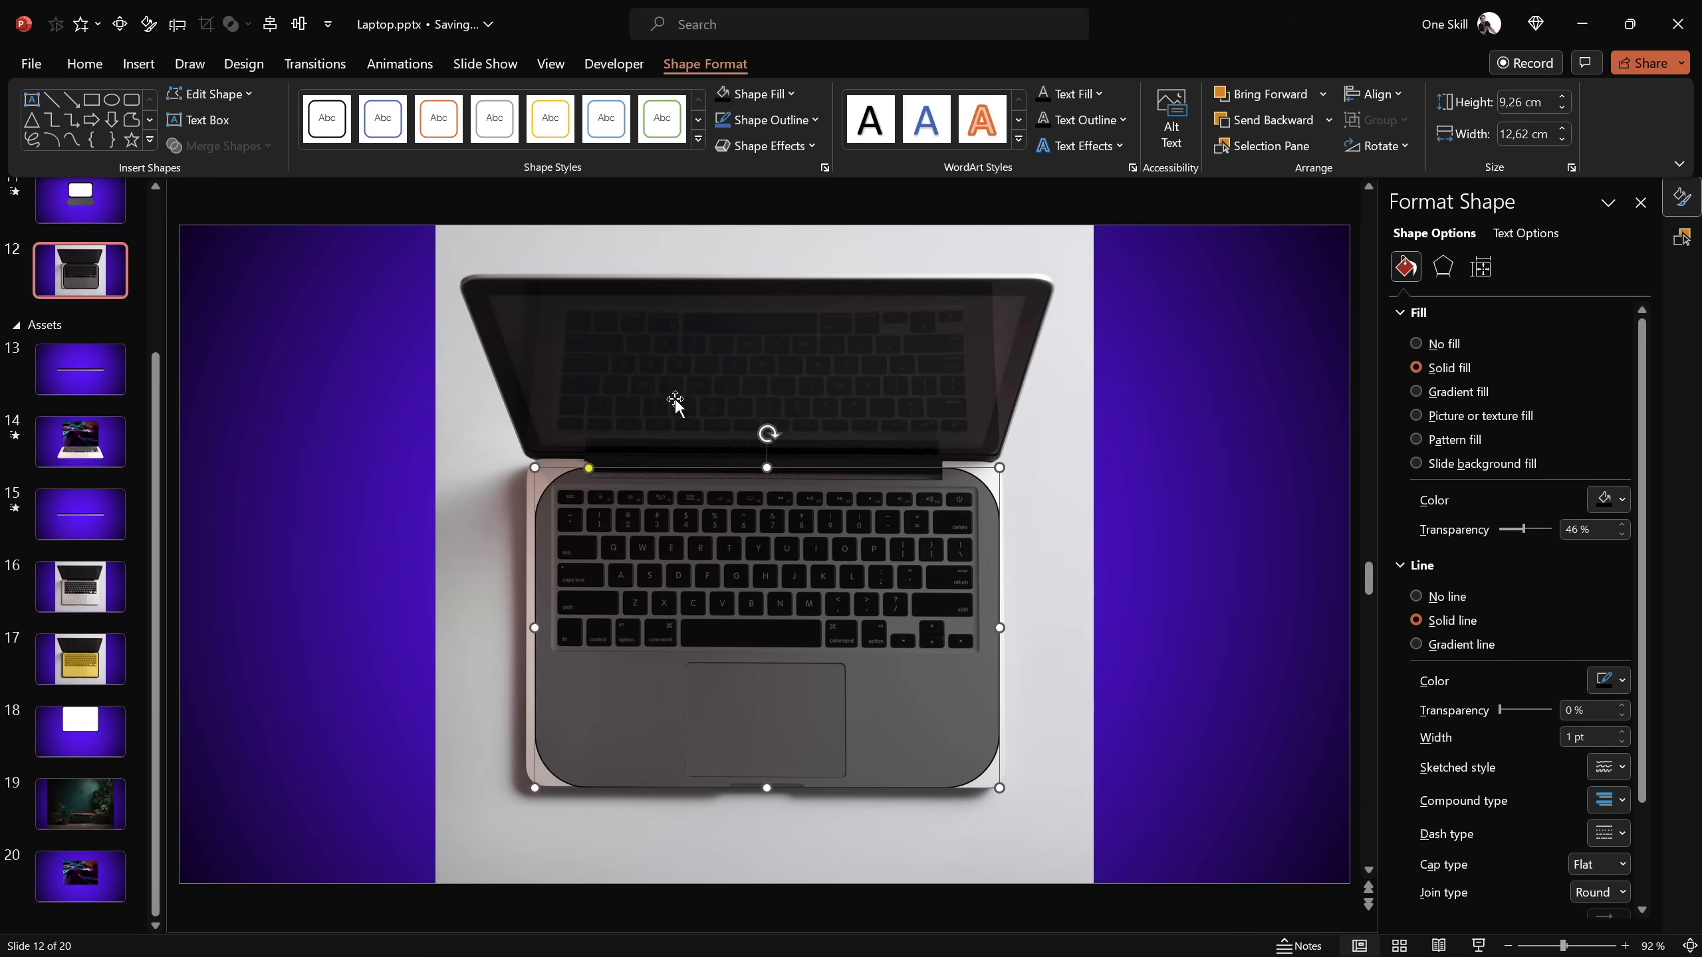
Try to cut out the keyboard base by intersecting the laptop photo with the rounded rectangle, and undo the merge
{"action": "left_click", "coordinate": [563, 430]}
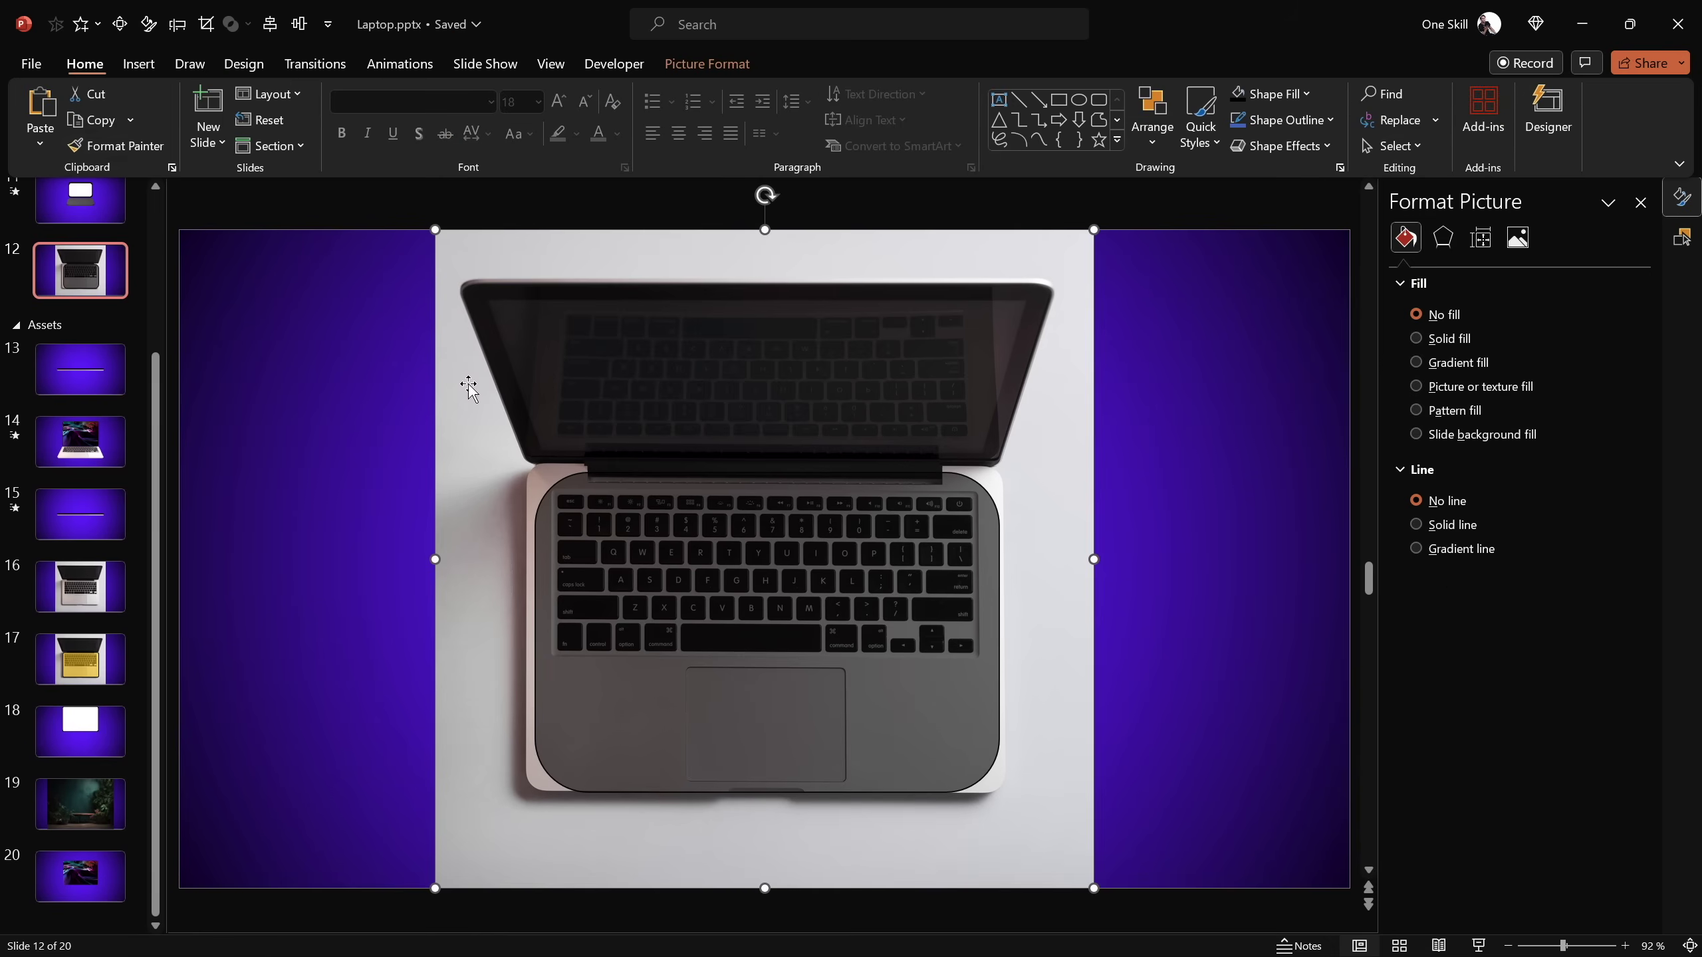
{"action": "left_click", "coordinate": [655, 581], "text": "shift"}
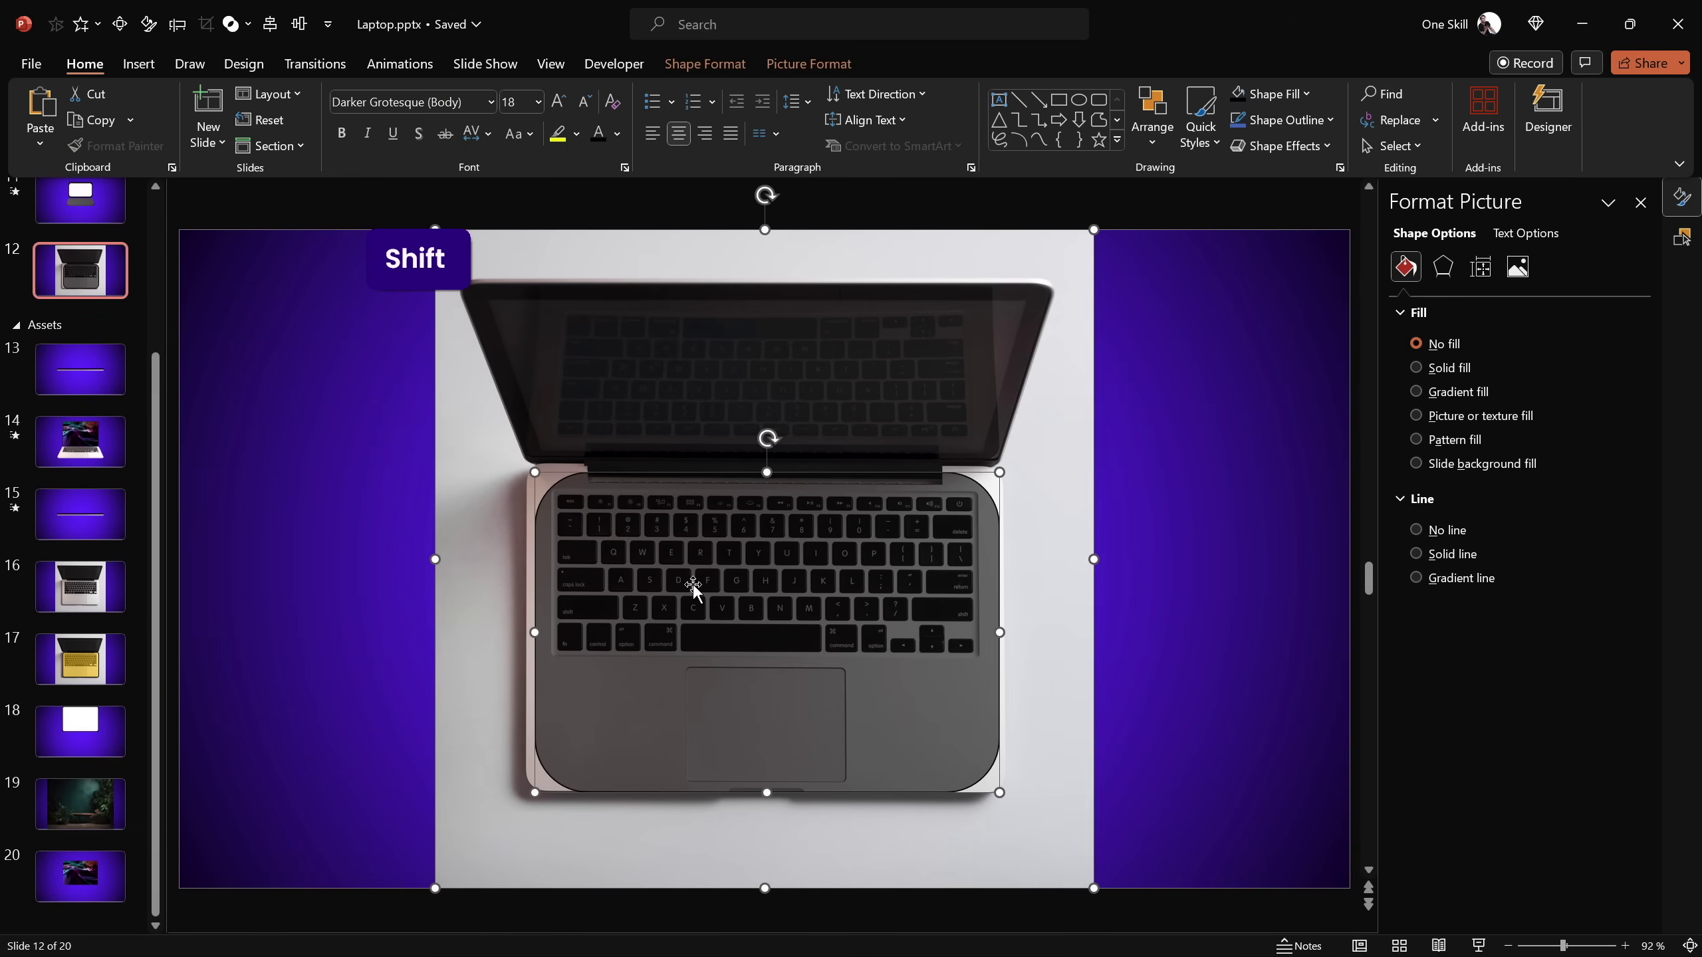
{"action": "left_click", "coordinate": [705, 64]}
{"action": "left_click", "coordinate": [221, 145]}
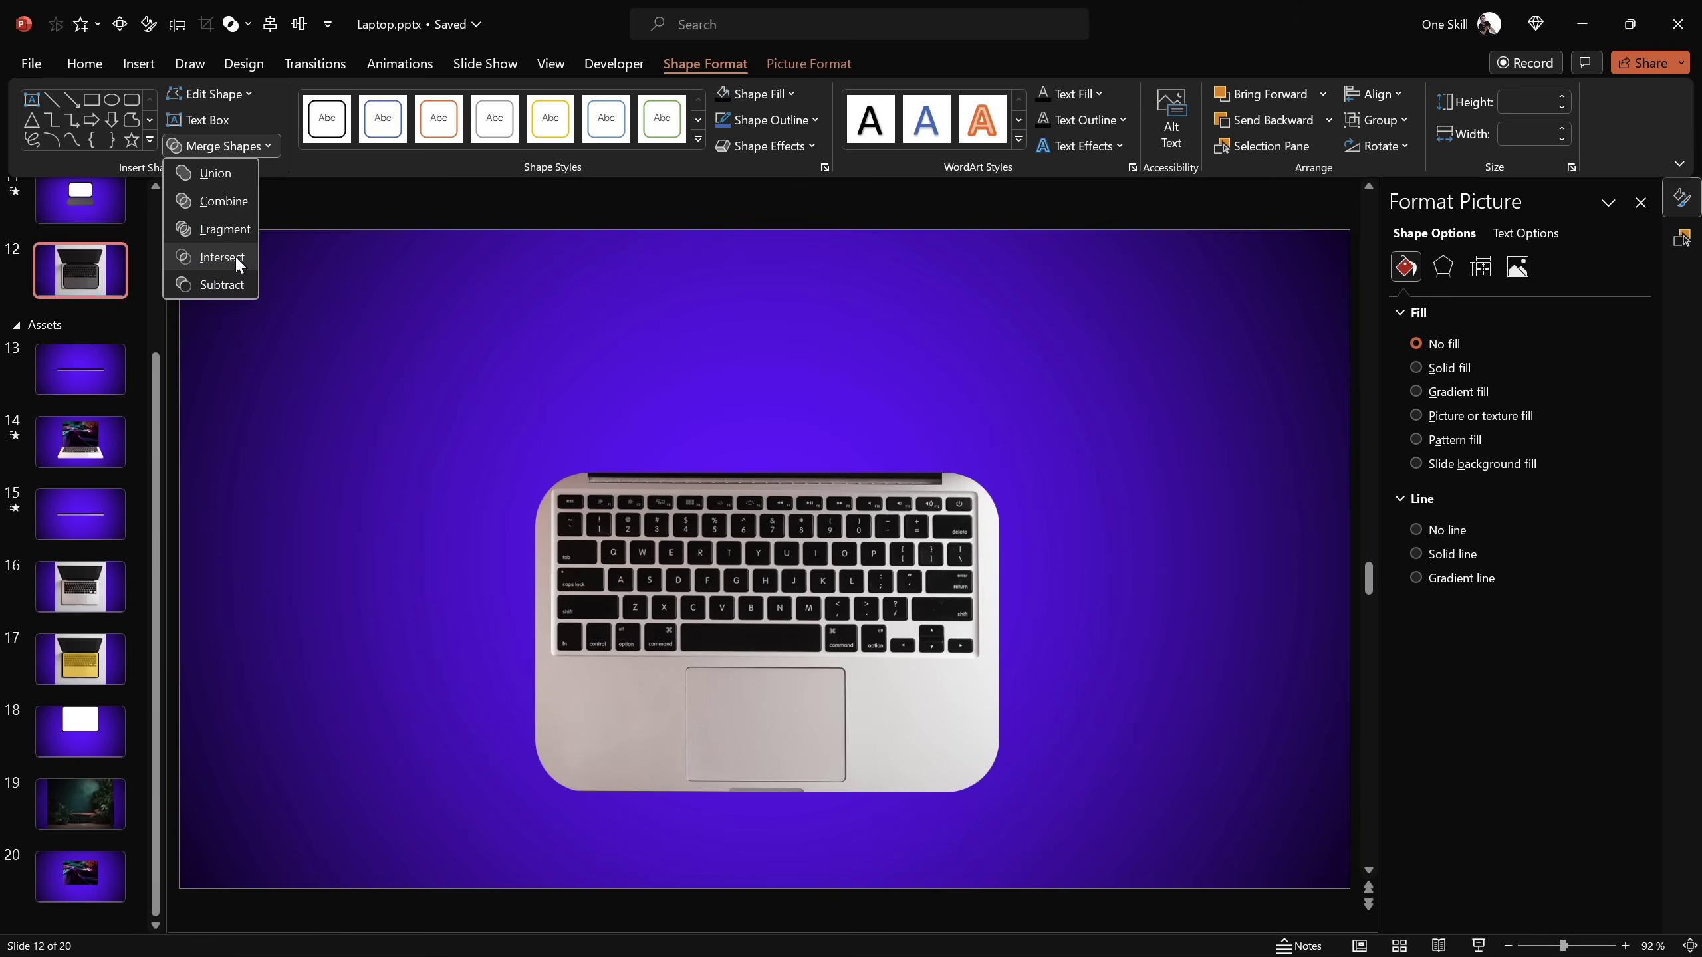
{"action": "left_click", "coordinate": [234, 257]}
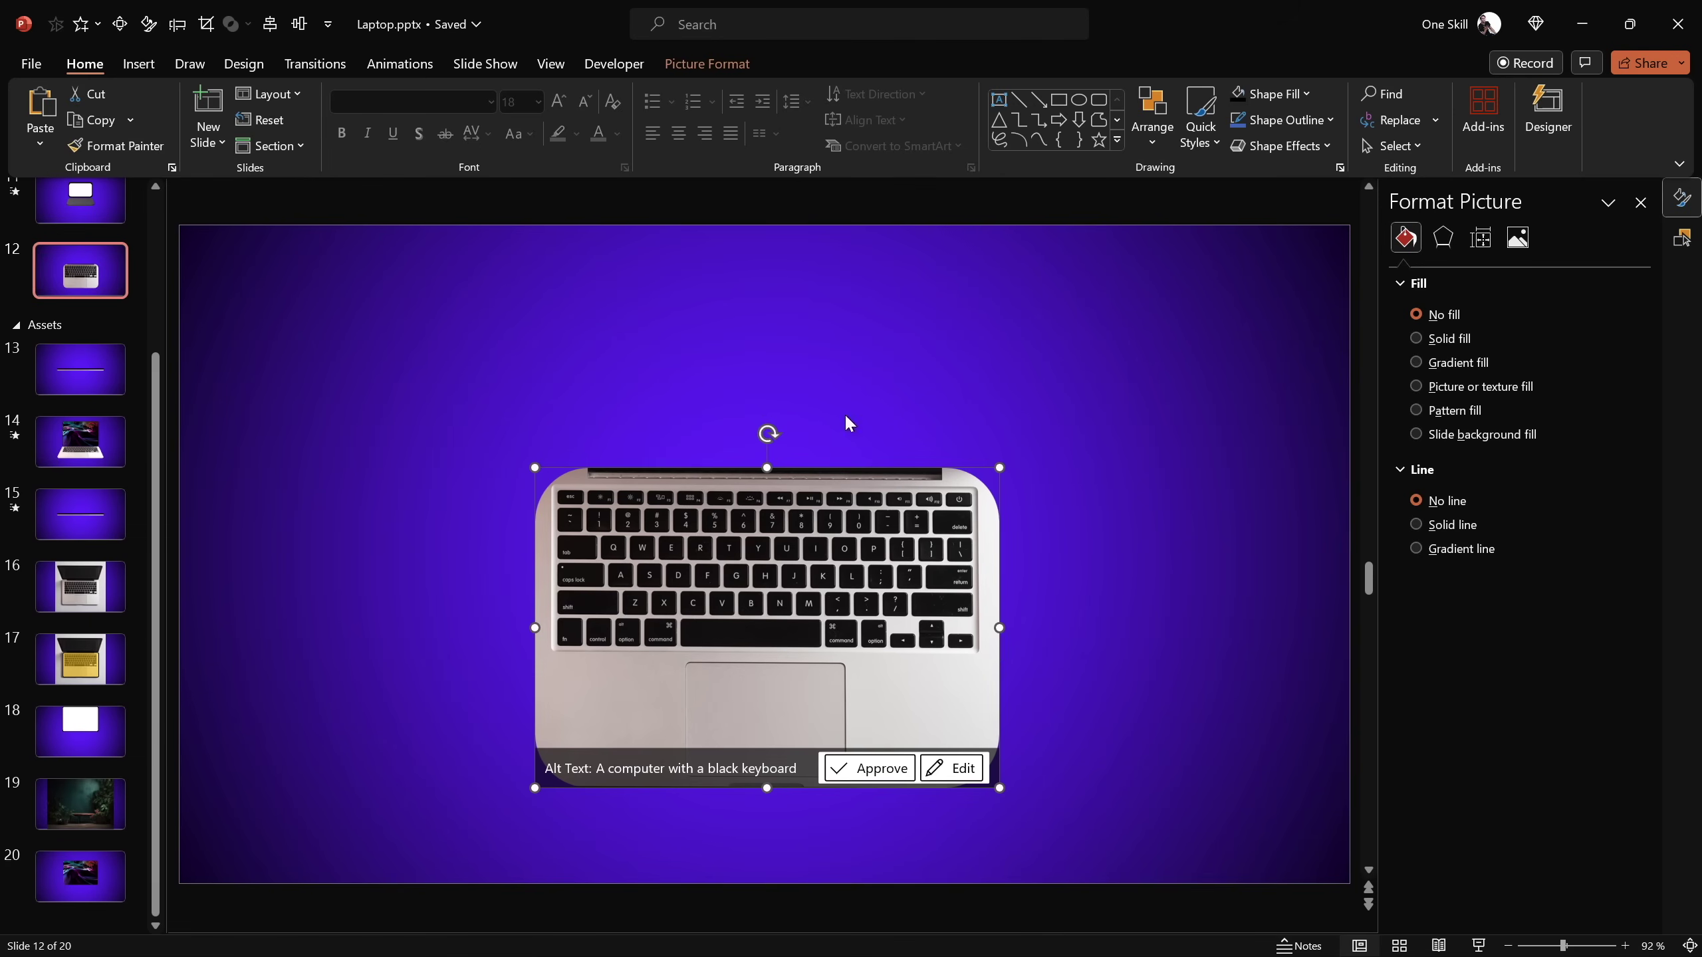
{"action": "key", "text": "ctrl+z"}
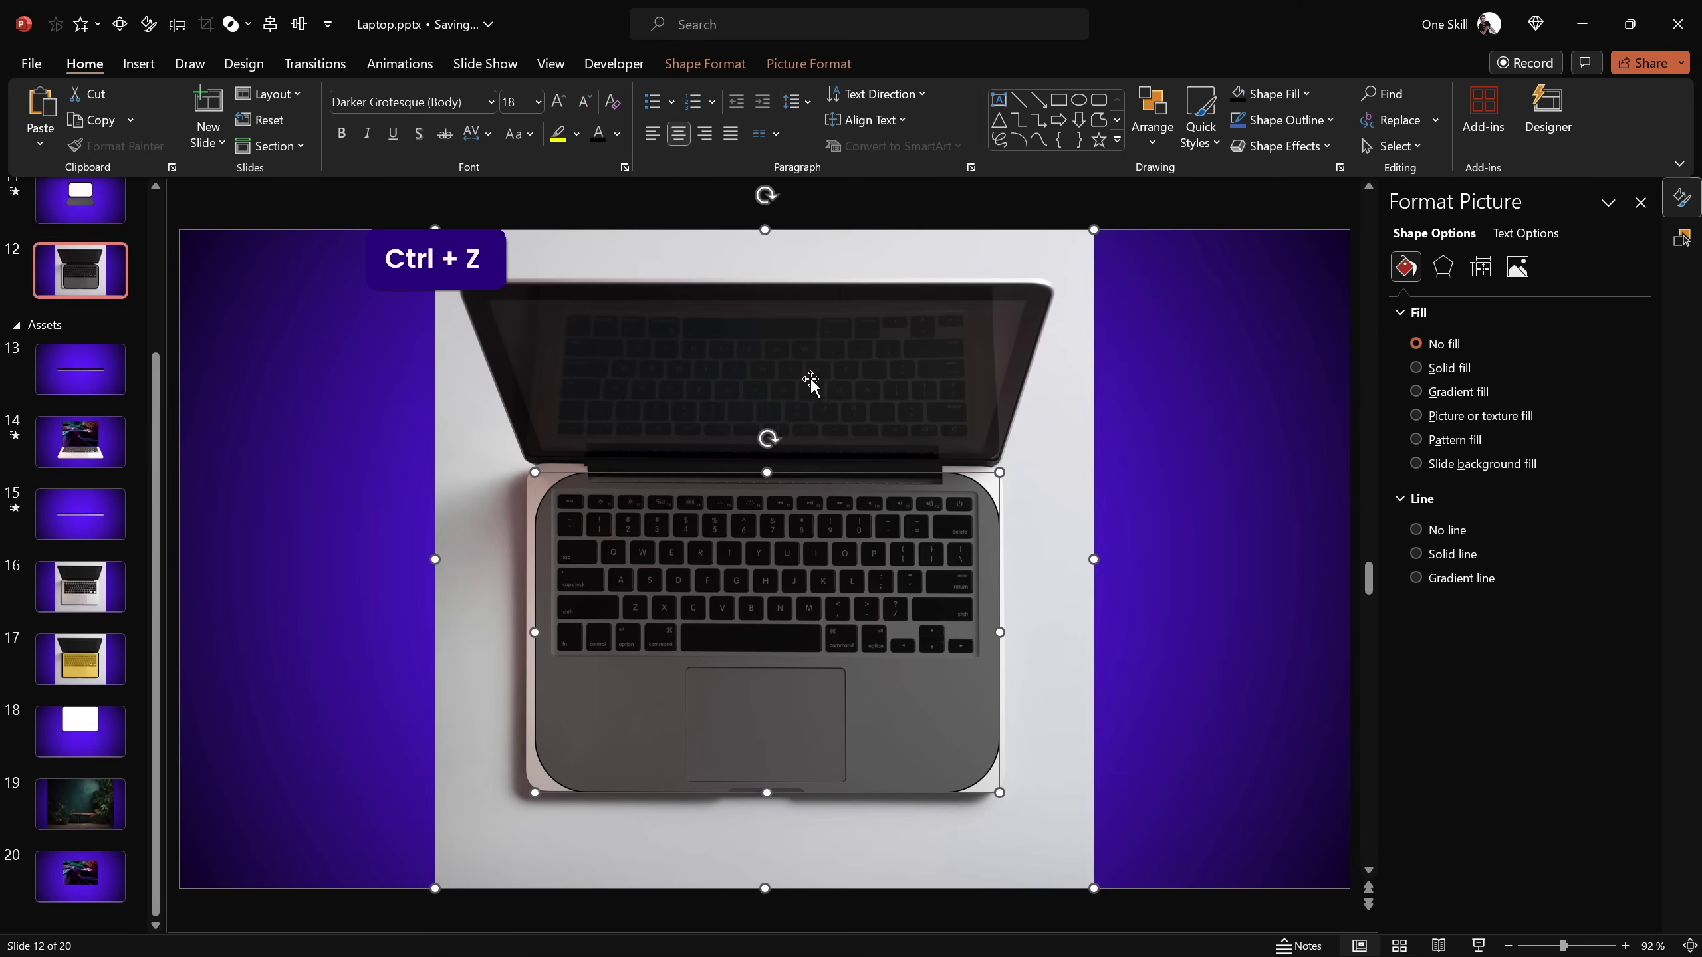
Delete the drawn rounded rectangle and copy the yellow keyboard-base shape from slide 17 onto the laptop photo on slide 12
{"action": "left_click", "coordinate": [871, 566]}
{"action": "key", "text": "Delete"}
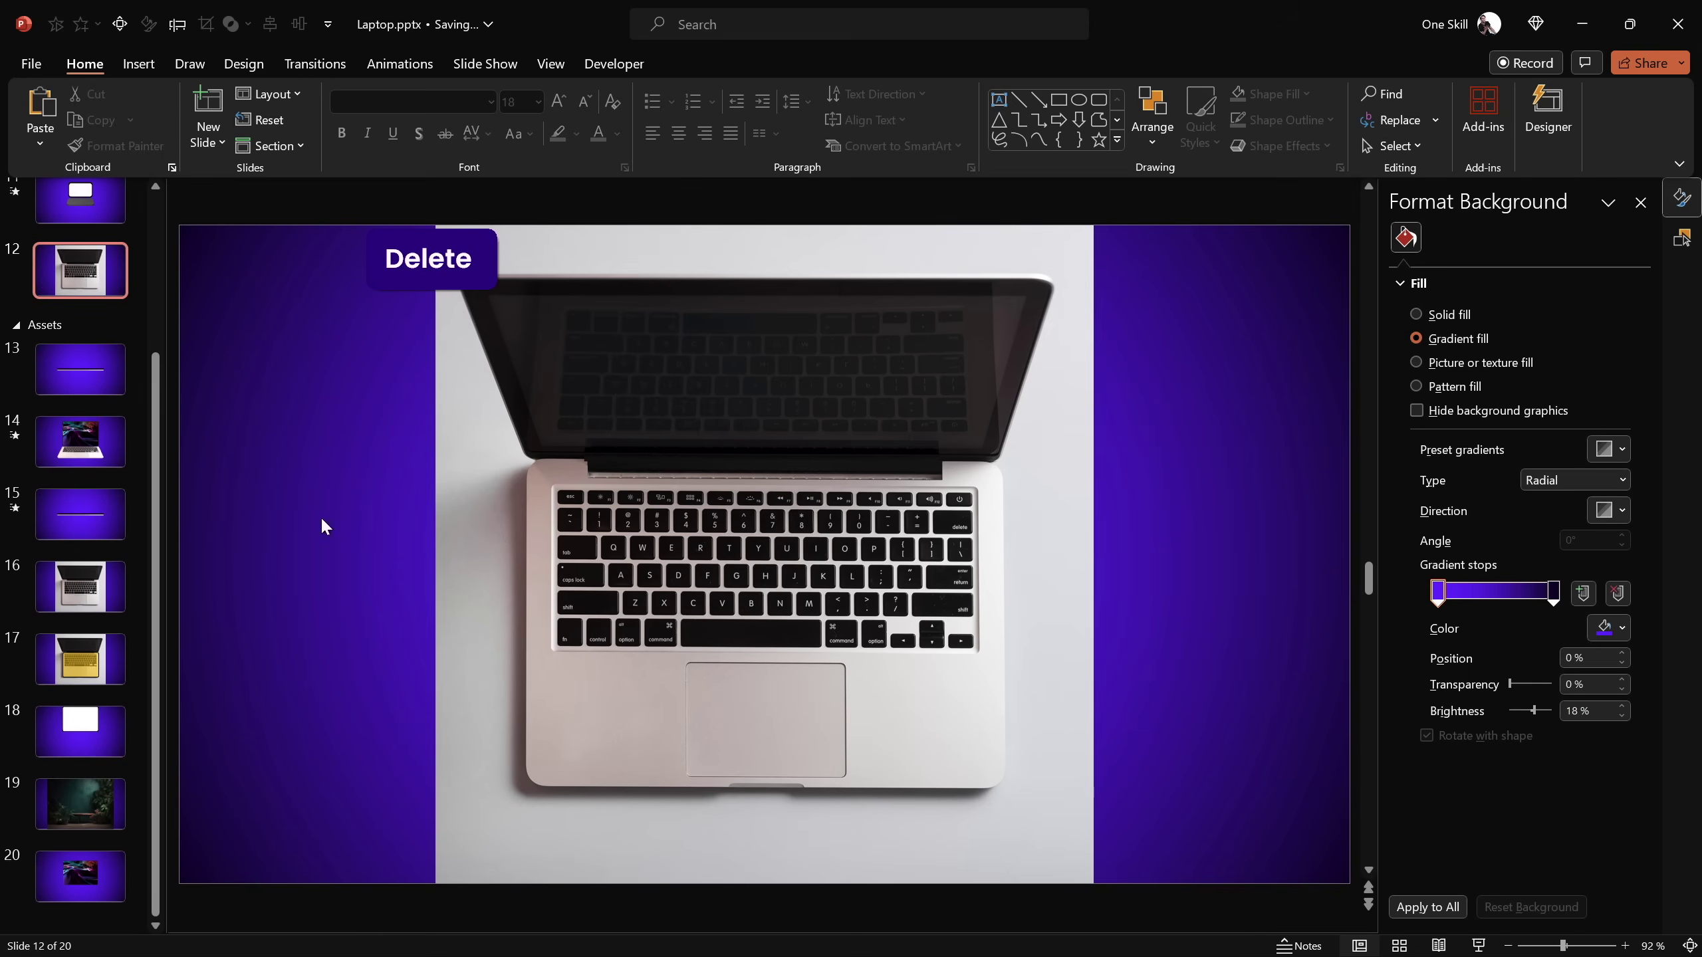
{"action": "left_click", "coordinate": [107, 672]}
{"action": "left_click", "coordinate": [774, 586]}
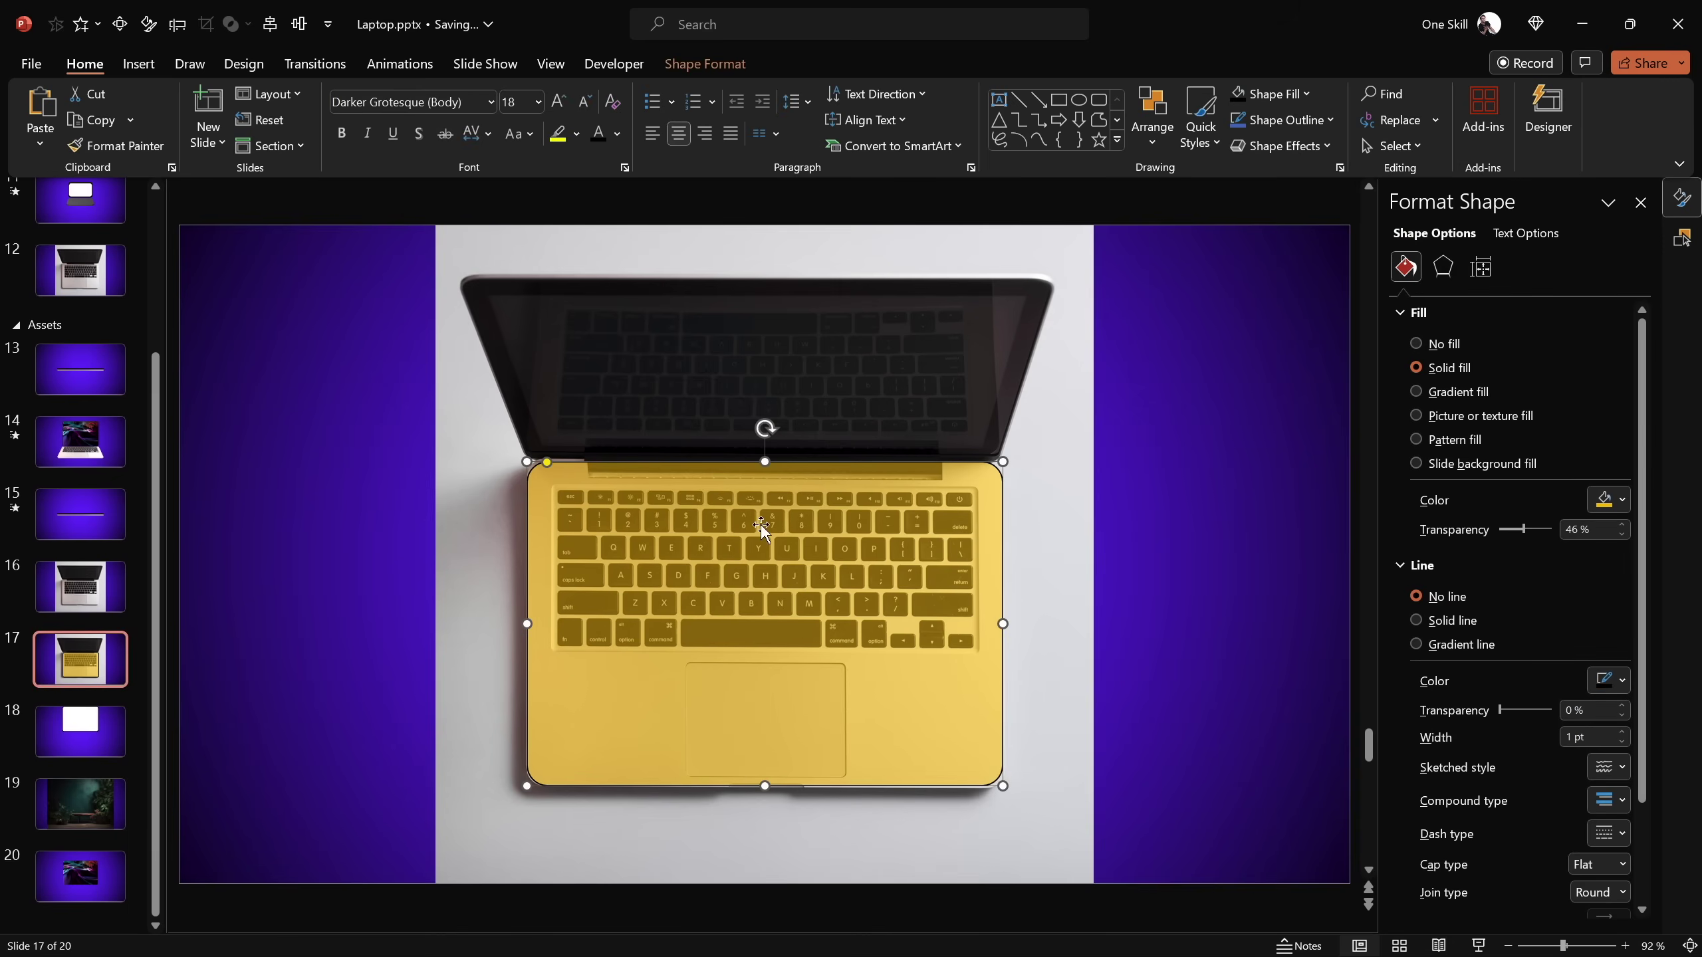
{"action": "key", "text": "ctrl+c"}
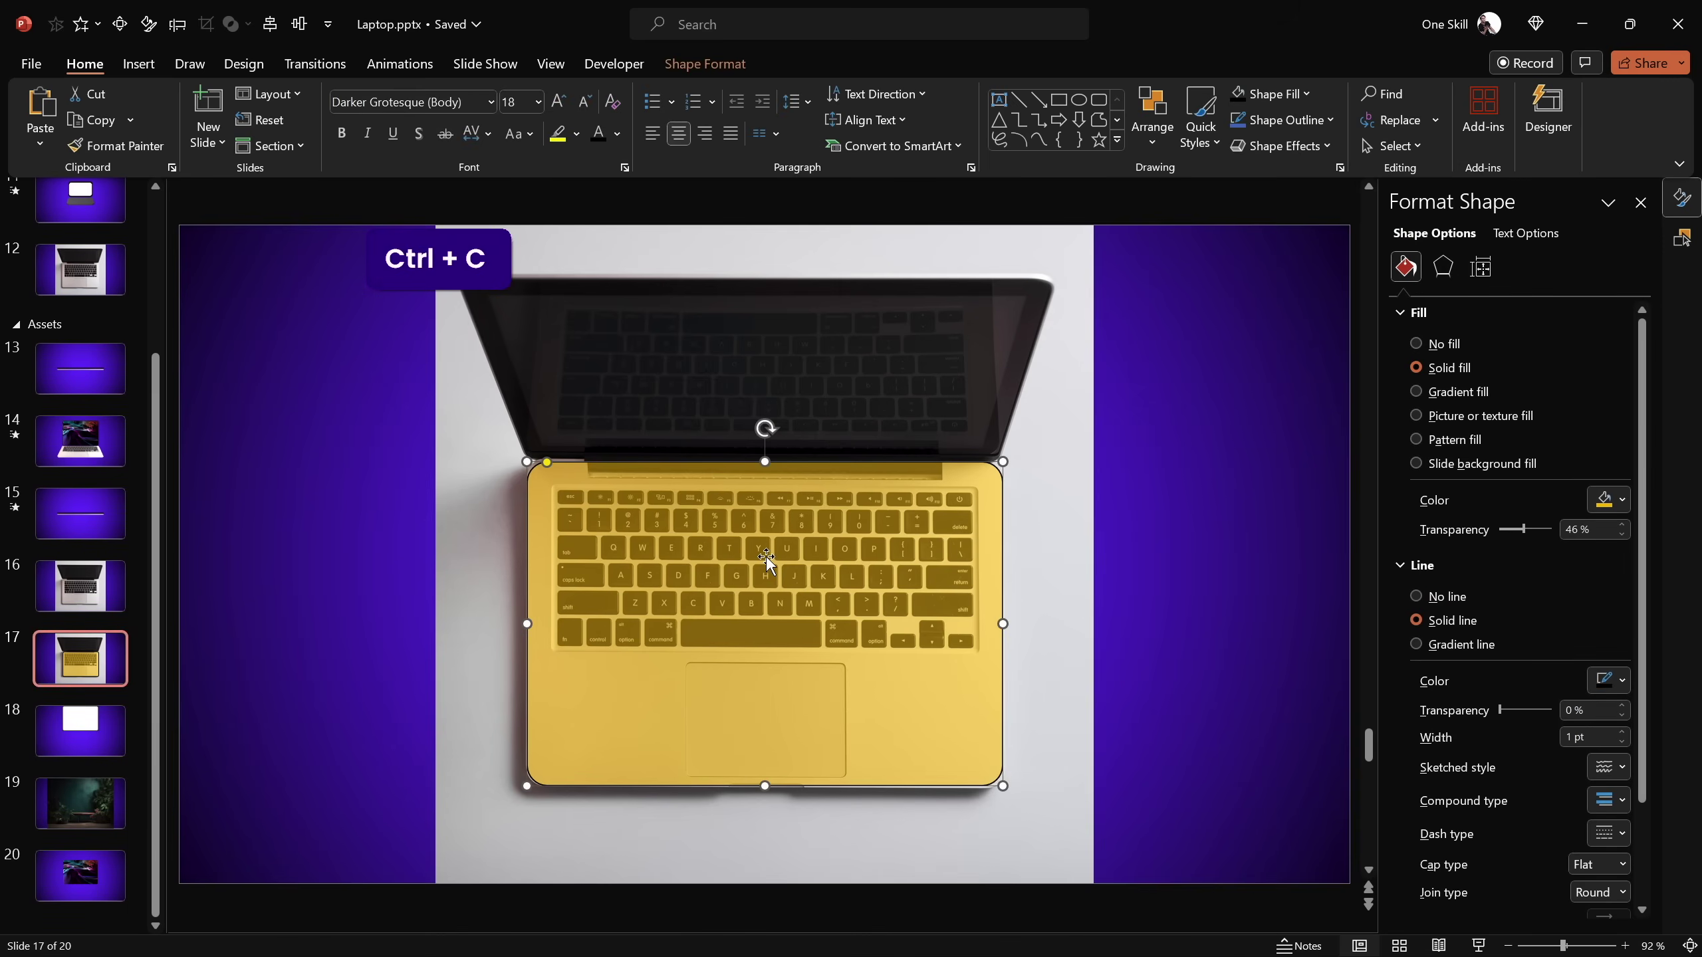
{"action": "left_click_drag", "start_coordinate": [158, 442], "coordinate": [156, 382]}
{"action": "left_click", "coordinate": [15, 403]}
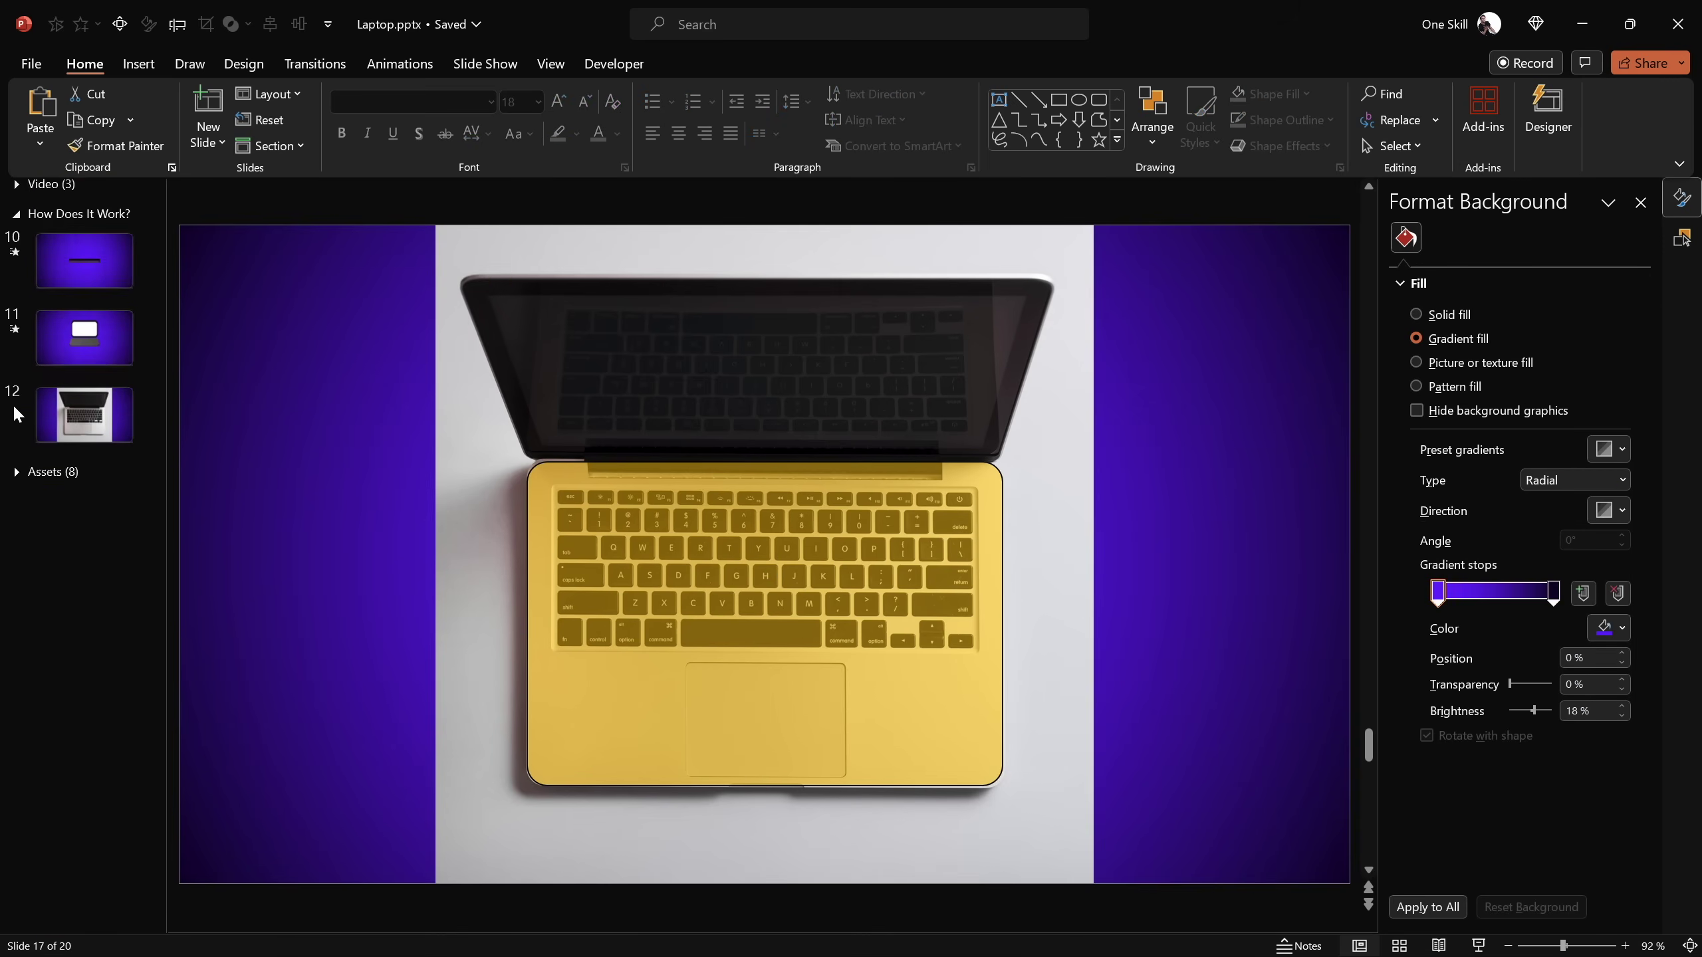
{"action": "left_click", "coordinate": [138, 503]}
{"action": "key", "text": "ctrl+v"}
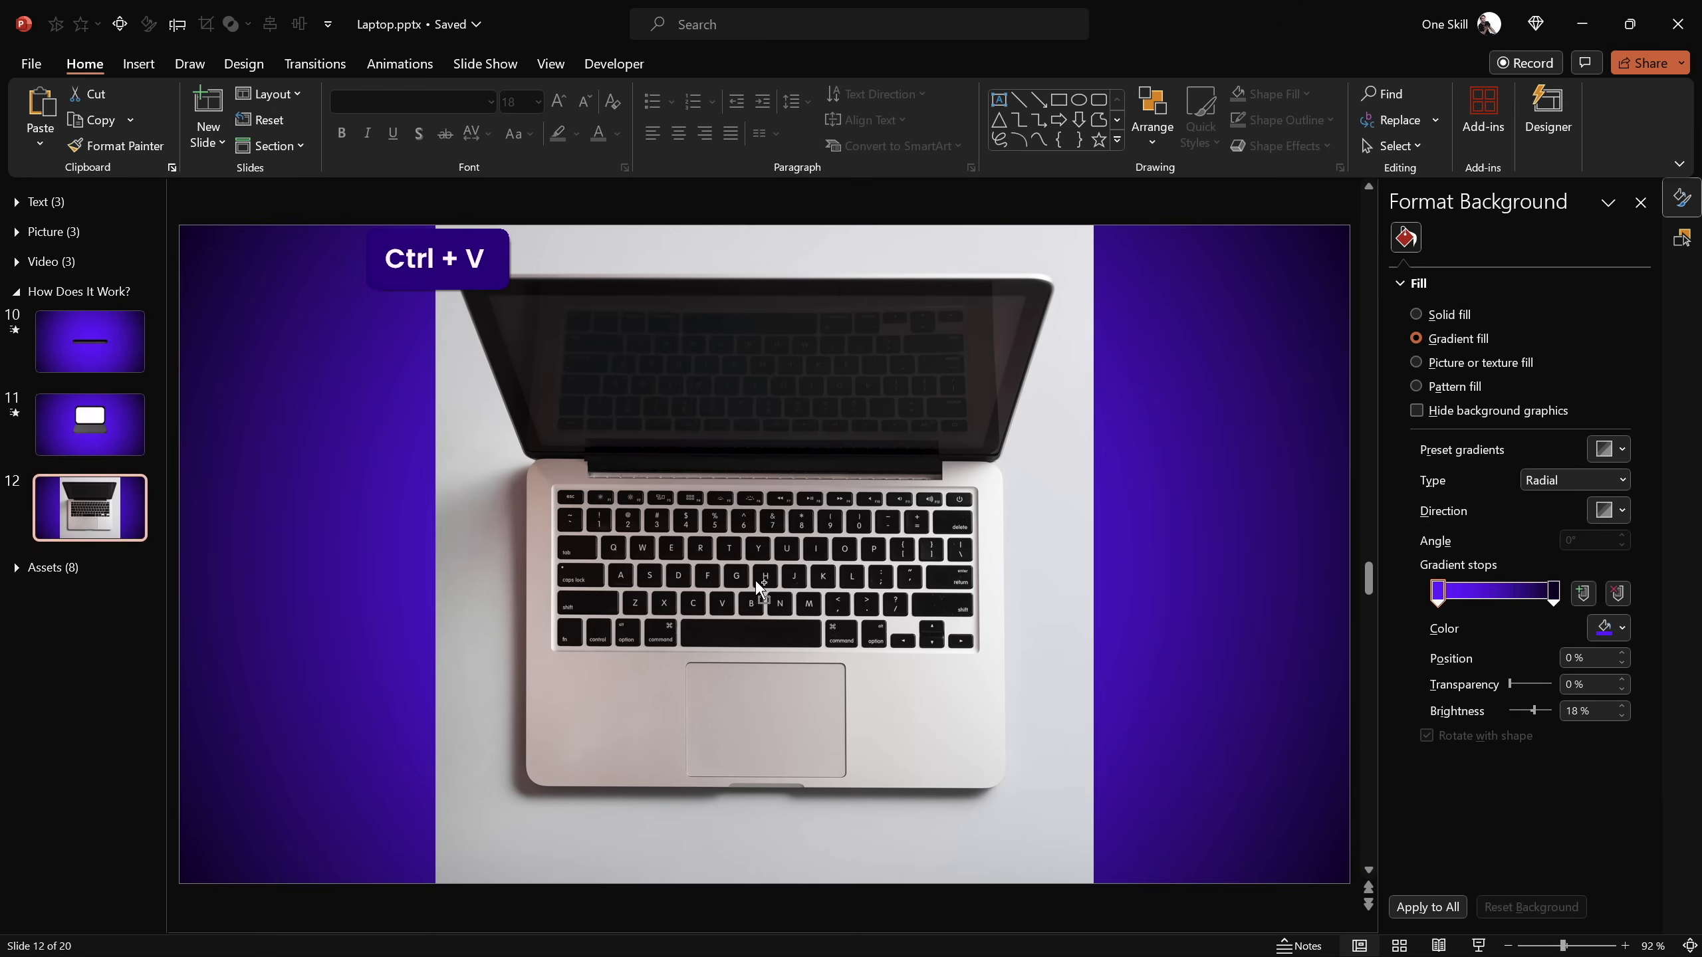
Cut out the keyboard base by intersecting the laptop photo with the yellow shape
{"action": "left_click", "coordinate": [728, 343]}
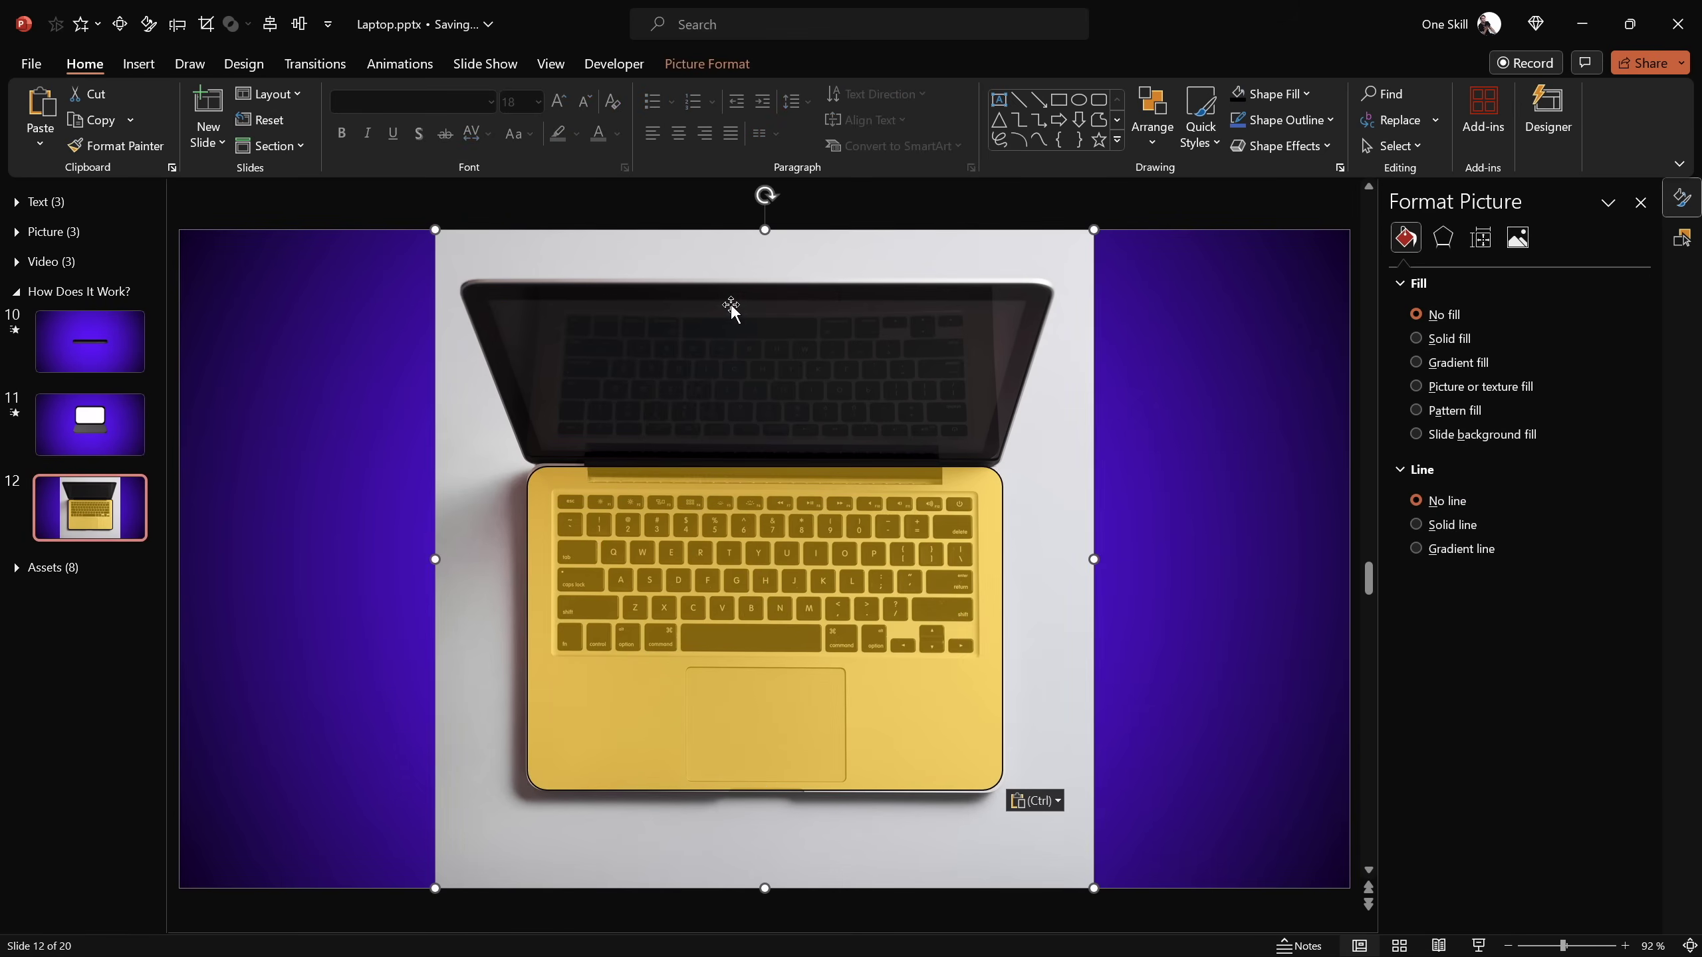
{"action": "key", "text": "shift"}
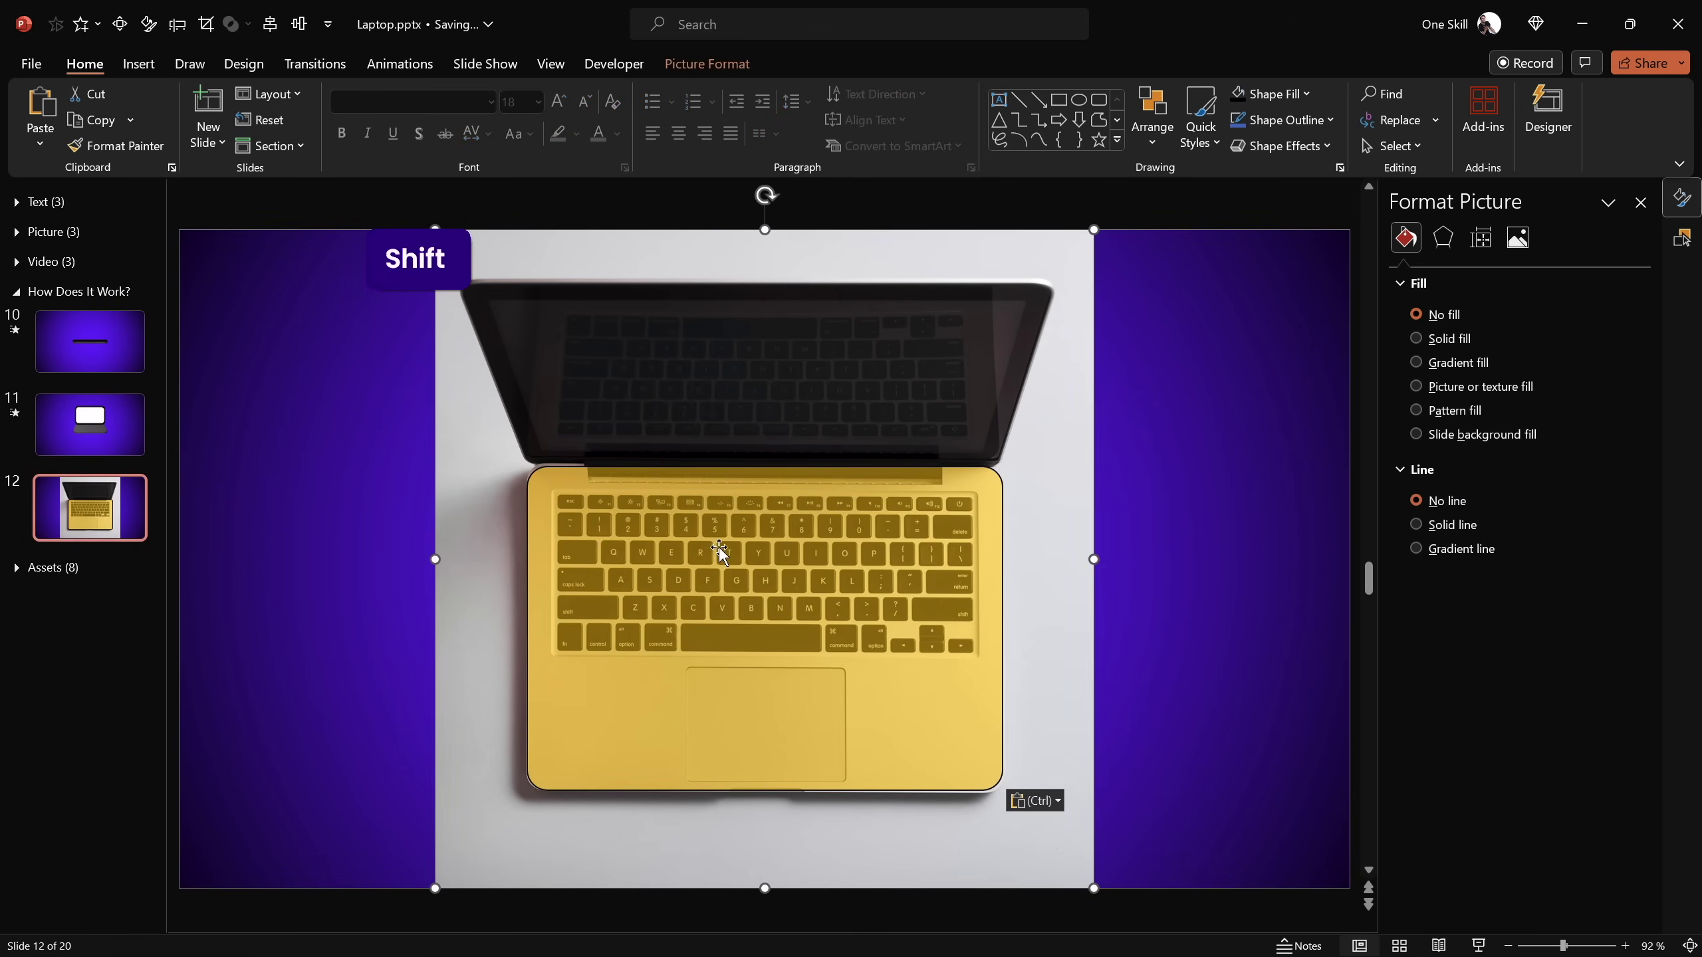
{"action": "left_click", "coordinate": [747, 549], "text": "shift"}
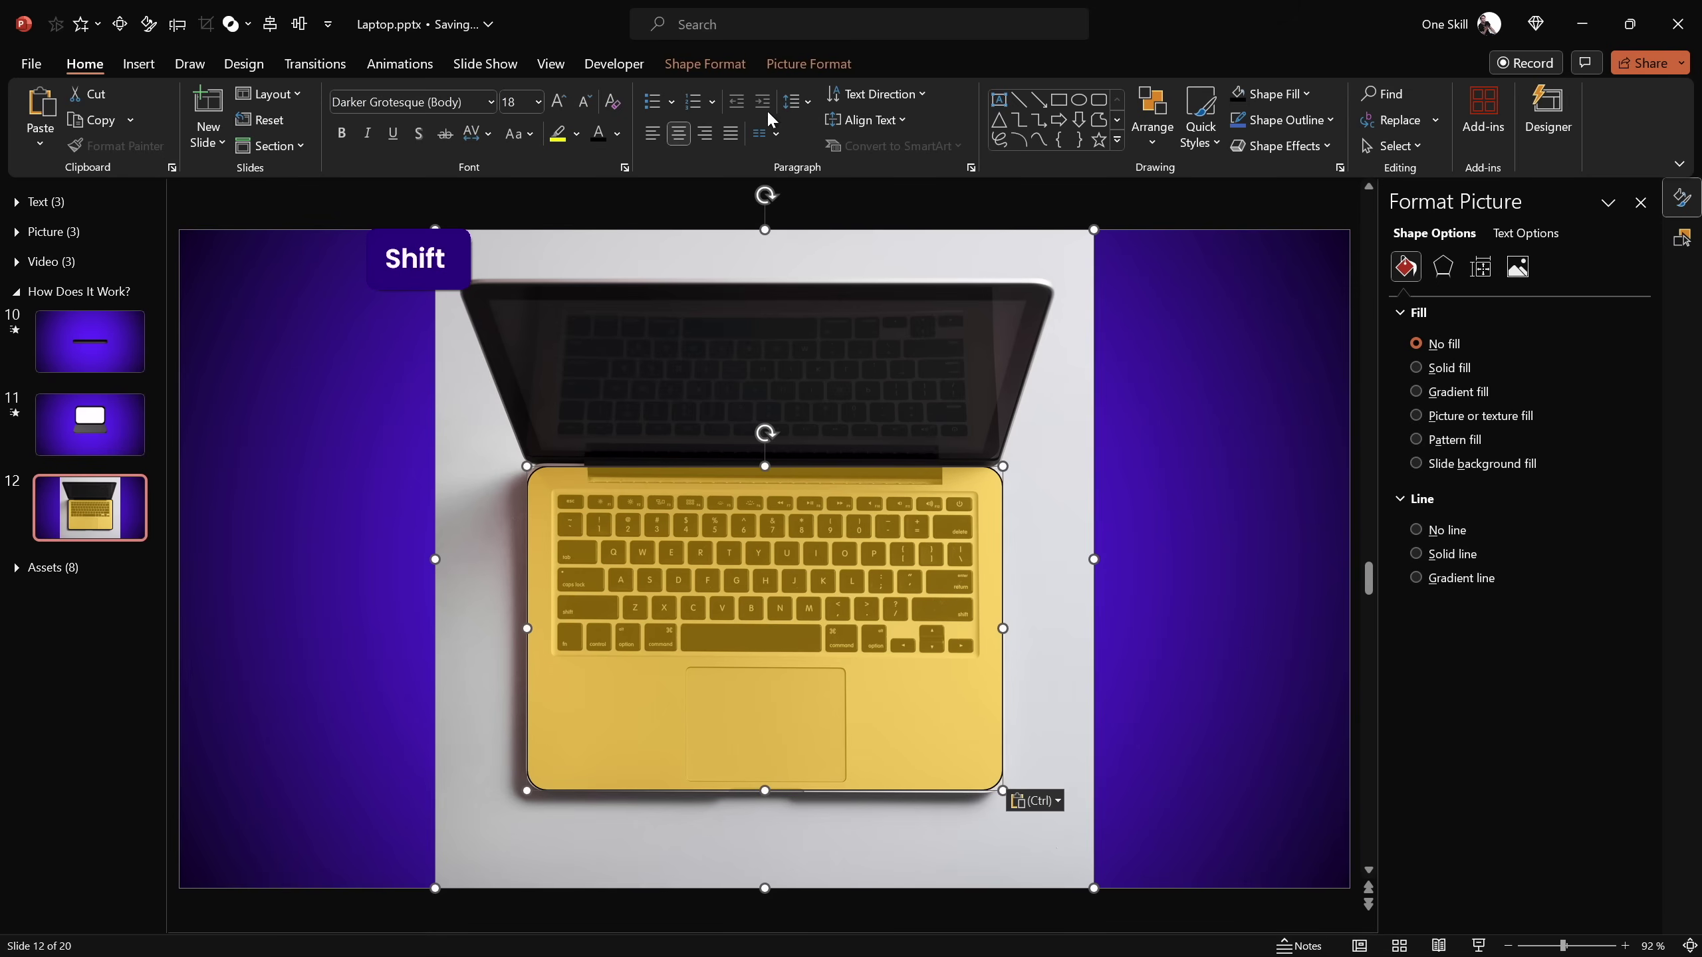
{"action": "left_click", "coordinate": [705, 63]}
{"action": "left_click", "coordinate": [245, 141]}
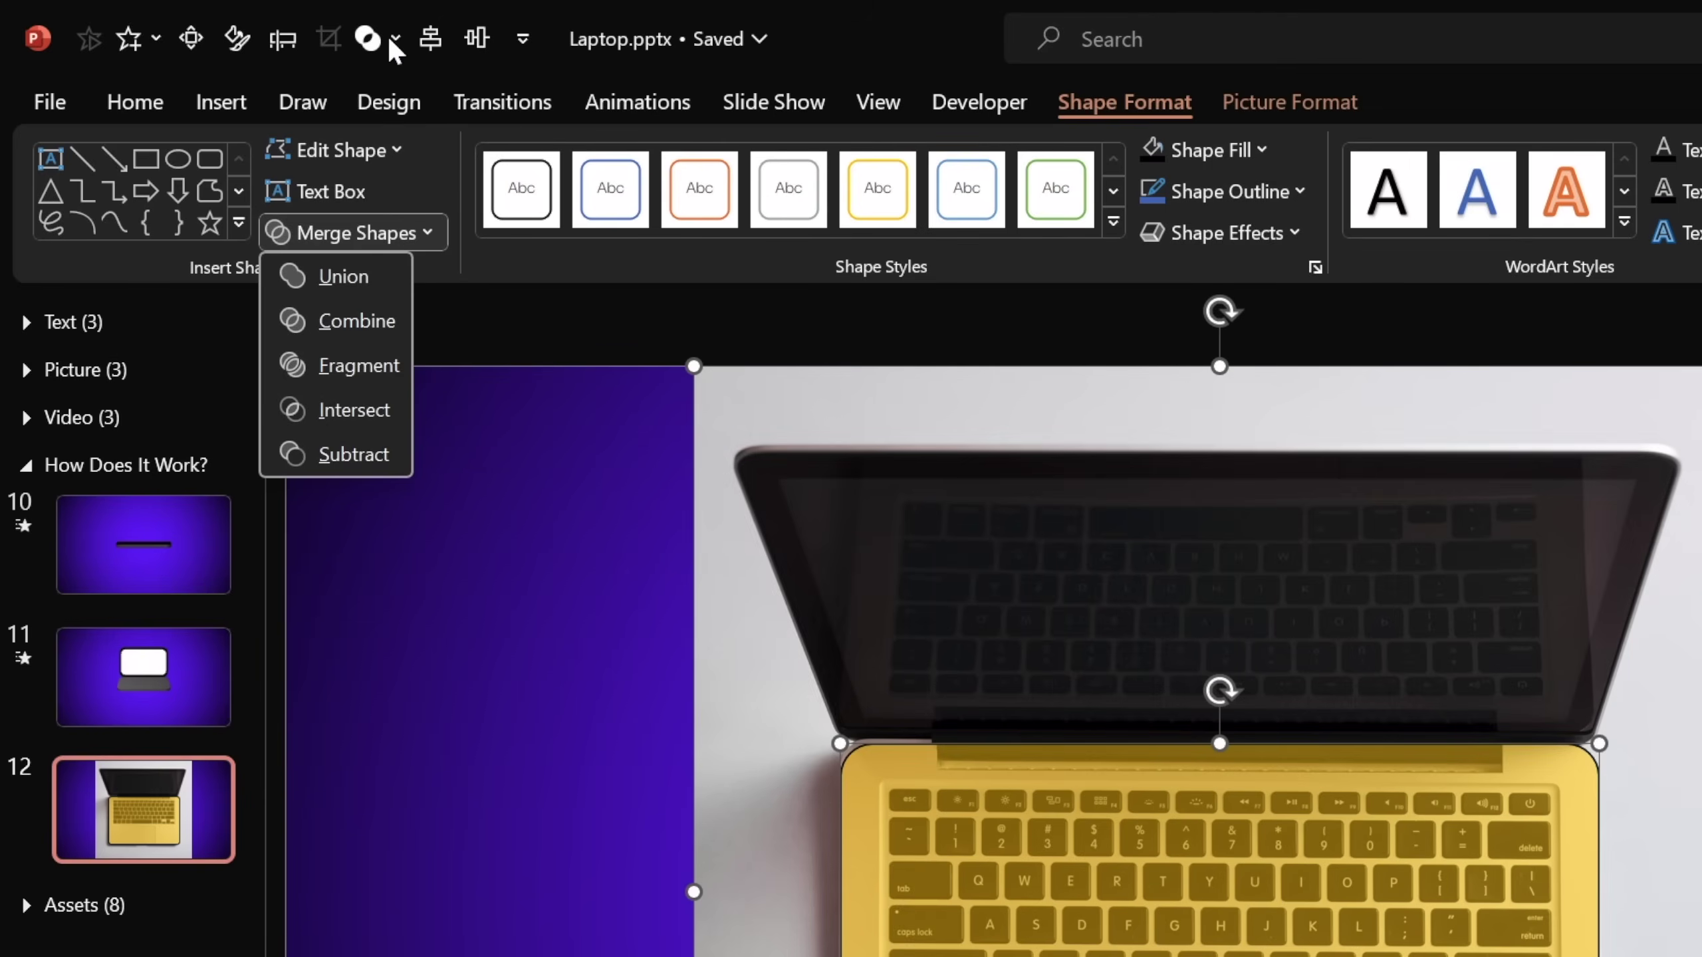
{"action": "left_click", "coordinate": [390, 34]}
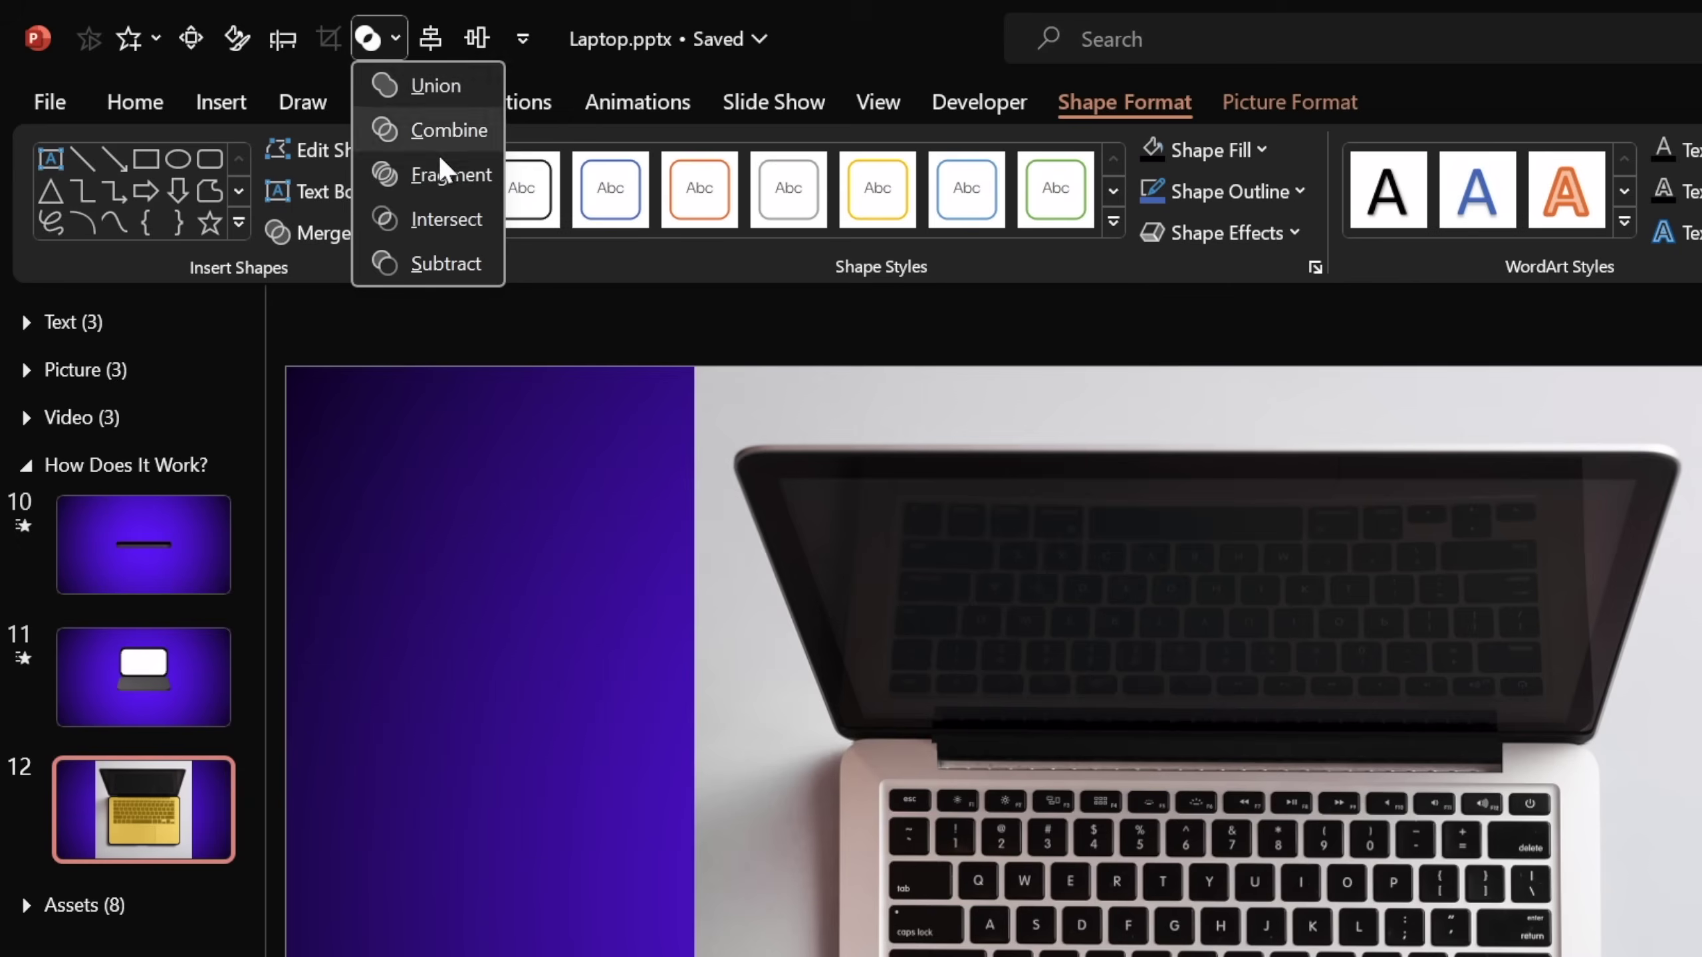
{"action": "left_click", "coordinate": [444, 218]}
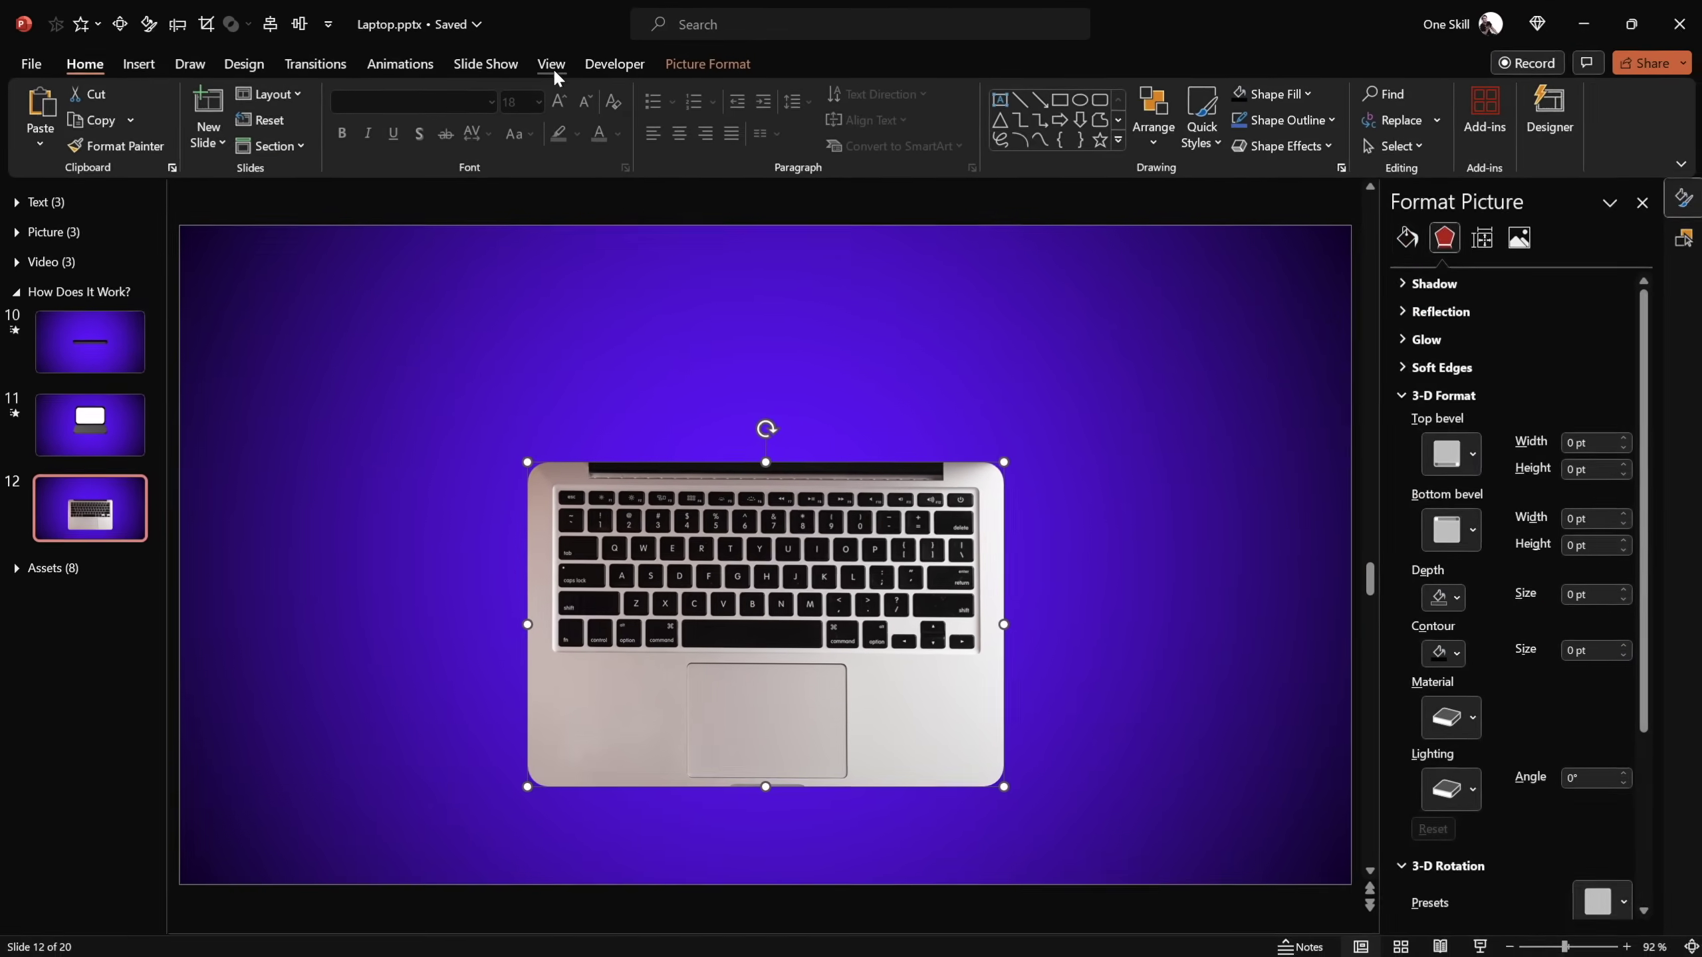
Show the guides and move the keyboard cut-out straight down until its upper edge meets the horizontal centre guide
{"action": "left_click", "coordinate": [852, 98]}
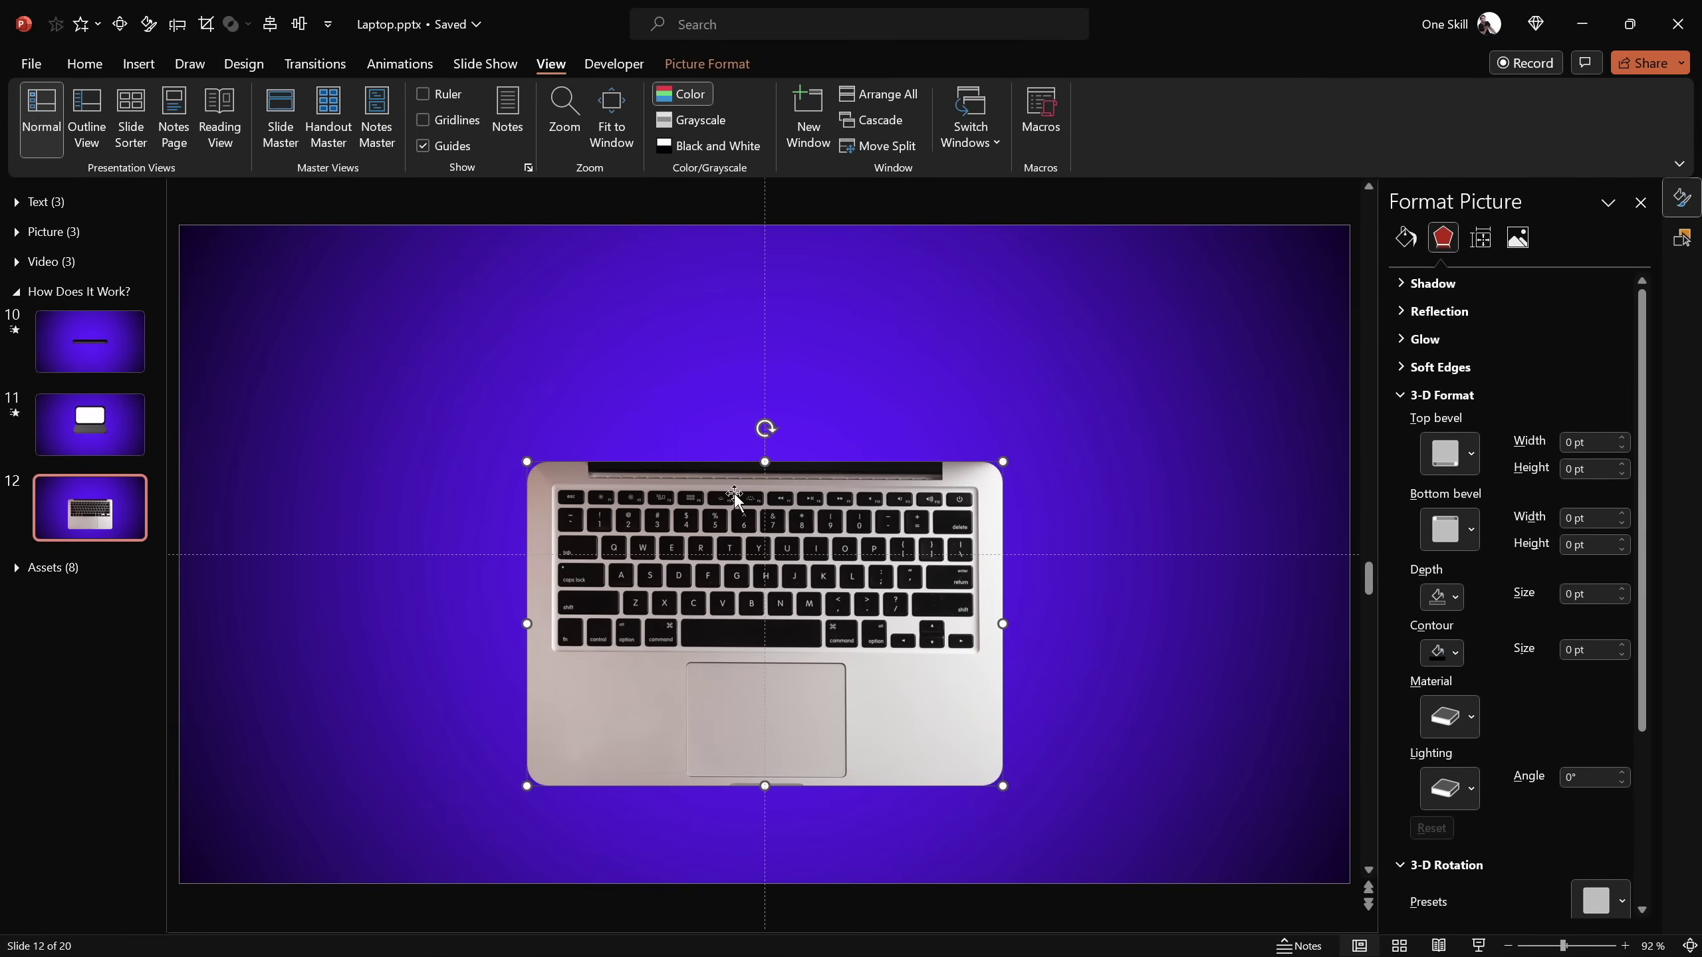
{"action": "left_click_drag", "start_coordinate": [814, 488], "coordinate": [620, 550]}
{"action": "left_click", "coordinate": [867, 476]}
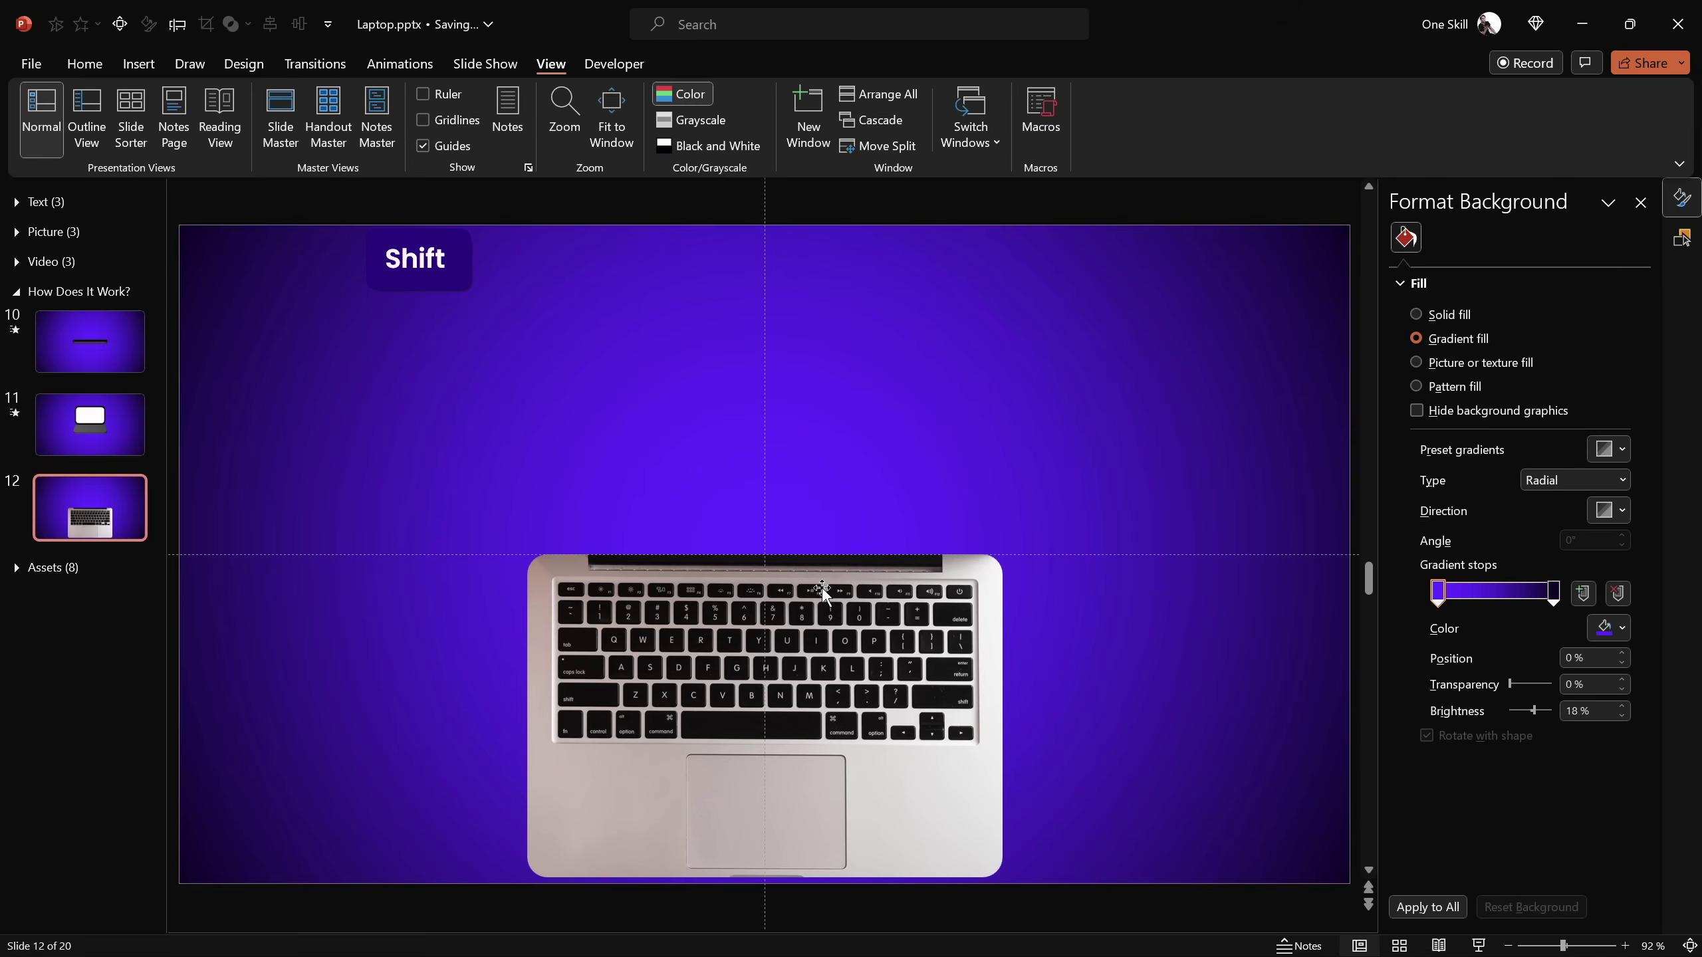
Try placing a duplicate of the keyboard cut-out directly above the original, and delete the duplicate
{"action": "left_click", "coordinate": [824, 643]}
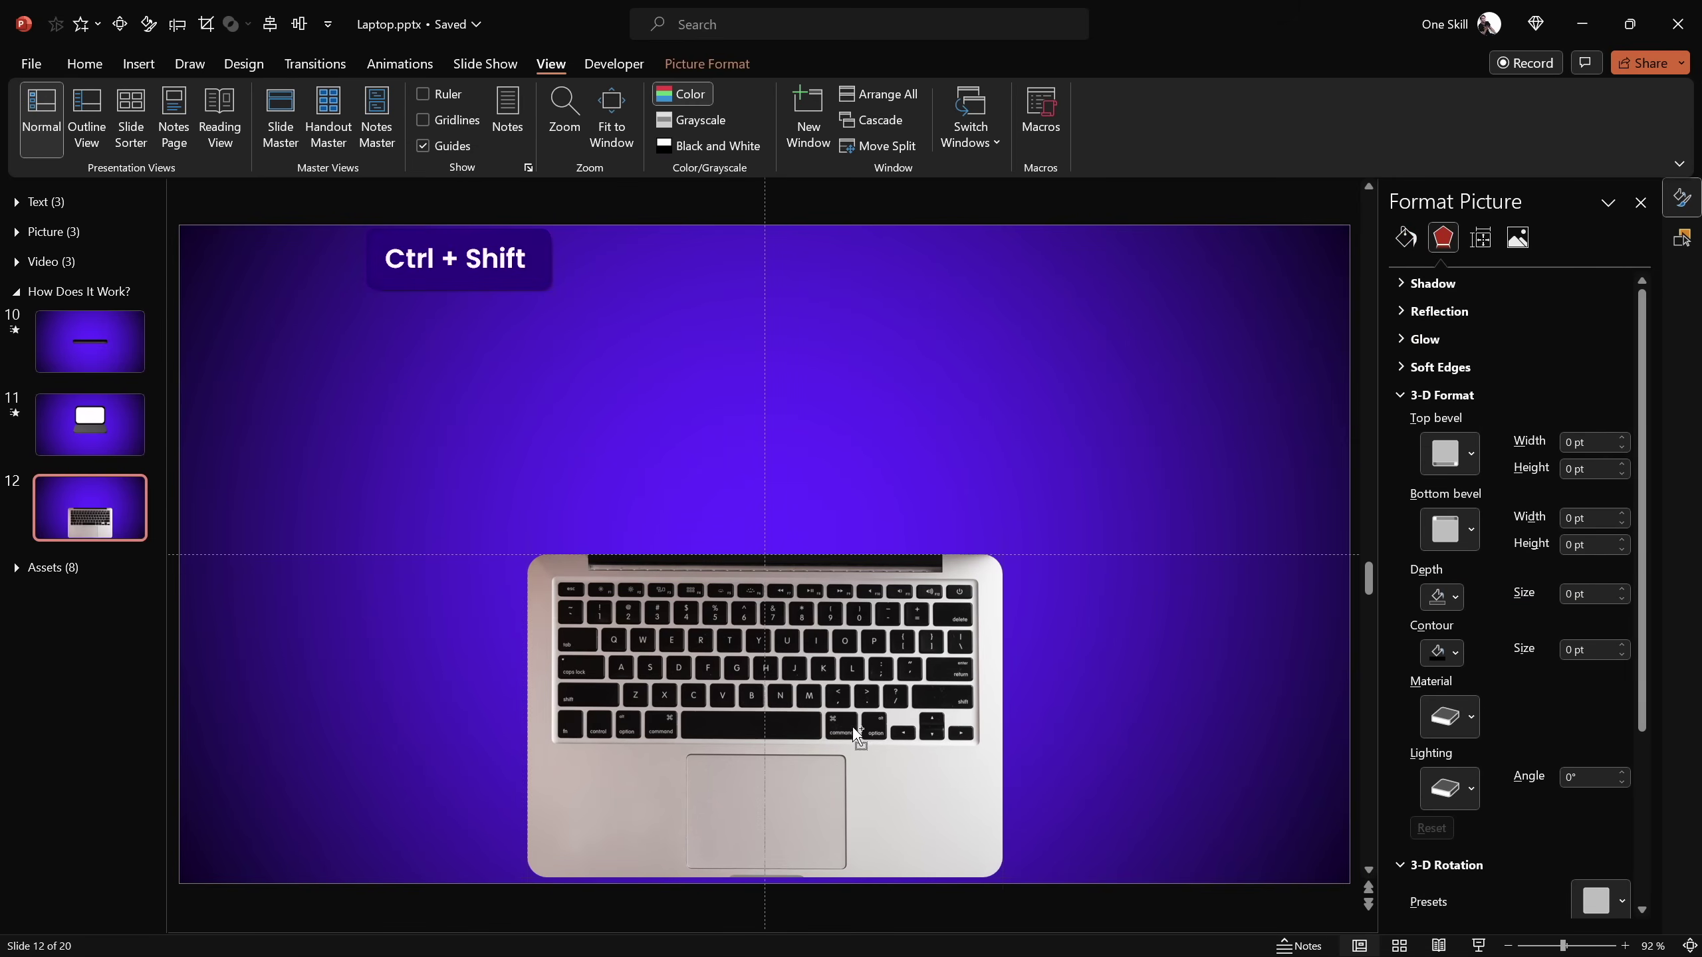
{"action": "left_click_drag", "start_coordinate": [858, 729], "coordinate": [886, 458]}
{"action": "left_click", "coordinate": [887, 461]}
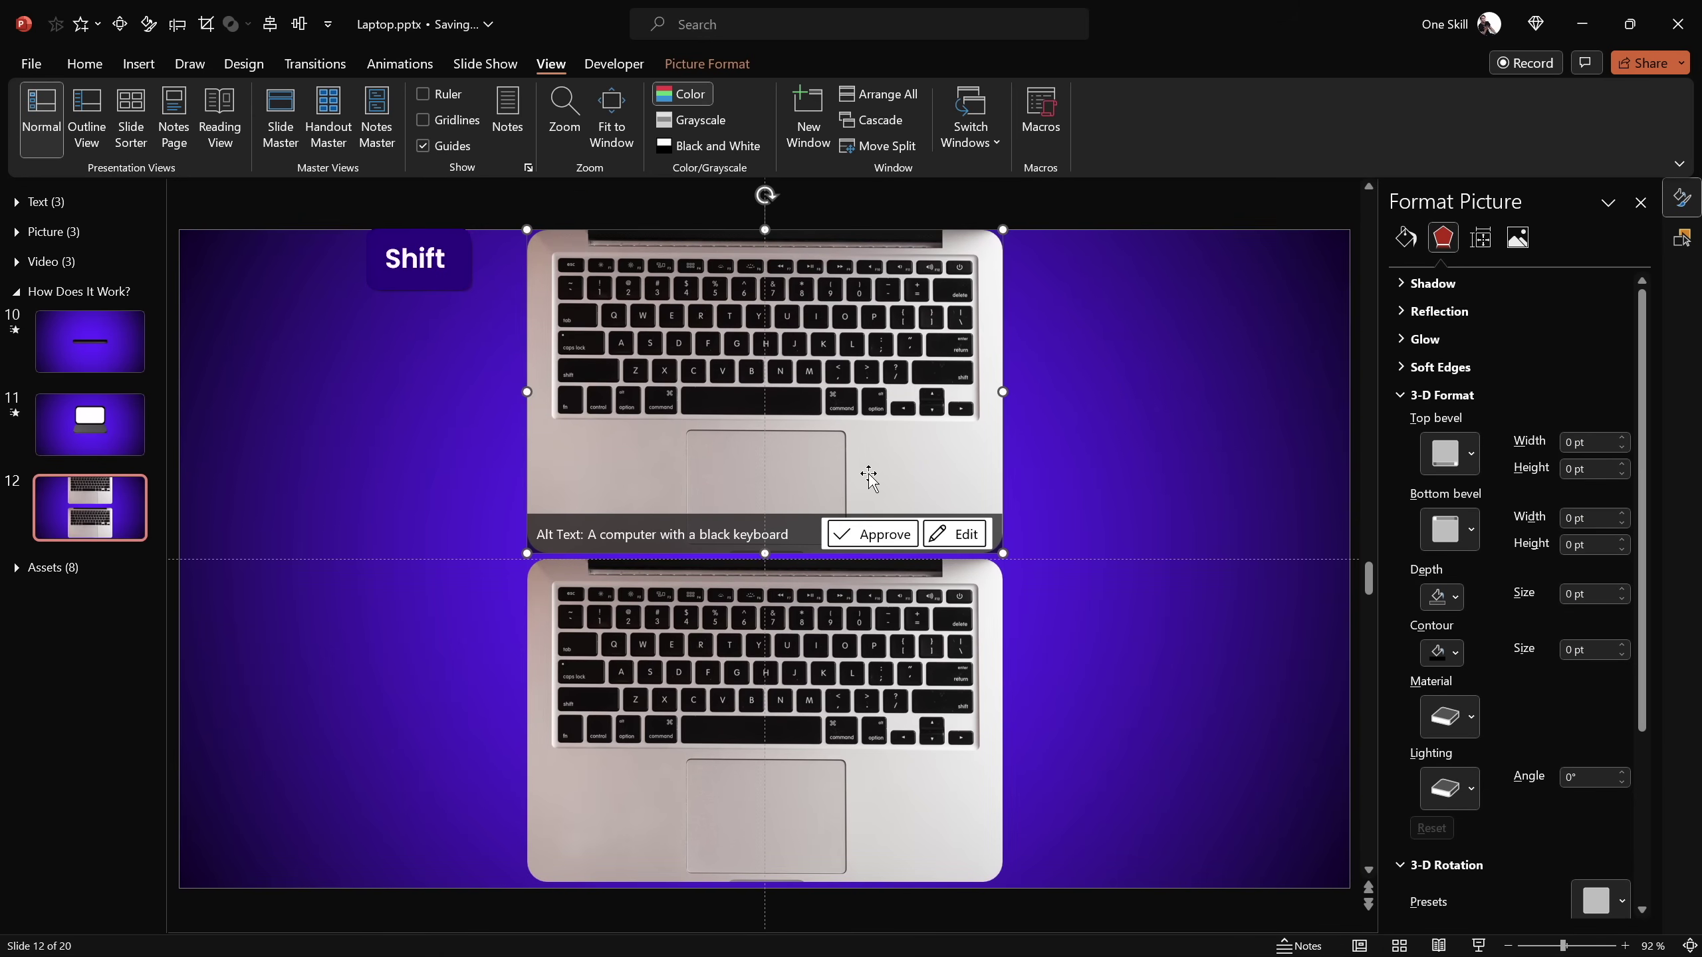
{"action": "key", "text": "Delete"}
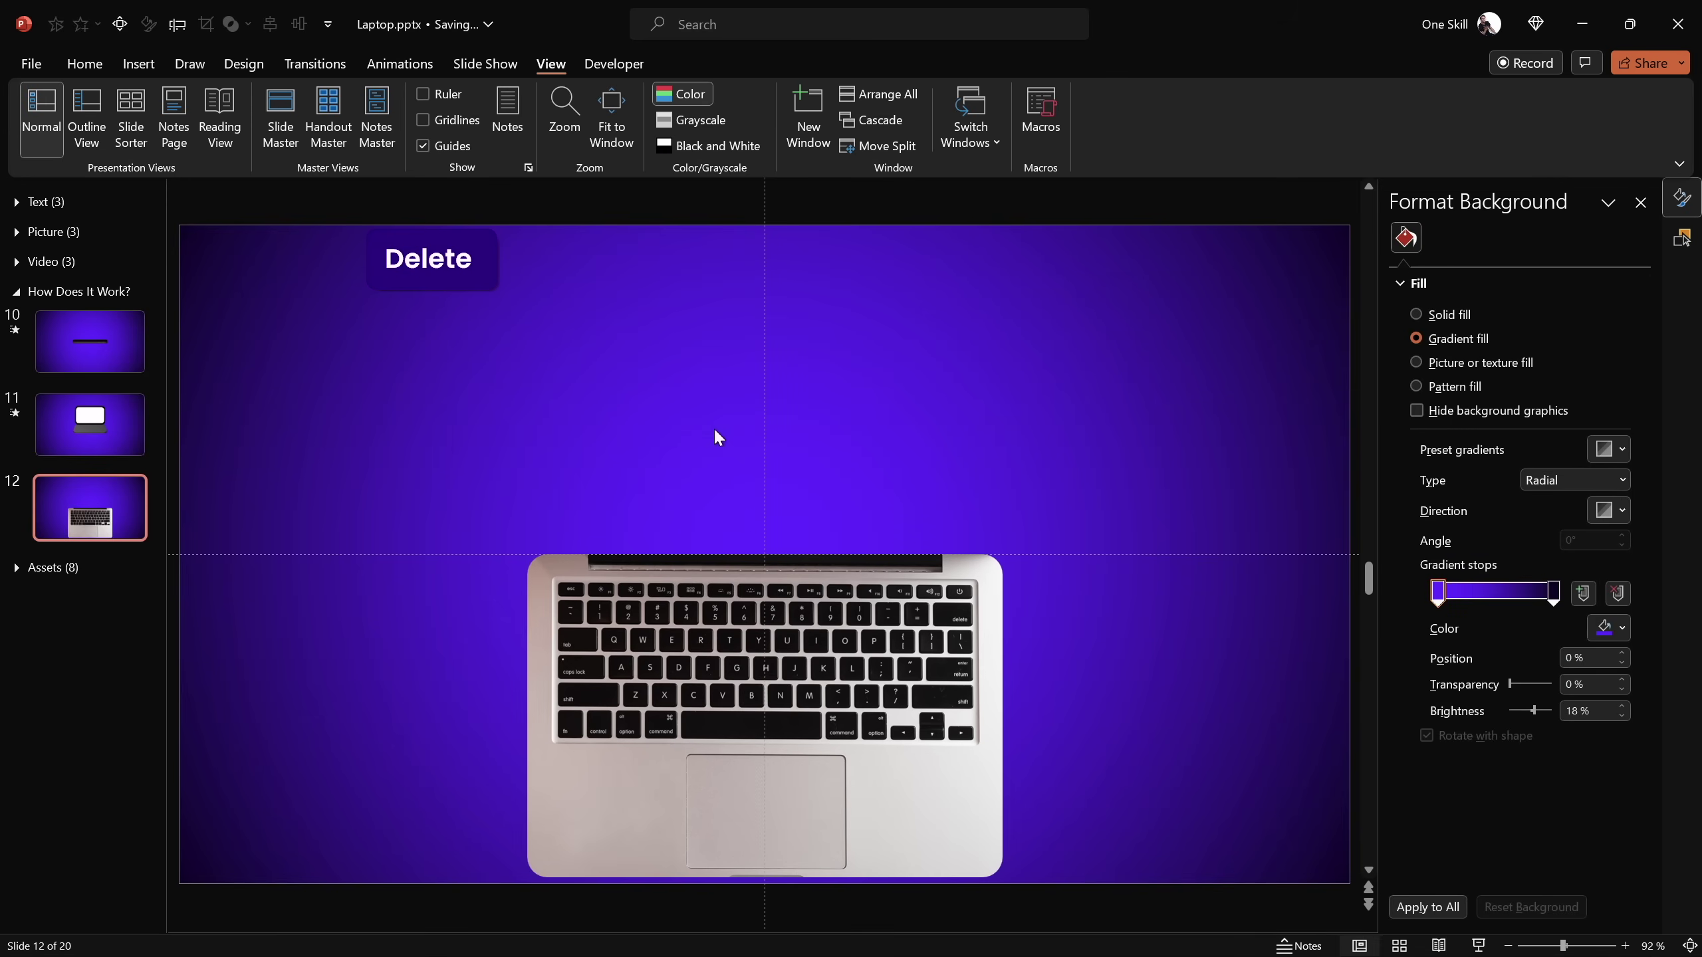
Draw a rectangle about 13.76 cm wide and 5.06 cm high directly above the keyboard cut-out, matching its width
{"action": "left_click", "coordinate": [139, 64]}
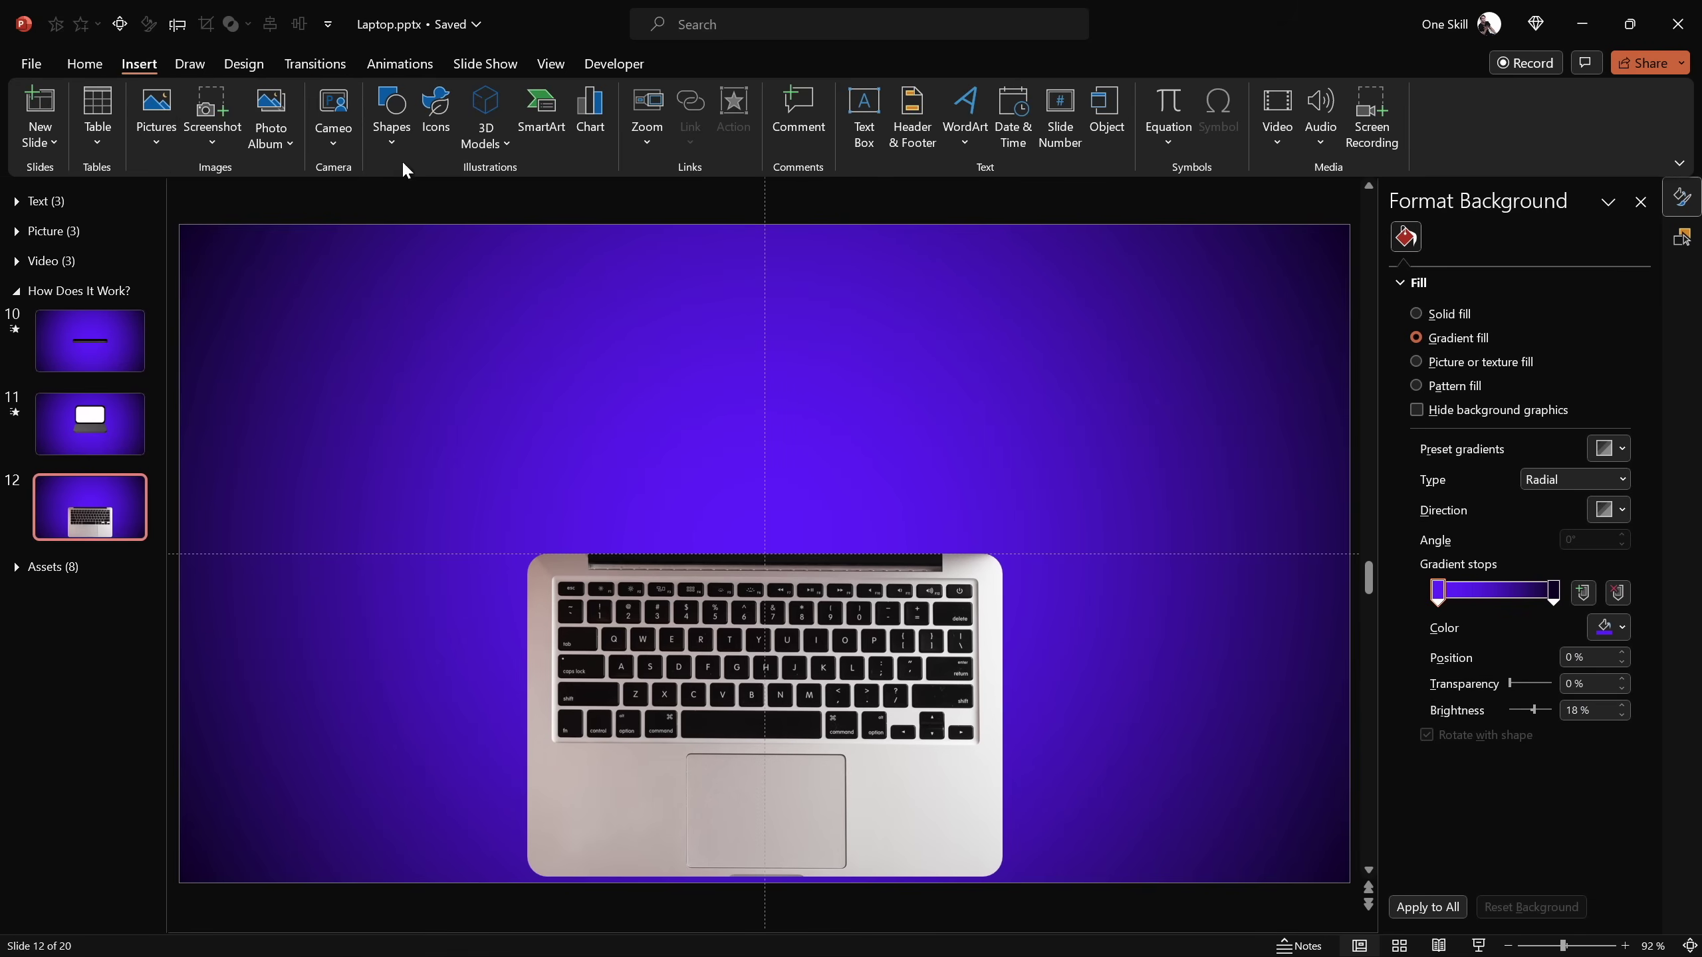
{"action": "left_click", "coordinate": [394, 134]}
{"action": "left_click", "coordinate": [440, 201]}
{"action": "left_click_drag", "start_coordinate": [640, 379], "coordinate": [733, 510]}
{"action": "left_click_drag", "start_coordinate": [733, 444], "coordinate": [1003, 477]}
{"action": "left_click_drag", "start_coordinate": [639, 445], "coordinate": [526, 459]}
{"action": "left_click_drag", "start_coordinate": [764, 509], "coordinate": [764, 554]}
Copy the keyboard cut-out's height value and set the rectangle's height to 9.36 cm
{"action": "left_click", "coordinate": [891, 637]}
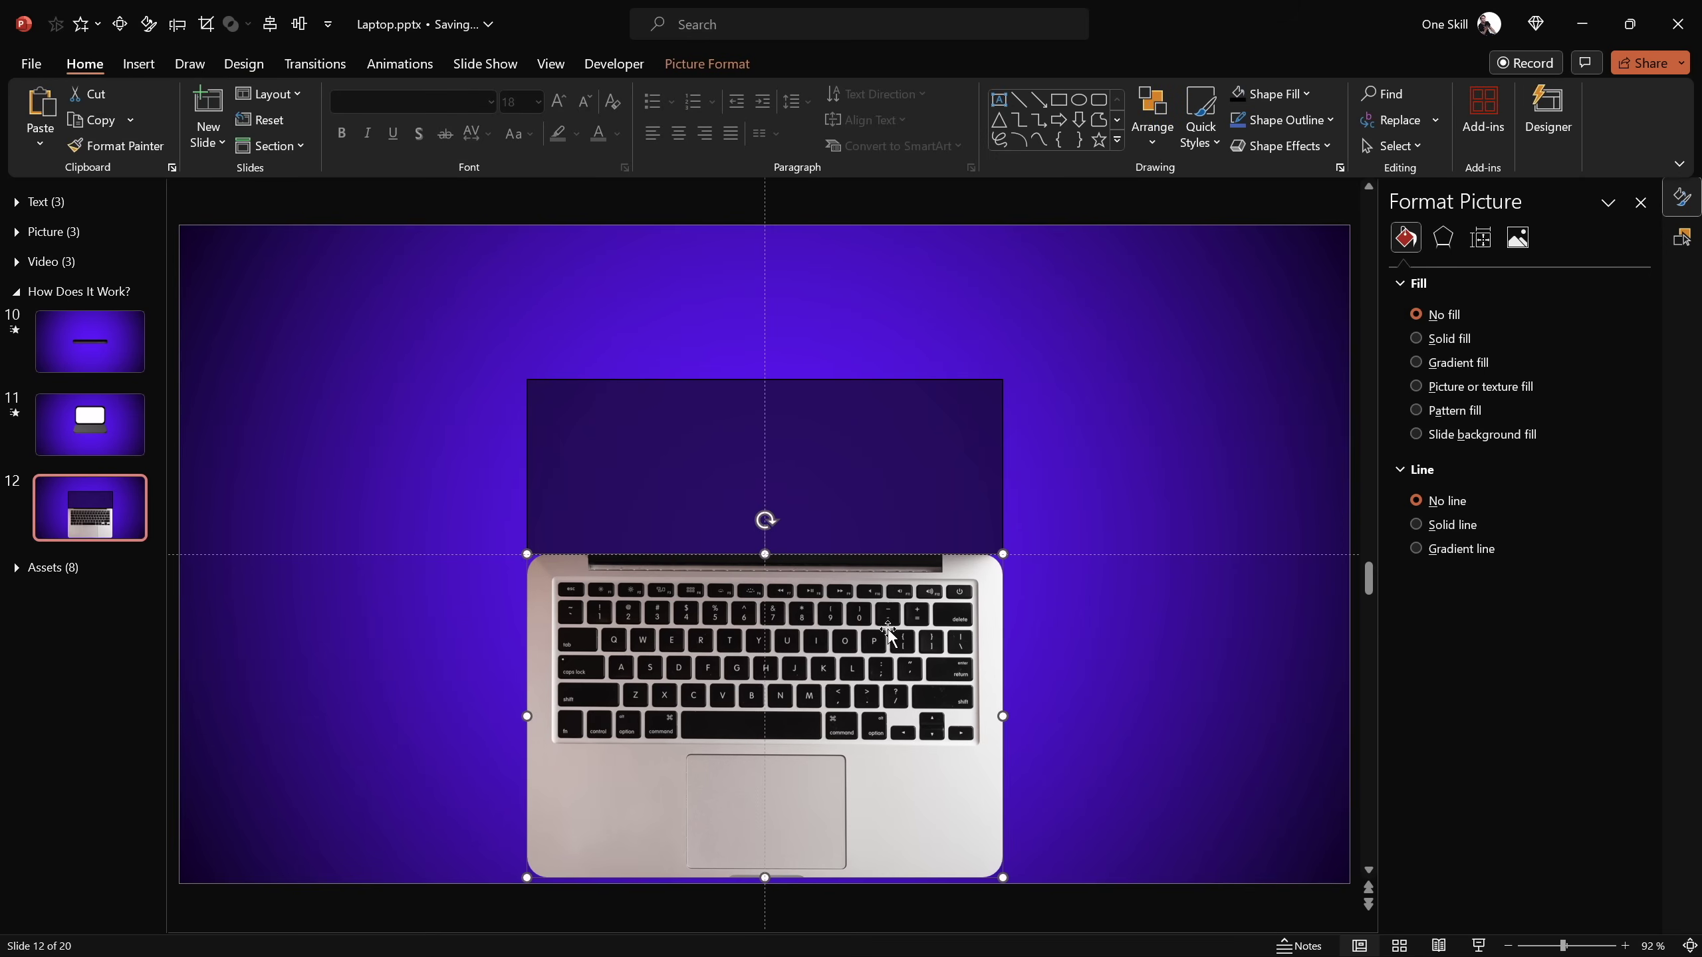
{"action": "left_click", "coordinate": [694, 60]}
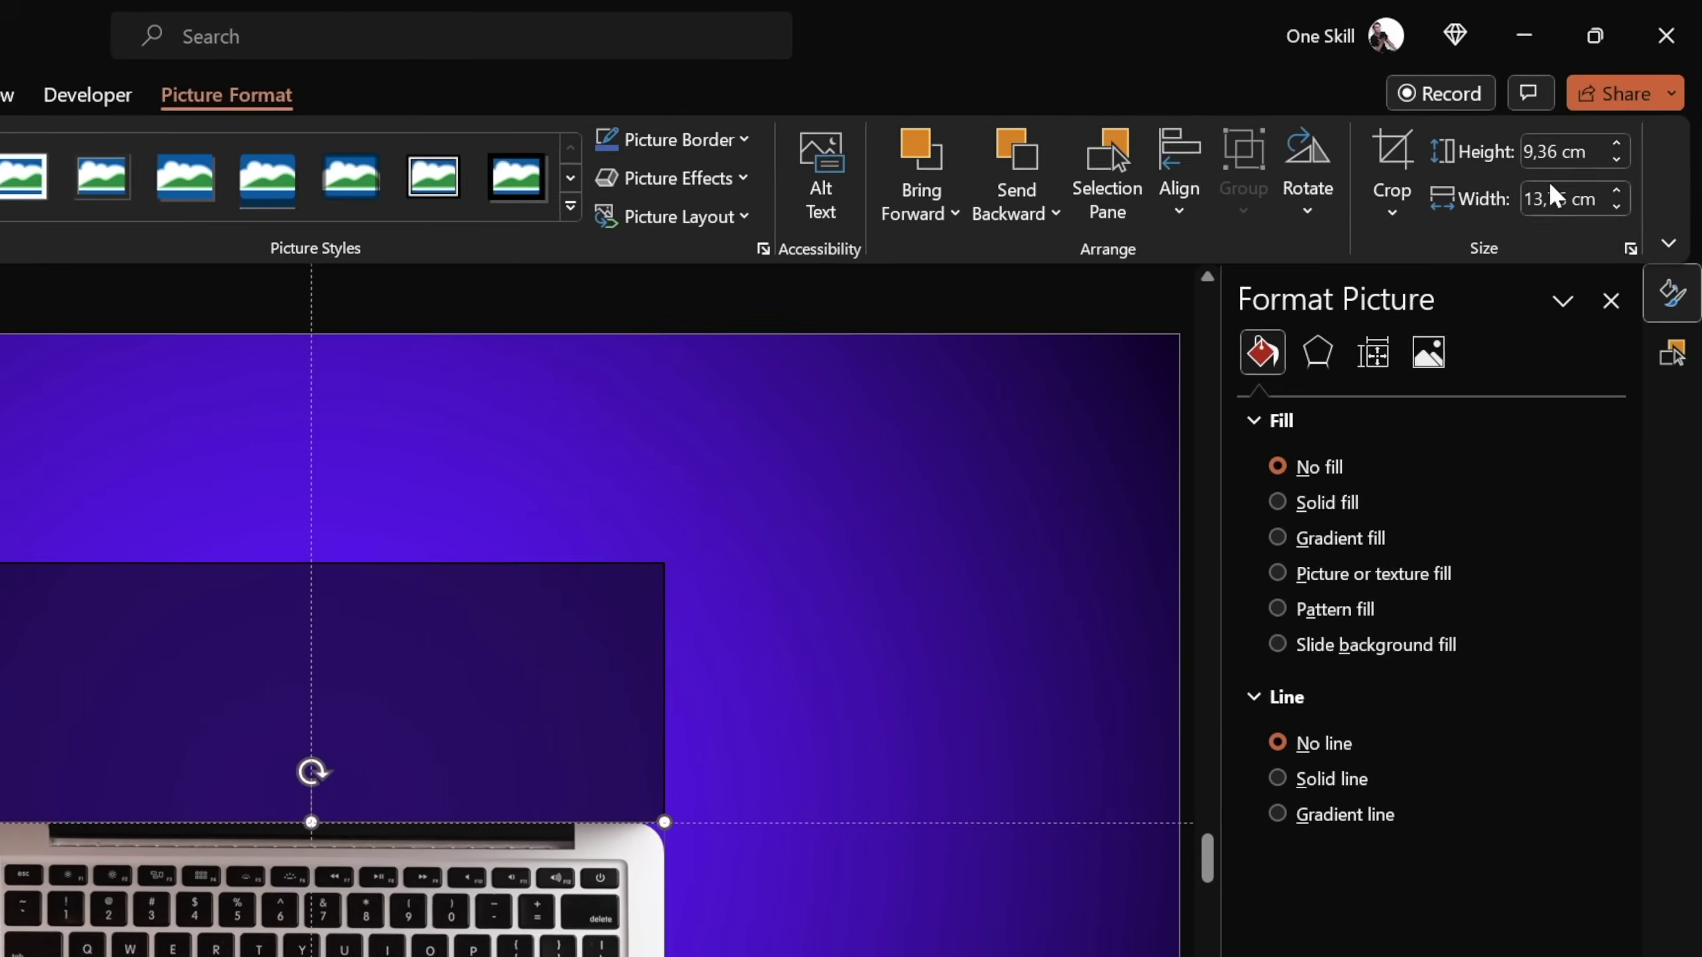
{"action": "left_click", "coordinate": [1629, 101]}
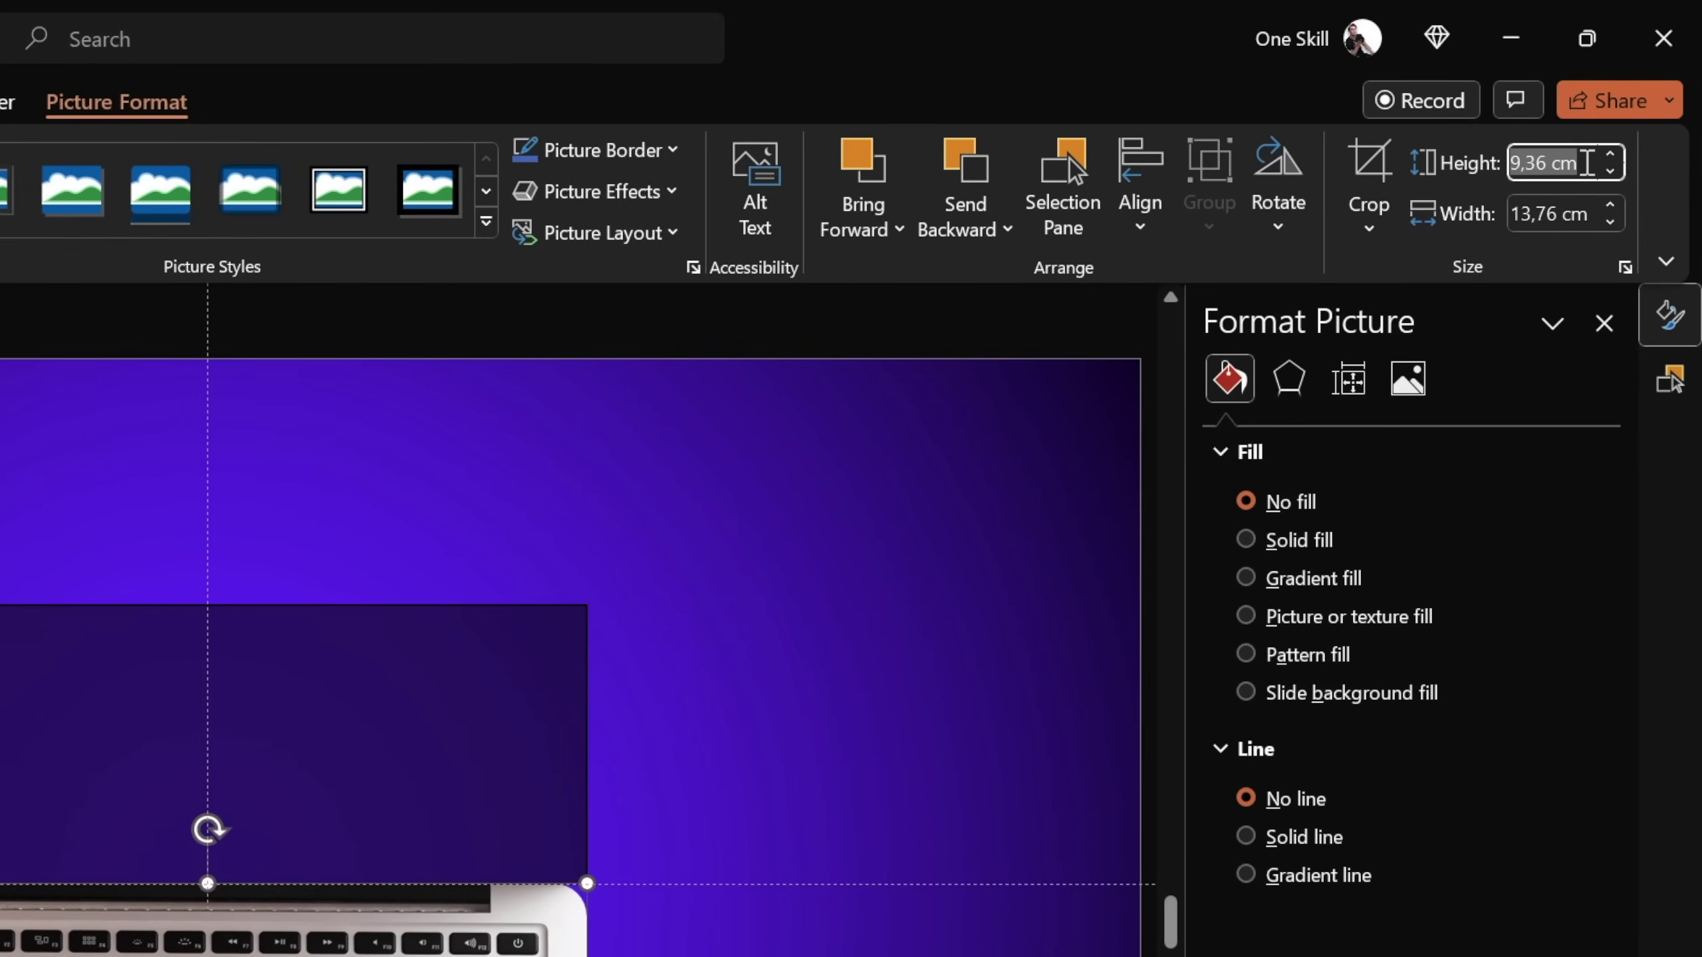
{"action": "left_click", "coordinate": [428, 716]}
{"action": "key", "text": "ctrl+c"}
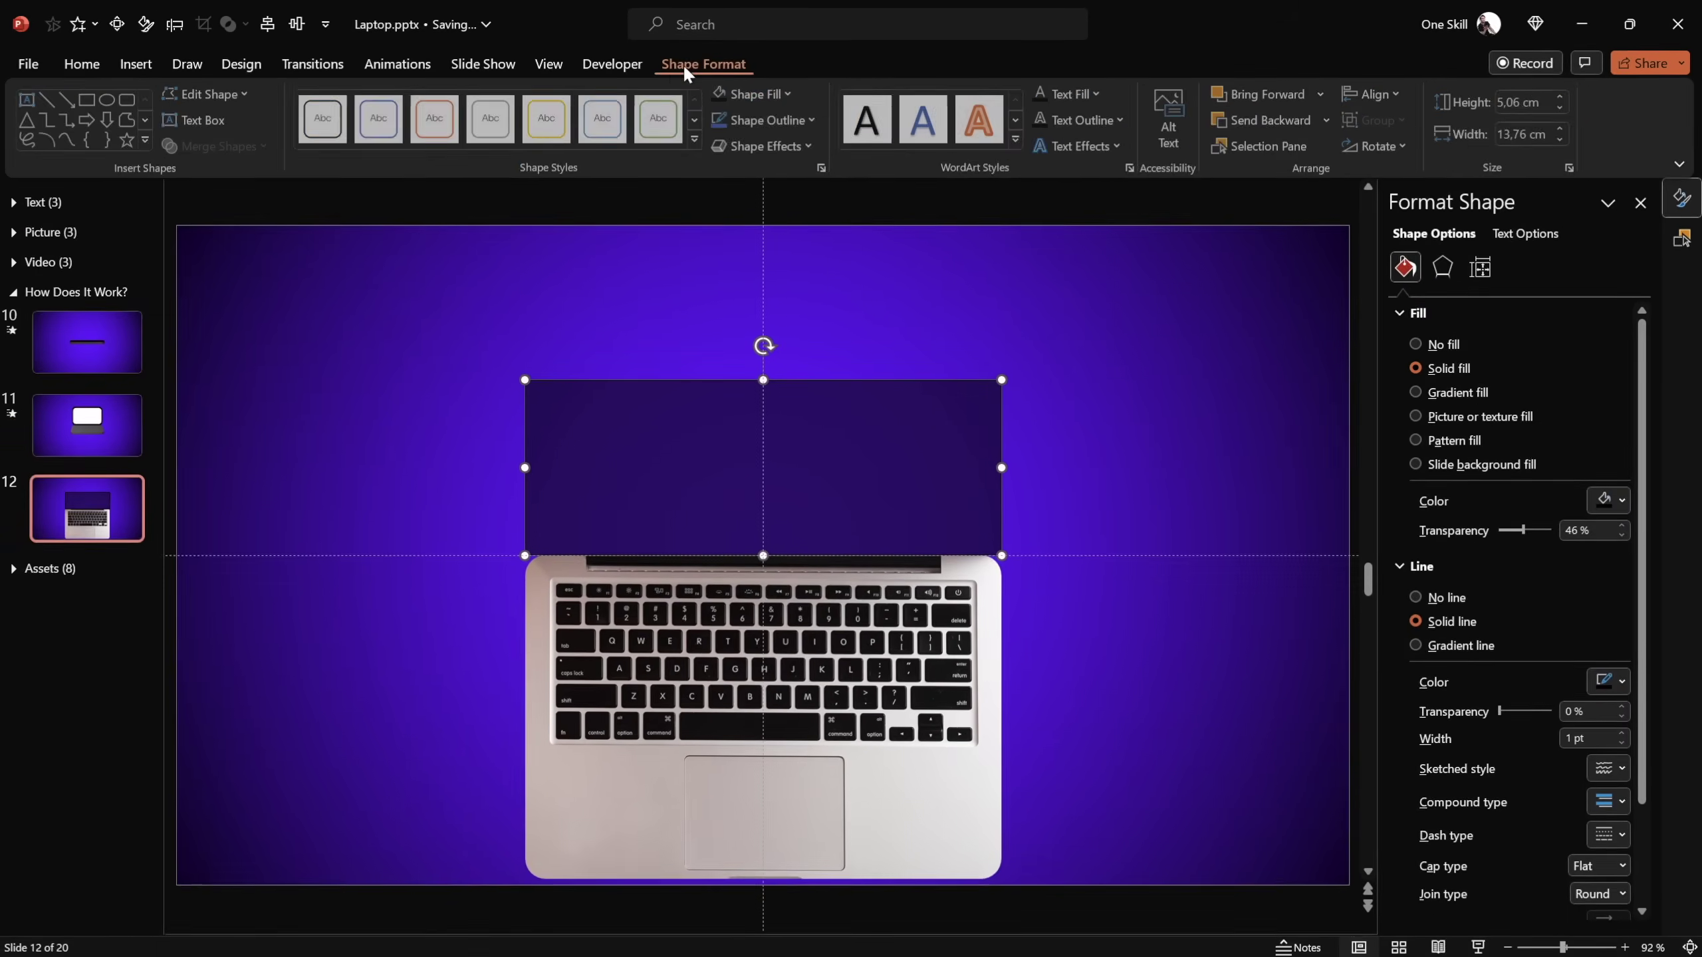
{"action": "left_click", "coordinate": [1540, 102]}
{"action": "key", "text": "ctrl+v"}
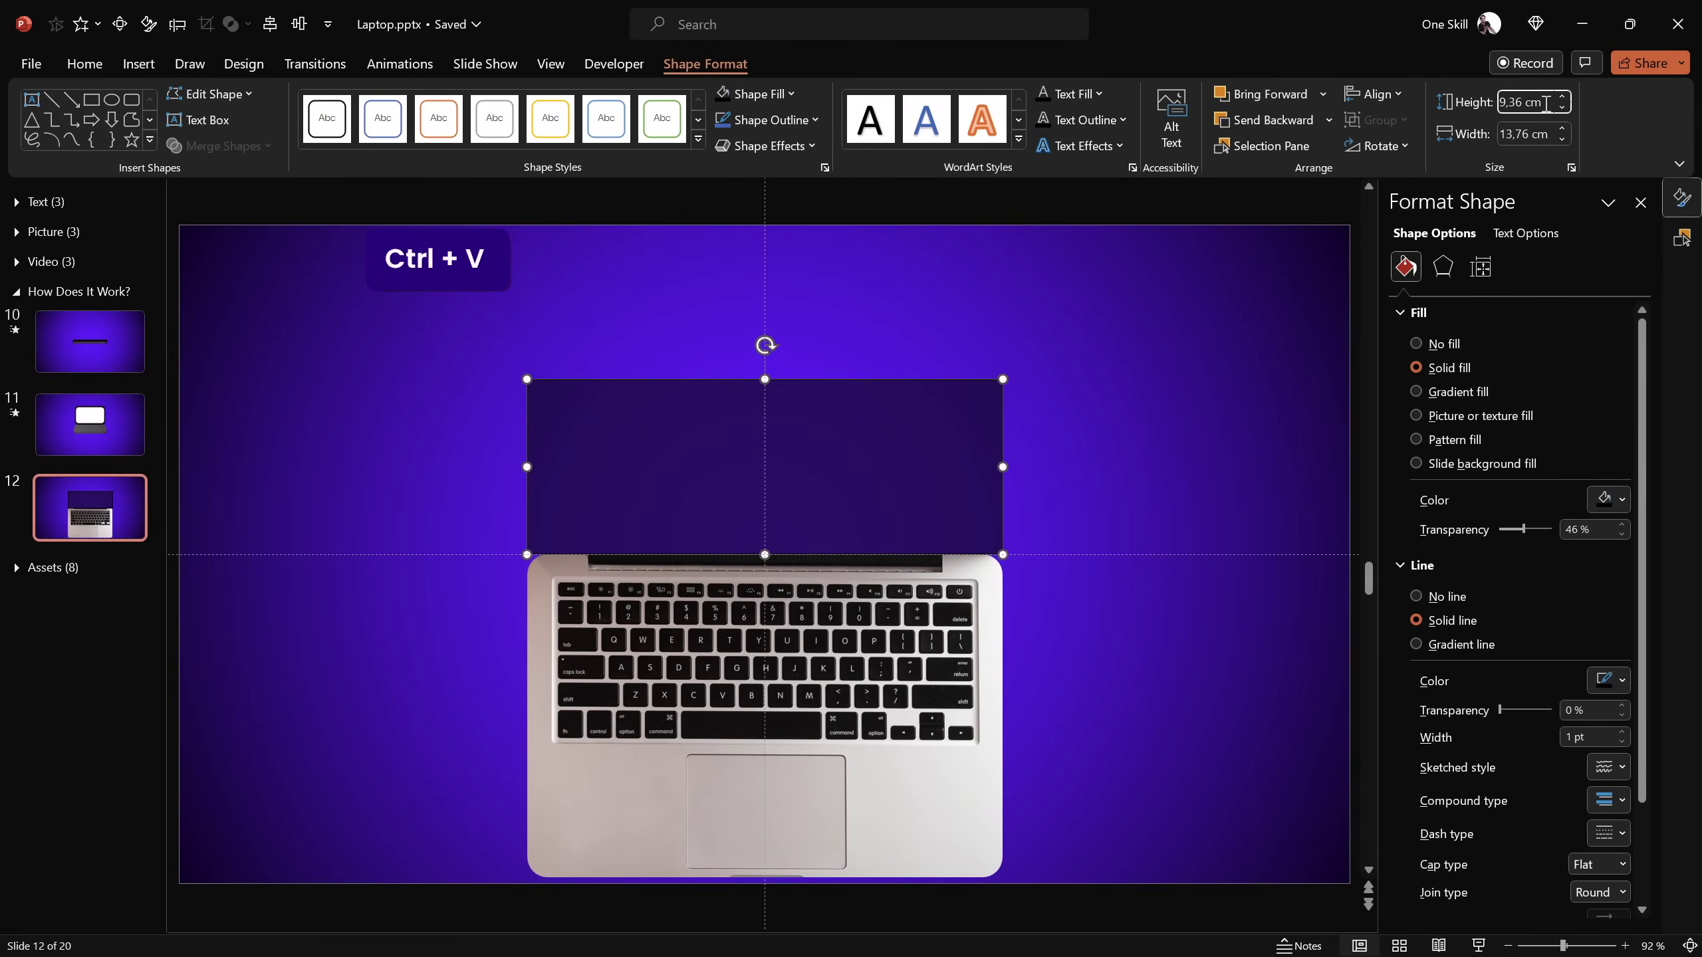
{"action": "key", "text": "Return"}
Move the rectangle vertically until its lower edge sits on the horizontal centre guide, touching the keyboard's upper edge
{"action": "left_click_drag", "start_coordinate": [956, 467], "coordinate": [923, 312]}
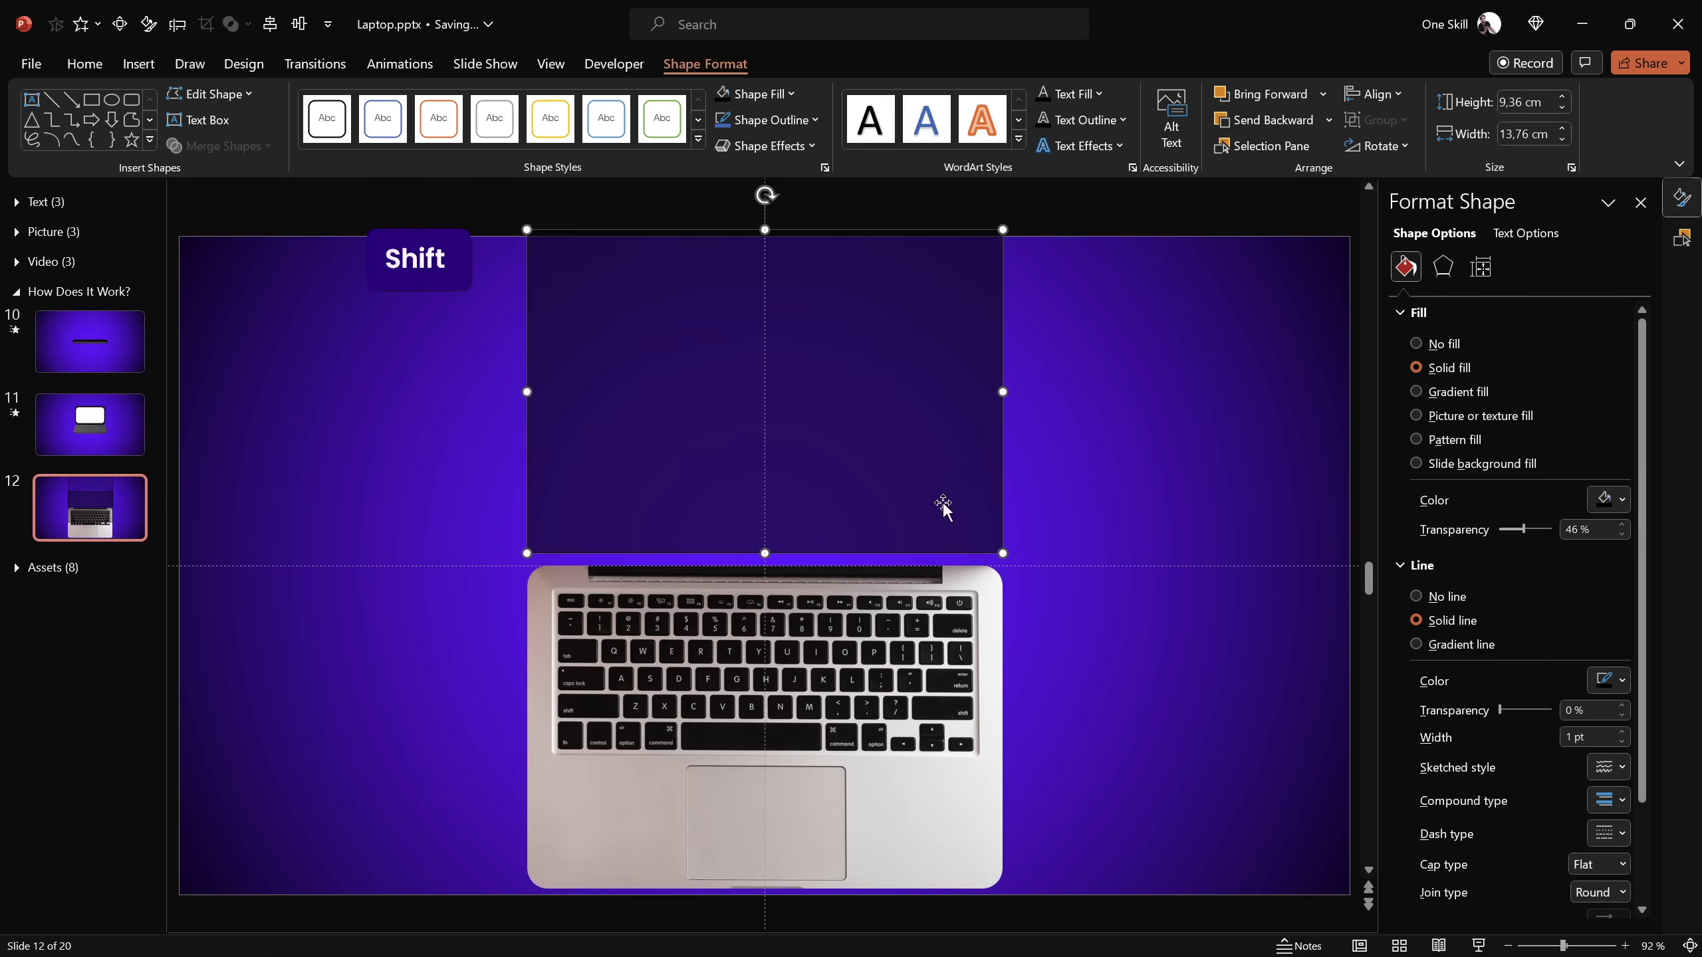
{"action": "scroll", "coordinate": [943, 506], "scroll_direction": "down", "scroll_amount": 1}
{"action": "left_click_drag", "start_coordinate": [930, 449], "coordinate": [882, 472]}
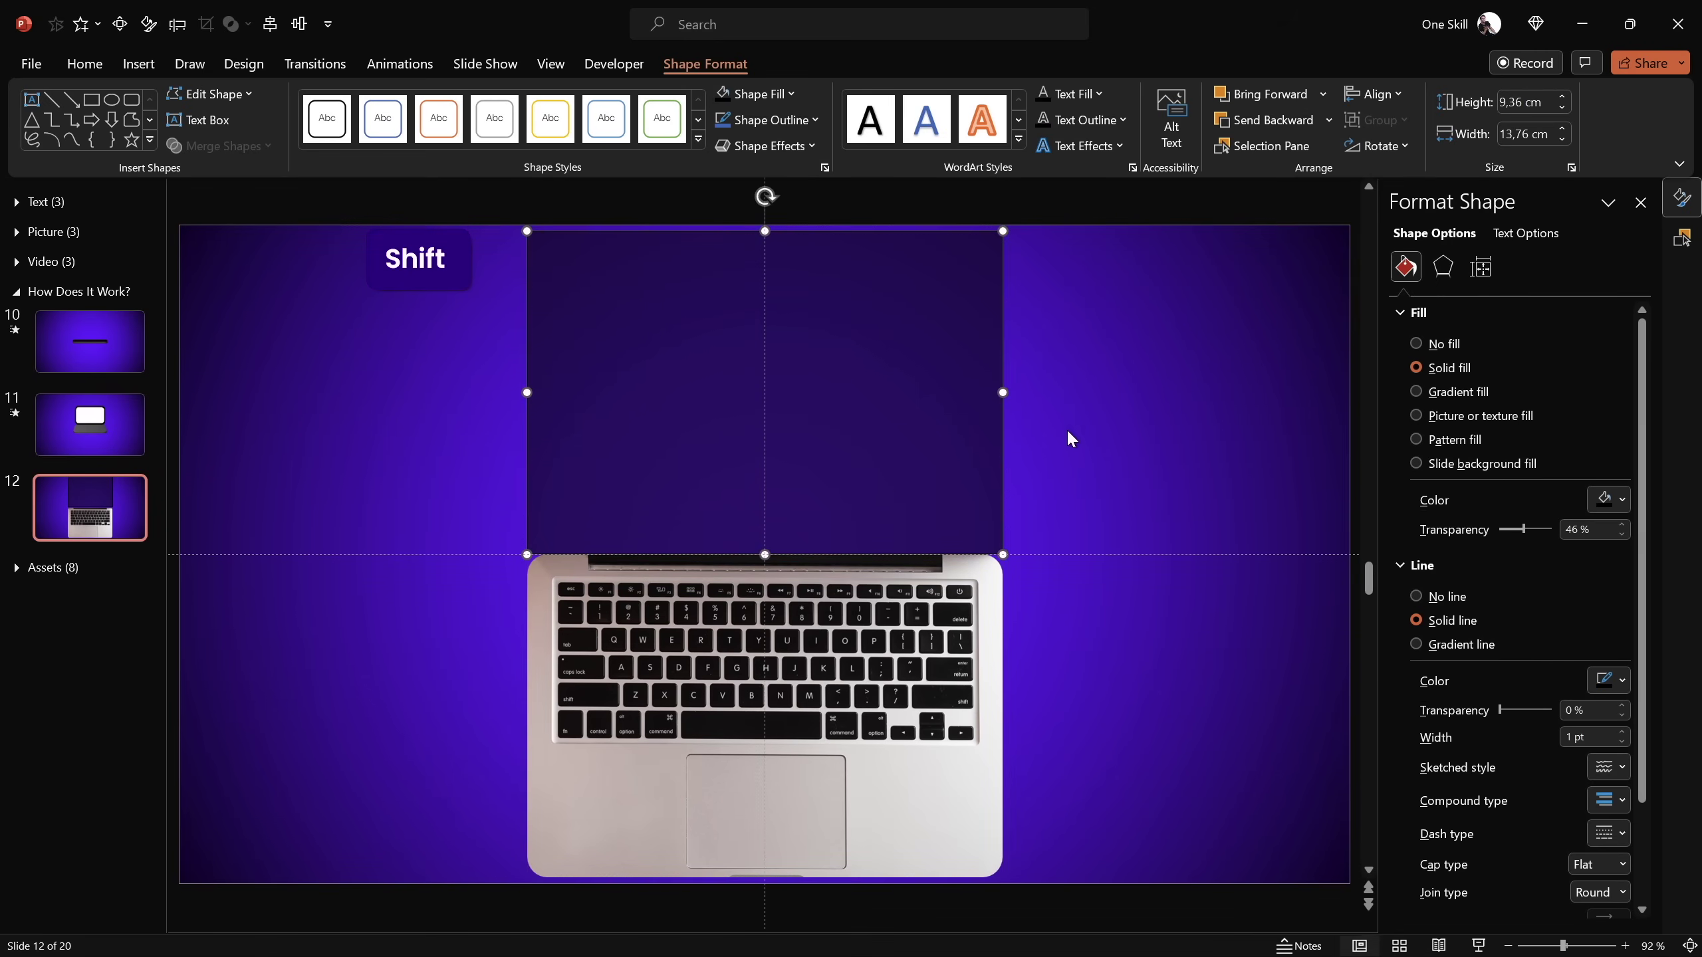
{"action": "left_click", "coordinate": [1096, 419]}
Group the rectangle with the keyboard cut-out and set the rectangle to no fill and no line
{"action": "left_click", "coordinate": [915, 403]}
{"action": "left_click", "coordinate": [933, 616], "text": "shift"}
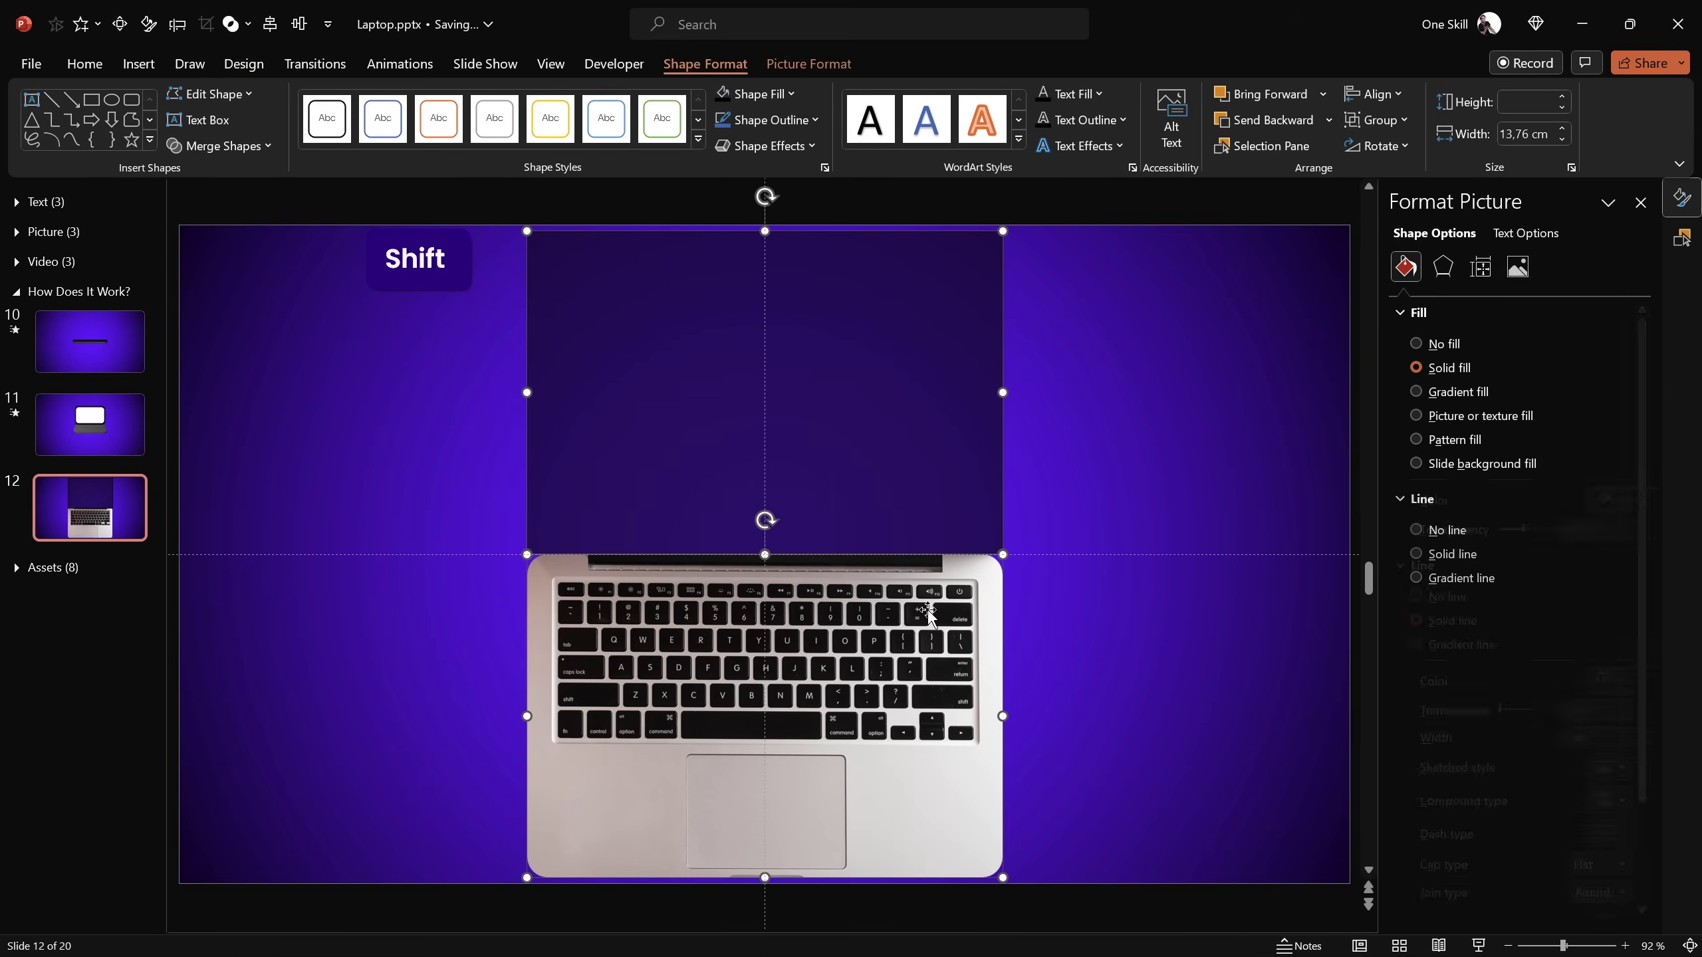
{"action": "key", "text": "ctrl+g"}
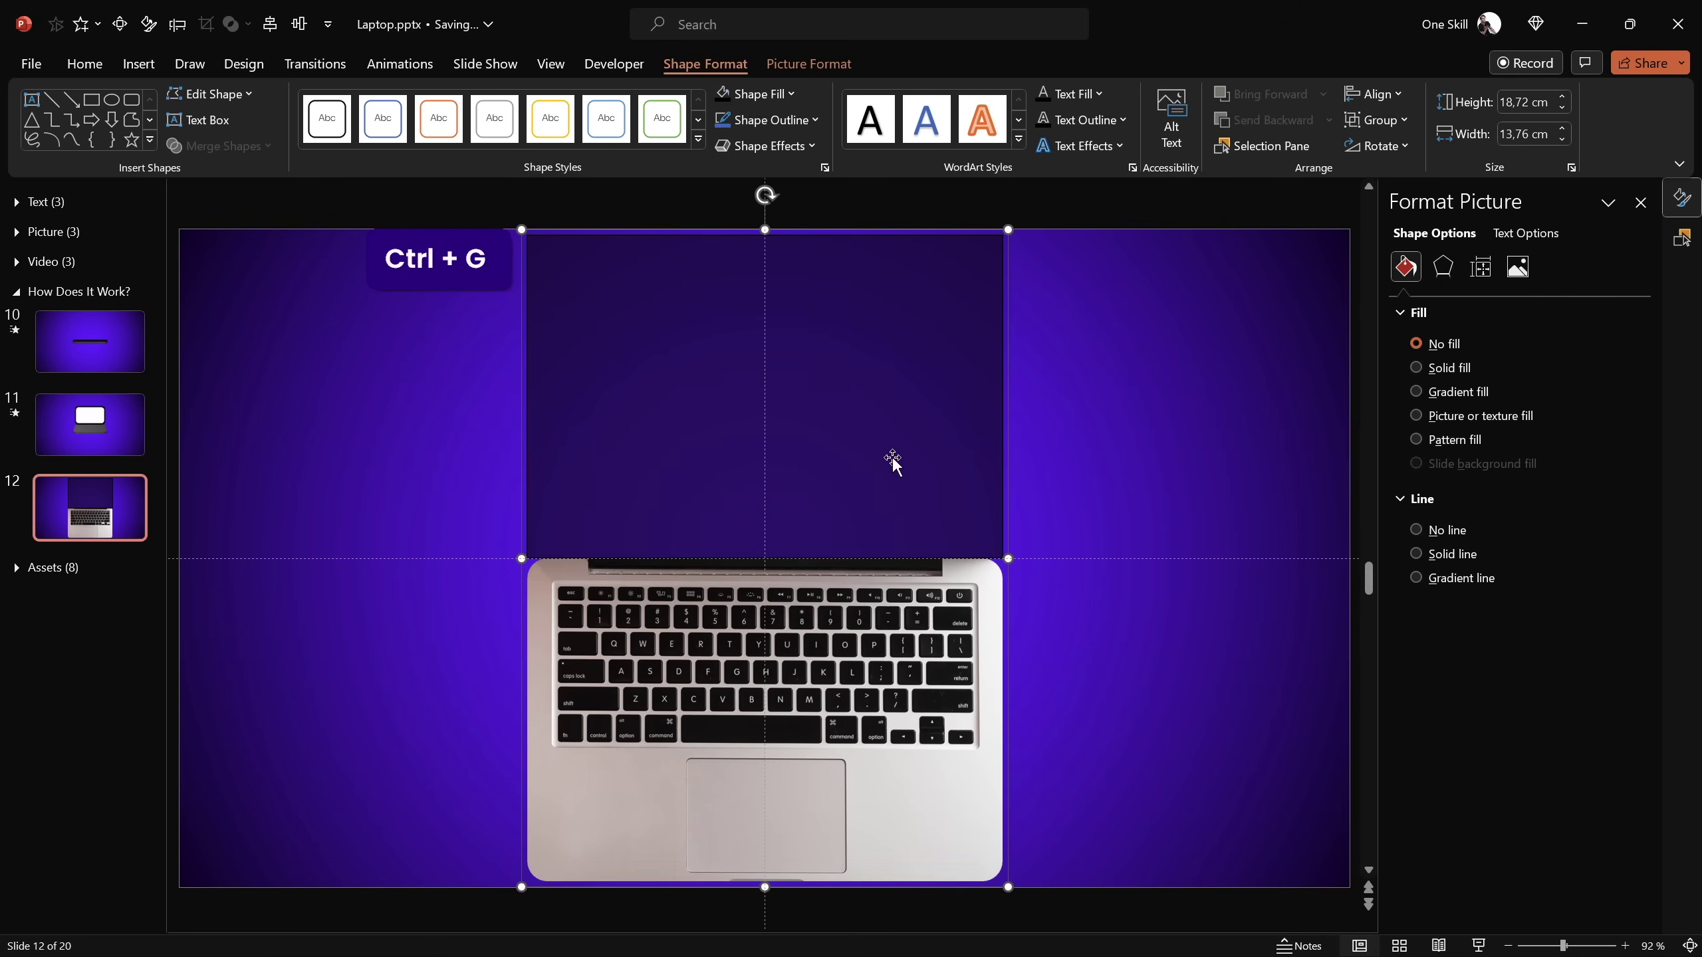
{"action": "left_click", "coordinate": [877, 421]}
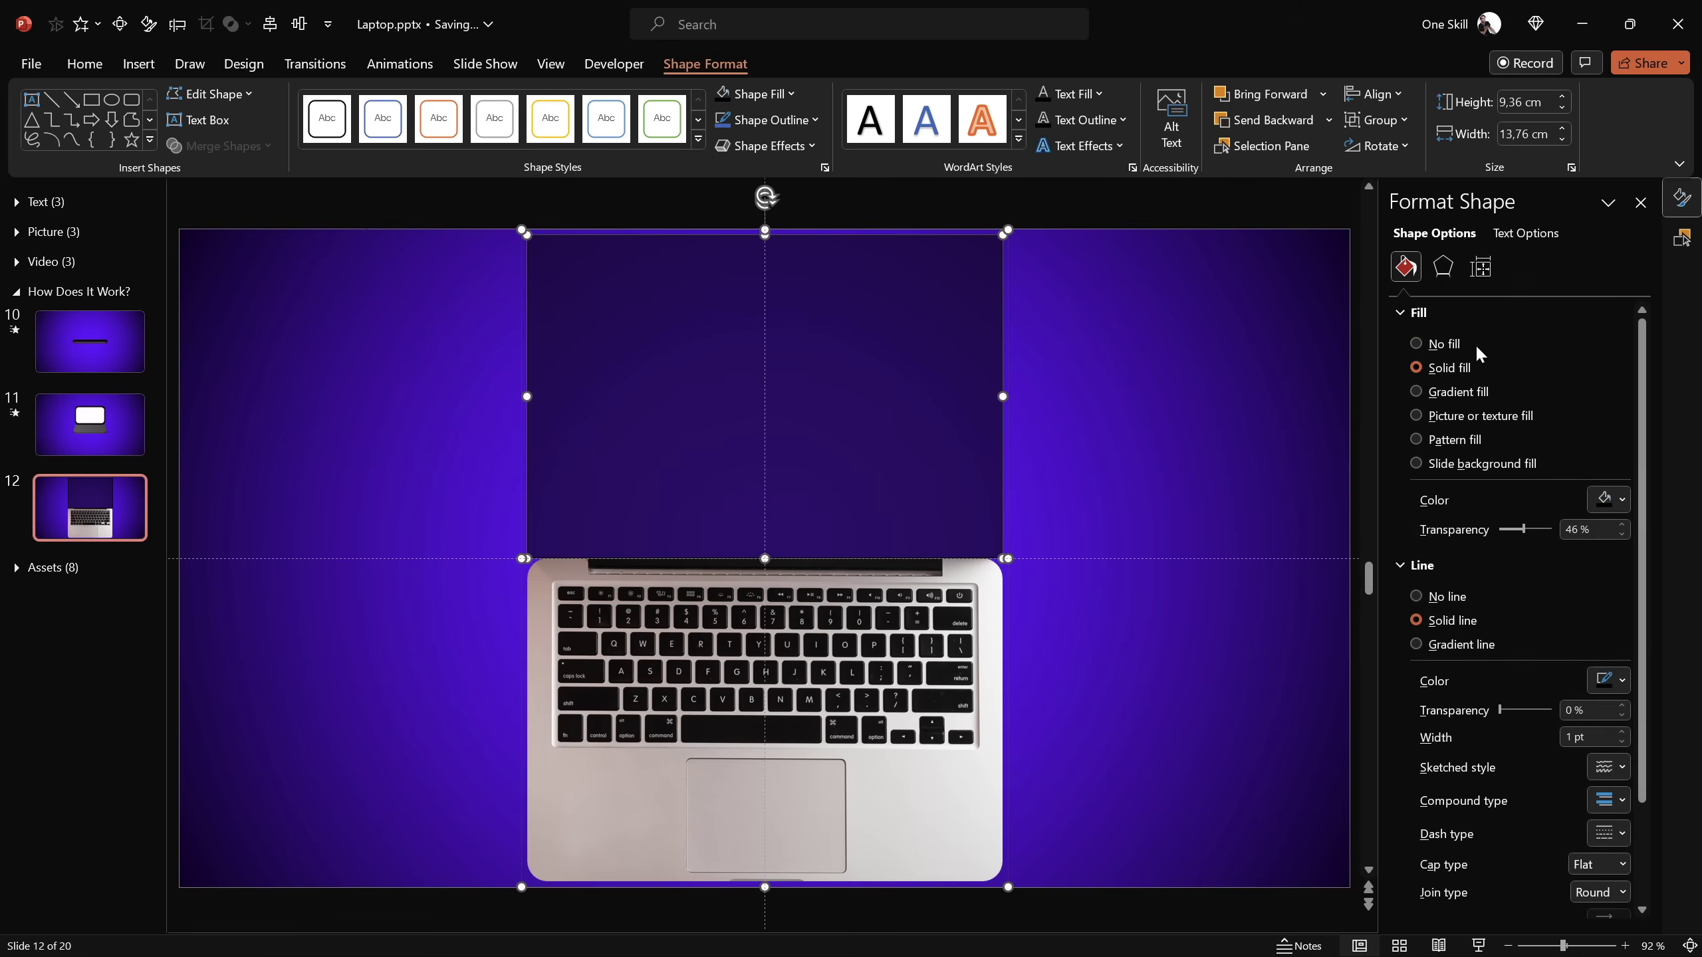
{"action": "left_click", "coordinate": [1416, 343]}
{"action": "left_click", "coordinate": [1414, 526]}
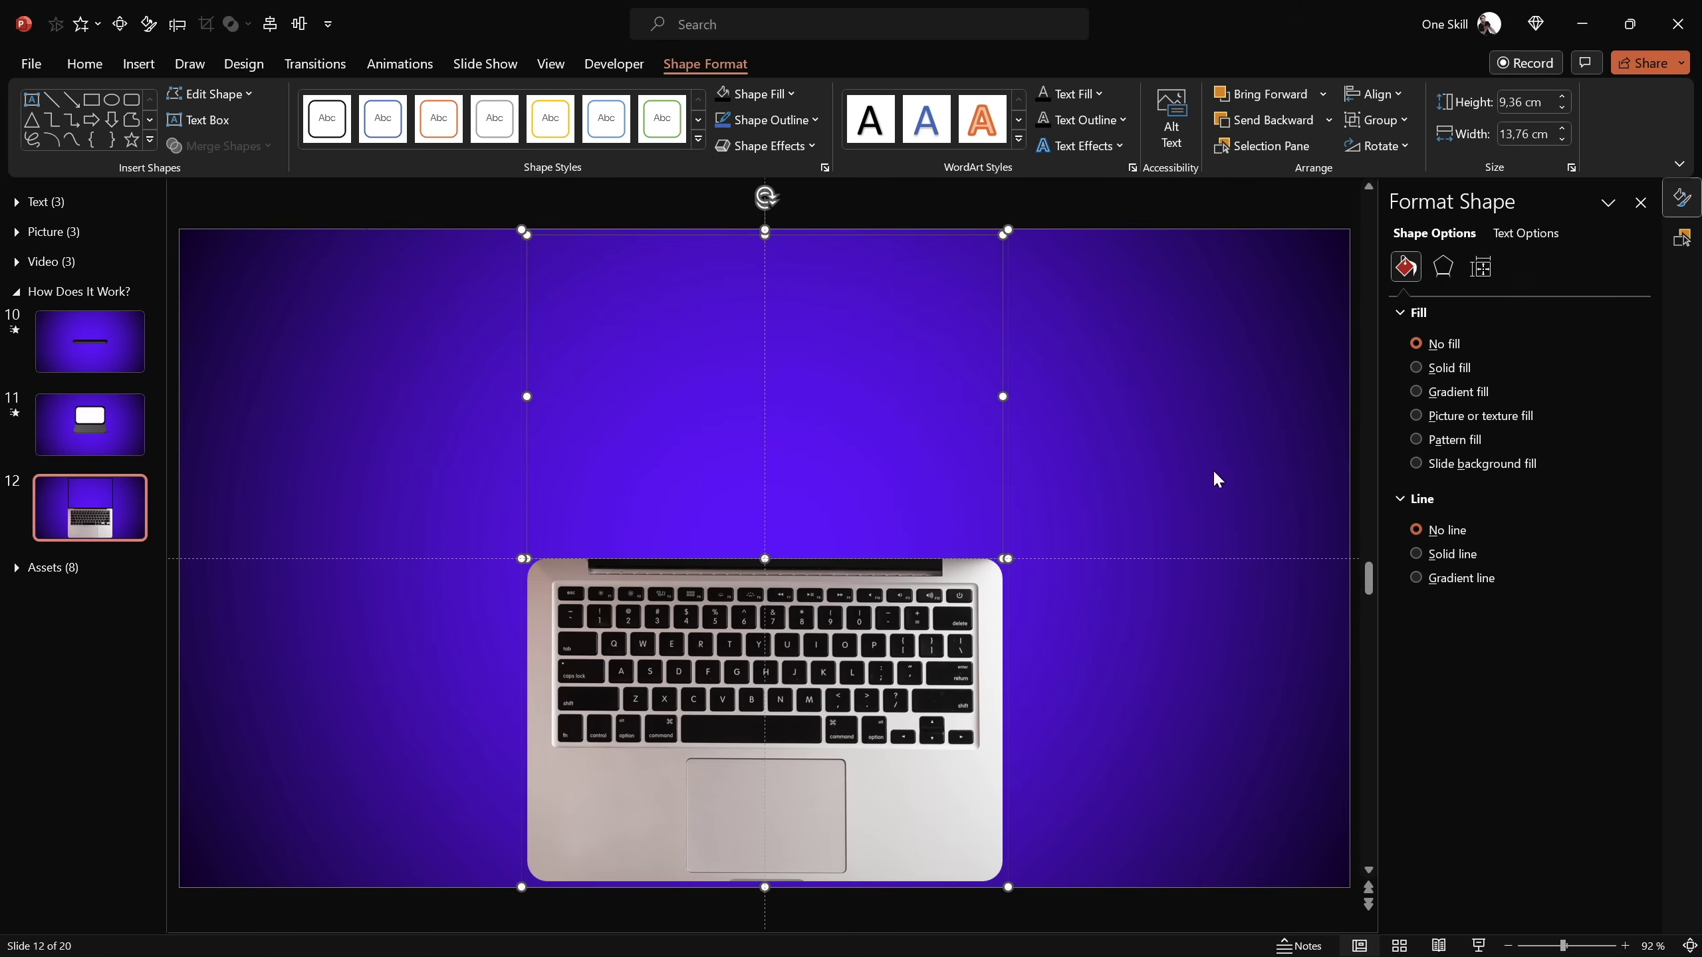
{"action": "left_click", "coordinate": [1213, 467]}
Hide the drawing guides on the slide
{"action": "left_click", "coordinate": [924, 666]}
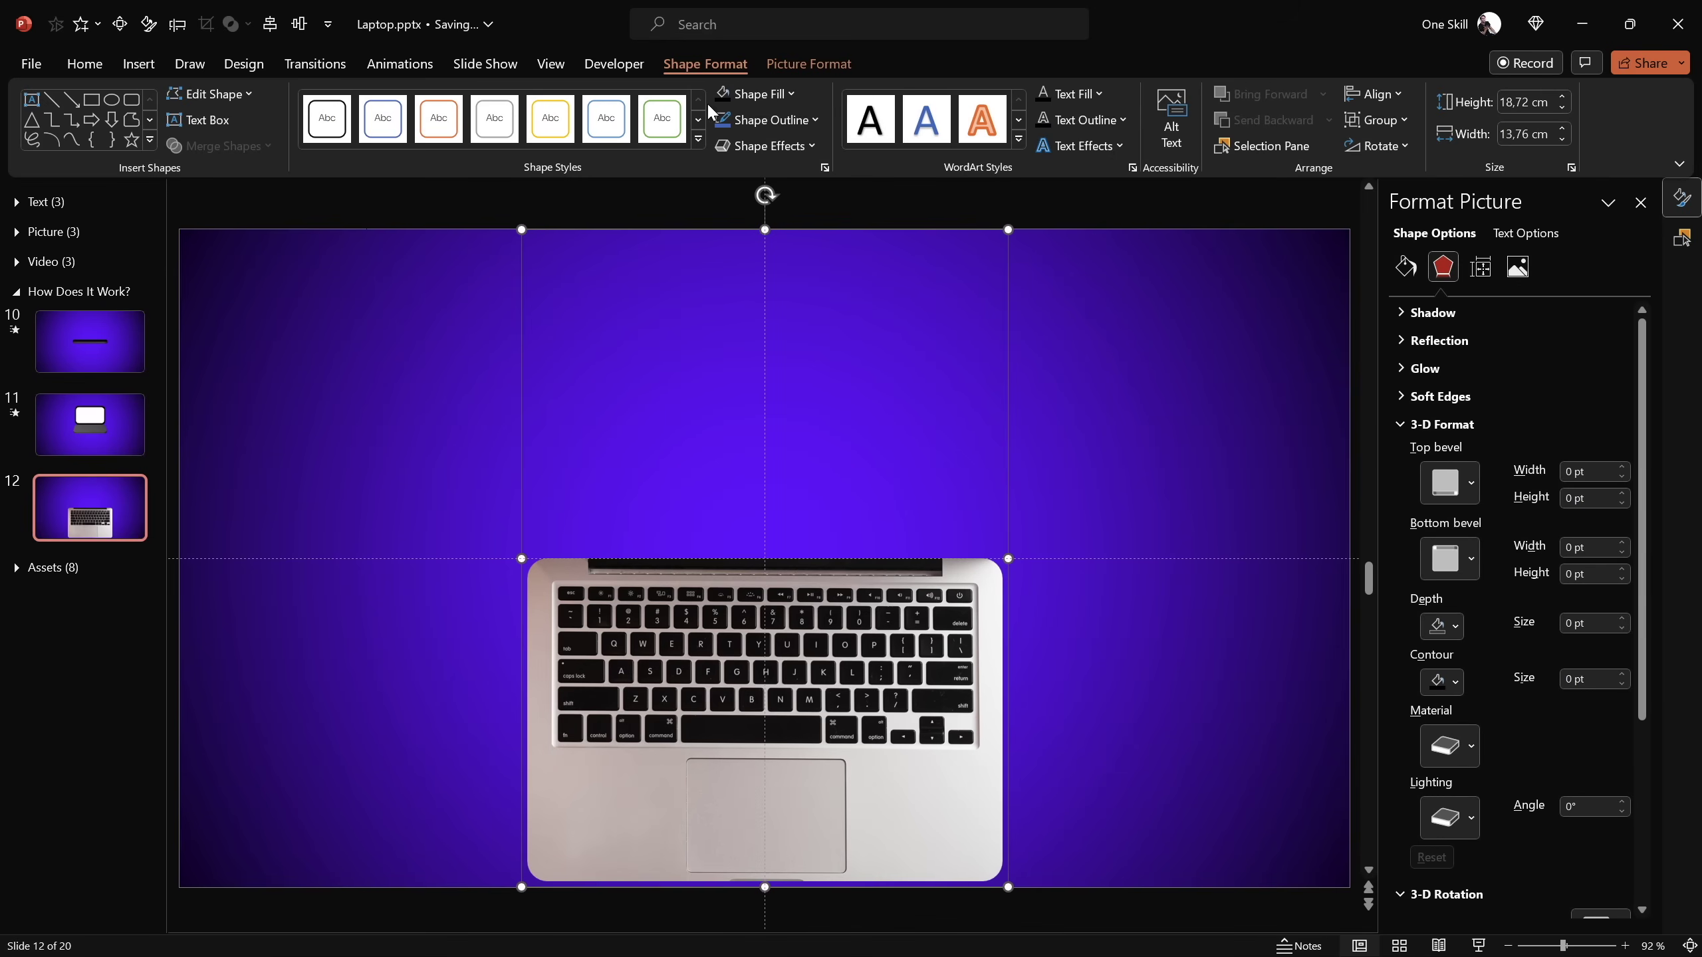
{"action": "left_click", "coordinate": [546, 65]}
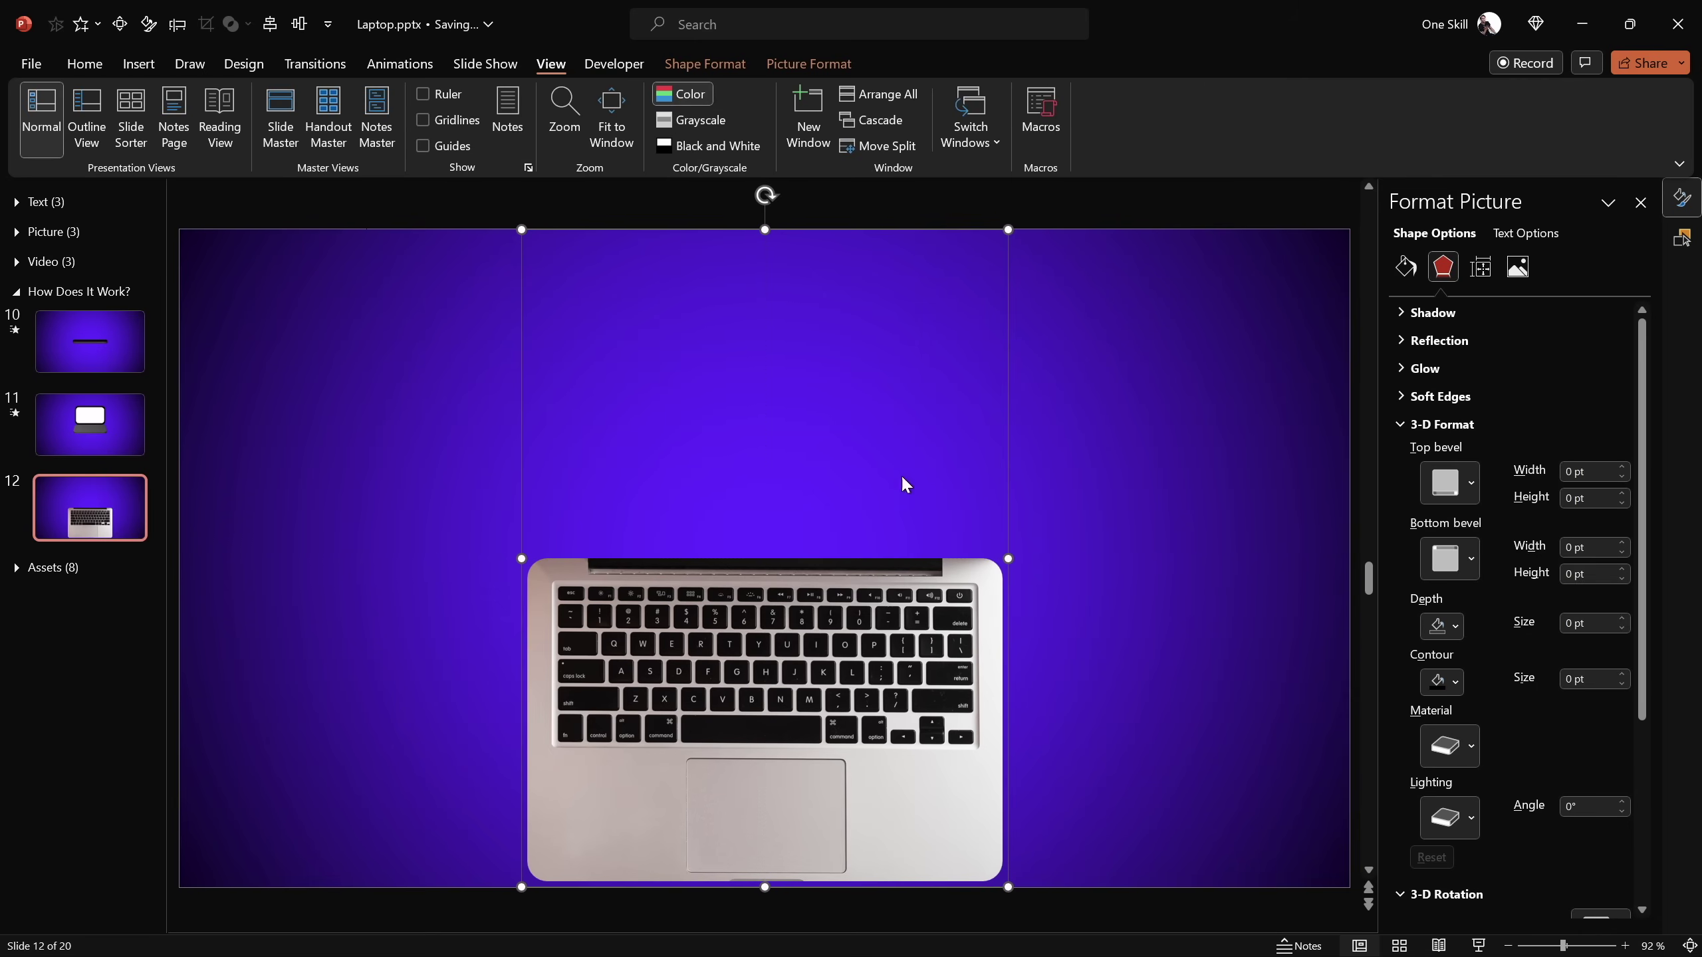
{"action": "left_click", "coordinate": [1124, 472]}
Apply the Perspective: Relaxed Moderately 3-D rotation preset to the keyboard group
{"action": "left_click", "coordinate": [868, 637]}
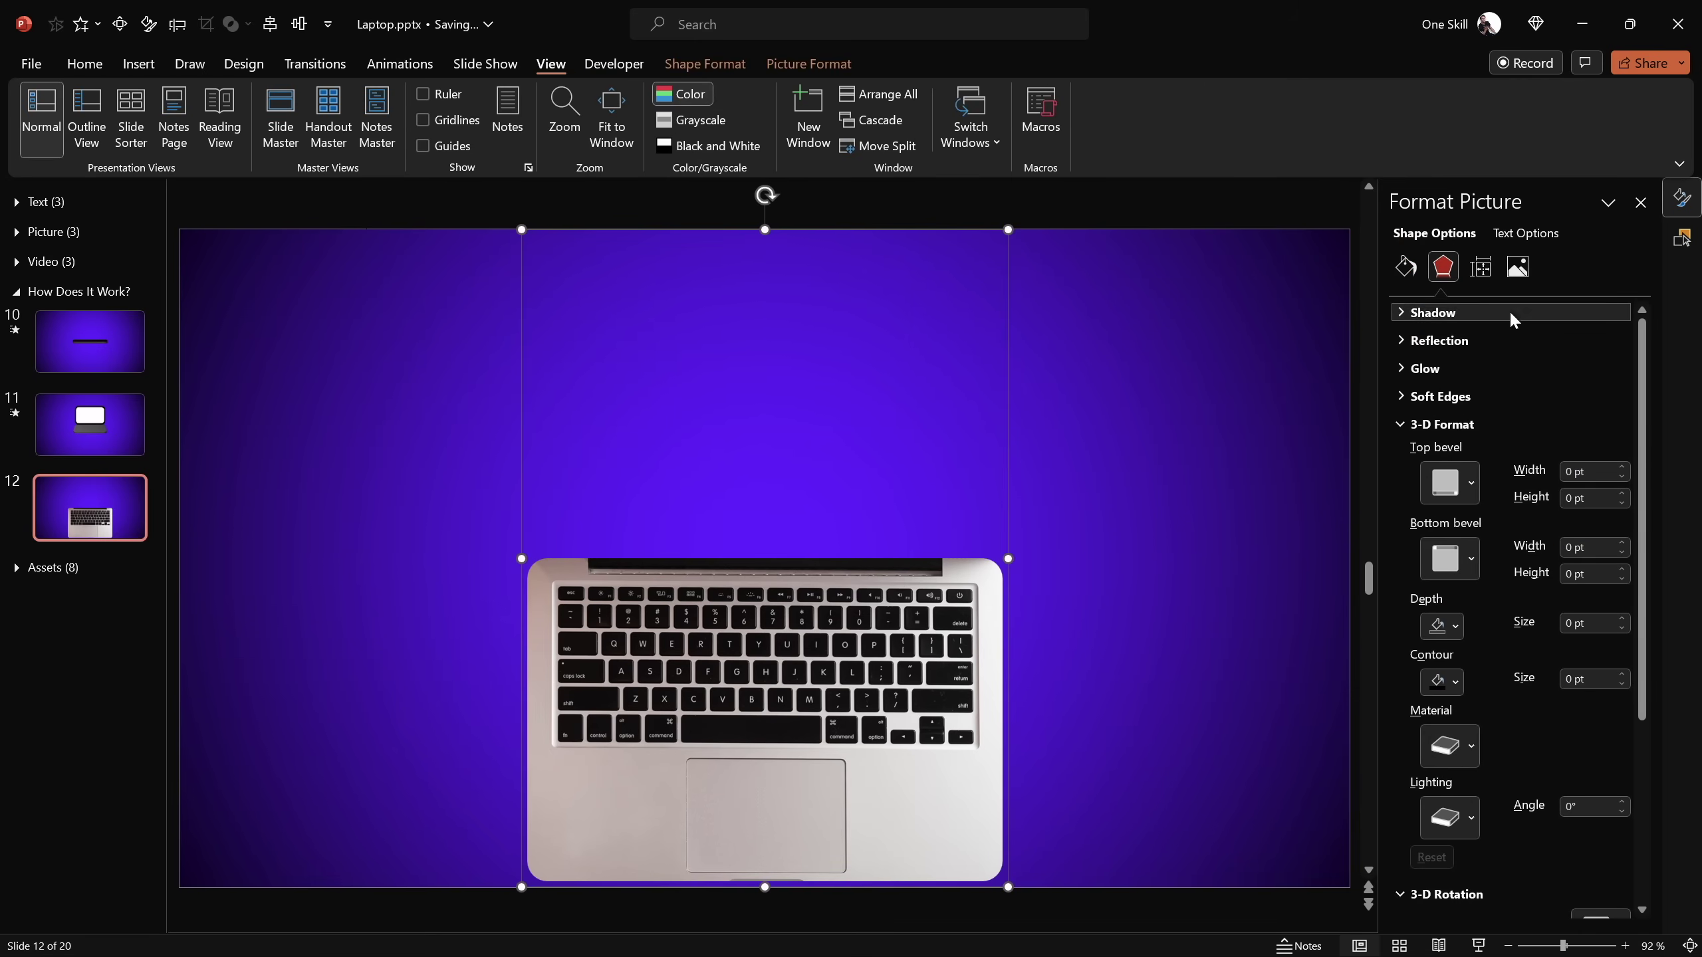
{"action": "left_click", "coordinate": [1401, 426]}
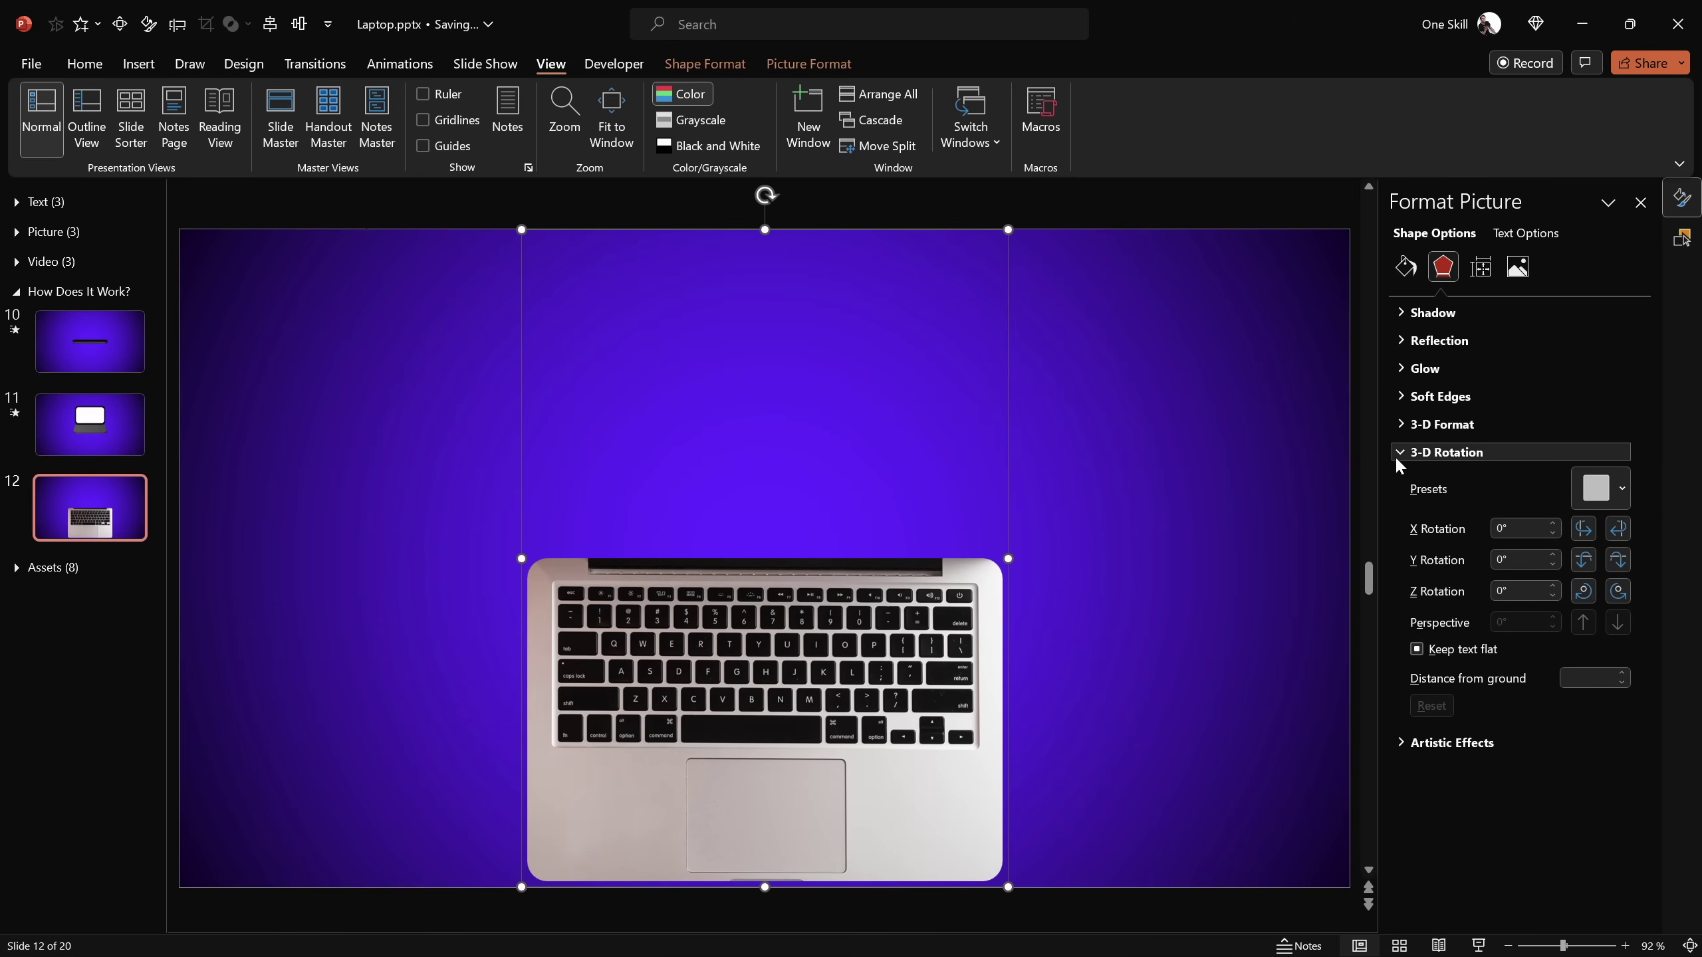
{"action": "left_click", "coordinate": [1613, 493]}
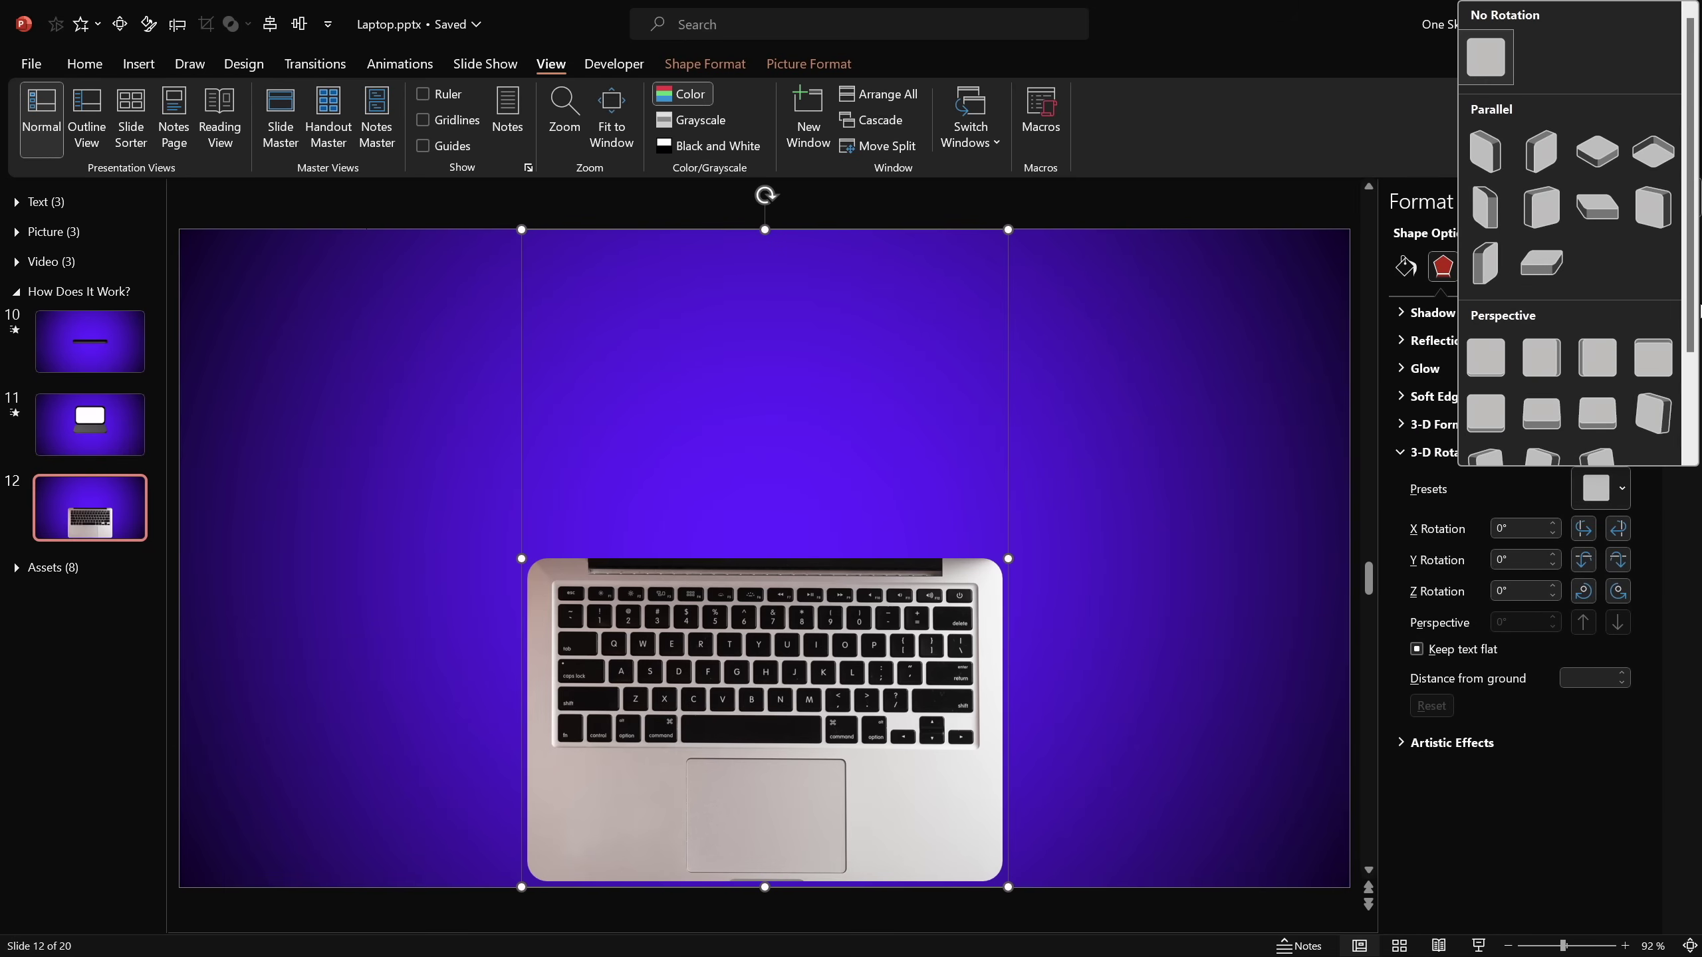
{"action": "scroll", "coordinate": [1595, 376], "scroll_direction": "down", "scroll_amount": 1}
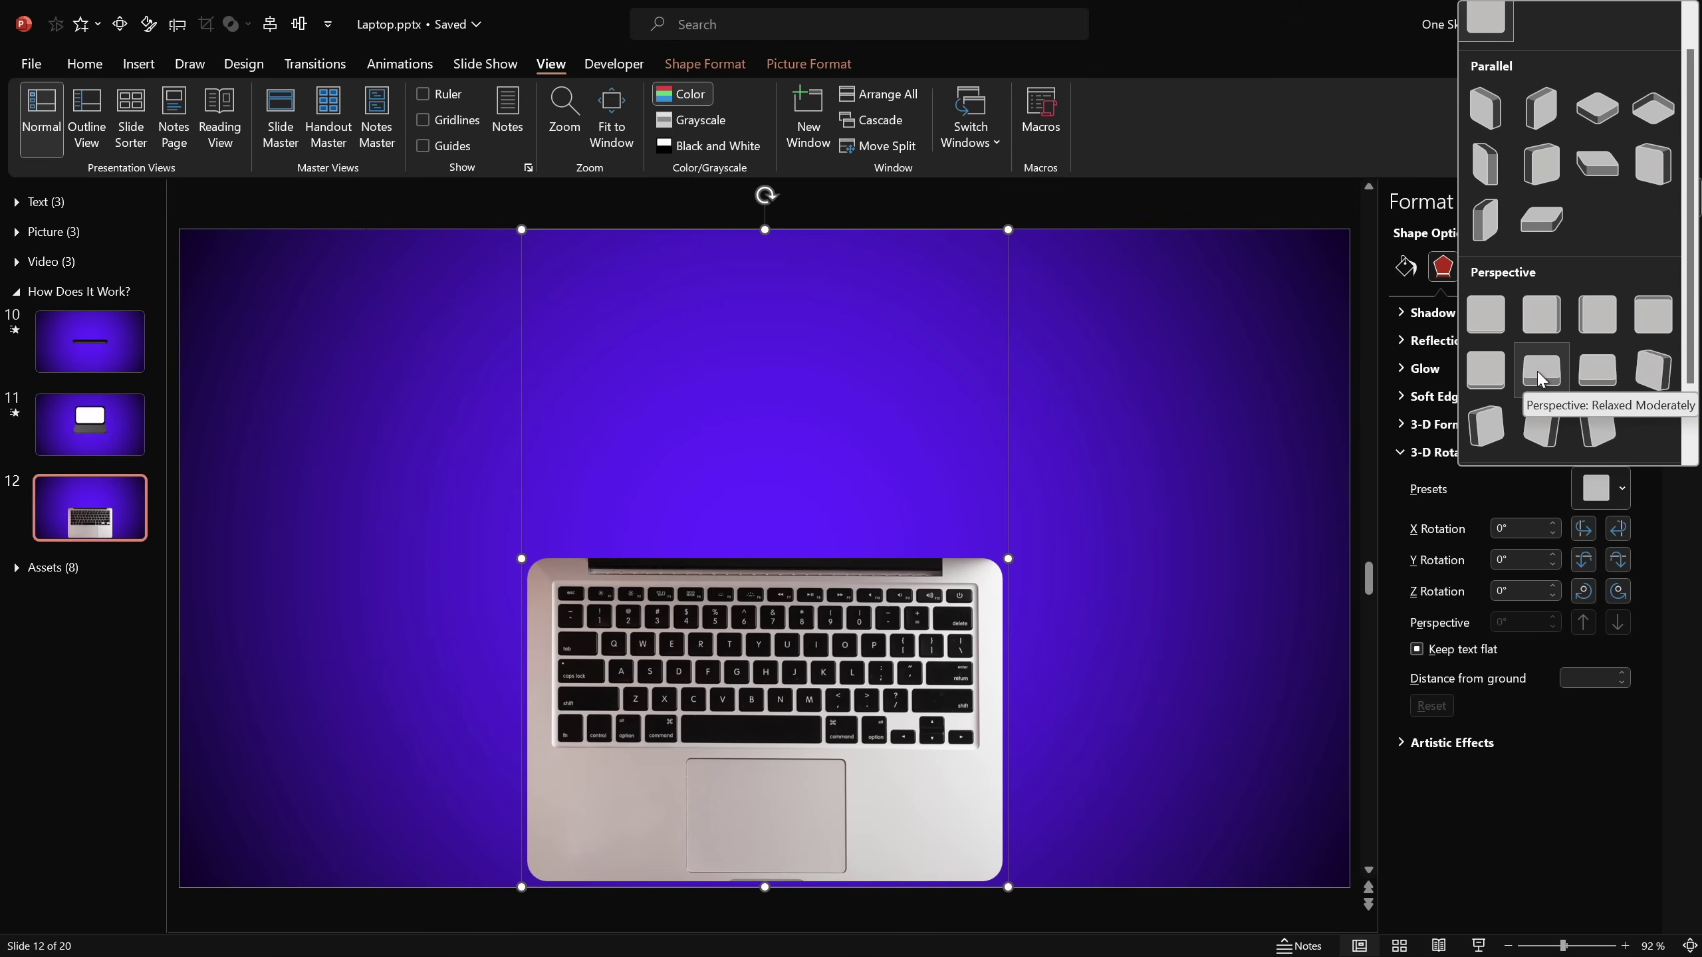
{"action": "left_click", "coordinate": [1538, 377]}
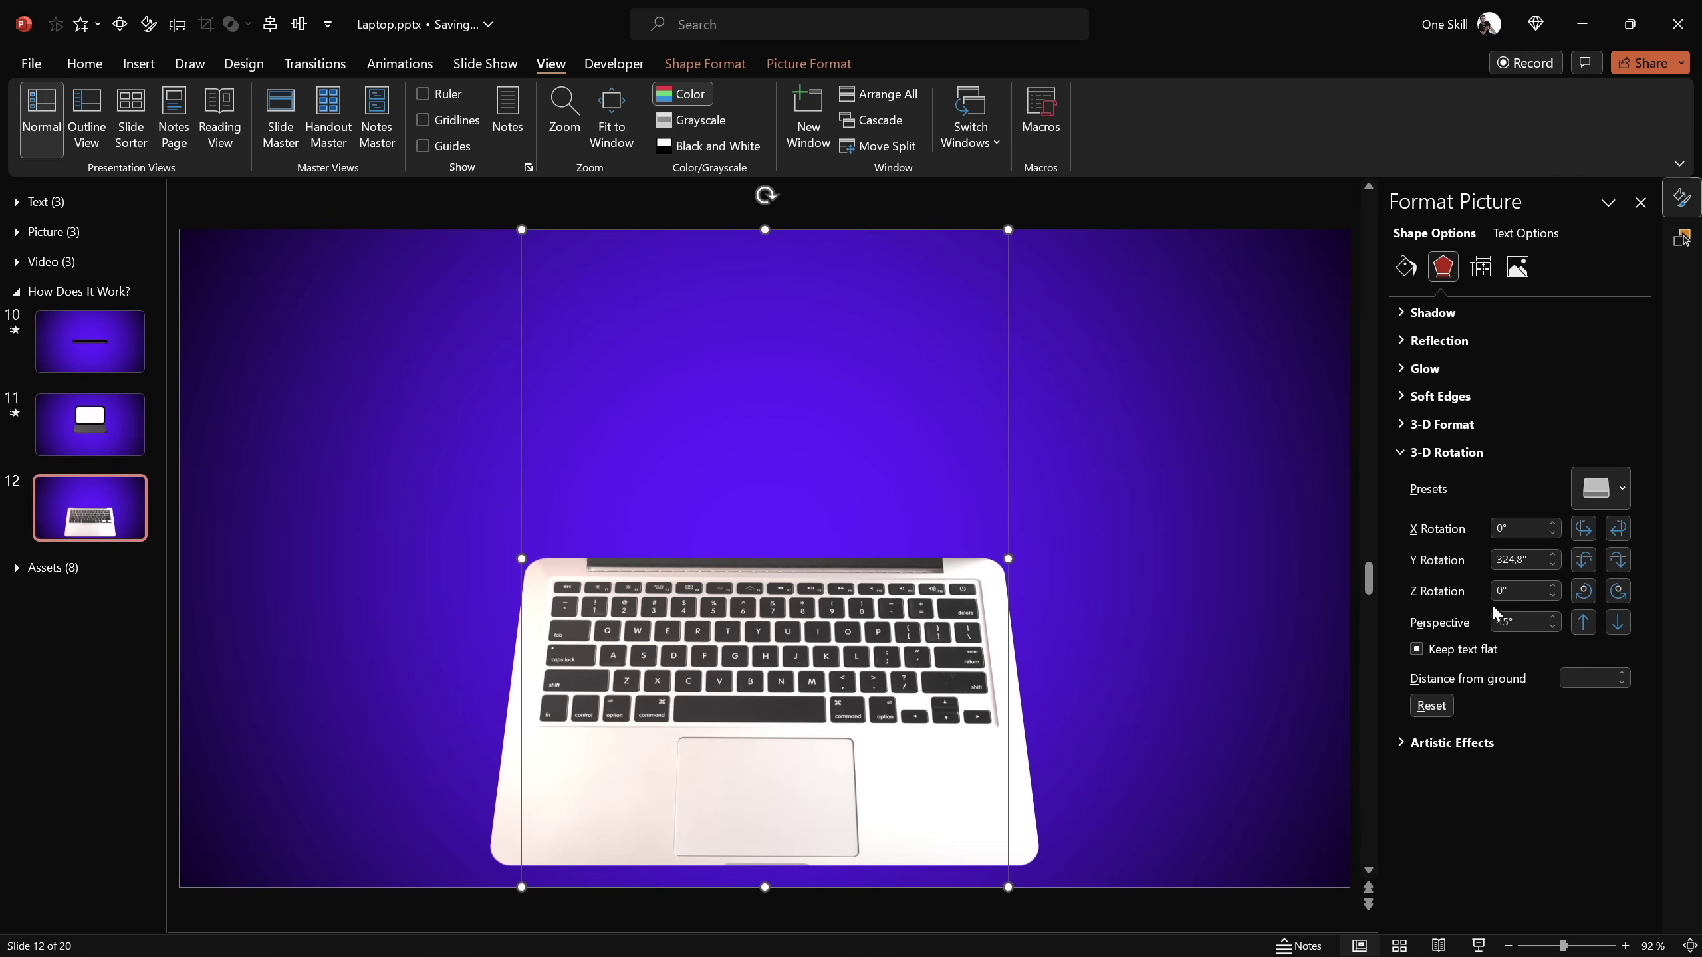
Tilt the keyboard group around its hinge edge by varying its Y rotation, leaving it flatter than the preset angle
{"action": "left_click", "coordinate": [1622, 561]}
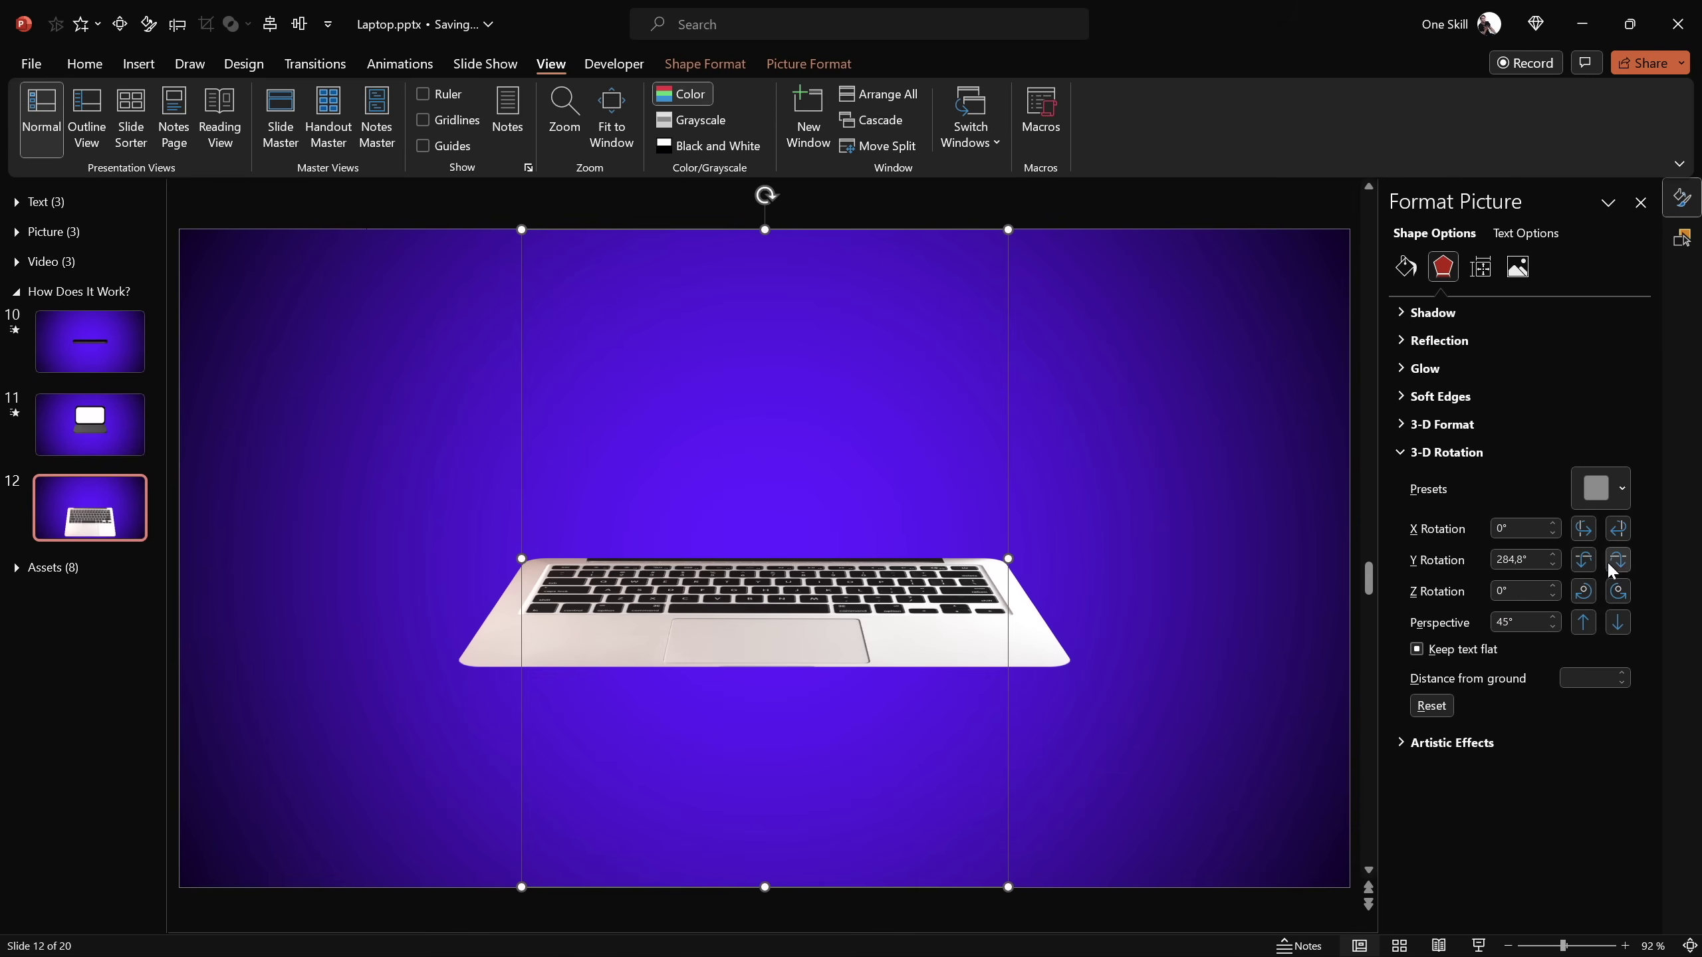
{"action": "left_click", "coordinate": [1576, 557]}
{"action": "left_click", "coordinate": [1575, 557]}
{"action": "left_click", "coordinate": [1581, 558]}
{"action": "left_click", "coordinate": [1616, 559]}
{"action": "left_click", "coordinate": [1616, 559]}
{"action": "left_click", "coordinate": [1616, 559]}
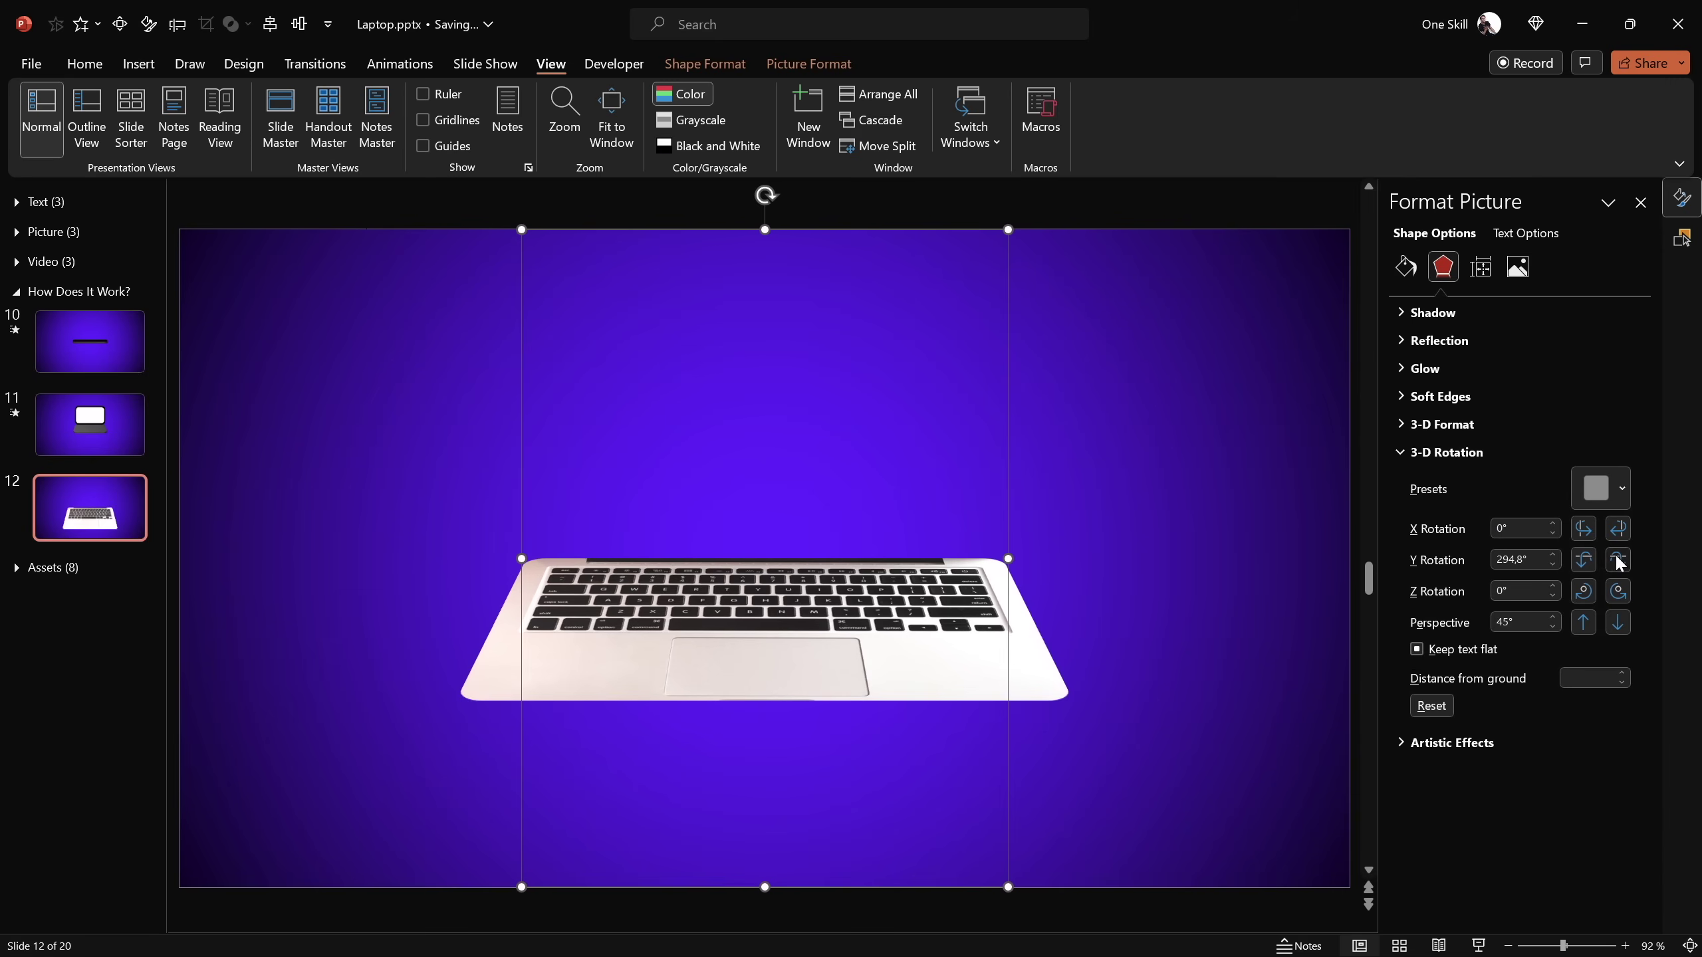
{"action": "left_click", "coordinate": [1616, 559]}
{"action": "left_click", "coordinate": [1584, 560]}
{"action": "left_click", "coordinate": [1585, 560]}
Set the 3-D depth size of the keyboard group to 3 pt
{"action": "left_click", "coordinate": [1427, 424]}
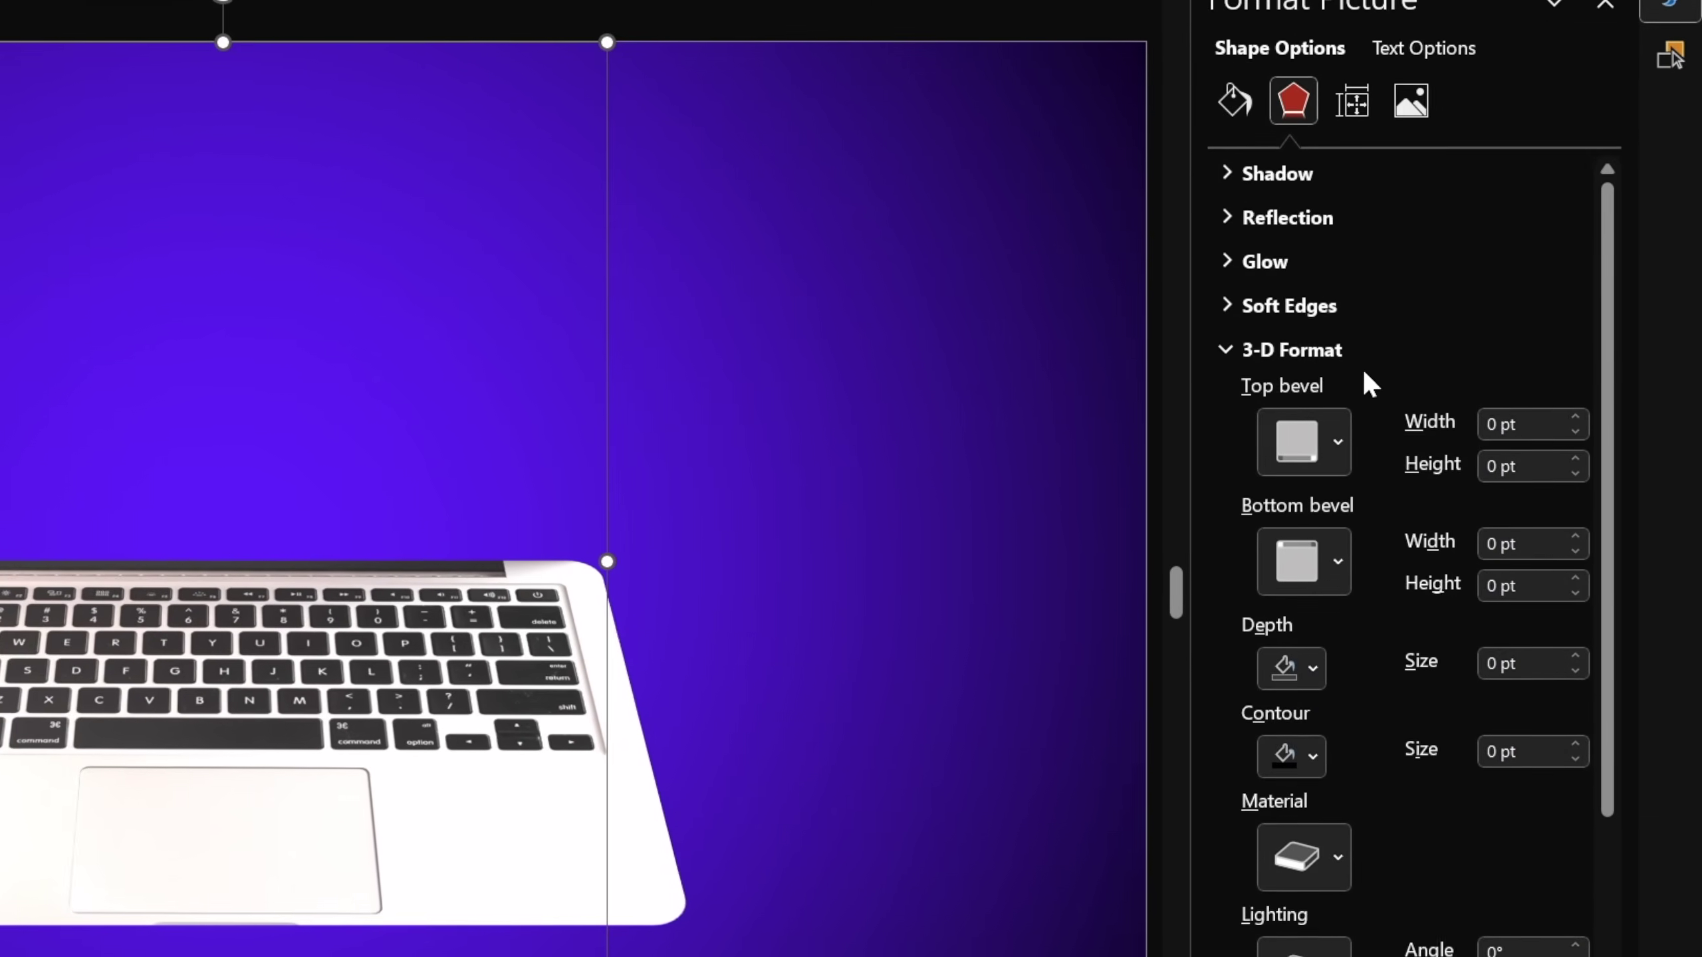
{"action": "scroll", "coordinate": [1369, 435], "scroll_direction": "down", "scroll_amount": 4}
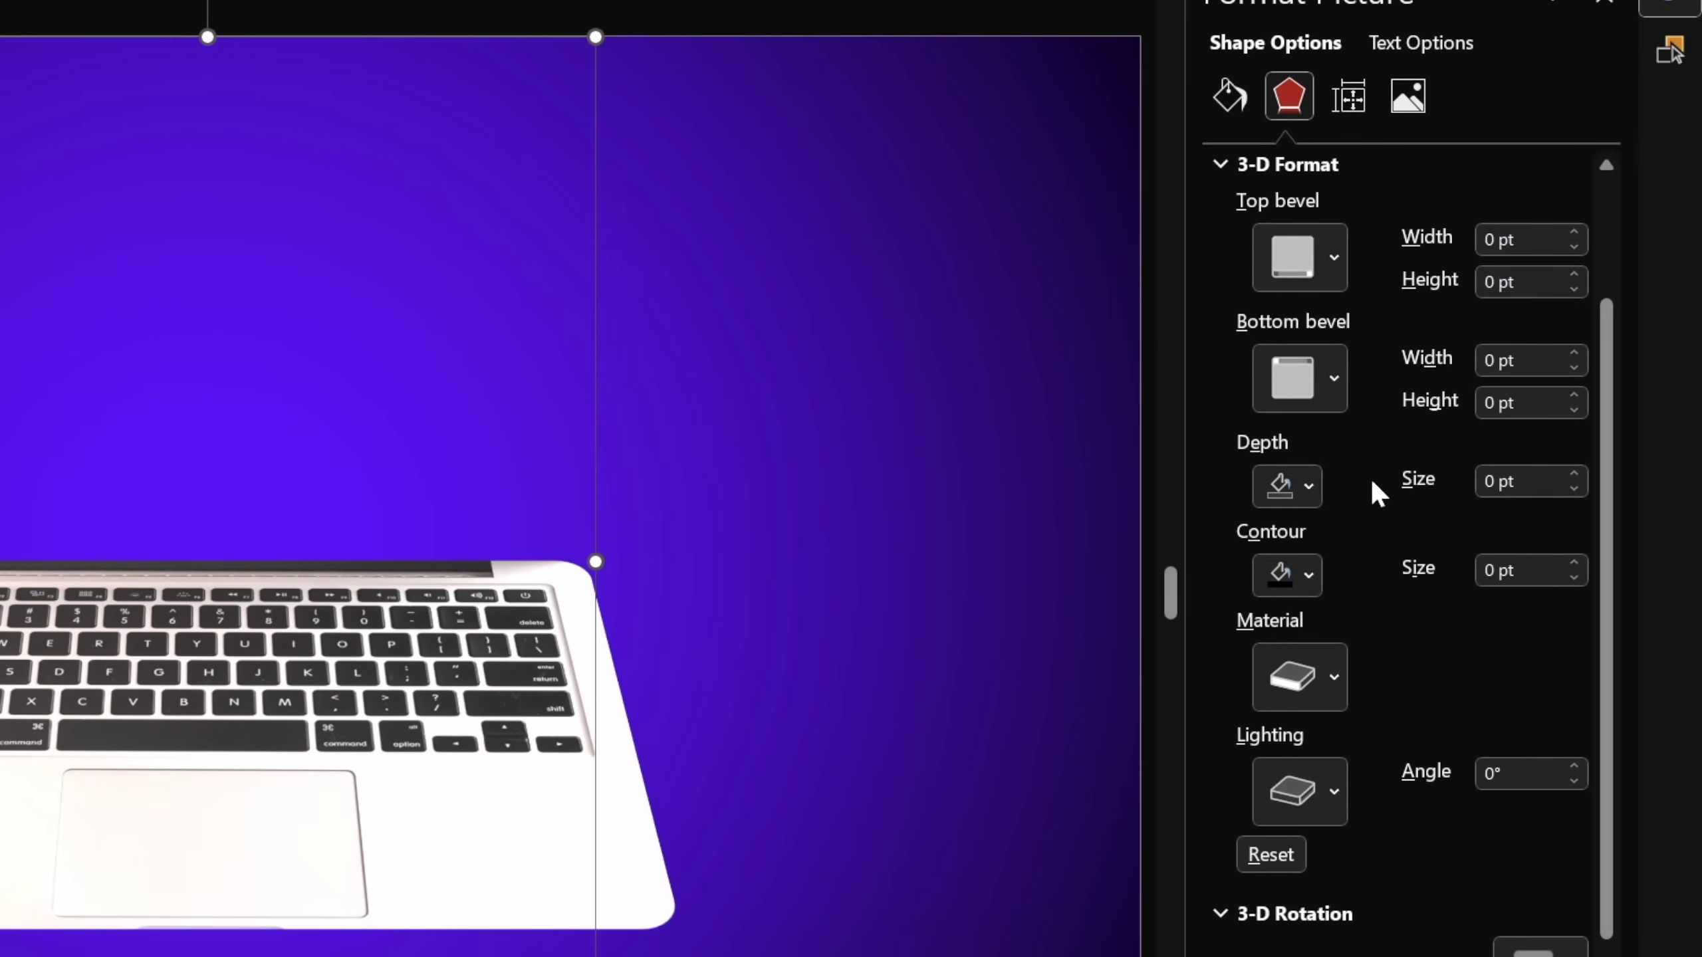
{"action": "left_click", "coordinate": [1533, 482]}
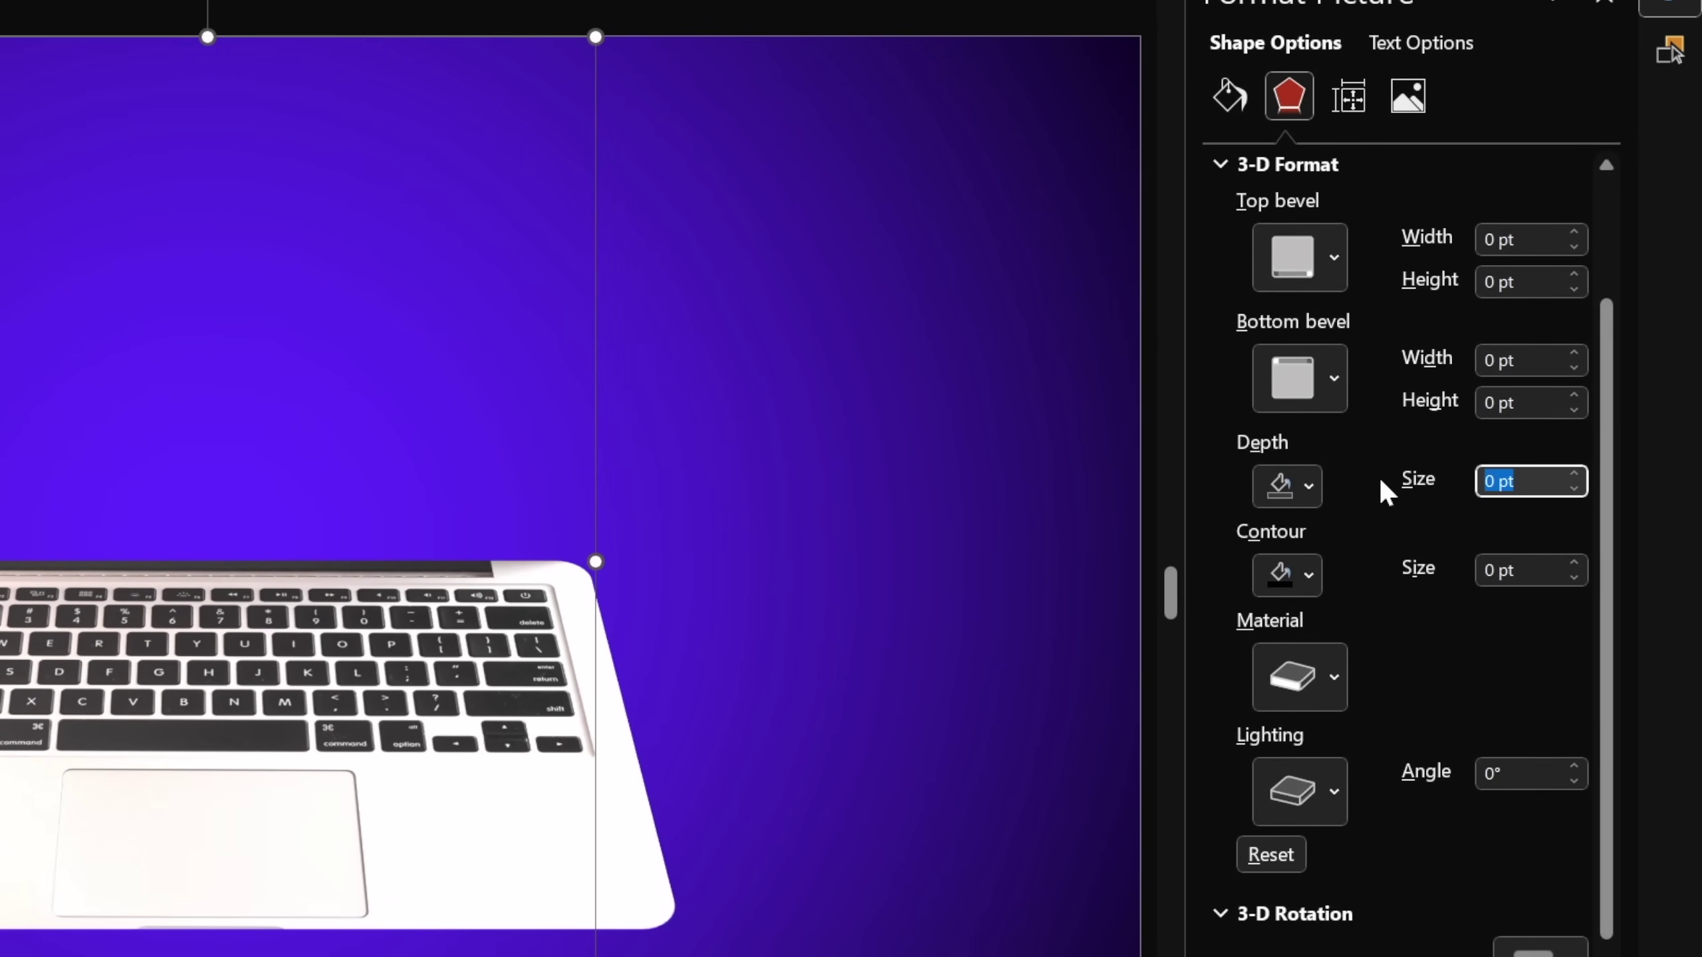
{"action": "type", "text": "3"}
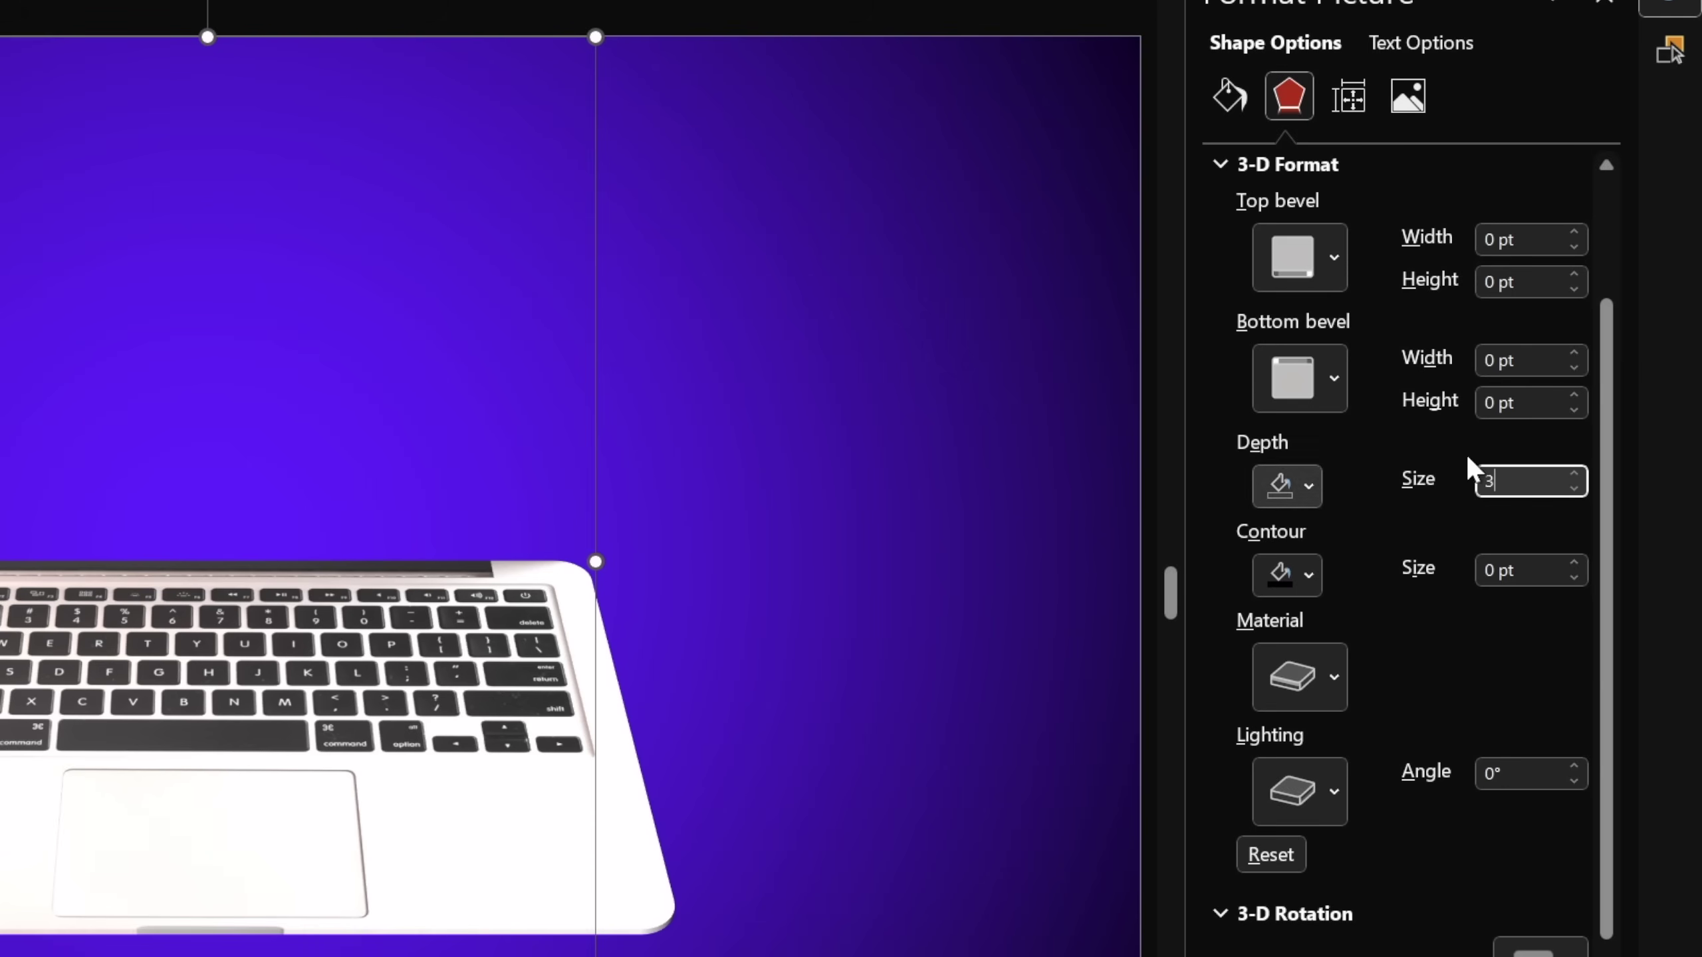
Give the keyboard group a bottom bevel 5 pt wide and 5 pt high
{"action": "left_click", "coordinate": [1527, 362]}
{"action": "left_click_drag", "start_coordinate": [1527, 362], "coordinate": [1482, 362]}
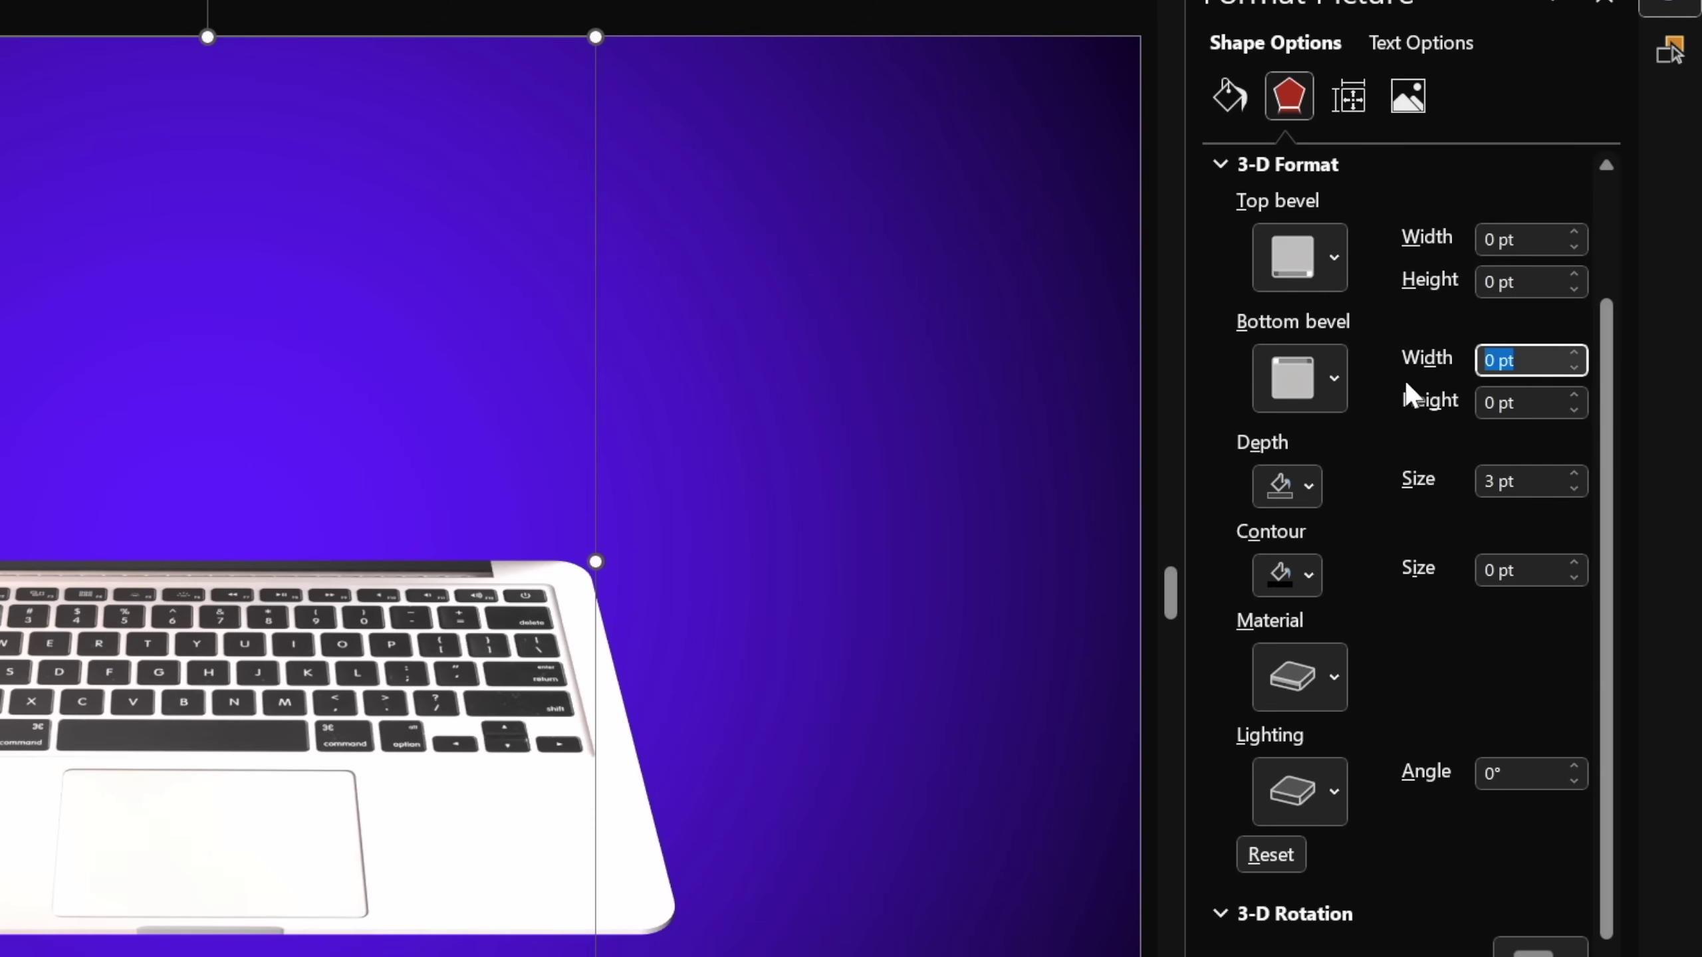
{"action": "type", "text": "5"}
{"action": "key", "text": "Tab"}
{"action": "type", "text": "5"}
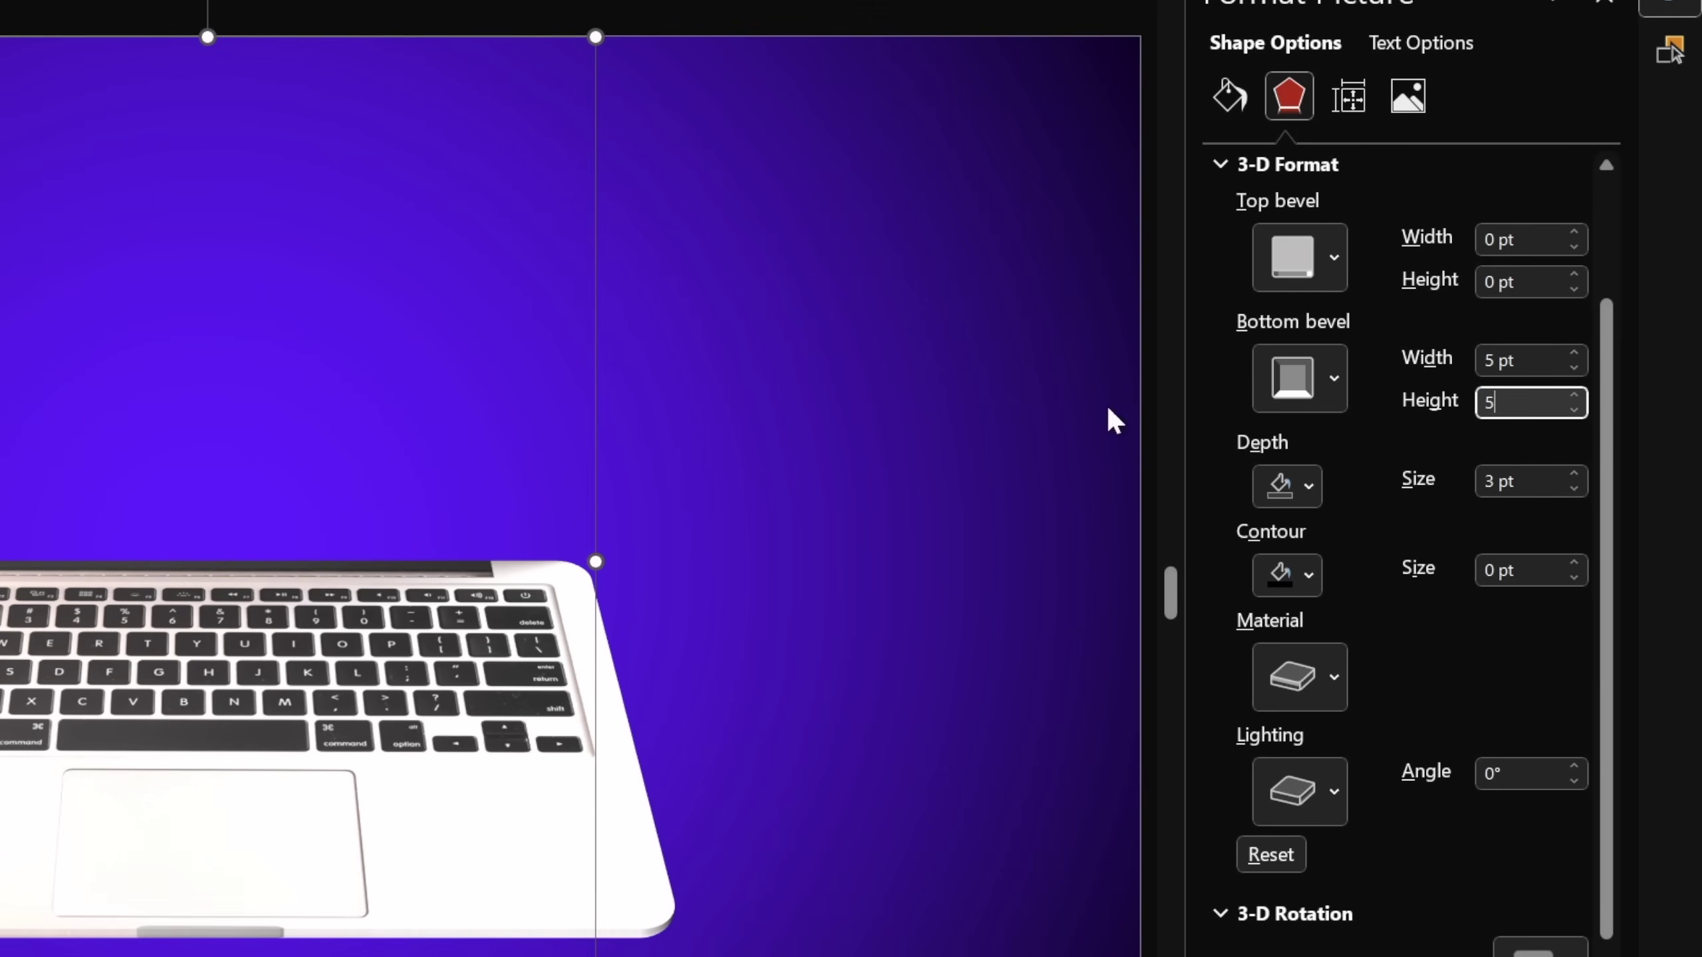
{"action": "left_click", "coordinate": [971, 463]}
{"action": "left_click", "coordinate": [512, 778]}
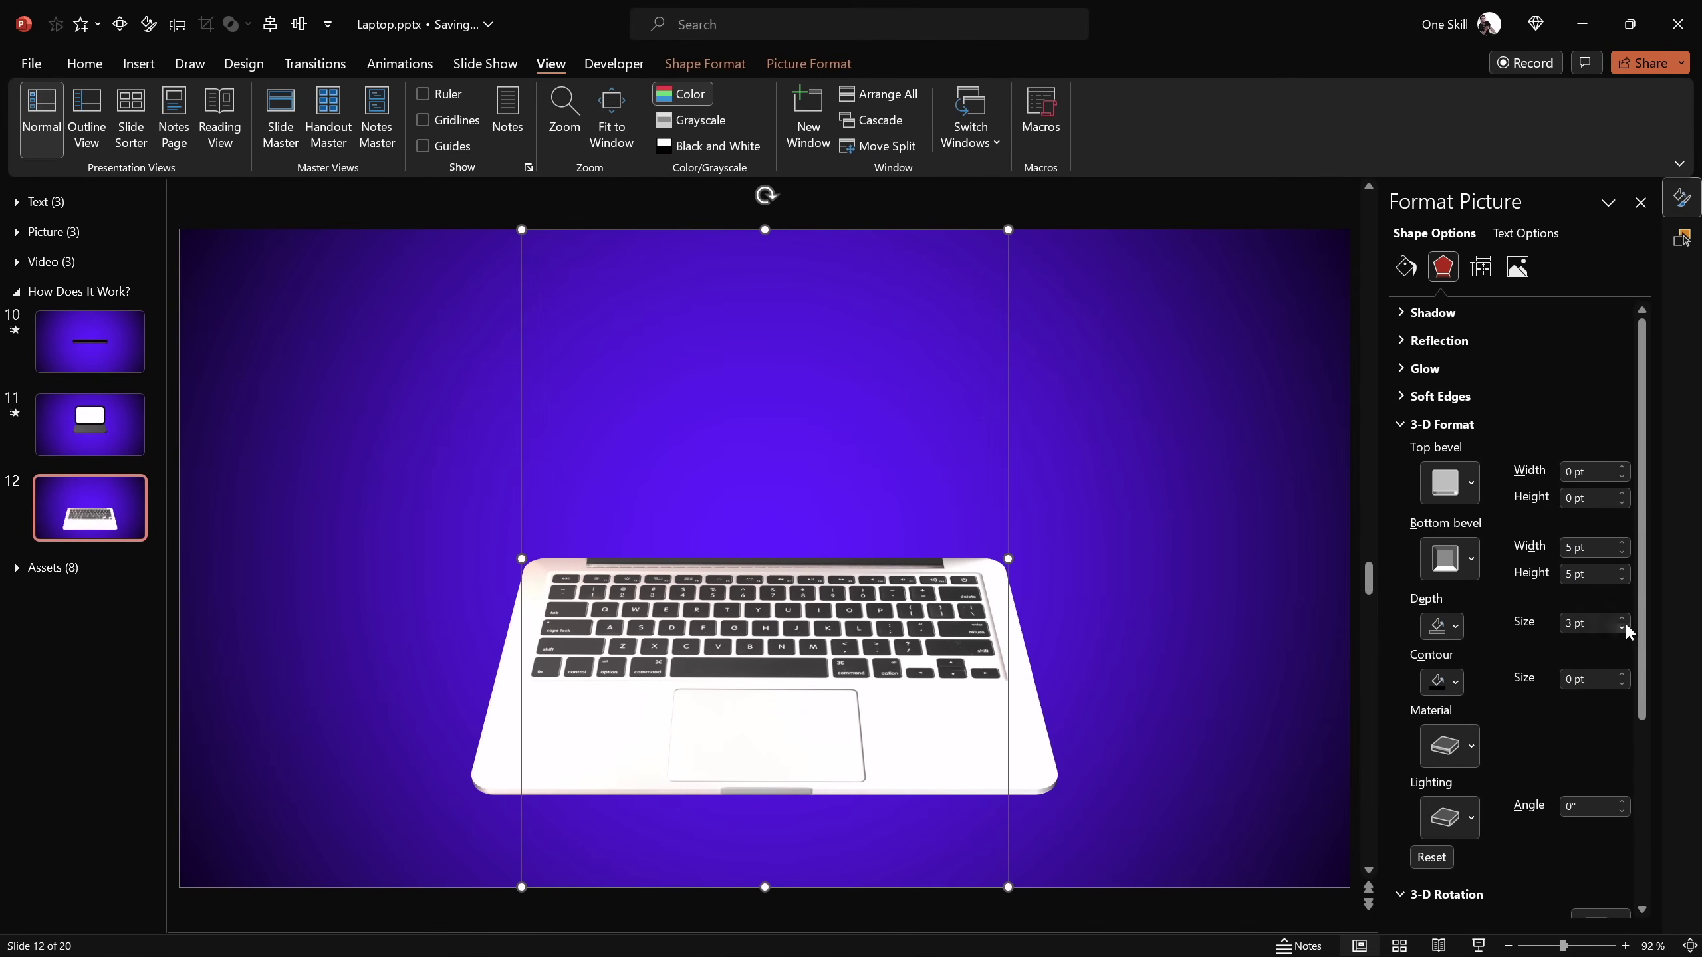
Test the thickened keyboard's tilt by lowering its Y rotation until almost edge-on, and bring it back to 309.8°
{"action": "scroll", "coordinate": [1627, 615], "scroll_direction": "down", "scroll_amount": 5}
{"action": "left_click", "coordinate": [1583, 762]}
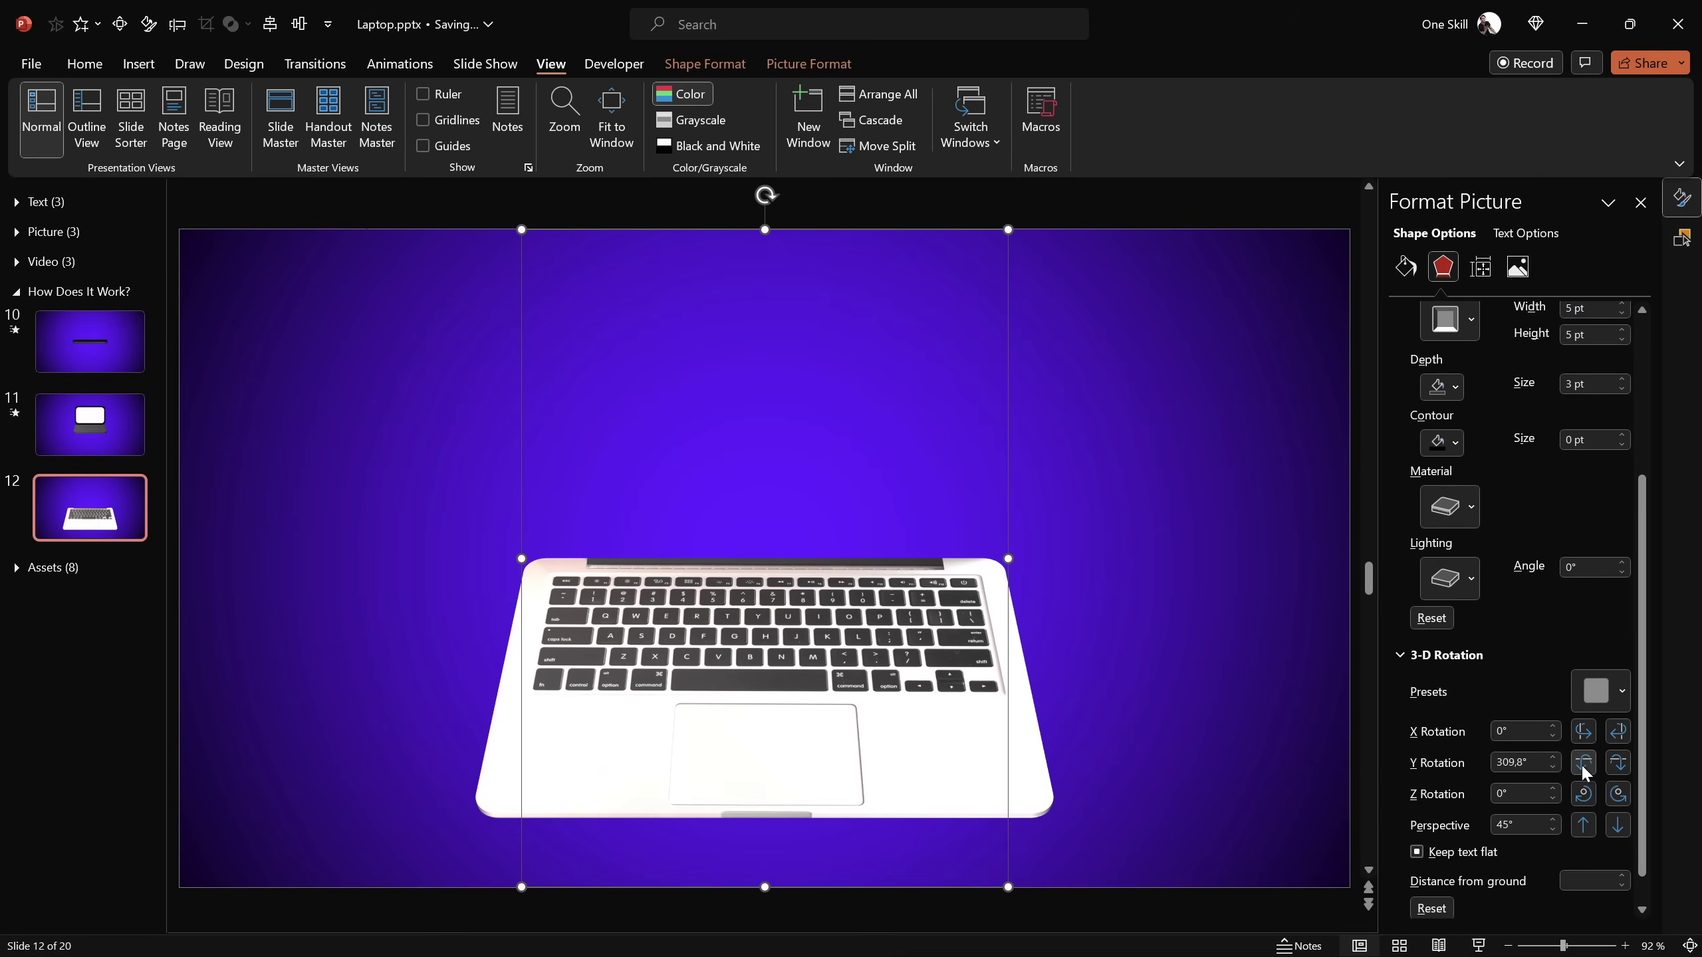
{"action": "left_click", "coordinate": [1616, 763]}
{"action": "left_click", "coordinate": [1616, 763]}
{"action": "left_click", "coordinate": [1616, 764]}
{"action": "left_click", "coordinate": [1616, 764]}
{"action": "left_click", "coordinate": [1616, 764]}
{"action": "left_click", "coordinate": [1615, 763]}
{"action": "left_click", "coordinate": [1616, 764]}
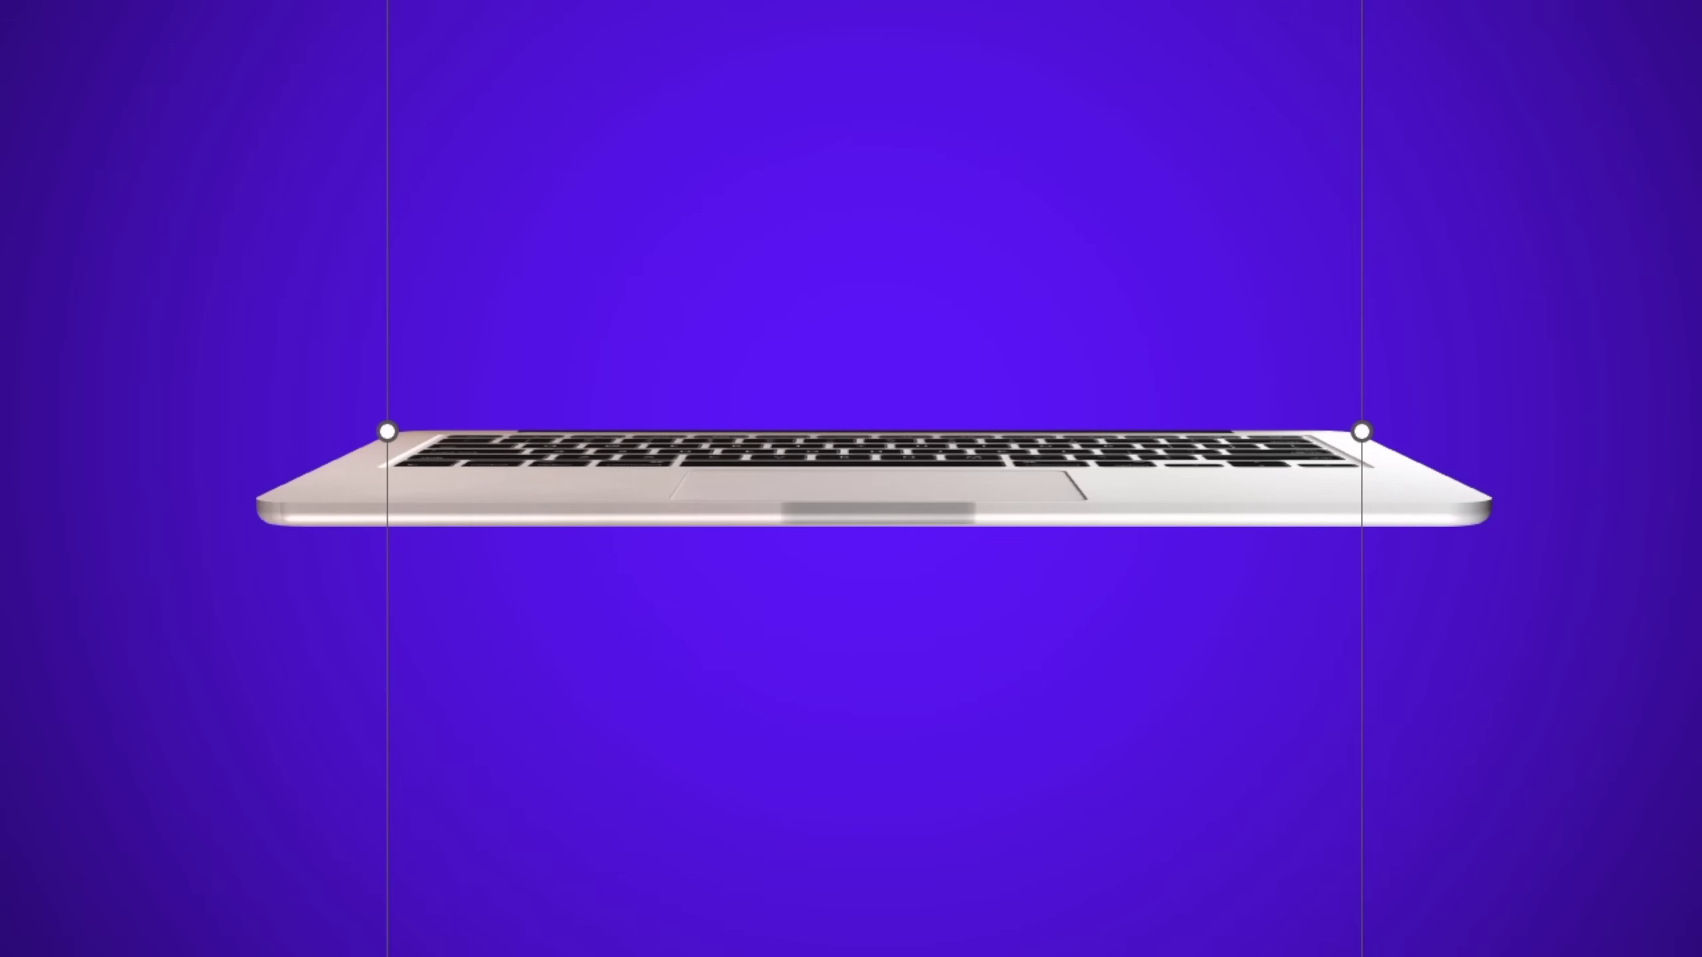
{"action": "left_click", "coordinate": [1583, 766]}
{"action": "left_click", "coordinate": [1583, 766]}
{"action": "left_click", "coordinate": [1583, 766]}
{"action": "left_click", "coordinate": [1583, 767]}
{"action": "left_click", "coordinate": [1584, 766]}
{"action": "left_click", "coordinate": [1583, 766]}
{"action": "left_click", "coordinate": [1583, 767]}
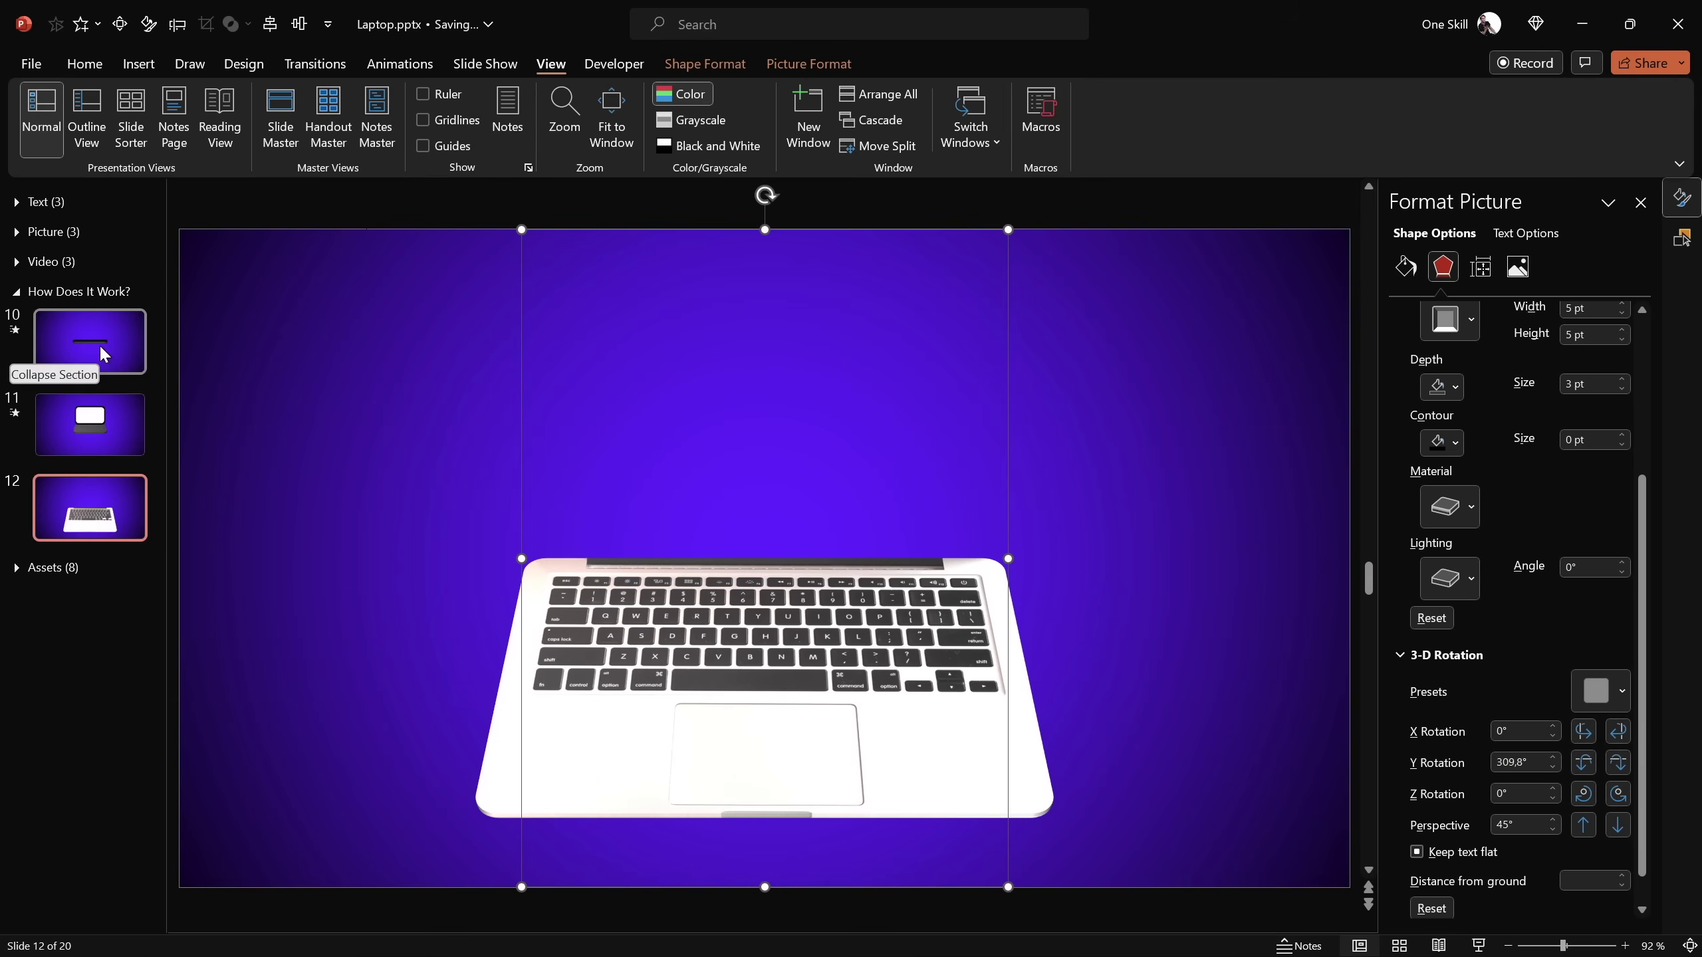
View the simple laptop on slide 11 and open slide 18 in the Assets section with the screen rectangles
{"action": "left_click", "coordinate": [129, 423]}
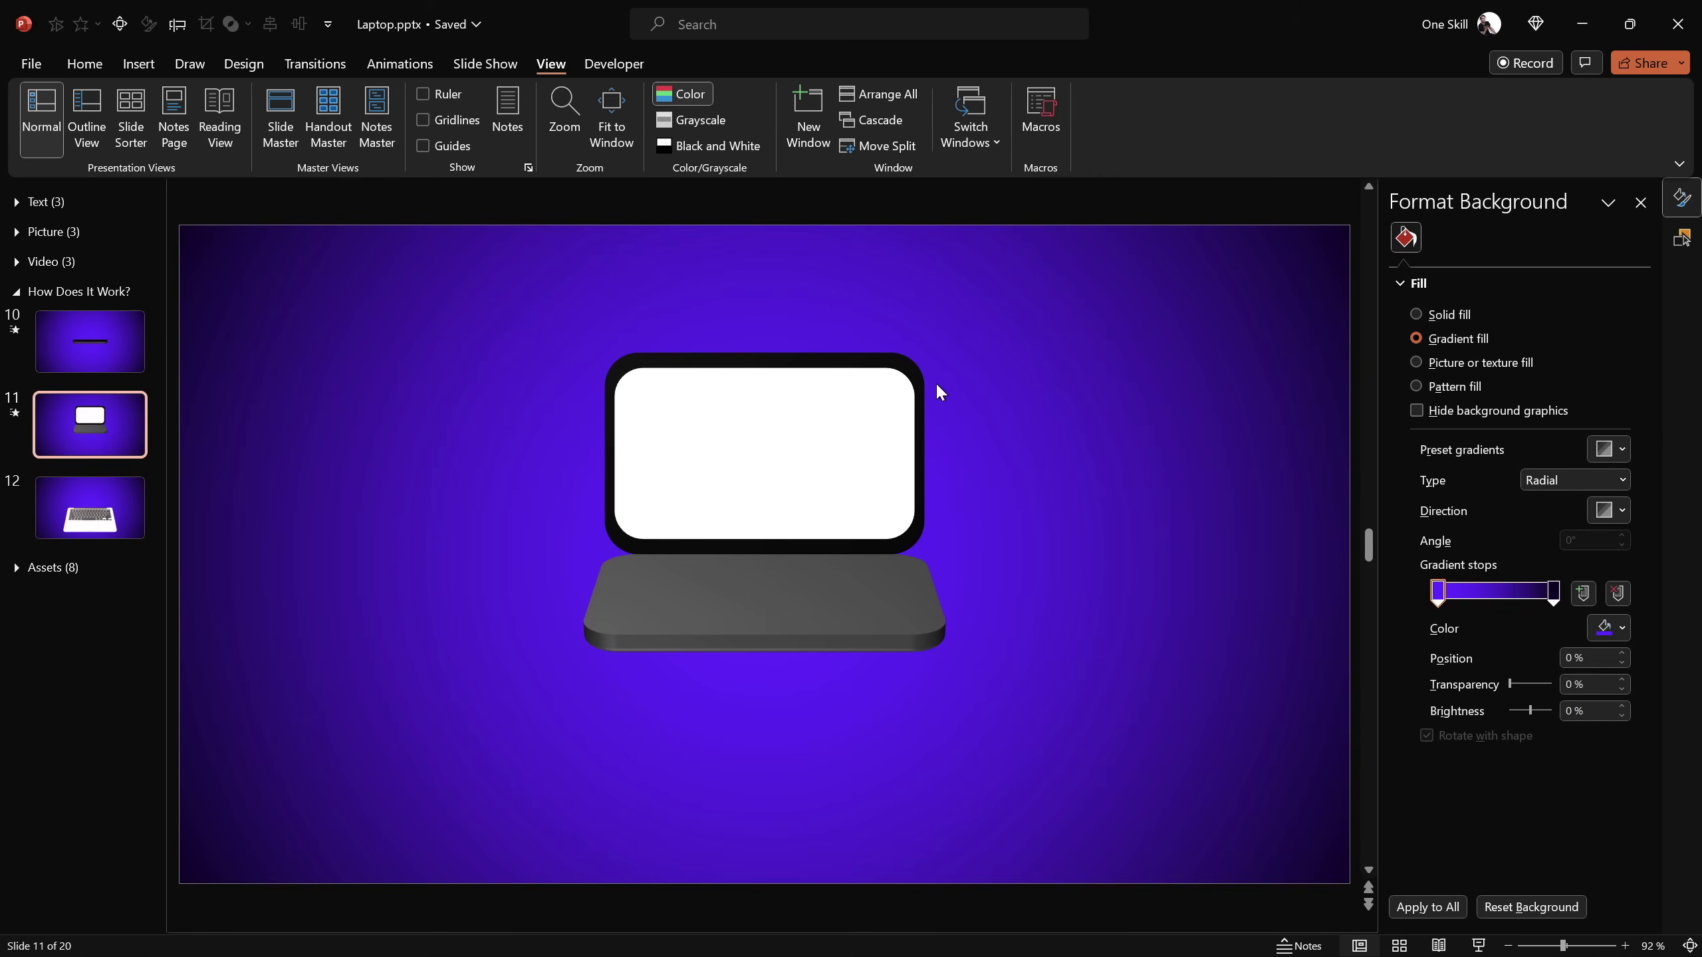
{"action": "left_click", "coordinate": [62, 557]}
{"action": "scroll", "coordinate": [155, 637], "scroll_direction": "down", "scroll_amount": 3}
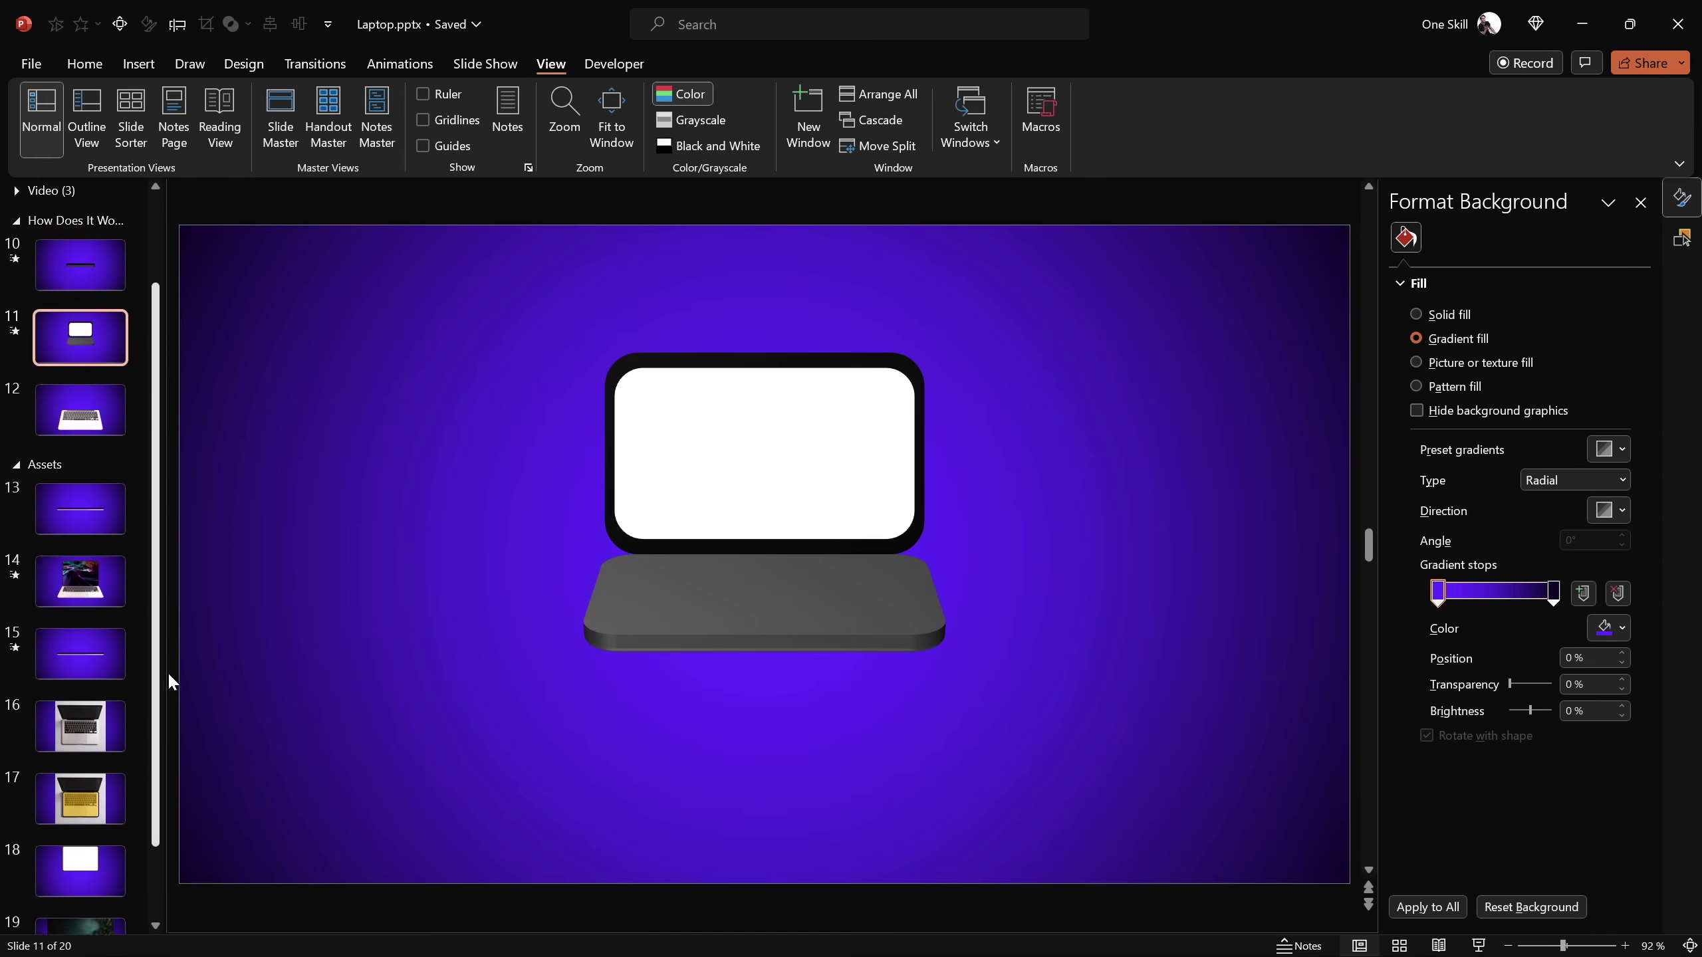
{"action": "left_click", "coordinate": [127, 747]}
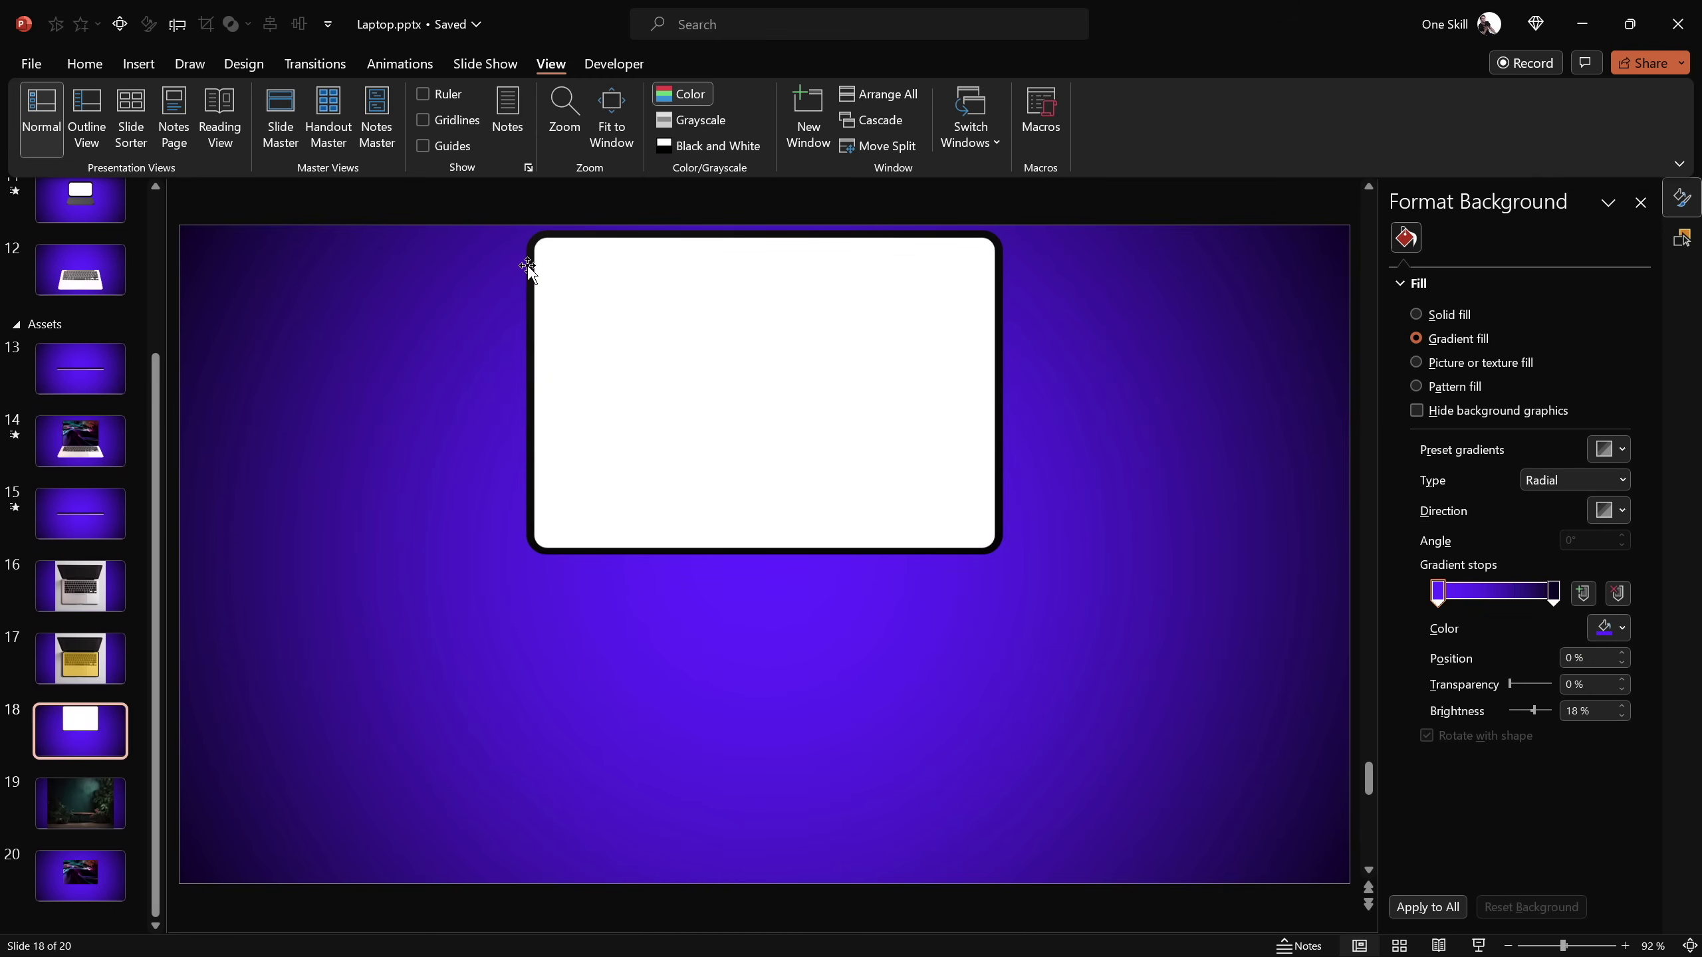
Move the black and white rounded rectangles on slide 18 apart one after the other, undoing each move
{"action": "left_click_drag", "start_coordinate": [527, 267], "coordinate": [392, 425]}
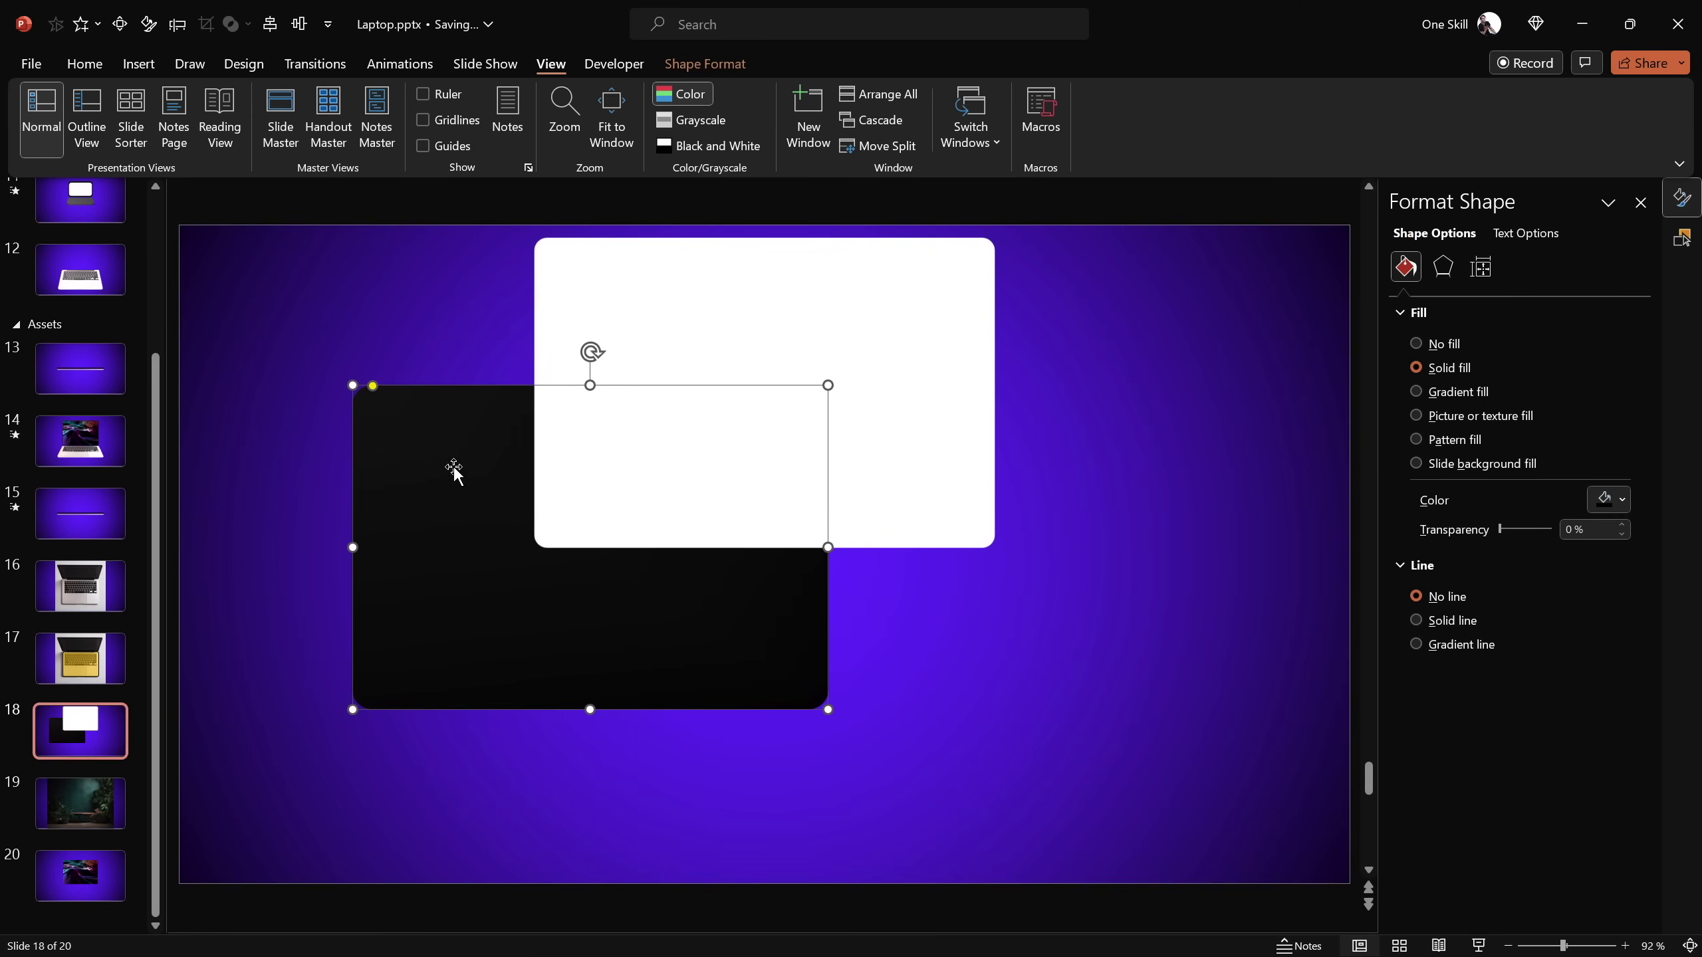
{"action": "key", "text": "ctrl+z"}
{"action": "left_click_drag", "start_coordinate": [642, 339], "coordinate": [919, 597]}
{"action": "key", "text": "ctrl+z"}
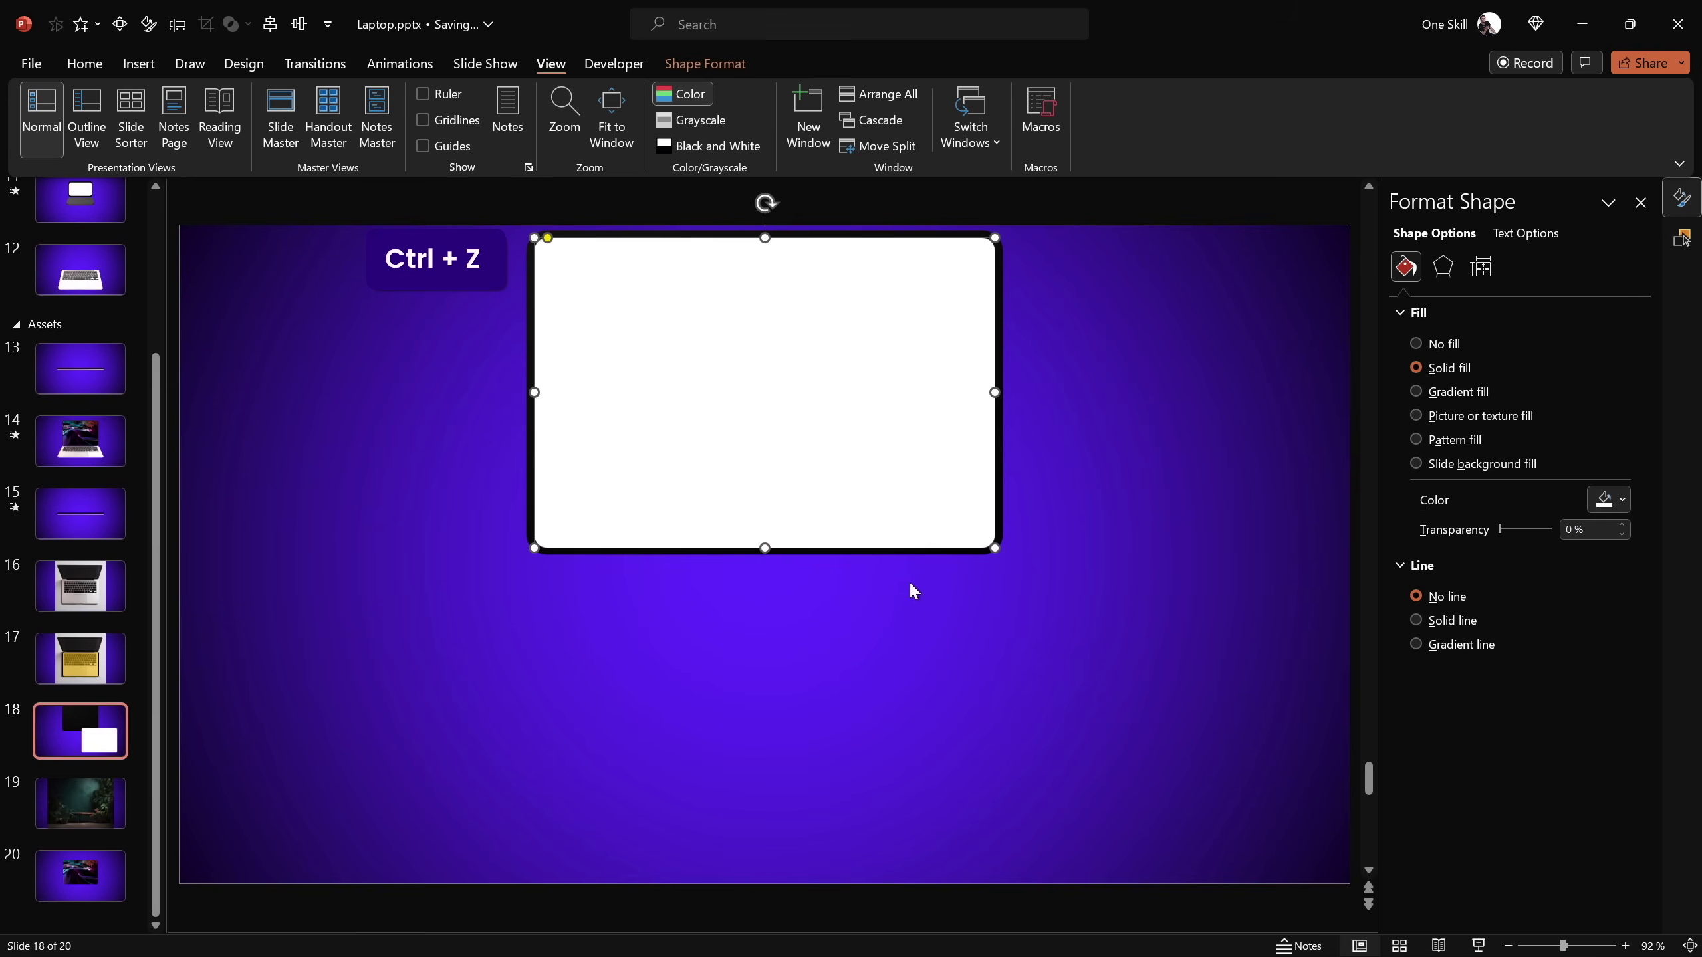
Copy the black and white rounded rectangles from slide 18 onto slide 12 above the keyboard, and show the drawing guides
{"action": "left_click", "coordinate": [1069, 545]}
{"action": "left_click_drag", "start_coordinate": [1115, 693], "coordinate": [469, 211]}
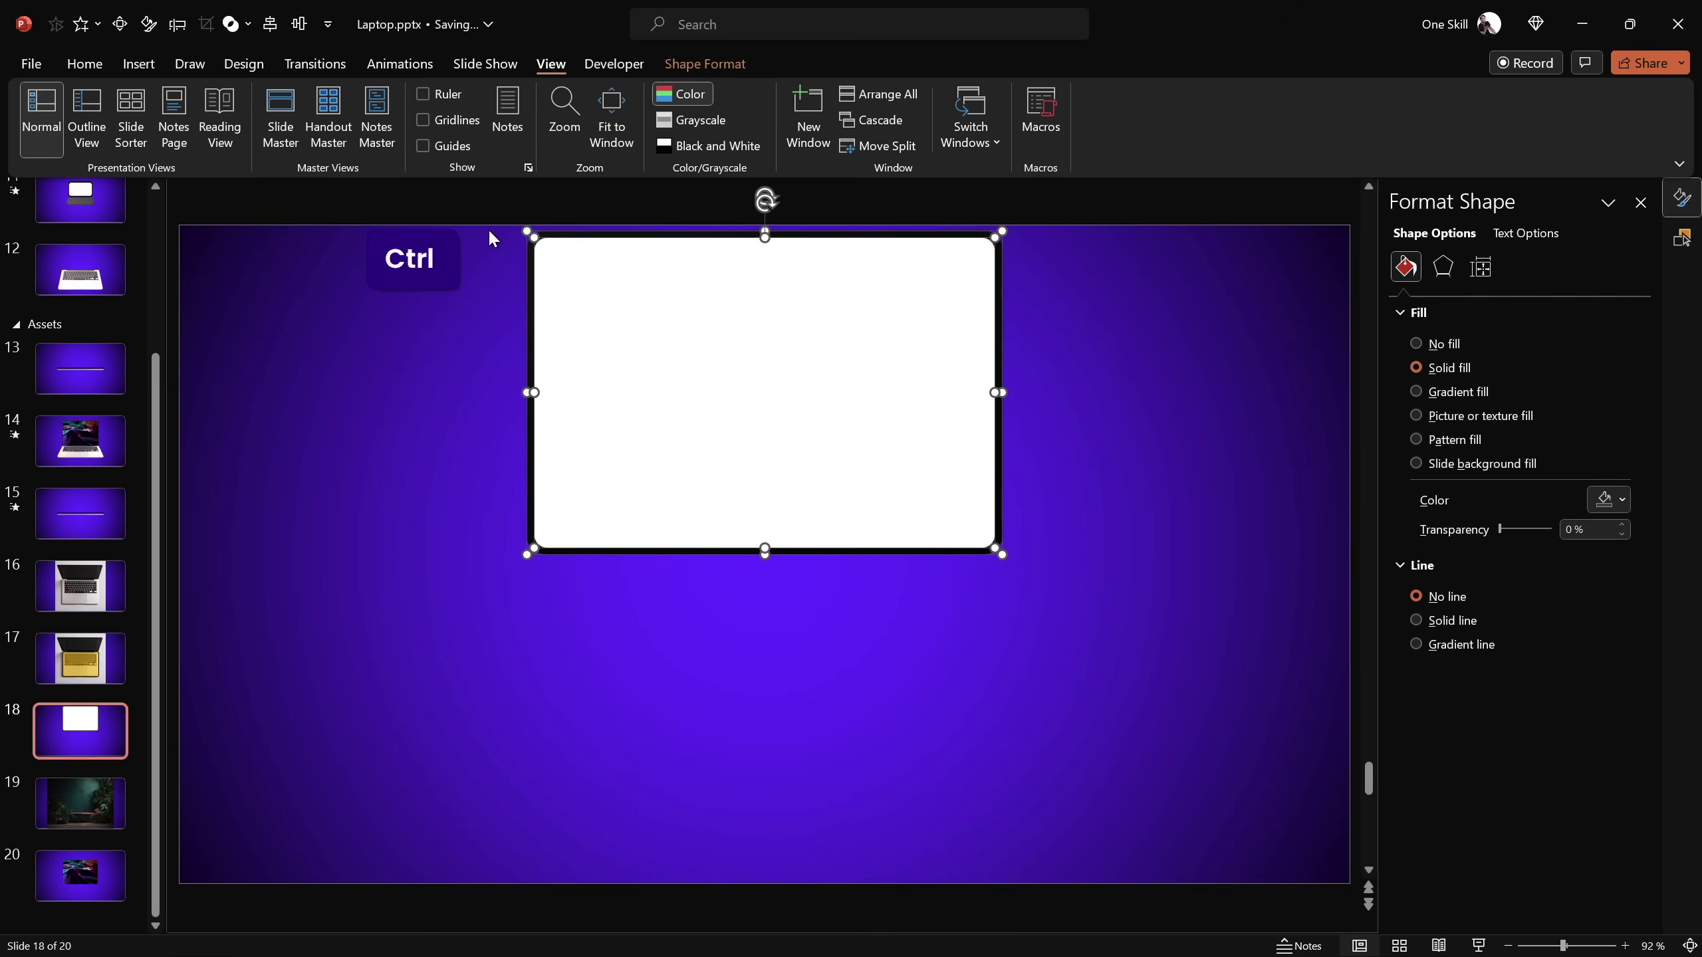
{"action": "left_click_drag", "start_coordinate": [157, 484], "coordinate": [168, 341]}
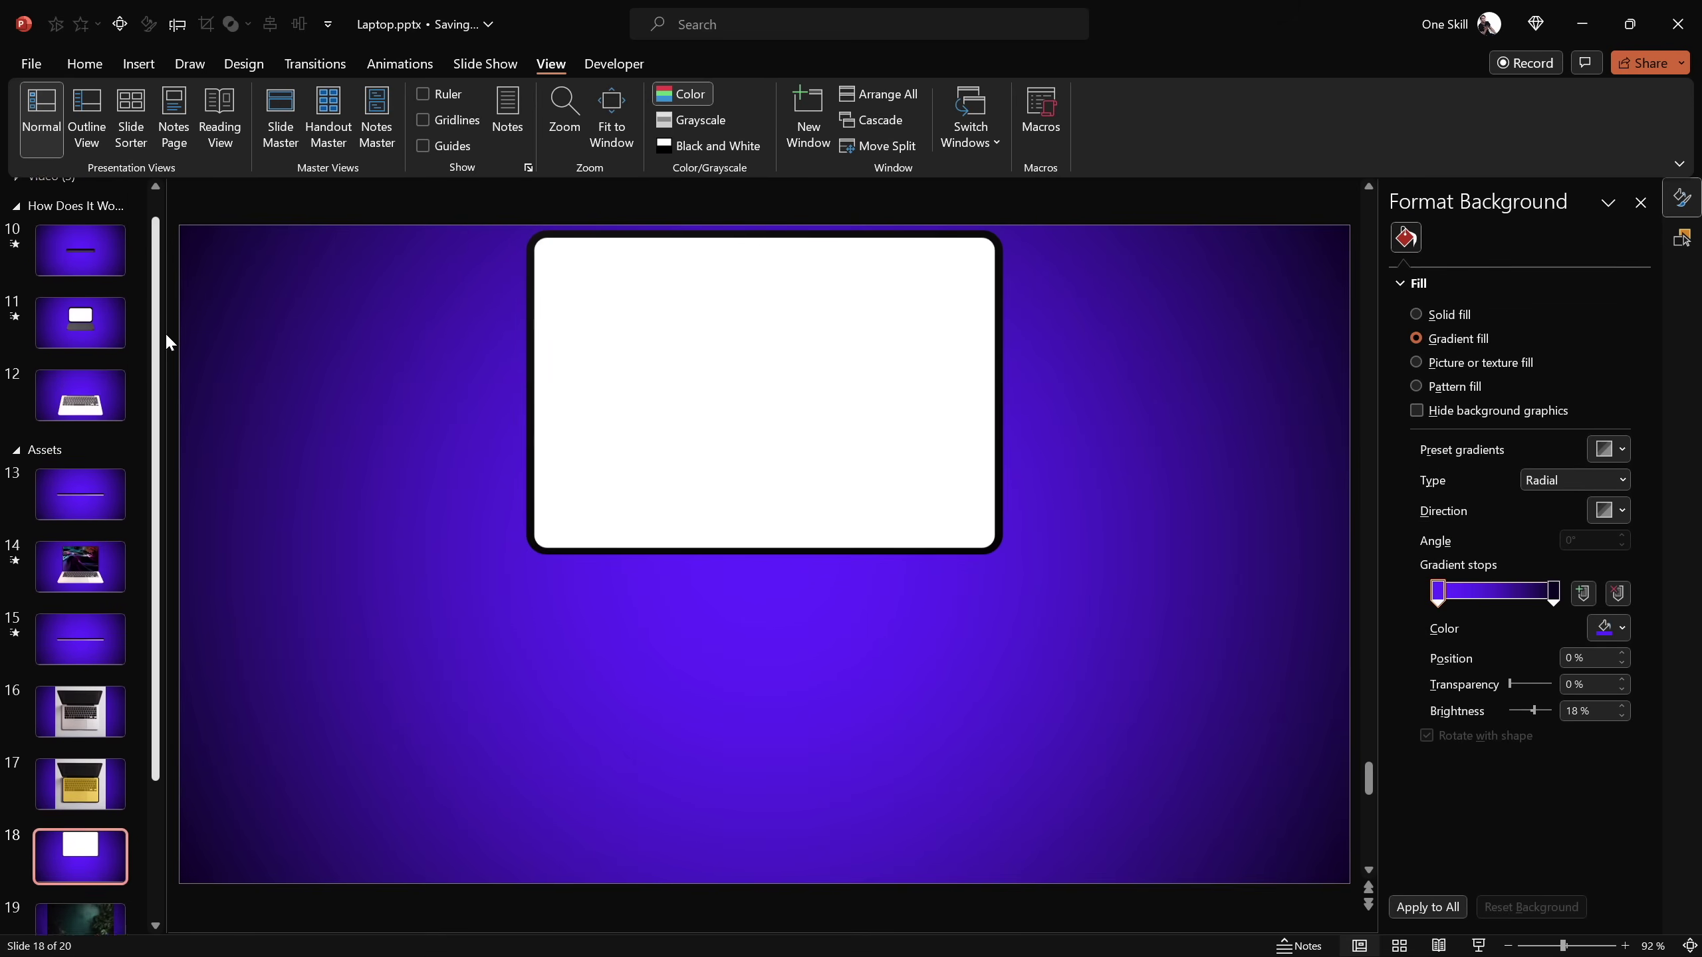
{"action": "scroll", "coordinate": [87, 349], "scroll_direction": "up", "scroll_amount": 1}
{"action": "left_click", "coordinate": [80, 461]}
{"action": "key", "text": "ctrl+v"}
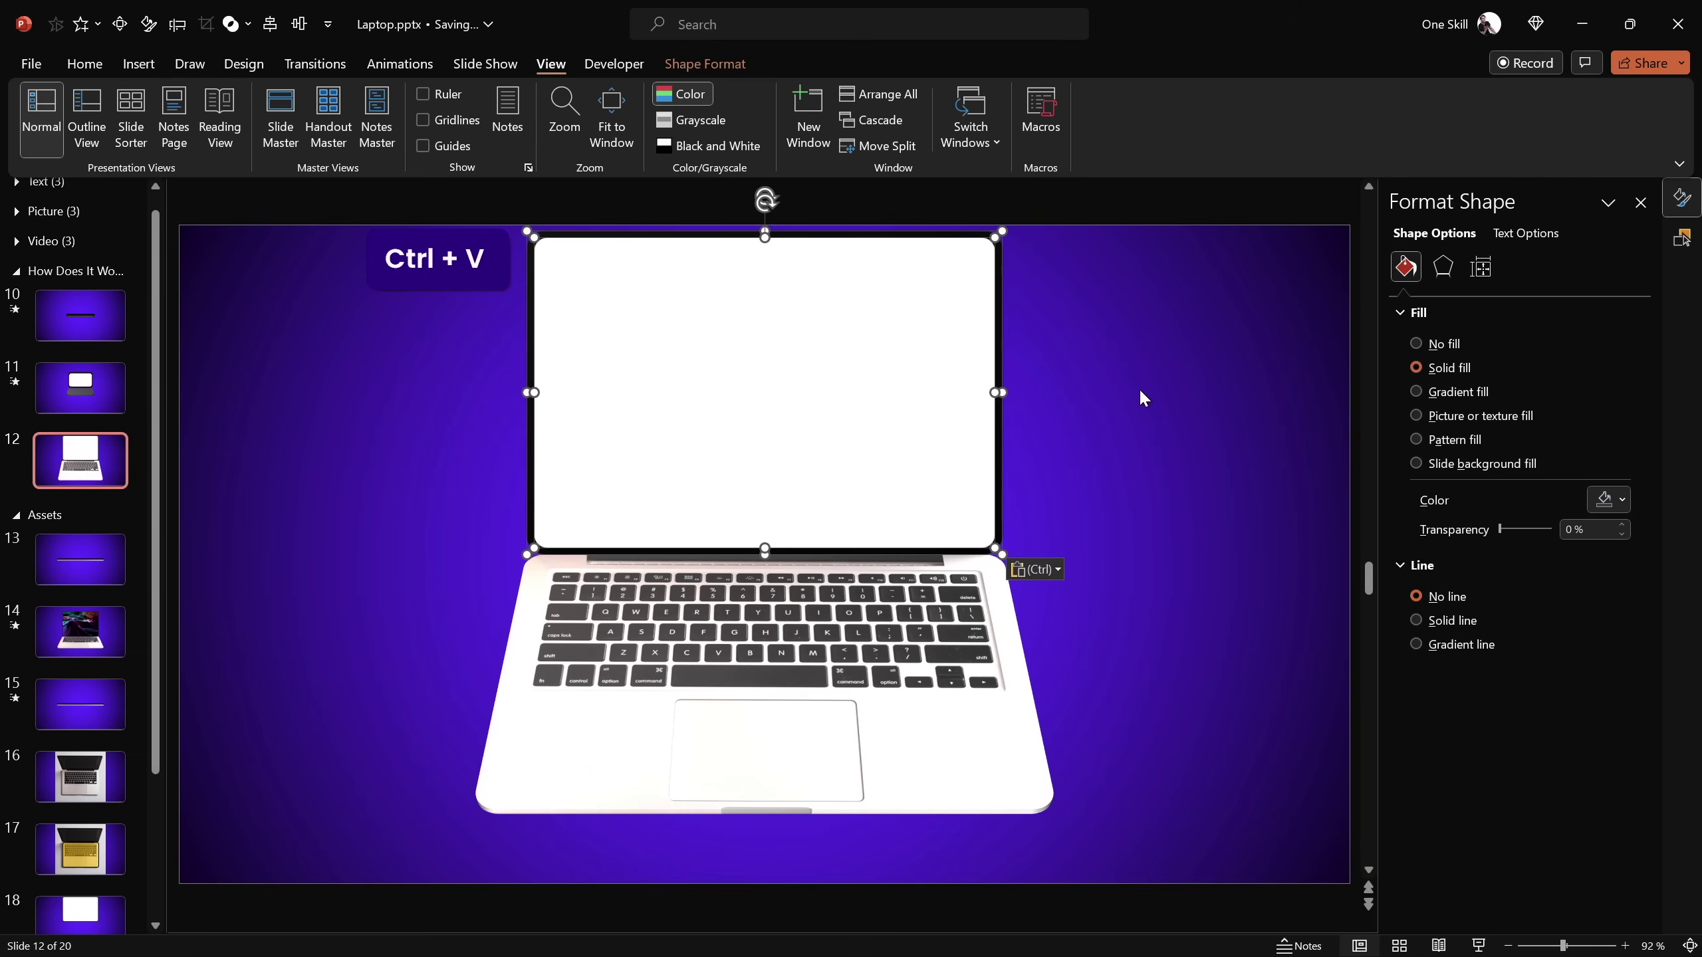
{"action": "left_click", "coordinate": [1141, 393]}
{"action": "left_click", "coordinate": [422, 145]}
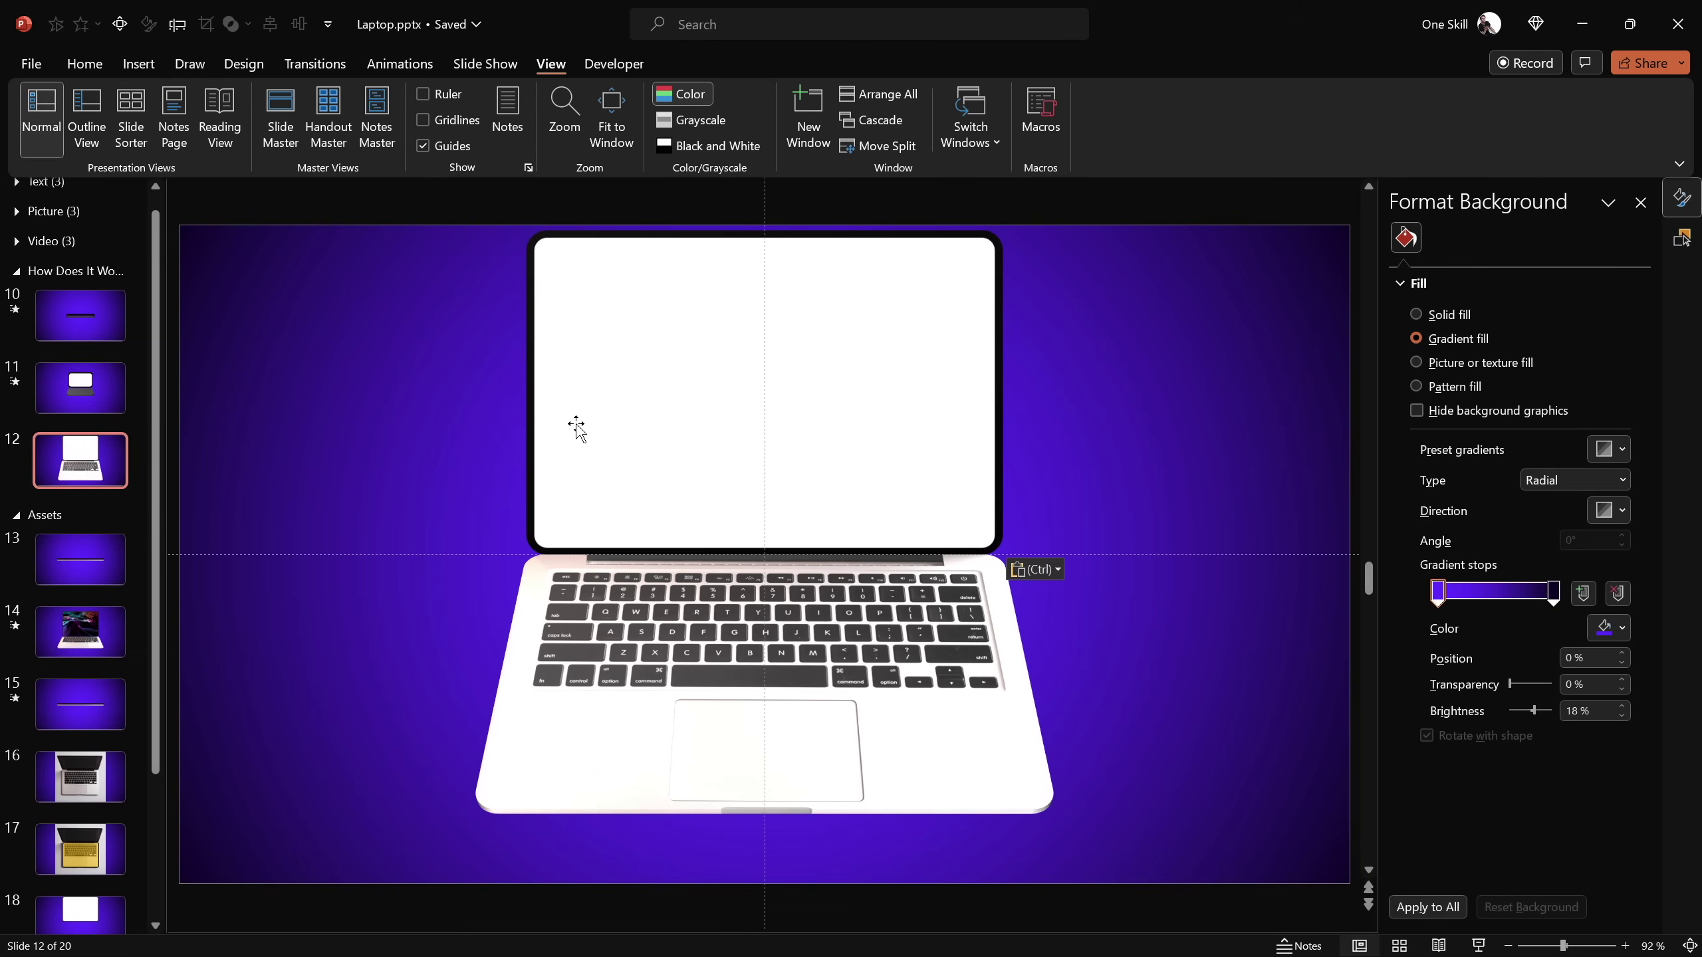
Compare the black screen rectangle on slide 12 with the yellow laptop base outline on slide 17
{"action": "left_click", "coordinate": [1000, 333]}
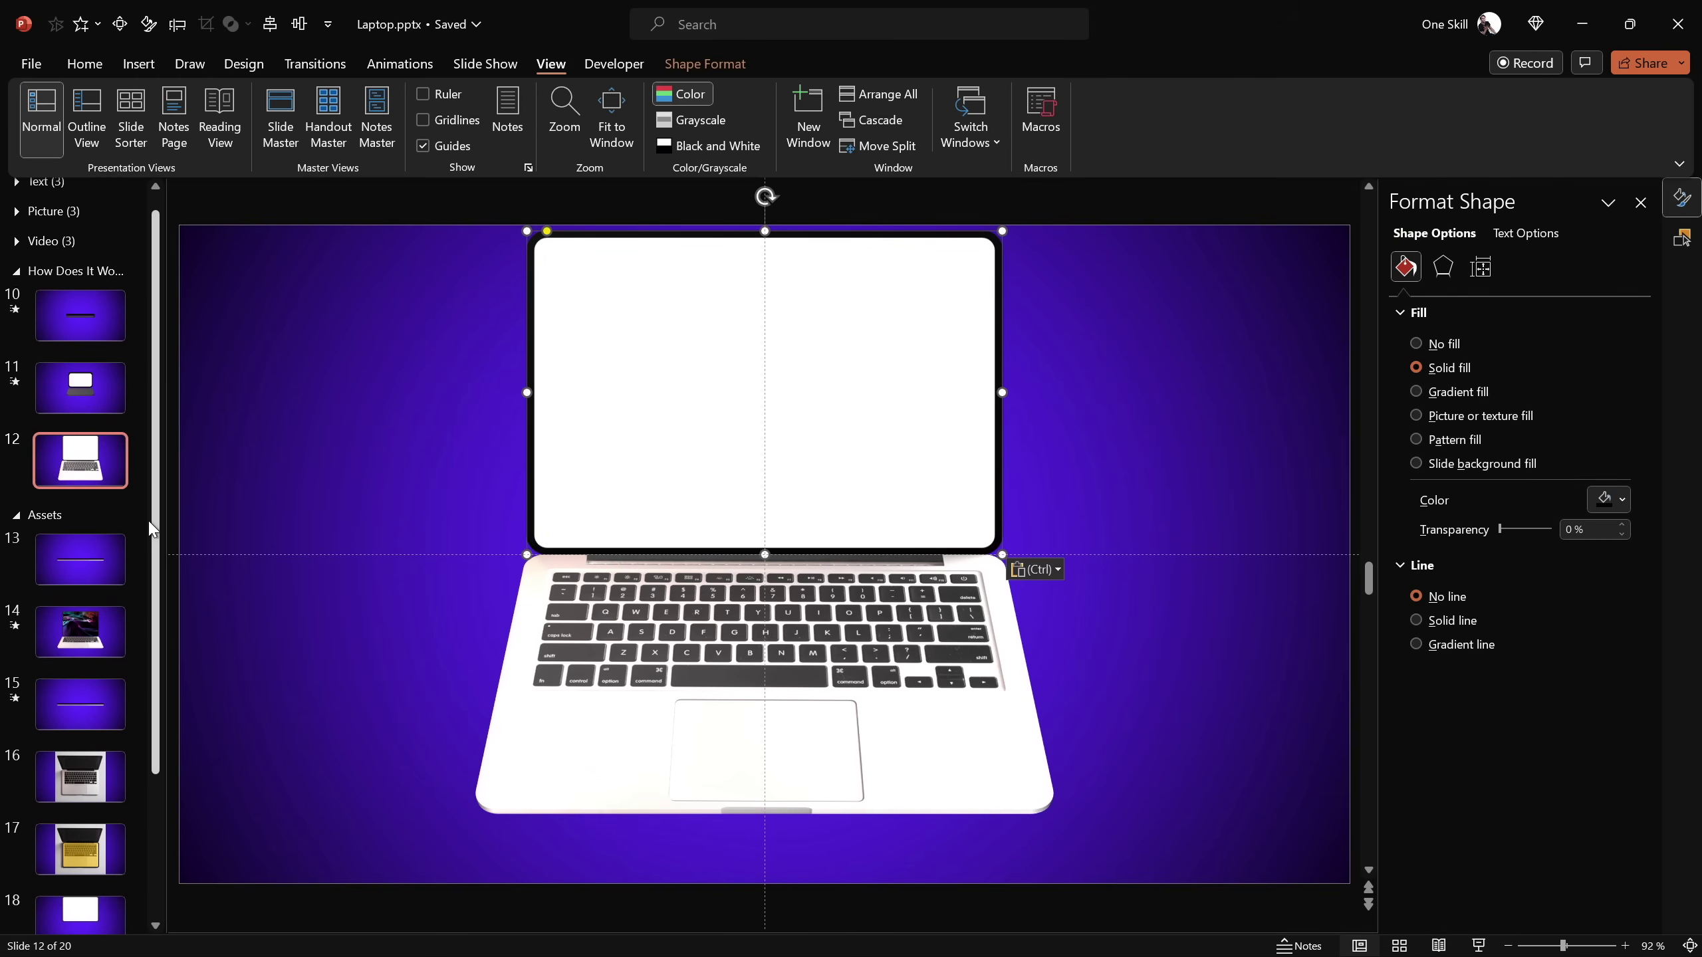
{"action": "left_click", "coordinate": [162, 578]}
{"action": "scroll", "coordinate": [144, 630], "scroll_direction": "down", "scroll_amount": 3}
{"action": "left_click", "coordinate": [130, 660]}
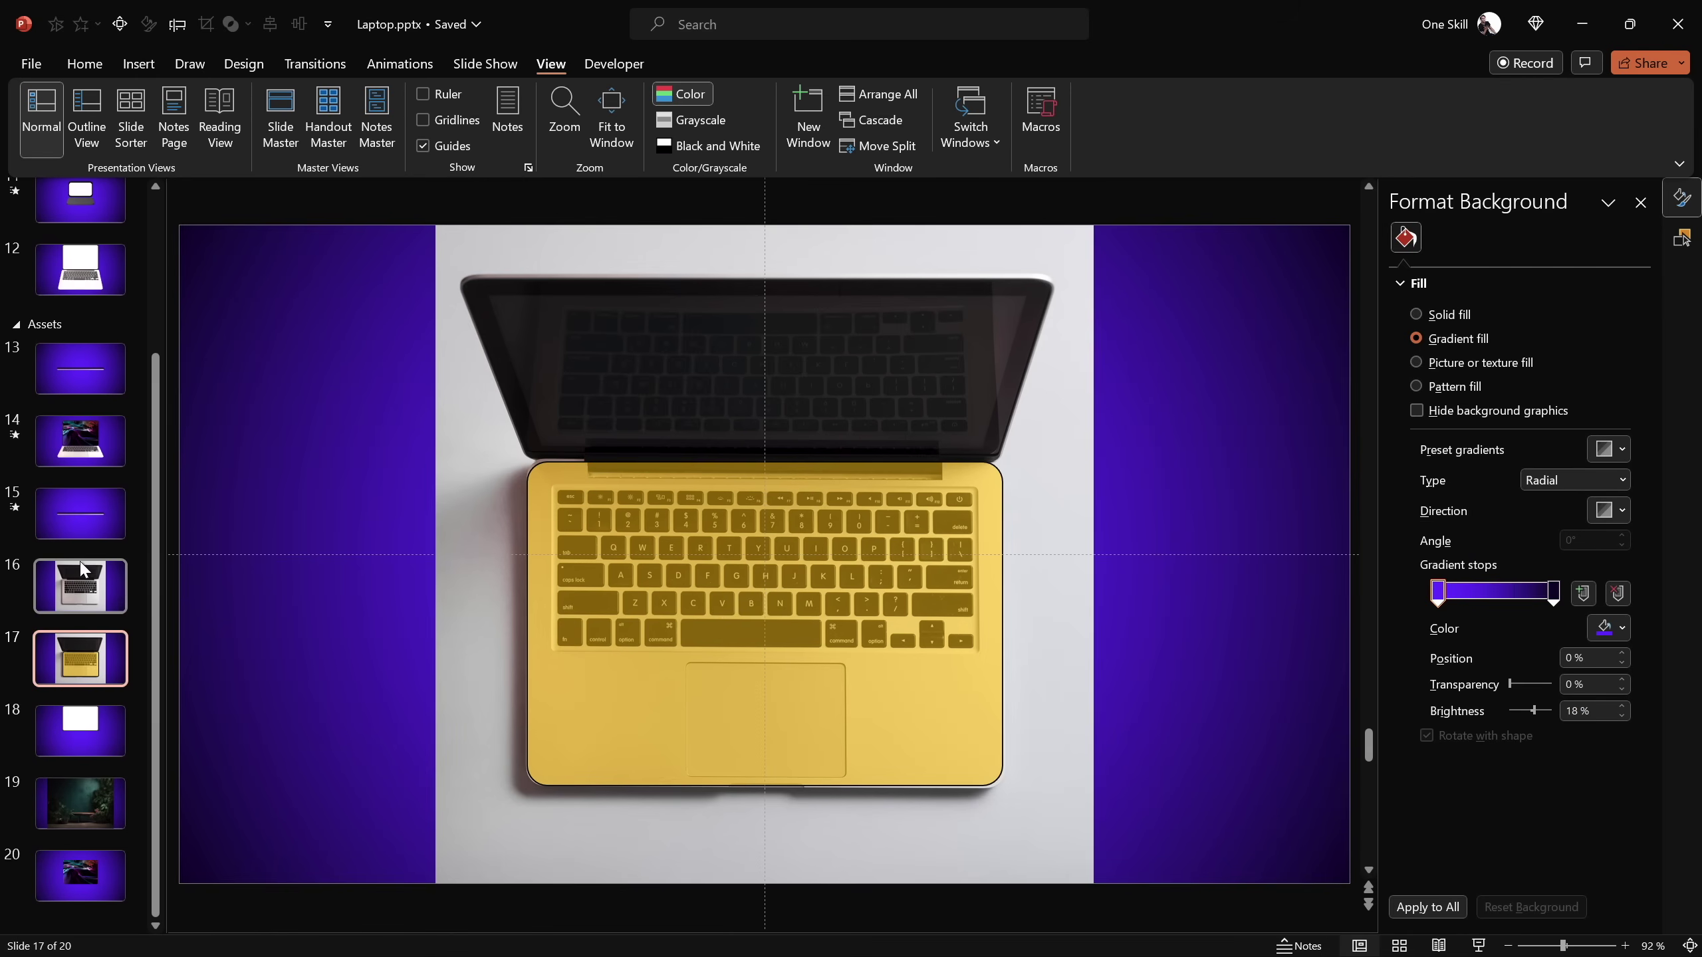
{"action": "scroll", "coordinate": [150, 322], "scroll_direction": "up", "scroll_amount": 3}
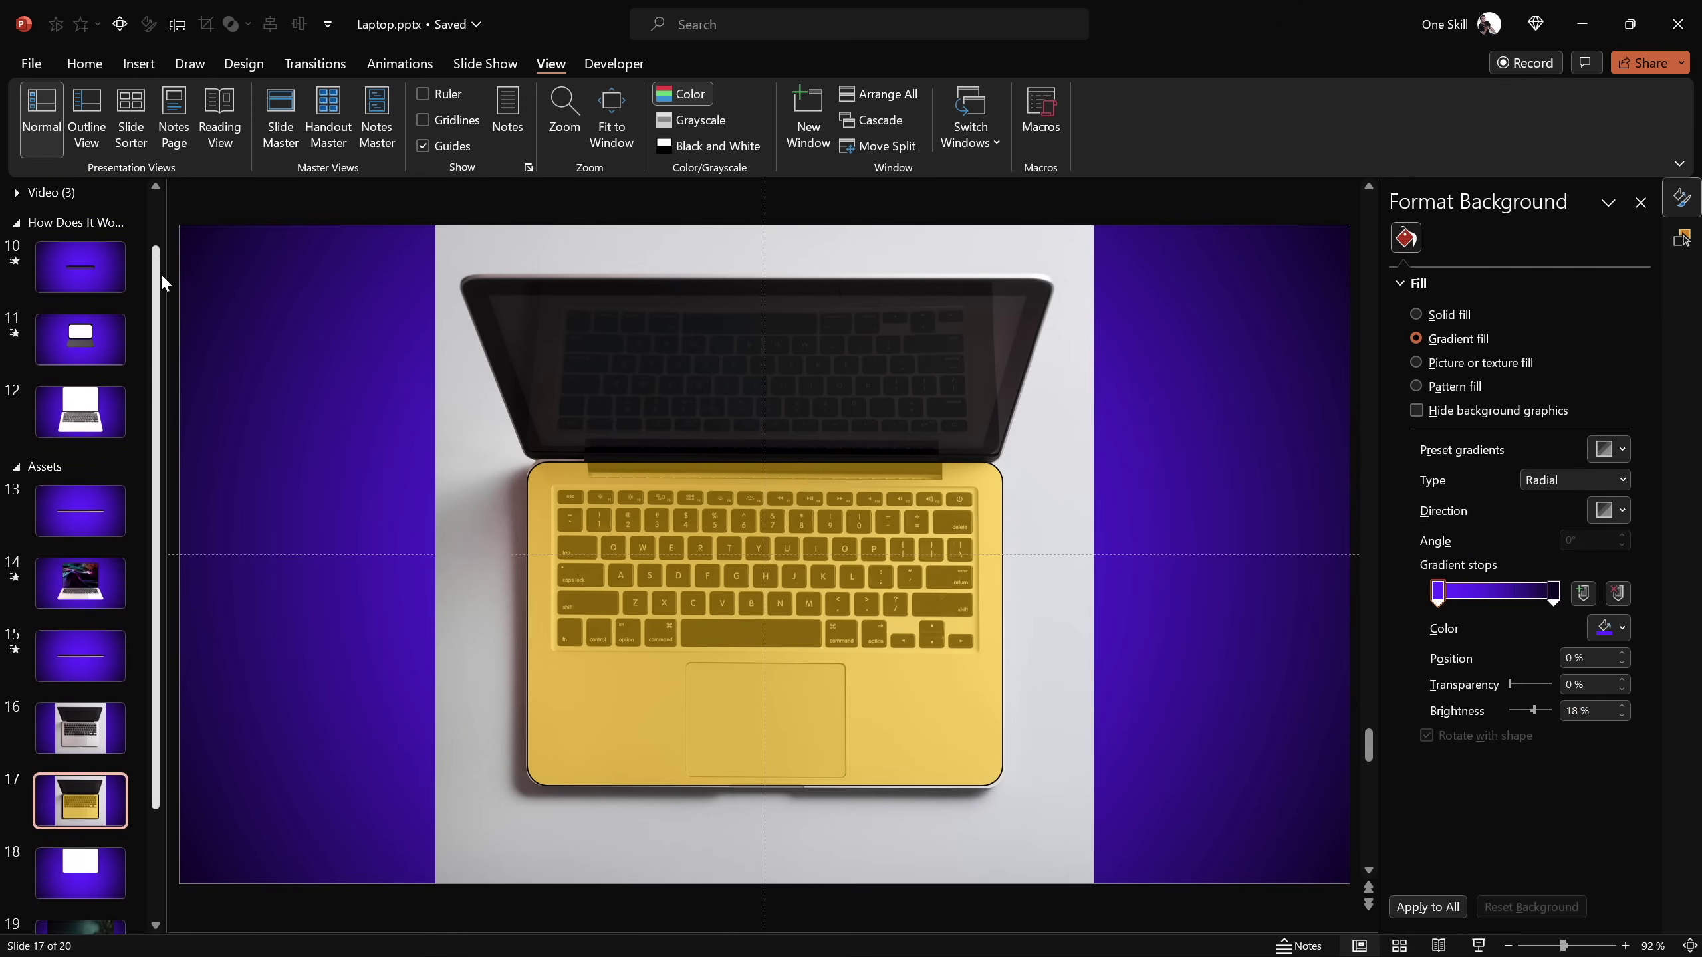
Collapse the Assets section, return to slide 12 and group the black and white screen rectangles
{"action": "left_click", "coordinate": [15, 473]}
{"action": "left_click", "coordinate": [87, 504]}
{"action": "key", "text": "ctrl+v"}
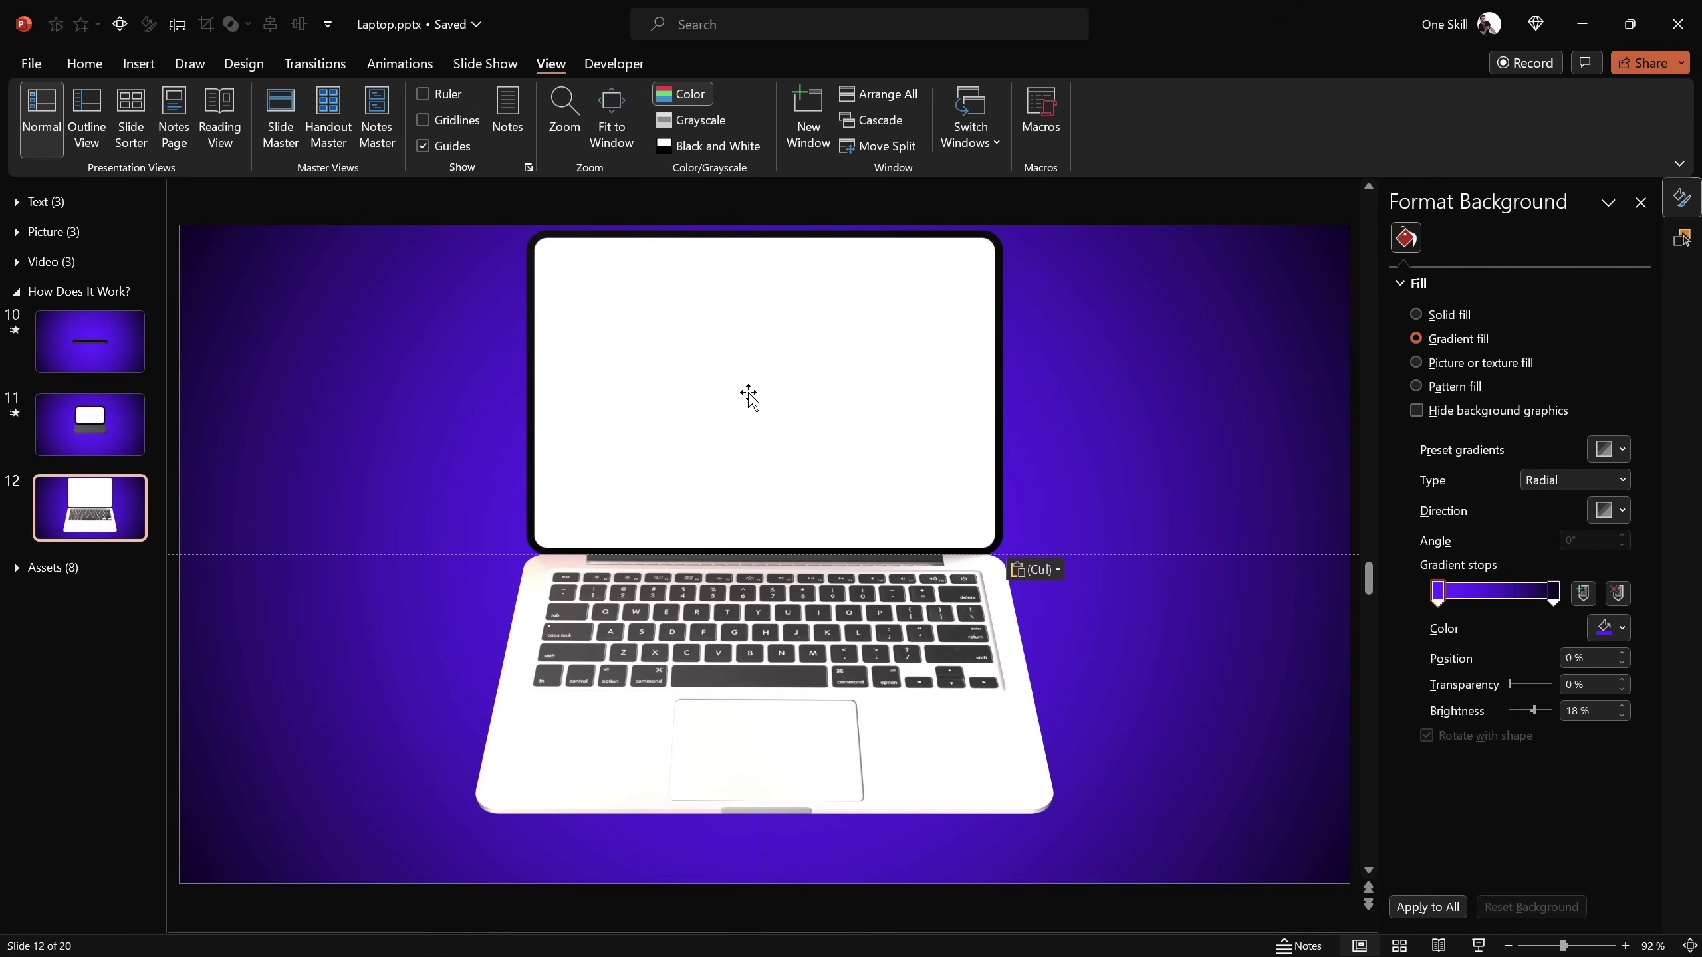
{"action": "left_click_drag", "start_coordinate": [1094, 195], "coordinate": [418, 595]}
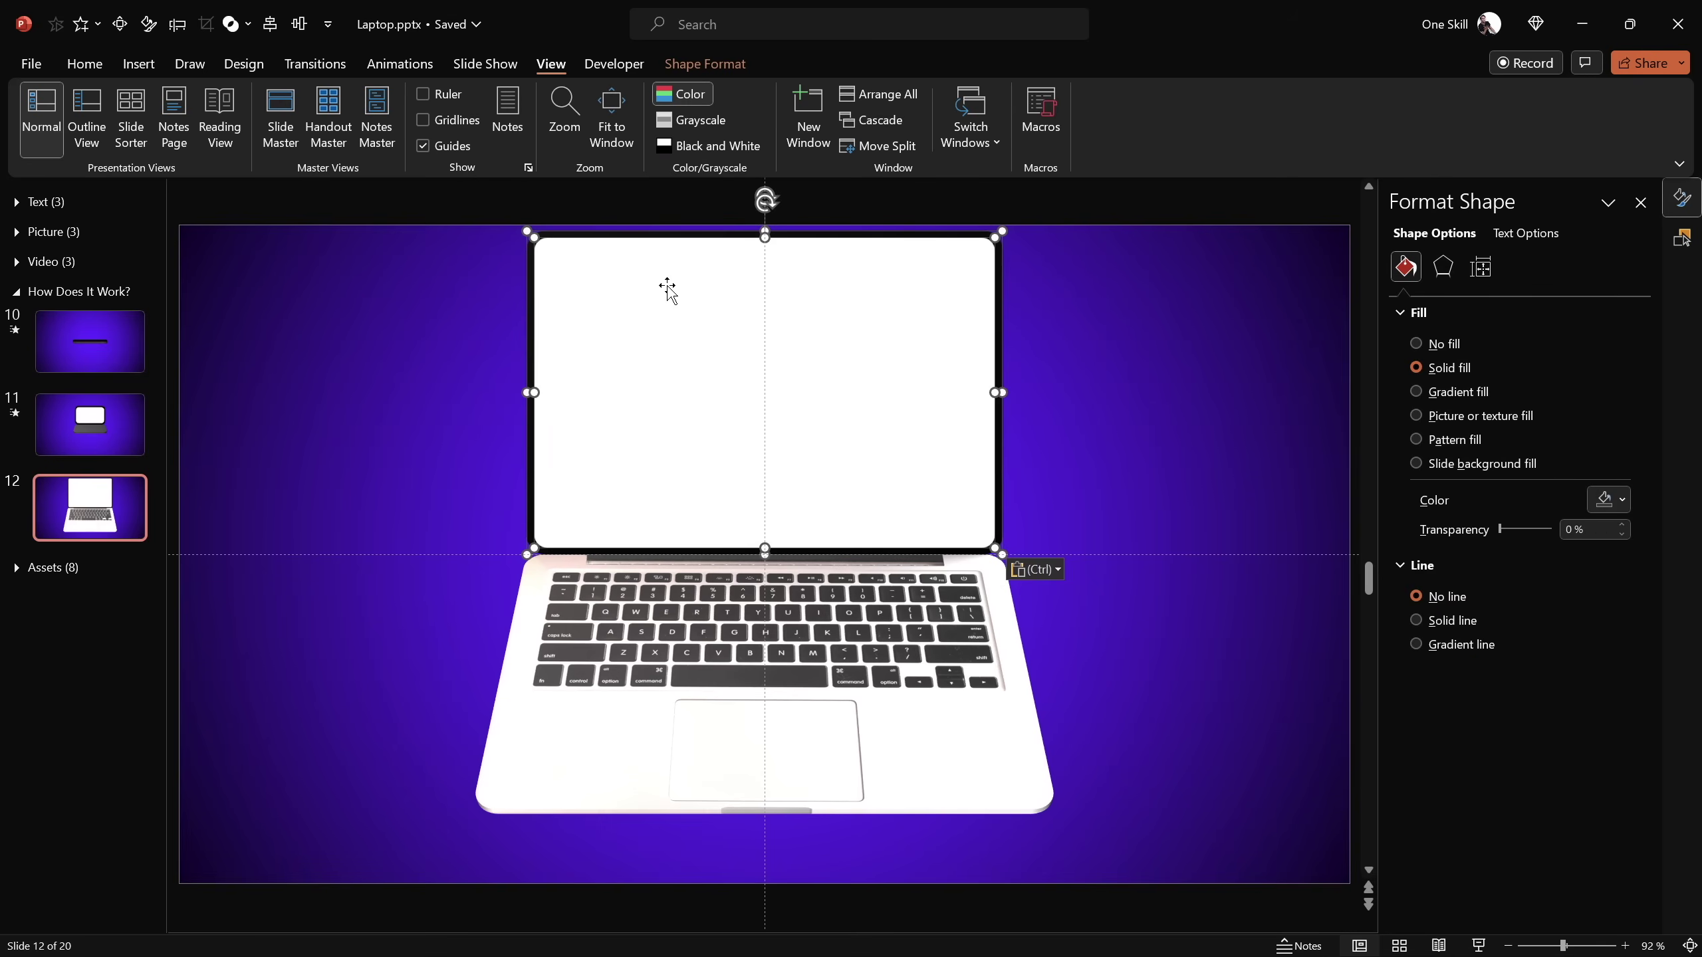
{"action": "key", "text": "ctrl+g"}
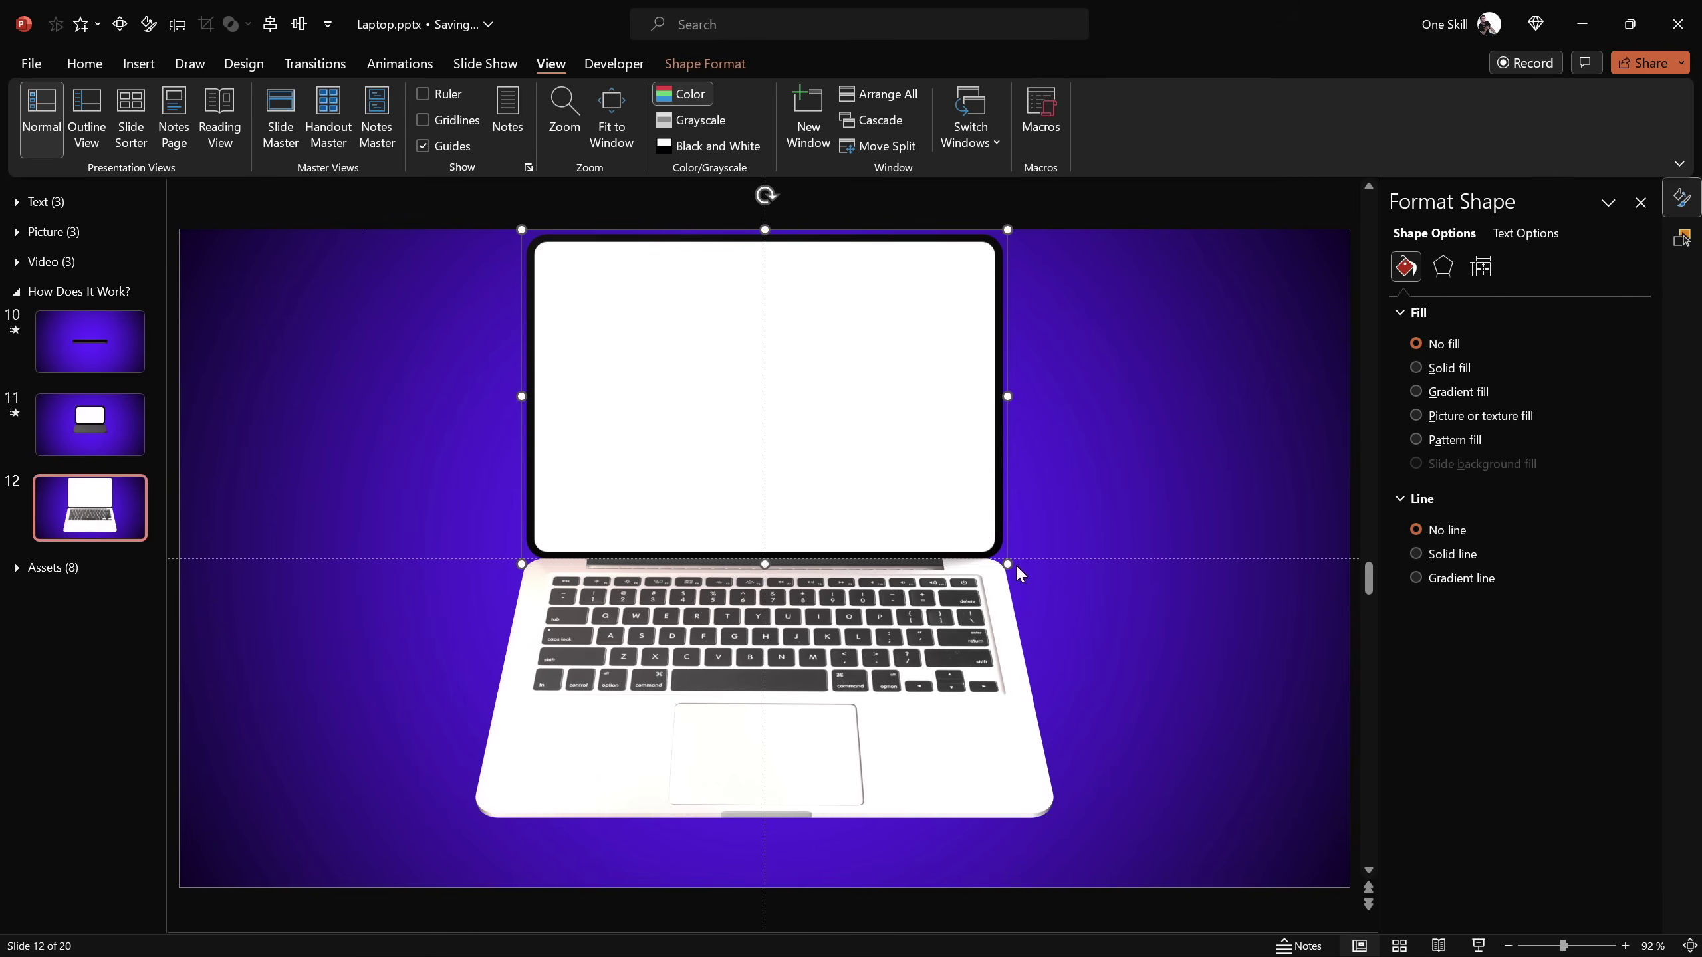
Duplicate the screen group straight down below the horizontal centre guide and group the copy with the original
{"action": "left_click_drag", "start_coordinate": [900, 302], "coordinate": [890, 590]}
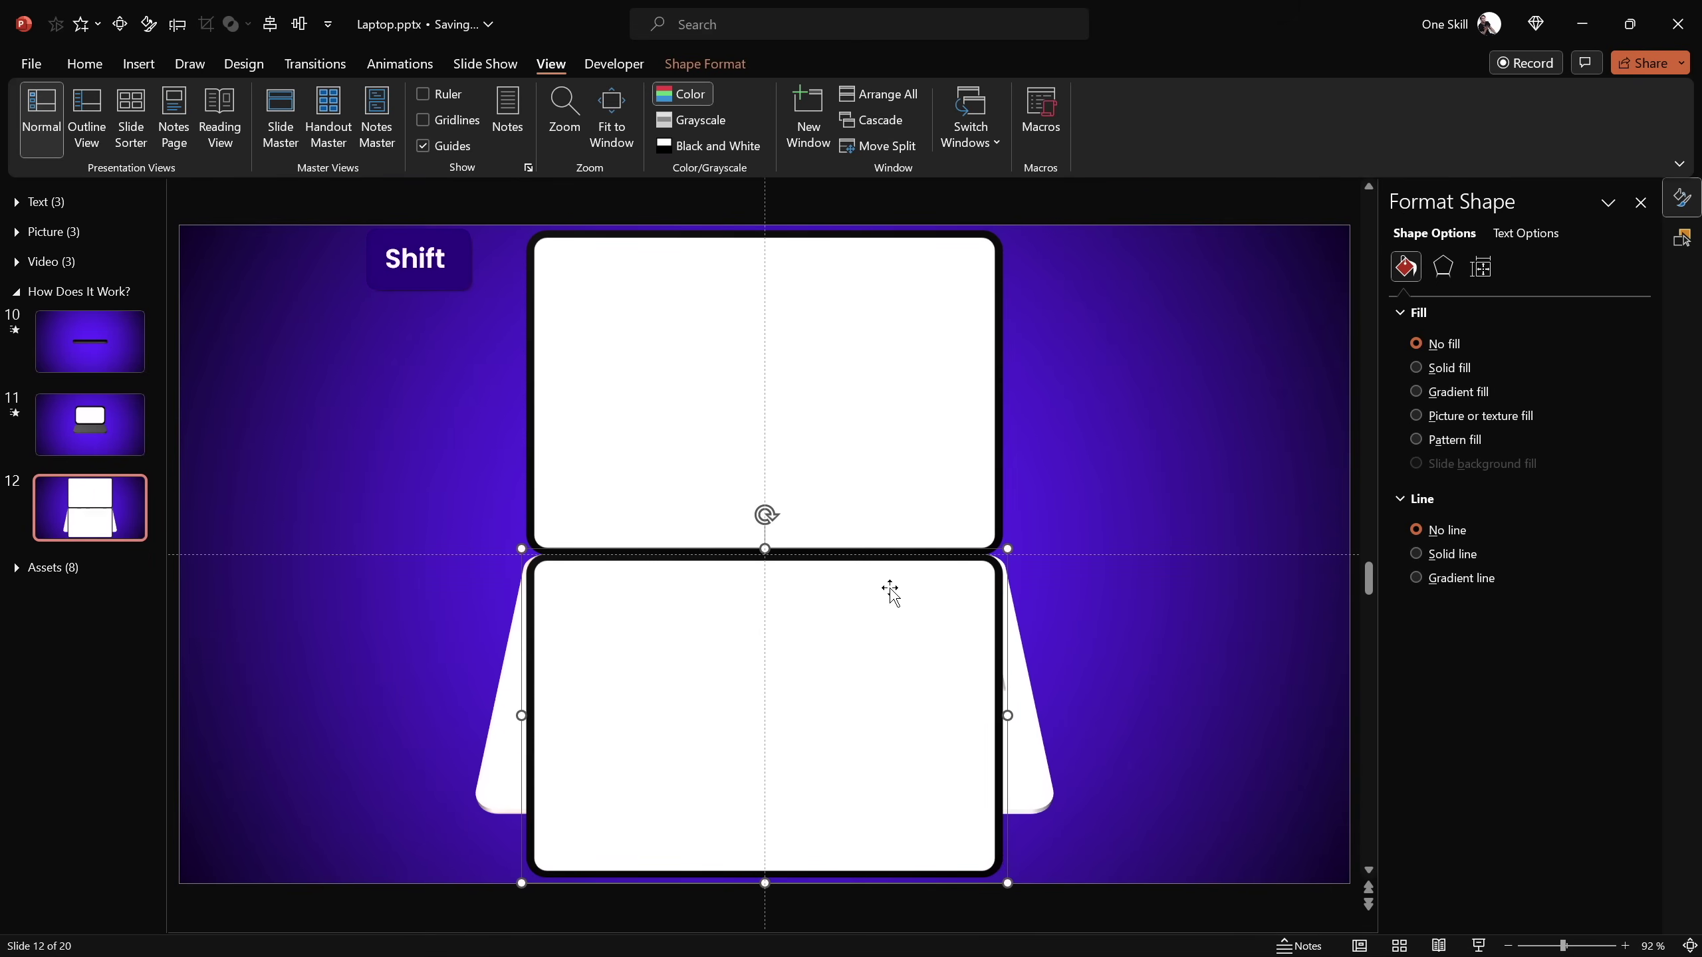
{"action": "left_click", "coordinate": [930, 397], "text": "ctrl"}
{"action": "key", "text": "ctrl+g"}
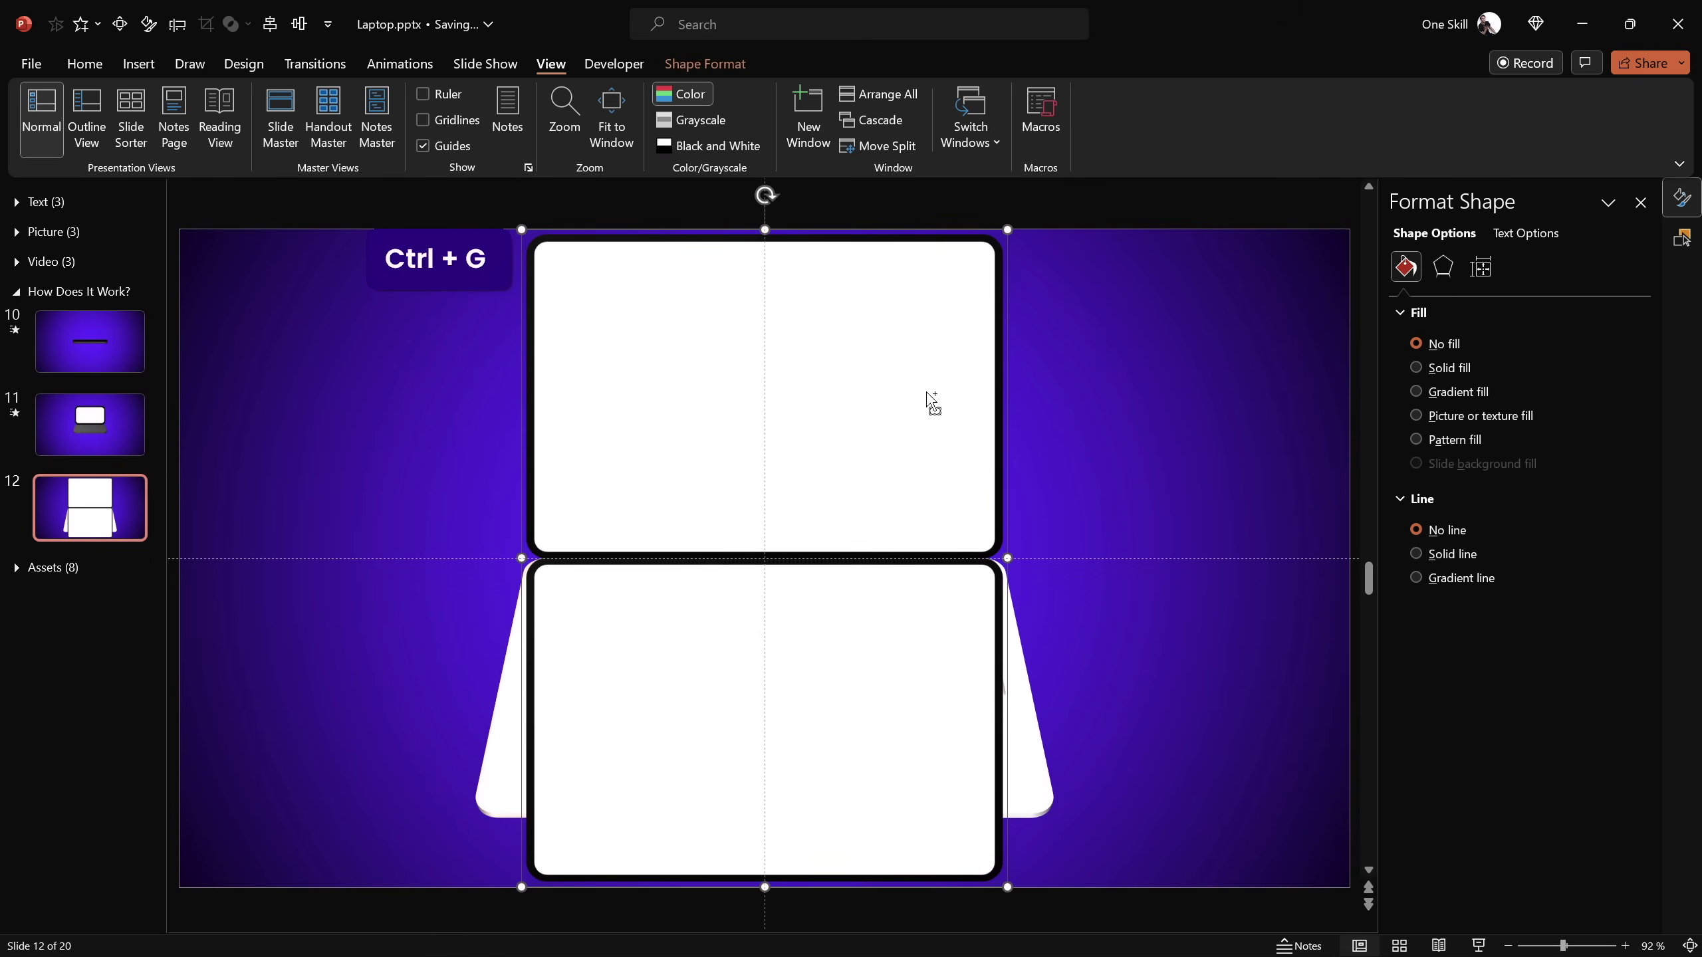
Set the lower white and black rectangles inside the combined group to no fill
{"action": "left_click", "coordinate": [935, 623]}
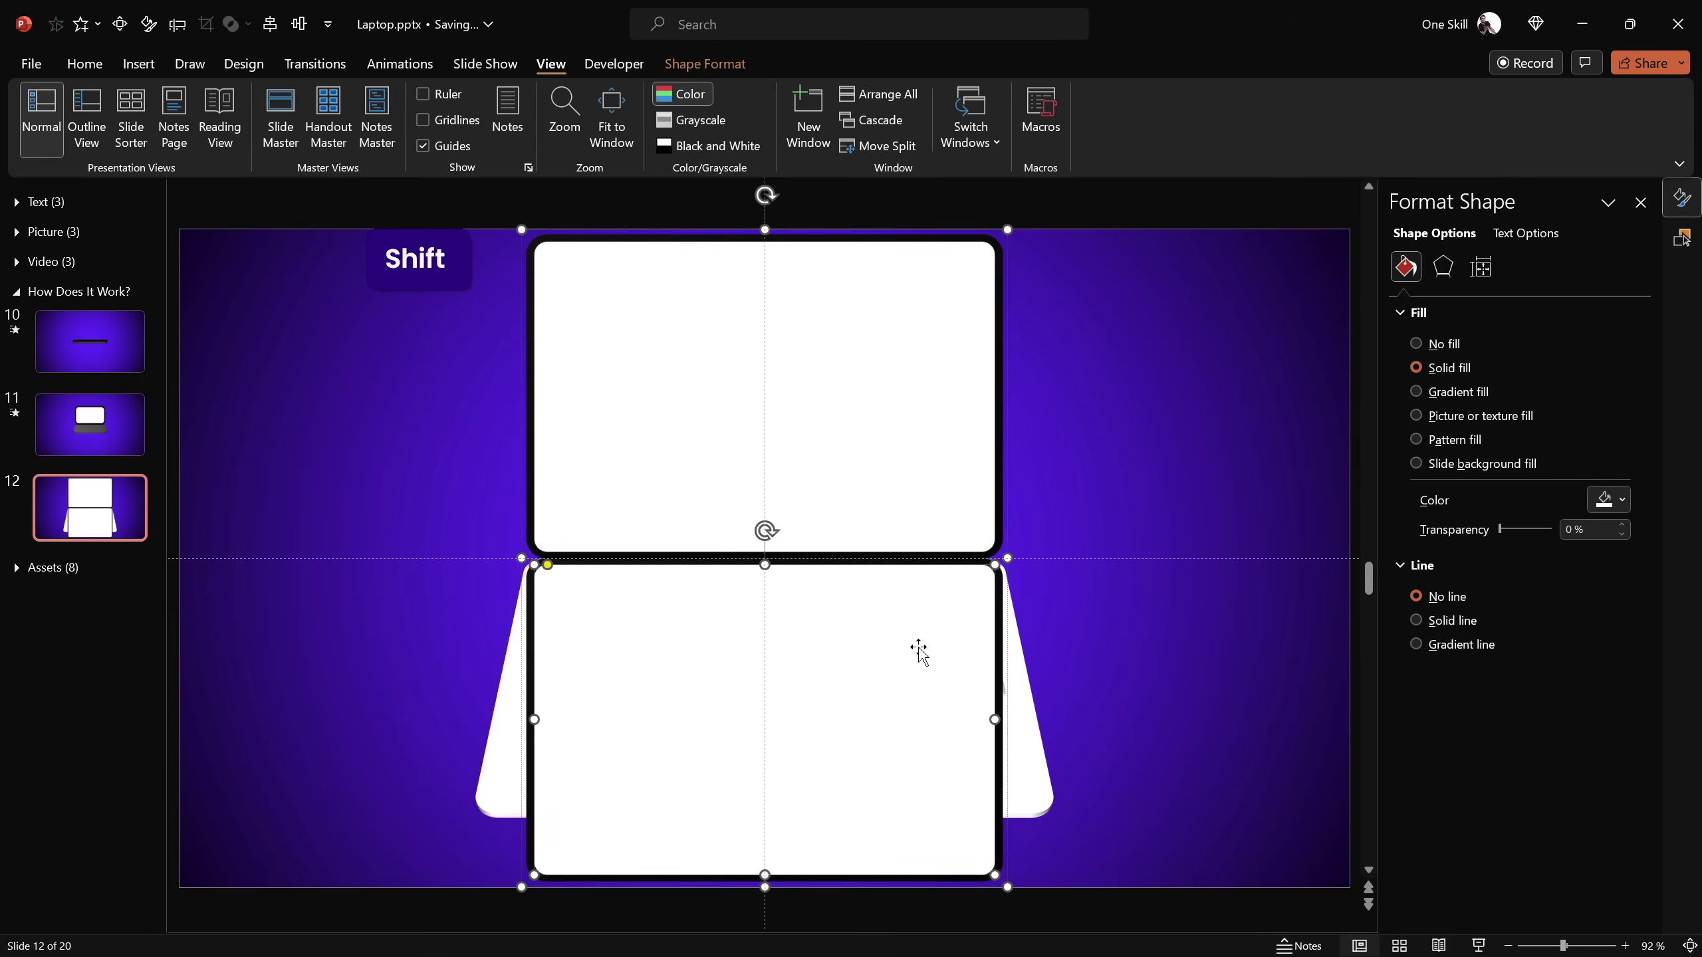
{"action": "left_click", "coordinate": [999, 584], "text": "shift"}
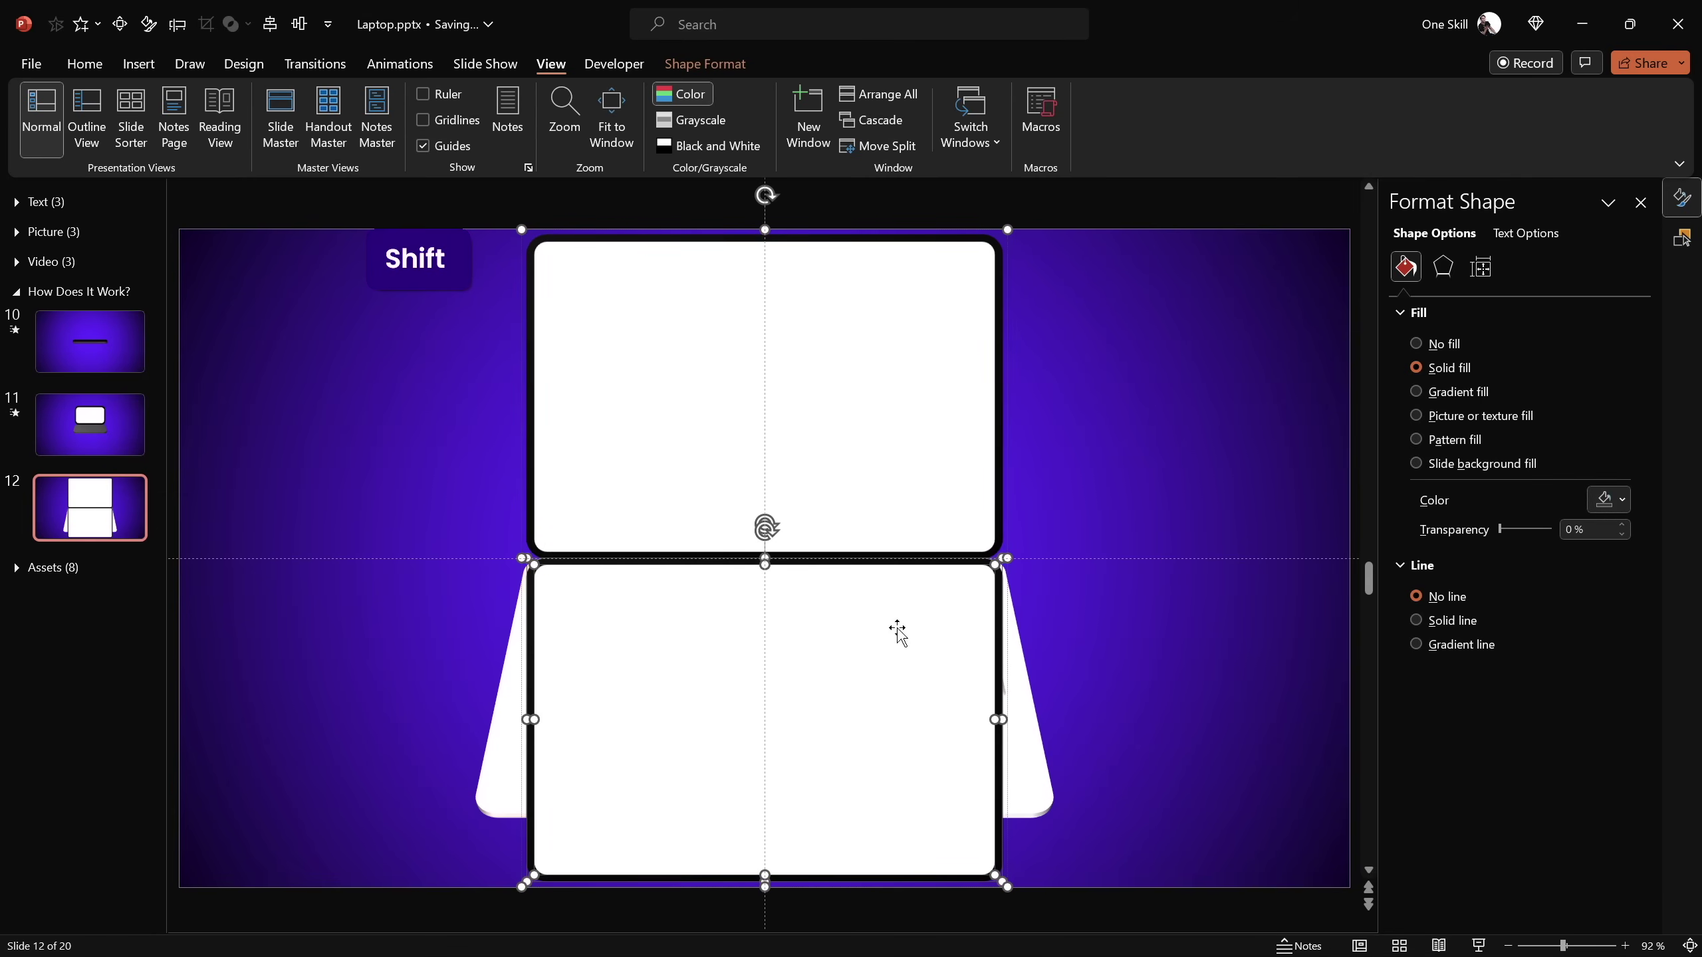
{"action": "left_click", "coordinate": [1425, 343]}
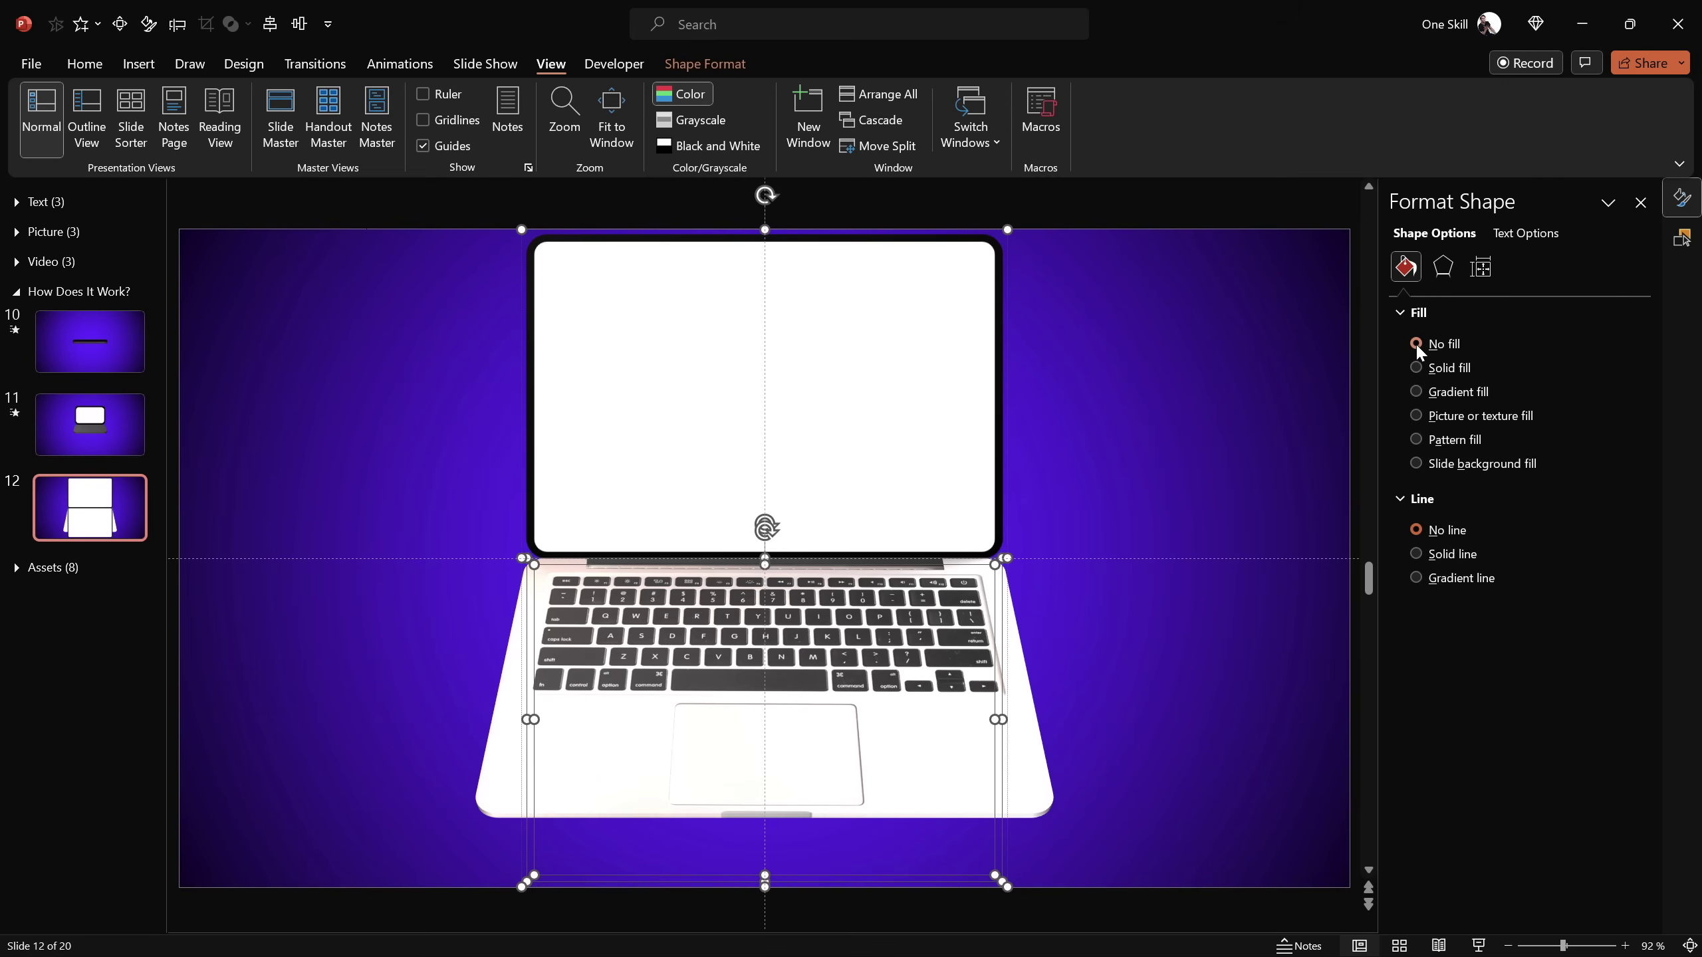
{"action": "left_click", "coordinate": [1197, 449]}
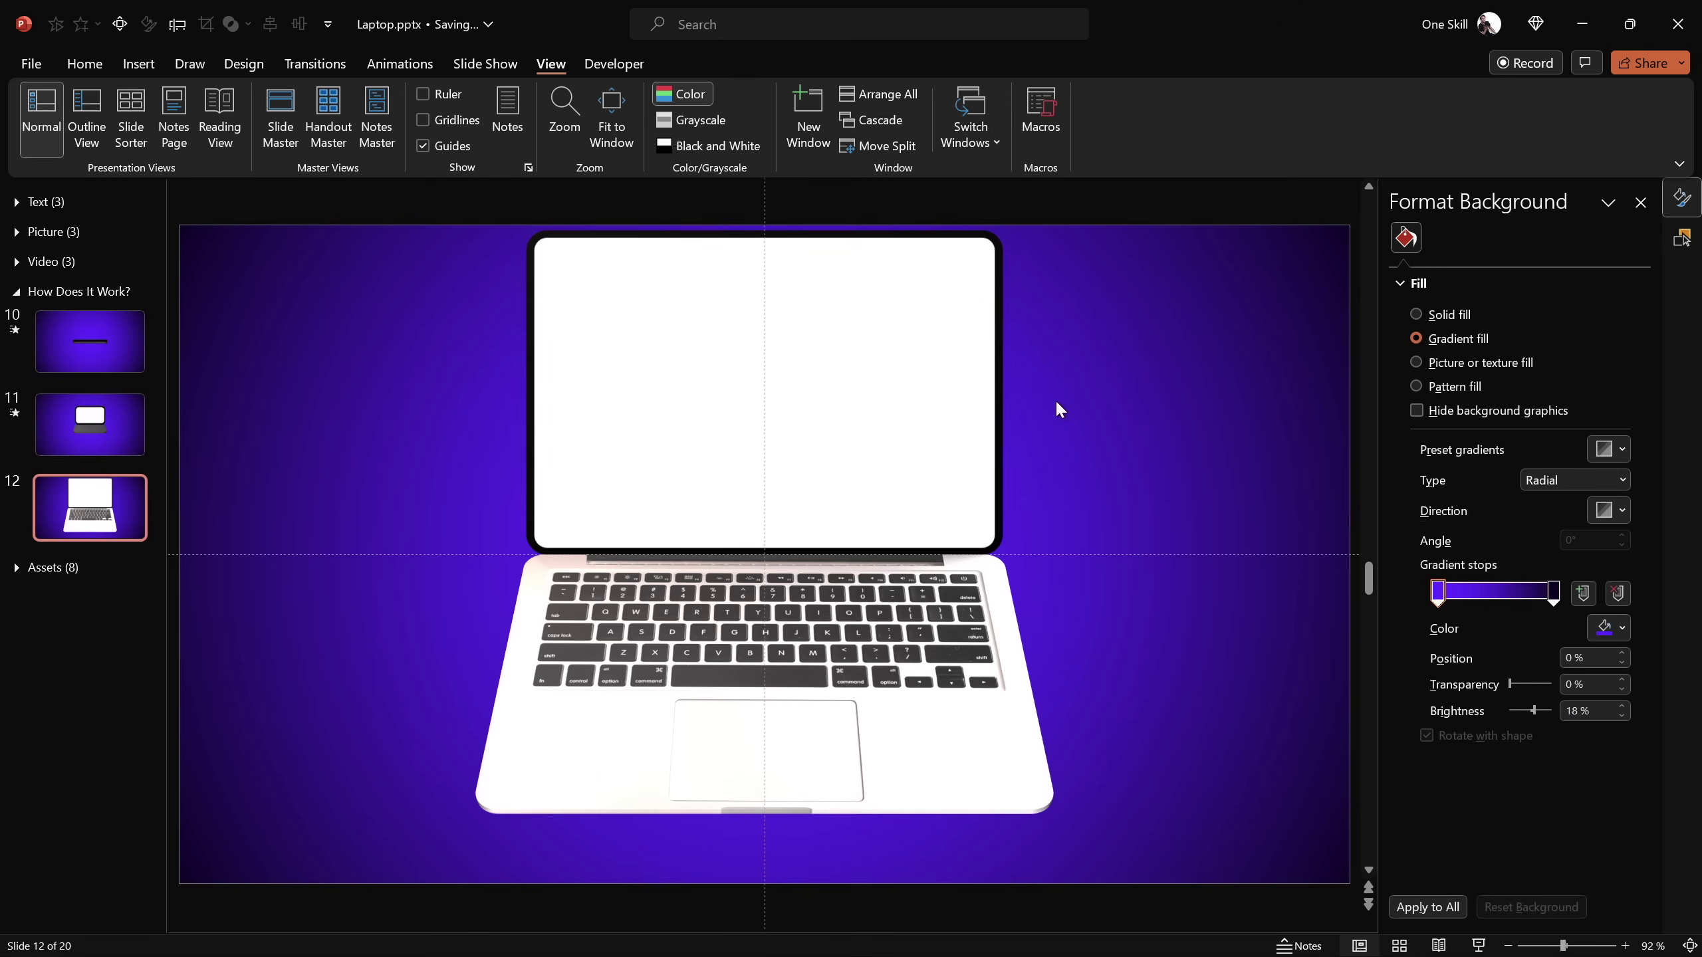
Apply the perspective 3-D rotation preset with 324.8° Y rotation and 45° perspective to the screen group on slide 12
{"action": "left_click", "coordinate": [868, 360]}
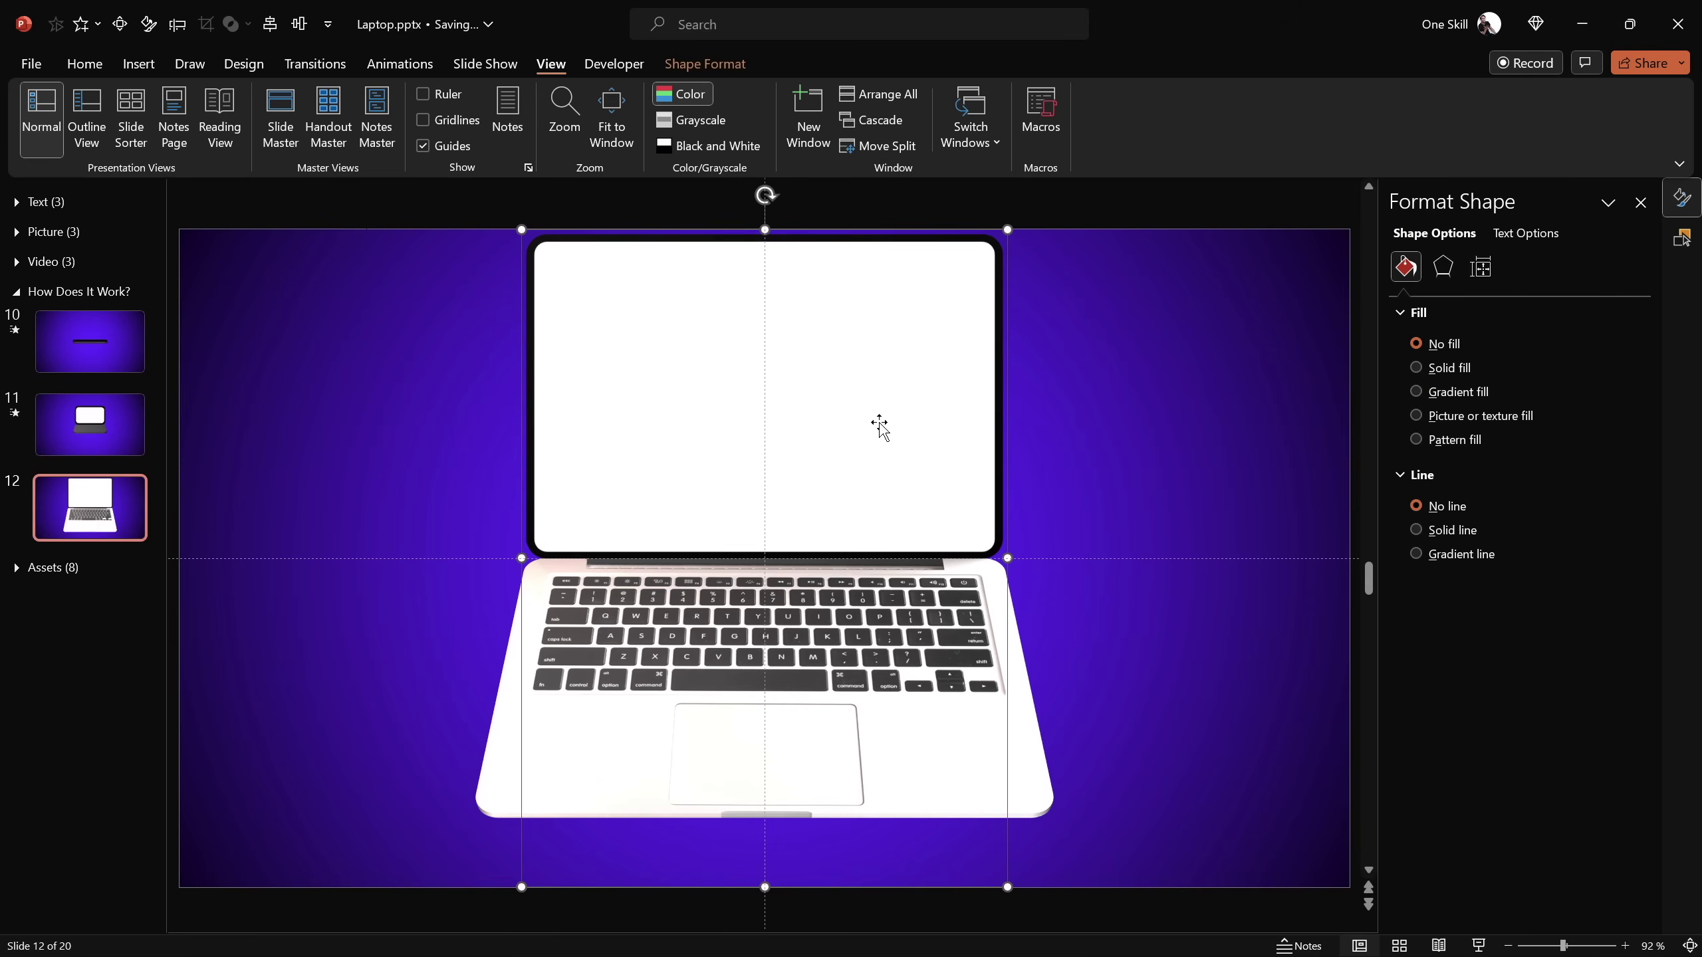
{"action": "left_click", "coordinate": [1442, 266]}
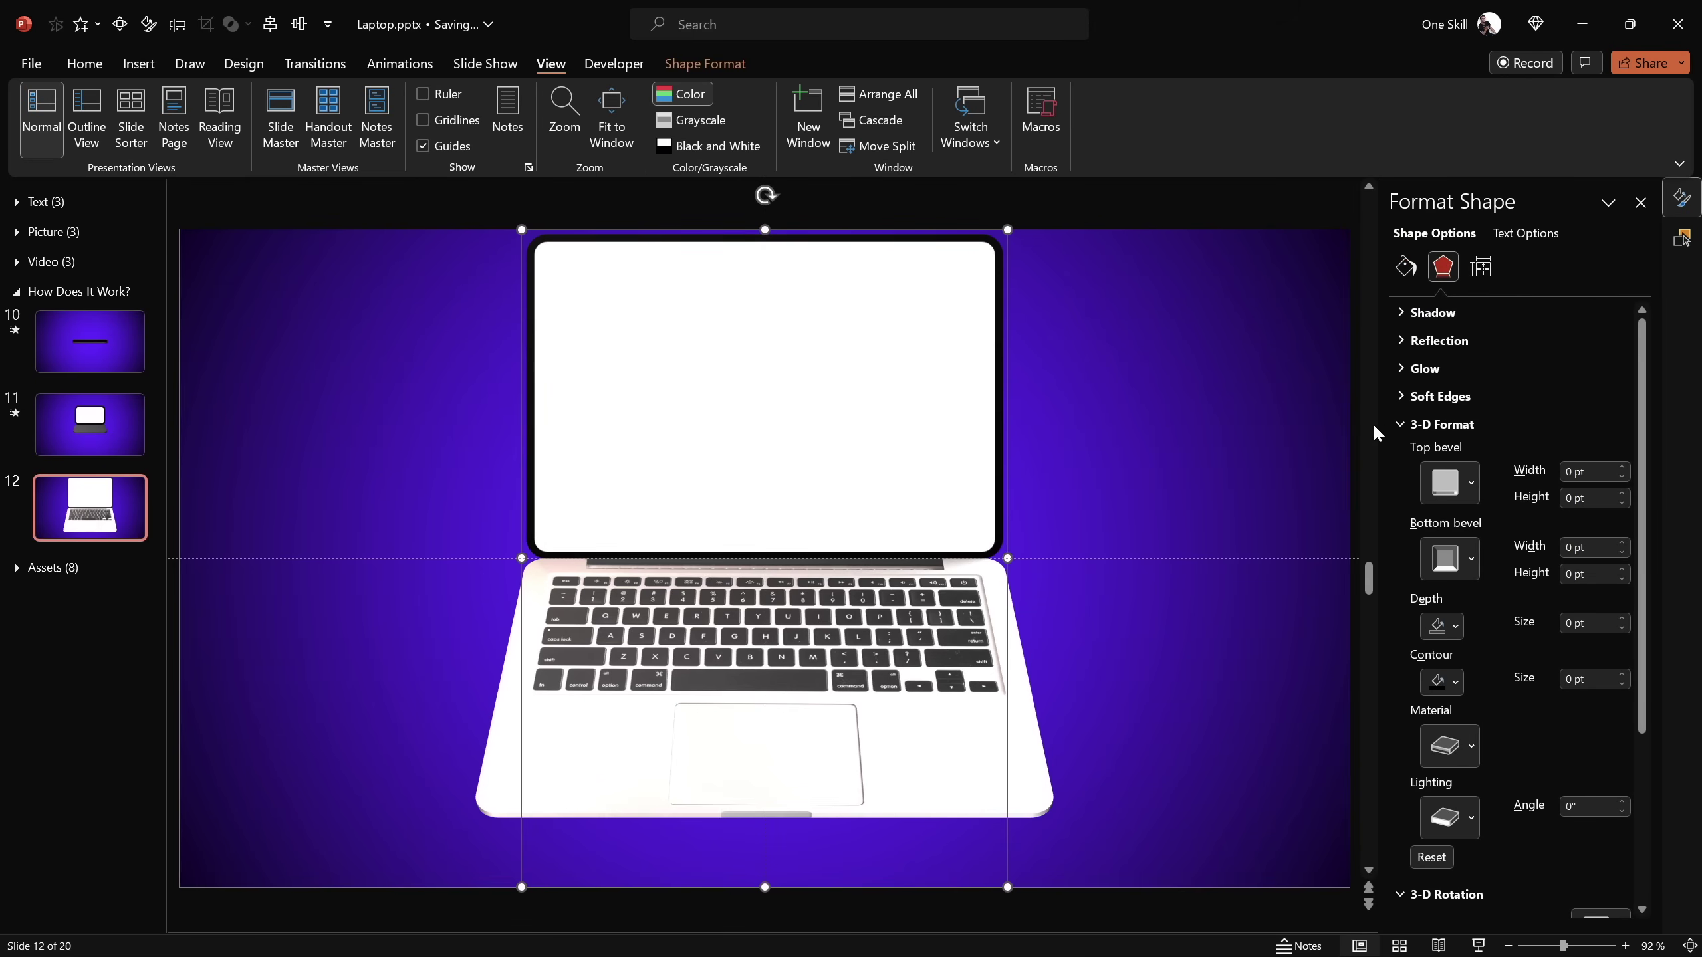
{"action": "left_click", "coordinate": [1440, 423]}
{"action": "left_click", "coordinate": [1601, 488]}
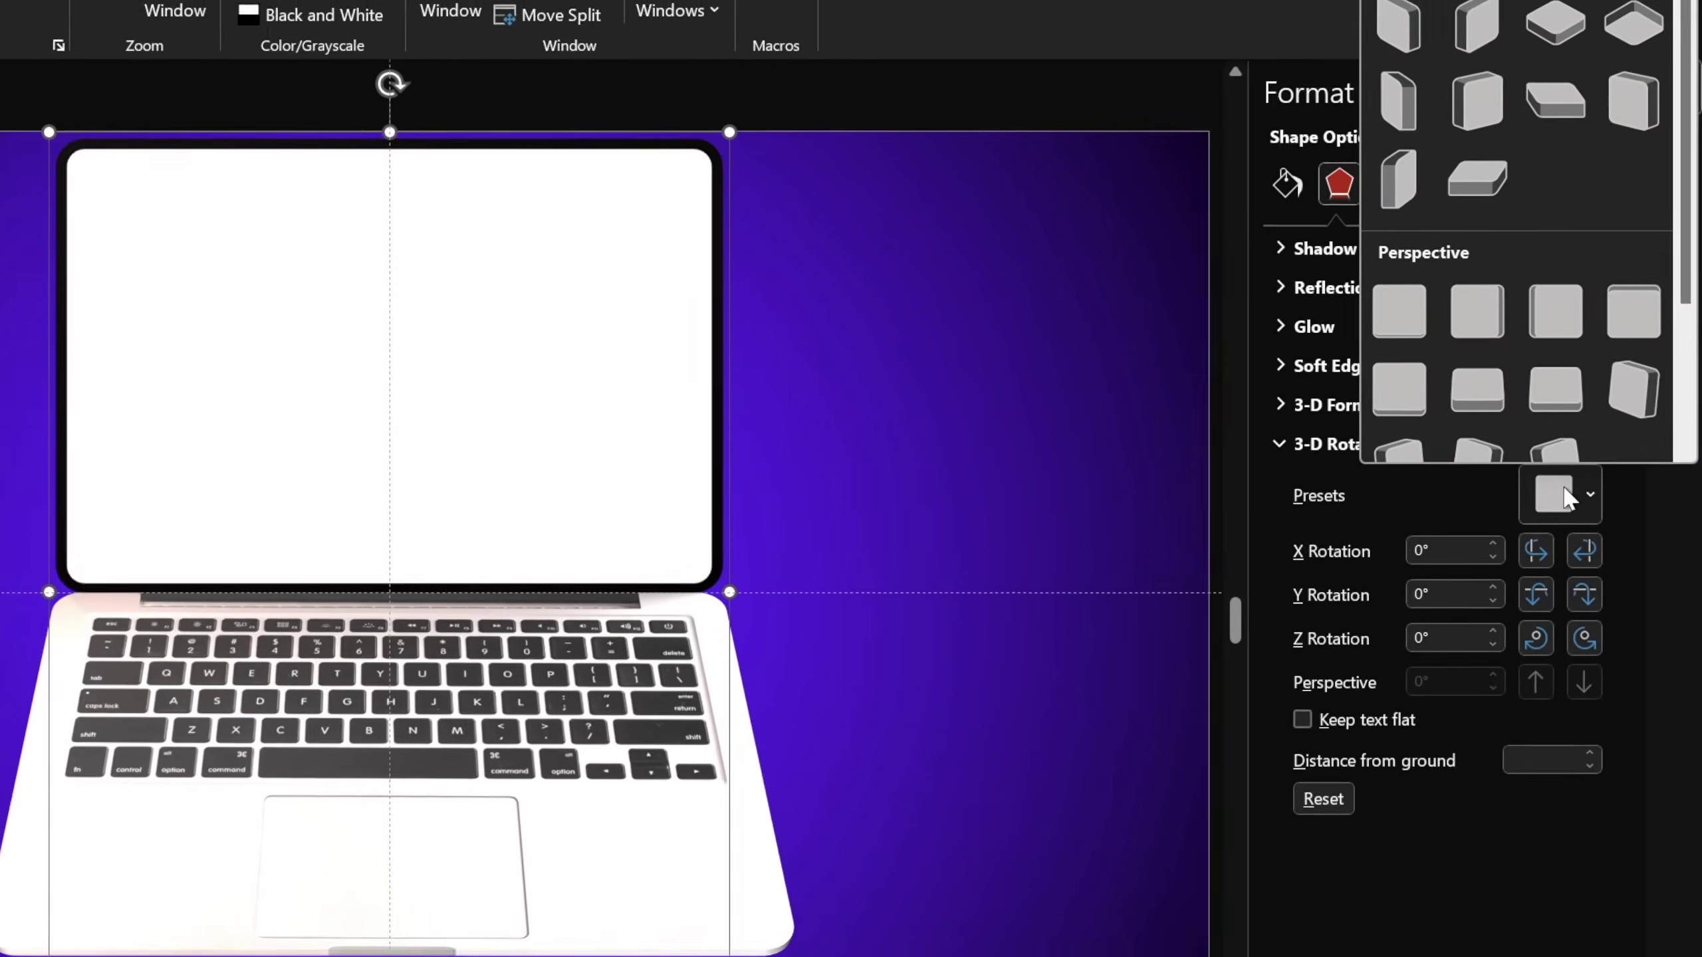
{"action": "left_click", "coordinate": [1477, 389]}
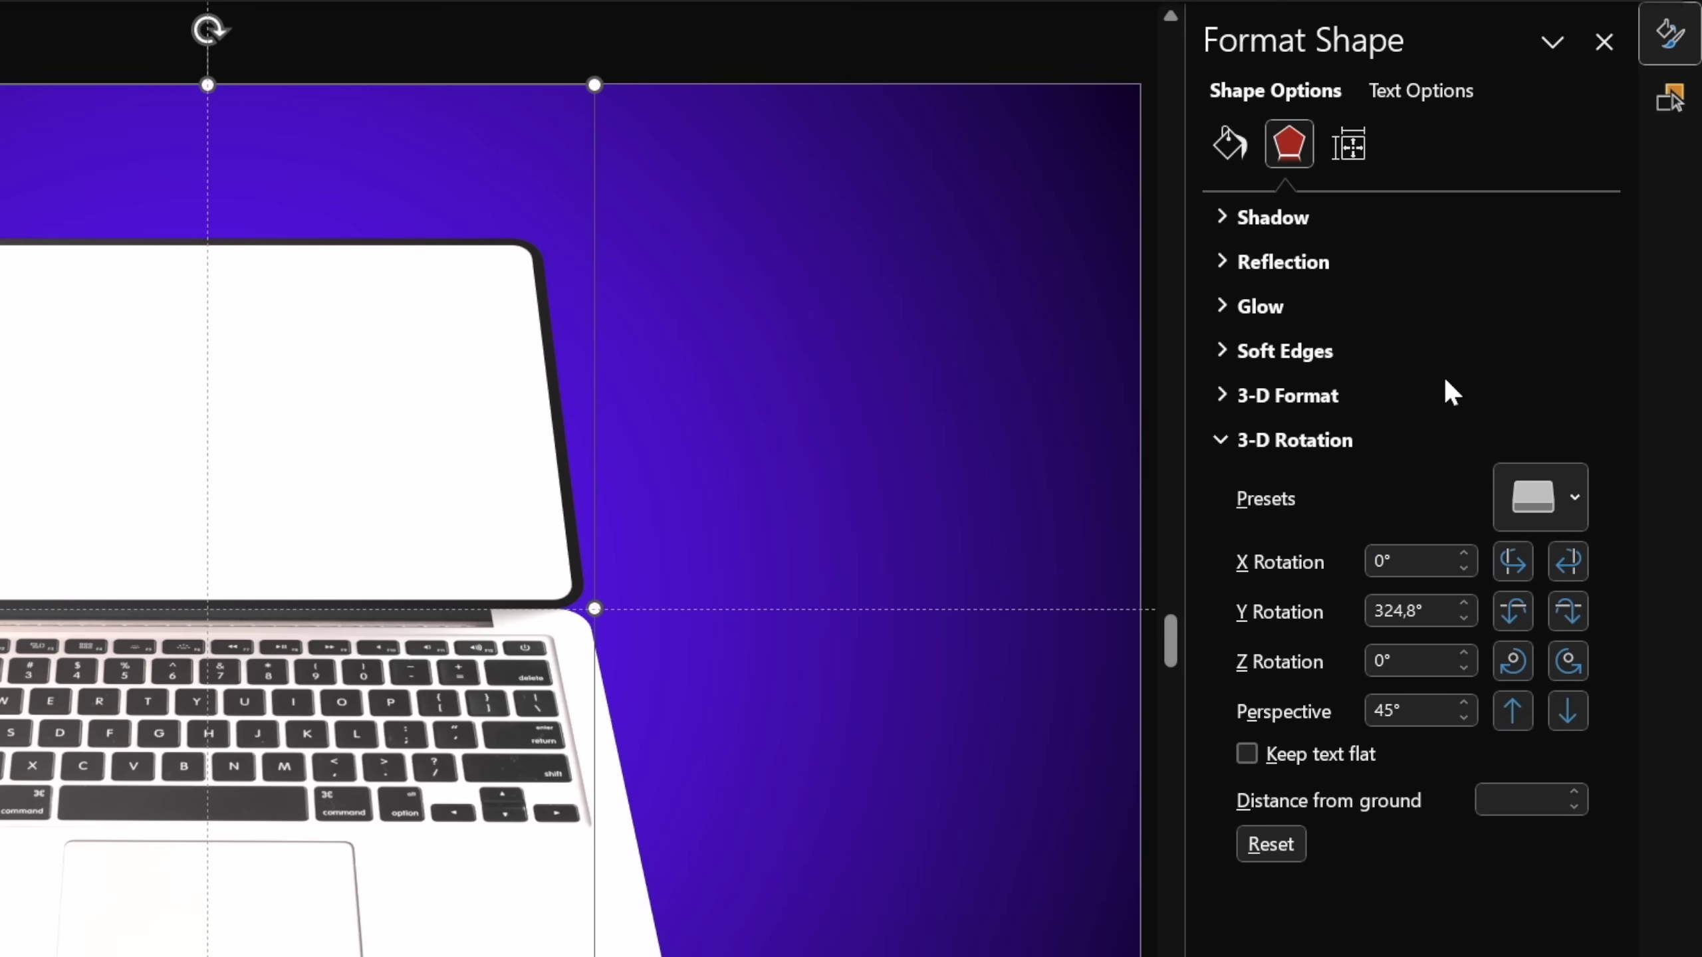
Tilt the screen group in 5° increments about its hinge, ending at a Y rotation of 69.8°
{"action": "left_click", "coordinate": [1512, 612]}
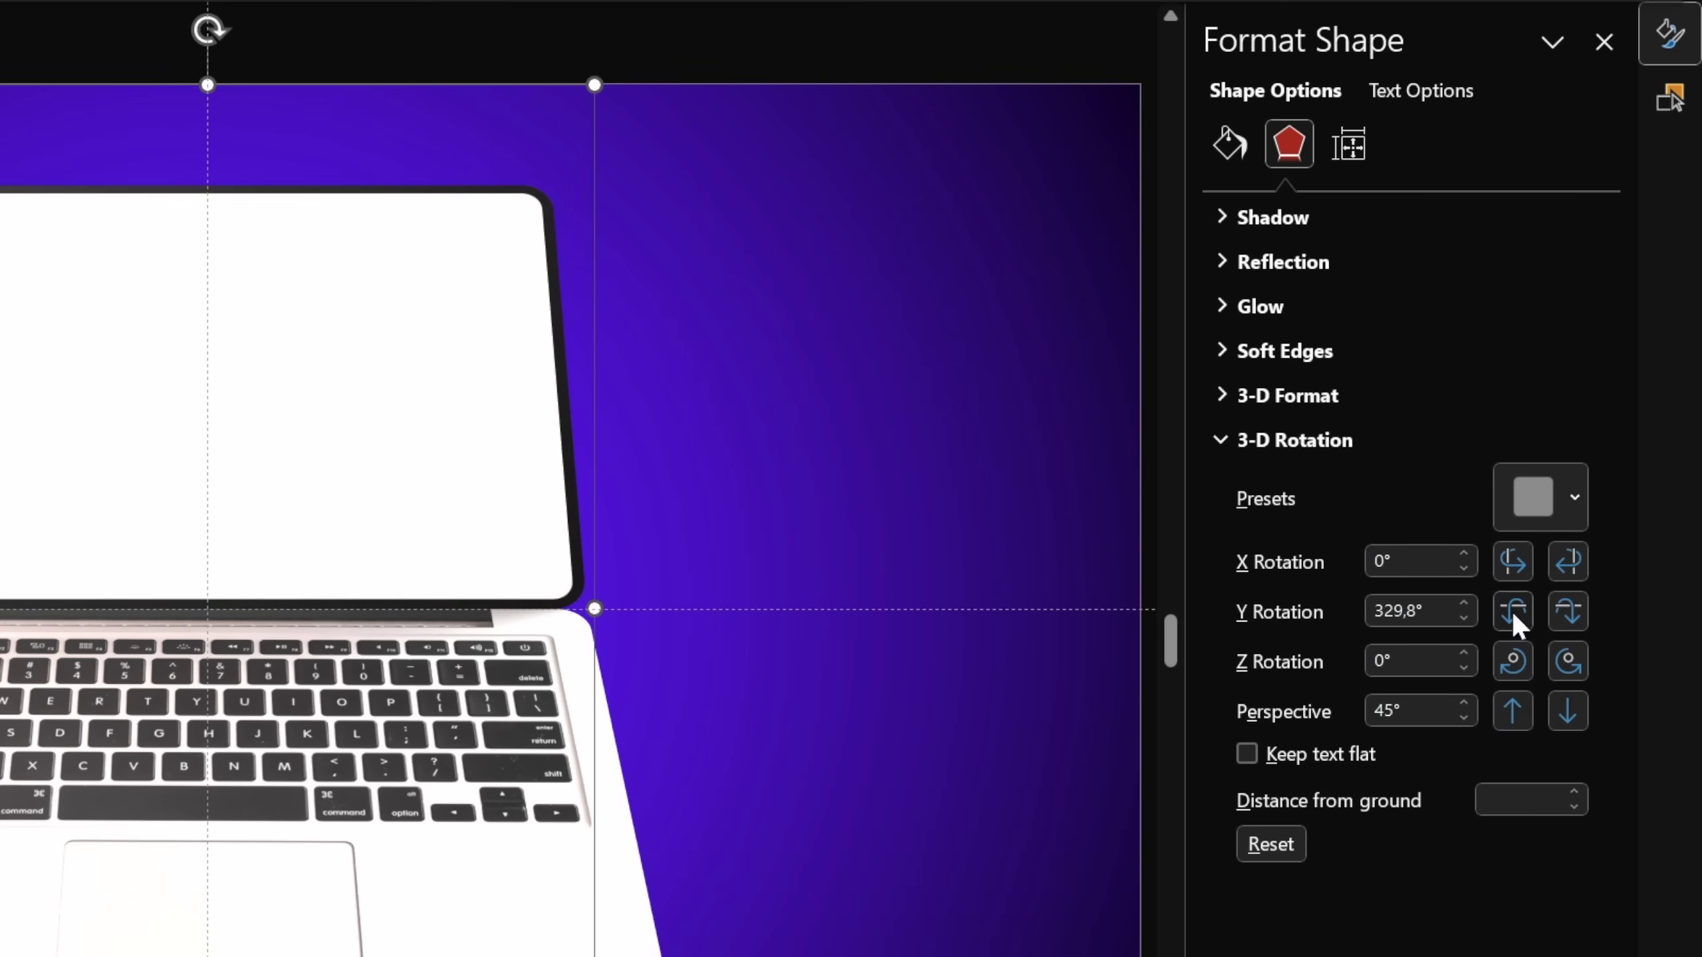
{"action": "left_click", "coordinate": [1512, 612]}
{"action": "left_click", "coordinate": [1512, 613]}
{"action": "left_click", "coordinate": [1512, 612]}
{"action": "left_click", "coordinate": [1511, 612]}
{"action": "left_click", "coordinate": [1511, 613]}
{"action": "left_click", "coordinate": [1512, 612]}
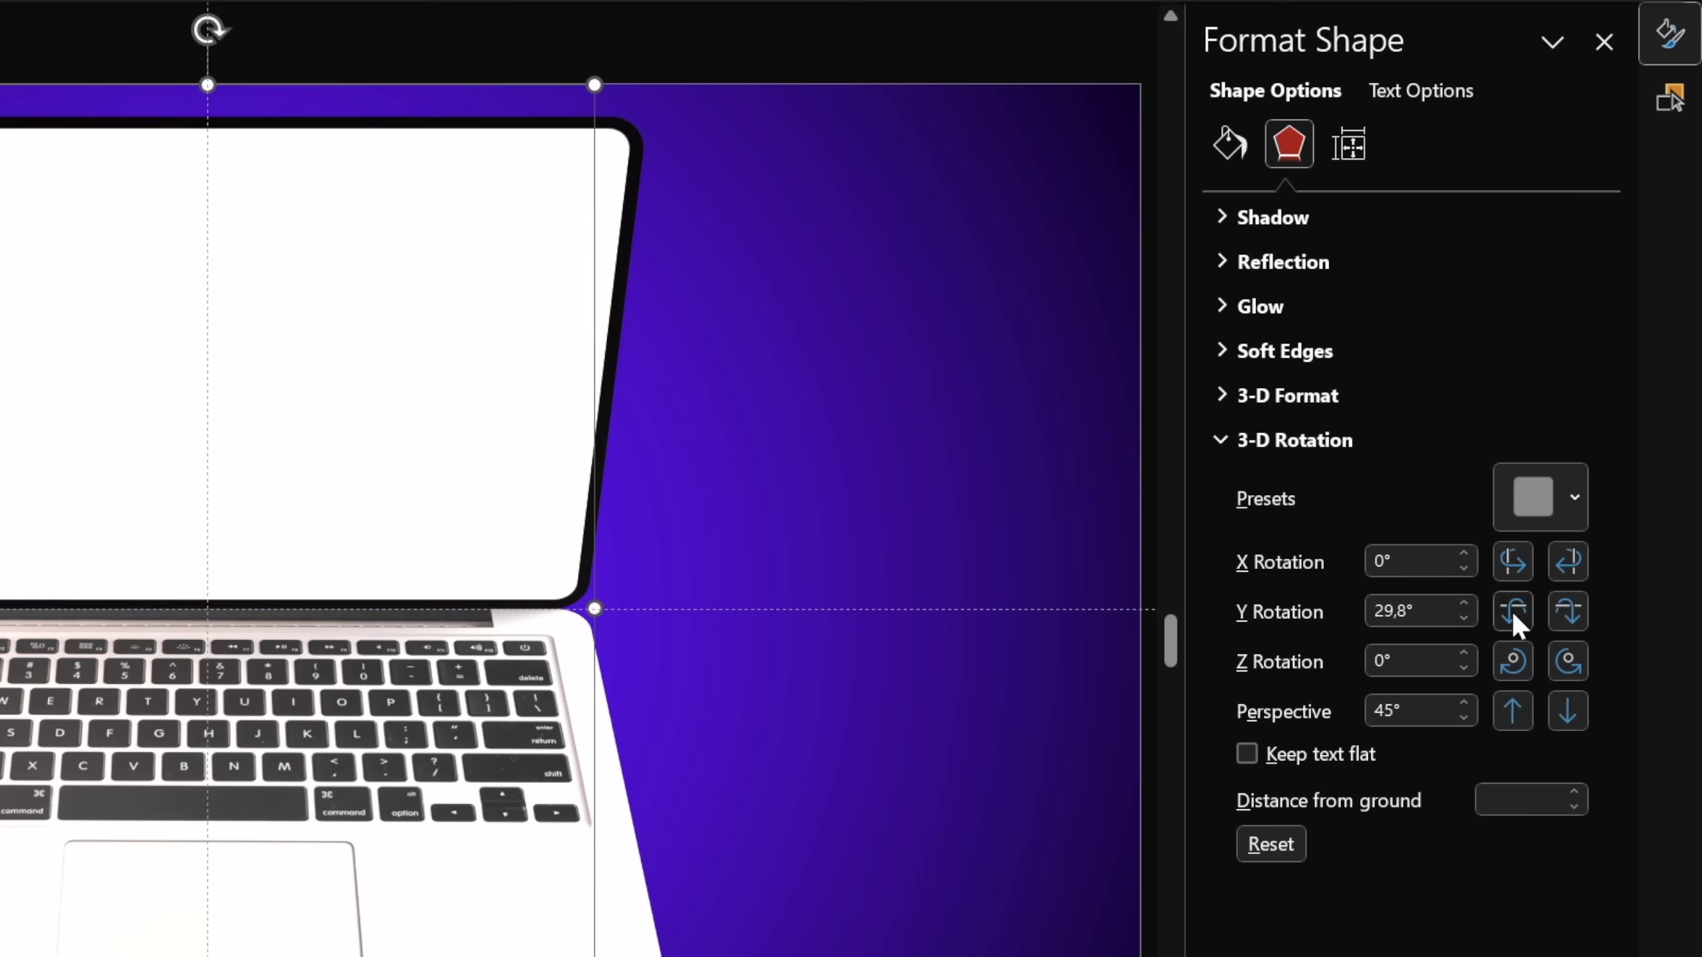
{"action": "left_click", "coordinate": [1512, 612]}
{"action": "left_click", "coordinate": [1511, 612]}
{"action": "left_click", "coordinate": [1512, 613]}
{"action": "left_click", "coordinate": [1512, 612]}
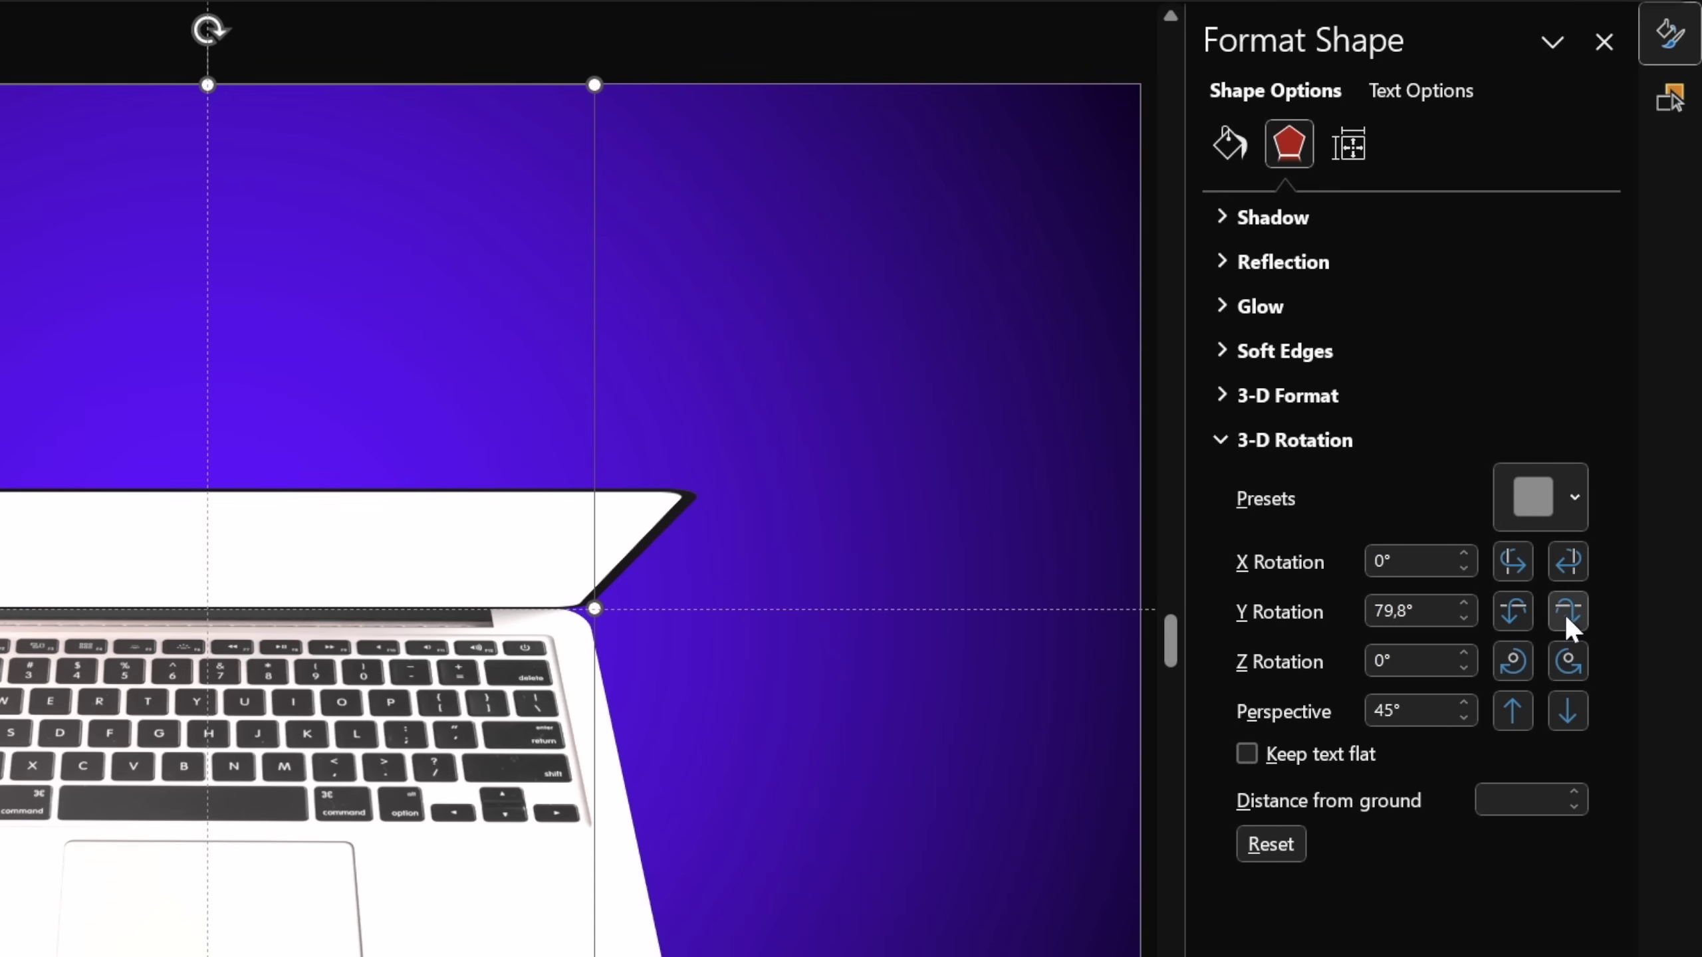
{"action": "left_click", "coordinate": [1565, 614]}
{"action": "left_click", "coordinate": [1565, 614]}
{"action": "left_click", "coordinate": [1565, 614]}
{"action": "left_click", "coordinate": [1516, 613]}
{"action": "left_click", "coordinate": [1564, 612]}
{"action": "left_click", "coordinate": [1512, 607]}
{"action": "left_click", "coordinate": [1513, 607]}
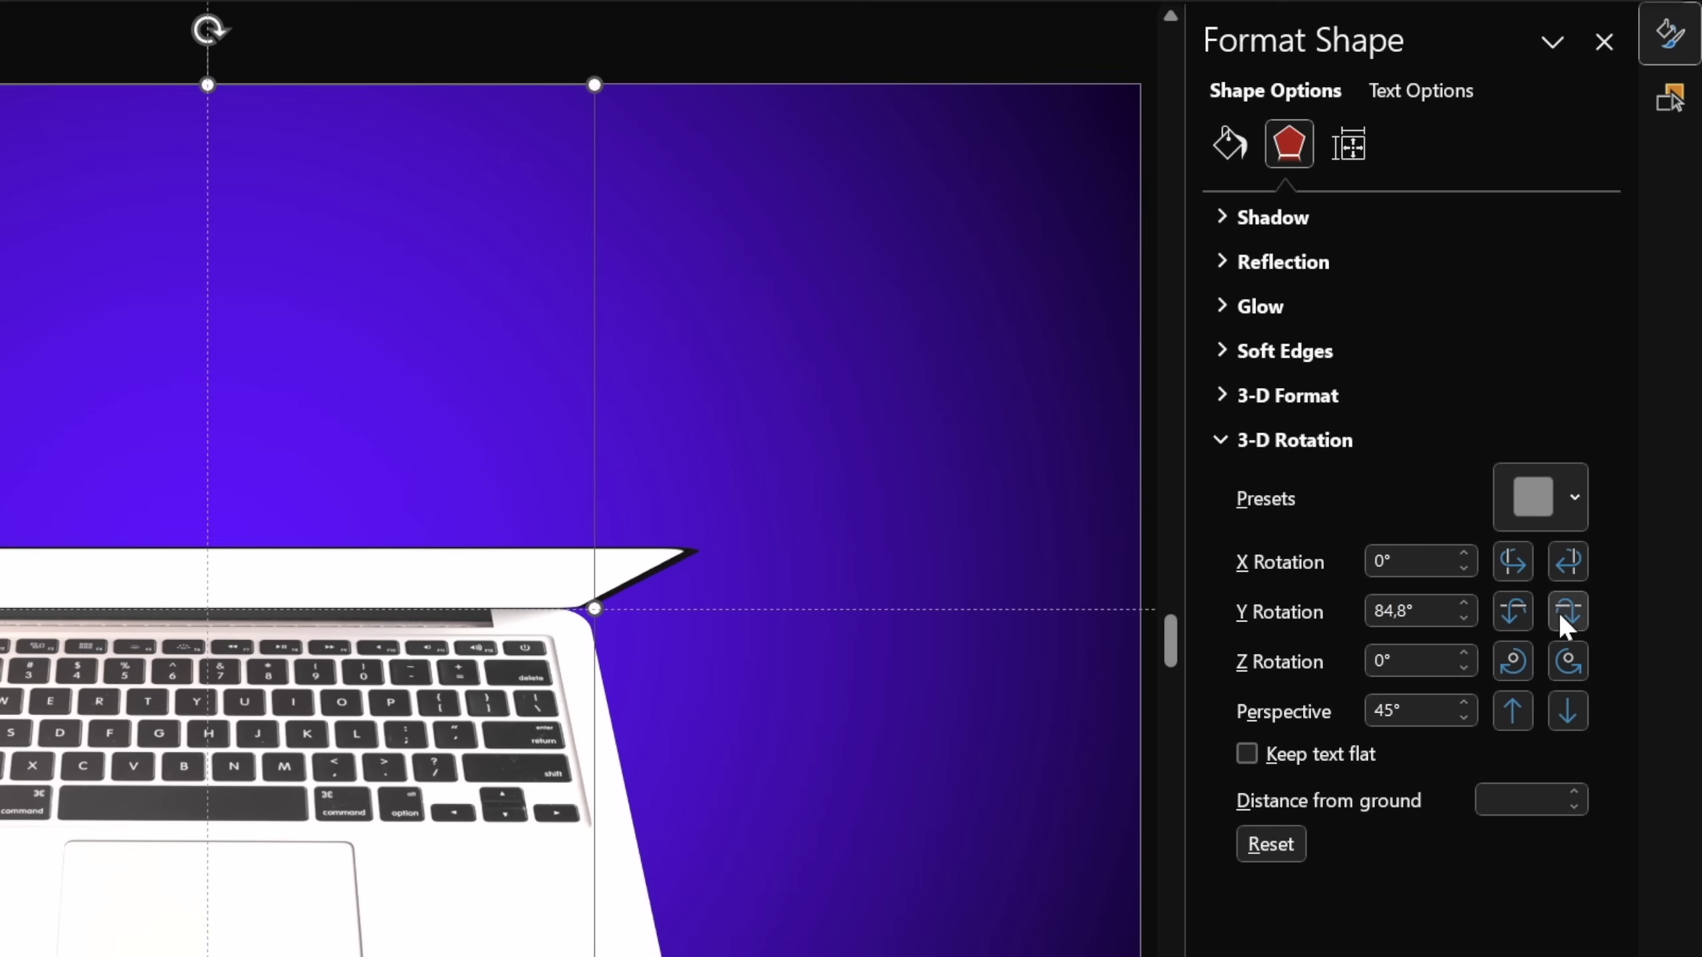
{"action": "left_click", "coordinate": [1559, 612]}
{"action": "left_click", "coordinate": [1559, 612]}
{"action": "left_click", "coordinate": [1560, 613]}
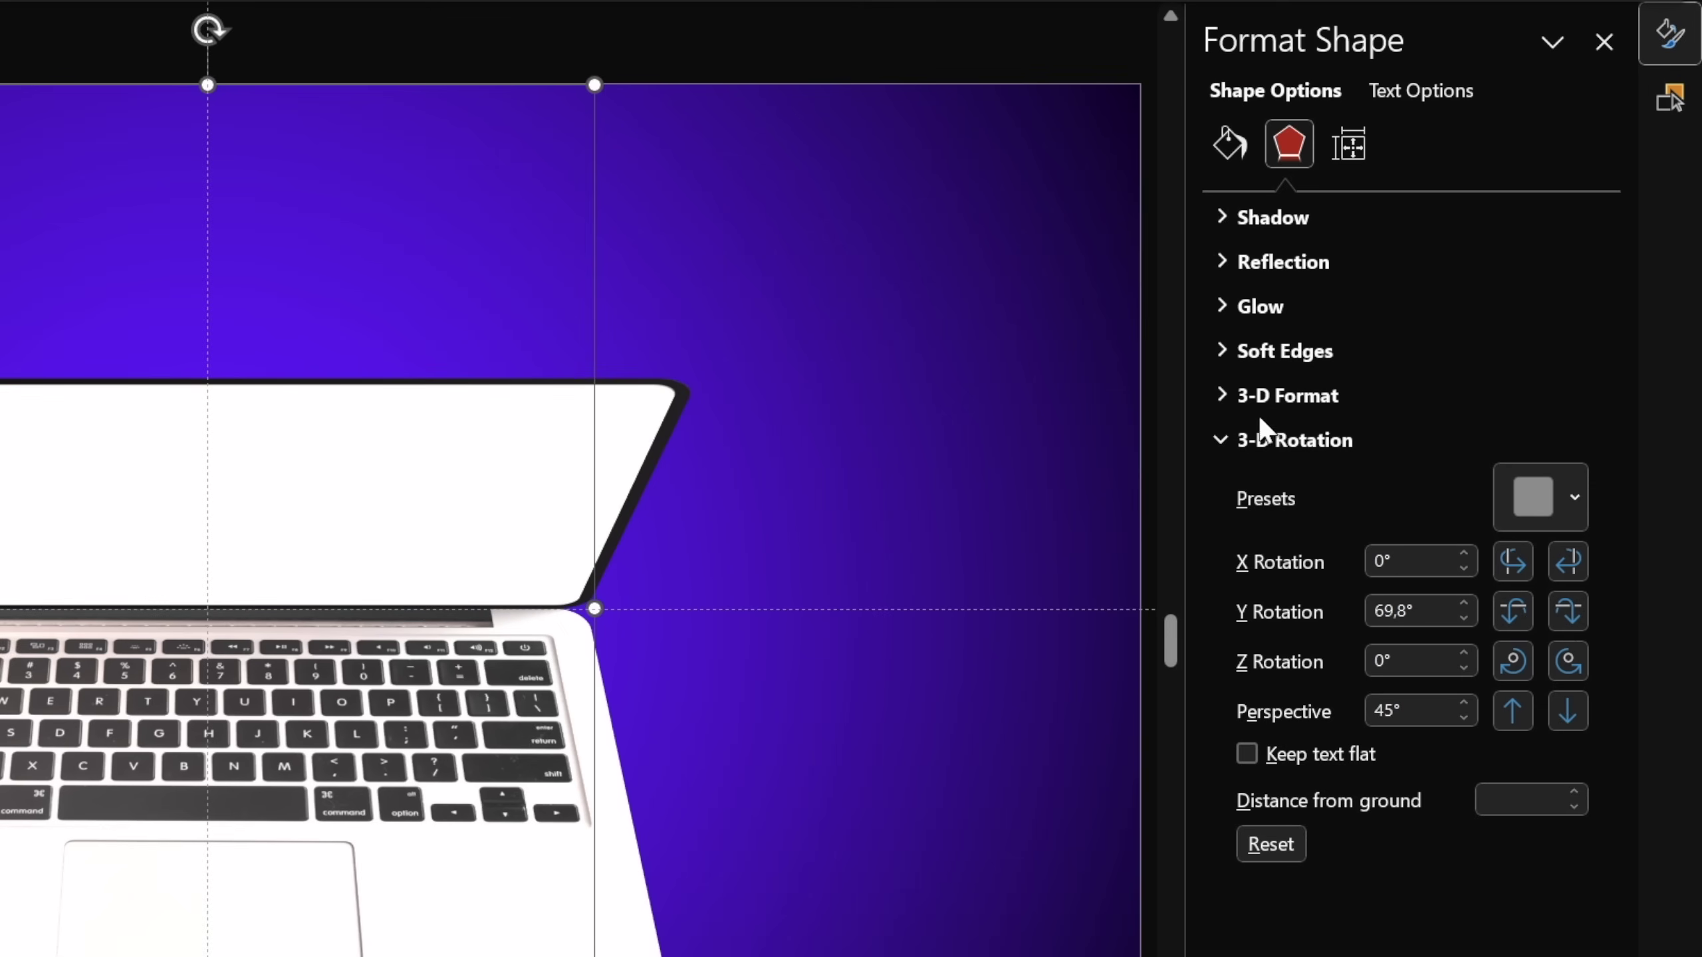
Set the screen group's 3-D depth size to 3 pt
{"action": "left_click", "coordinate": [1218, 397]}
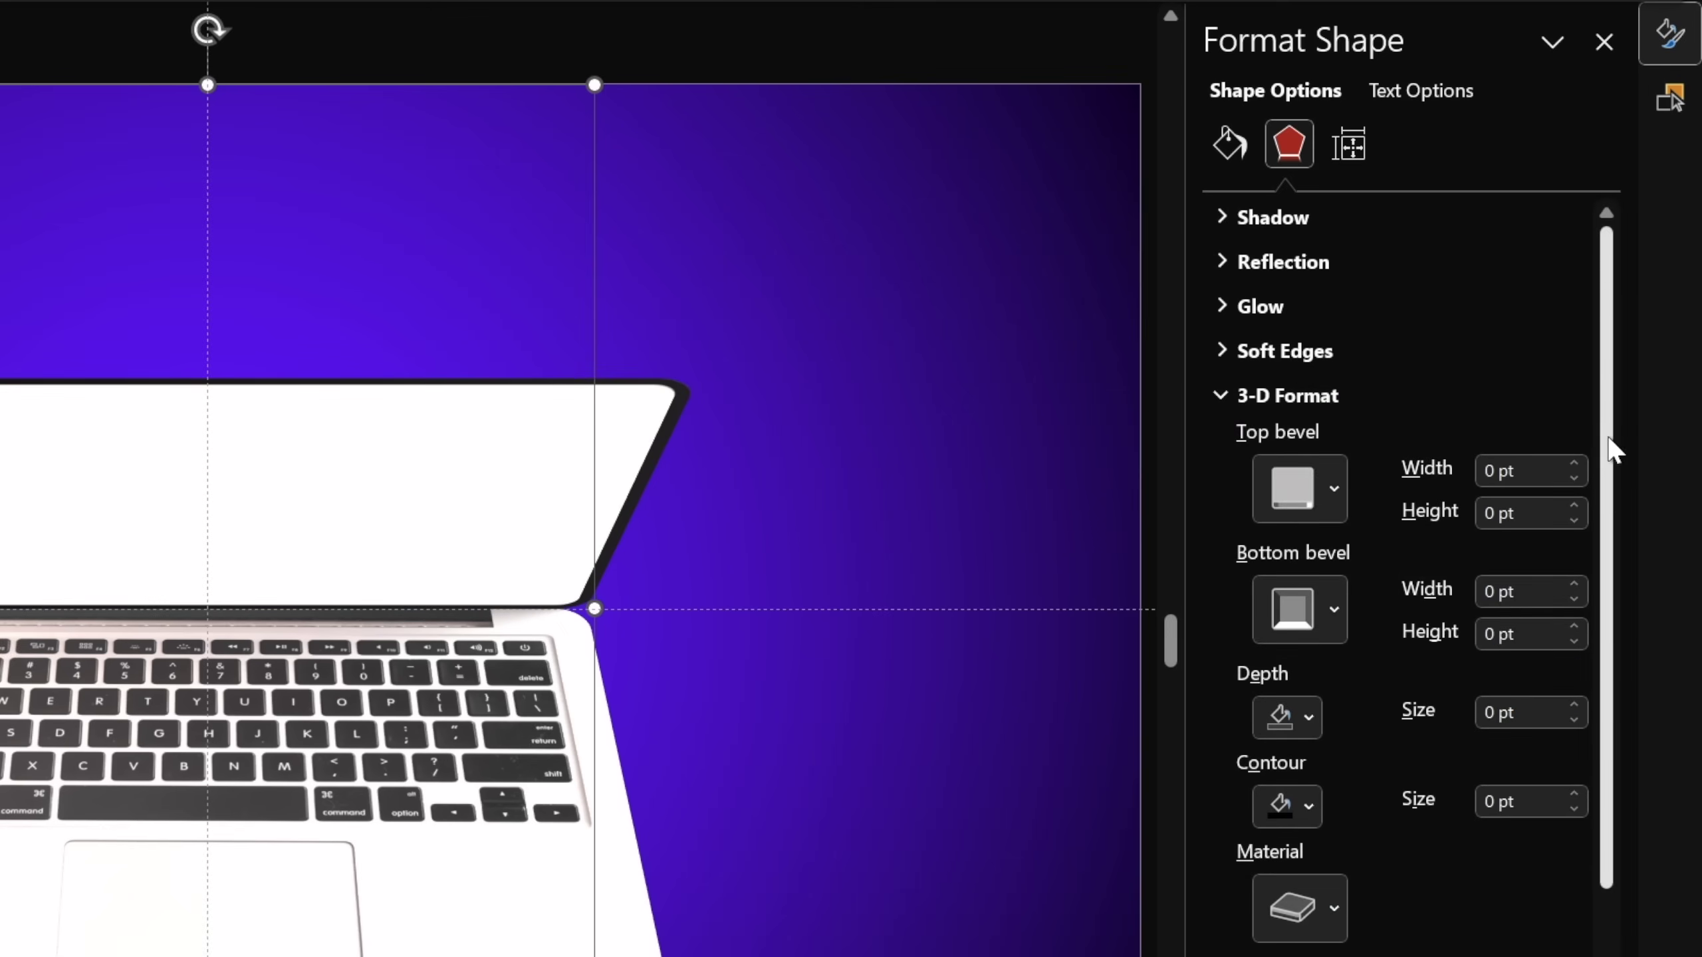
{"action": "left_click_drag", "start_coordinate": [1611, 449], "coordinate": [1629, 614]}
{"action": "left_click", "coordinate": [1427, 463]}
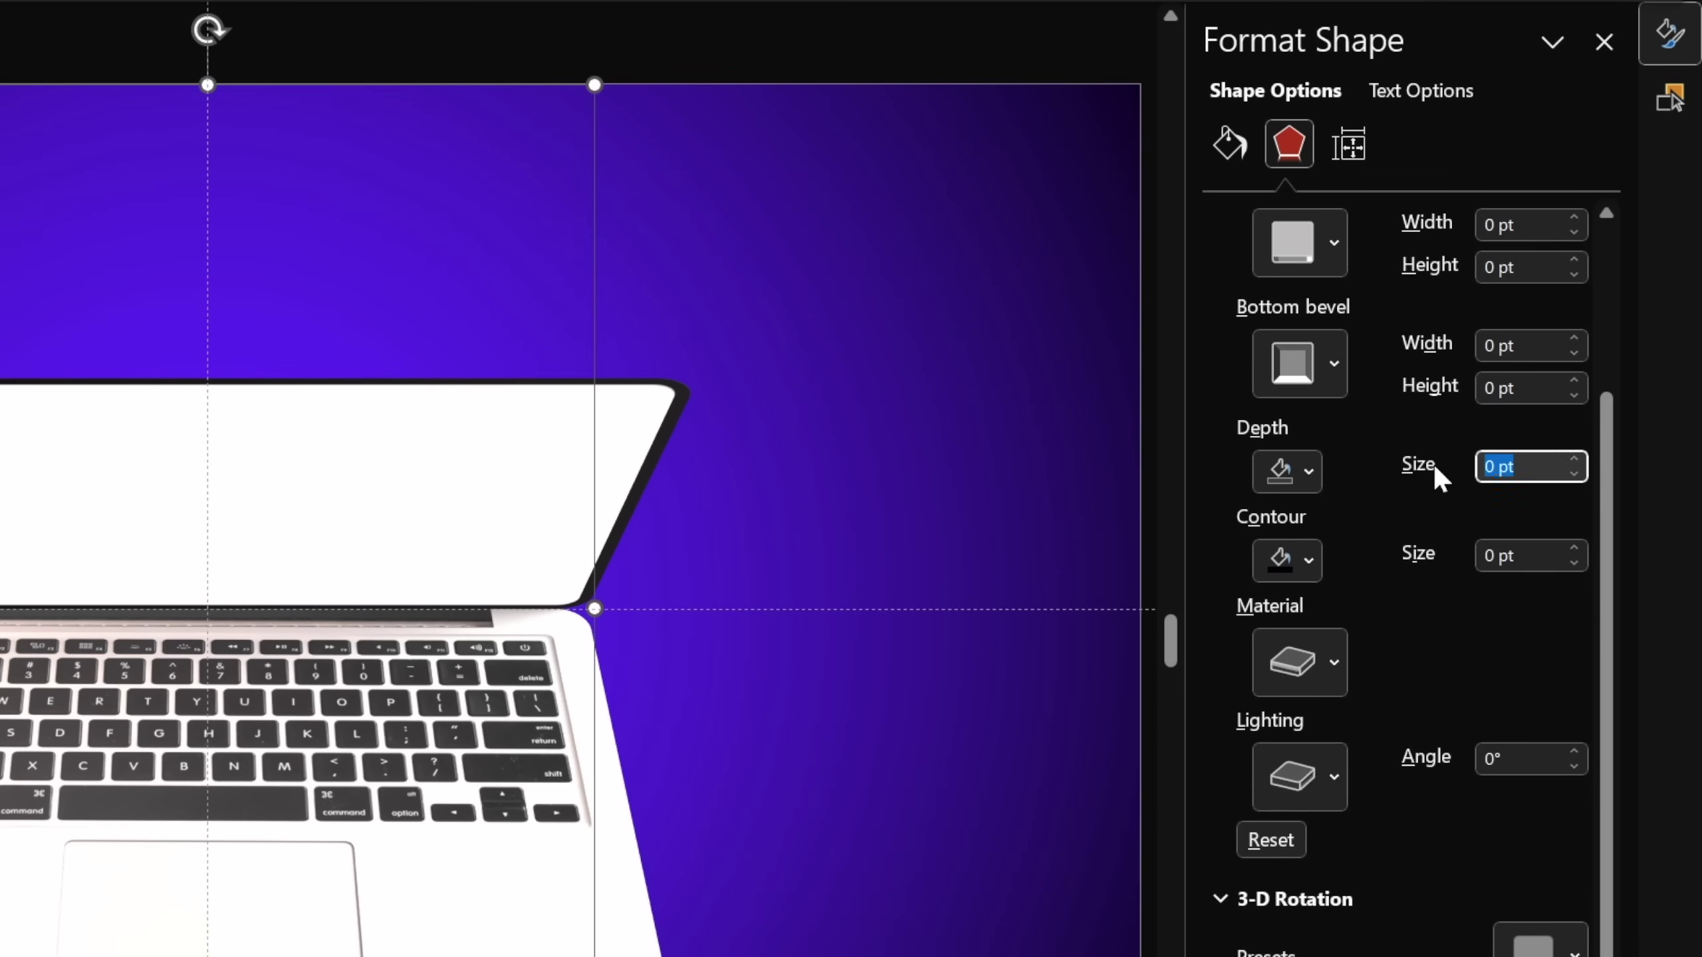
{"action": "type", "text": "3"}
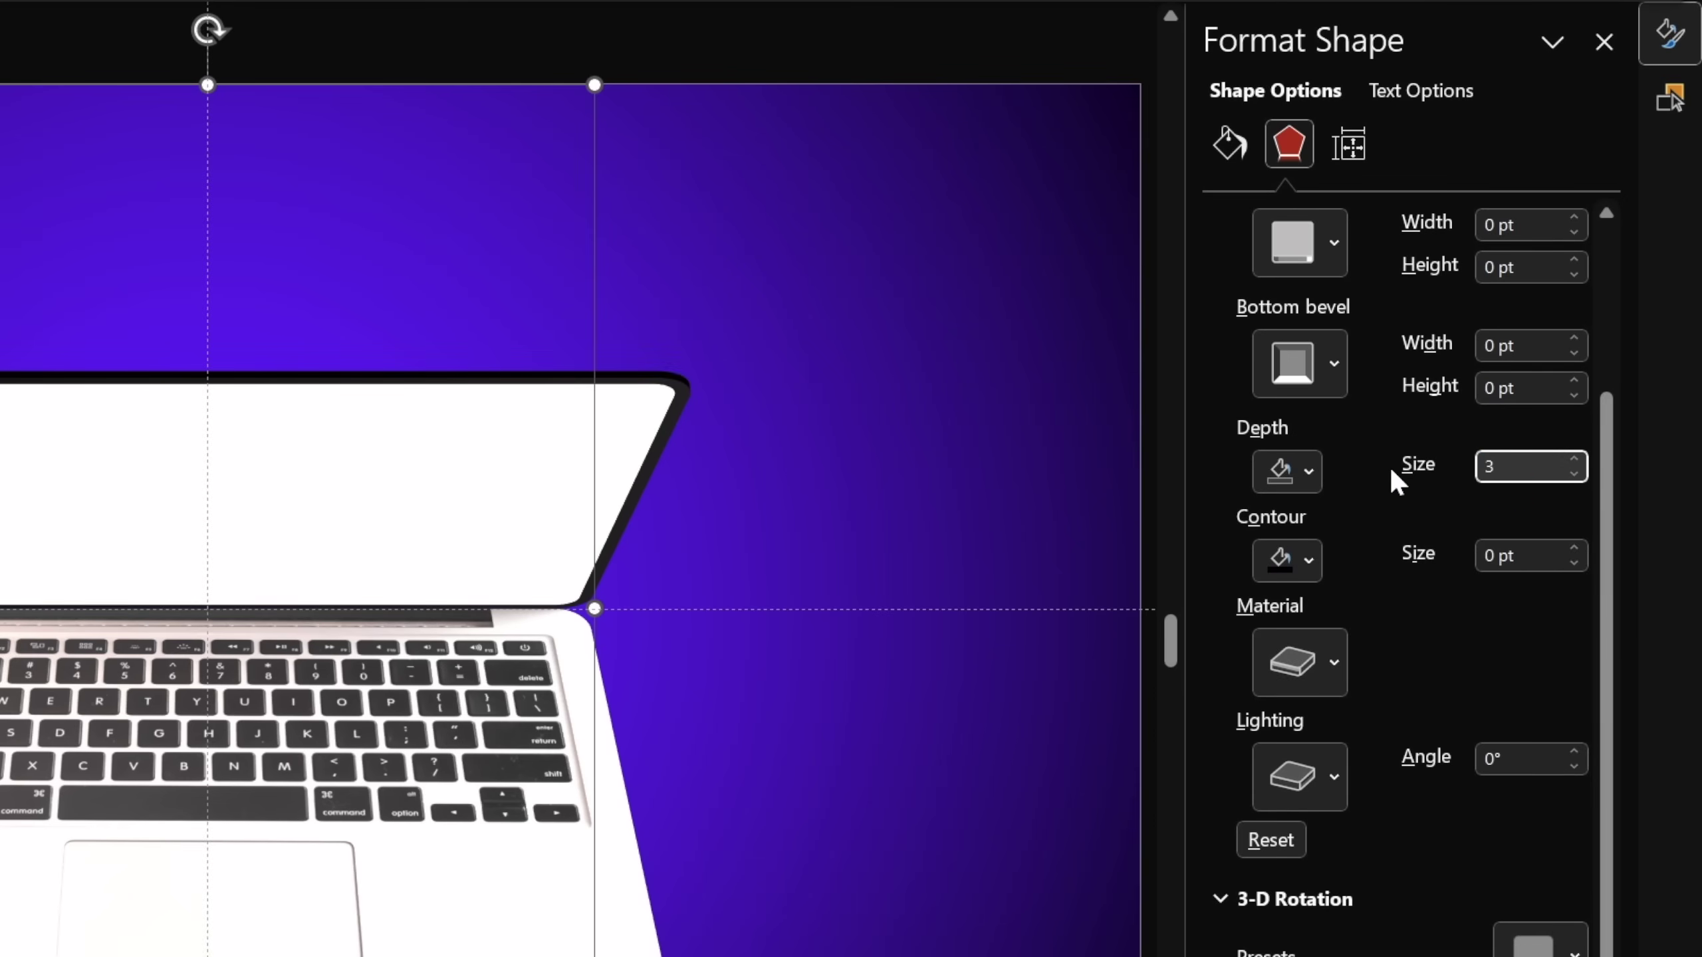
{"action": "key", "text": "Tab"}
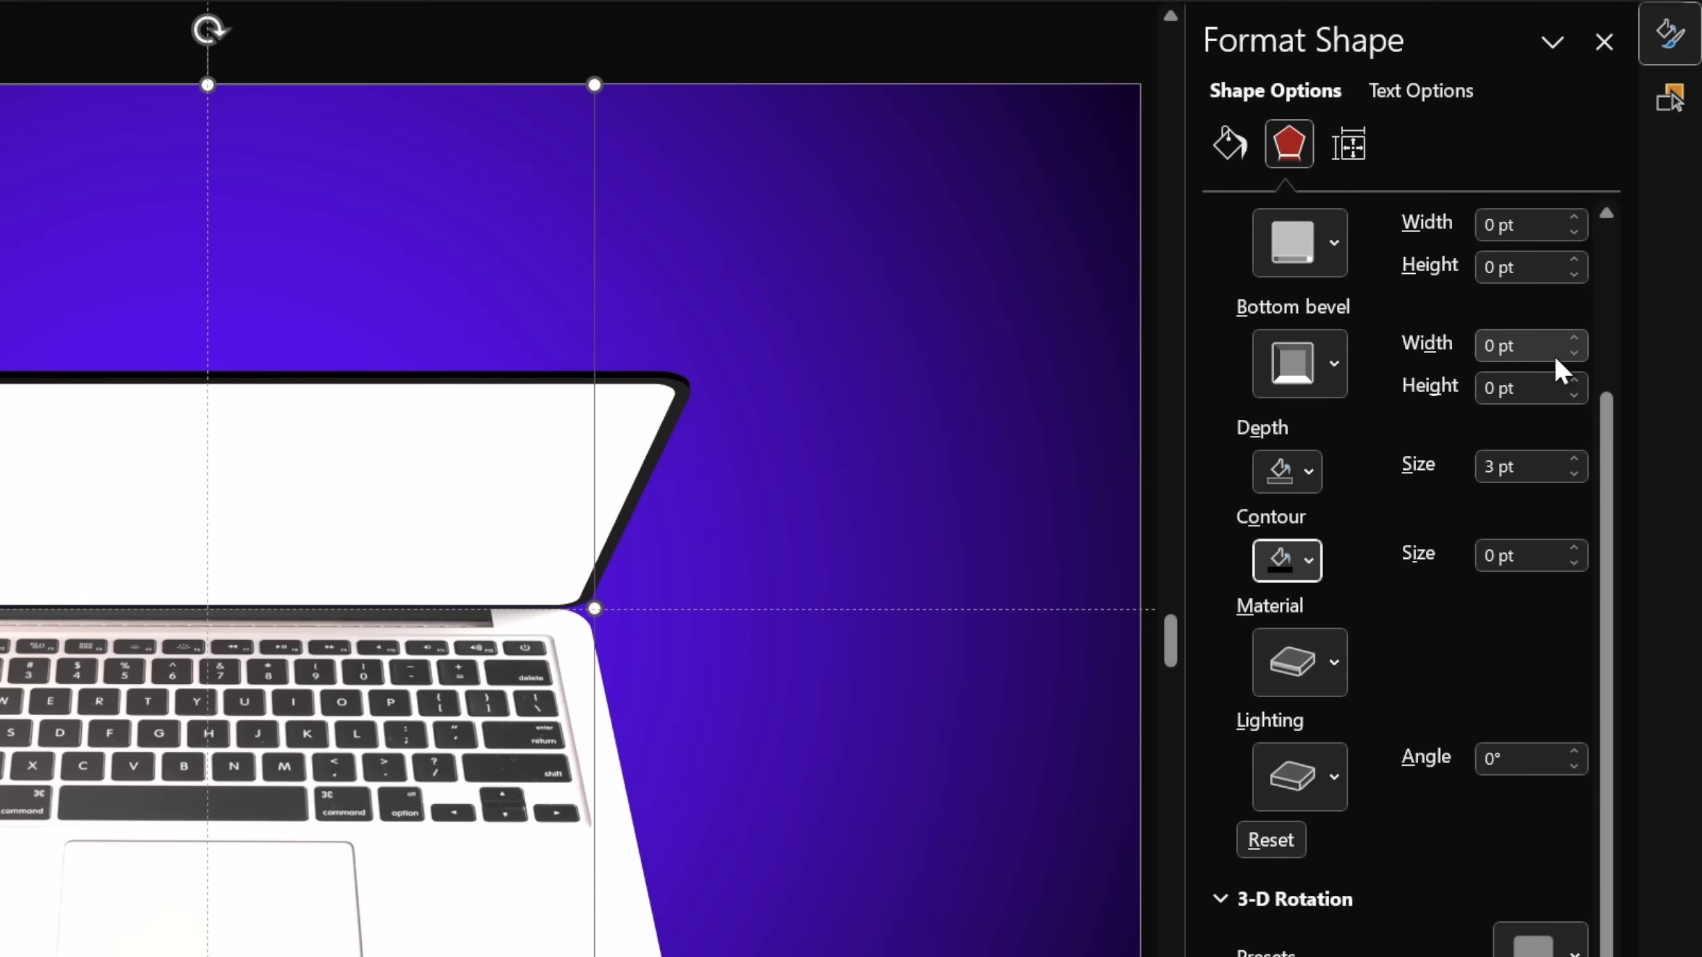
Give the screen group a bottom bevel with a width of 5 pt and a height of 5 pt
{"action": "left_click", "coordinate": [1424, 343]}
{"action": "type", "text": "5"}
{"action": "key", "text": "Tab"}
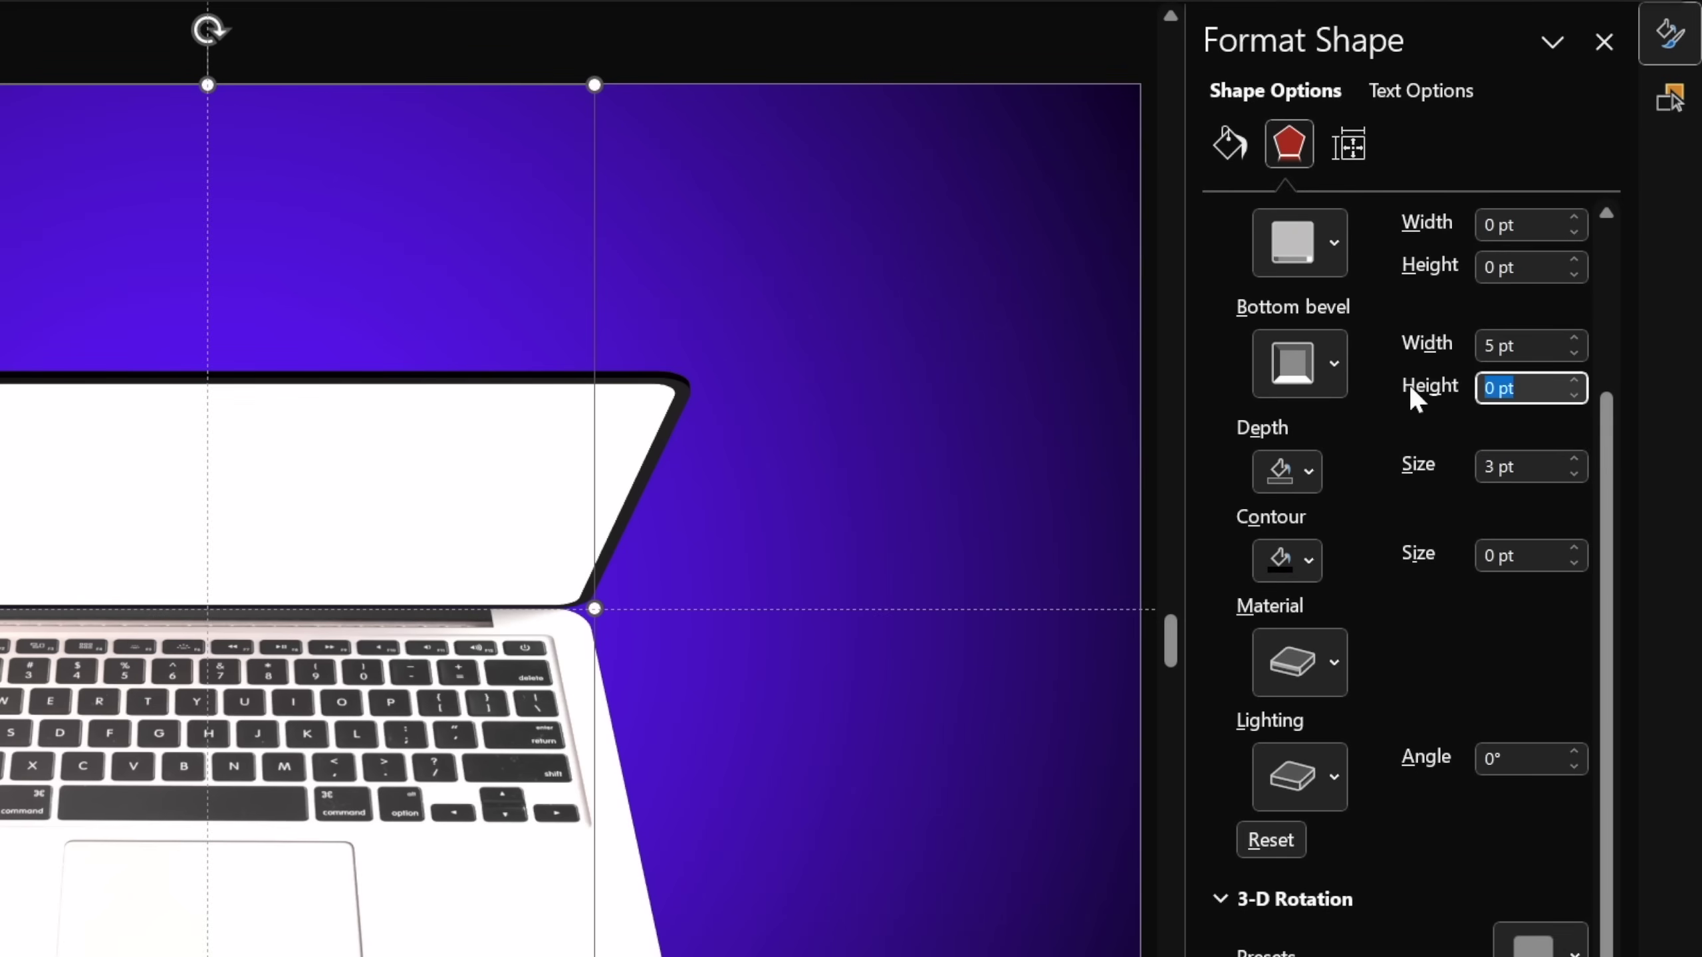
{"action": "type", "text": "5"}
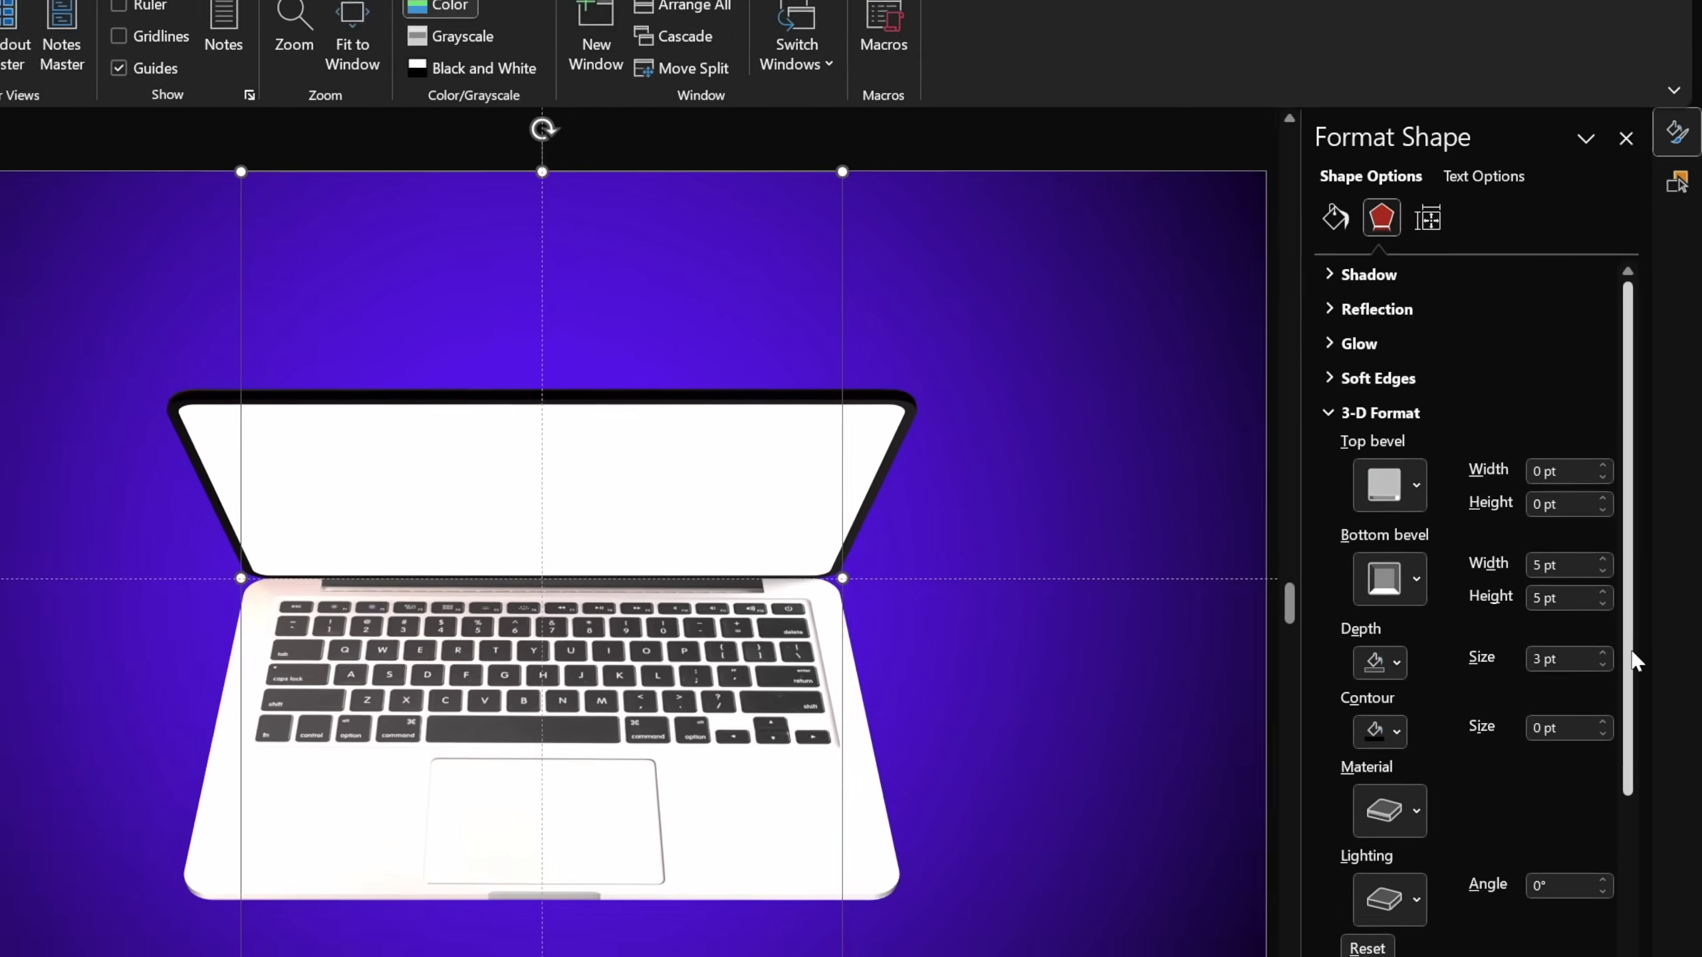
Close the screen lid by setting the screen group's Y rotation to 90°
{"action": "scroll", "coordinate": [1608, 896], "scroll_direction": "down", "scroll_amount": 5}
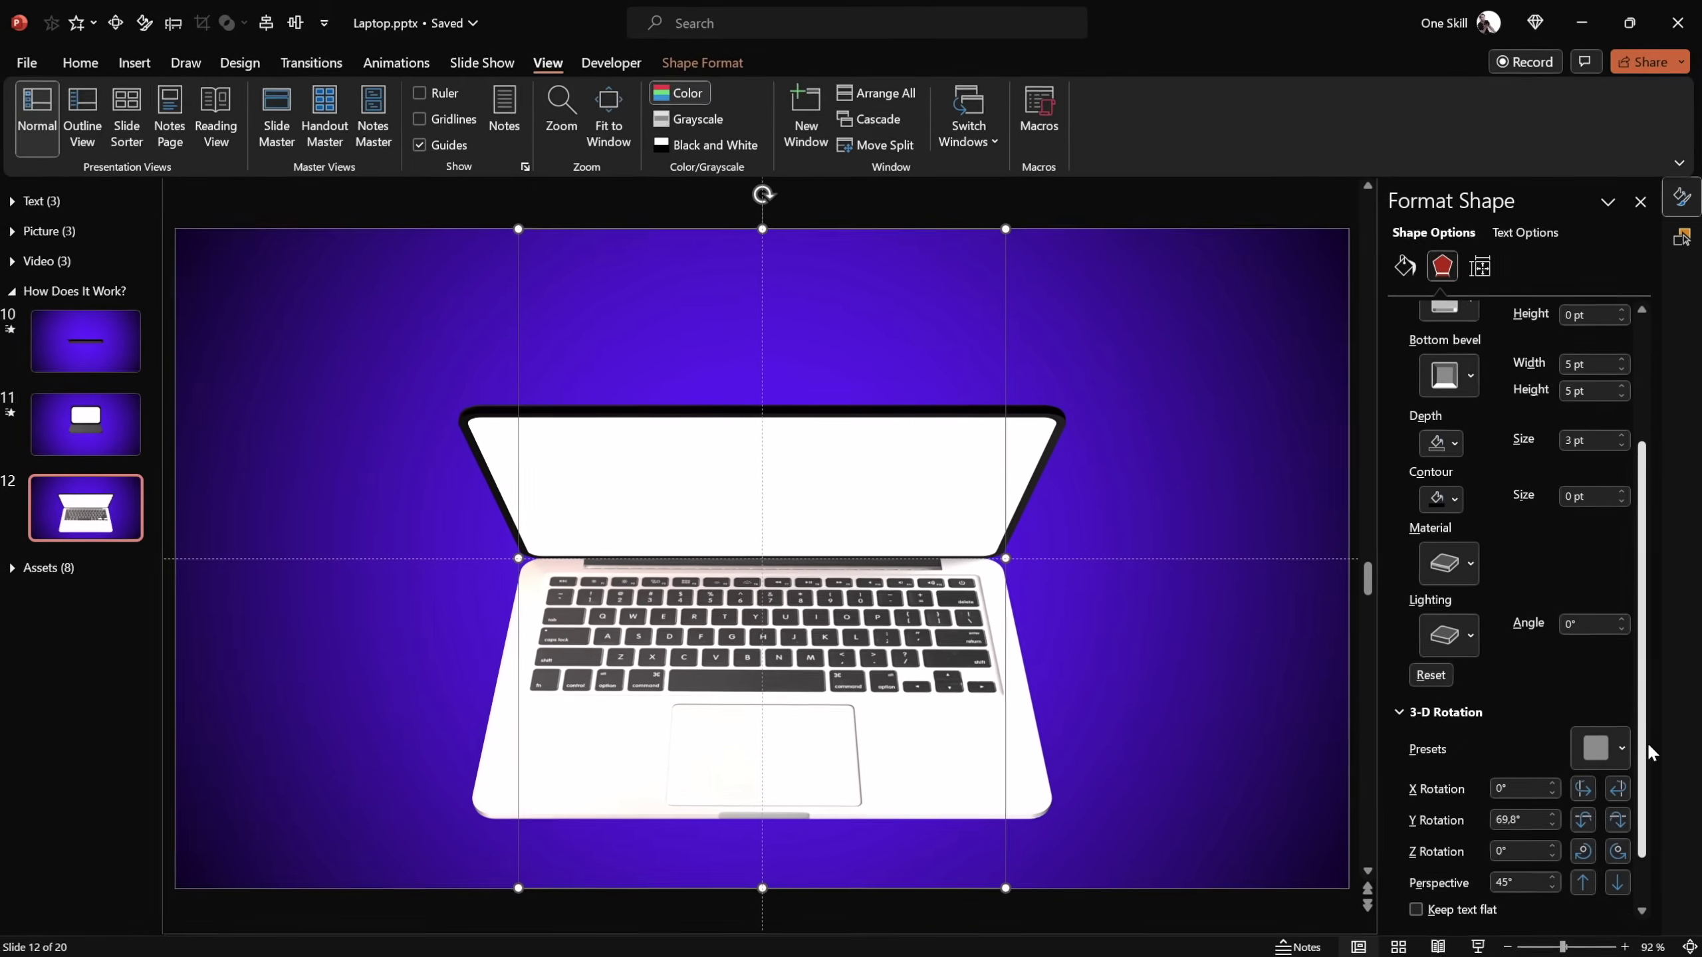
{"action": "scroll", "coordinate": [1650, 751], "scroll_direction": "down", "scroll_amount": 1}
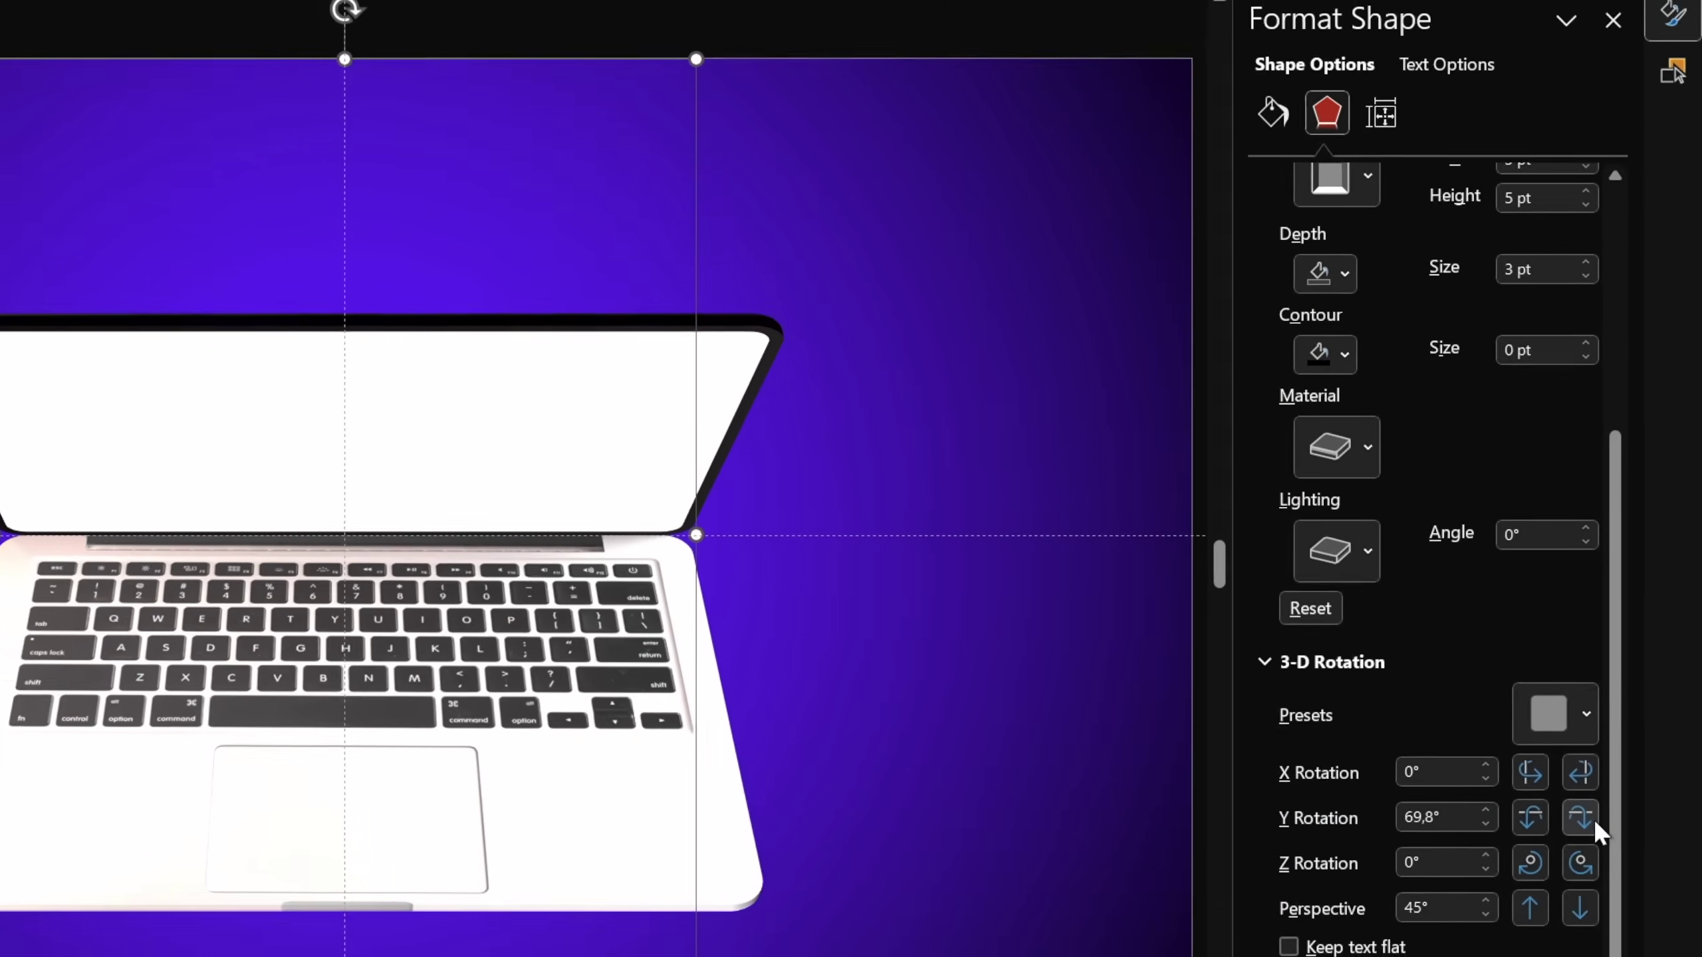
{"action": "left_click", "coordinate": [1530, 818]}
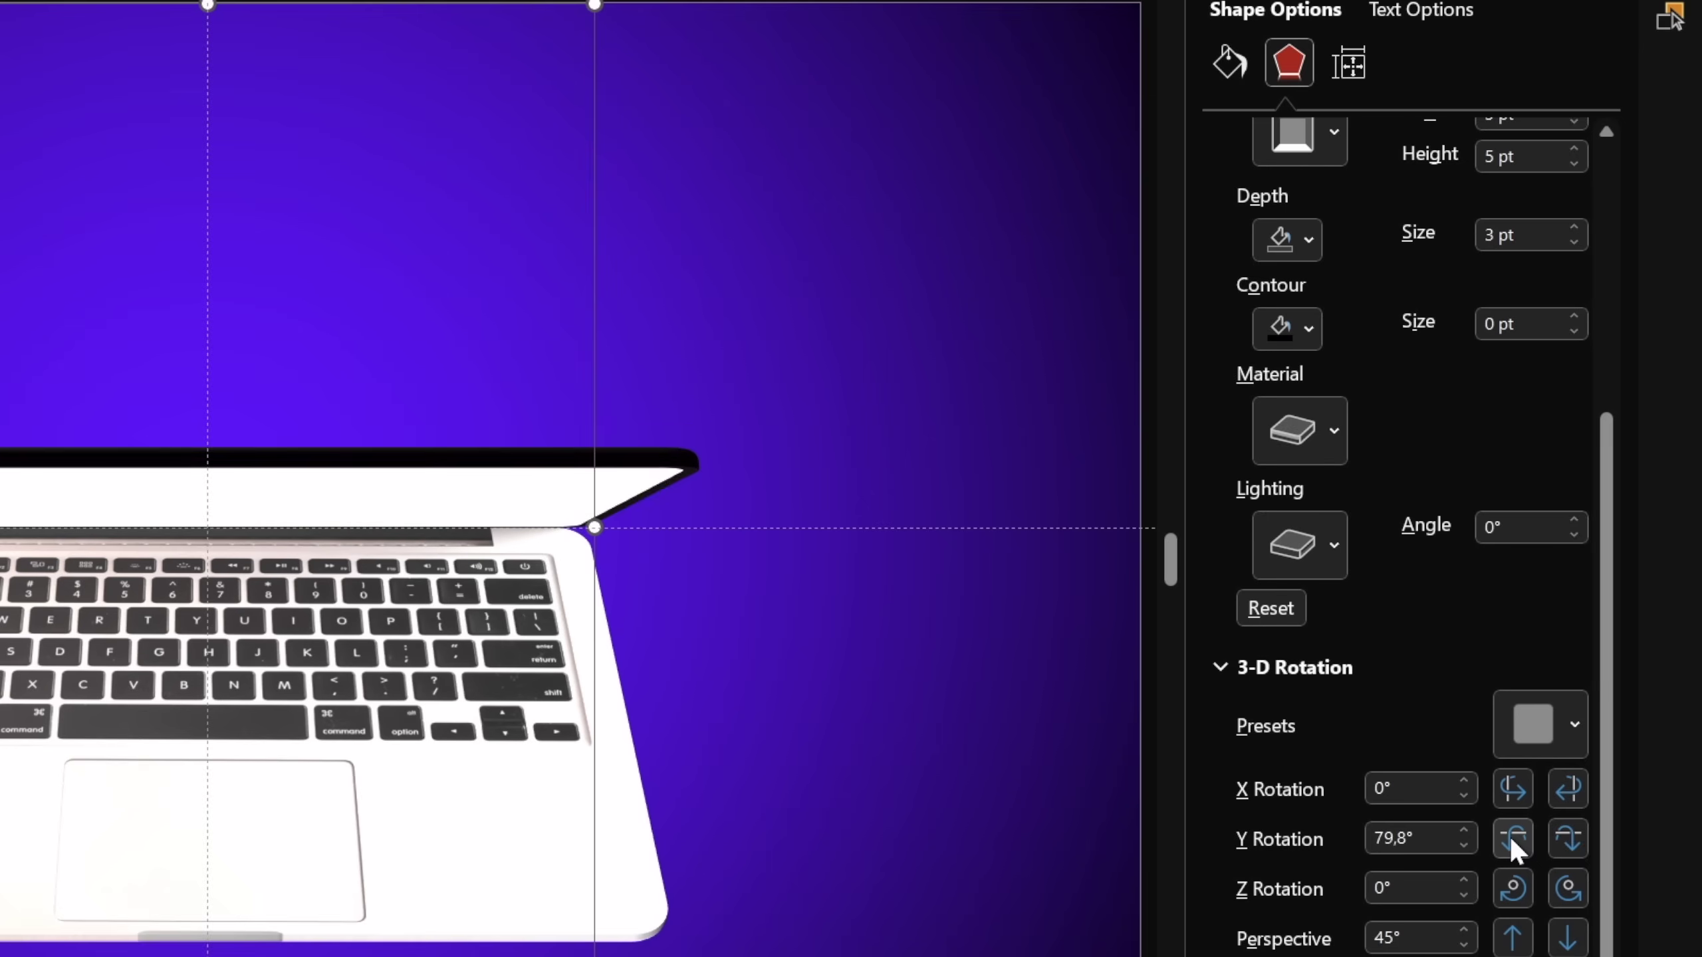
{"action": "left_click", "coordinate": [1511, 839]}
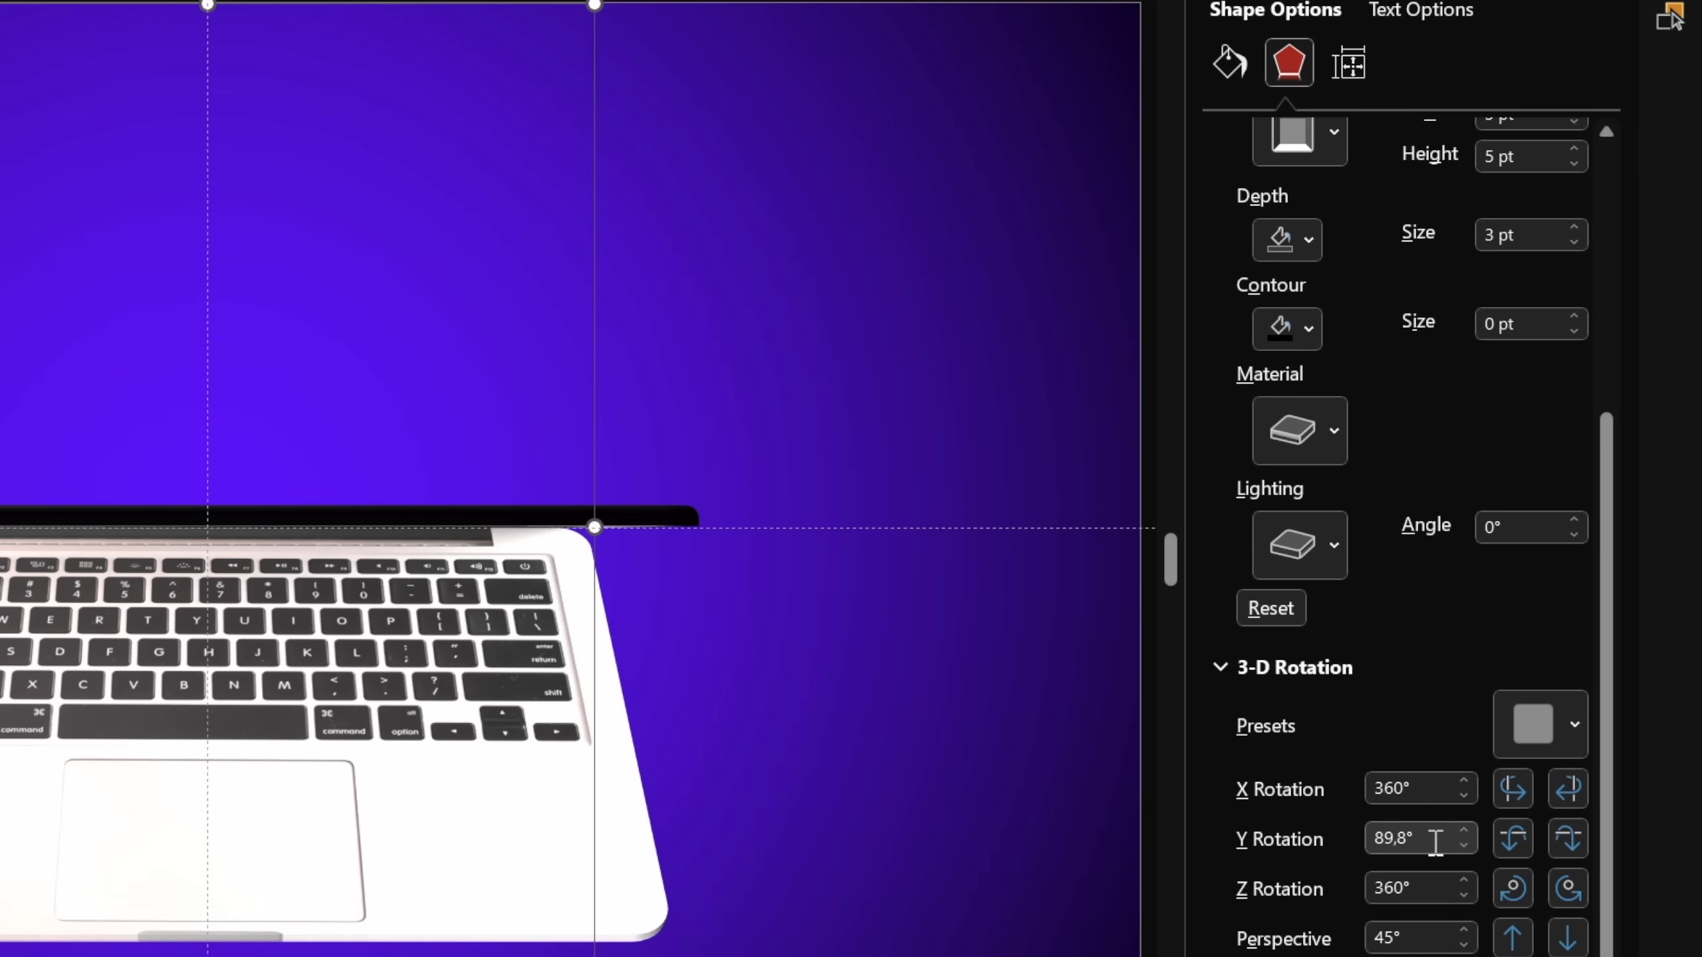
{"action": "left_click_drag", "start_coordinate": [1427, 838], "coordinate": [1301, 840]}
{"action": "type", "text": "90"}
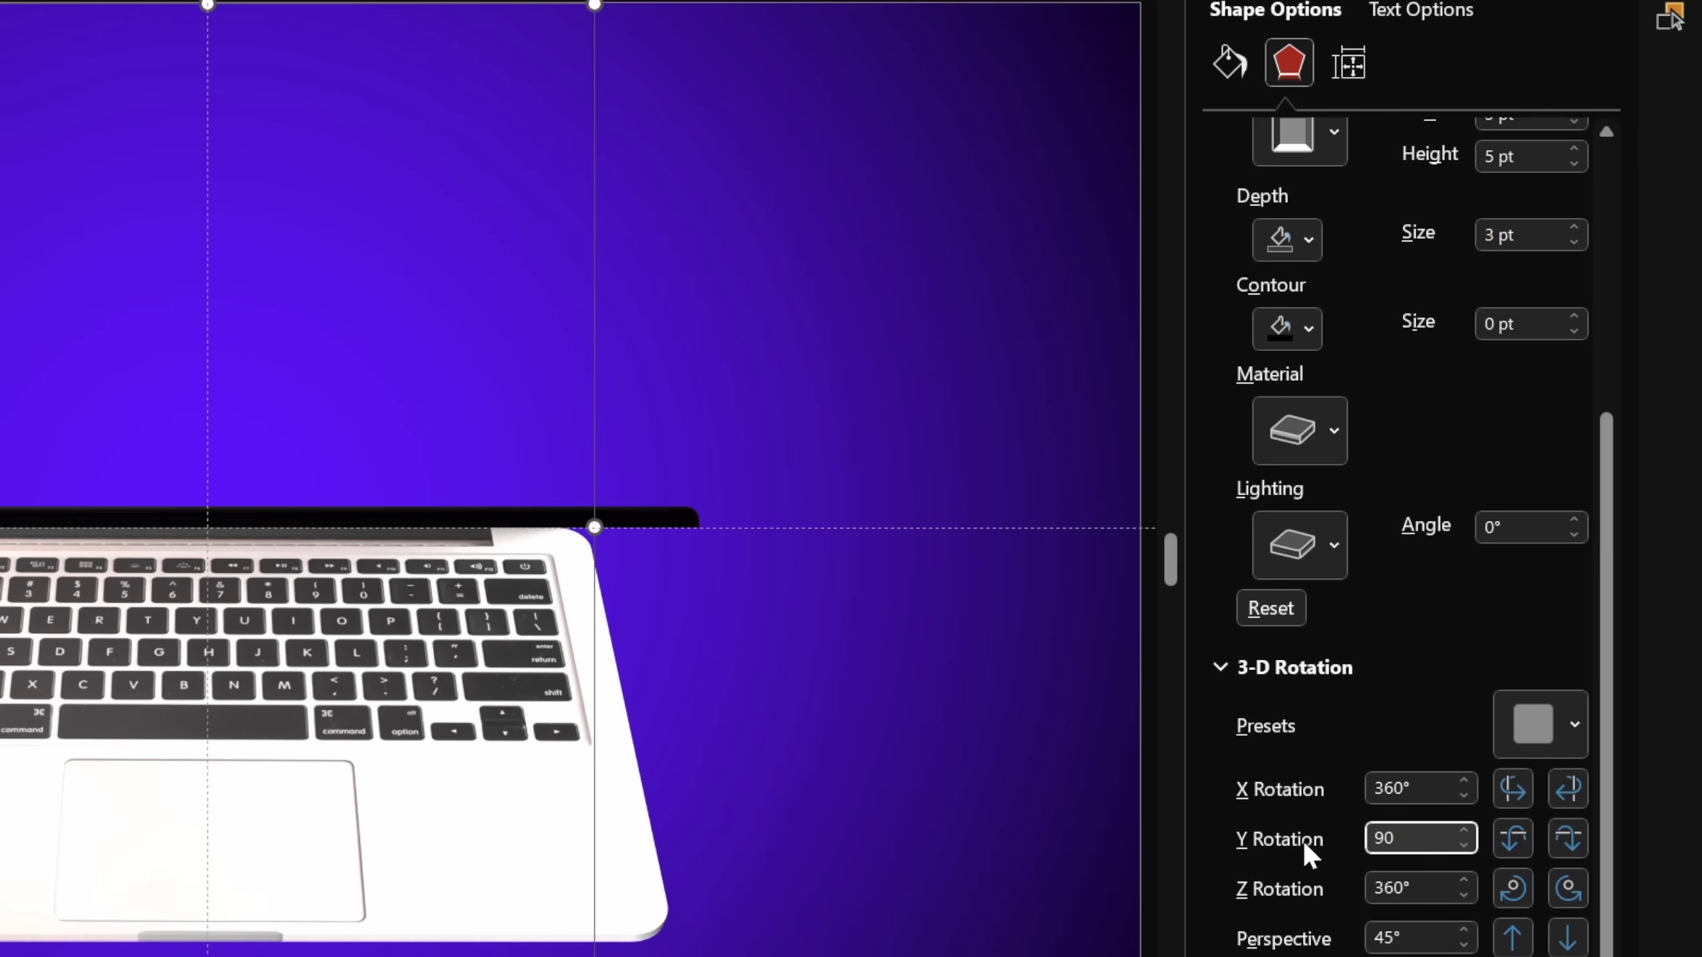
{"action": "left_click", "coordinate": [781, 622]}
Select the keyboard base group, set its Y rotation to 270° and deselect it
{"action": "left_click", "coordinate": [494, 834]}
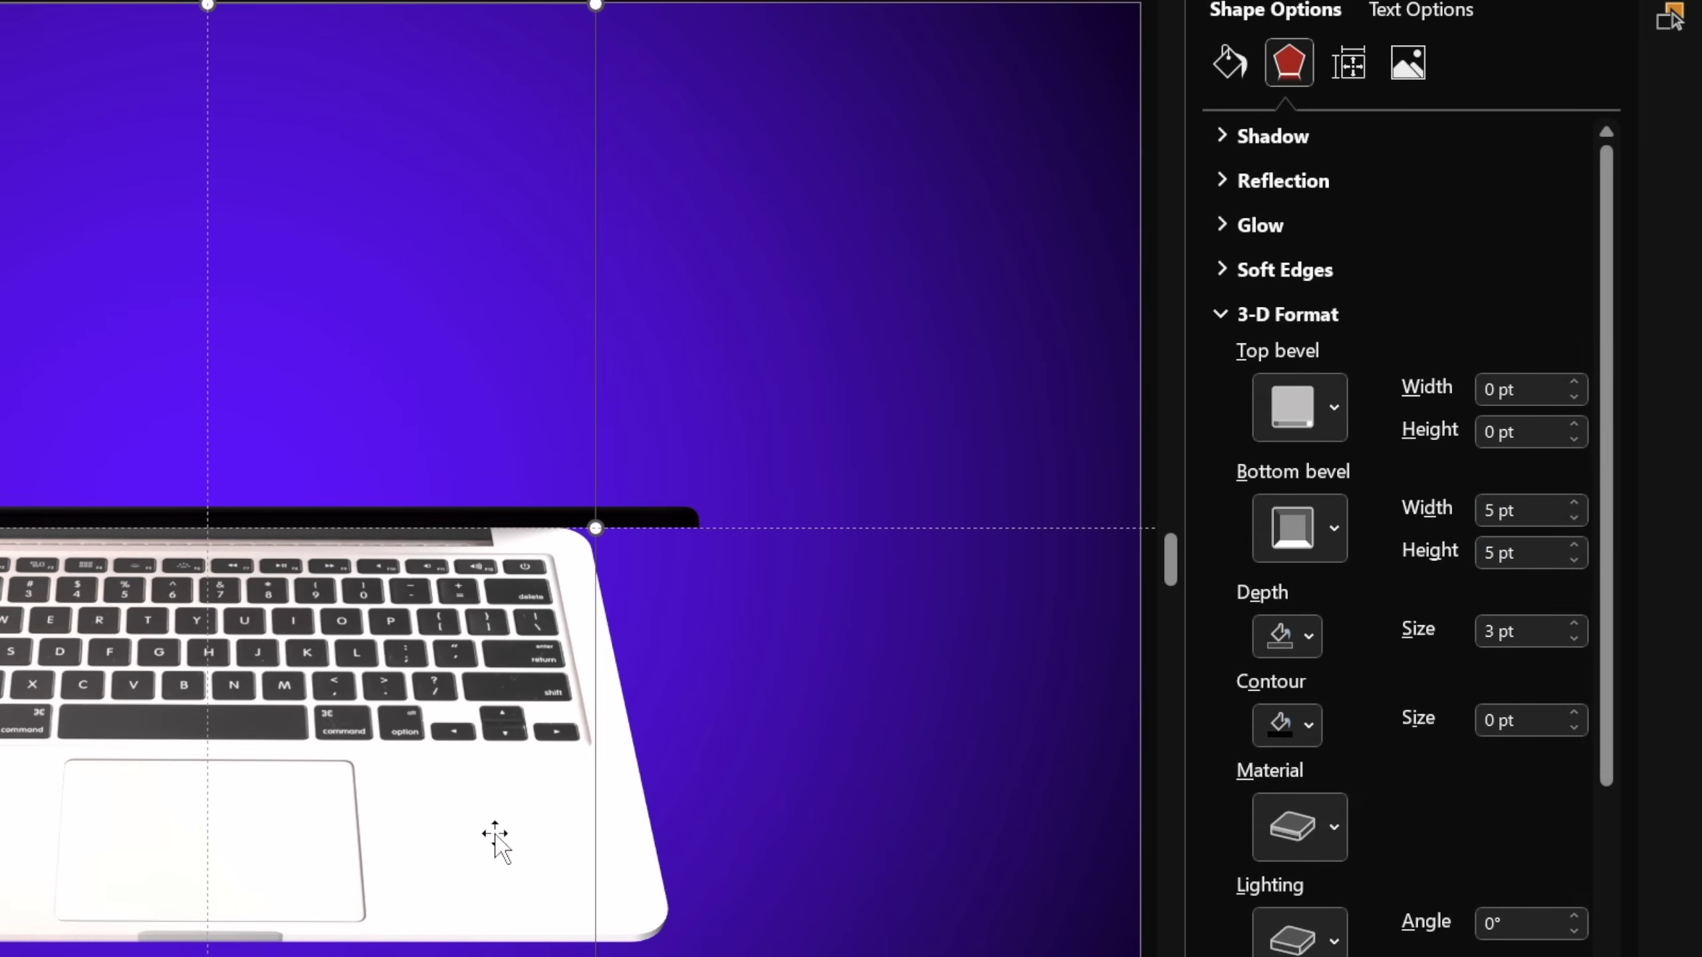
{"action": "left_click_drag", "start_coordinate": [1613, 578], "coordinate": [1641, 827]}
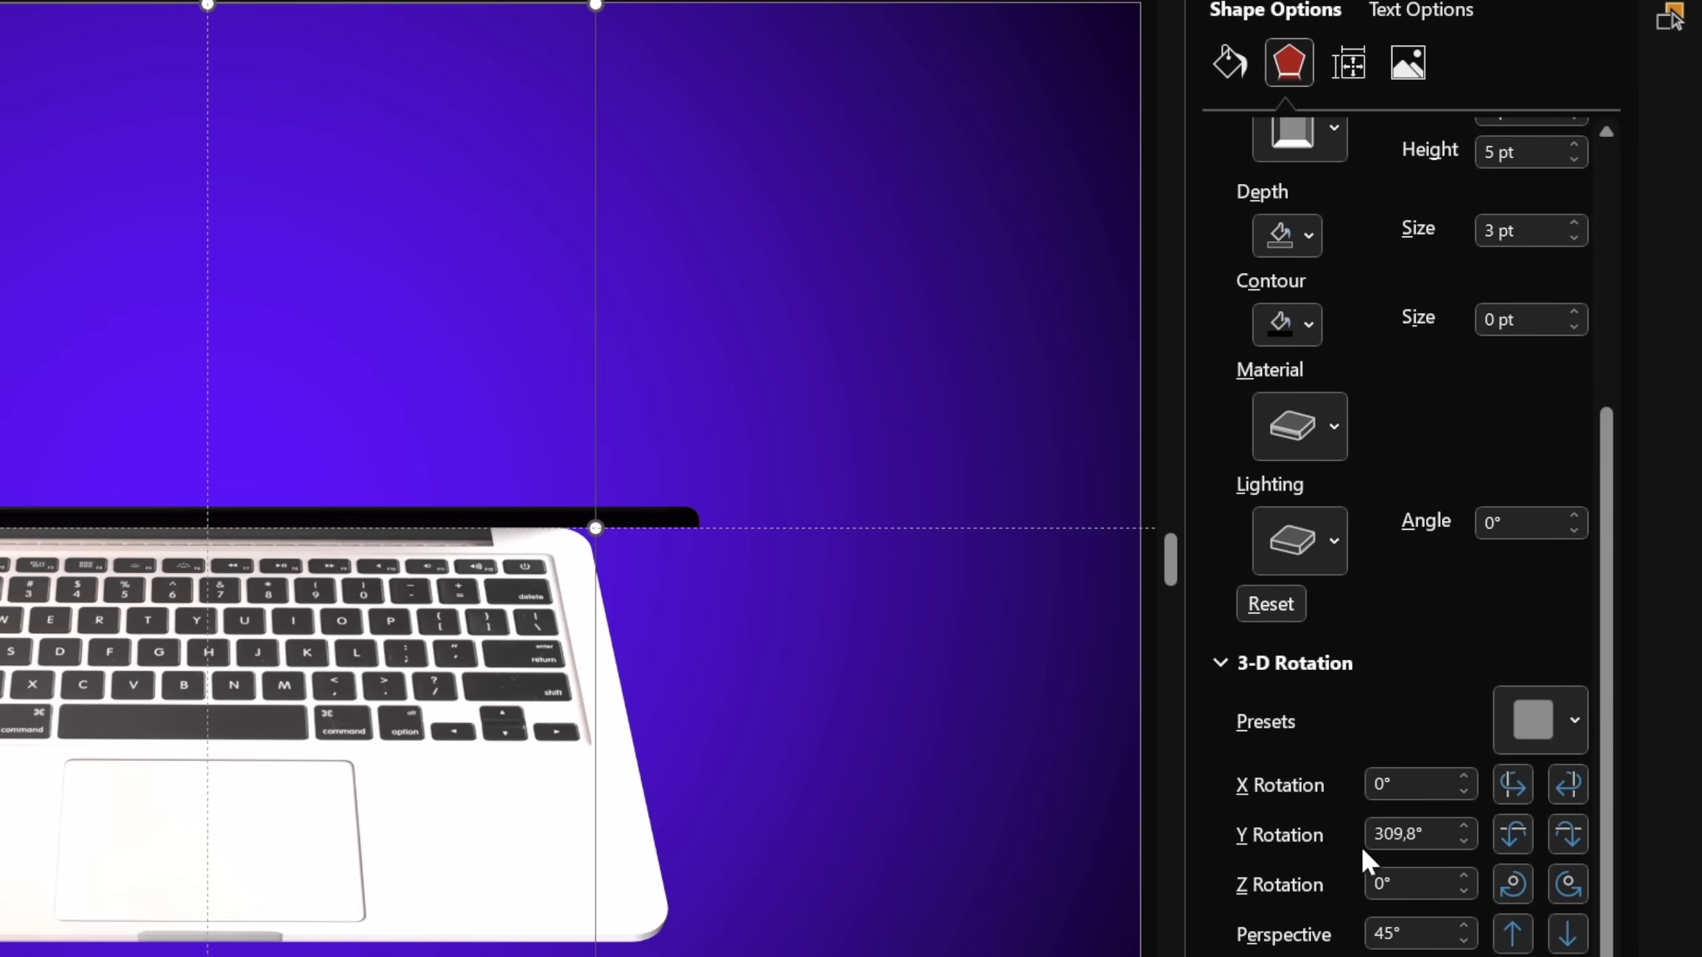
{"action": "left_click_drag", "start_coordinate": [1427, 834], "coordinate": [1279, 846]}
{"action": "type", "text": "270"}
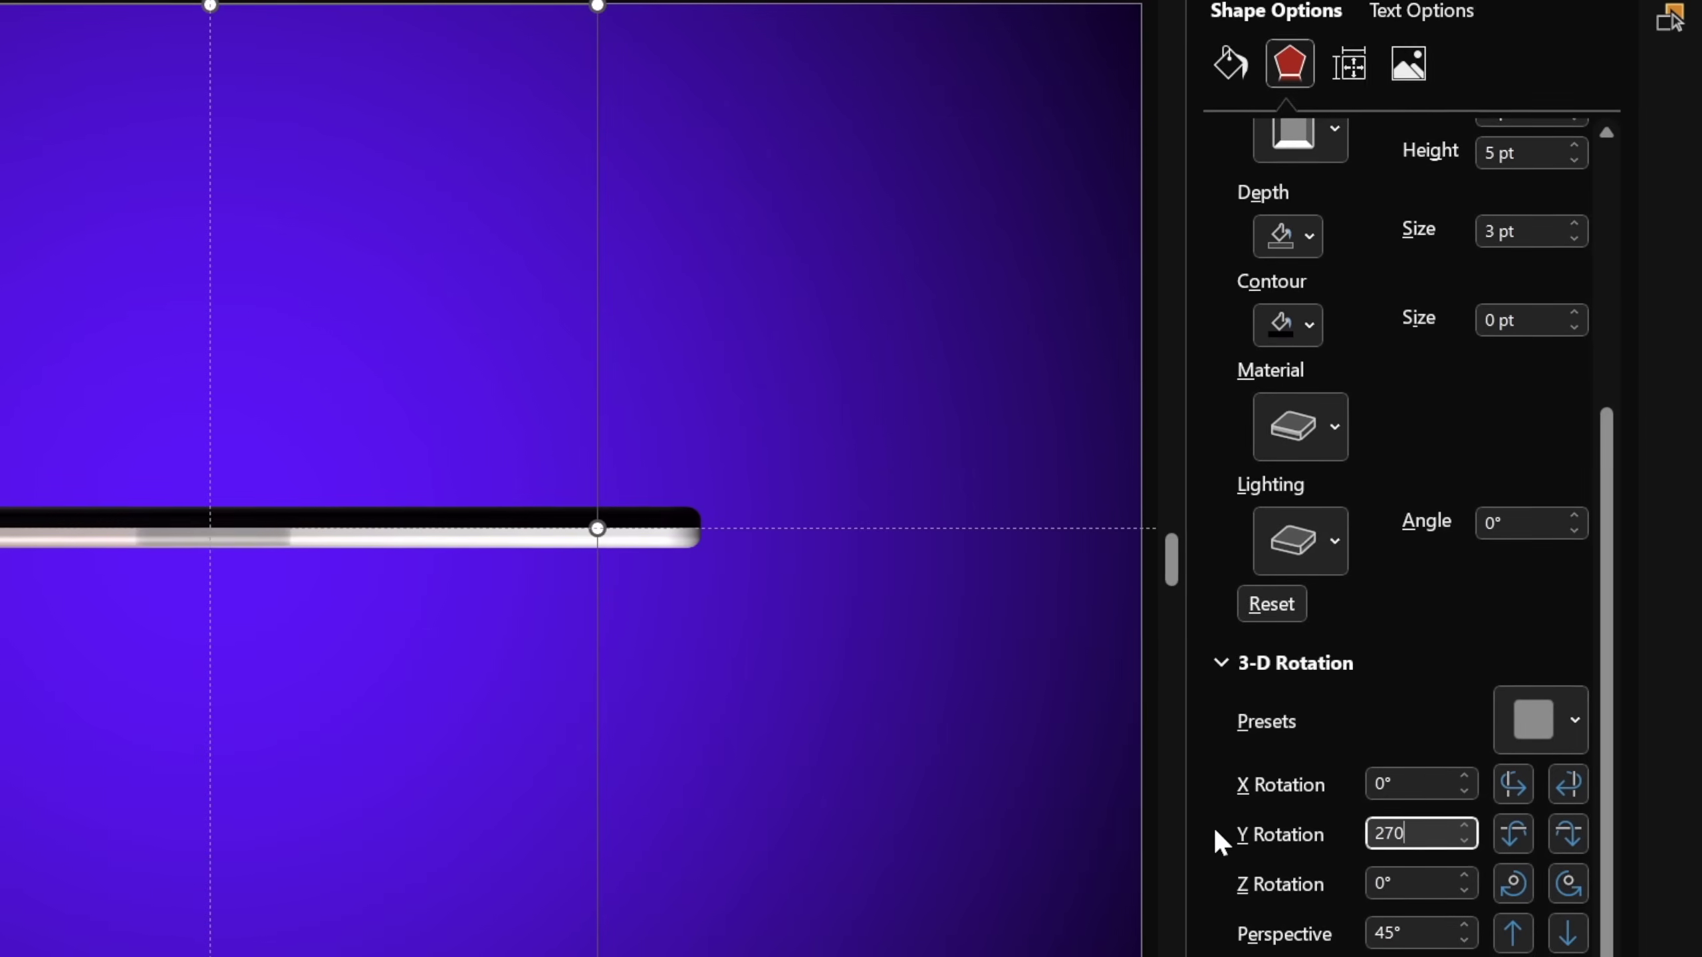
{"action": "left_click", "coordinate": [965, 600]}
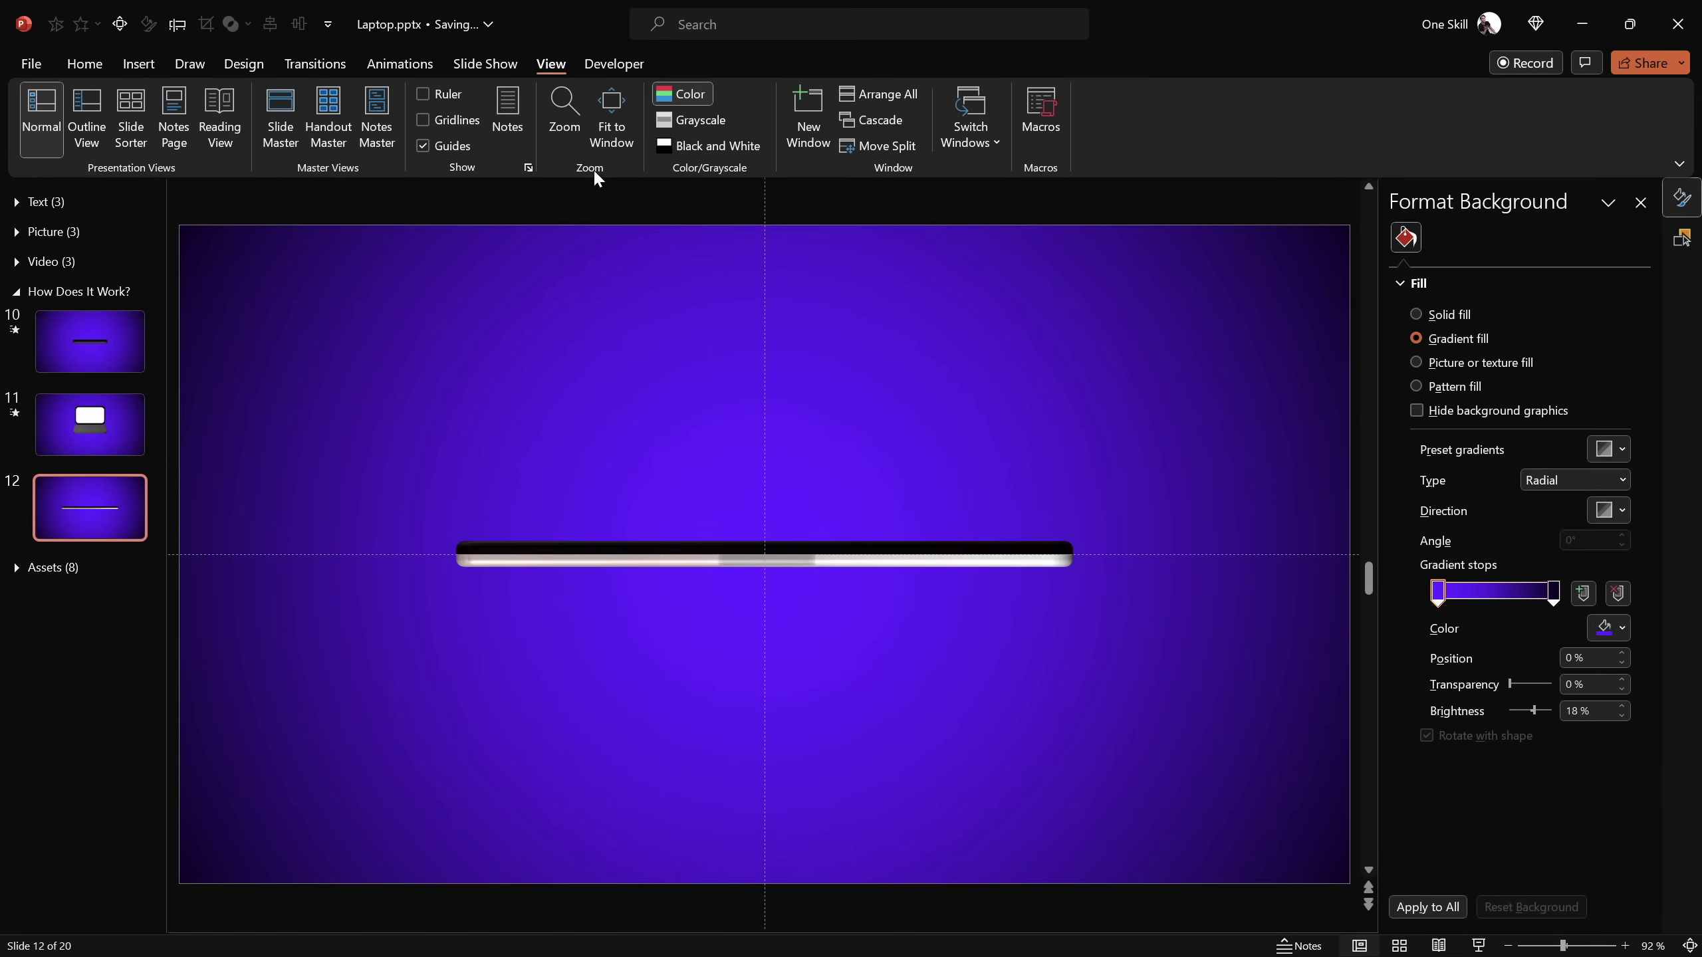
Duplicate slide 12 and apply the Morph transition to the copy
{"action": "left_click_drag", "start_coordinate": [1228, 368], "coordinate": [325, 697]}
{"action": "key", "text": "ctrl+d"}
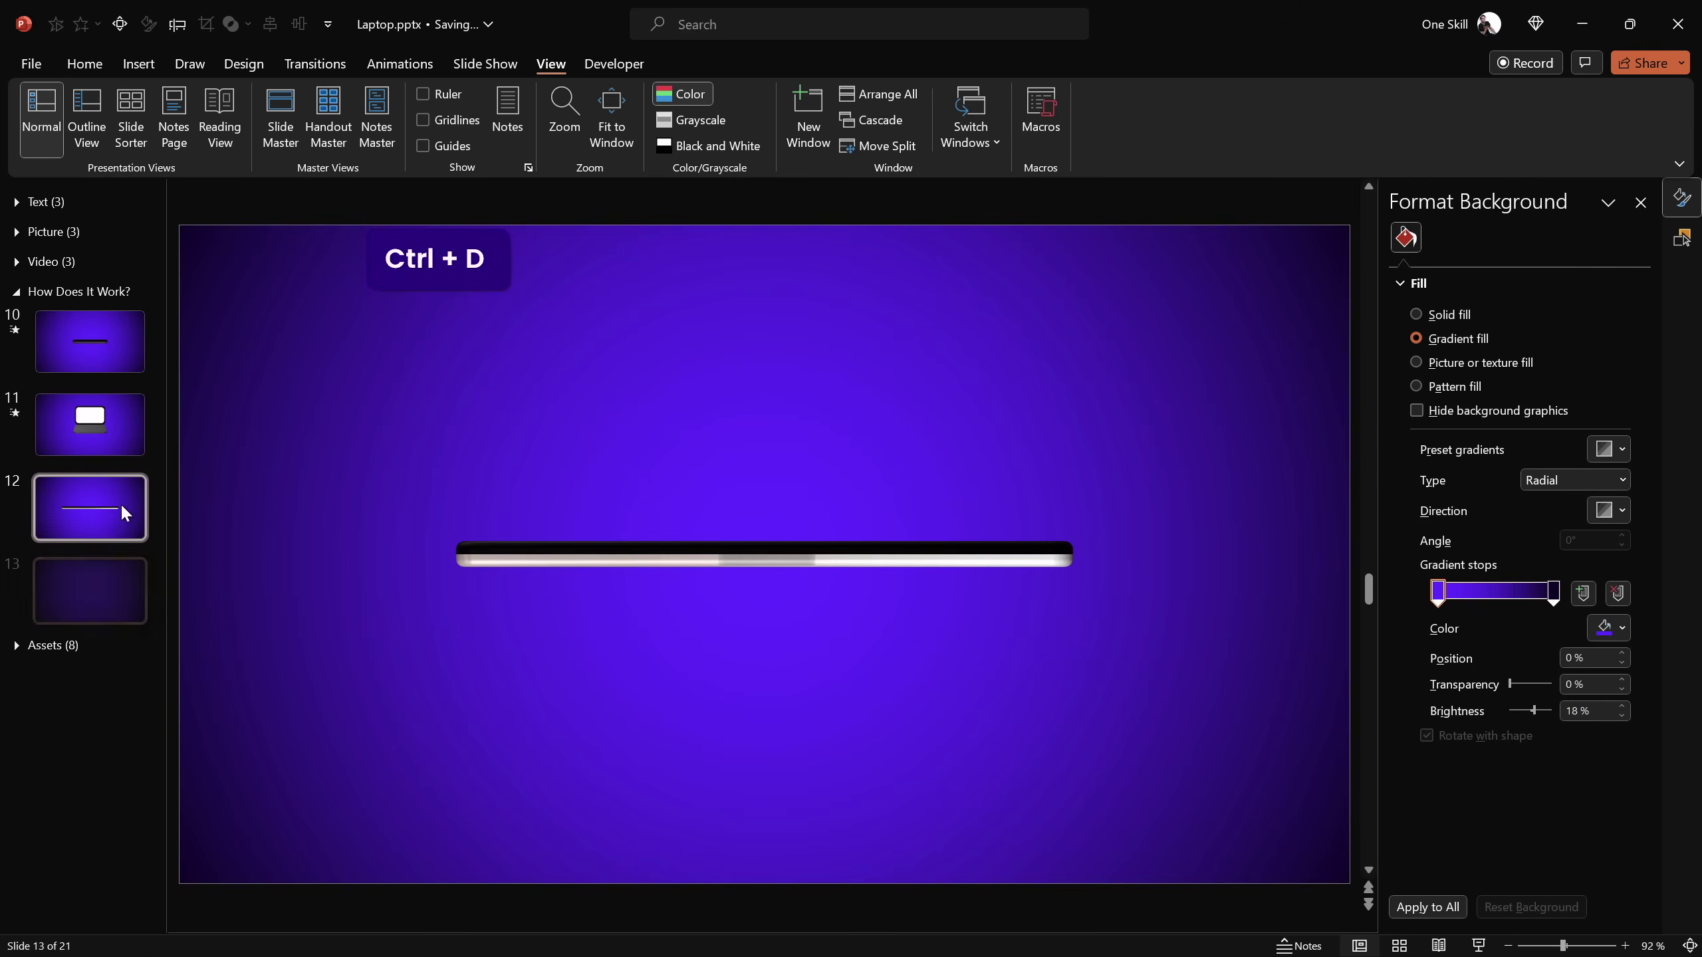
{"action": "left_click", "coordinate": [303, 63]}
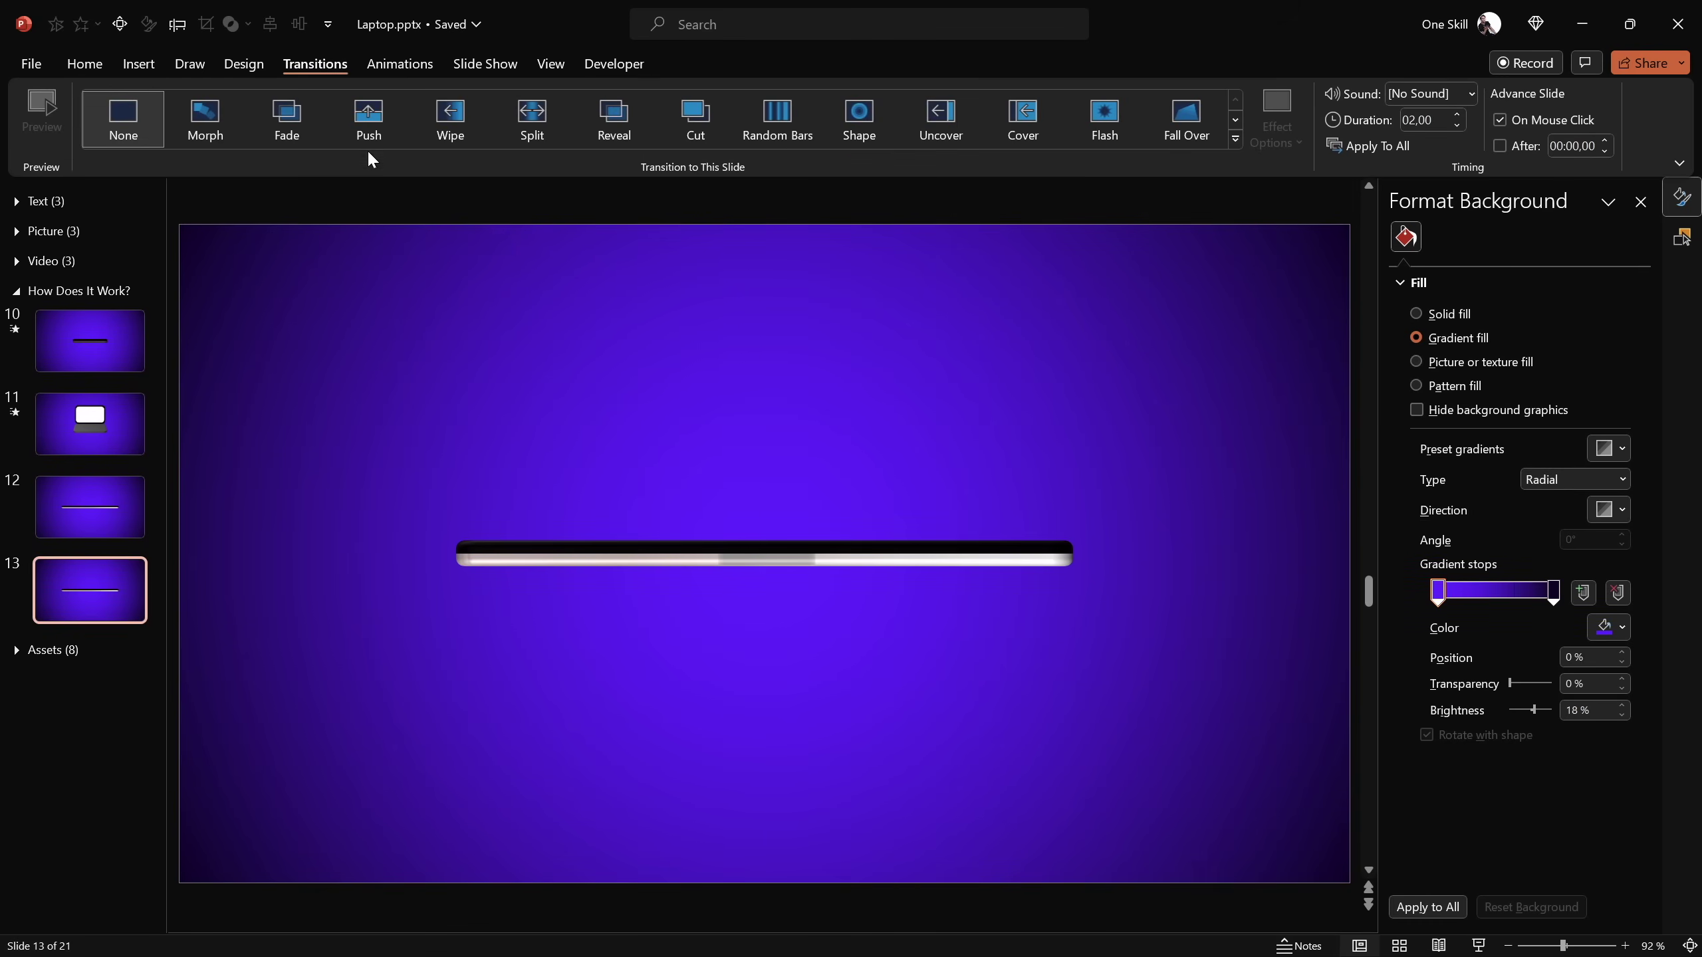
{"action": "left_click", "coordinate": [203, 128]}
{"action": "key", "text": "Caps_Lock"}
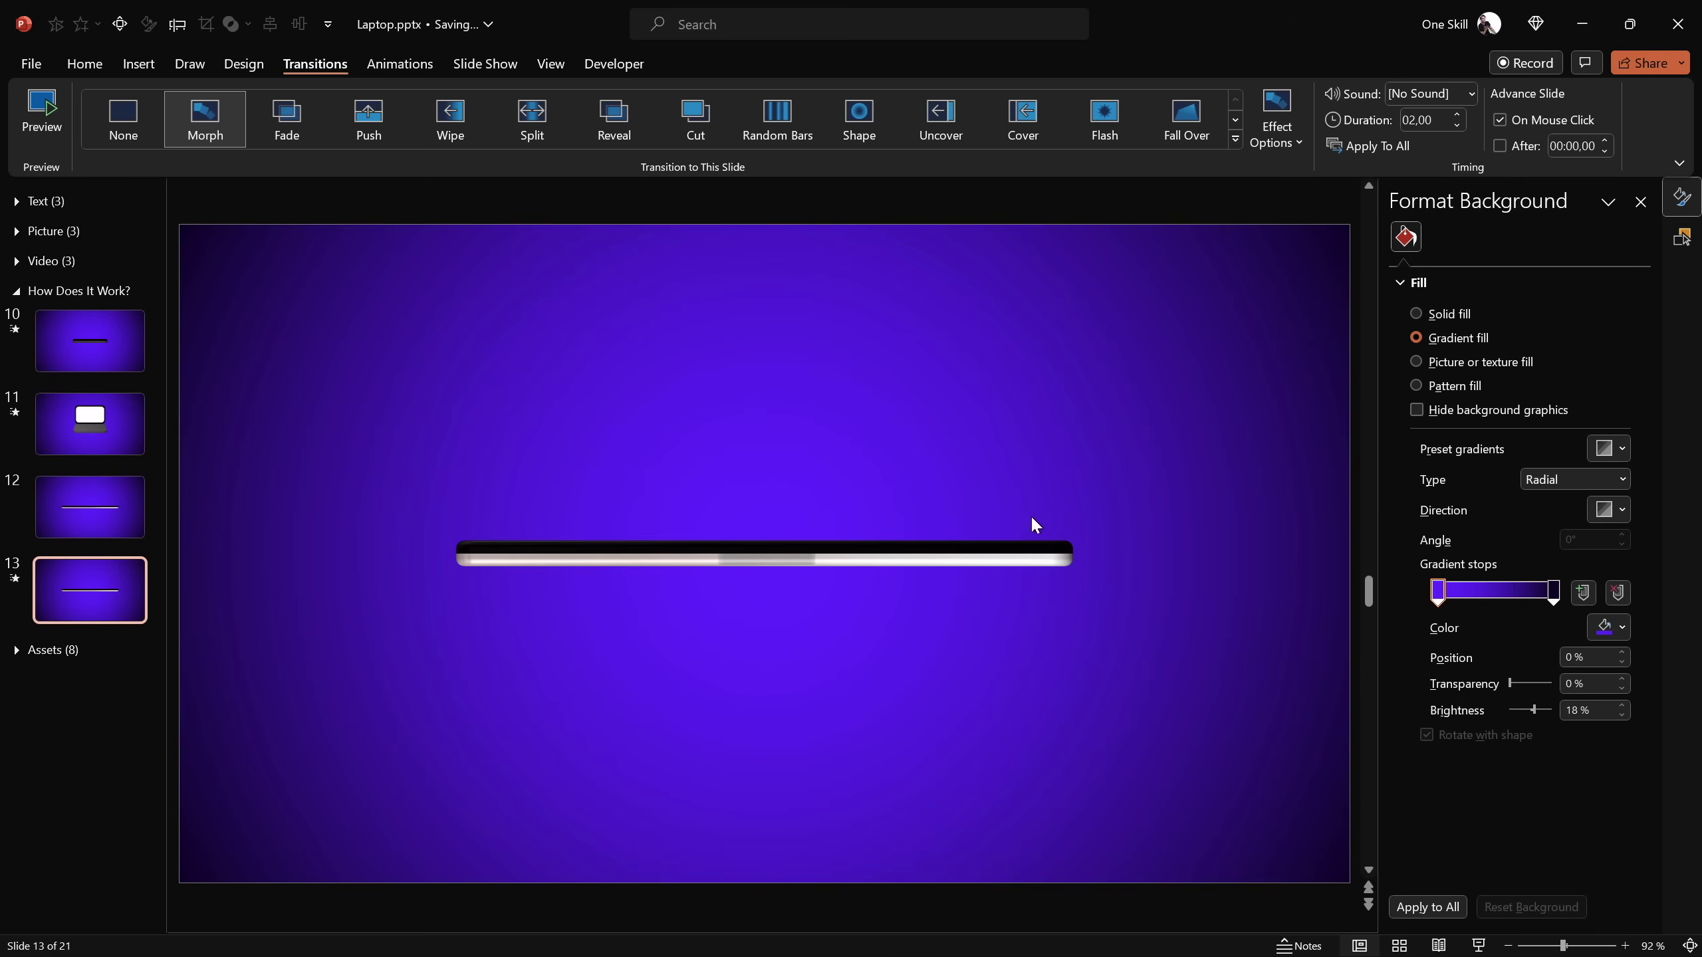
List the objects on slide 13, identify the laptop lid by toggling Group 15's visibility, and rename that group "screen"
{"action": "left_click", "coordinate": [944, 548]}
{"action": "left_click", "coordinate": [1682, 236]}
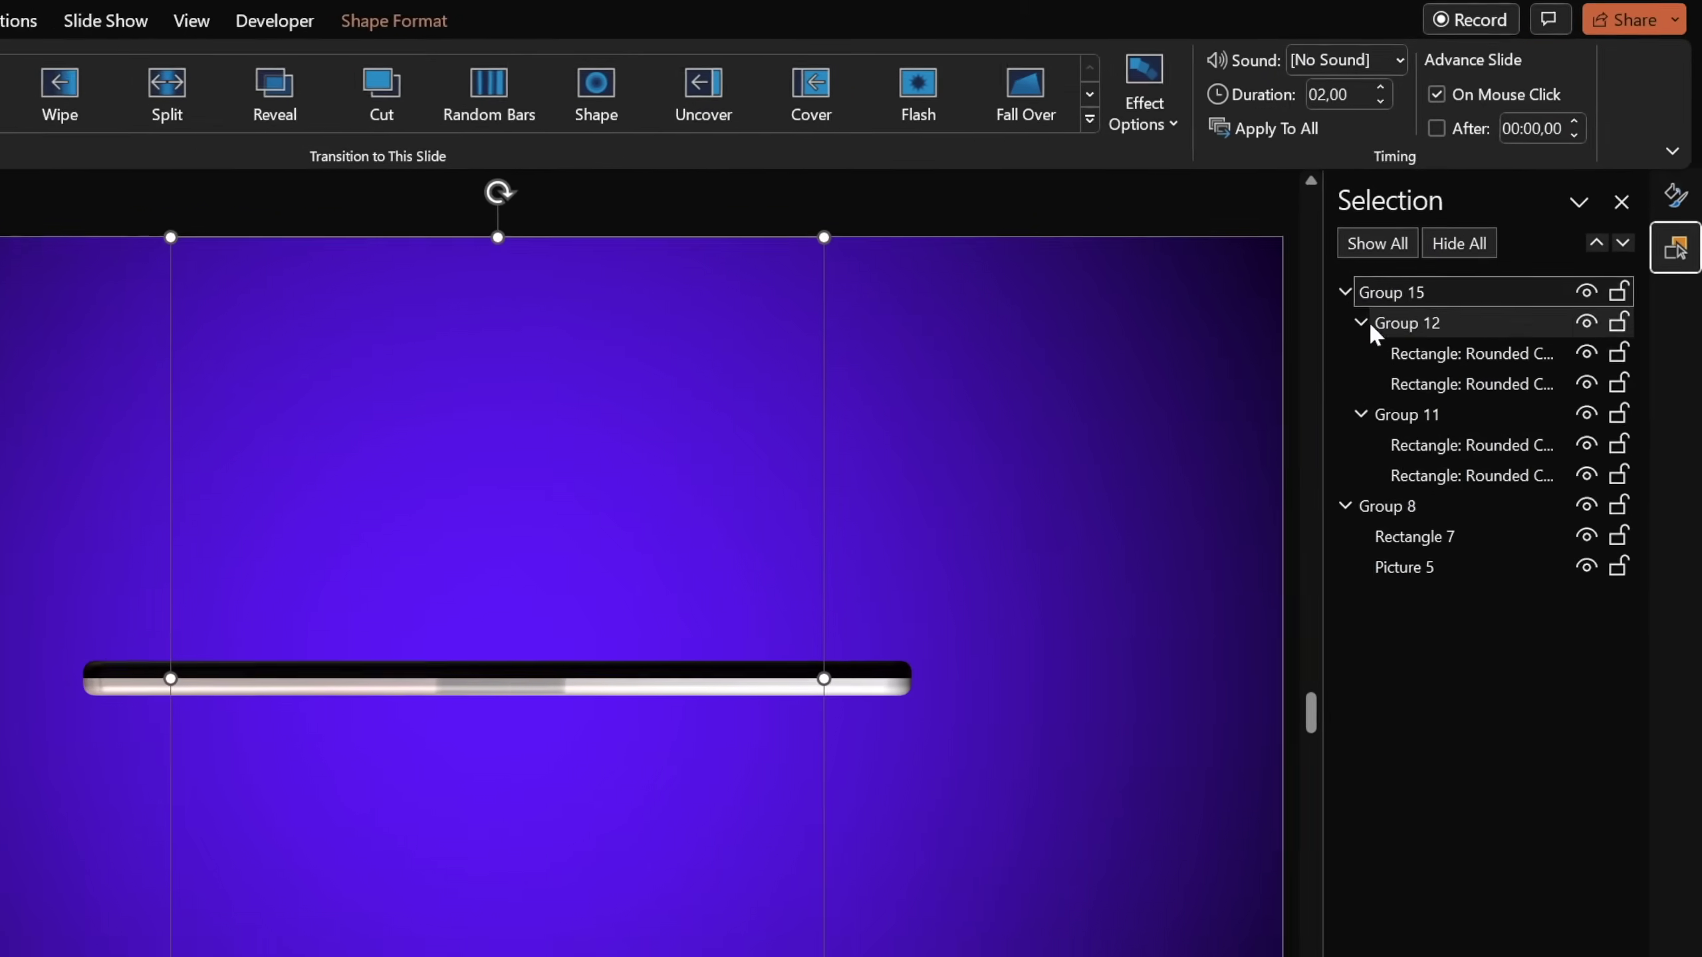
{"action": "left_click", "coordinate": [1427, 268]}
{"action": "left_click", "coordinate": [1558, 308]}
{"action": "left_click", "coordinate": [1558, 309]}
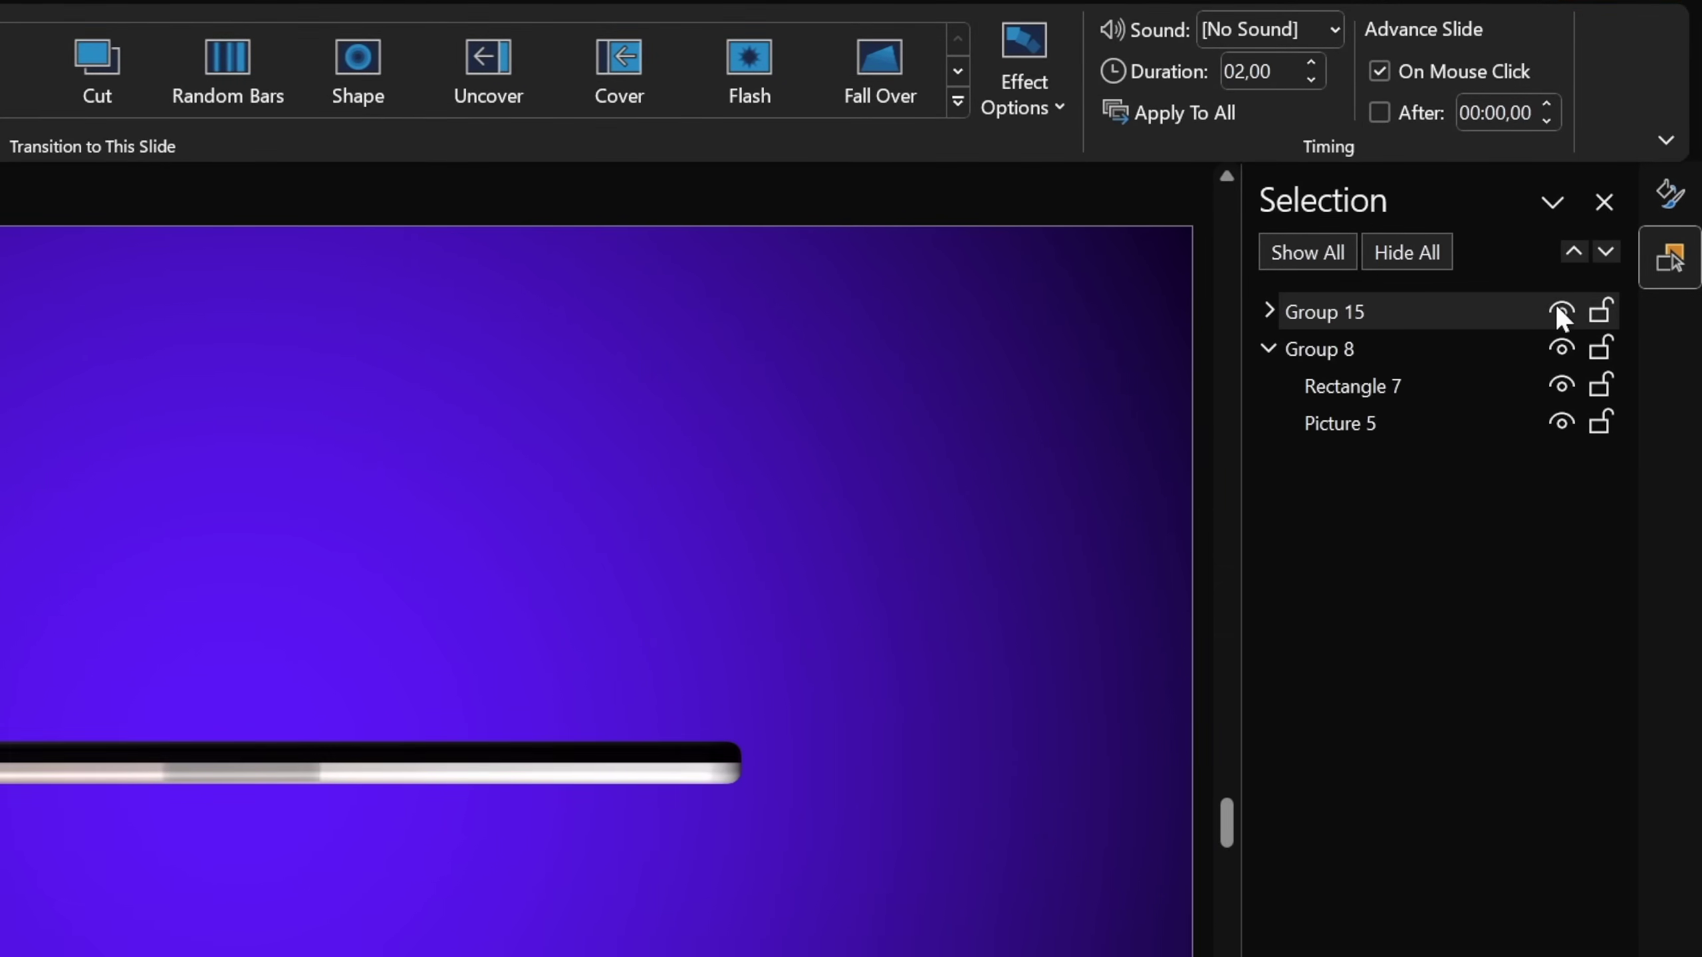
{"action": "left_click", "coordinate": [1391, 298]}
{"action": "left_click", "coordinate": [1396, 307]}
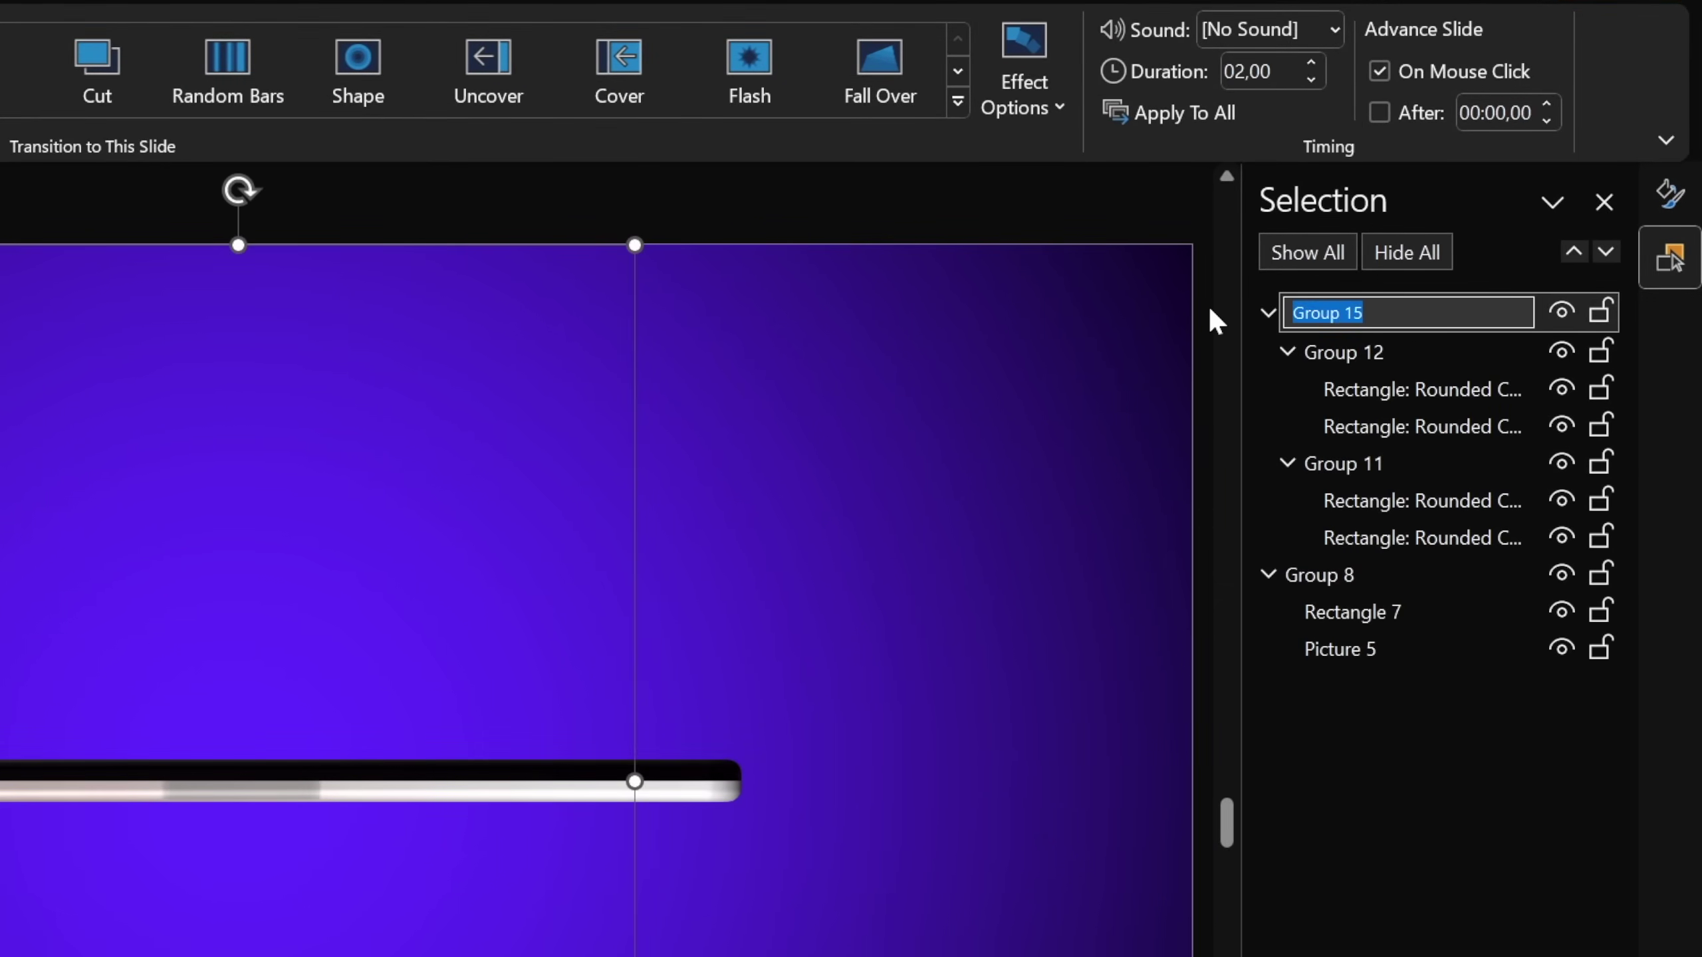
{"action": "type", "text": "screen"}
{"action": "key", "text": "Return"}
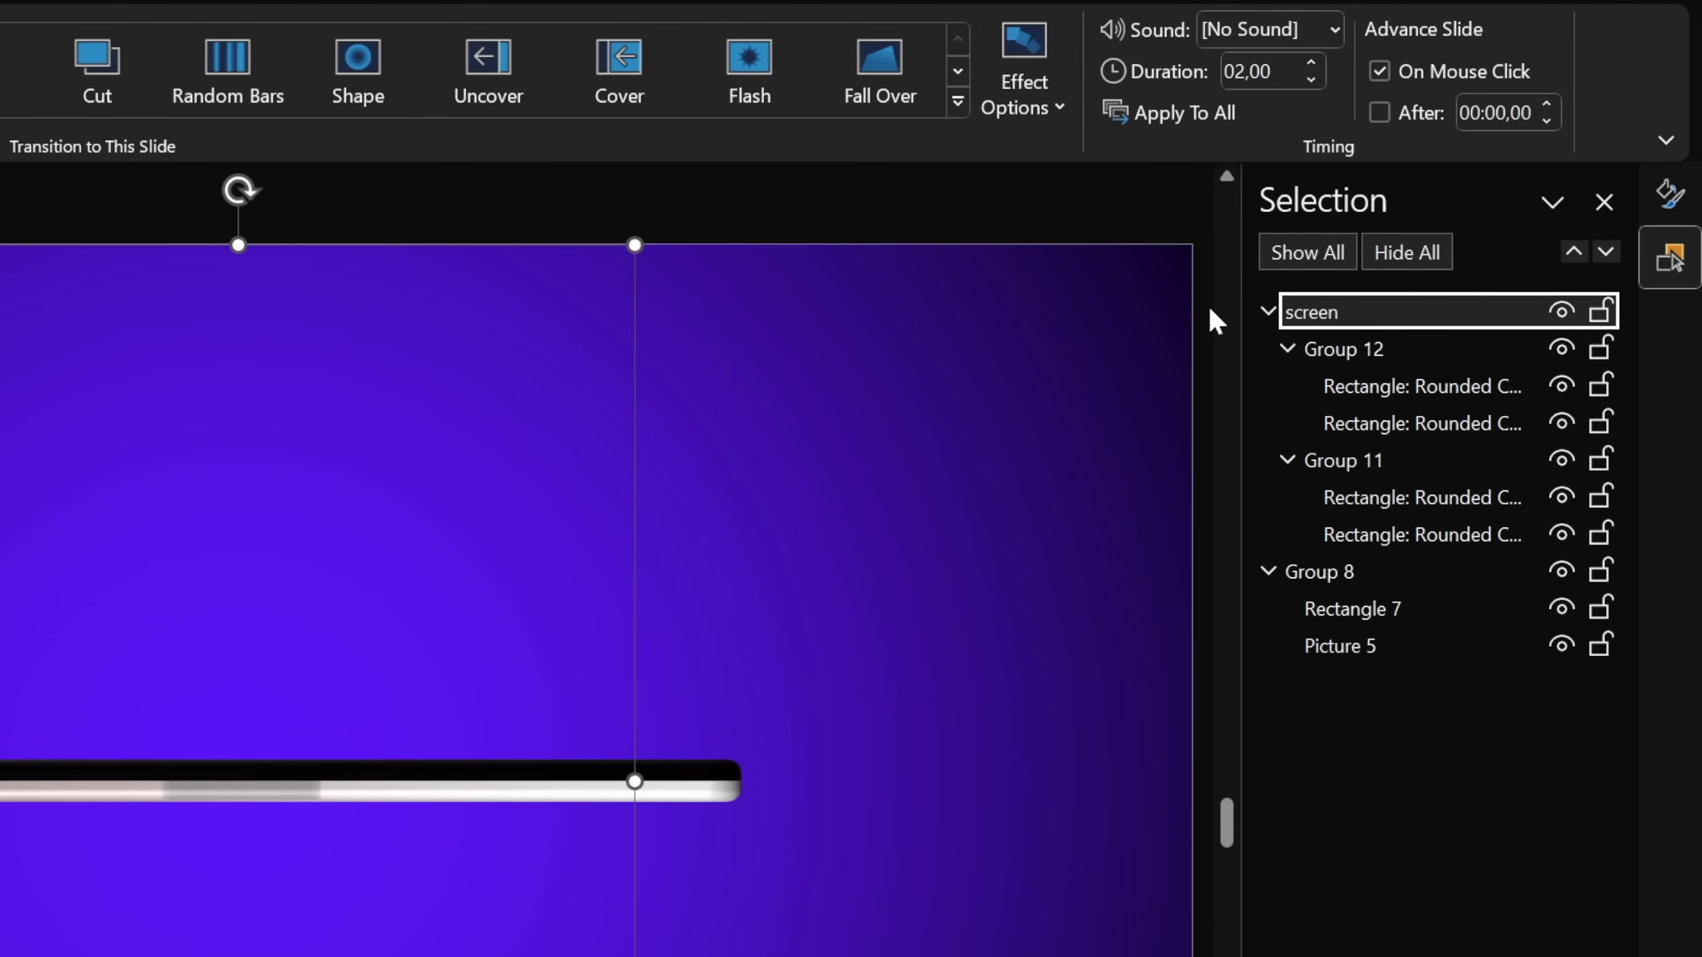
Rename the laptop base group, Group 8, as "keyboard" and collapse both groups in the object list
{"action": "left_click", "coordinate": [1268, 311]}
{"action": "left_click", "coordinate": [1306, 351]}
{"action": "left_click", "coordinate": [1371, 351]}
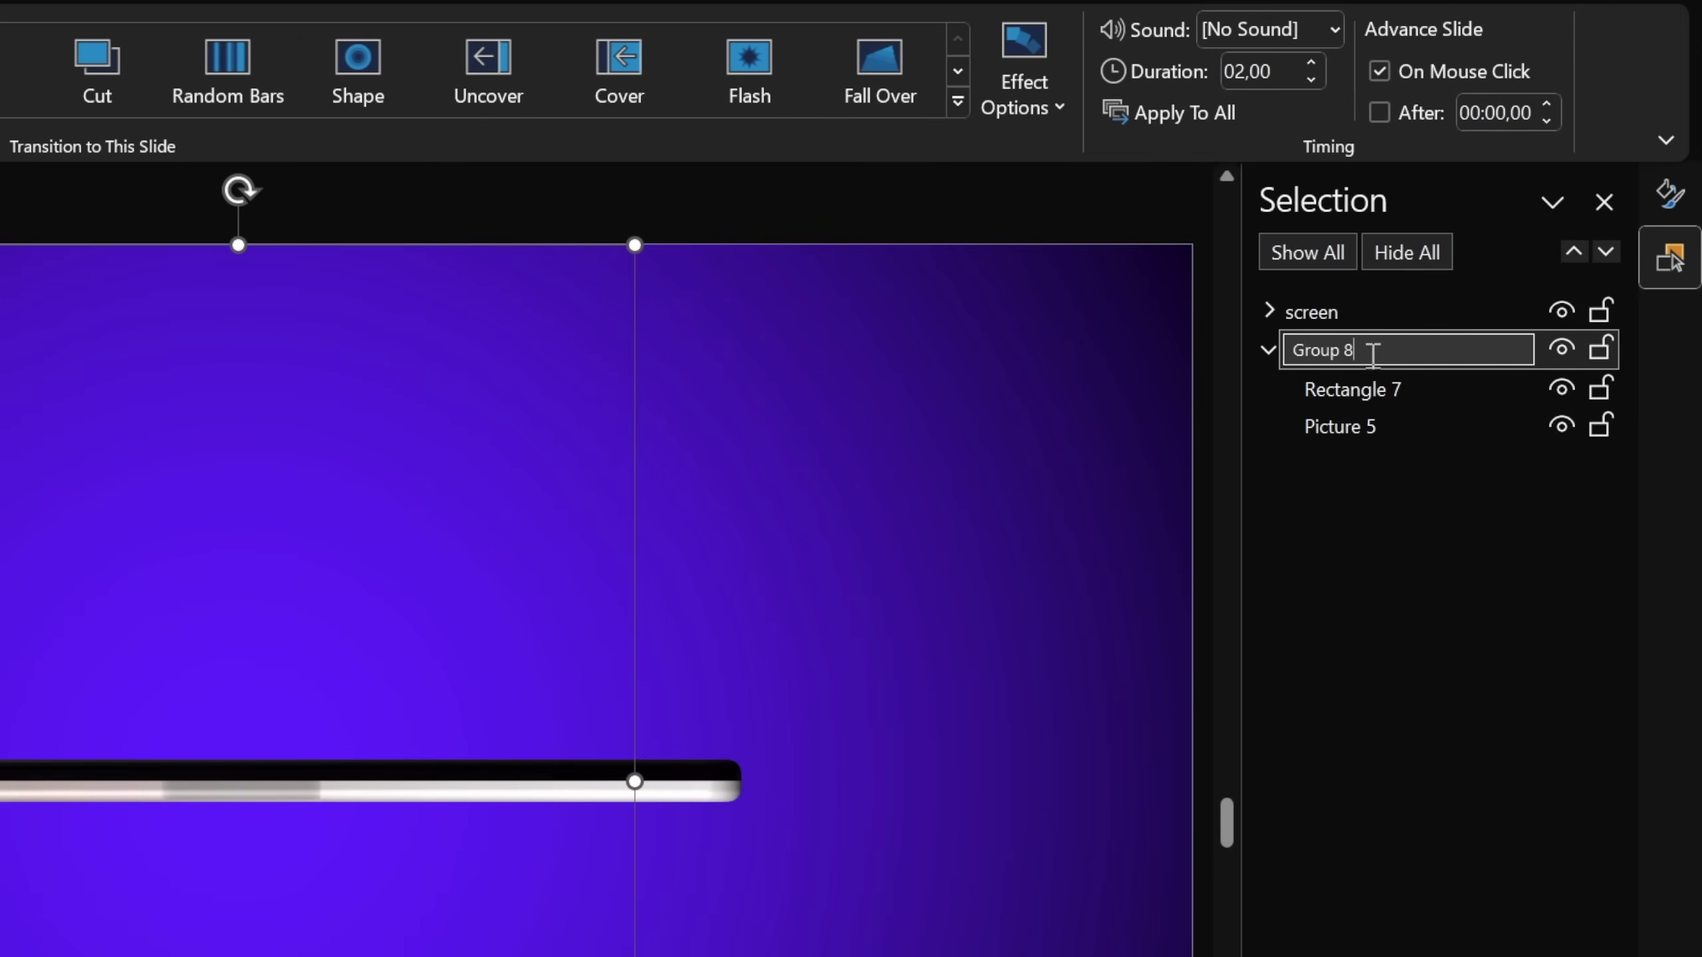
{"action": "left_click_drag", "start_coordinate": [1372, 351], "coordinate": [1242, 353]}
{"action": "type", "text": "keyboard"}
{"action": "key", "text": "Return"}
{"action": "left_click", "coordinate": [1268, 349]}
Set the X rotation of the screen group on slide 13 to 0°
{"action": "left_click", "coordinate": [1669, 201]}
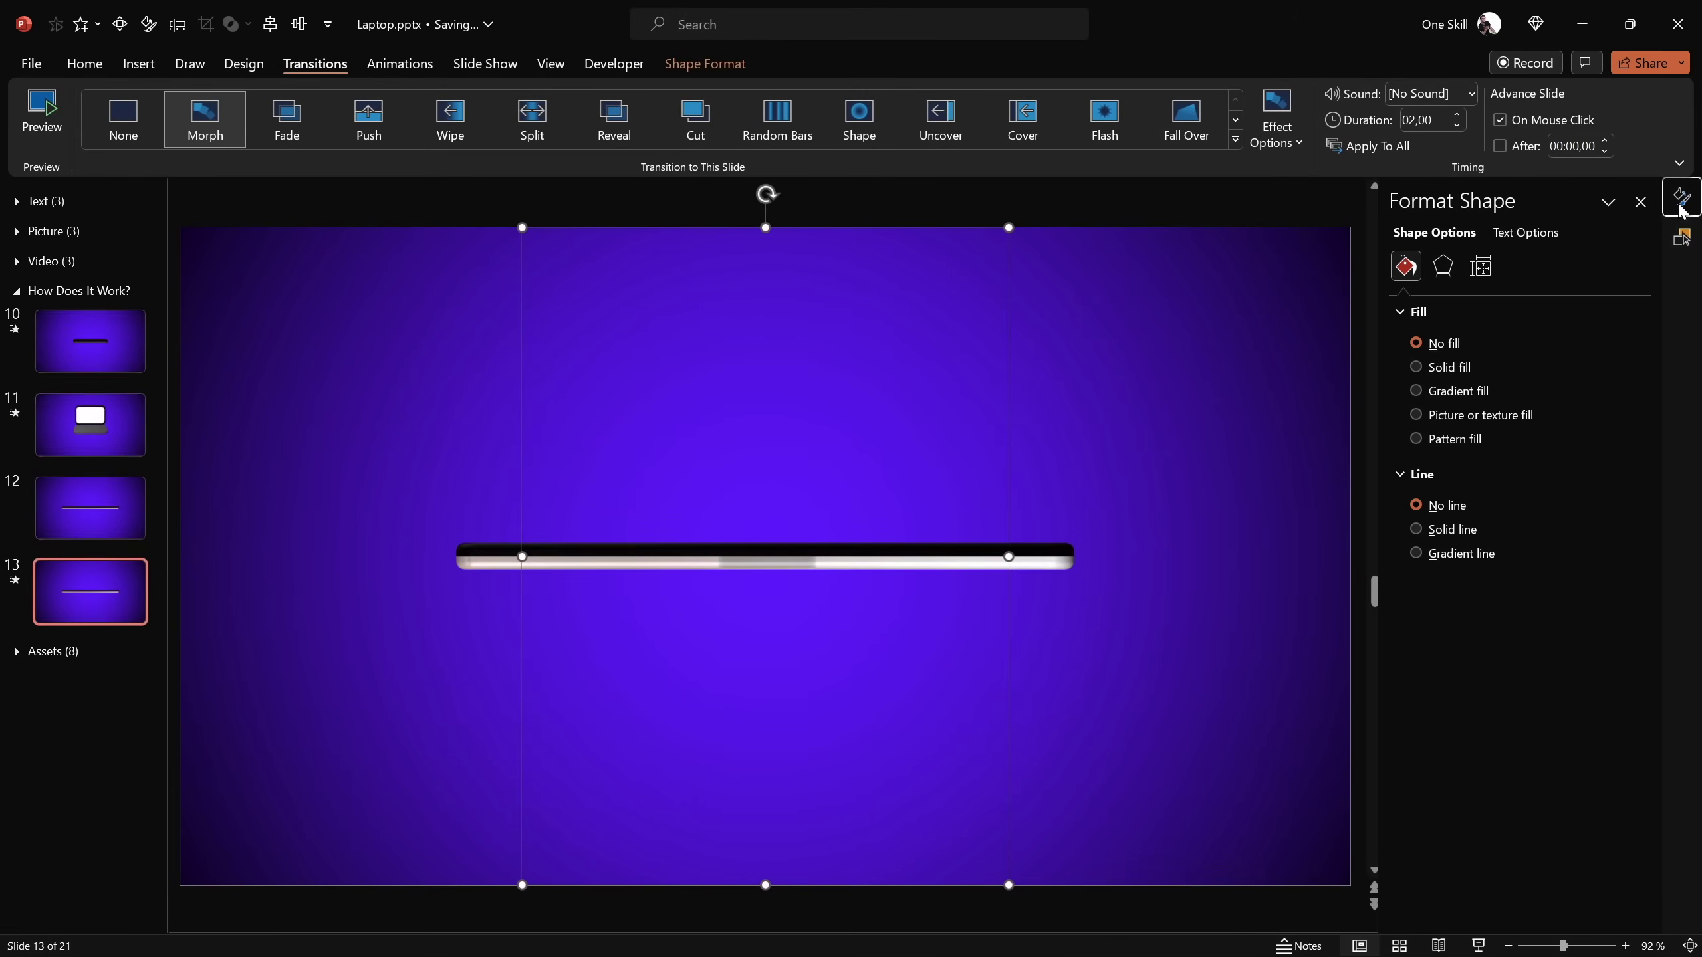
{"action": "left_click", "coordinate": [1442, 266]}
{"action": "scroll", "coordinate": [1494, 609], "scroll_direction": "down", "scroll_amount": 4}
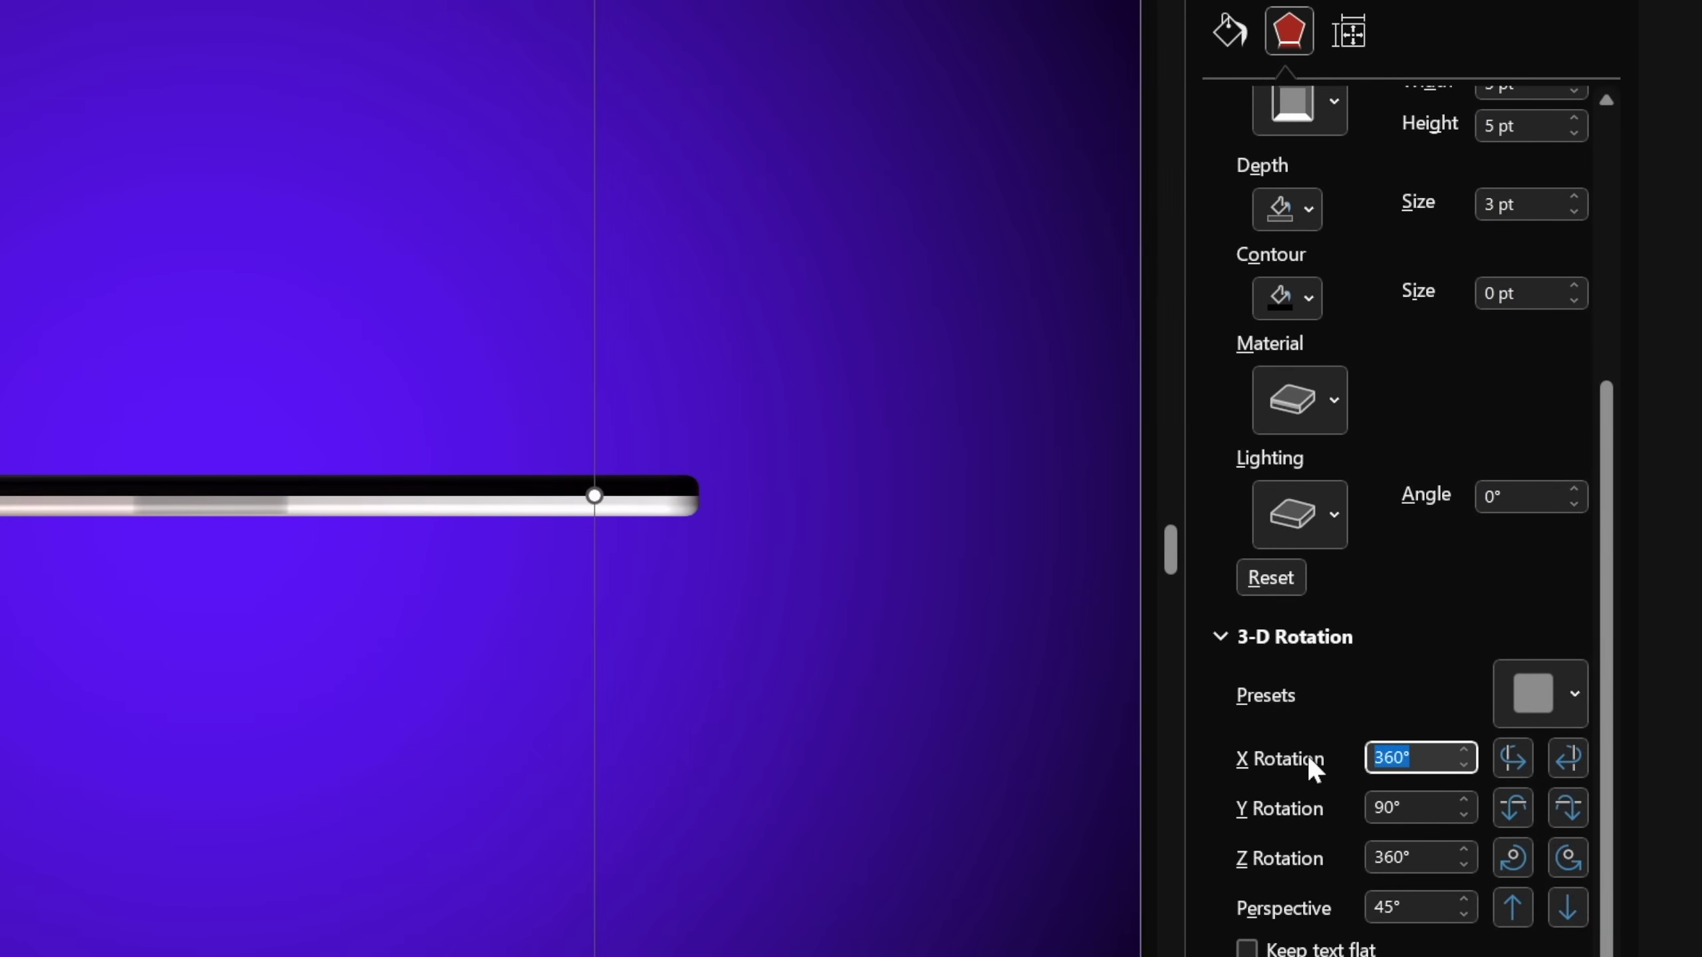
{"action": "type", "text": "0"}
{"action": "key", "text": "Tab"}
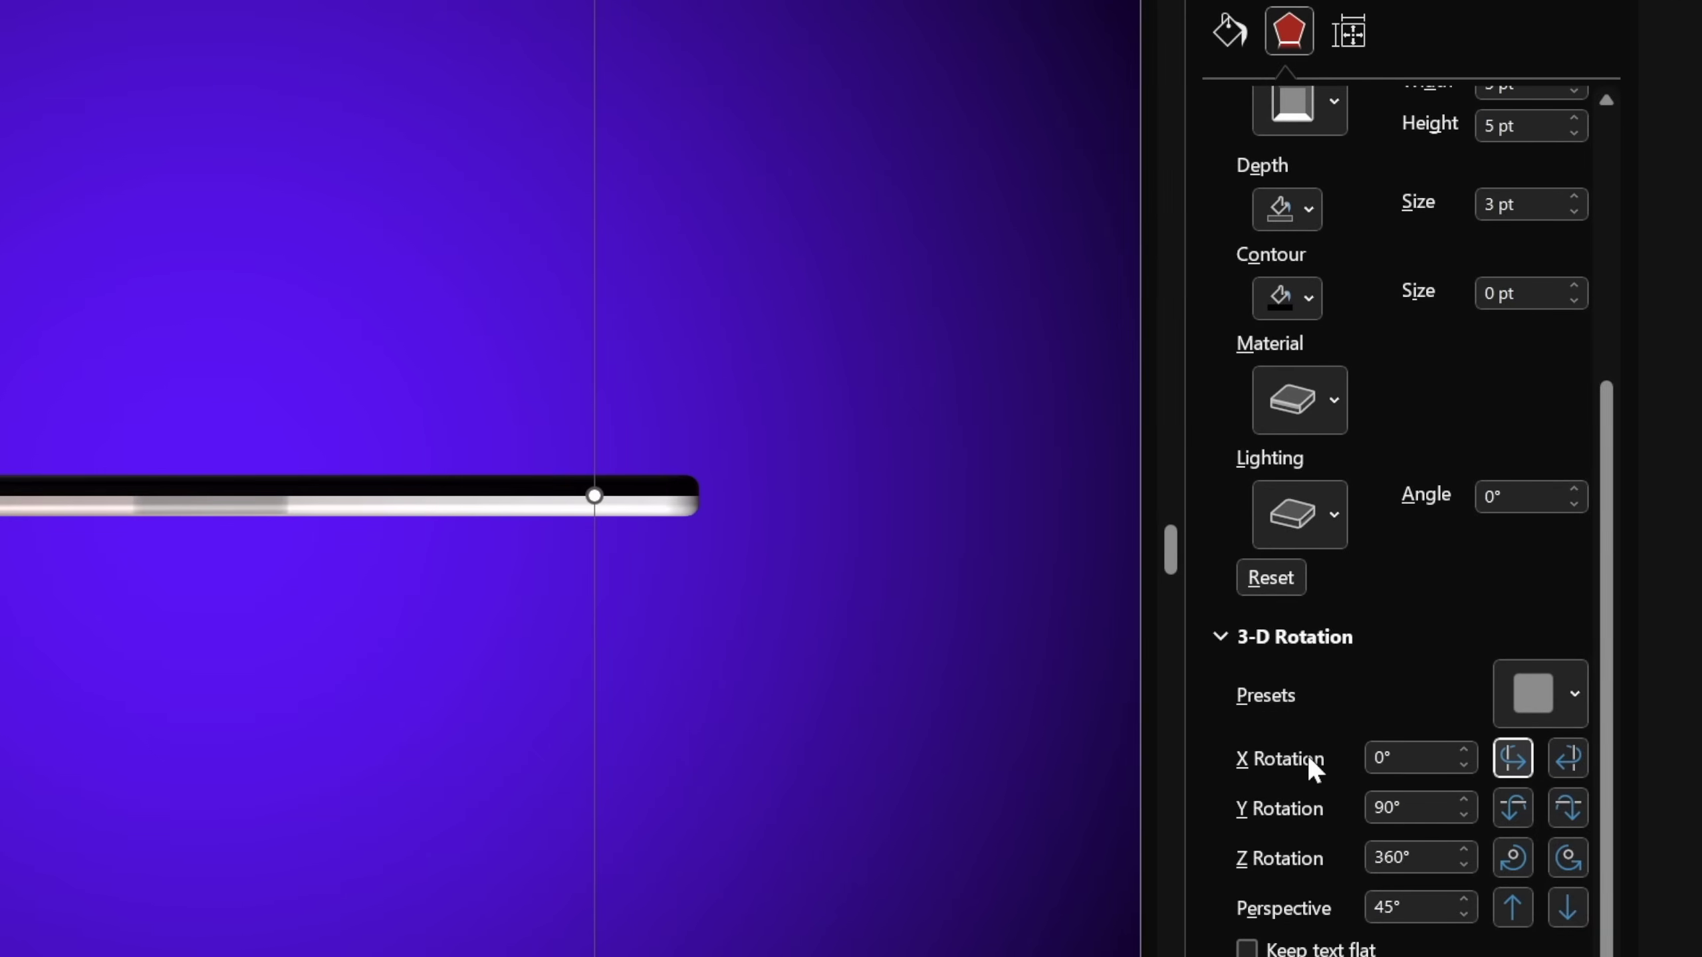
Set the Y and Z rotations of the screen group on slide 13 to 0° and preview the Morph transition
{"action": "left_click", "coordinate": [1440, 804]}
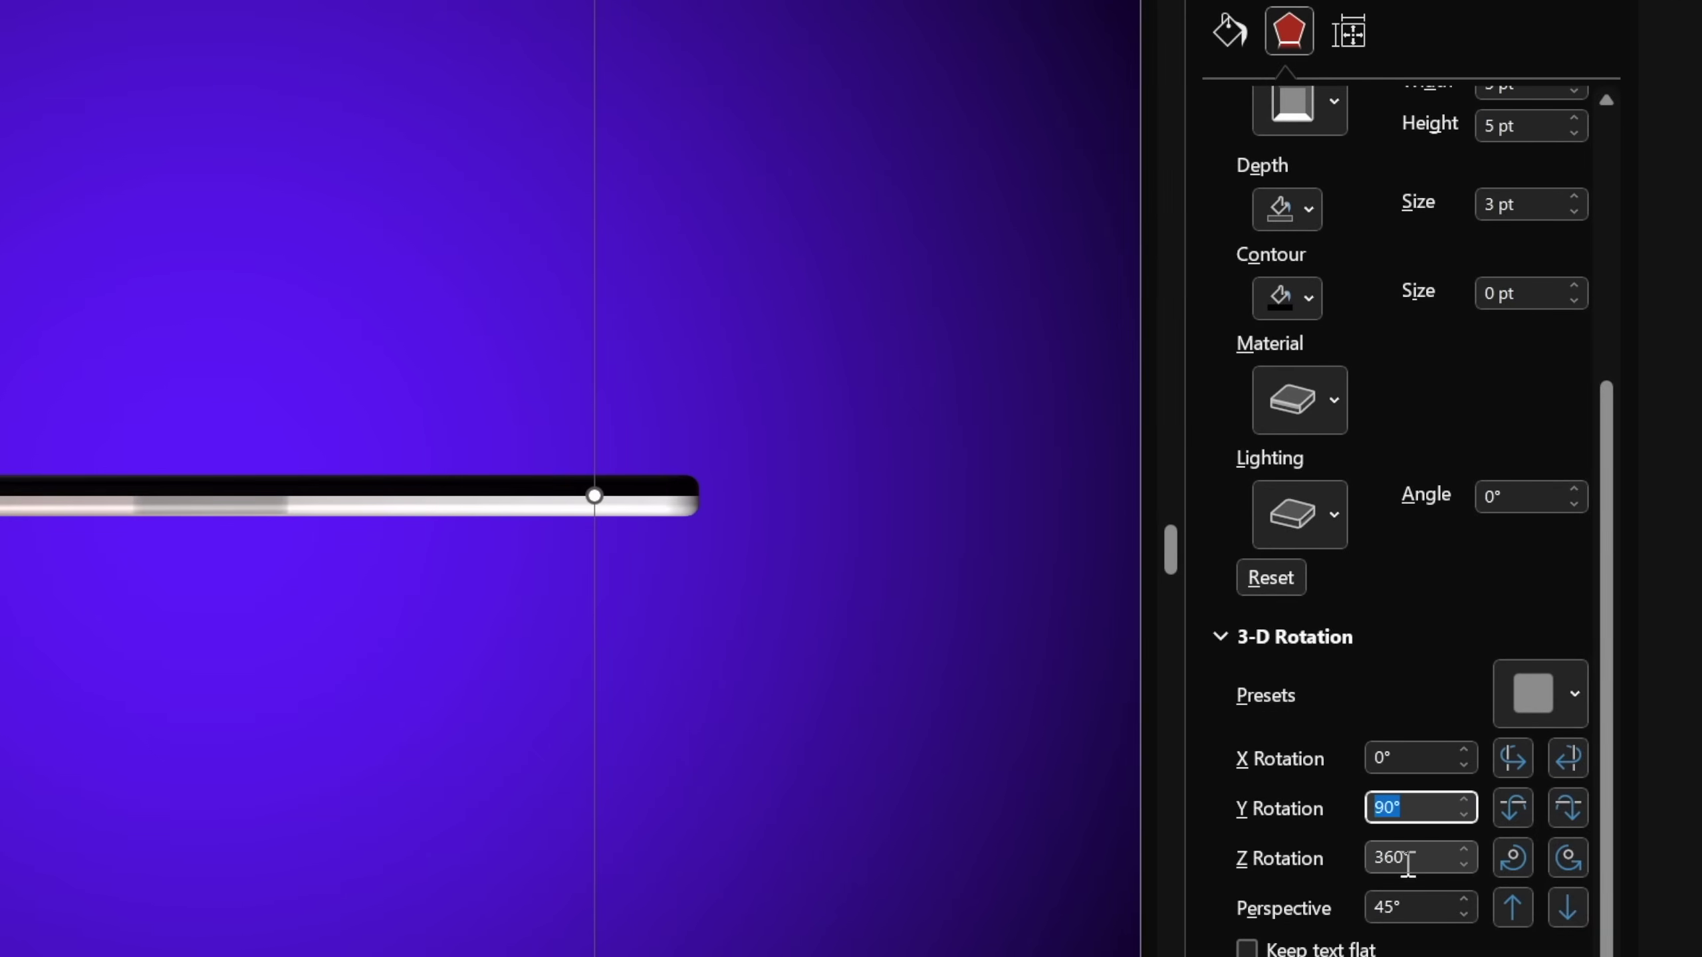
{"action": "left_click", "coordinate": [1435, 860]}
{"action": "left_click", "coordinate": [1422, 909]}
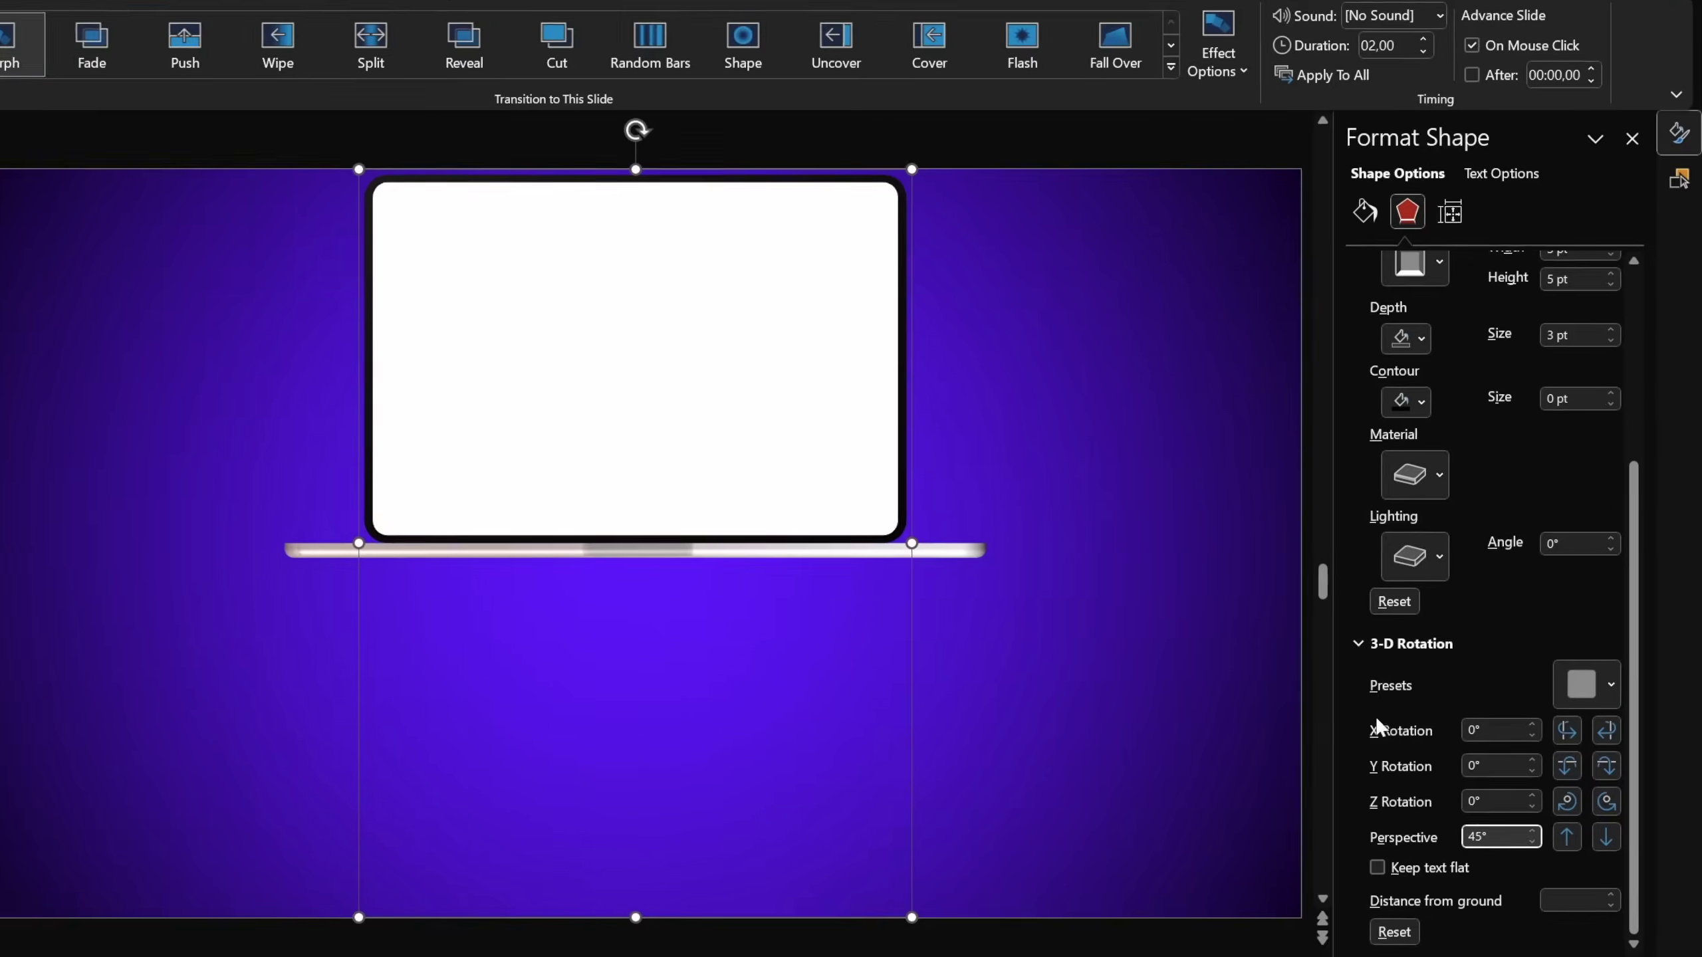
{"action": "left_click", "coordinate": [939, 540]}
{"action": "left_click", "coordinate": [40, 113]}
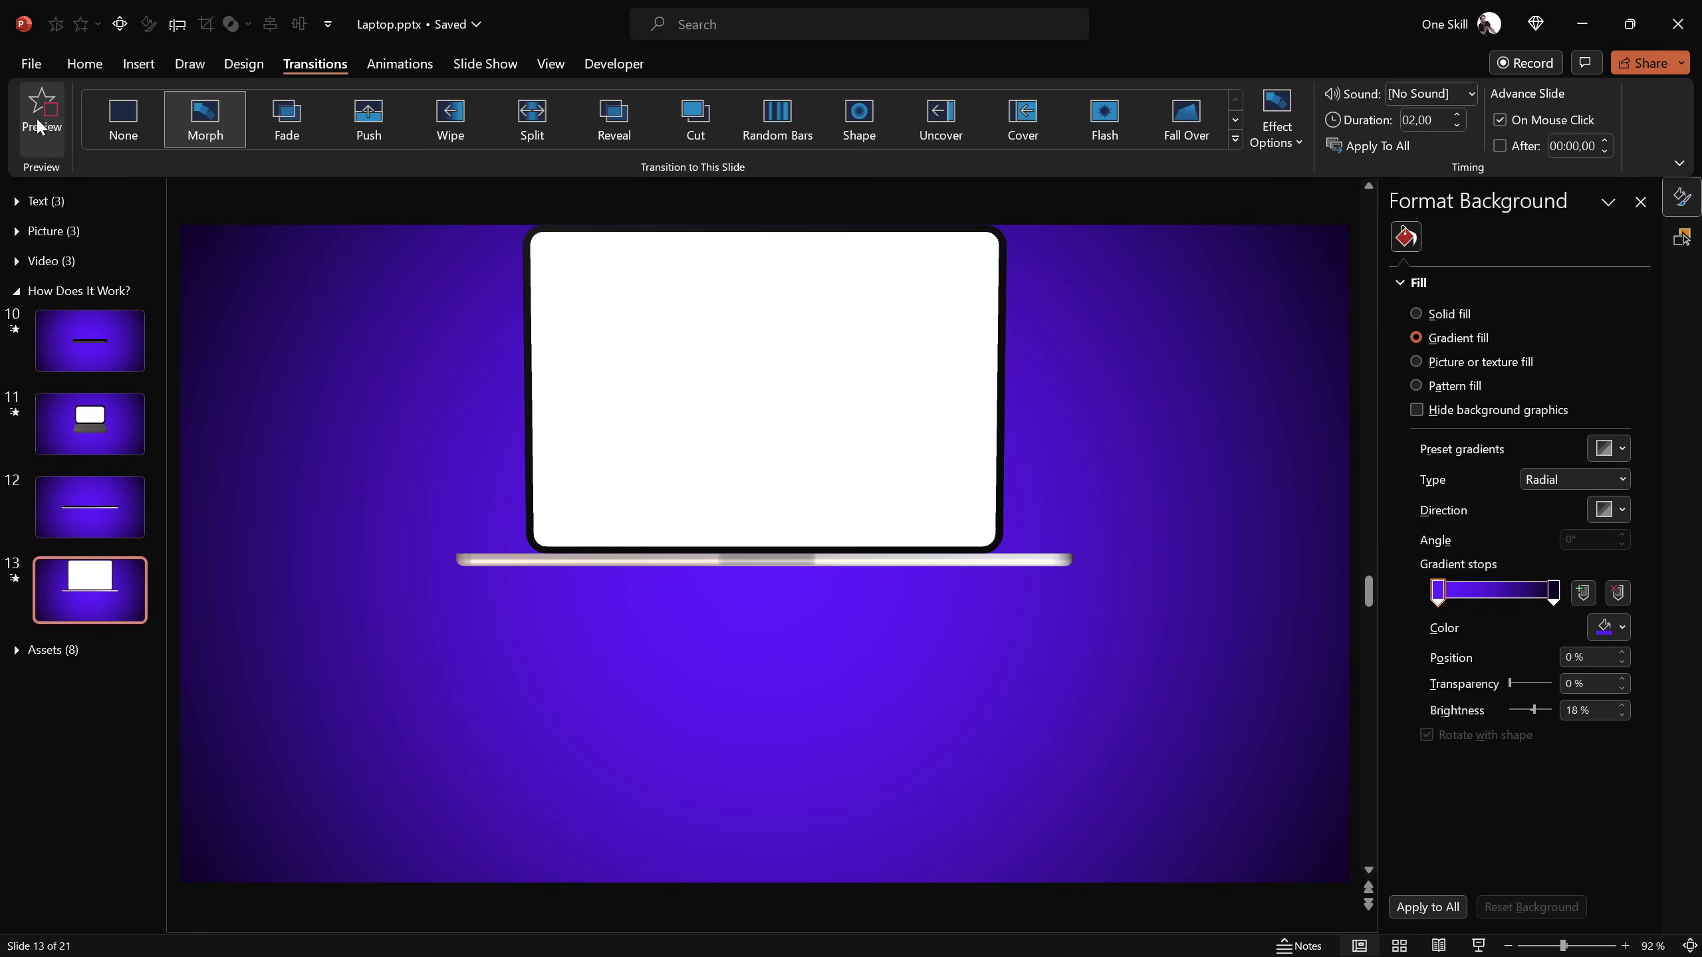
Set the Y rotation of the keyboard group on slide 13 to 290° to tilt the laptop base into view
{"action": "left_click", "coordinate": [1050, 563]}
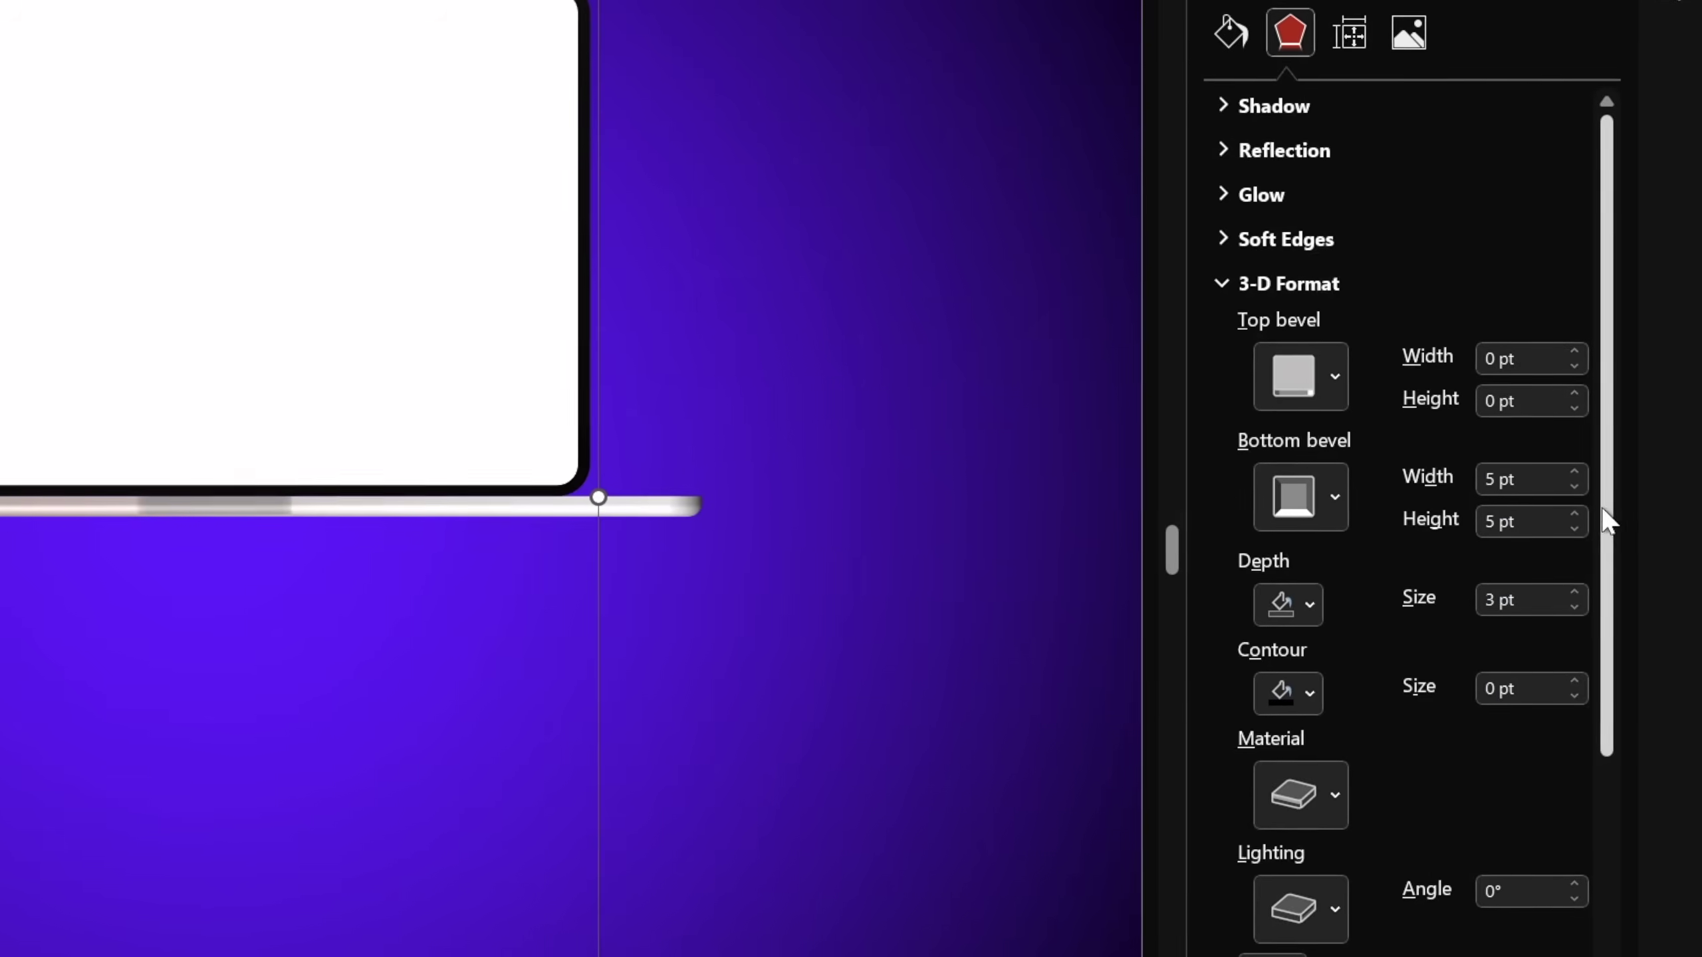
{"action": "scroll", "coordinate": [1657, 705], "scroll_direction": "down", "scroll_amount": 3}
{"action": "scroll", "coordinate": [1627, 716], "scroll_direction": "down", "scroll_amount": 2}
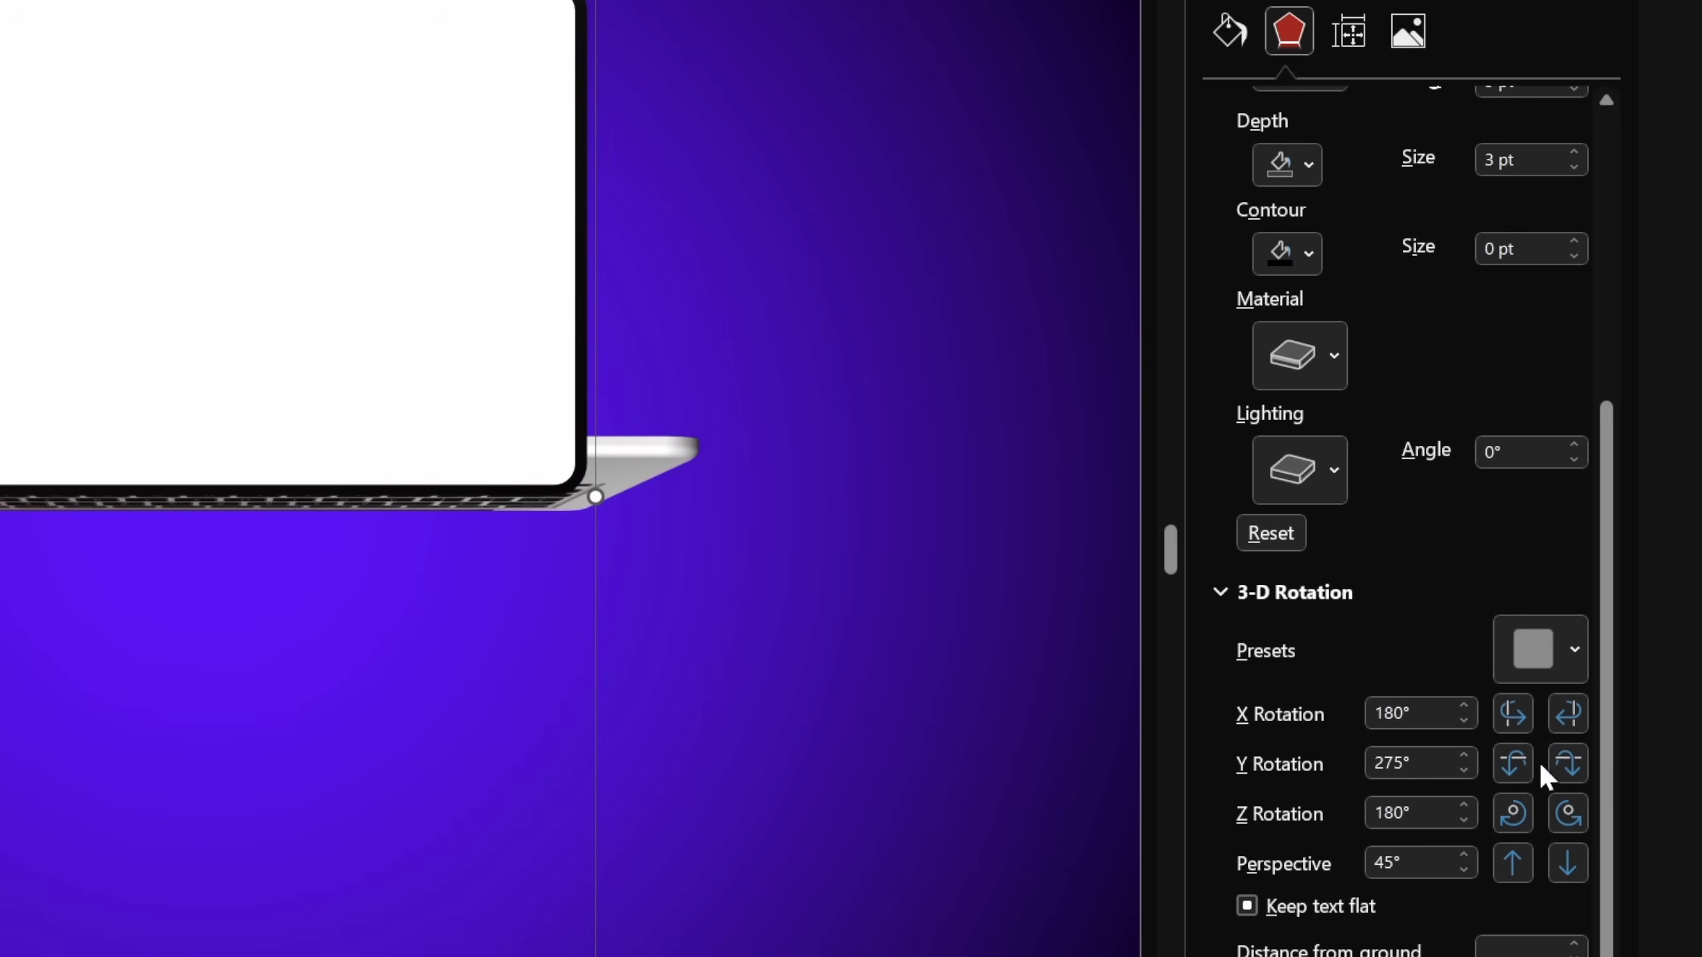
{"action": "left_click", "coordinate": [1512, 762]}
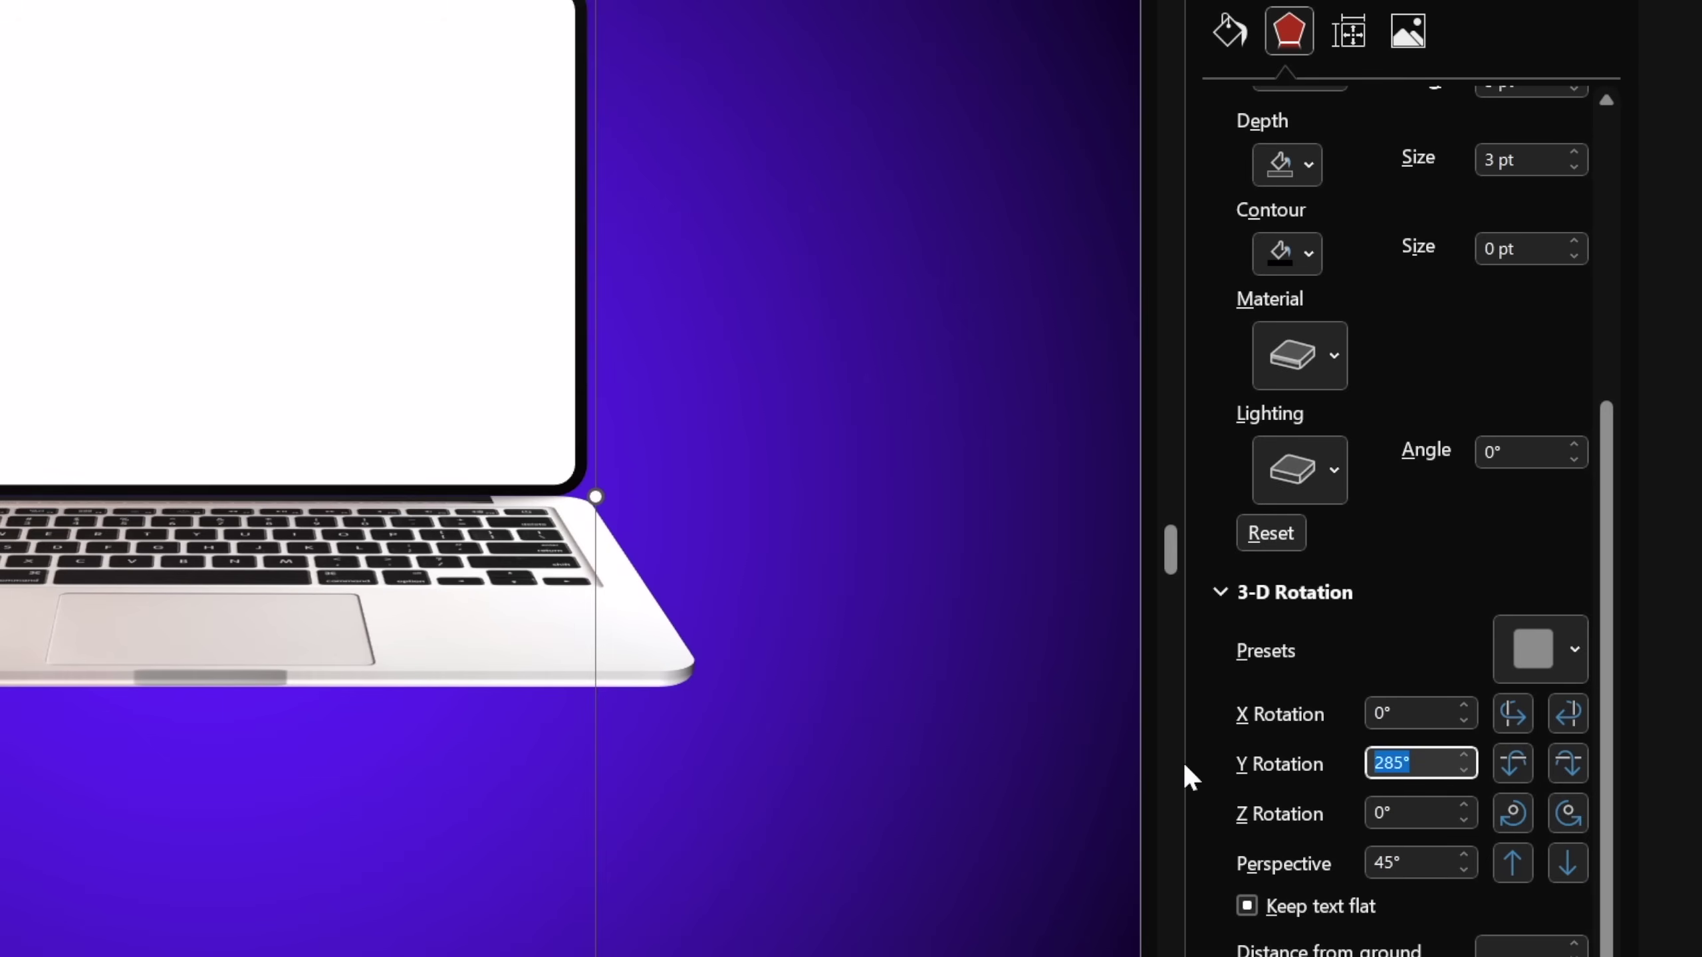
{"action": "type", "text": "290"}
{"action": "key", "text": "Return"}
{"action": "left_click", "coordinate": [728, 425]}
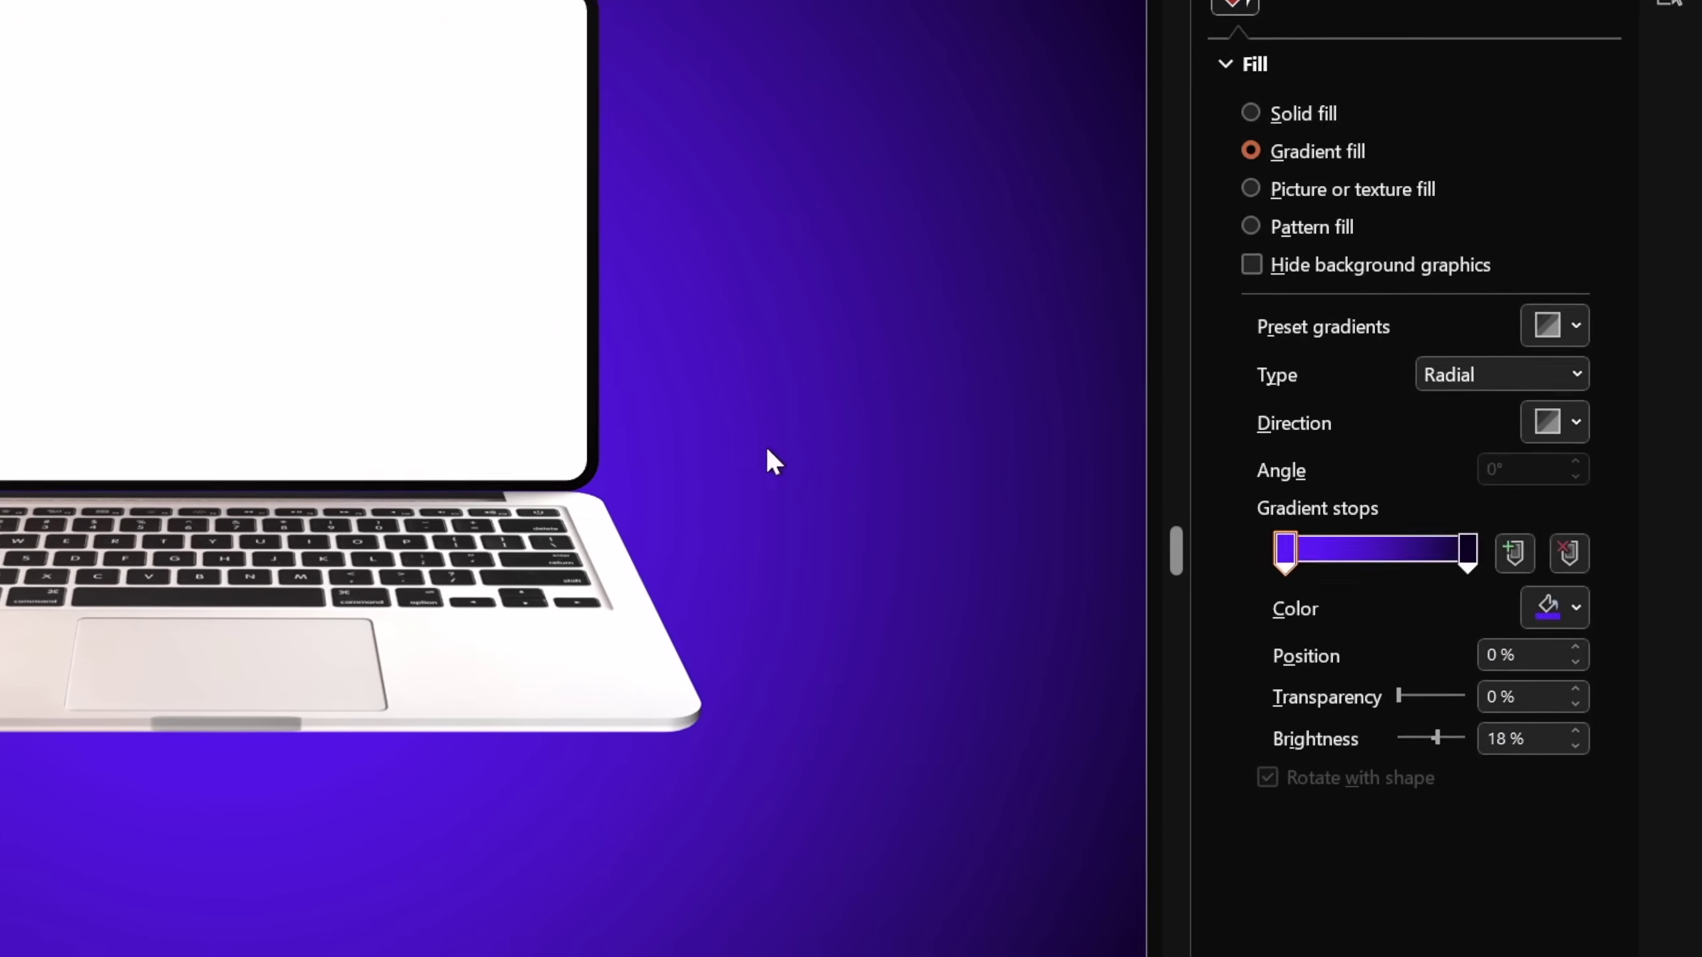
Move the whole laptop straight down to centre it vertically on slide 13 and preview the transition
{"action": "key", "text": "ctrl+a"}
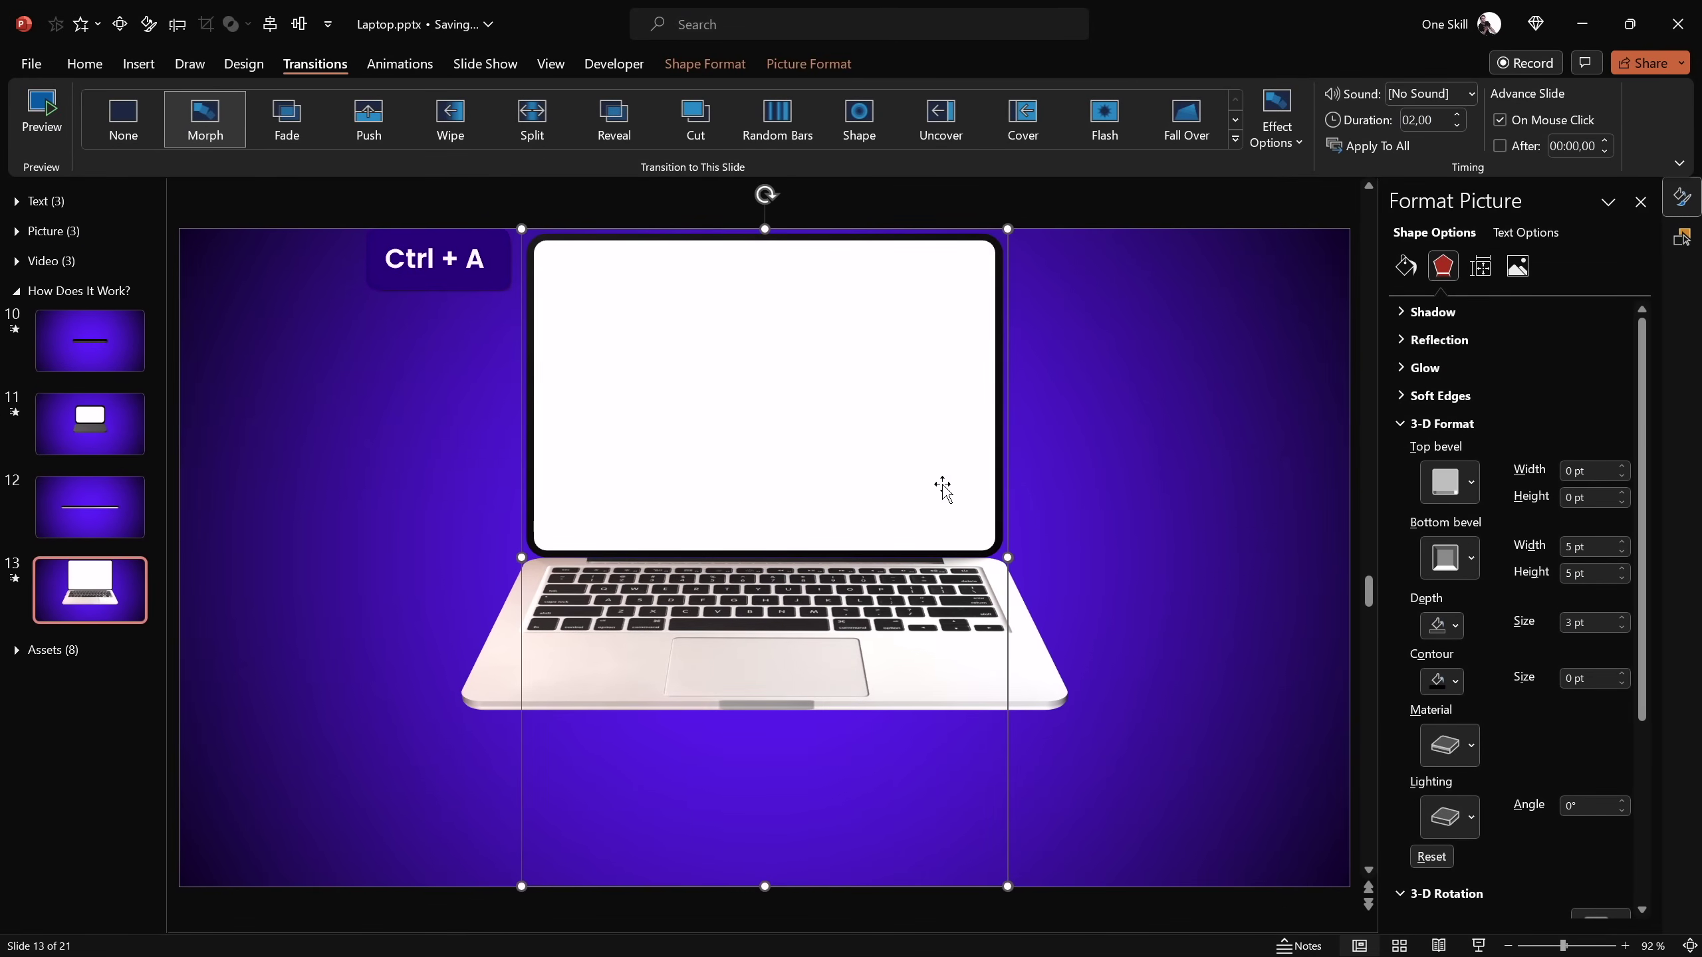
{"action": "left_click_drag", "start_coordinate": [919, 382], "coordinate": [919, 463]}
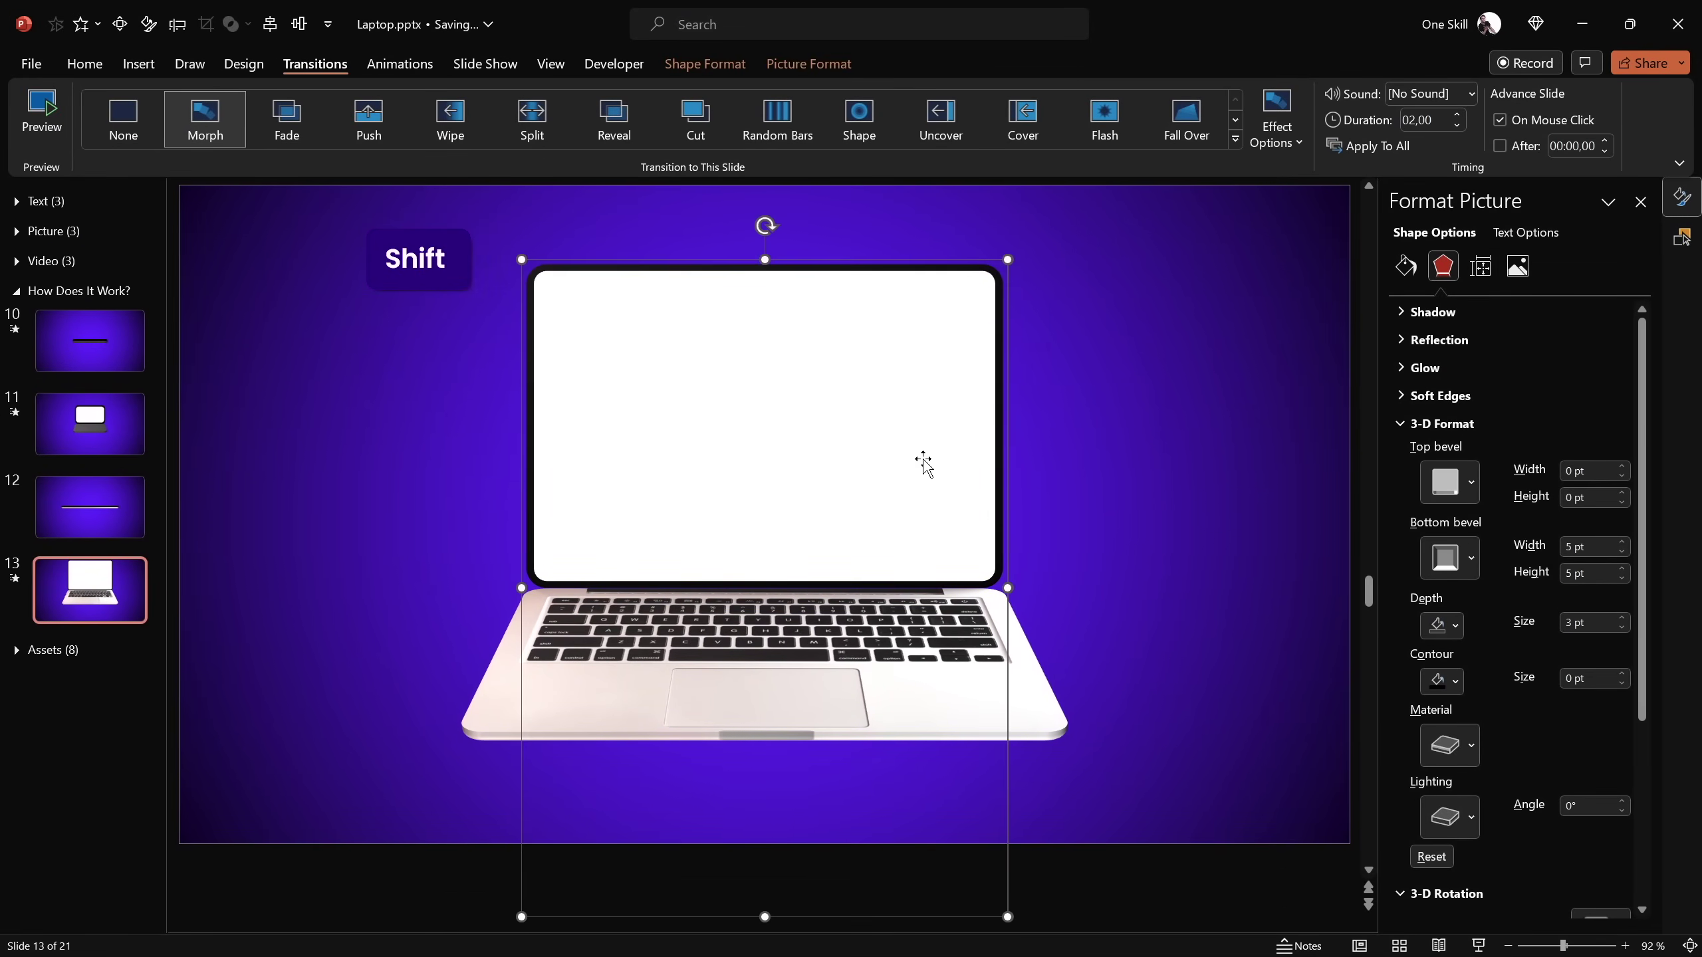
{"action": "left_click", "coordinate": [42, 107]}
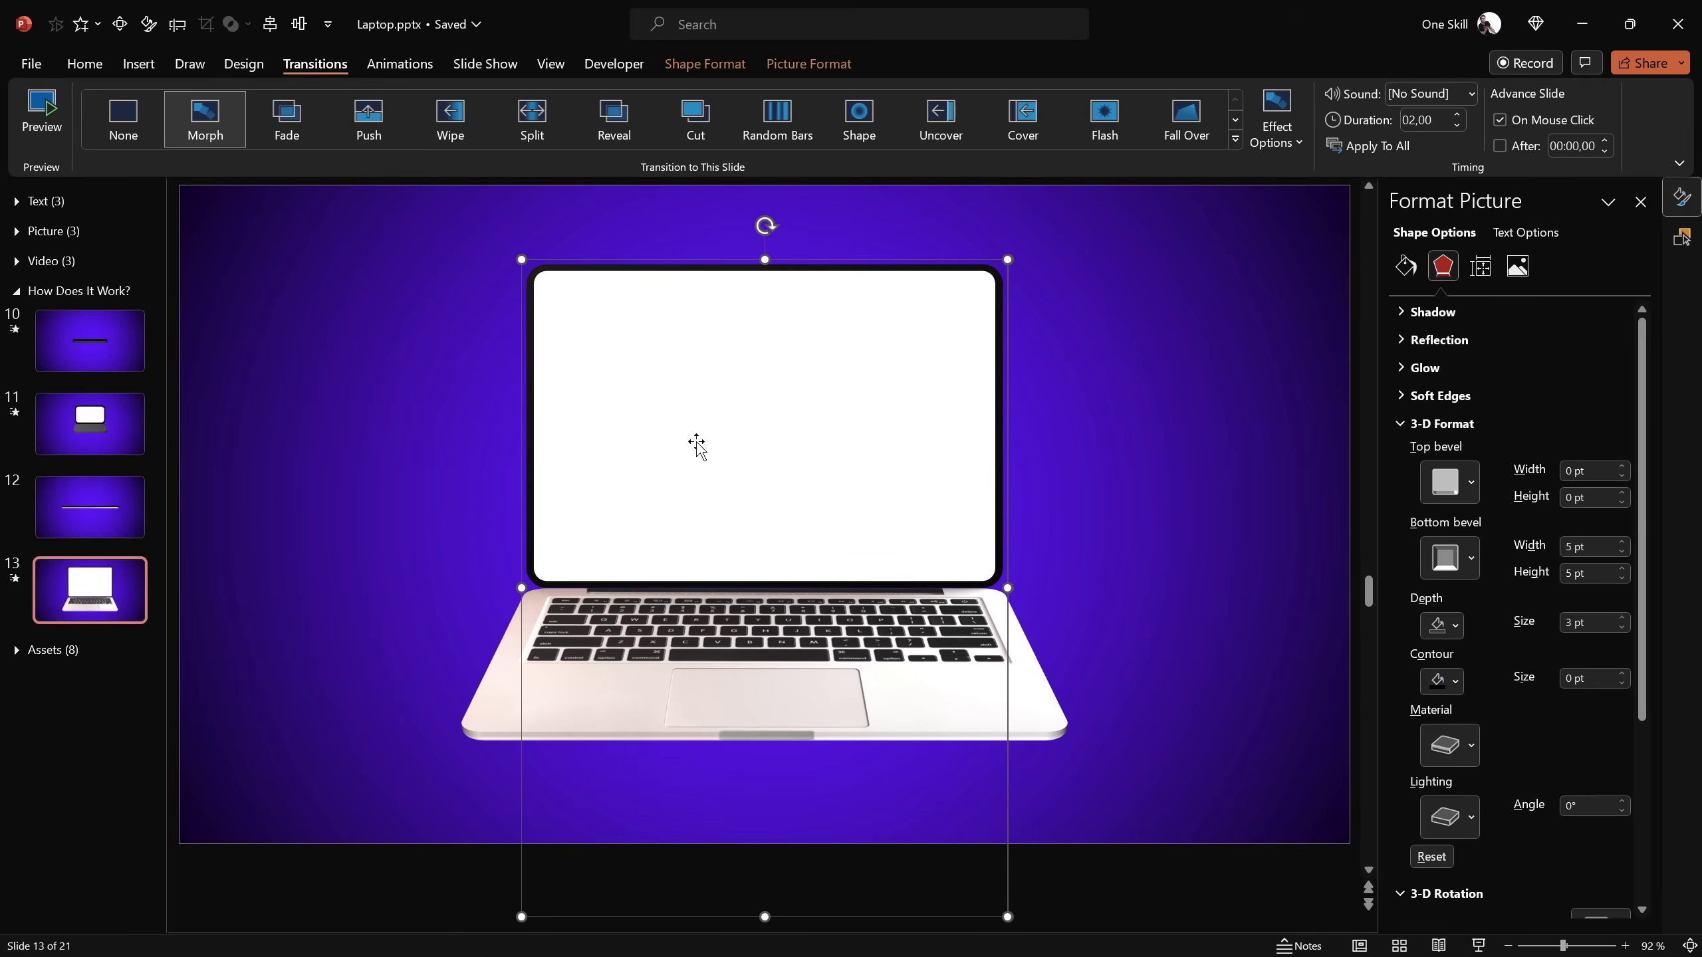
Write "Type Some" and "Text Inside" on two lines inside the white laptop screen on slide 13
{"action": "left_click", "coordinate": [754, 412]}
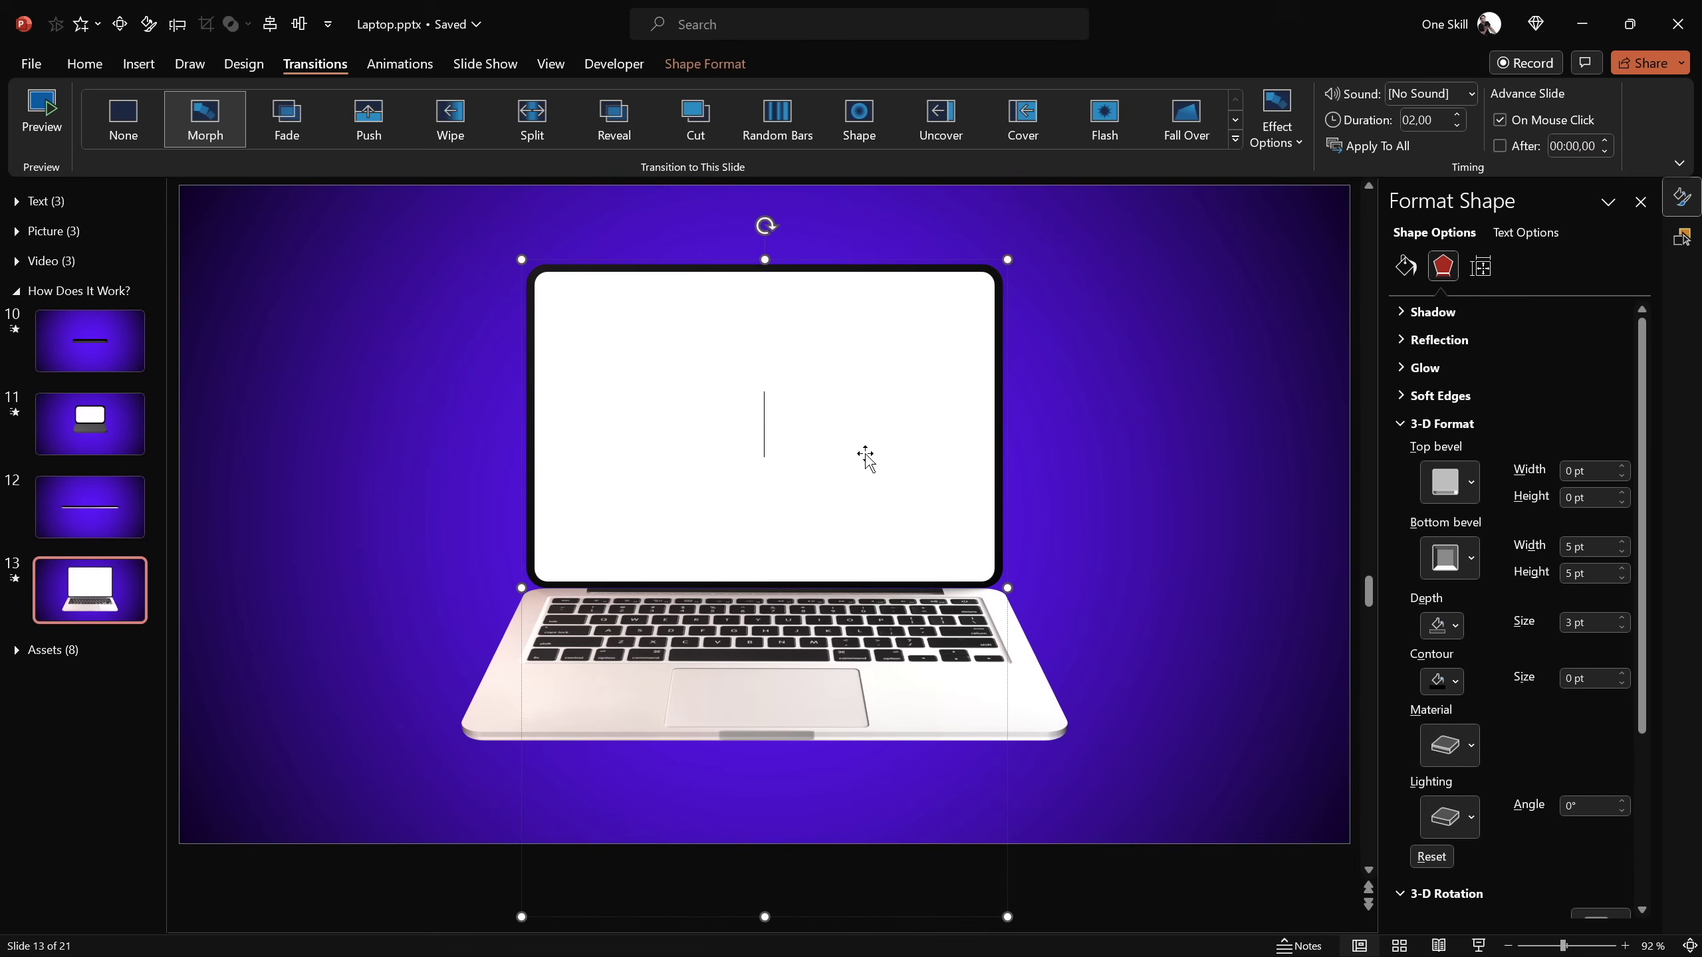
{"action": "type", "text": "Type "}
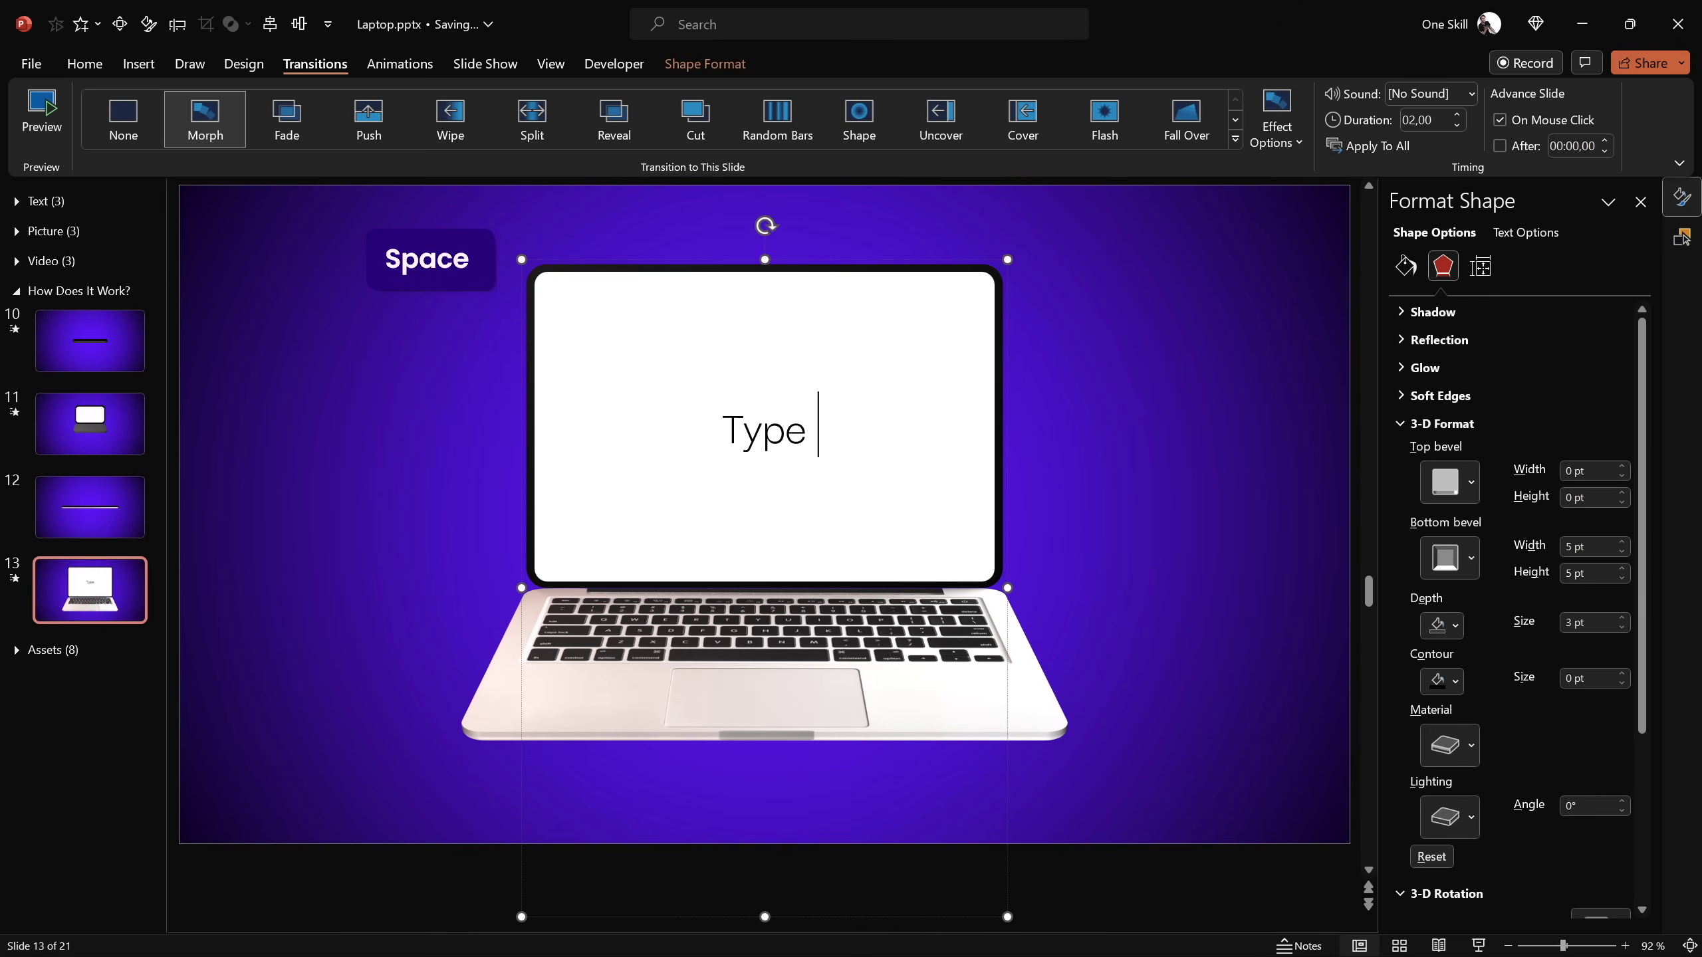
{"action": "type", "text": "Some"}
{"action": "key", "text": "Return"}
{"action": "type", "text": "Inside"}
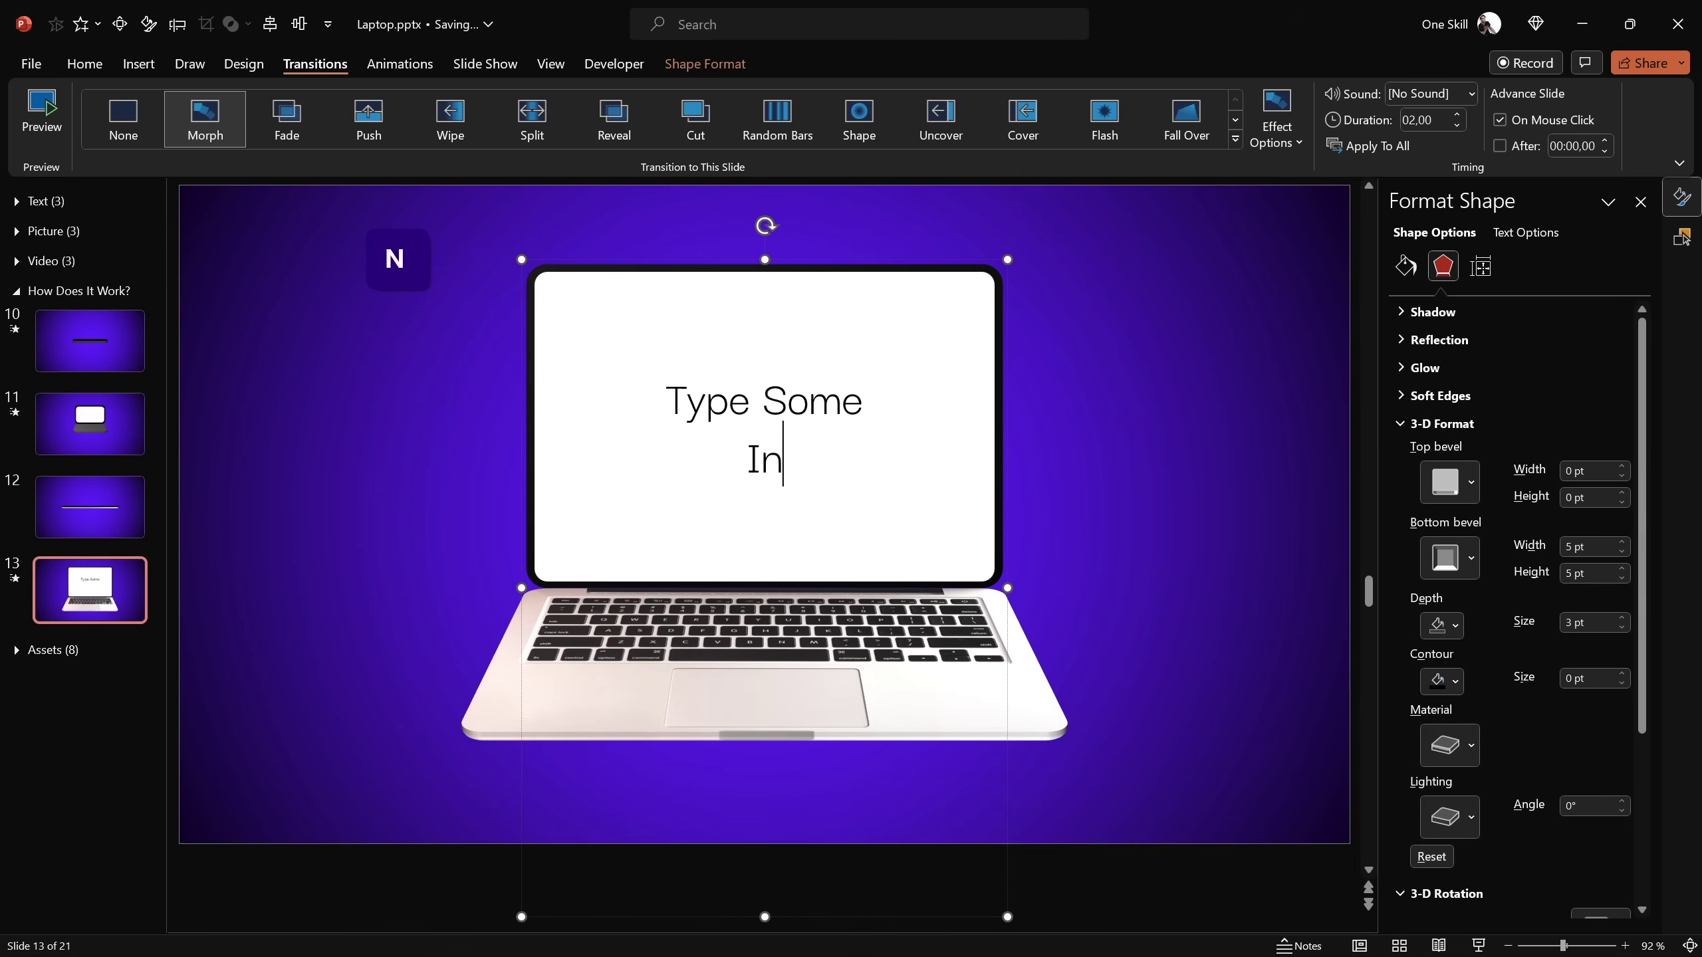
{"action": "key", "text": "BackSpace"}
{"action": "key", "text": "BackSpace"}
{"action": "key", "text": "BackSpace"}
{"action": "key", "text": "BackSpace"}
{"action": "key", "text": "BackSpace"}
{"action": "key", "text": "BackSpace"}
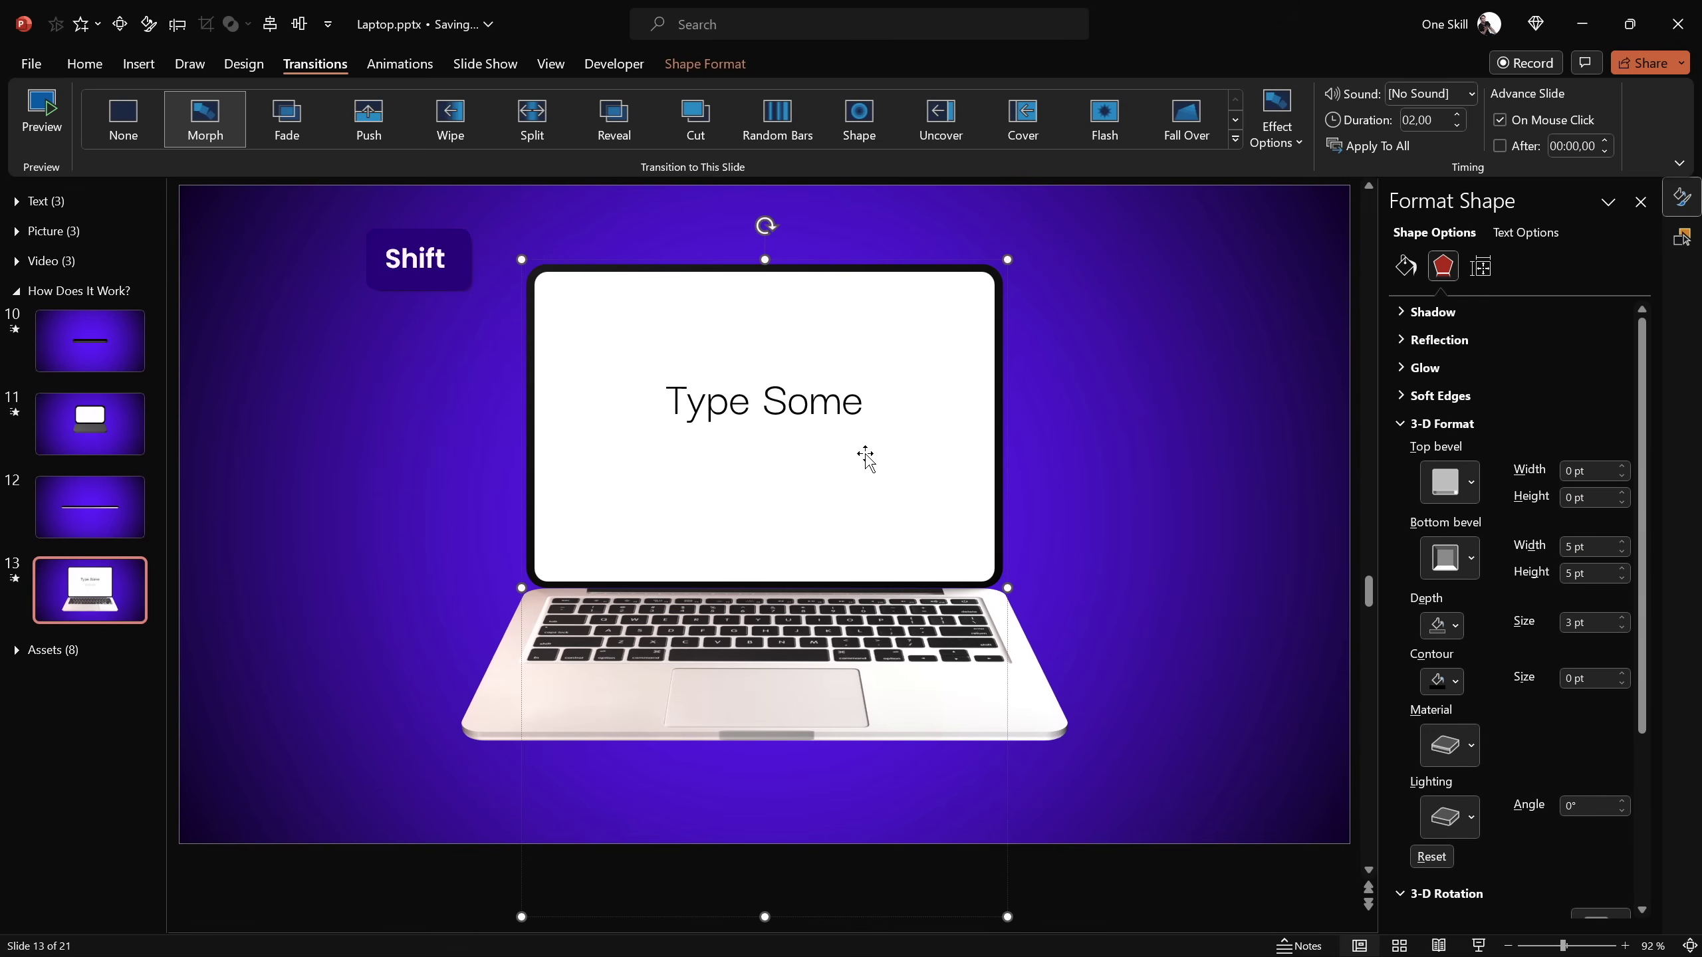
{"action": "type", "text": "Text Inside"}
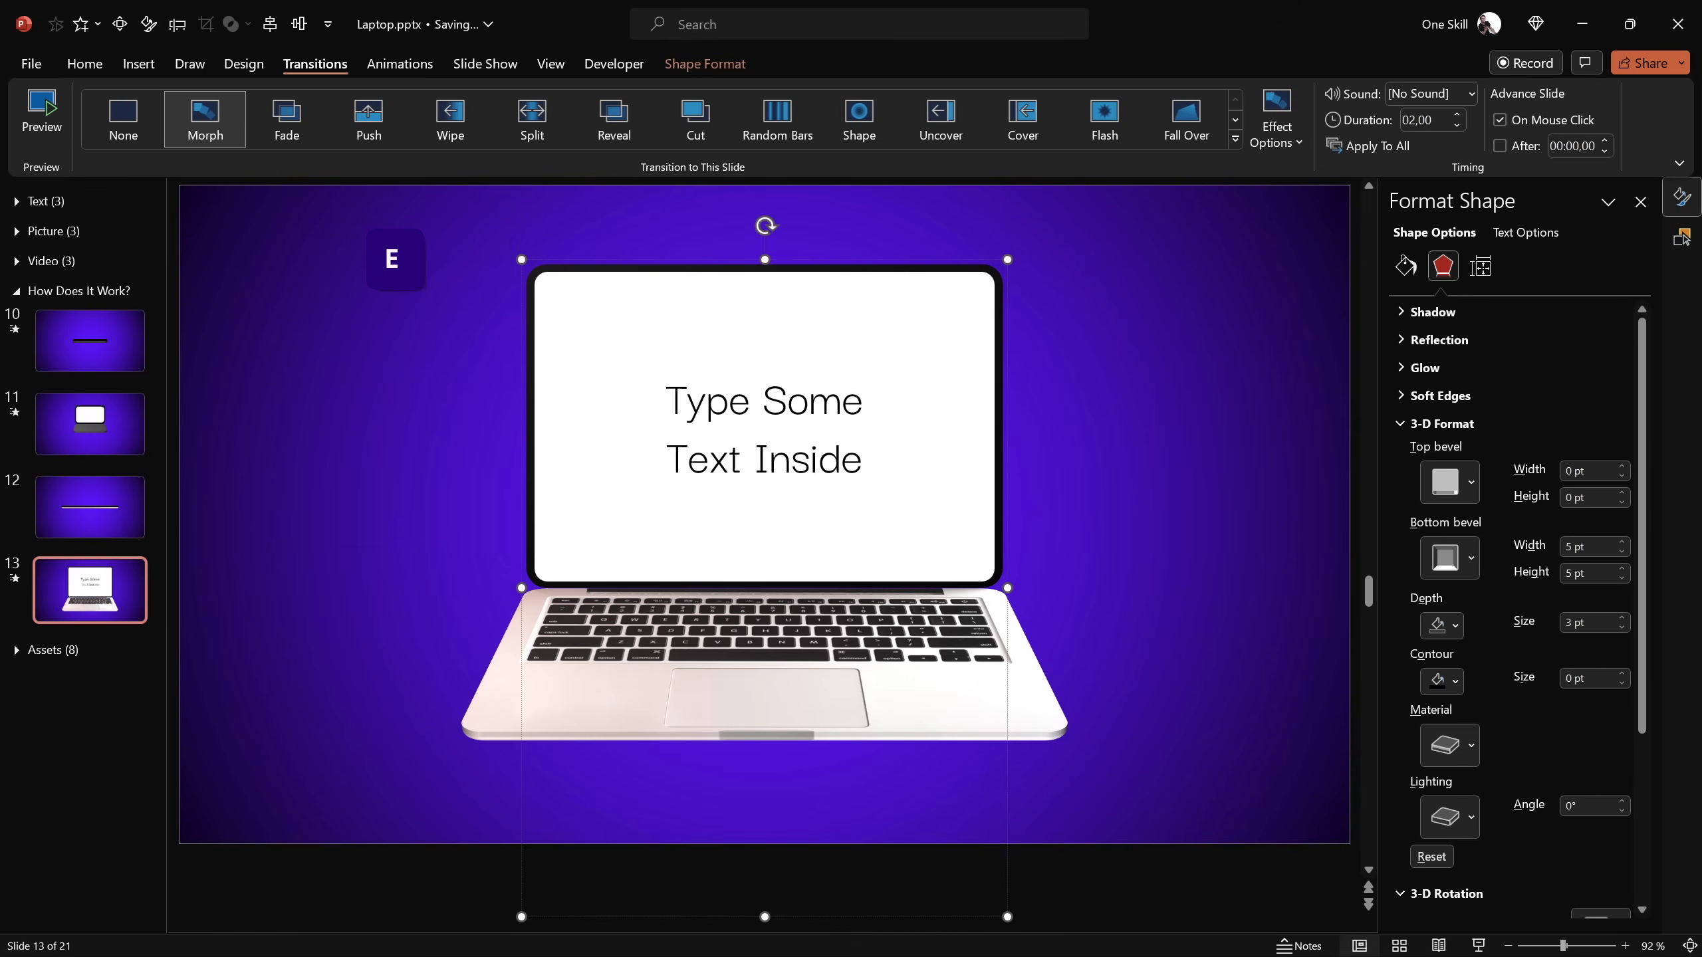
{"action": "left_click", "coordinate": [1082, 374]}
Copy all the text inside the laptop screen on slide 13
{"action": "left_click", "coordinate": [834, 346]}
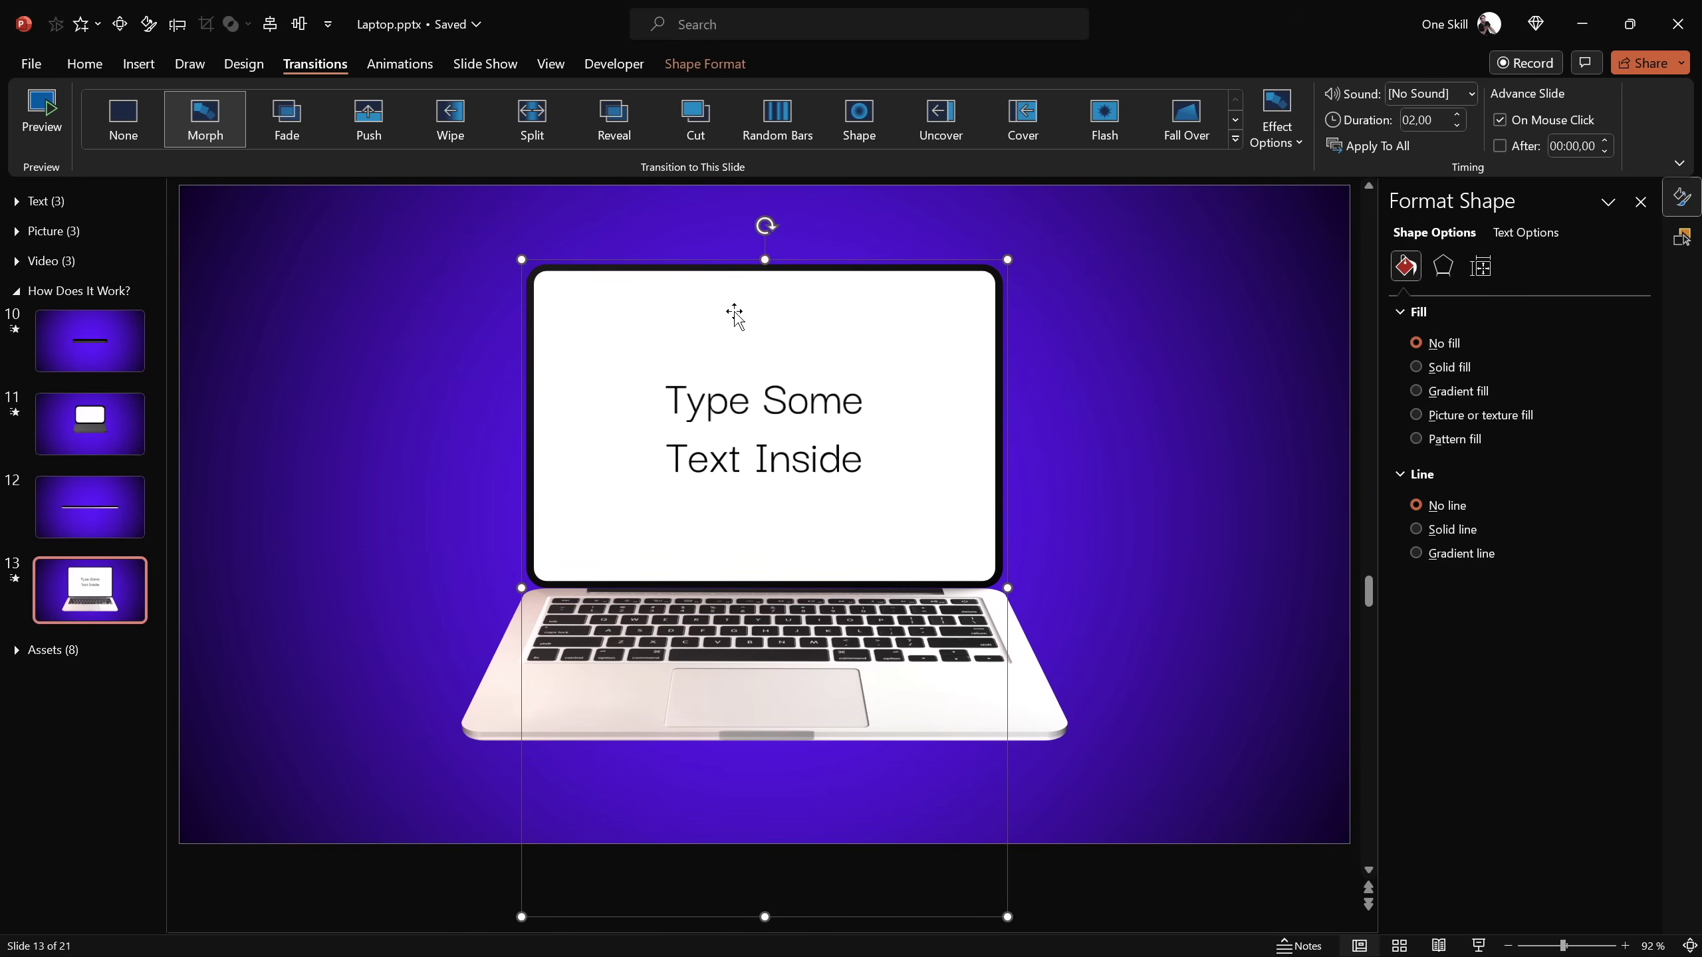
{"action": "left_click", "coordinate": [789, 468]}
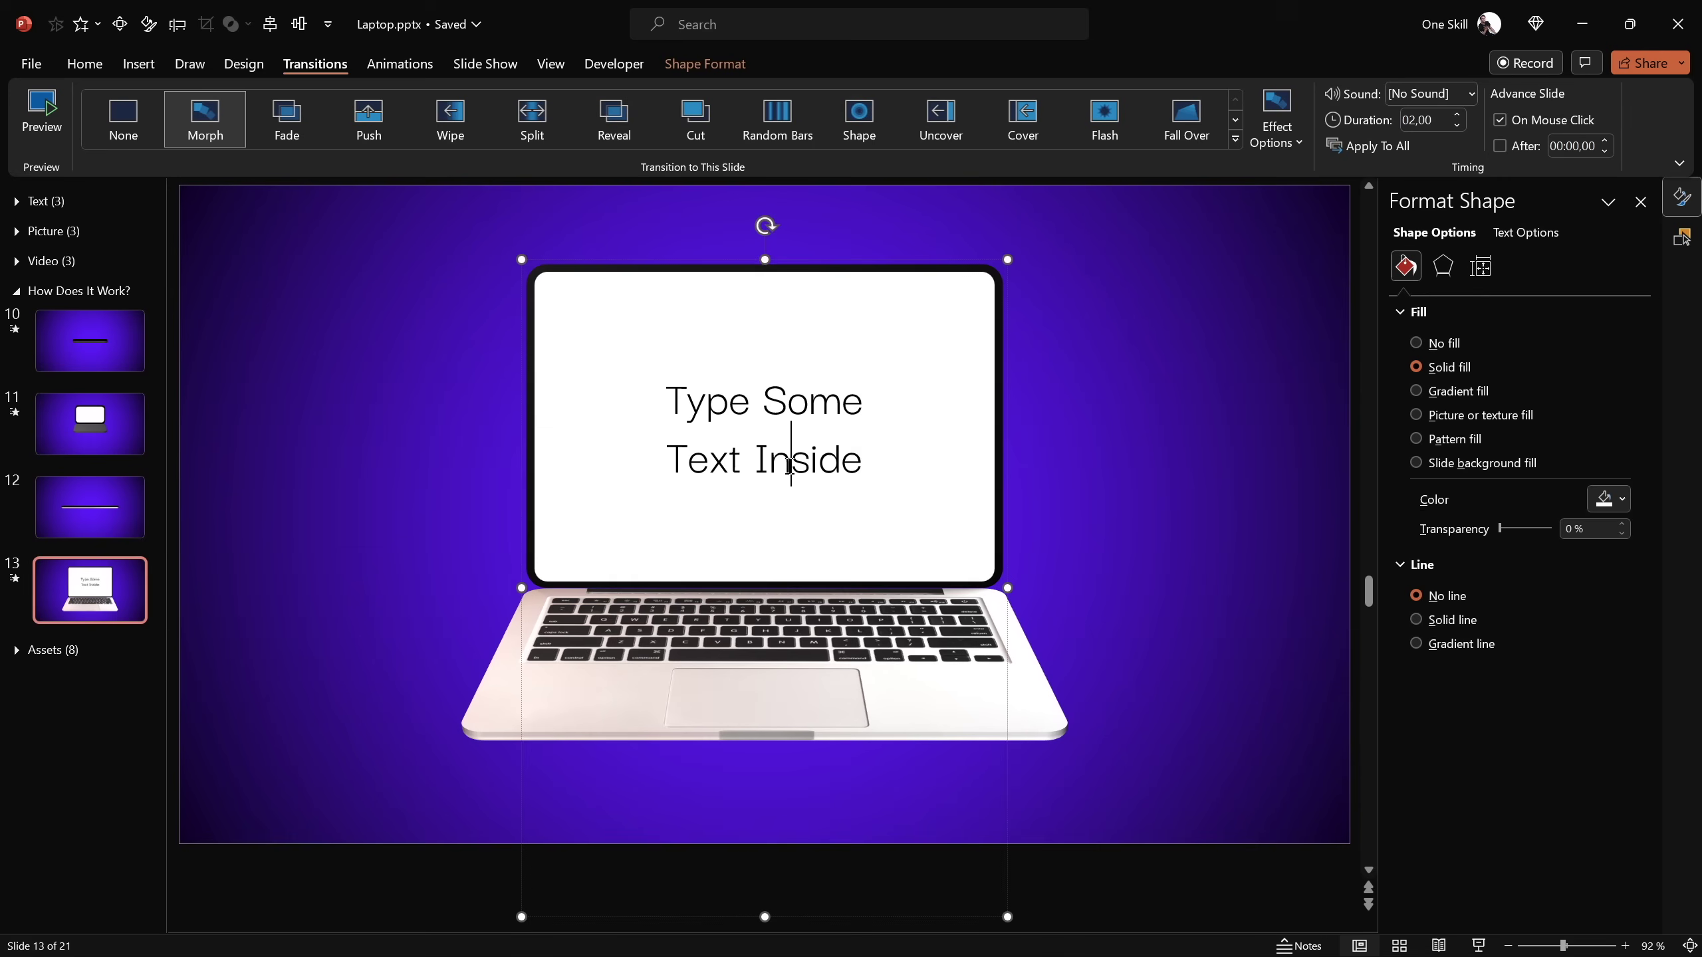
{"action": "key", "text": "ctrl+a"}
{"action": "key", "text": "ctrl+c"}
Set the X and Y rotations of the screen group on slide 12 to 0° so its display faces forward
{"action": "left_click", "coordinate": [90, 507]}
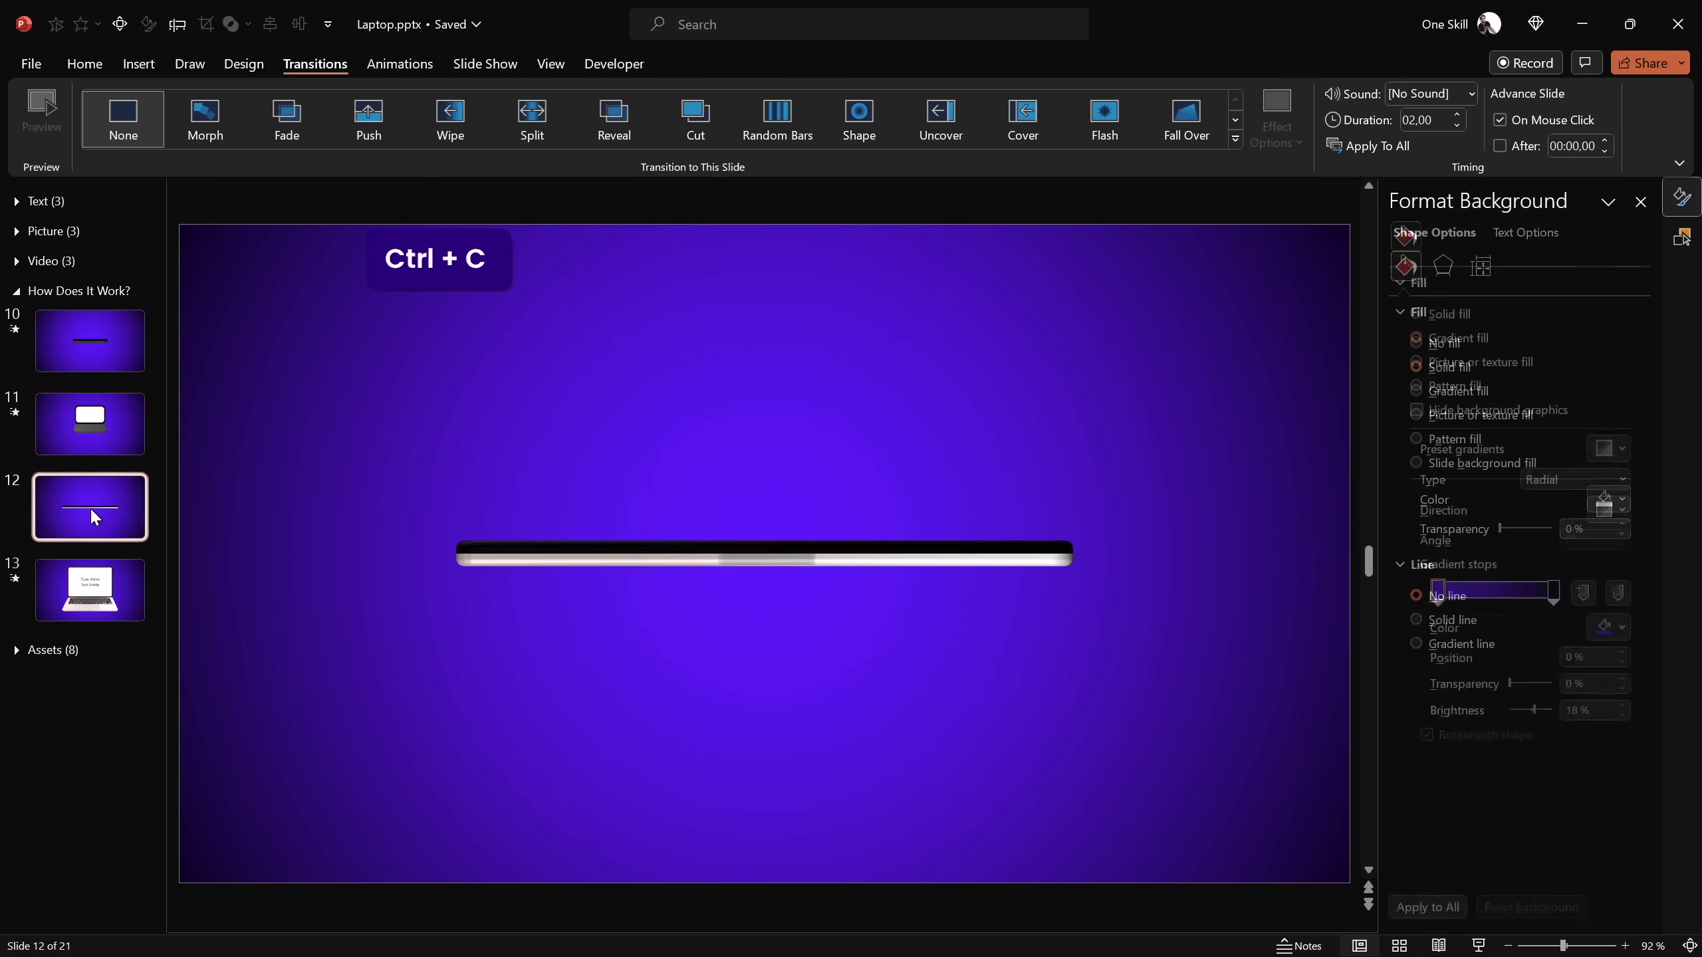
{"action": "left_click", "coordinate": [931, 550]}
{"action": "left_click", "coordinate": [1682, 236]}
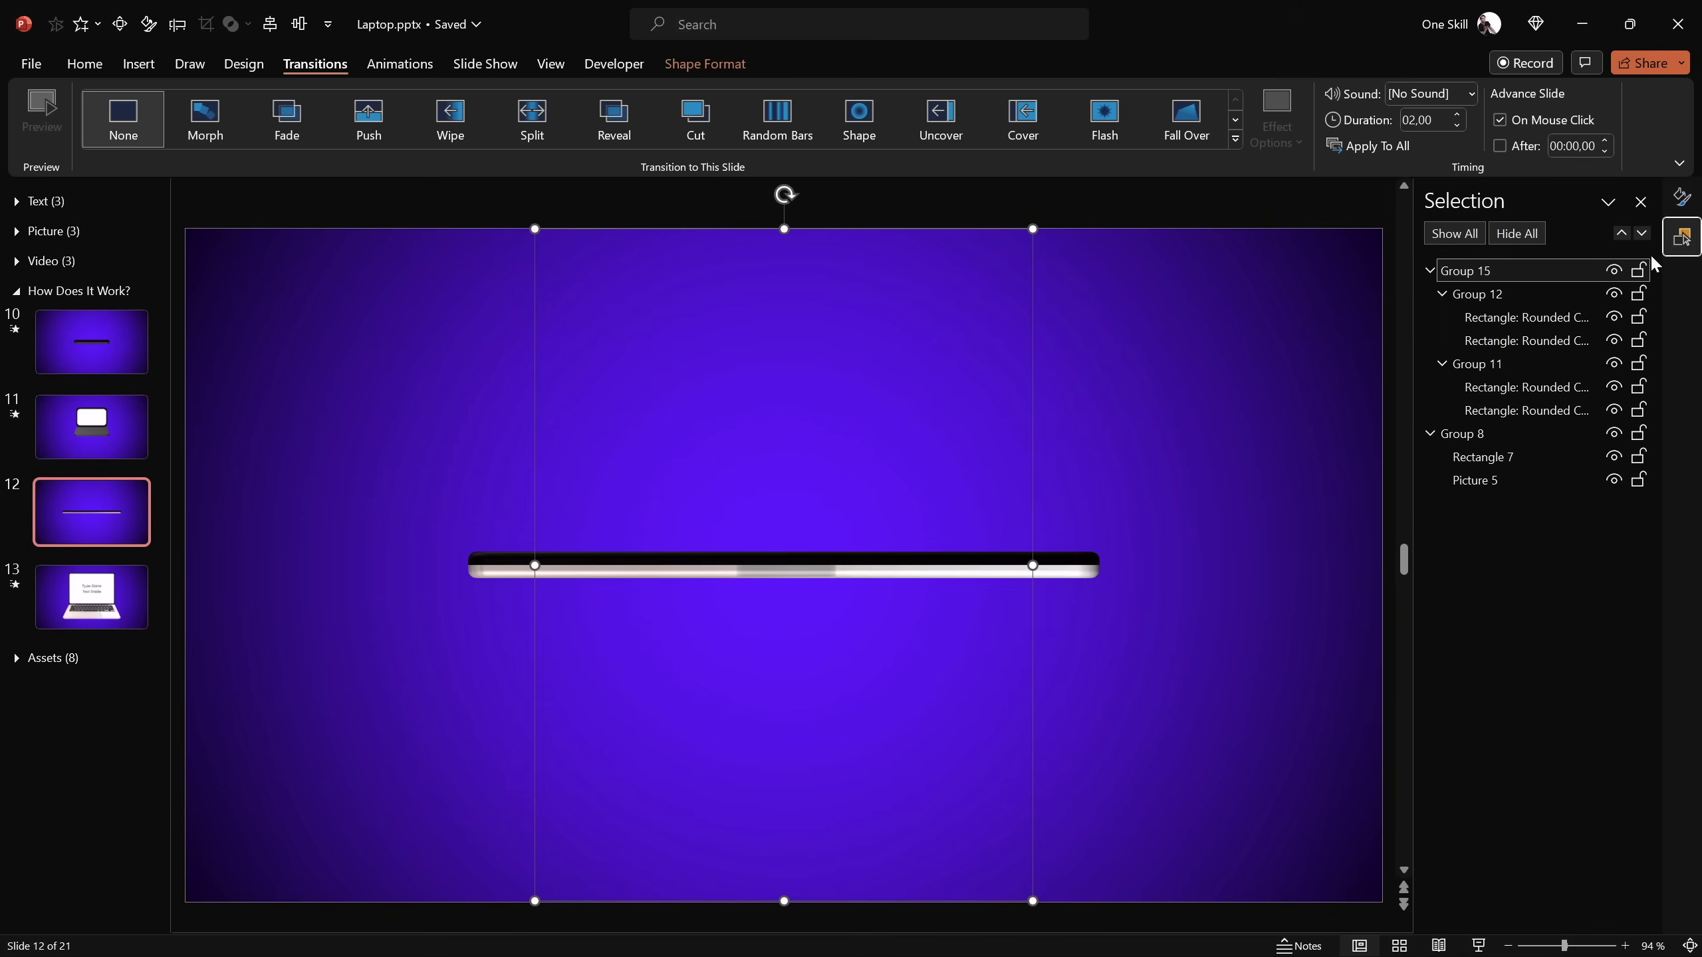
{"action": "left_click", "coordinate": [1681, 200]}
{"action": "left_click", "coordinate": [1442, 266]}
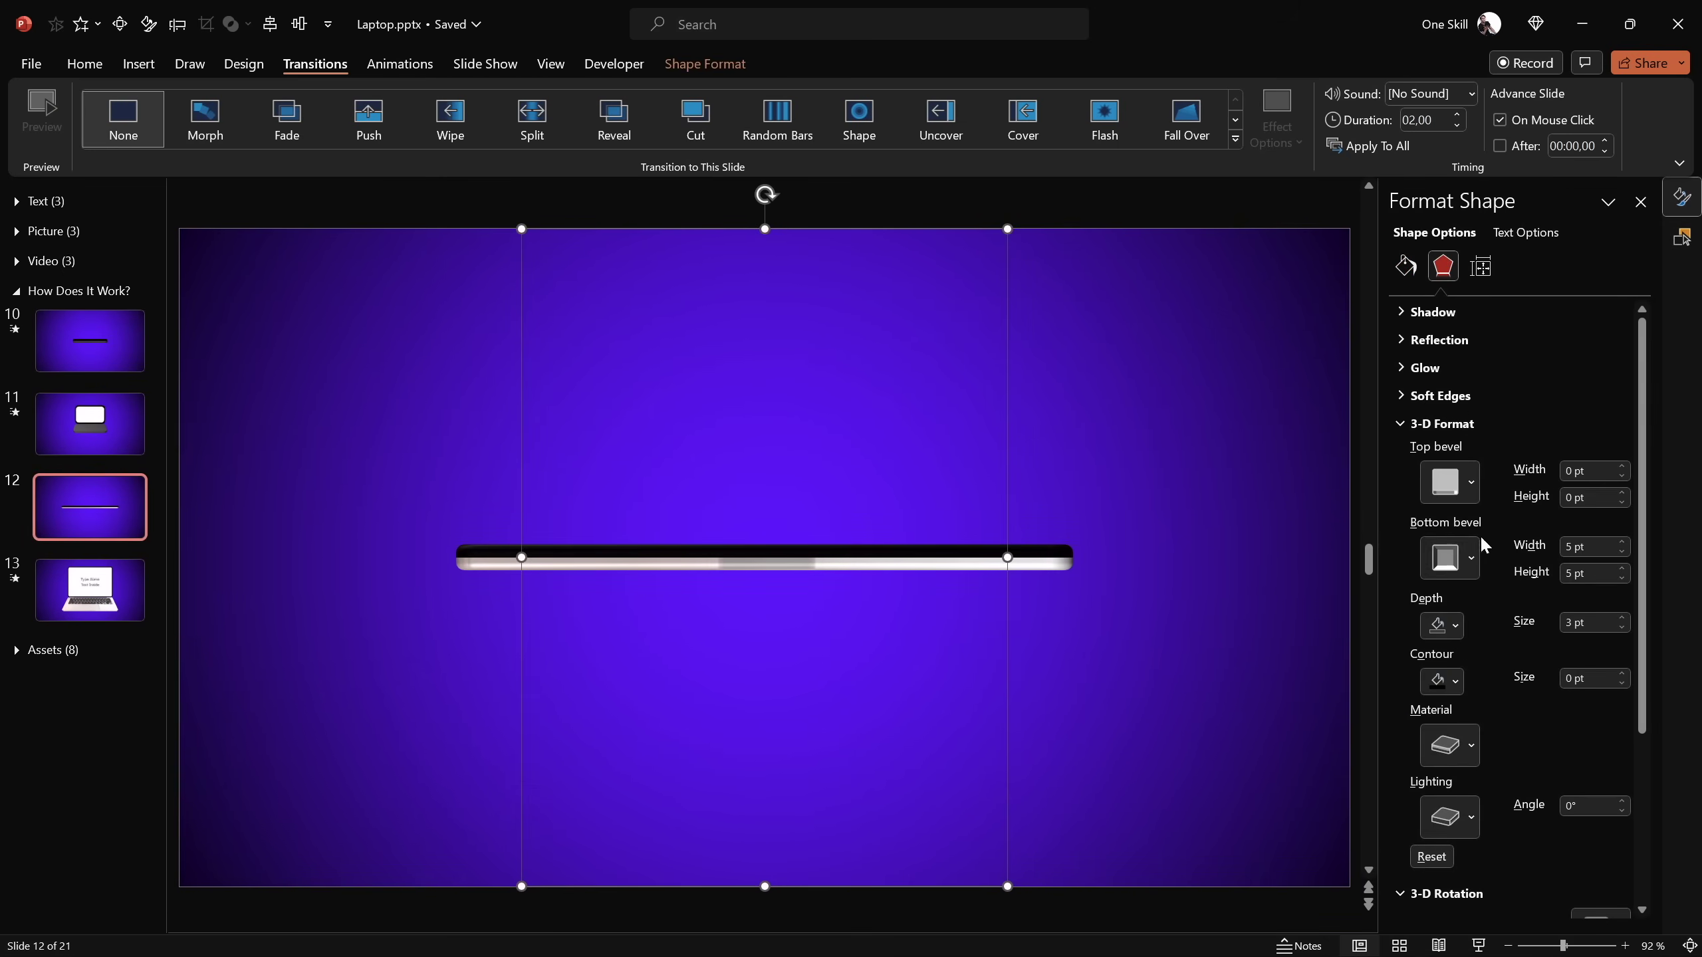
{"action": "scroll", "coordinate": [1514, 536], "scroll_direction": "down", "scroll_amount": 5}
{"action": "left_click", "coordinate": [1533, 722]}
{"action": "type", "text": "0"}
{"action": "key", "text": "Tab"}
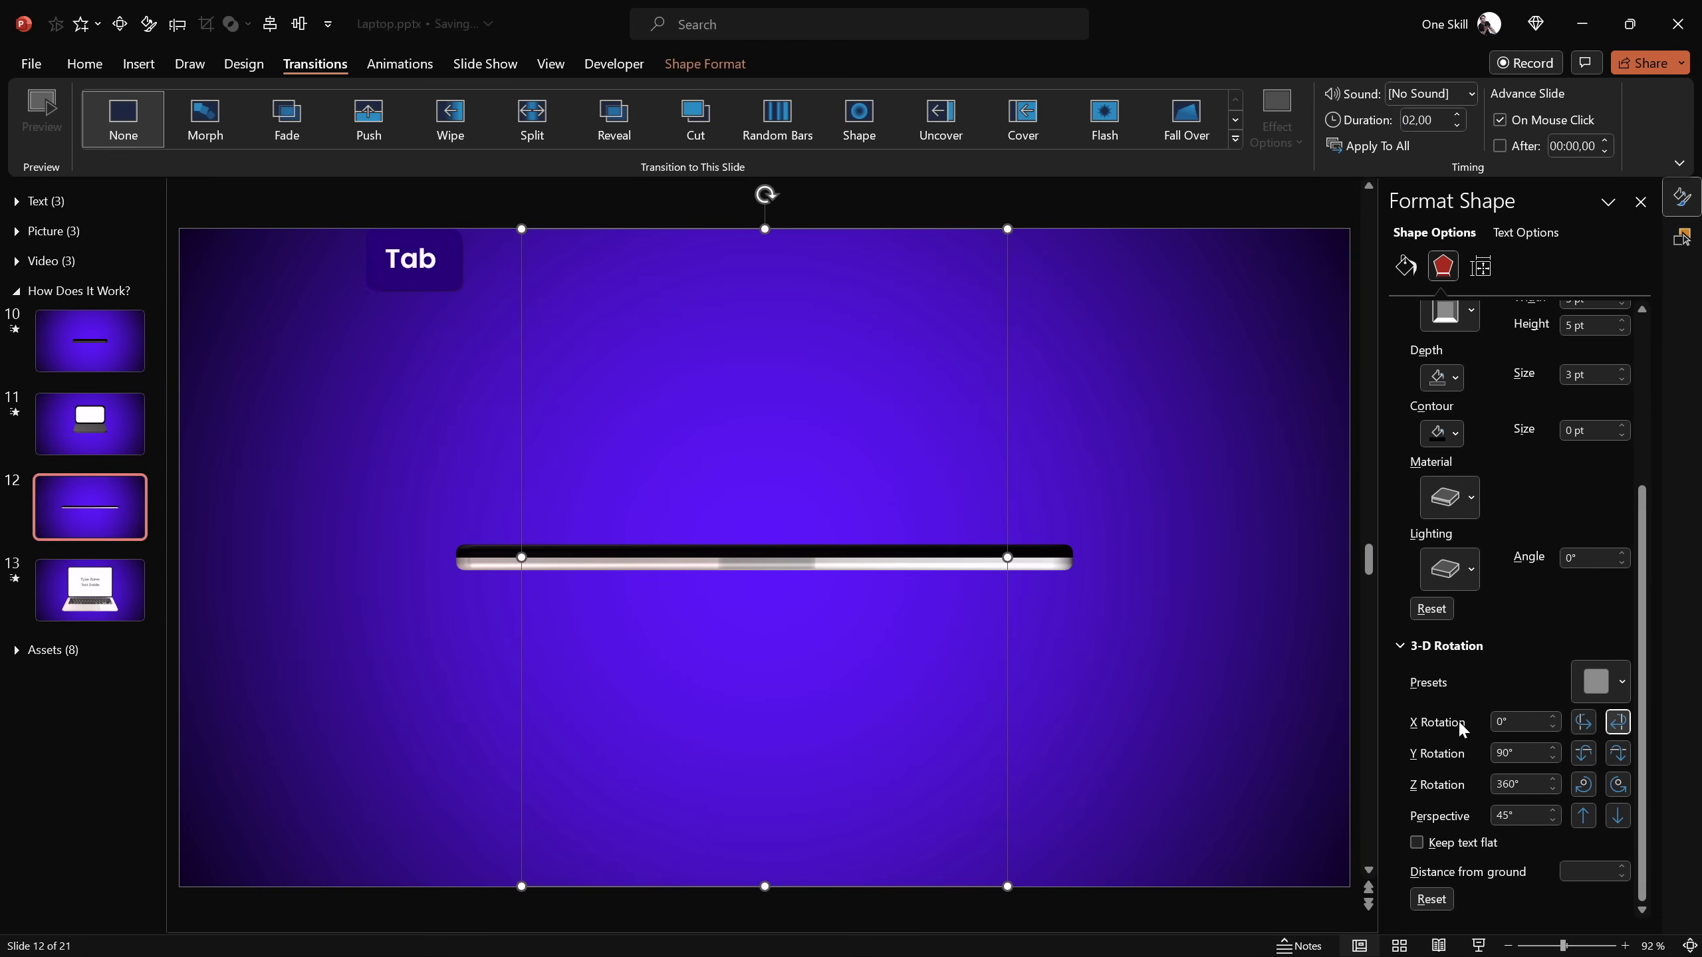
{"action": "type", "text": "0"}
Paste the copied text into the white laptop screen on slide 12 and remove the extra blank line
{"action": "left_click", "coordinate": [805, 402]}
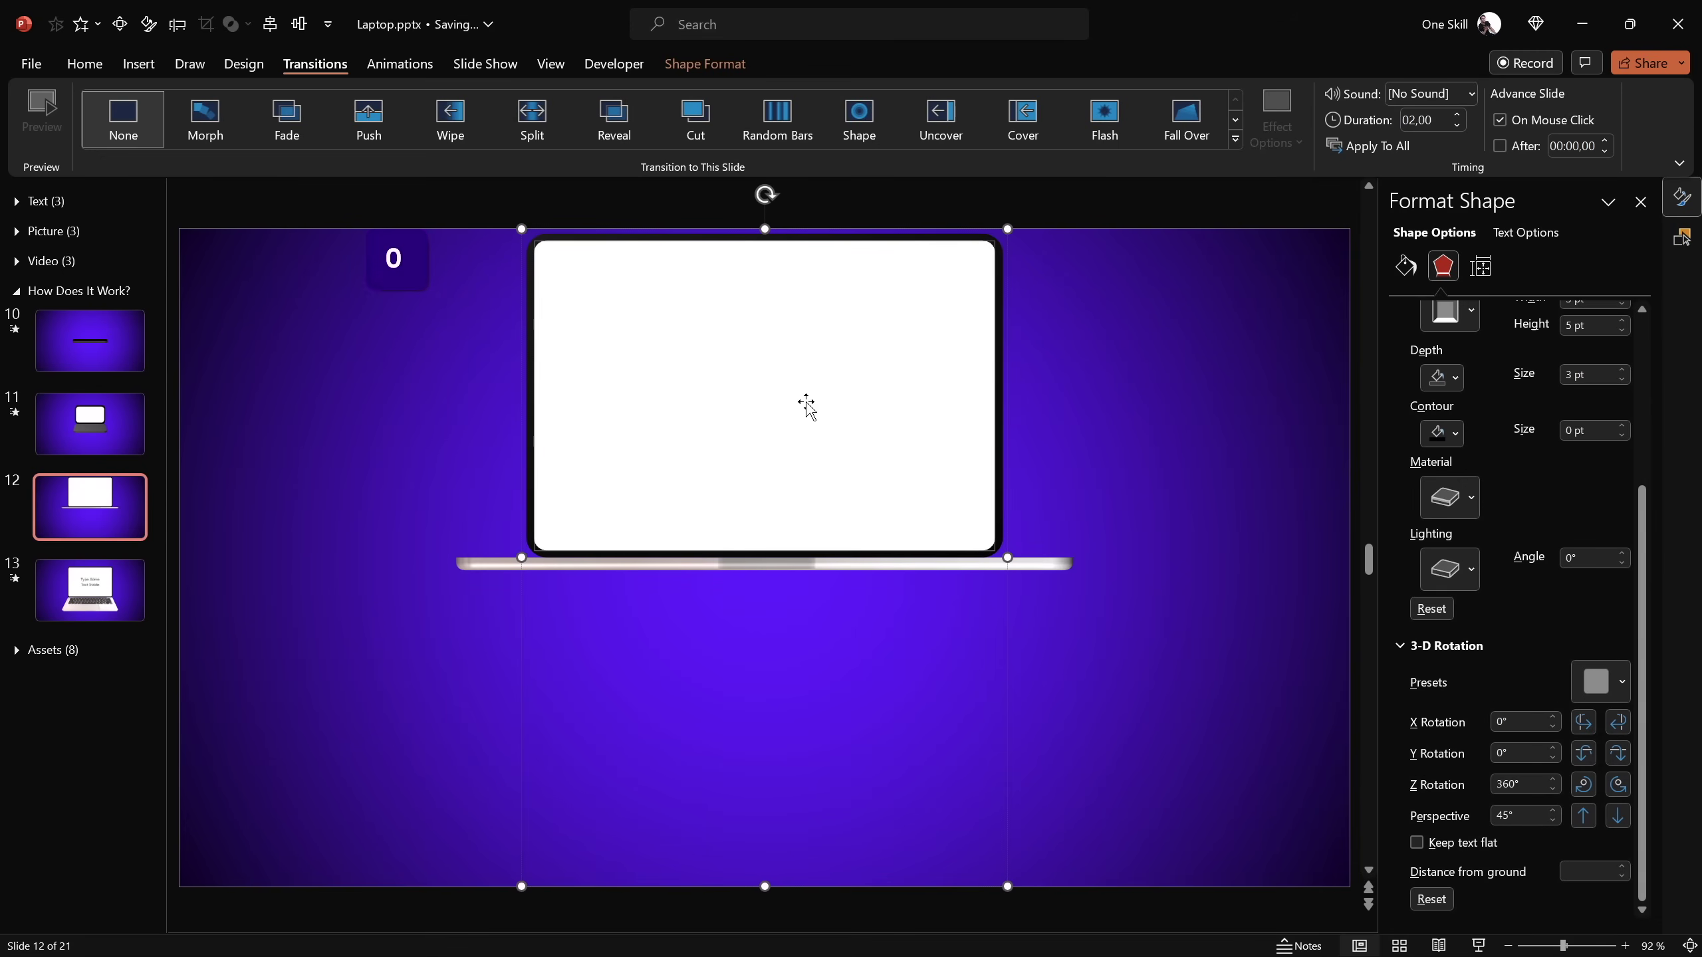
{"action": "left_click", "coordinate": [772, 394]}
{"action": "key", "text": "ctrl+v"}
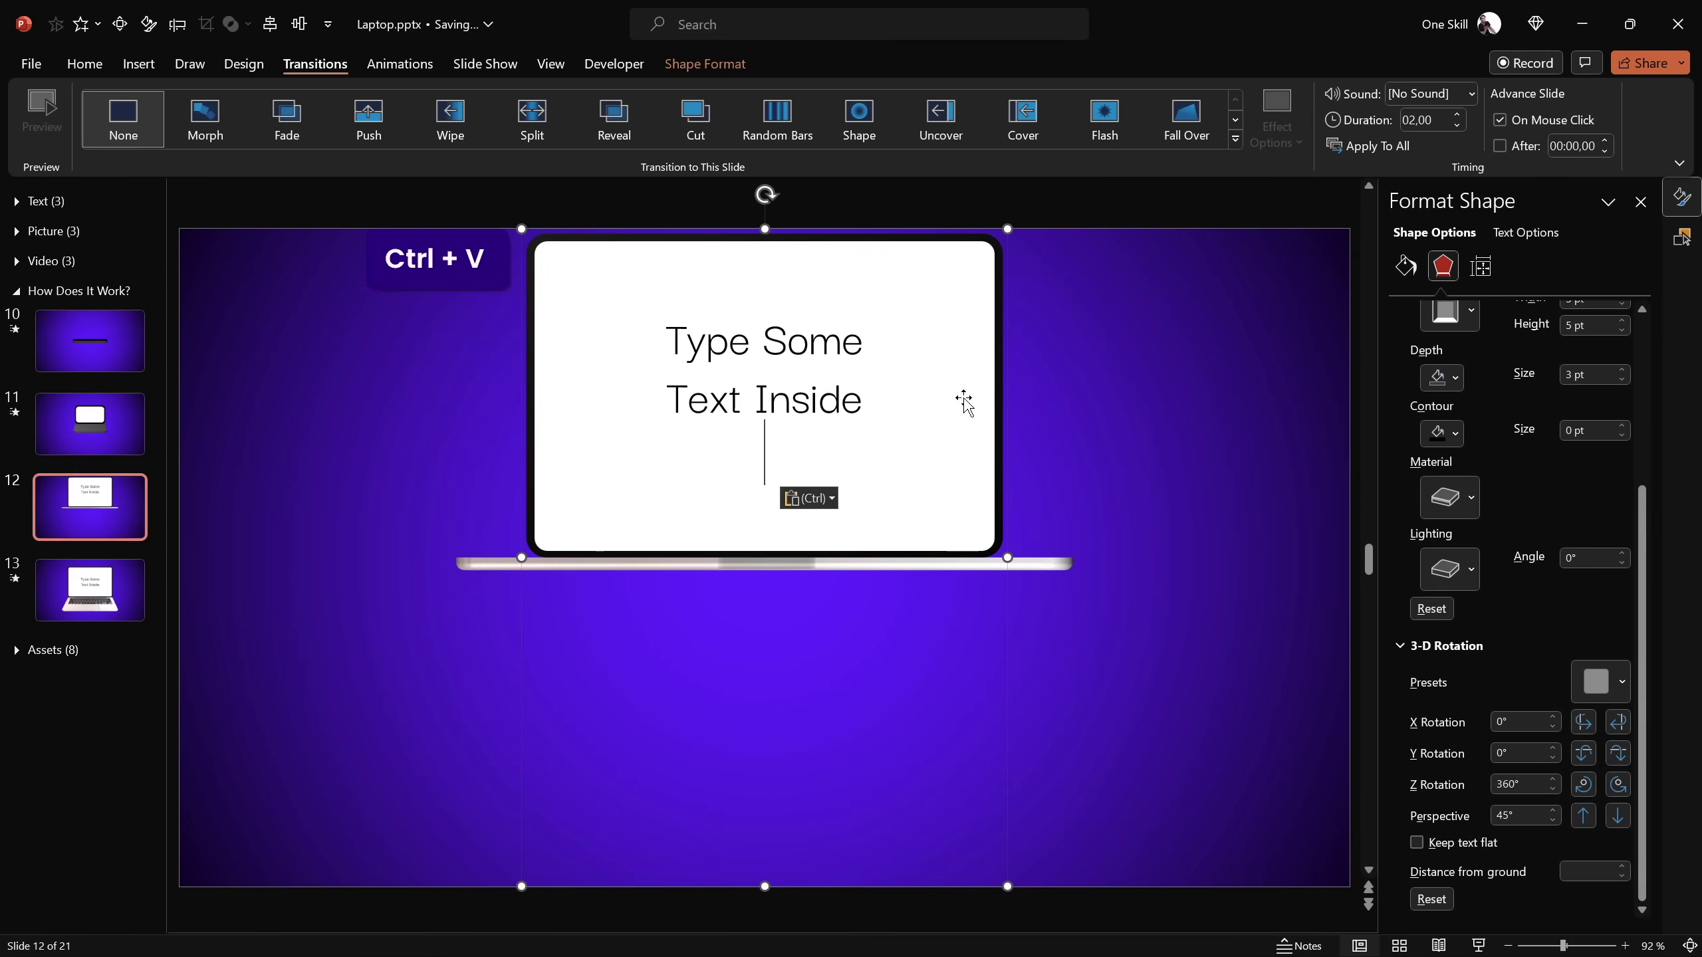
{"action": "key", "text": "BackSpace"}
{"action": "left_click", "coordinate": [1139, 451]}
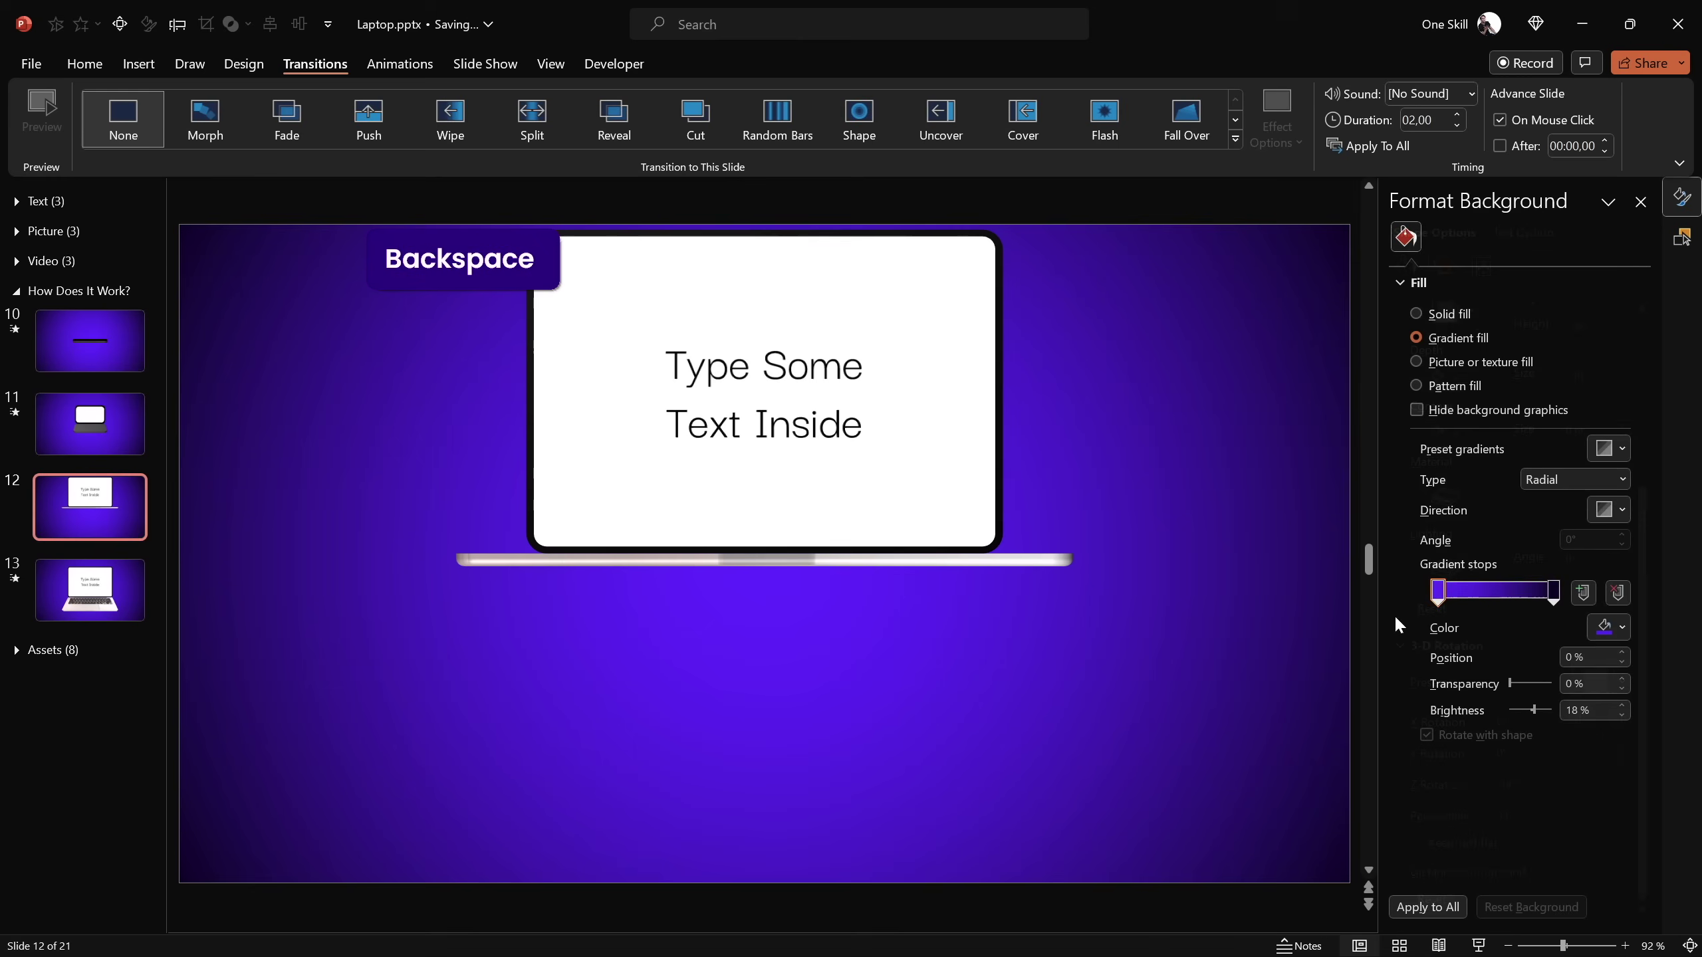
Set the Z rotation of the screen group on slide 12 to 0°
{"action": "left_click", "coordinate": [979, 252]}
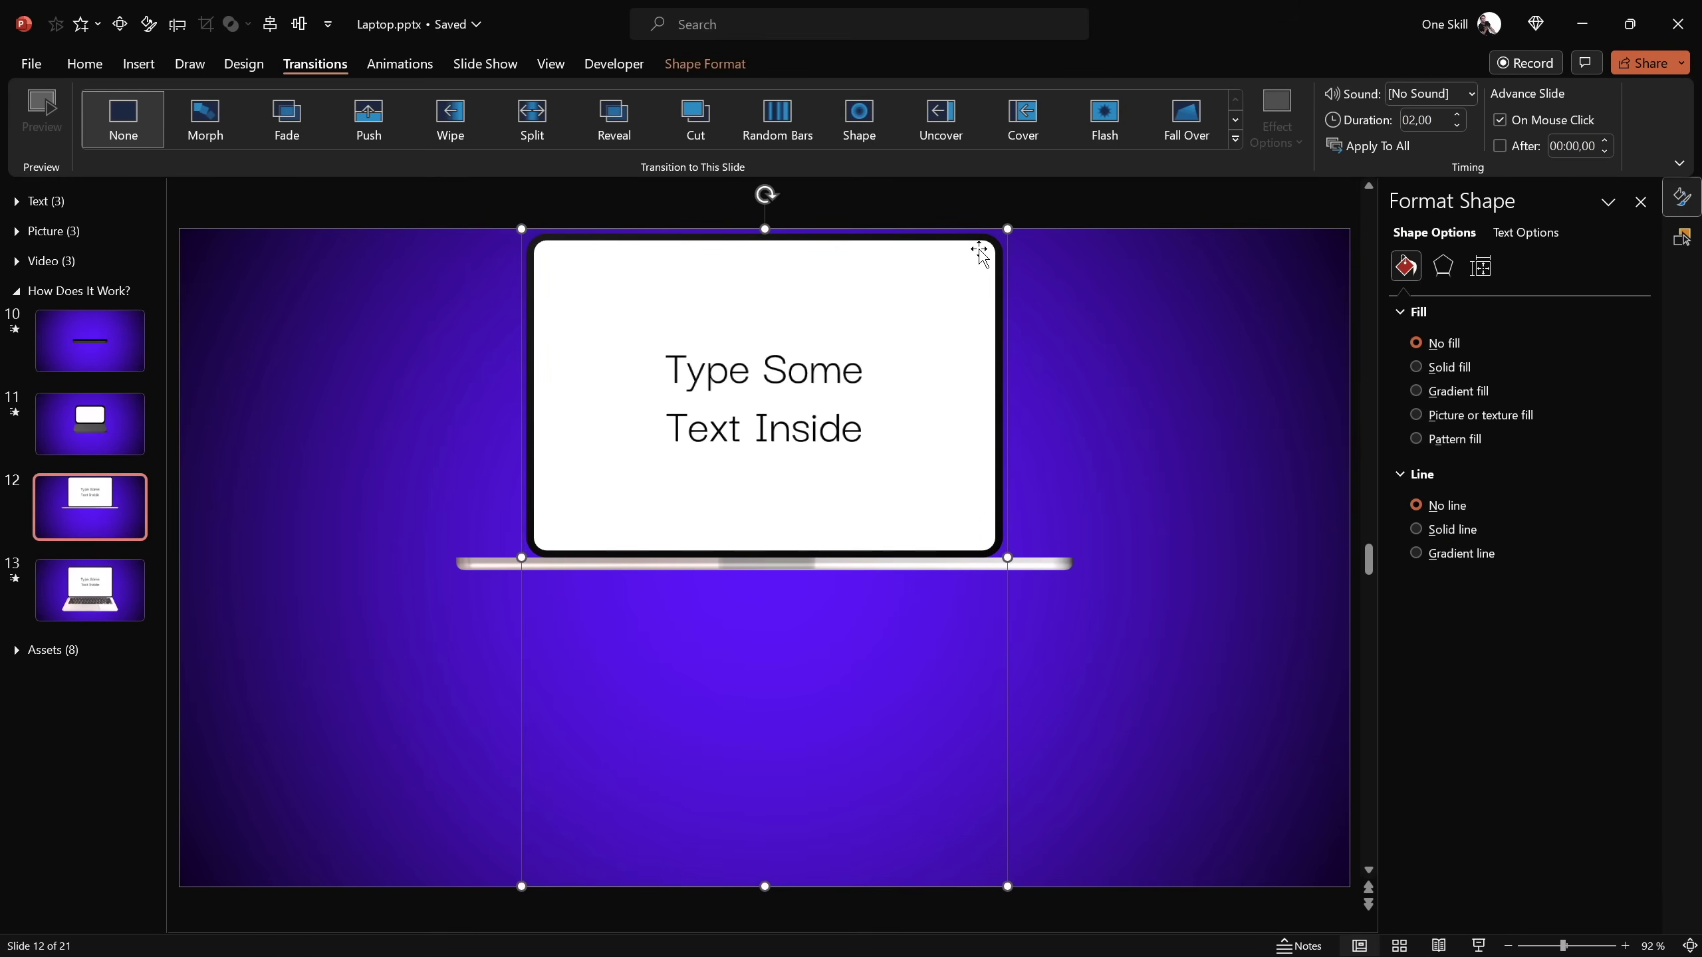
{"action": "left_click", "coordinate": [1443, 266]}
{"action": "scroll", "coordinate": [1520, 509], "scroll_direction": "down", "scroll_amount": 5}
{"action": "left_click", "coordinate": [1518, 786]}
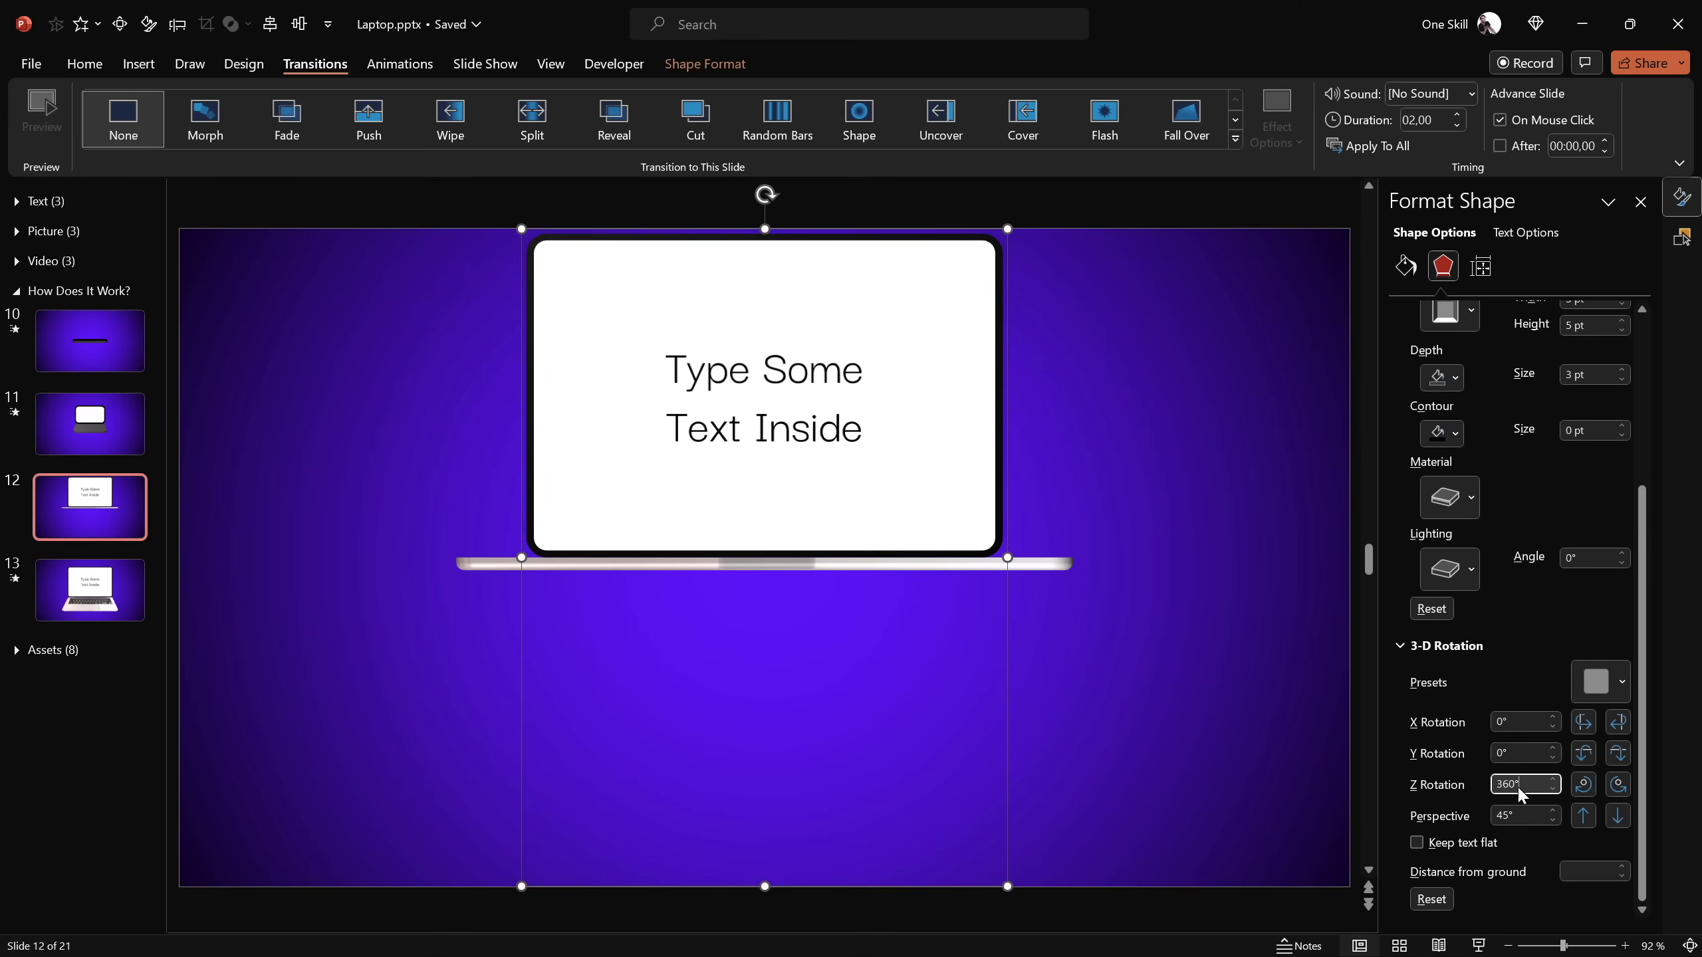
{"action": "left_click_drag", "start_coordinate": [1537, 784], "coordinate": [1420, 788]}
{"action": "type", "text": "90"}
{"action": "key", "text": "ctrl+z"}
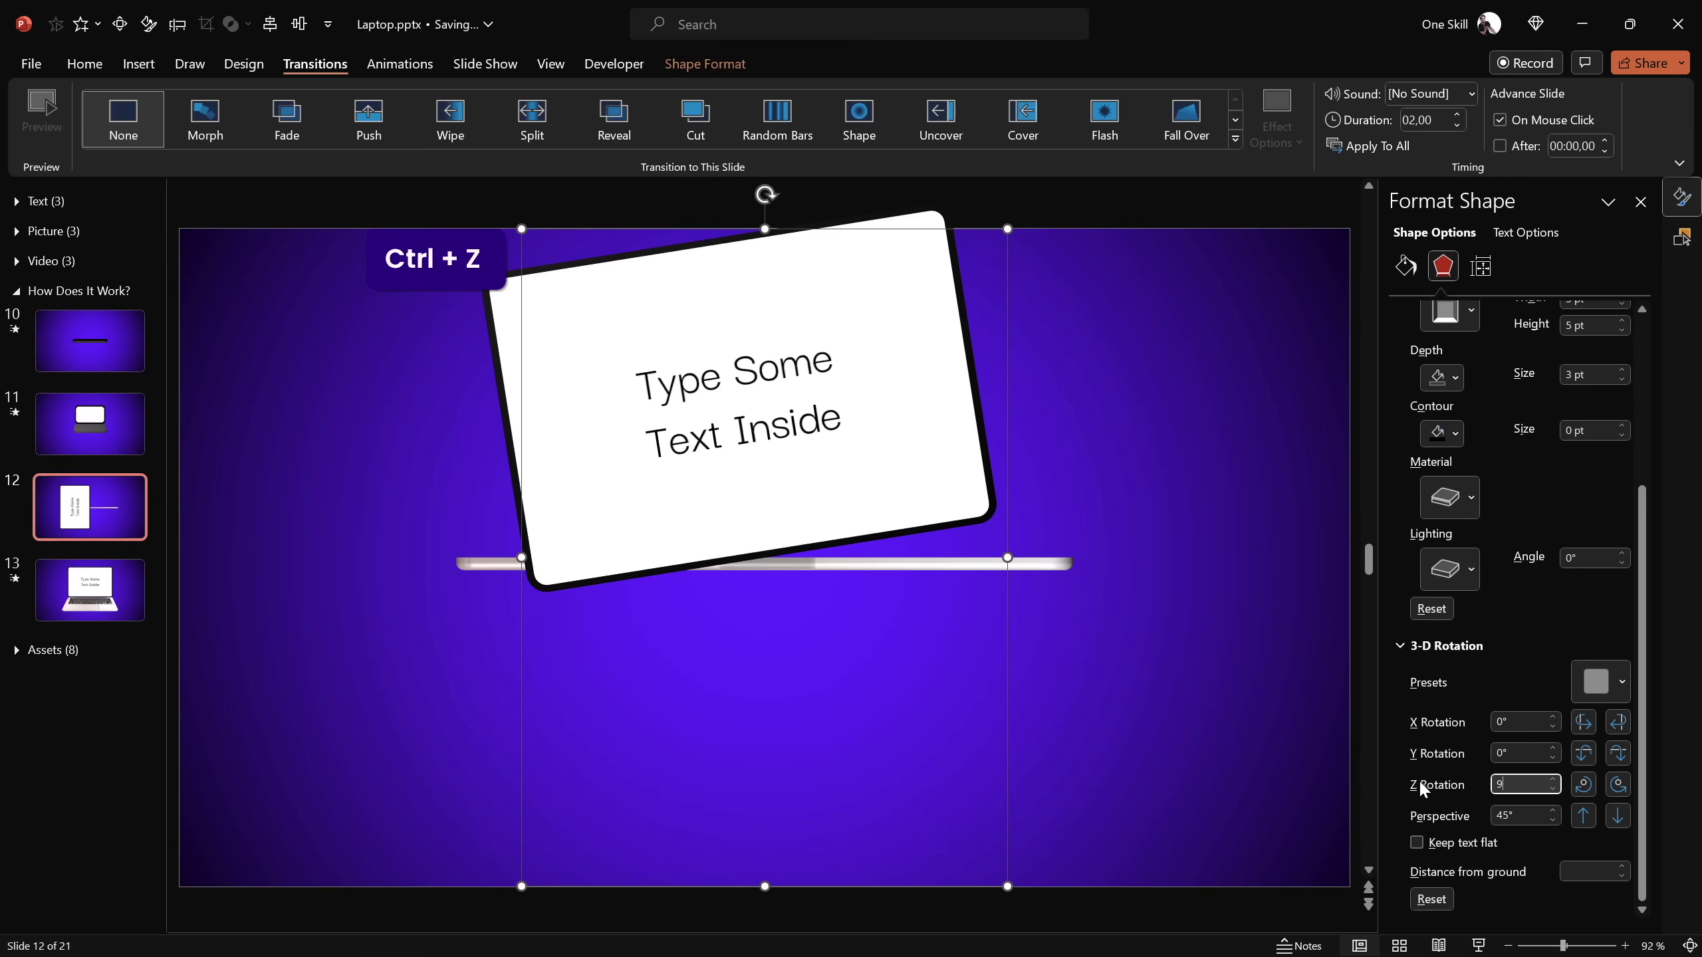
{"action": "key", "text": "BackSpace"}
{"action": "type", "text": "0"}
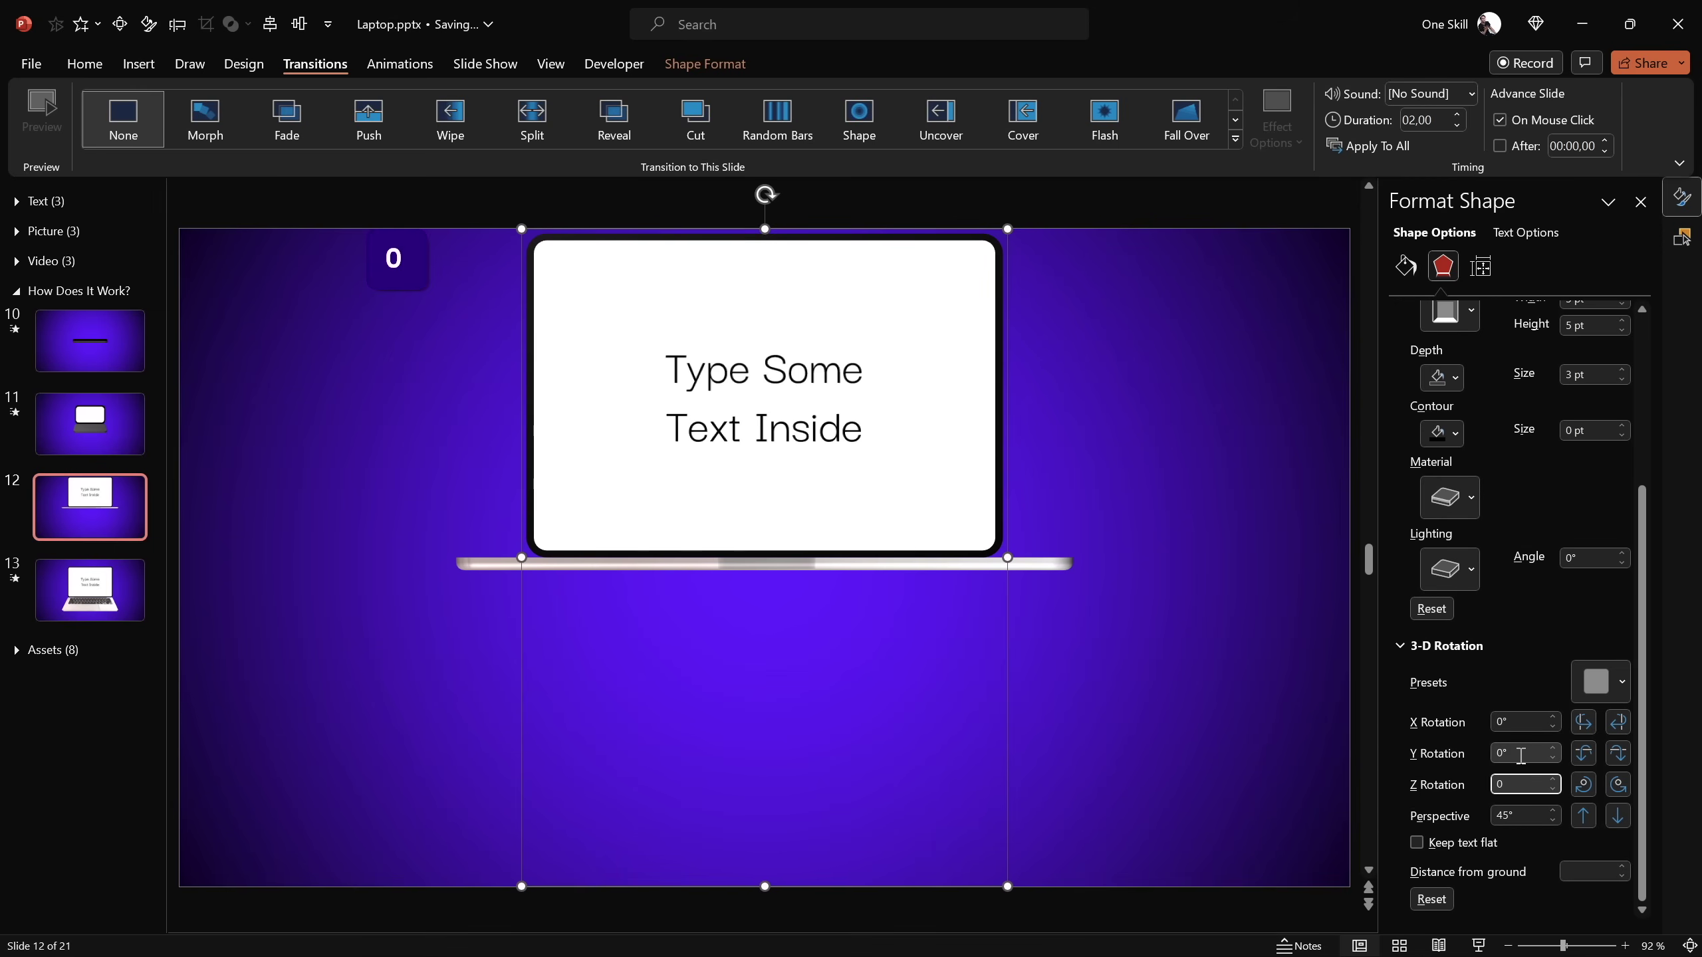
Close the laptop lid on slide 12 by setting the screen group's Y rotation to 90°
{"action": "left_click_drag", "start_coordinate": [1535, 753], "coordinate": [1430, 752]}
{"action": "type", "text": "90"}
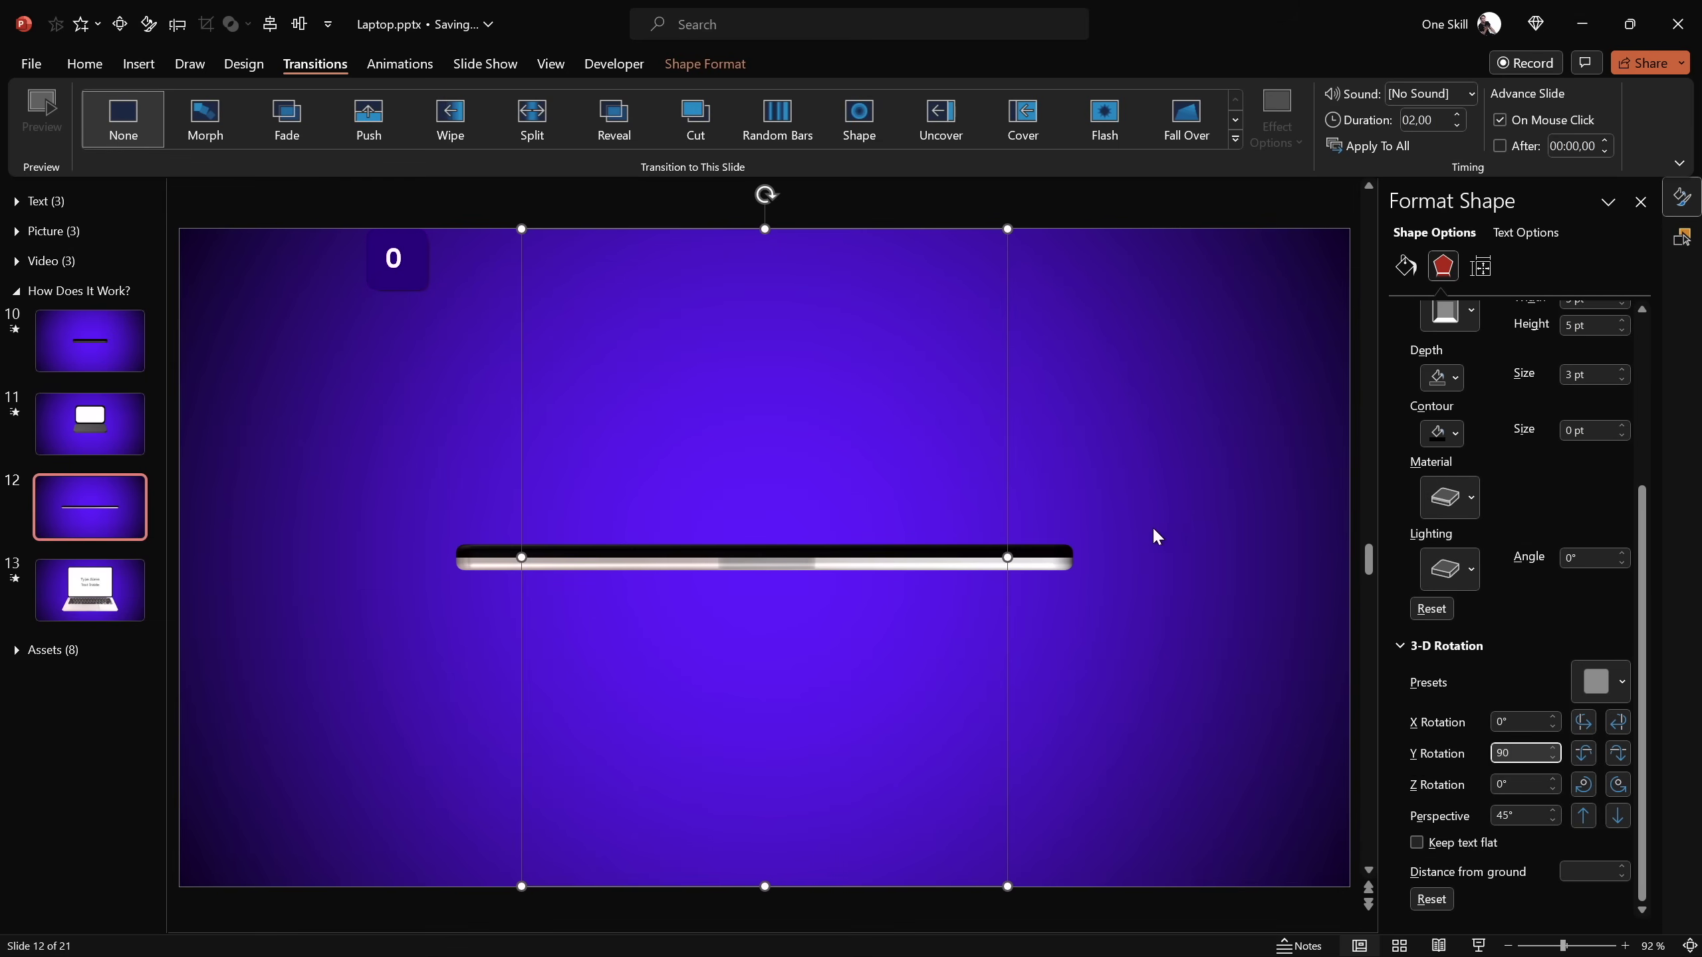
{"action": "left_click", "coordinate": [1145, 433]}
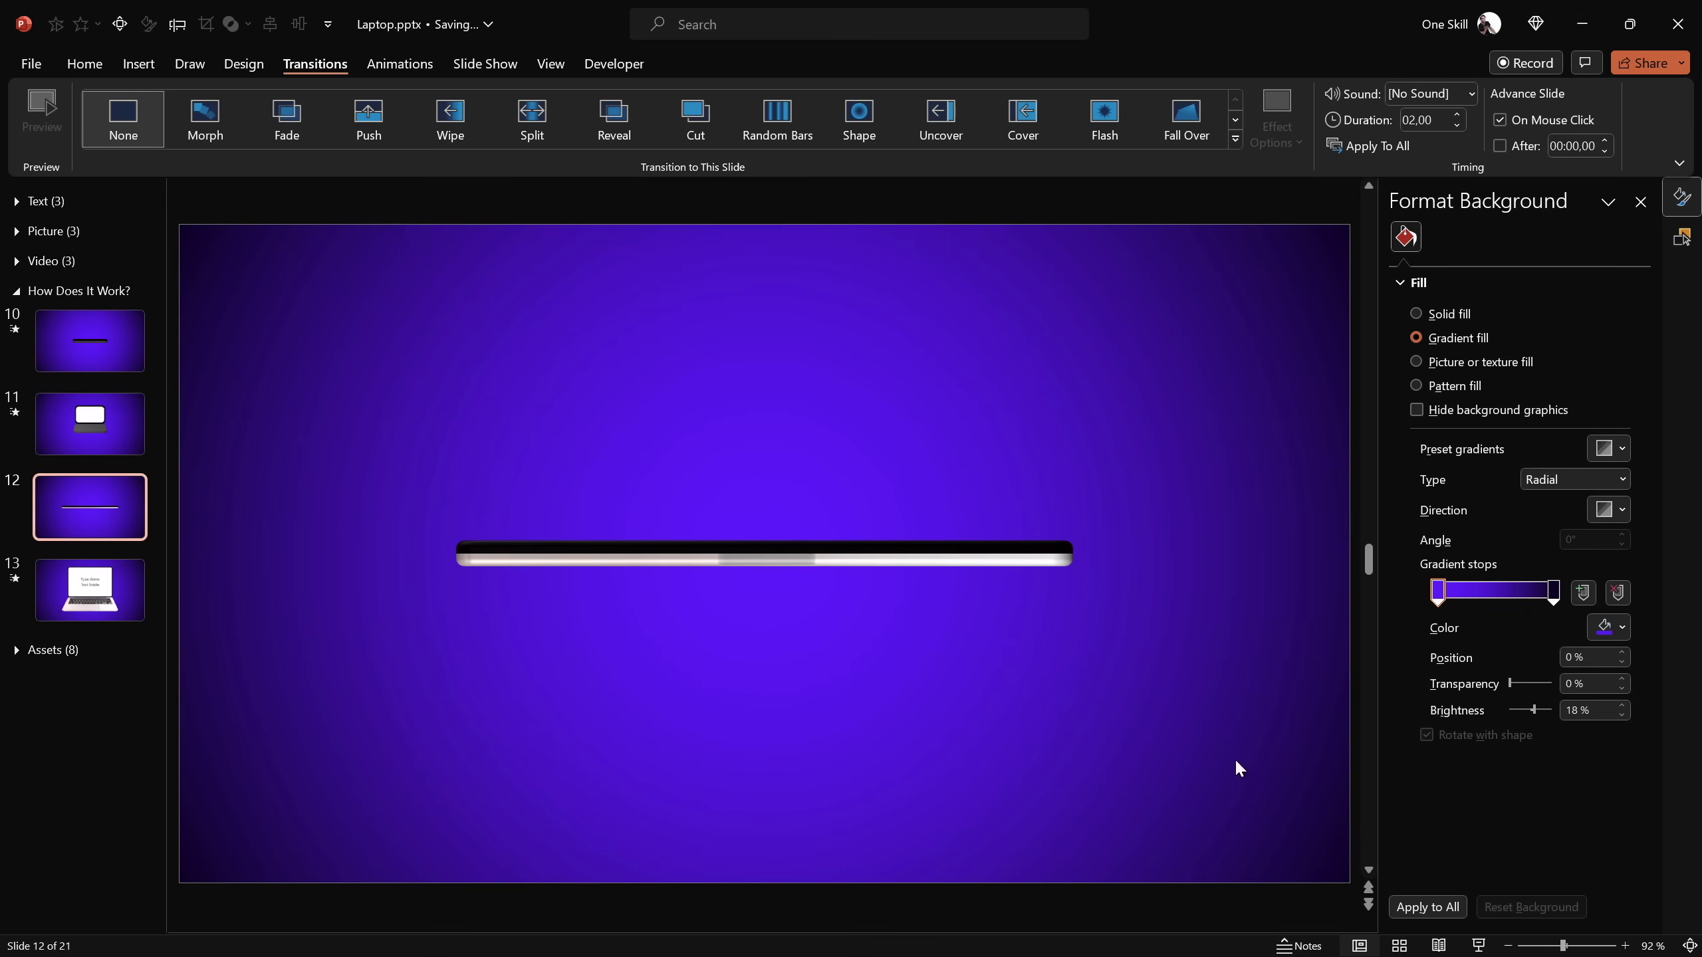
Play the slide show from slide 12, run the Morph opening forward, back and forward again, and exit
{"action": "left_click", "coordinate": [1478, 945]}
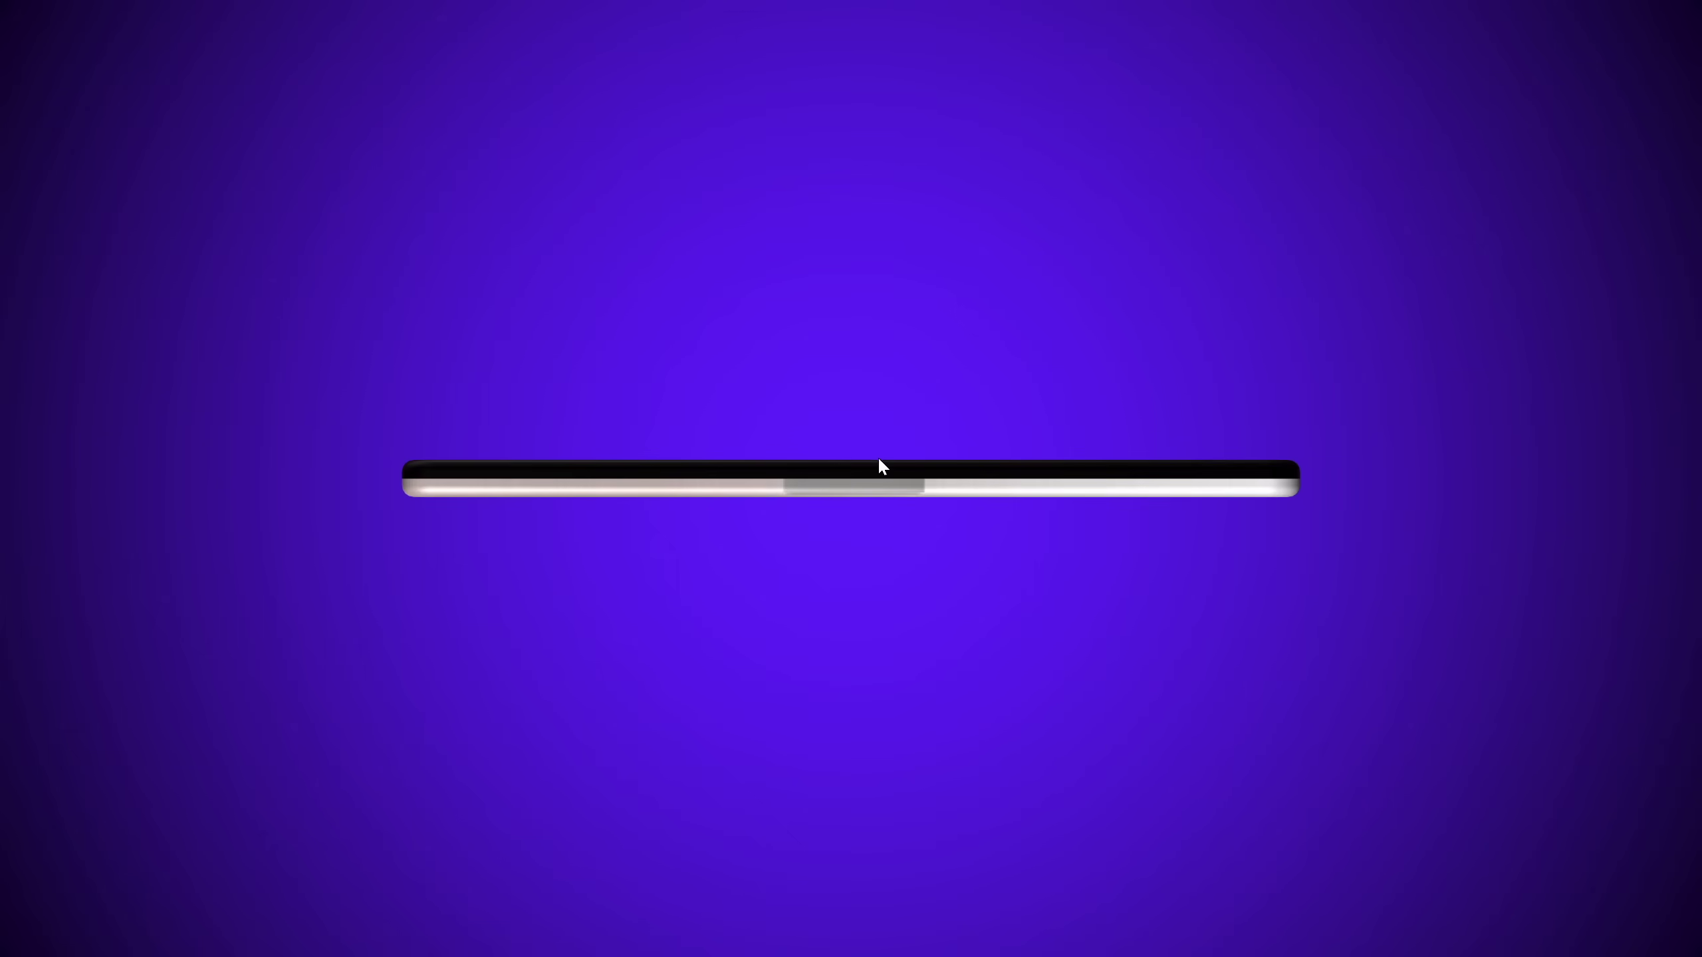
{"action": "key", "text": "Right"}
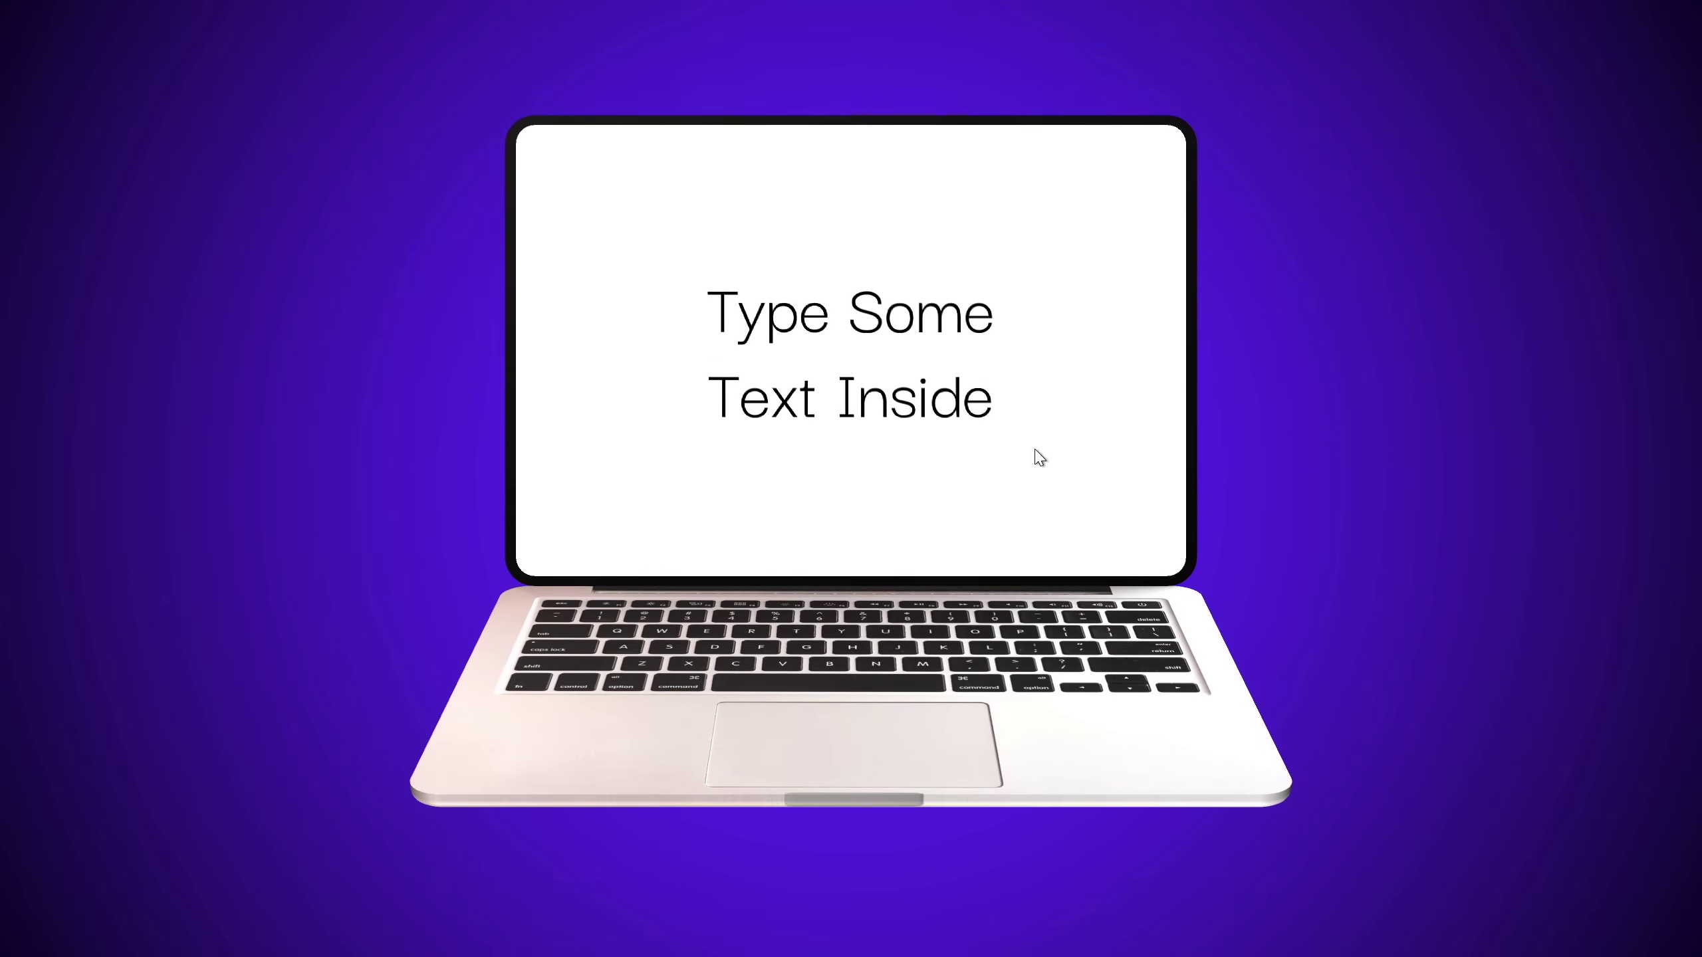
{"action": "key", "text": "Left"}
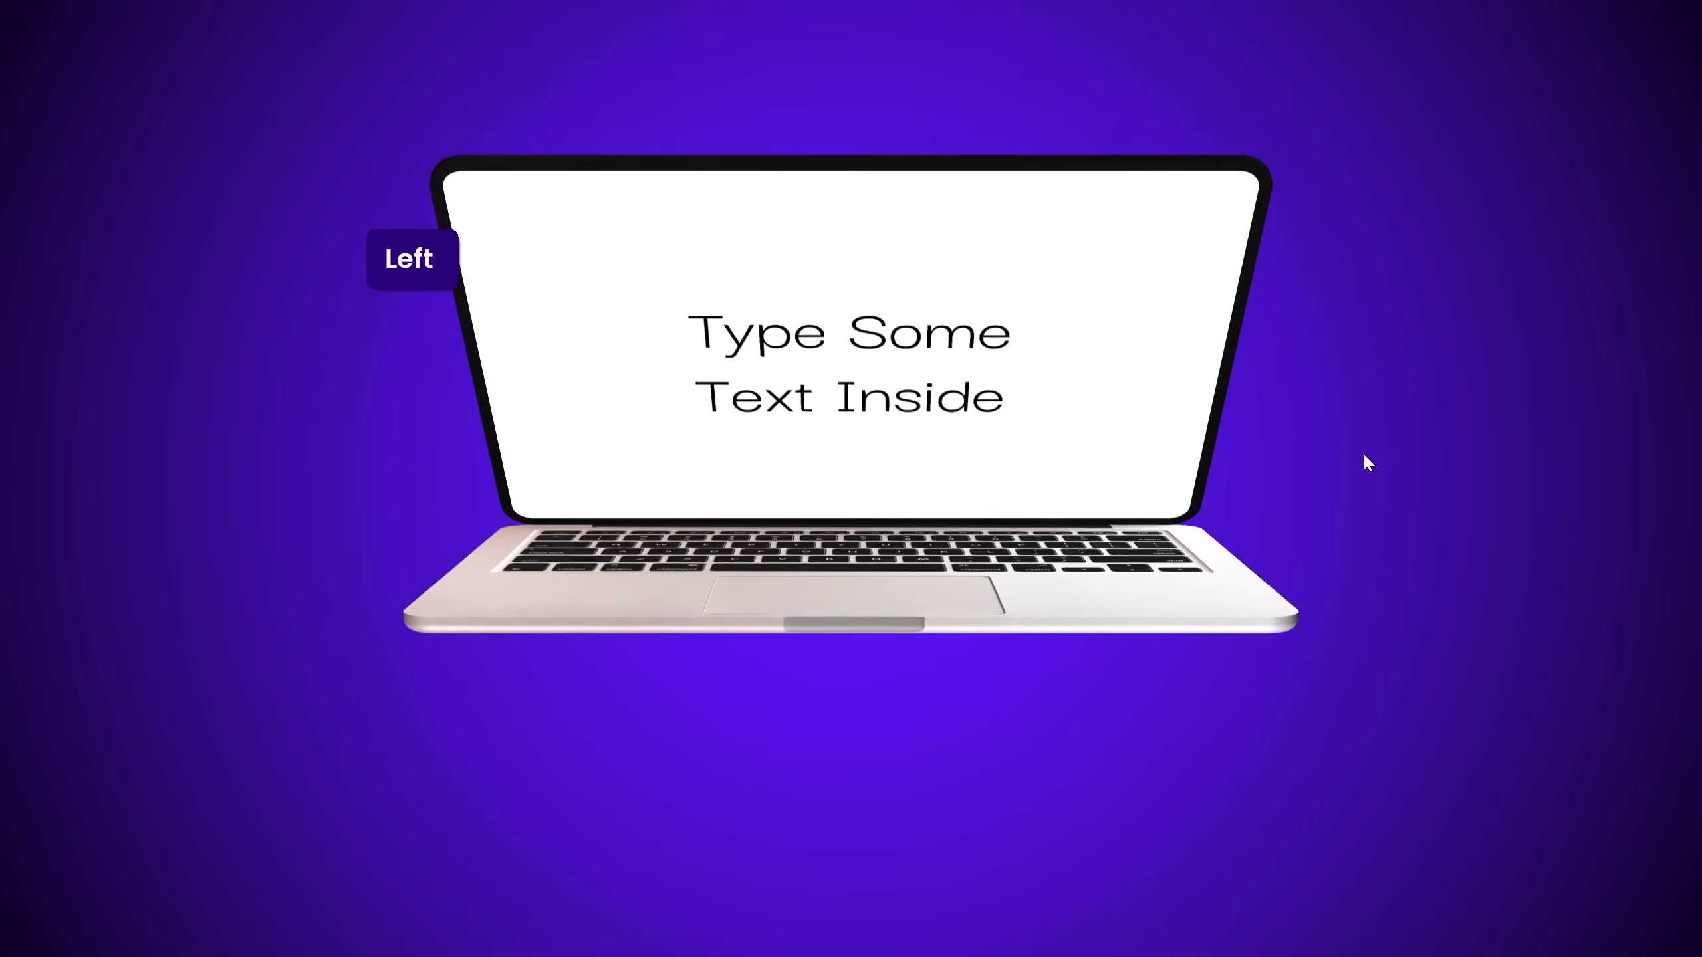
{"action": "key", "text": "Right"}
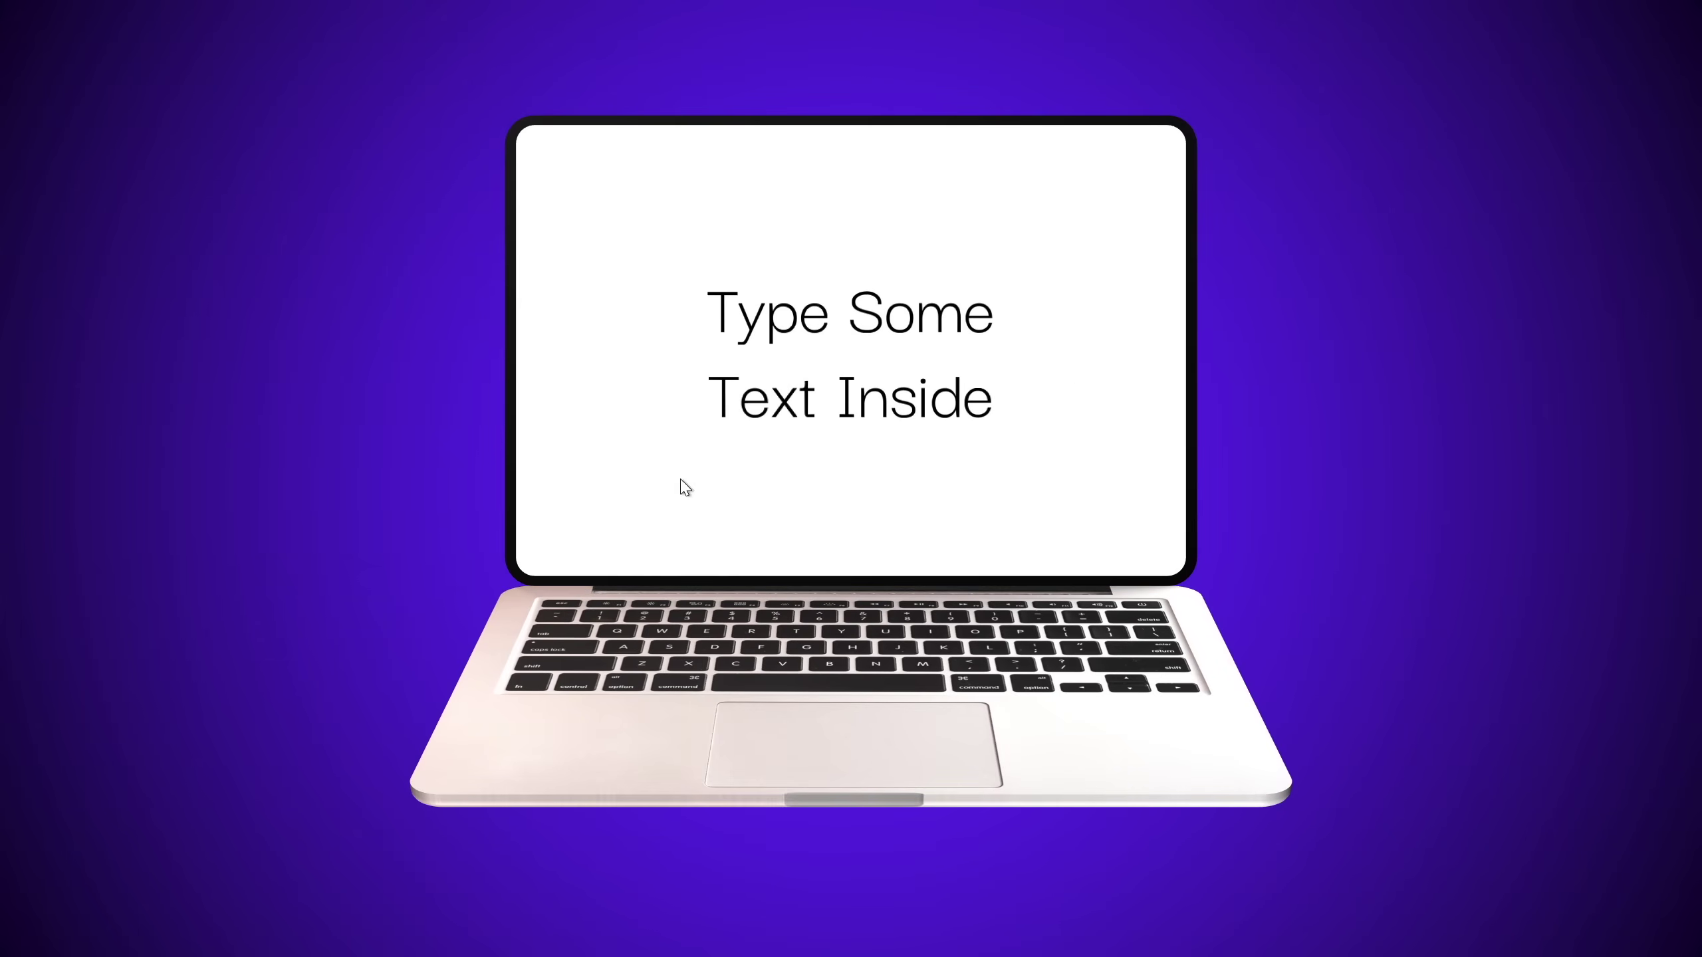
{"action": "key", "text": "Escape"}
Show the source link in the notes of slide 20 and copy its wooden podium picture with green leaves
{"action": "left_click", "coordinate": [15, 647]}
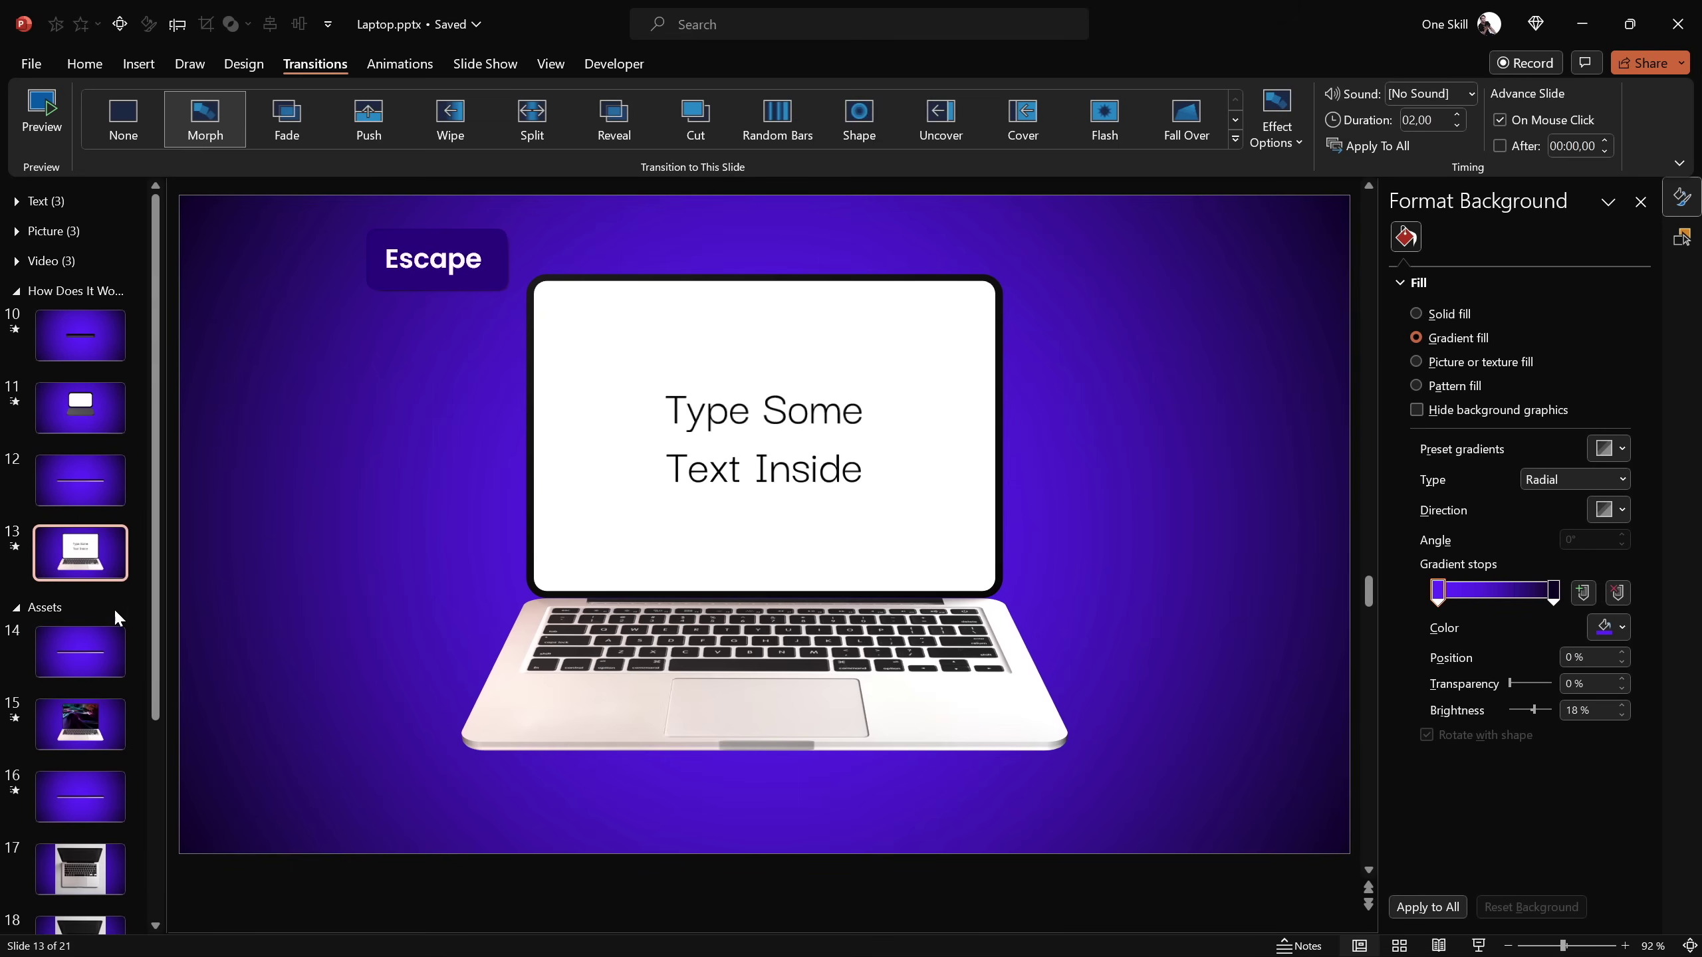
{"action": "scroll", "coordinate": [154, 482], "scroll_direction": "down", "scroll_amount": 1}
{"action": "scroll", "coordinate": [154, 483], "scroll_direction": "down", "scroll_amount": 3}
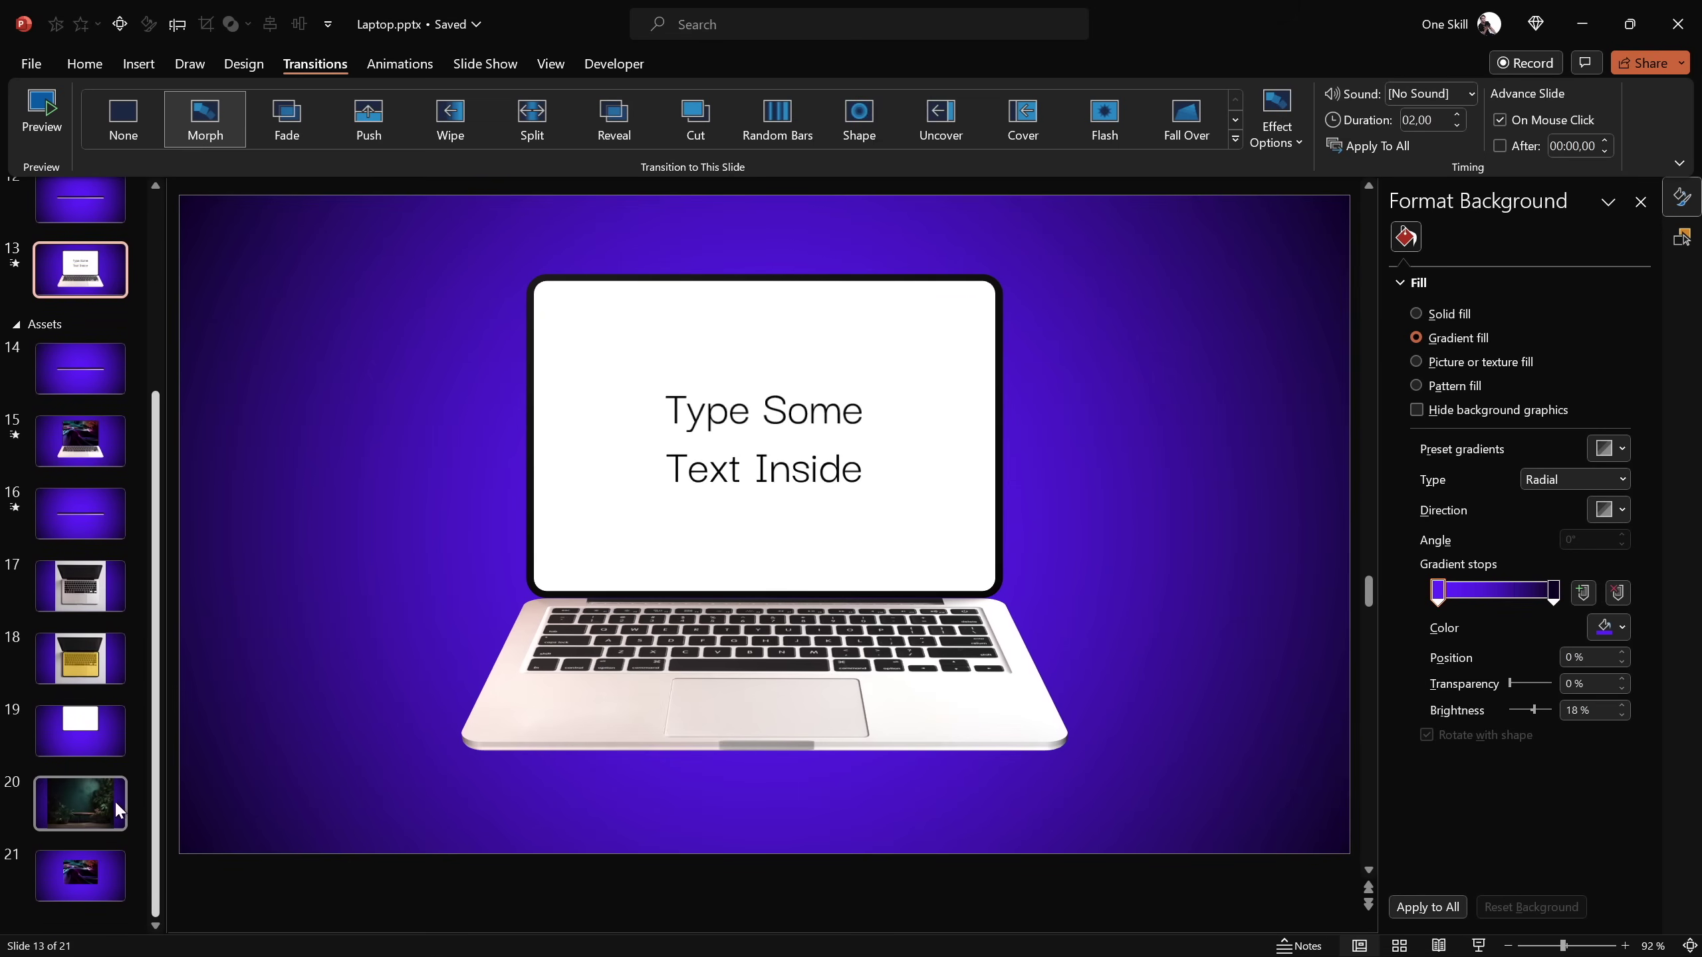
{"action": "left_click", "coordinate": [114, 801]}
{"action": "left_click", "coordinate": [756, 484]}
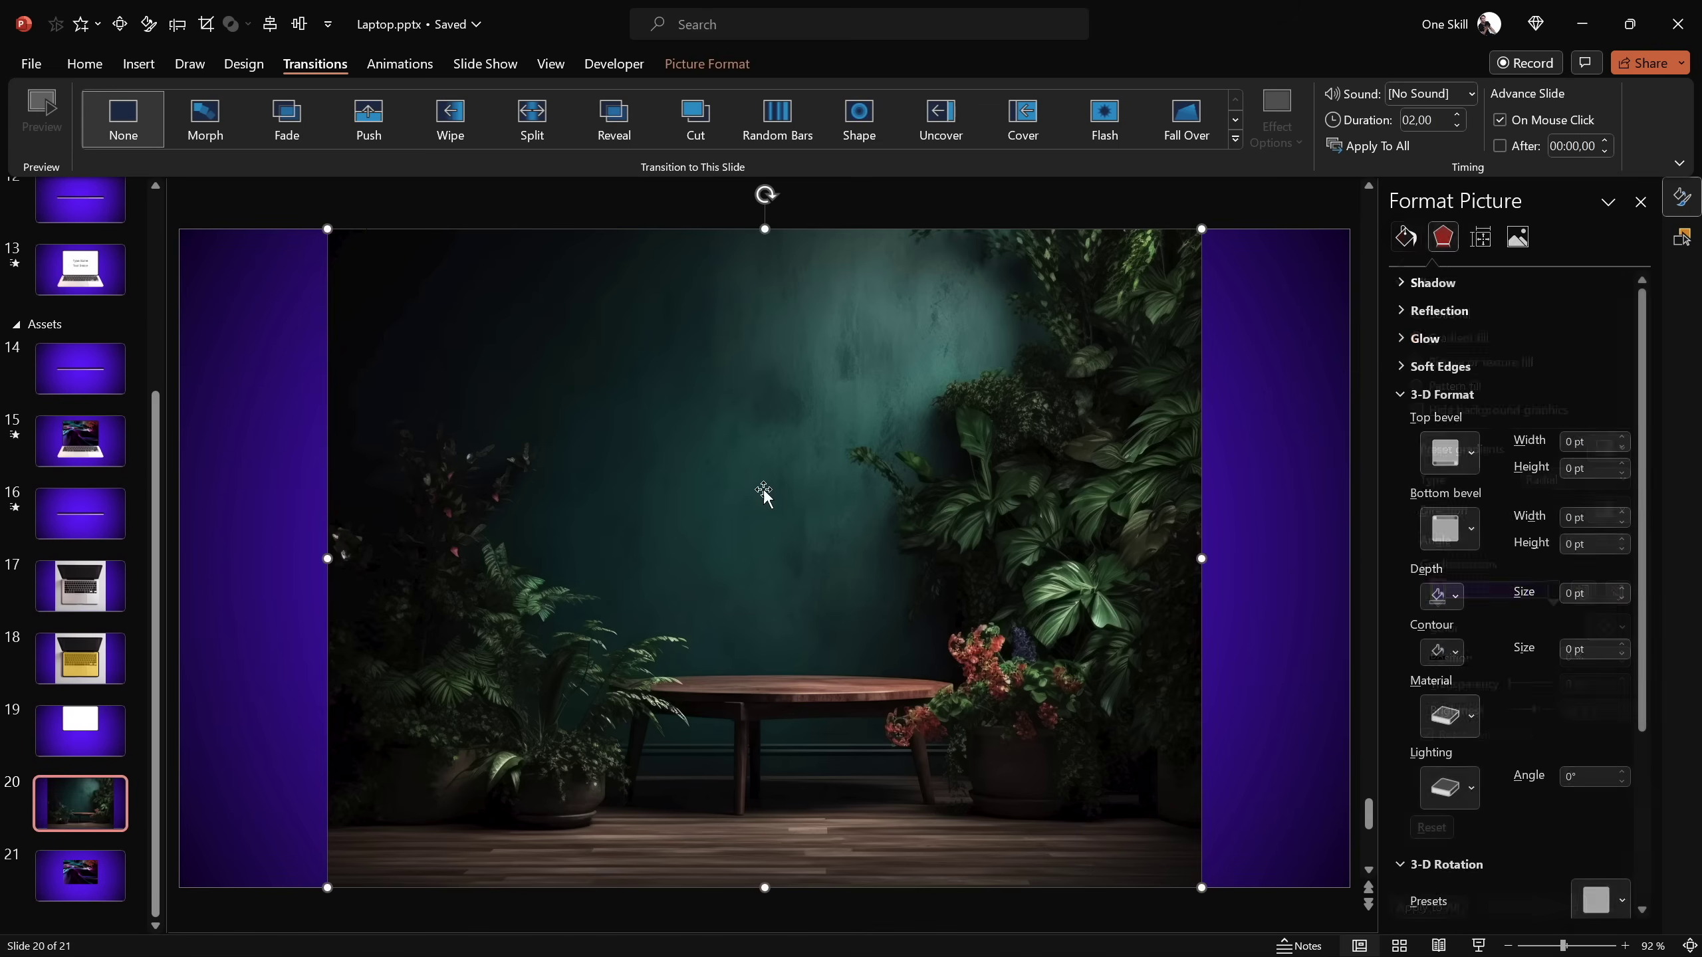
{"action": "left_click", "coordinate": [1296, 945]}
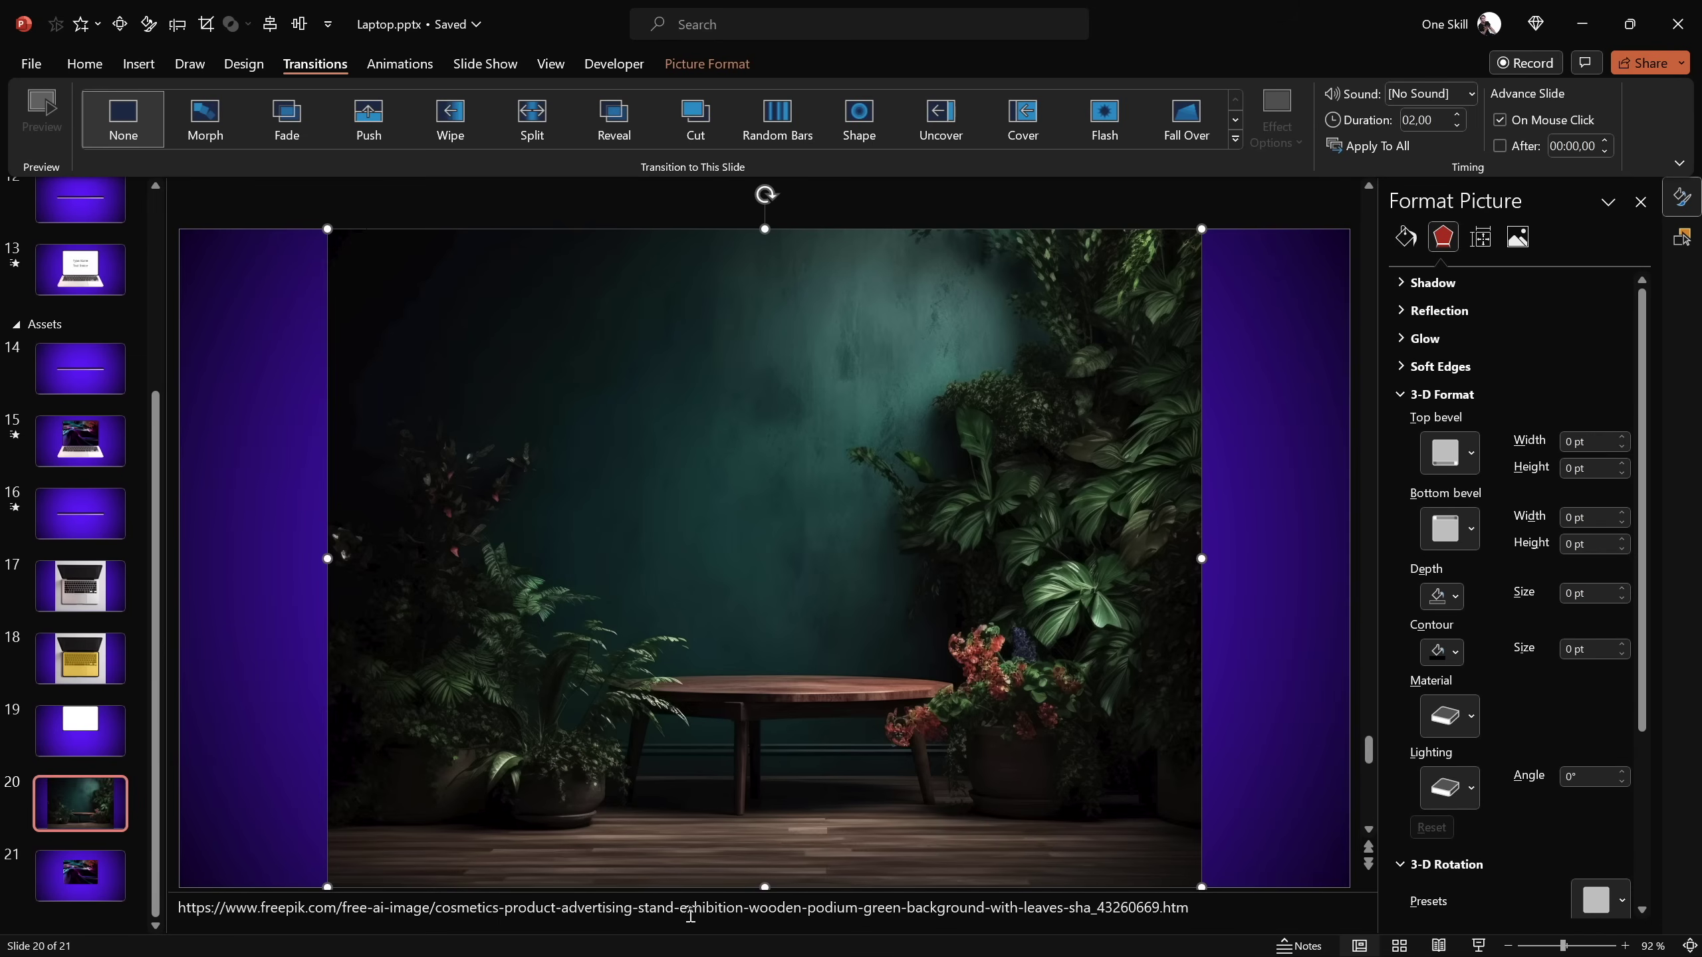
{"action": "left_click", "coordinate": [1245, 476]}
{"action": "left_click", "coordinate": [845, 451]}
{"action": "key", "text": "ctrl+c"}
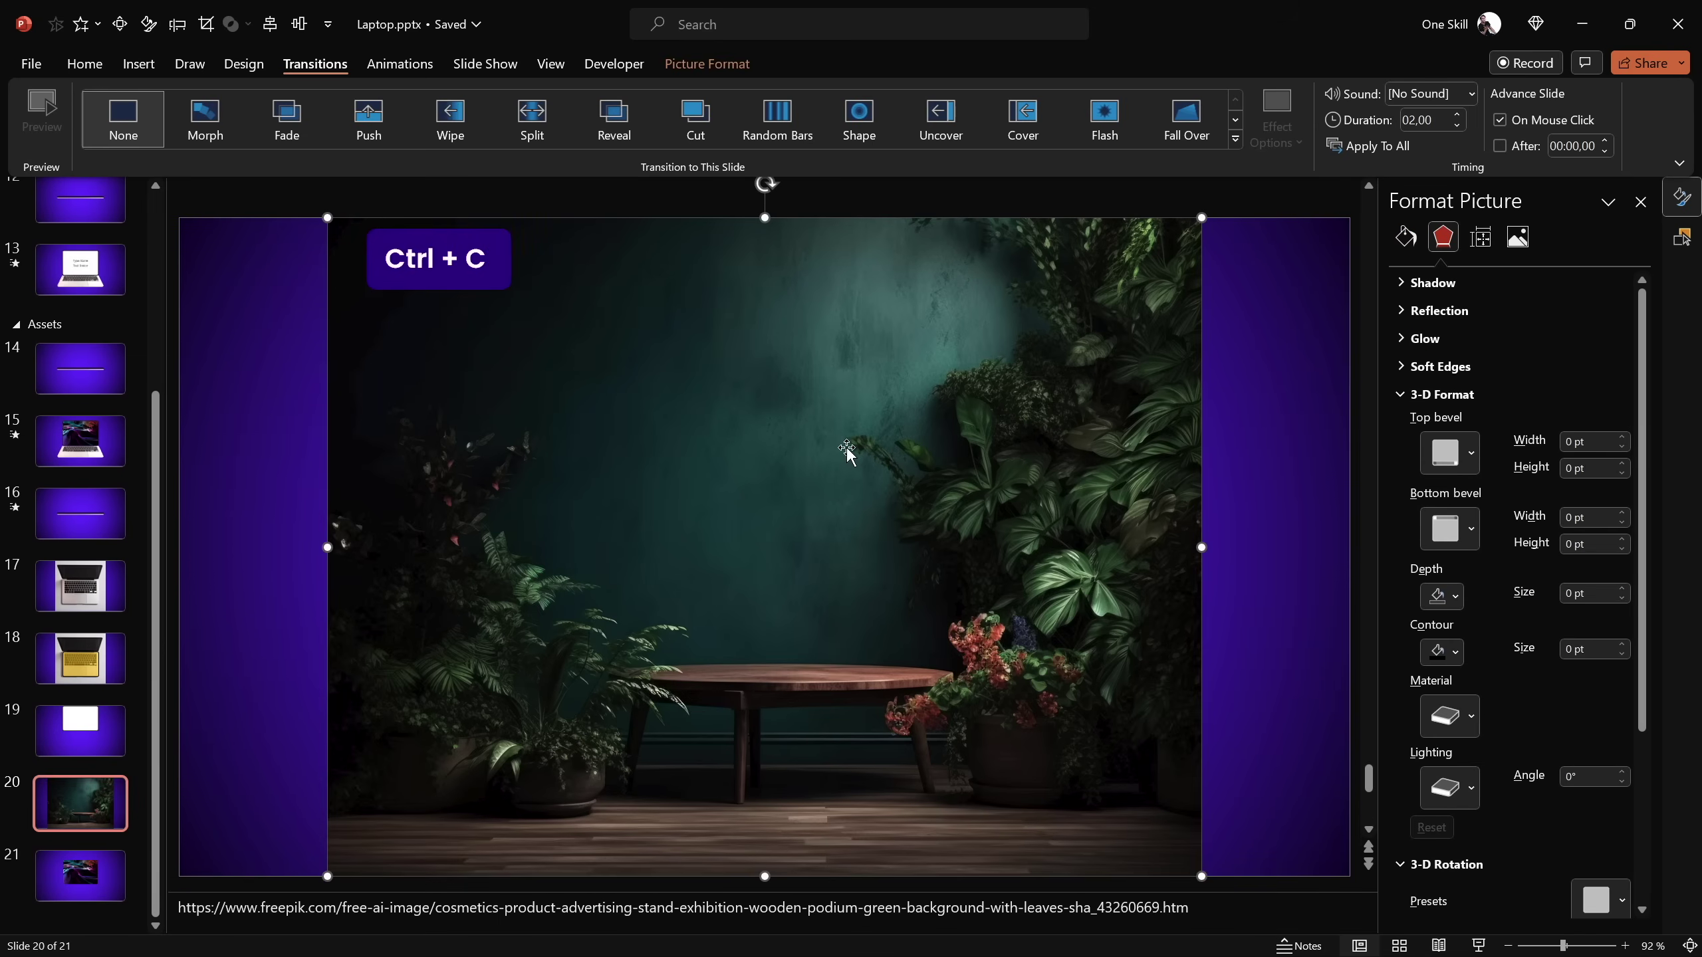
Fill the laptop screen on slide 13 with the copied picture from the clipboard and make its text white
{"action": "left_click_drag", "start_coordinate": [156, 402], "coordinate": [156, 222]}
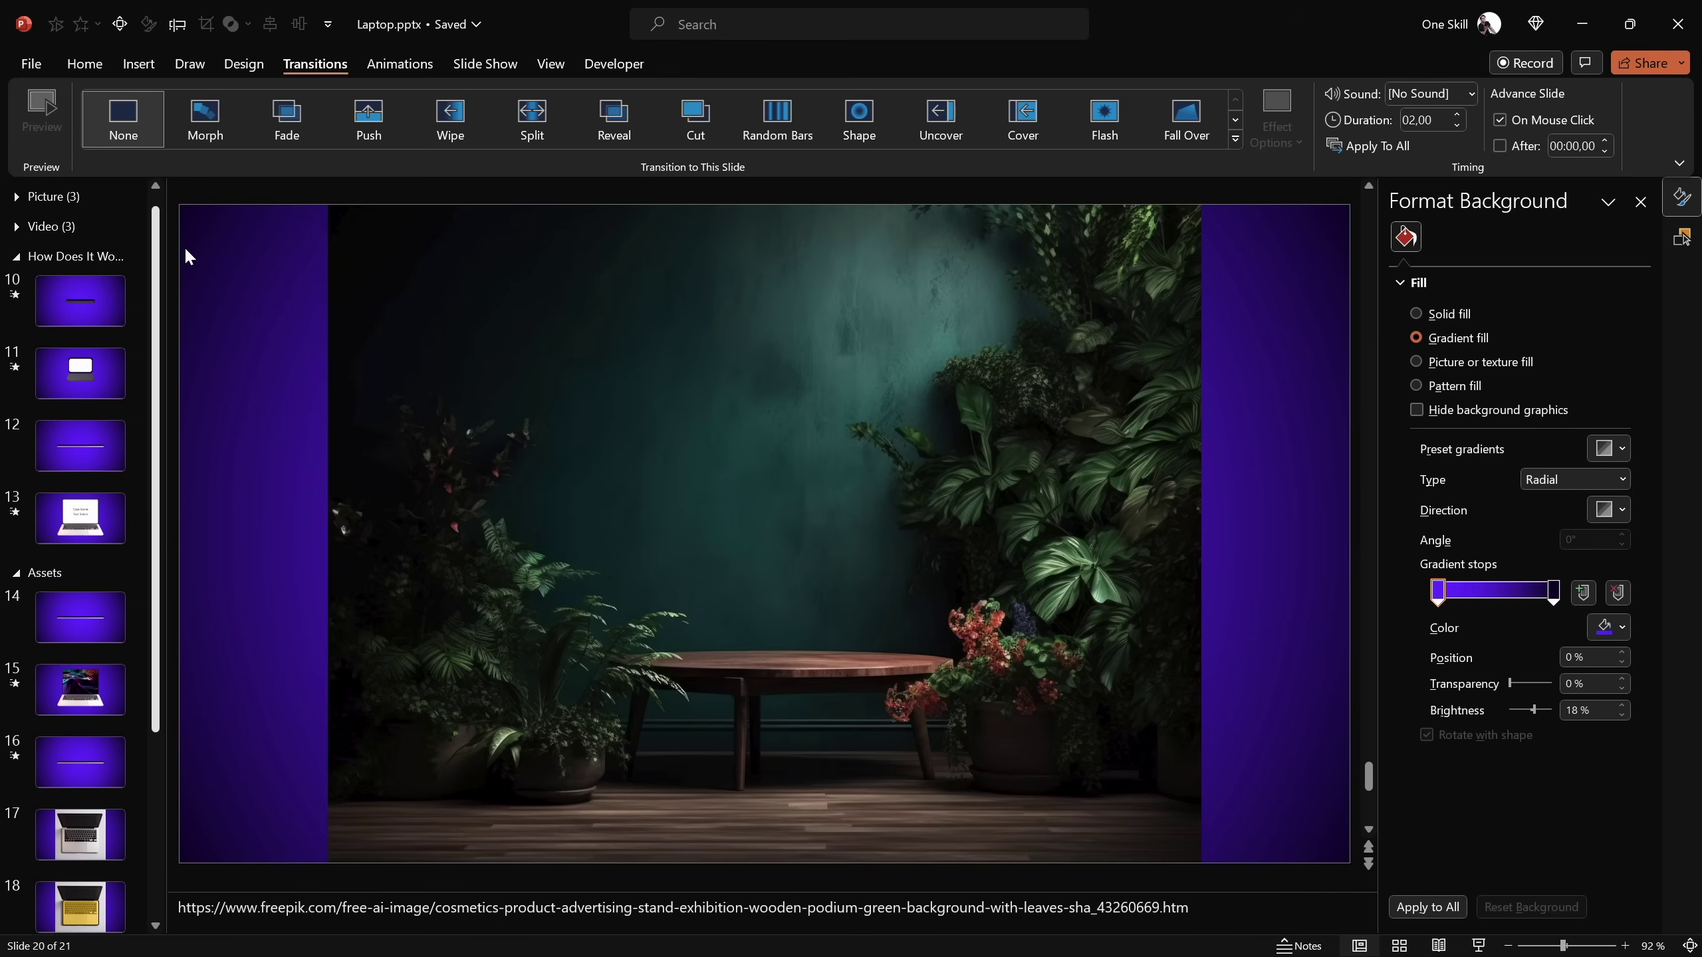
{"action": "left_click", "coordinate": [81, 536]}
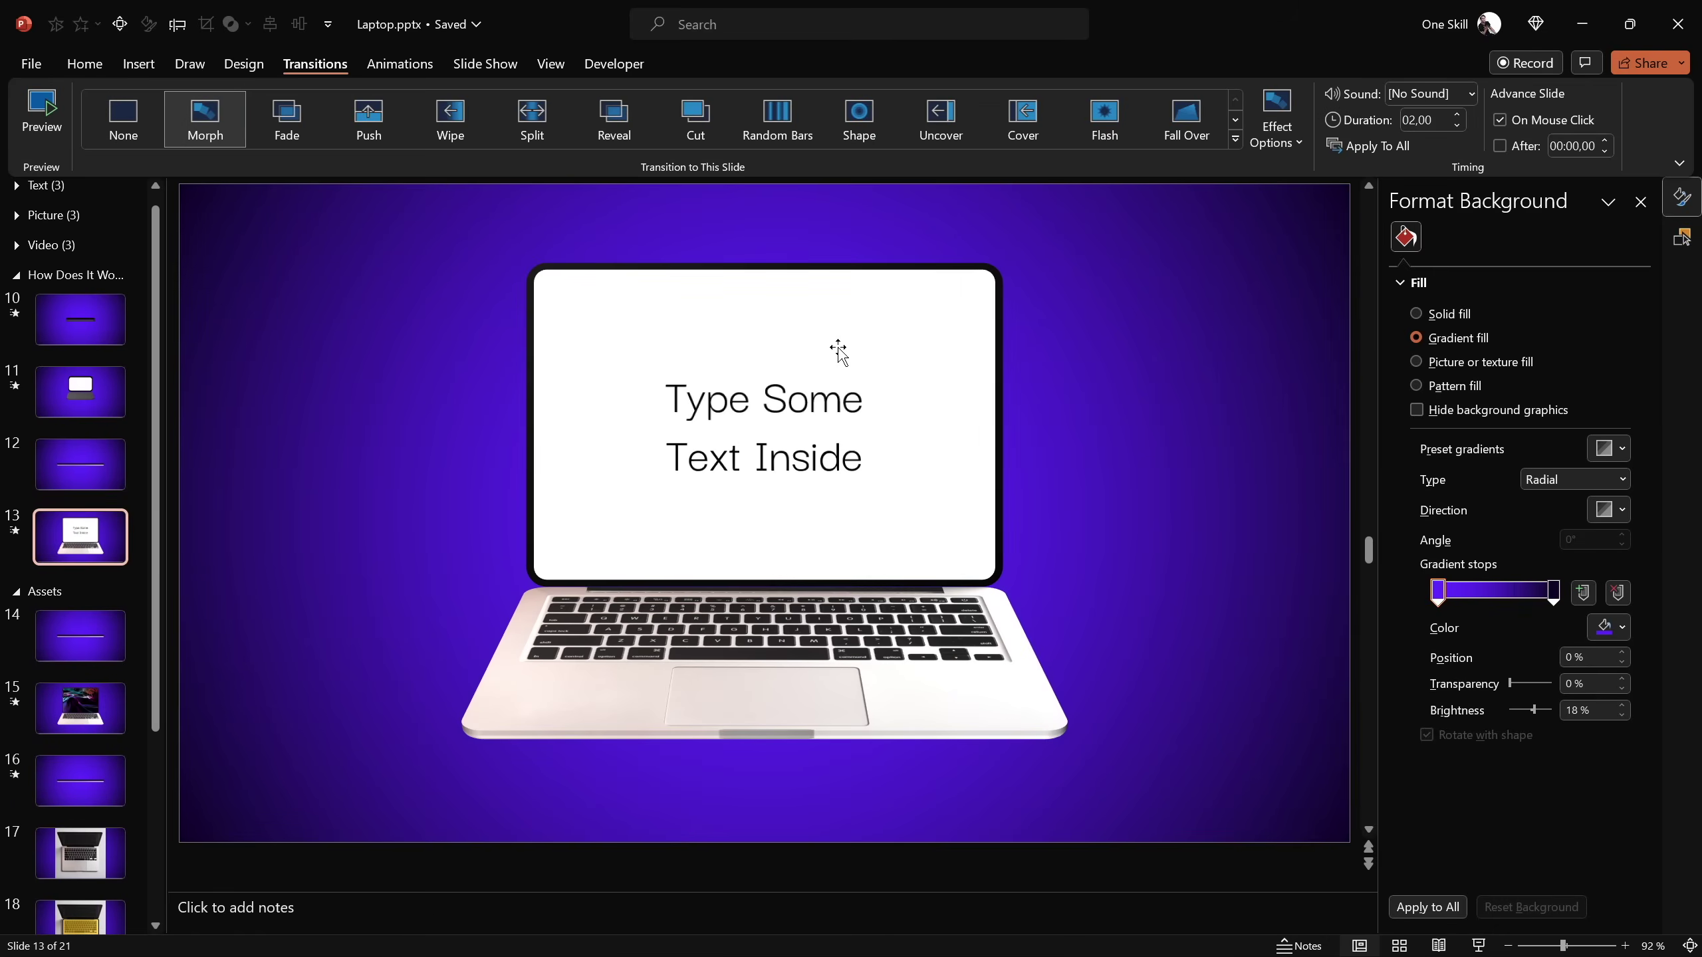
{"action": "left_click", "coordinate": [881, 345]}
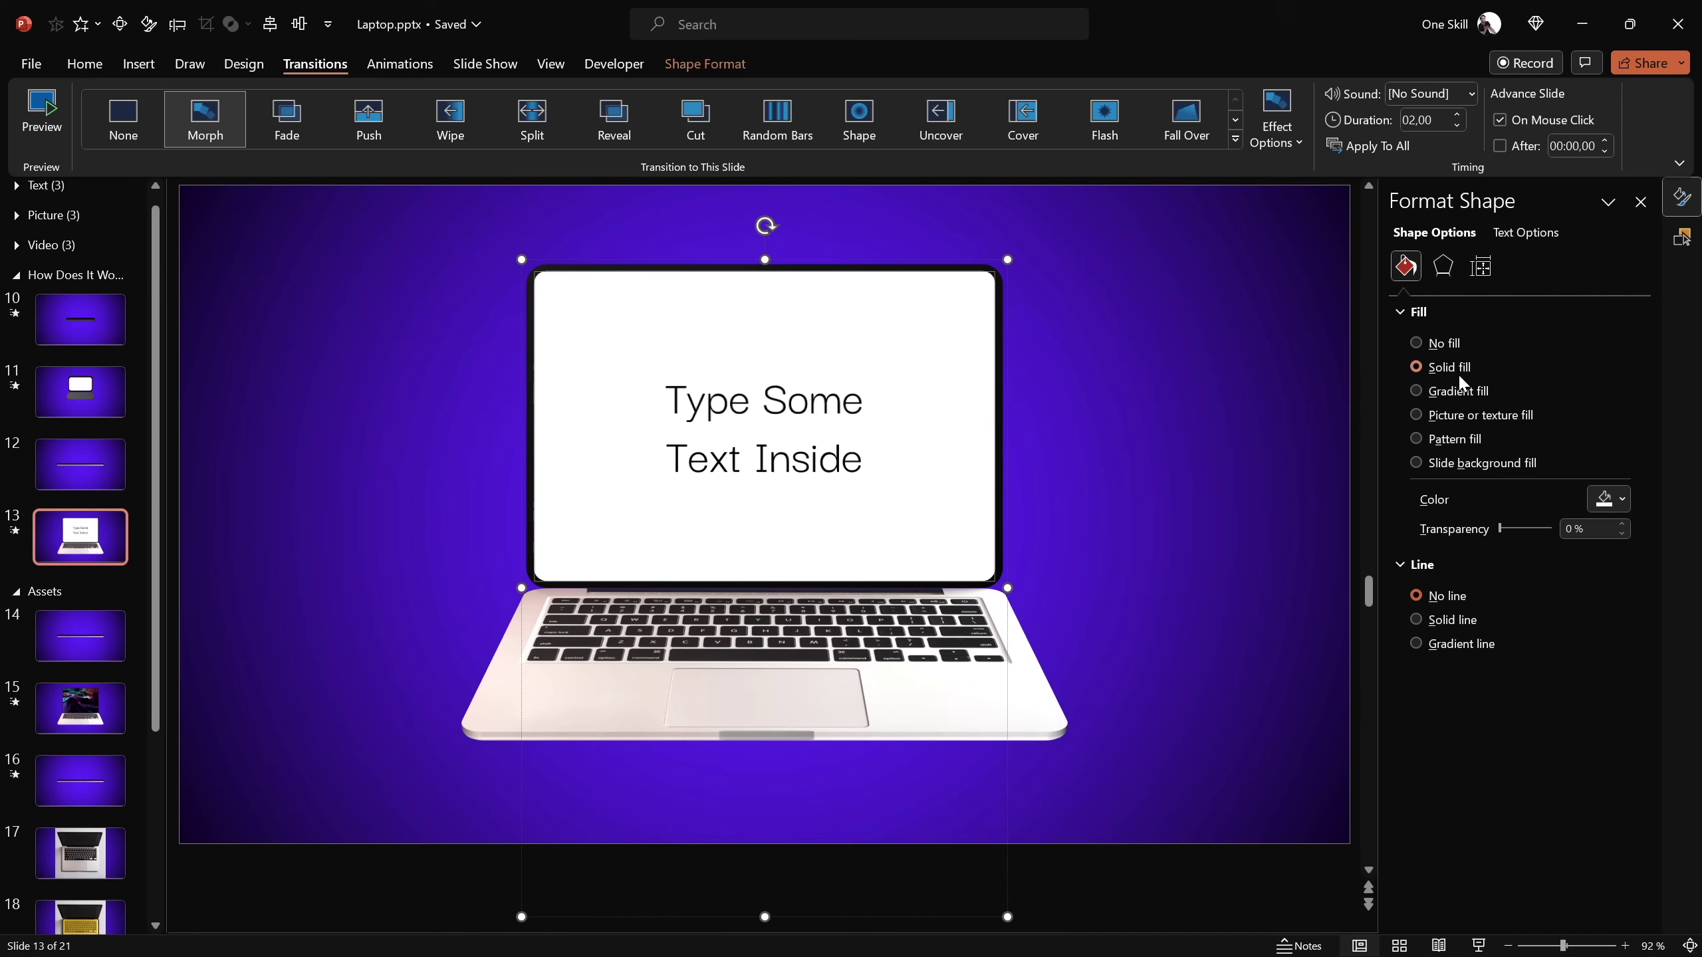
{"action": "left_click", "coordinate": [1415, 415]}
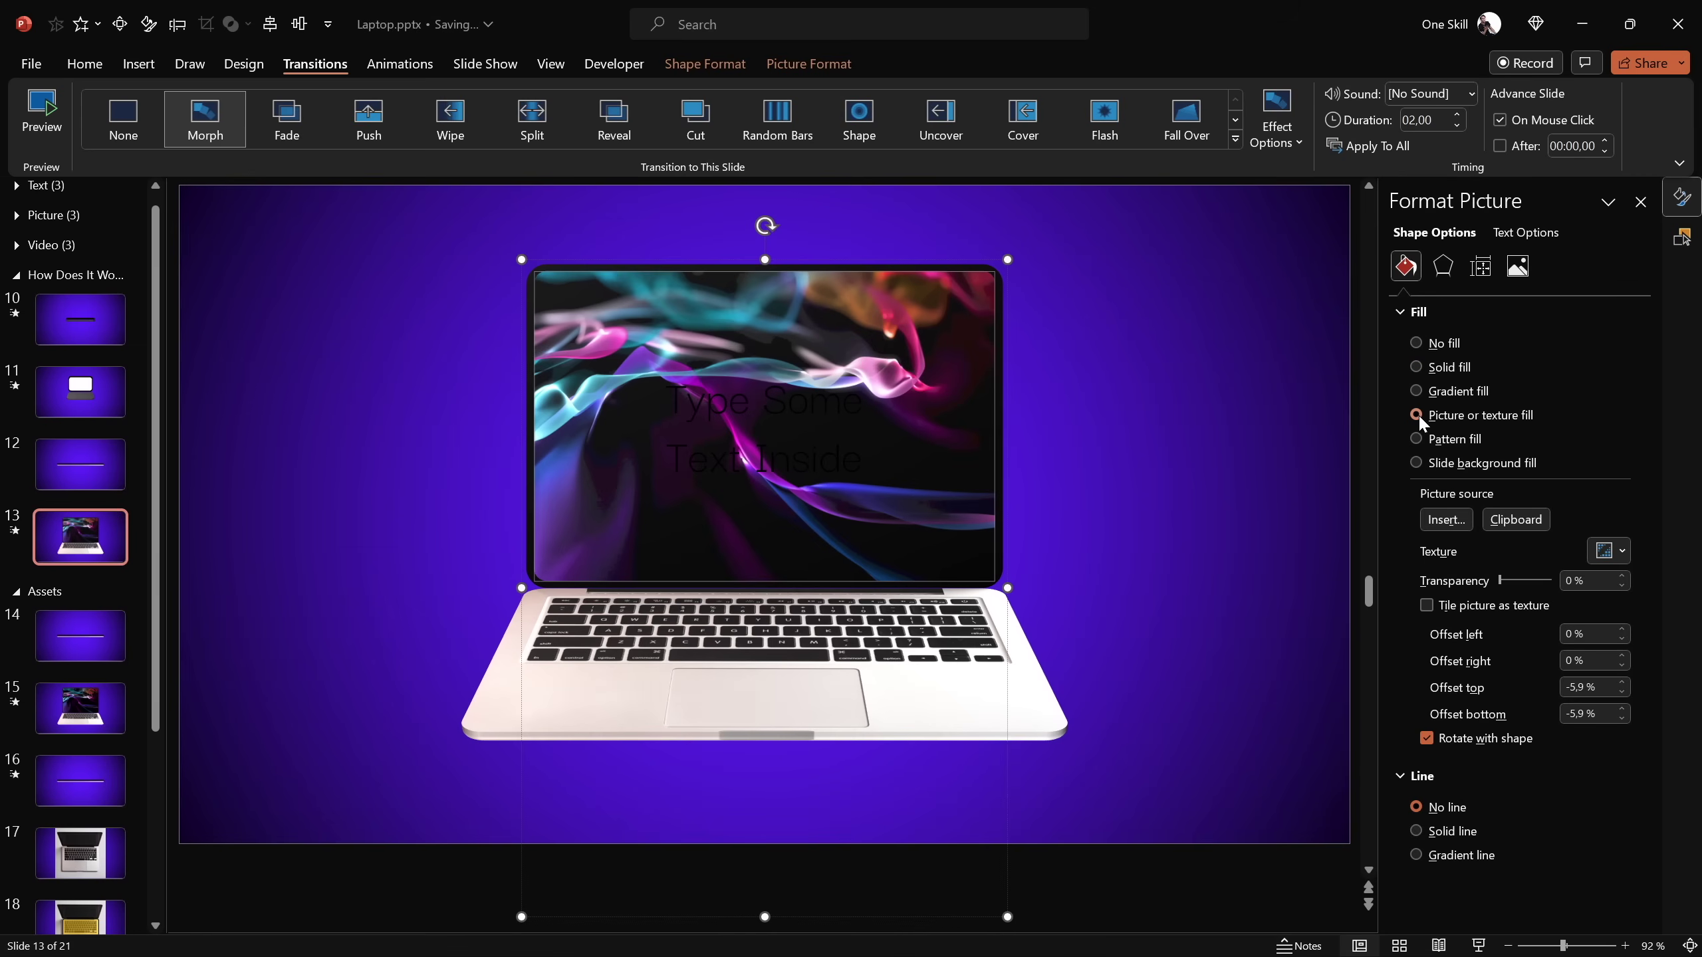
{"action": "left_click", "coordinate": [1519, 521]}
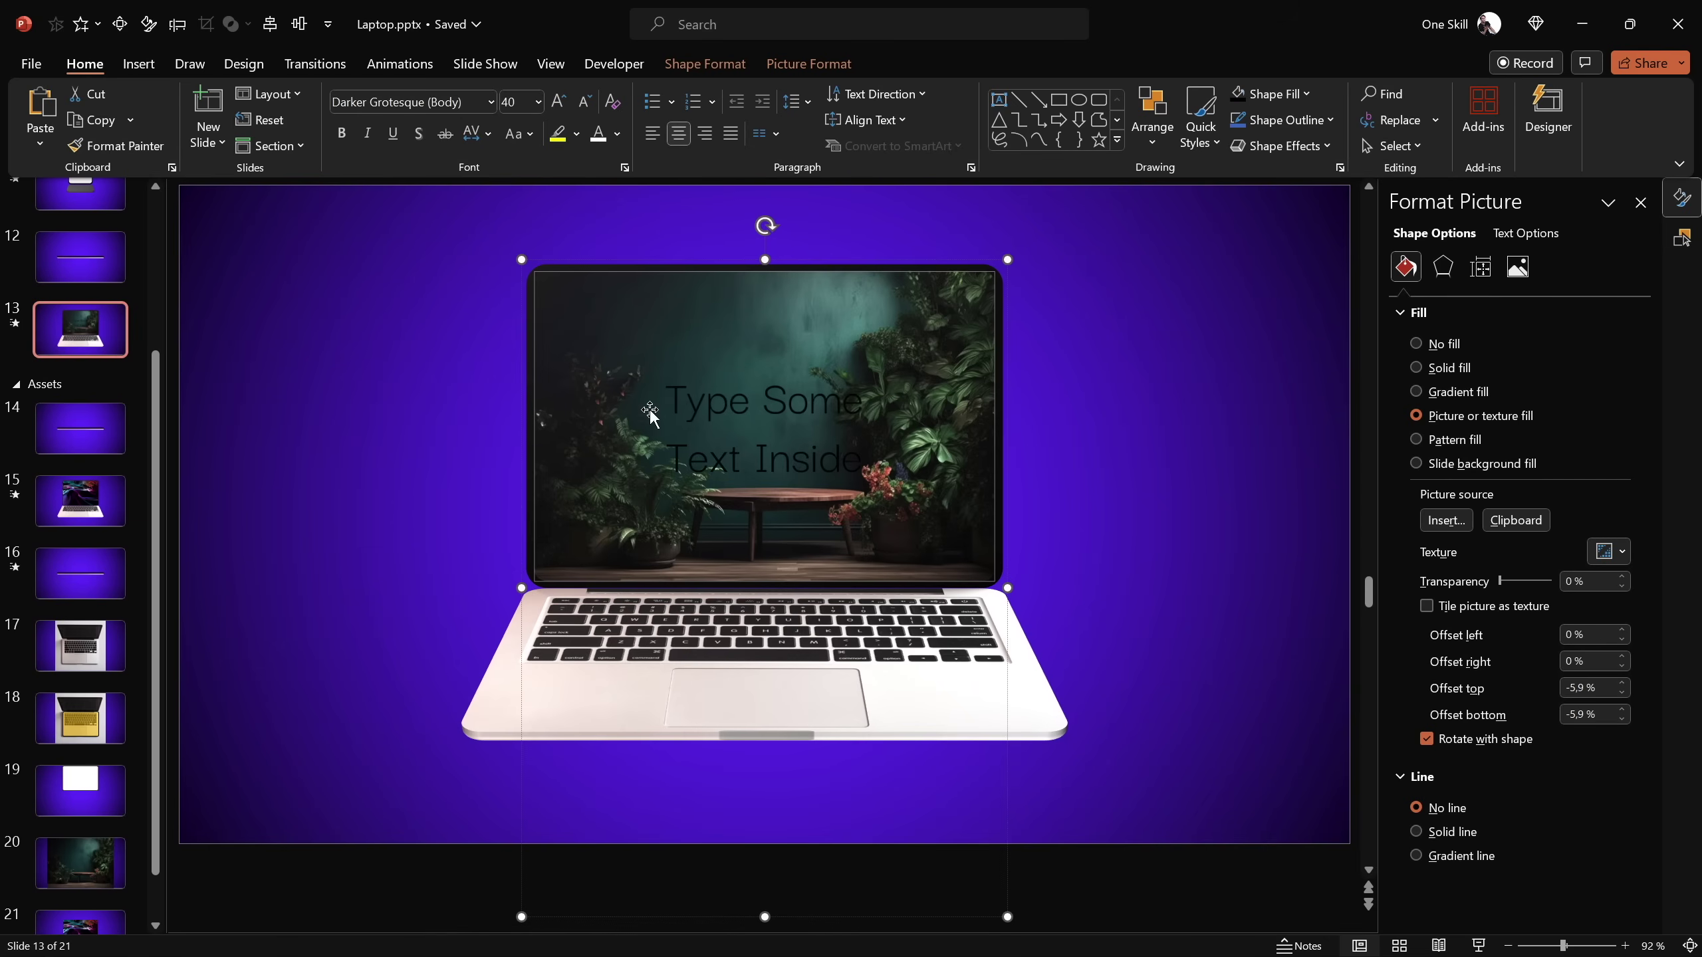
{"action": "left_click", "coordinate": [597, 133]}
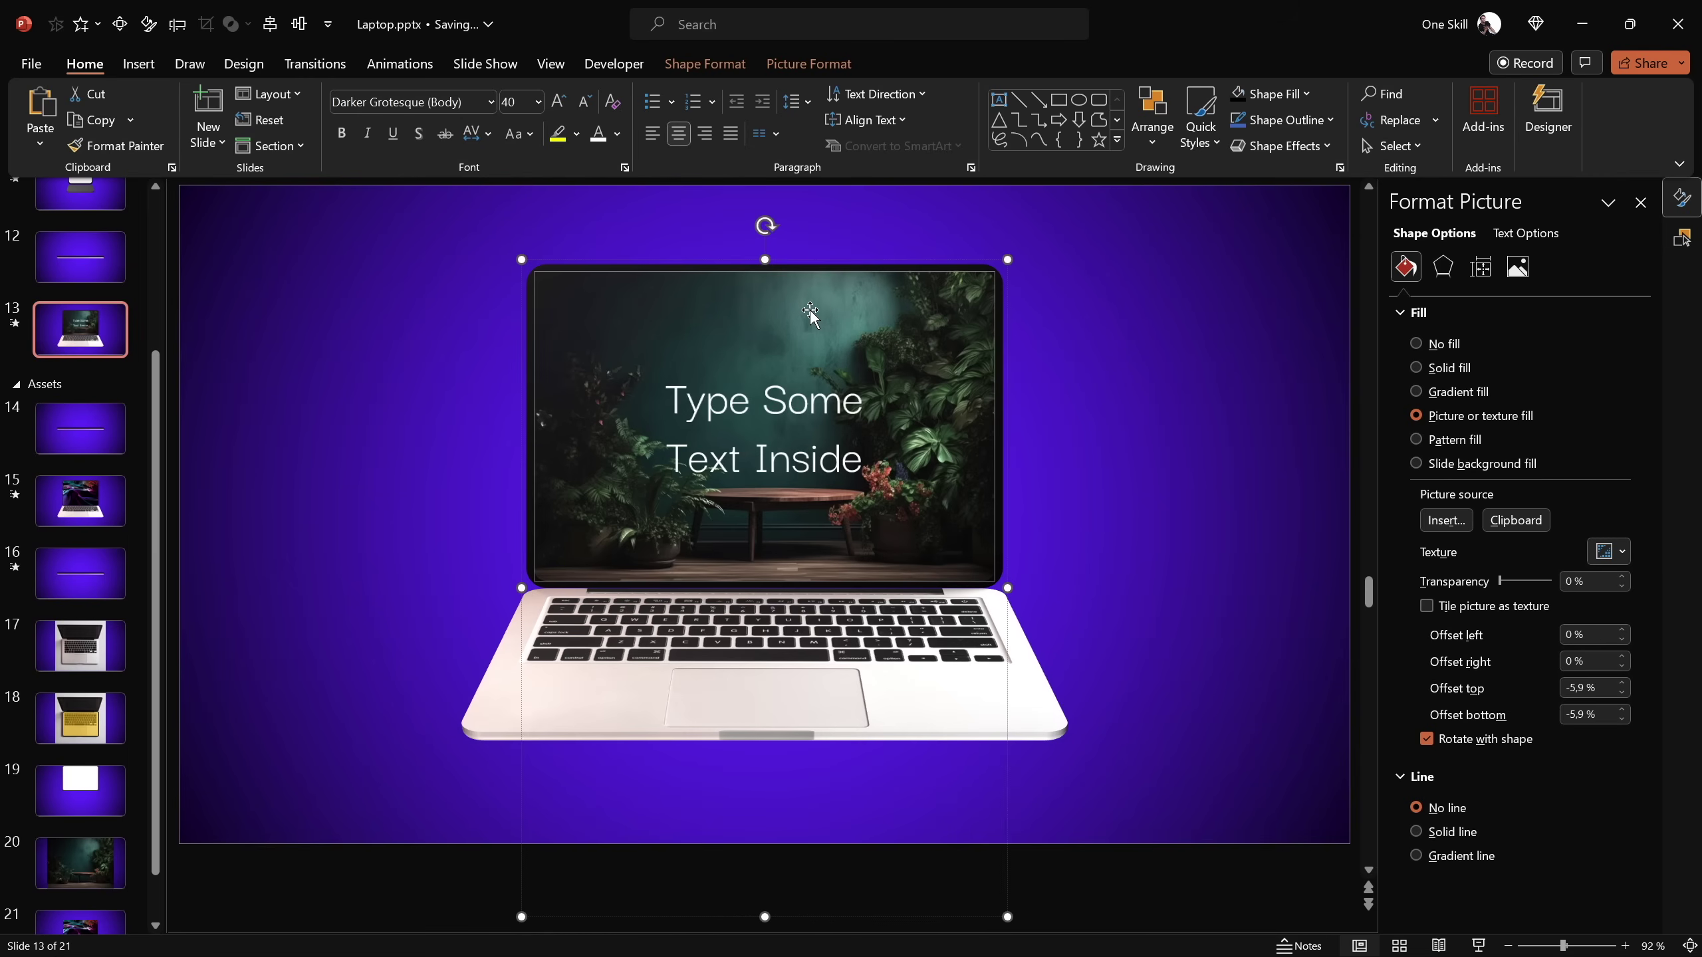
Copy the formatting of the slide 13 screen and open the lid on slide 12 by setting the screen group's Y rotation to 0°
{"action": "key", "text": "ctrl+shift+c"}
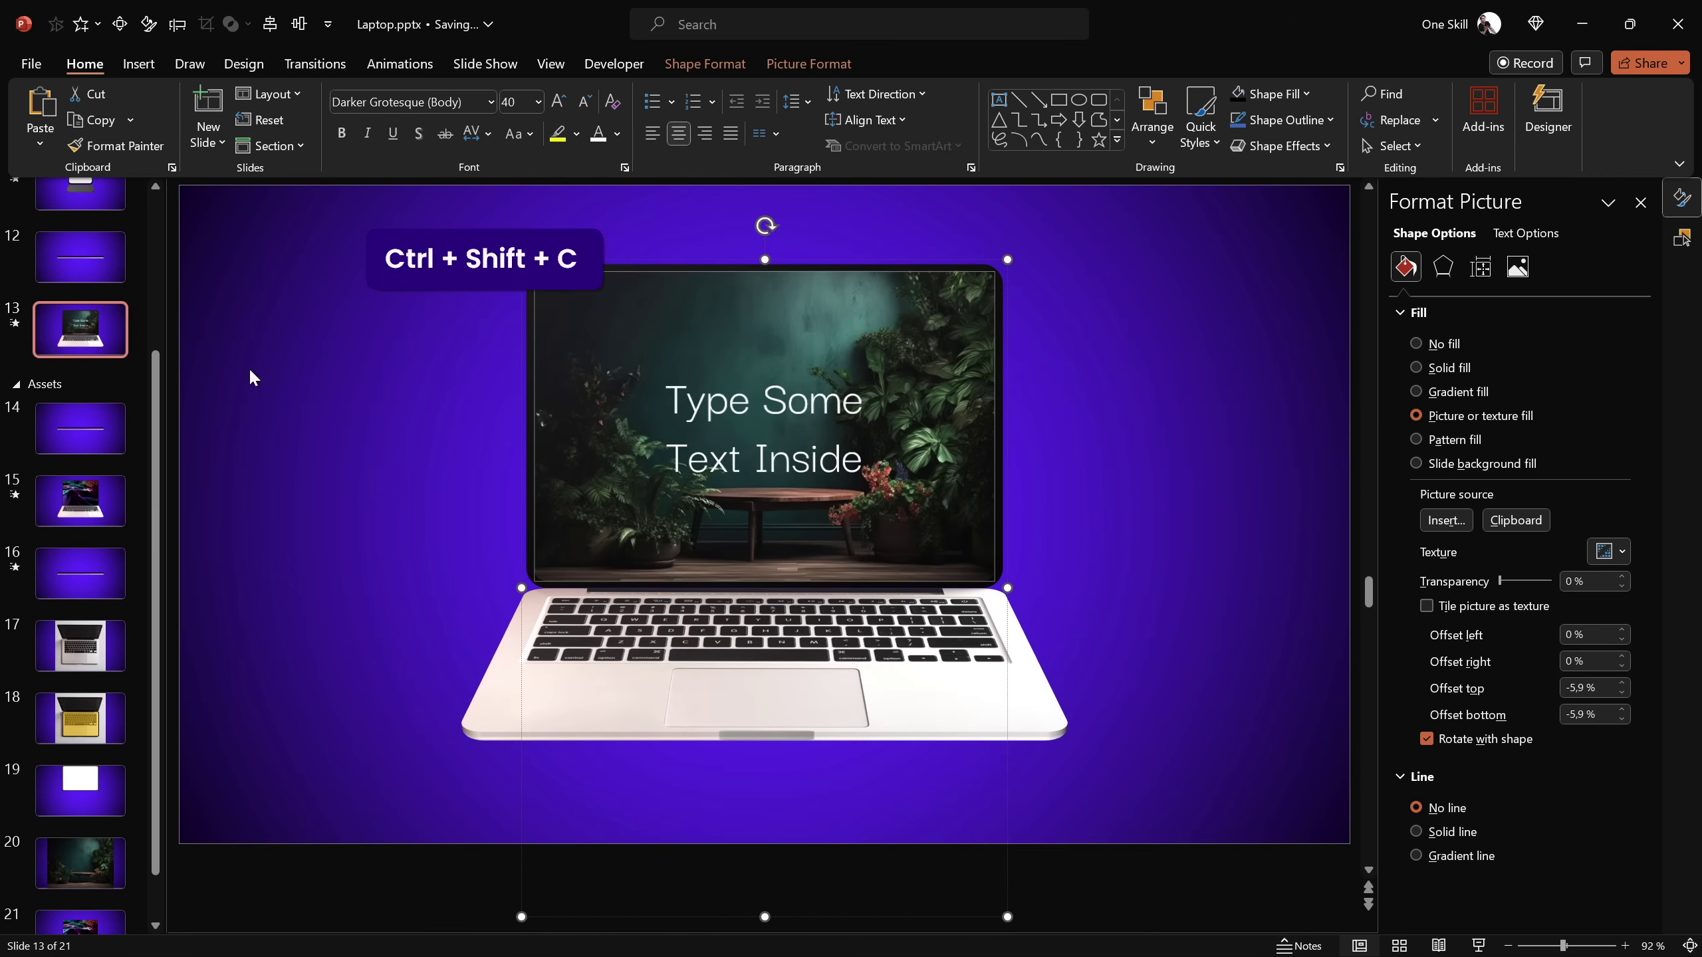
{"action": "left_click", "coordinate": [80, 258]}
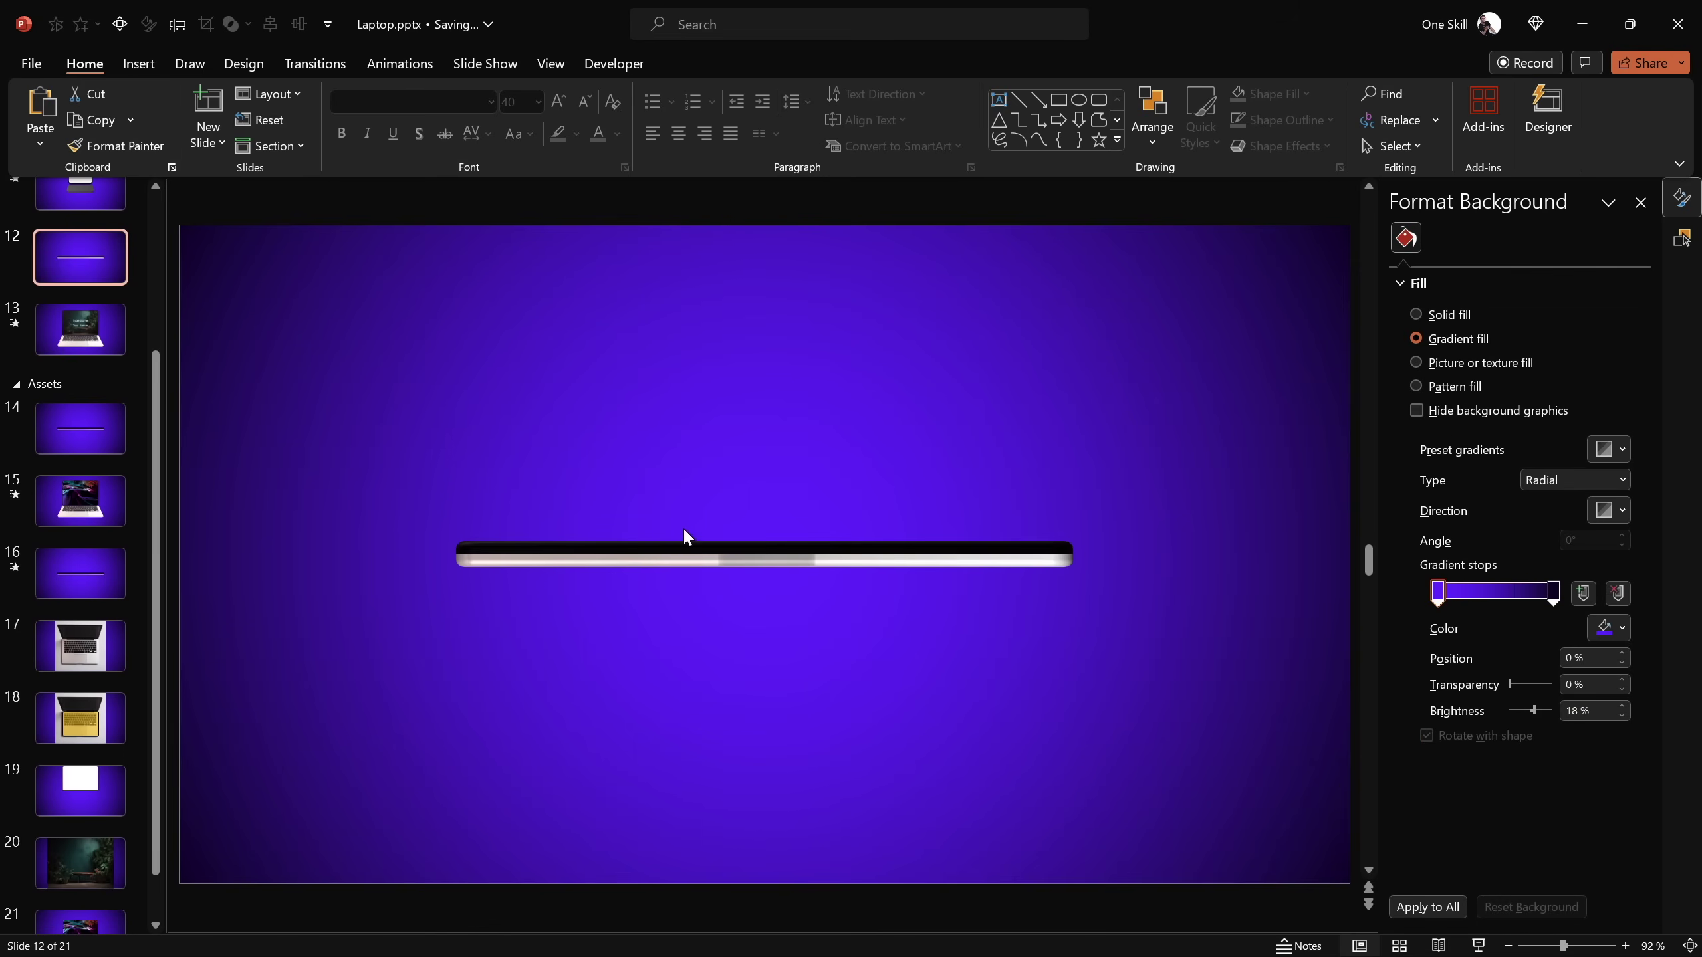
{"action": "left_click", "coordinate": [1681, 236]}
{"action": "left_click", "coordinate": [1499, 271]}
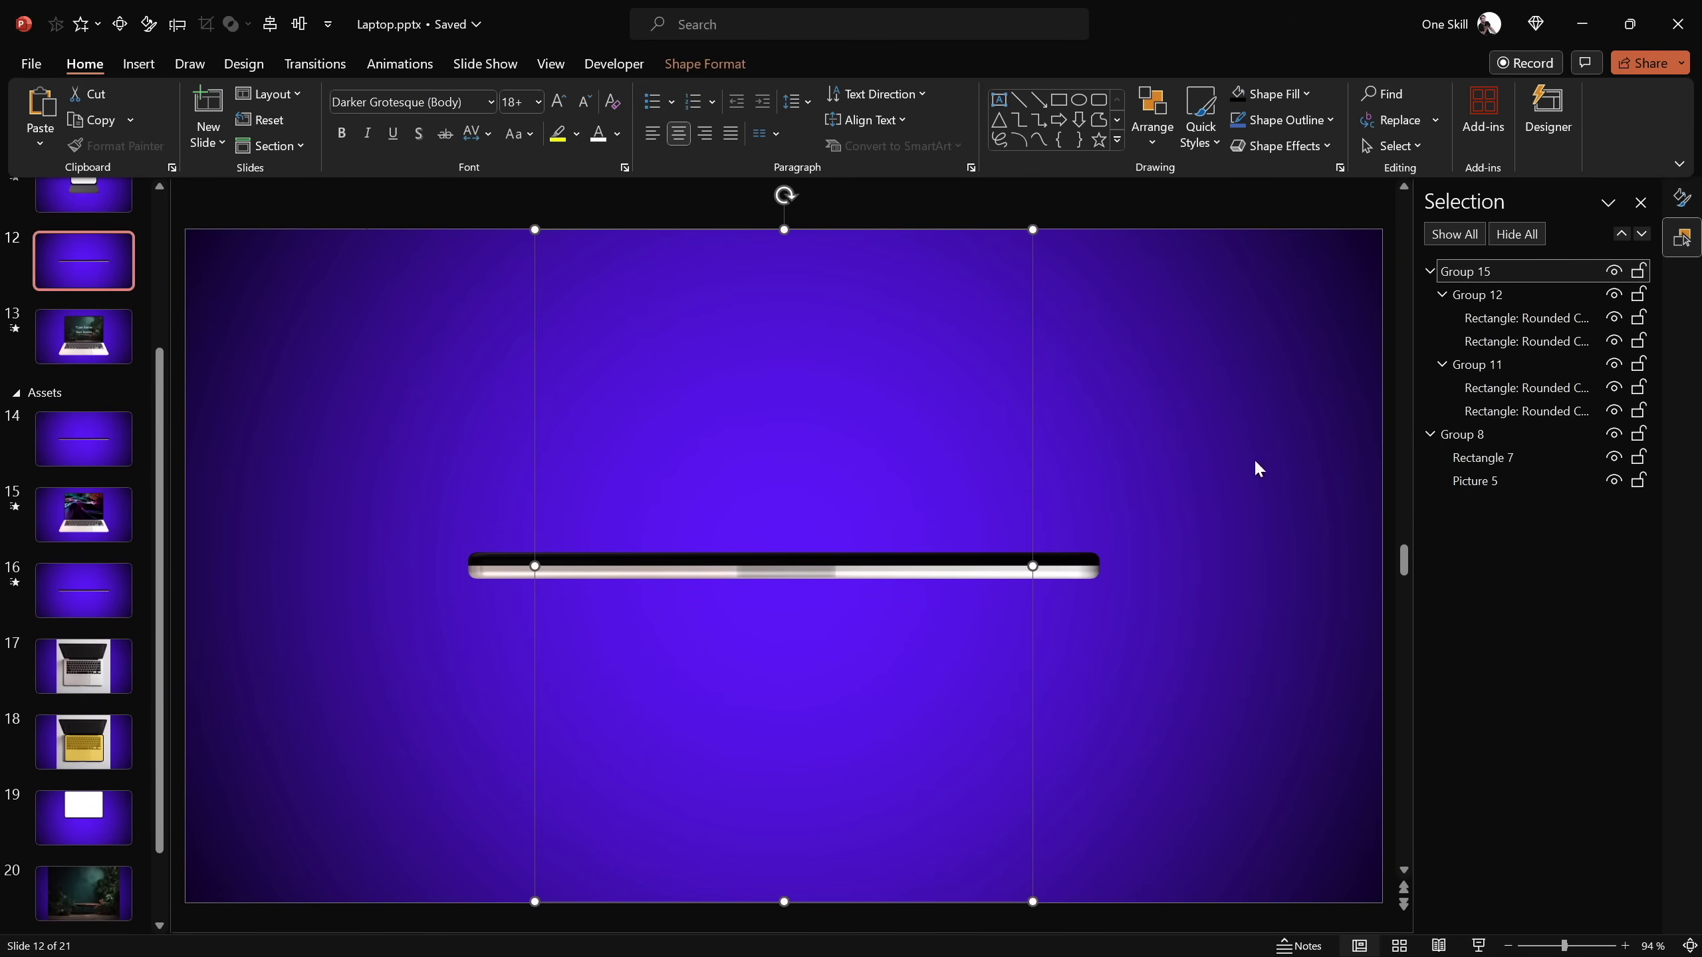
{"action": "left_click", "coordinate": [1682, 198]}
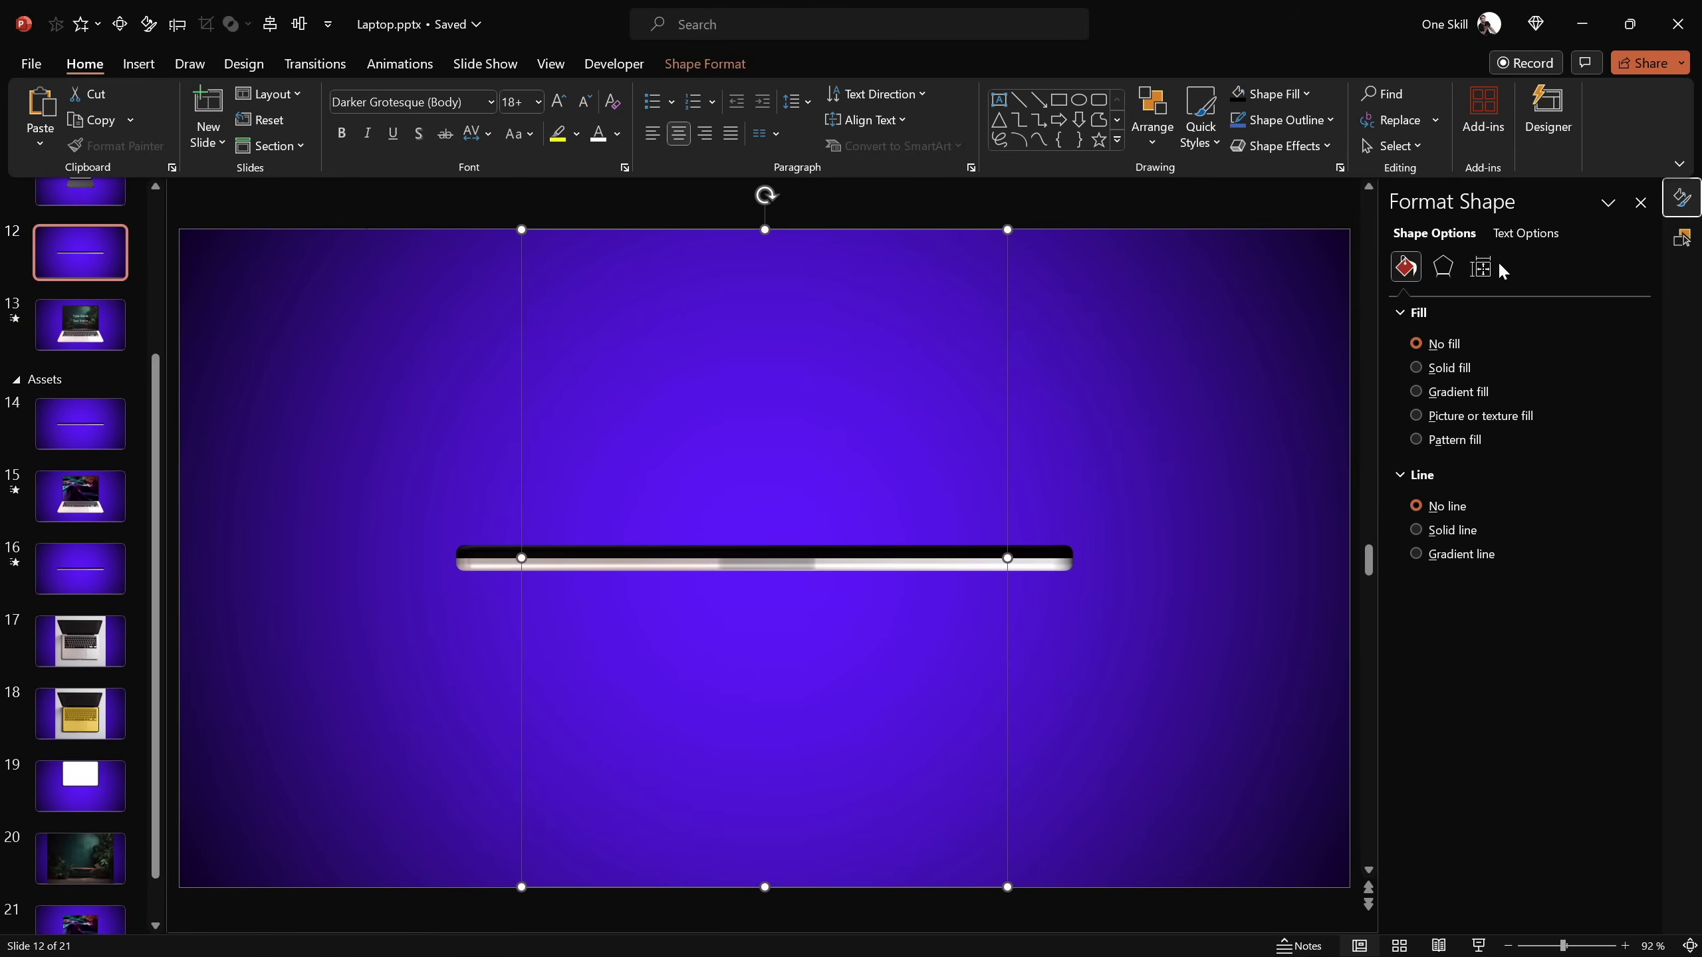
{"action": "left_click", "coordinate": [1442, 266]}
{"action": "scroll", "coordinate": [1563, 589], "scroll_direction": "down", "scroll_amount": 5}
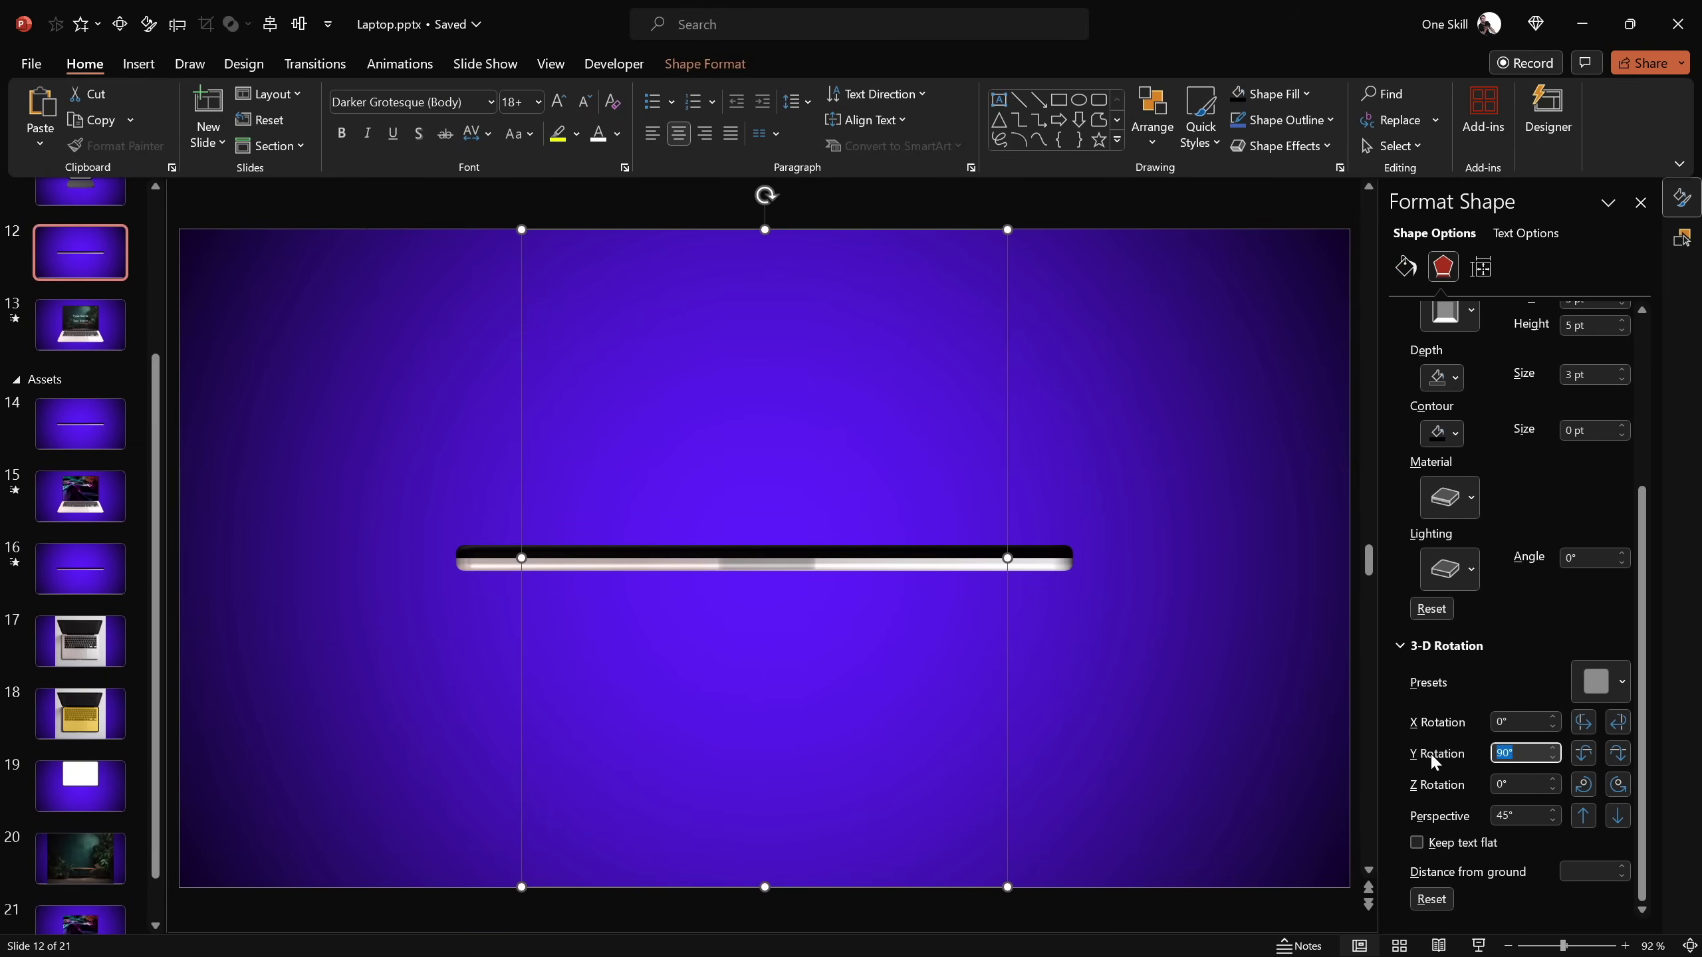
{"action": "type", "text": "0"}
Paste the copied picture fill and white text formatting onto the white laptop screen on slide 12
{"action": "left_click", "coordinate": [938, 288]}
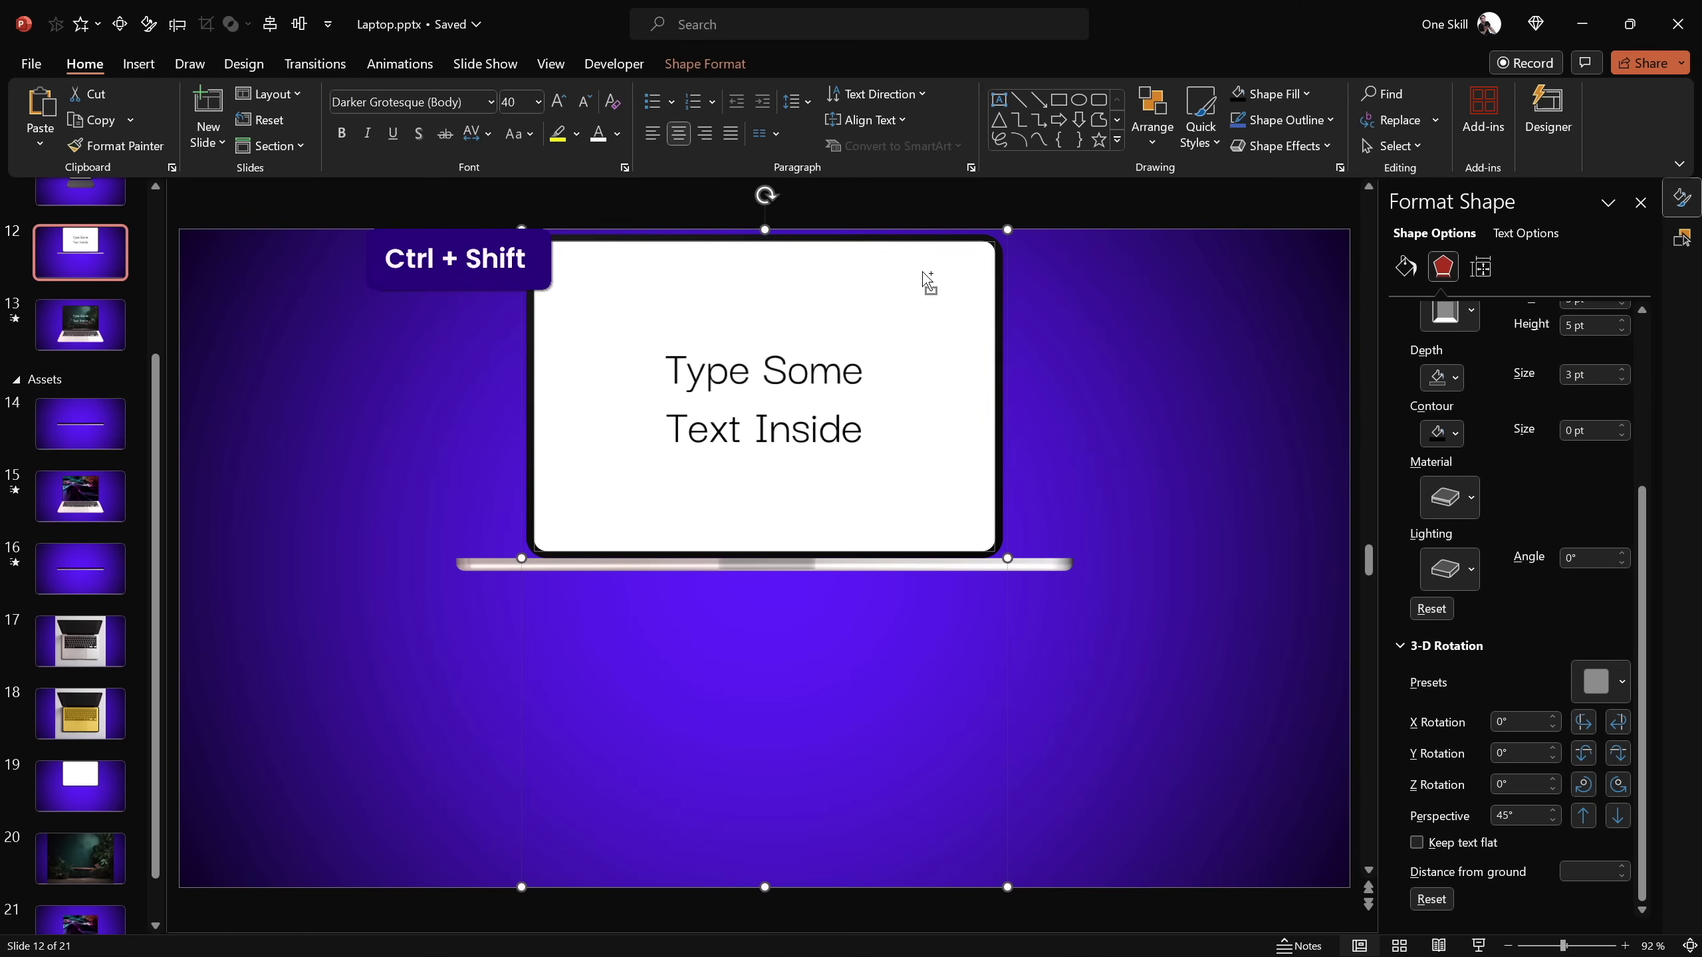
{"action": "key", "text": "ctrl+shift+v"}
{"action": "left_click", "coordinate": [1016, 300]}
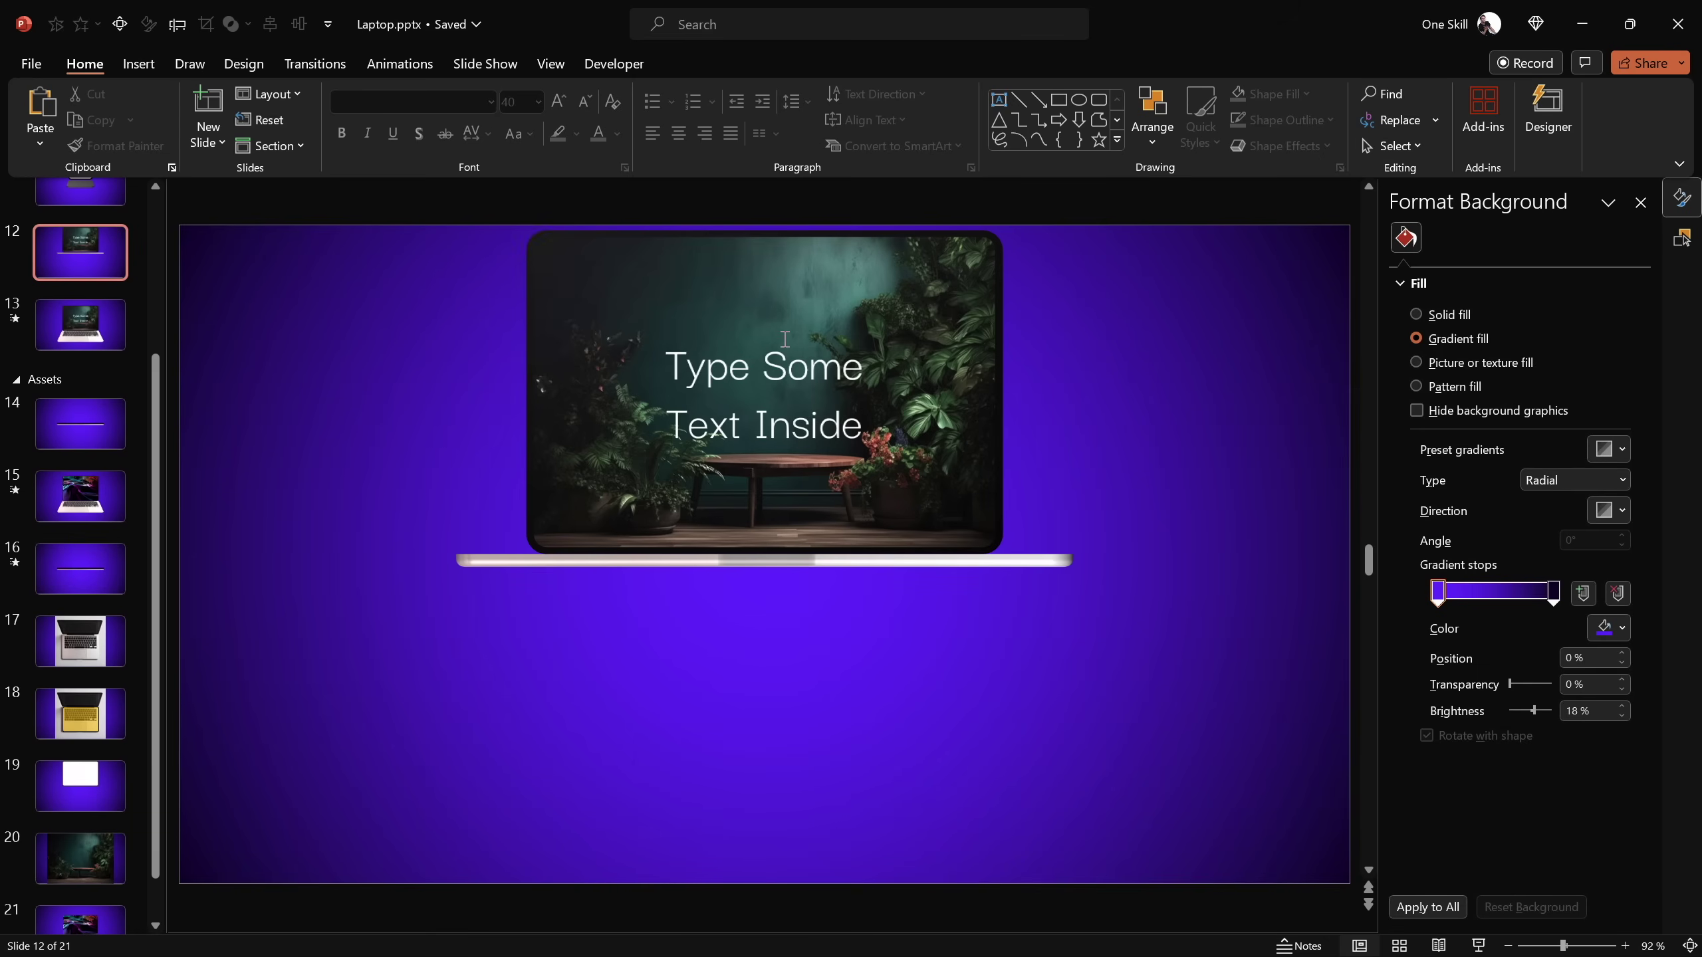
{"action": "scroll", "coordinate": [784, 338], "scroll_direction": "down", "scroll_amount": 1}
{"action": "scroll", "coordinate": [922, 271], "scroll_direction": "up", "scroll_amount": 1}
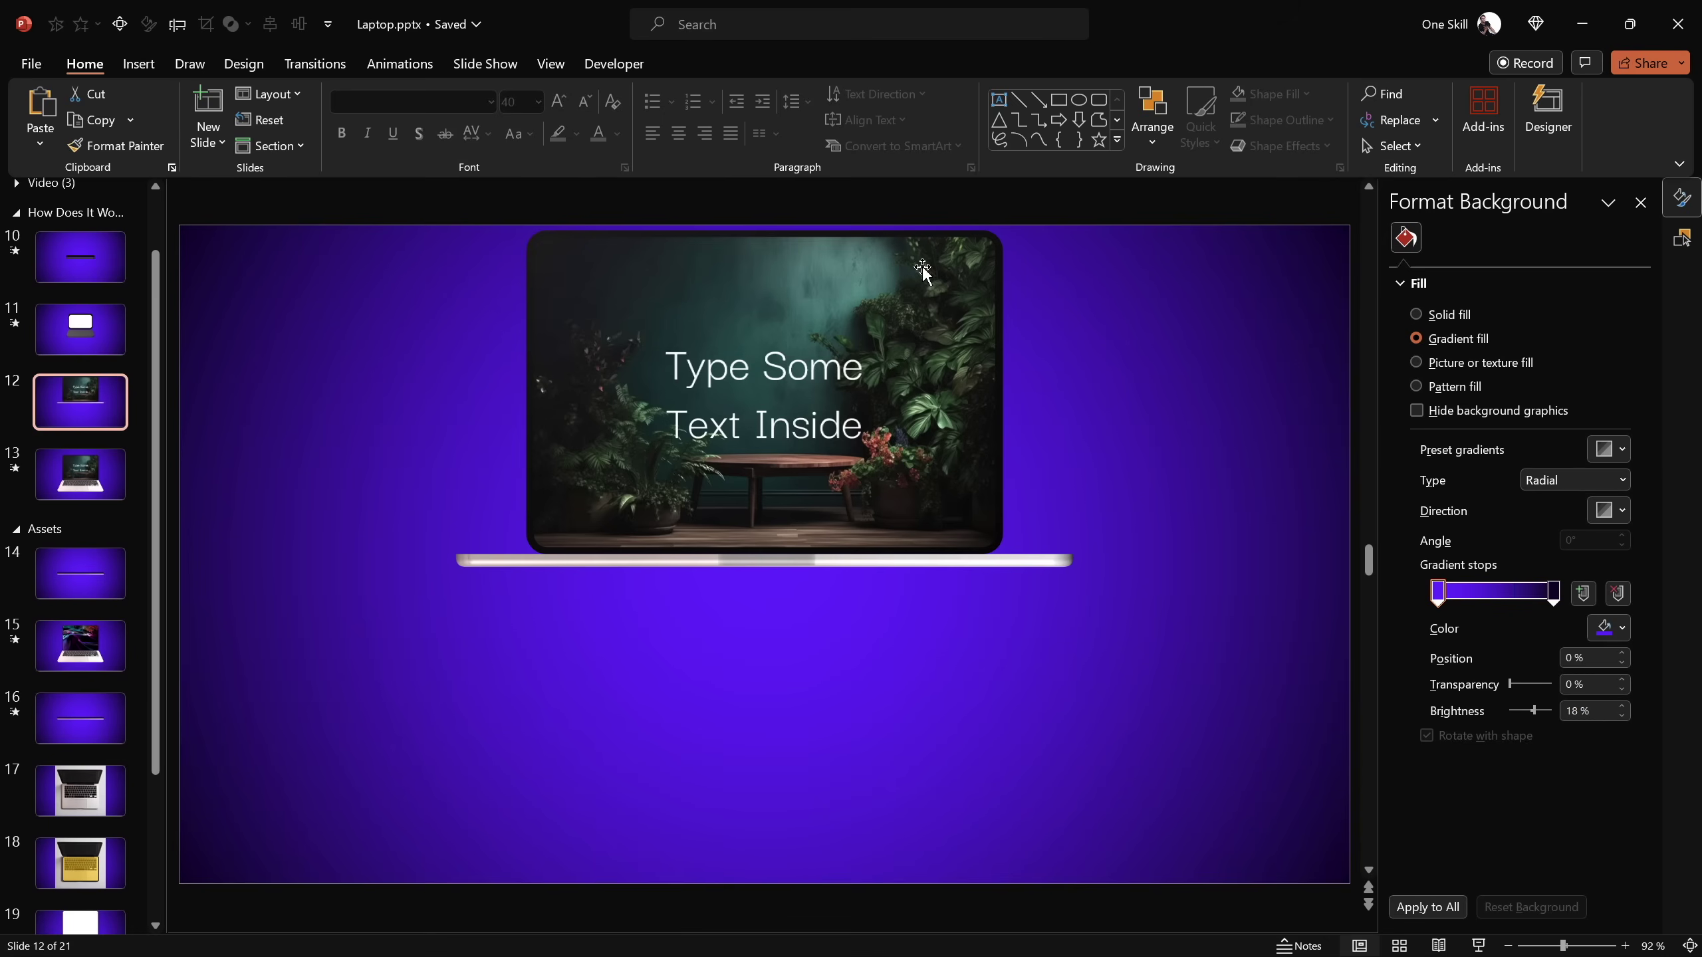
Close the lid of the picture-filled laptop on slide 12 by setting the screen group's Y rotation to 90°
{"action": "left_click", "coordinate": [923, 271]}
{"action": "scroll", "coordinate": [1550, 506], "scroll_direction": "down", "scroll_amount": 4}
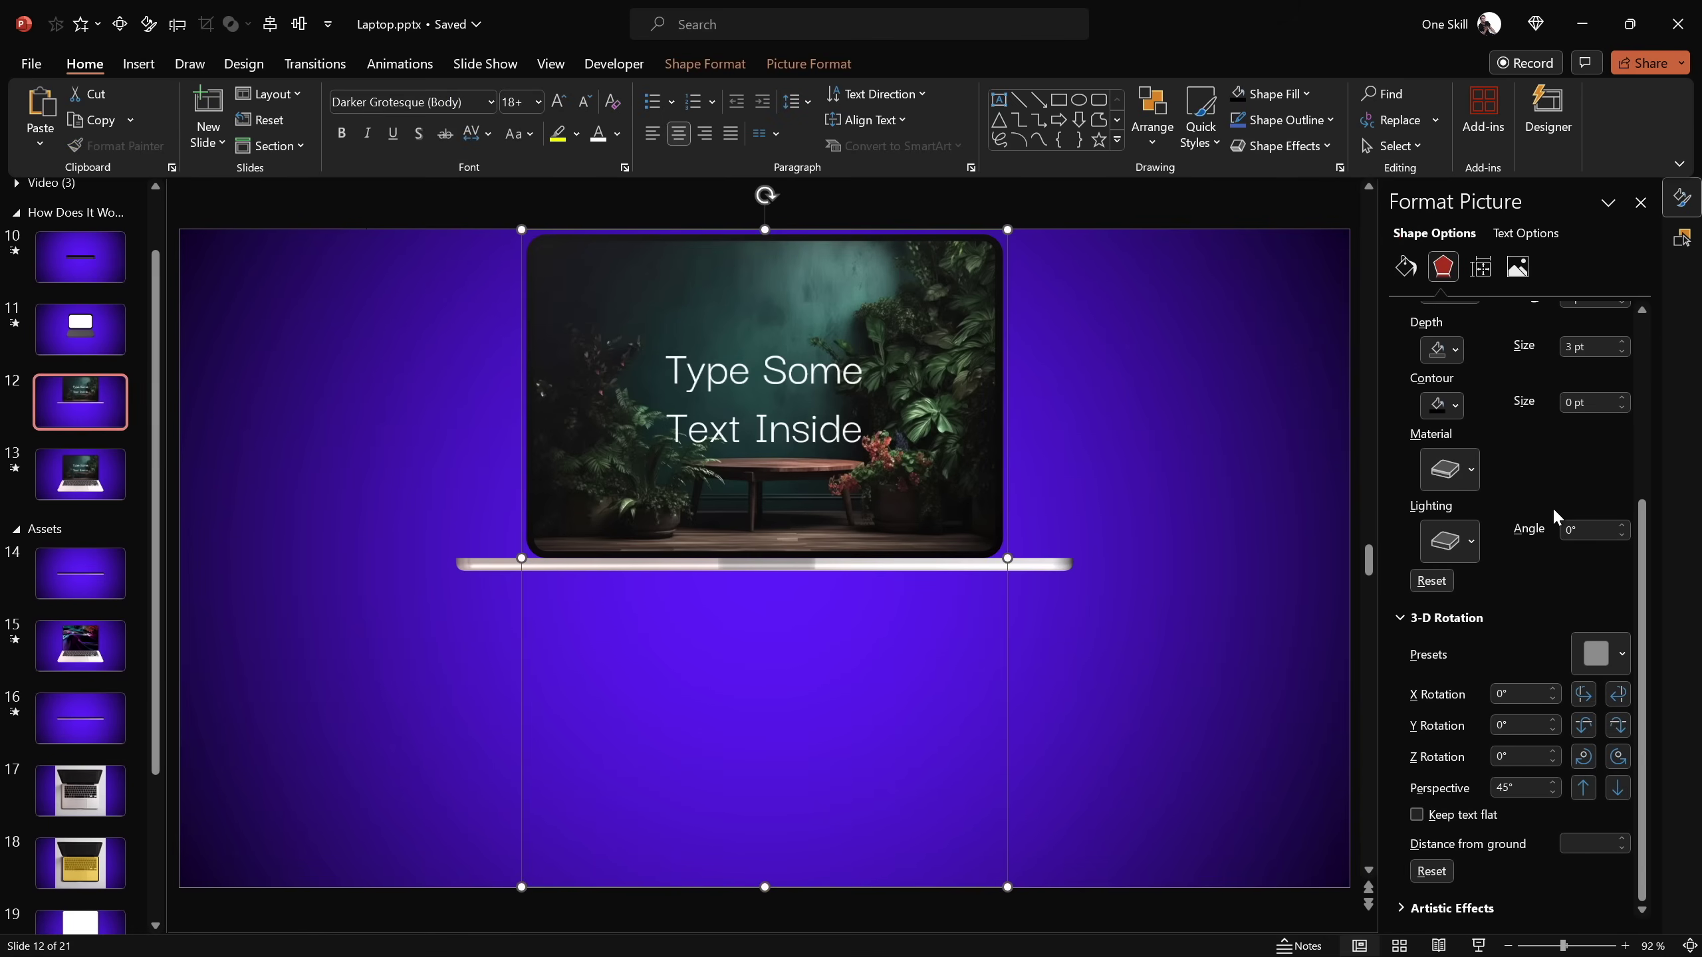
{"action": "double_click", "coordinate": [1509, 727]}
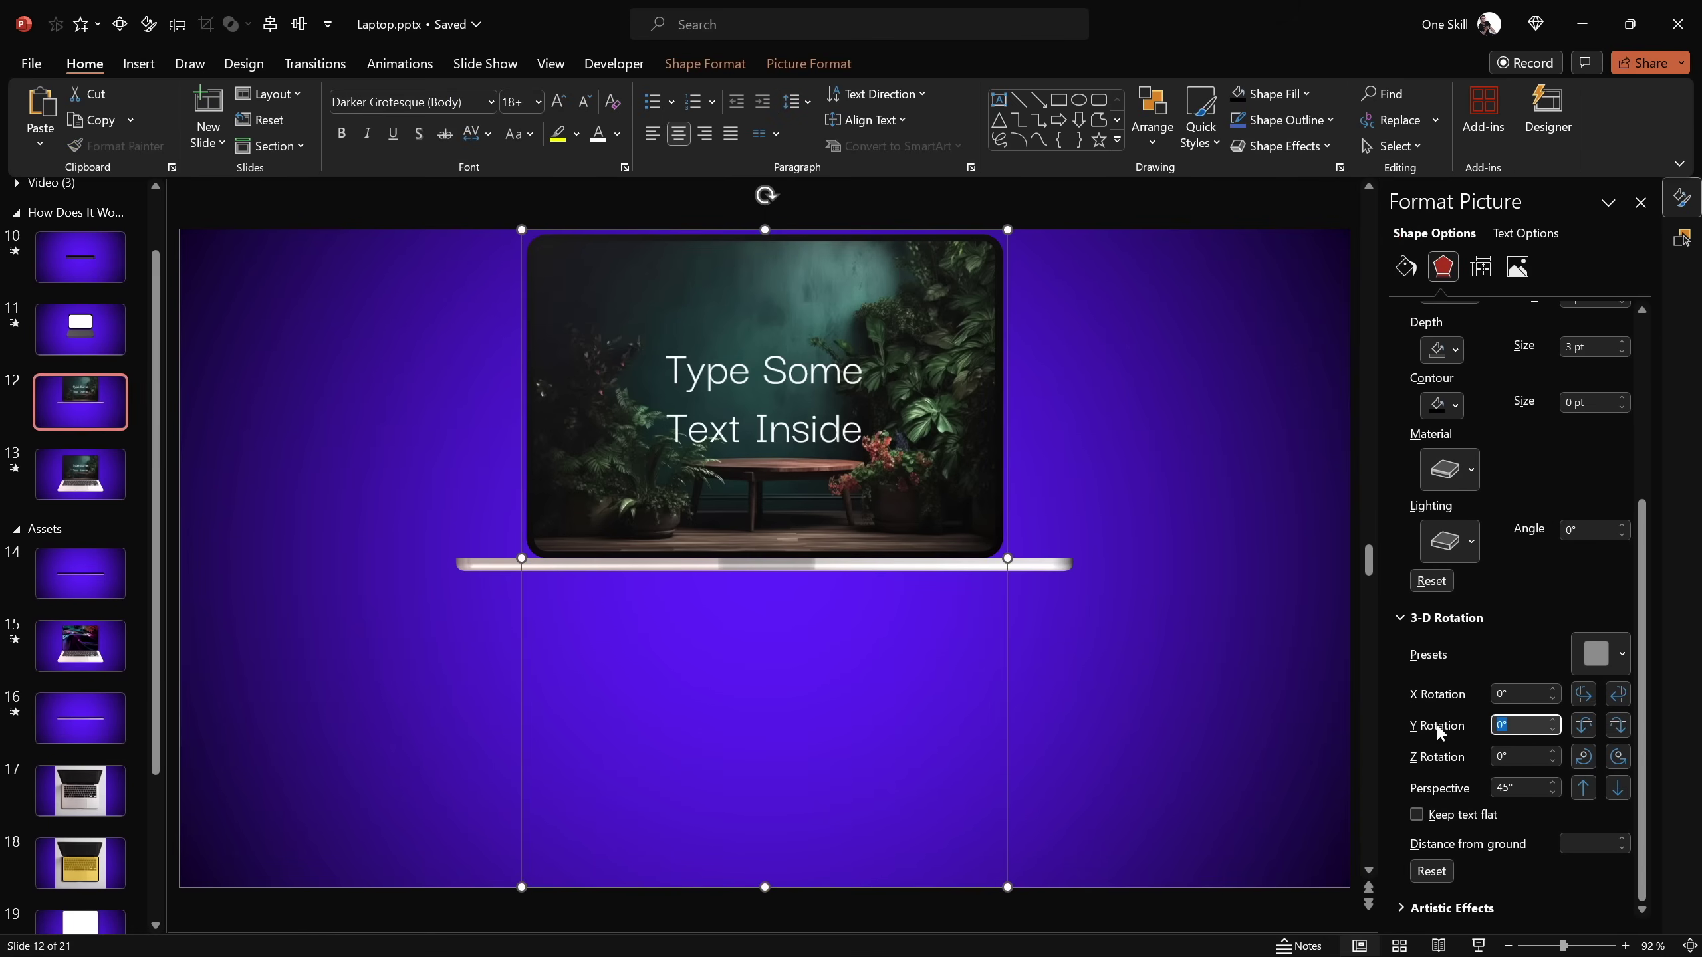
{"action": "type", "text": "90"}
{"action": "key", "text": "Return"}
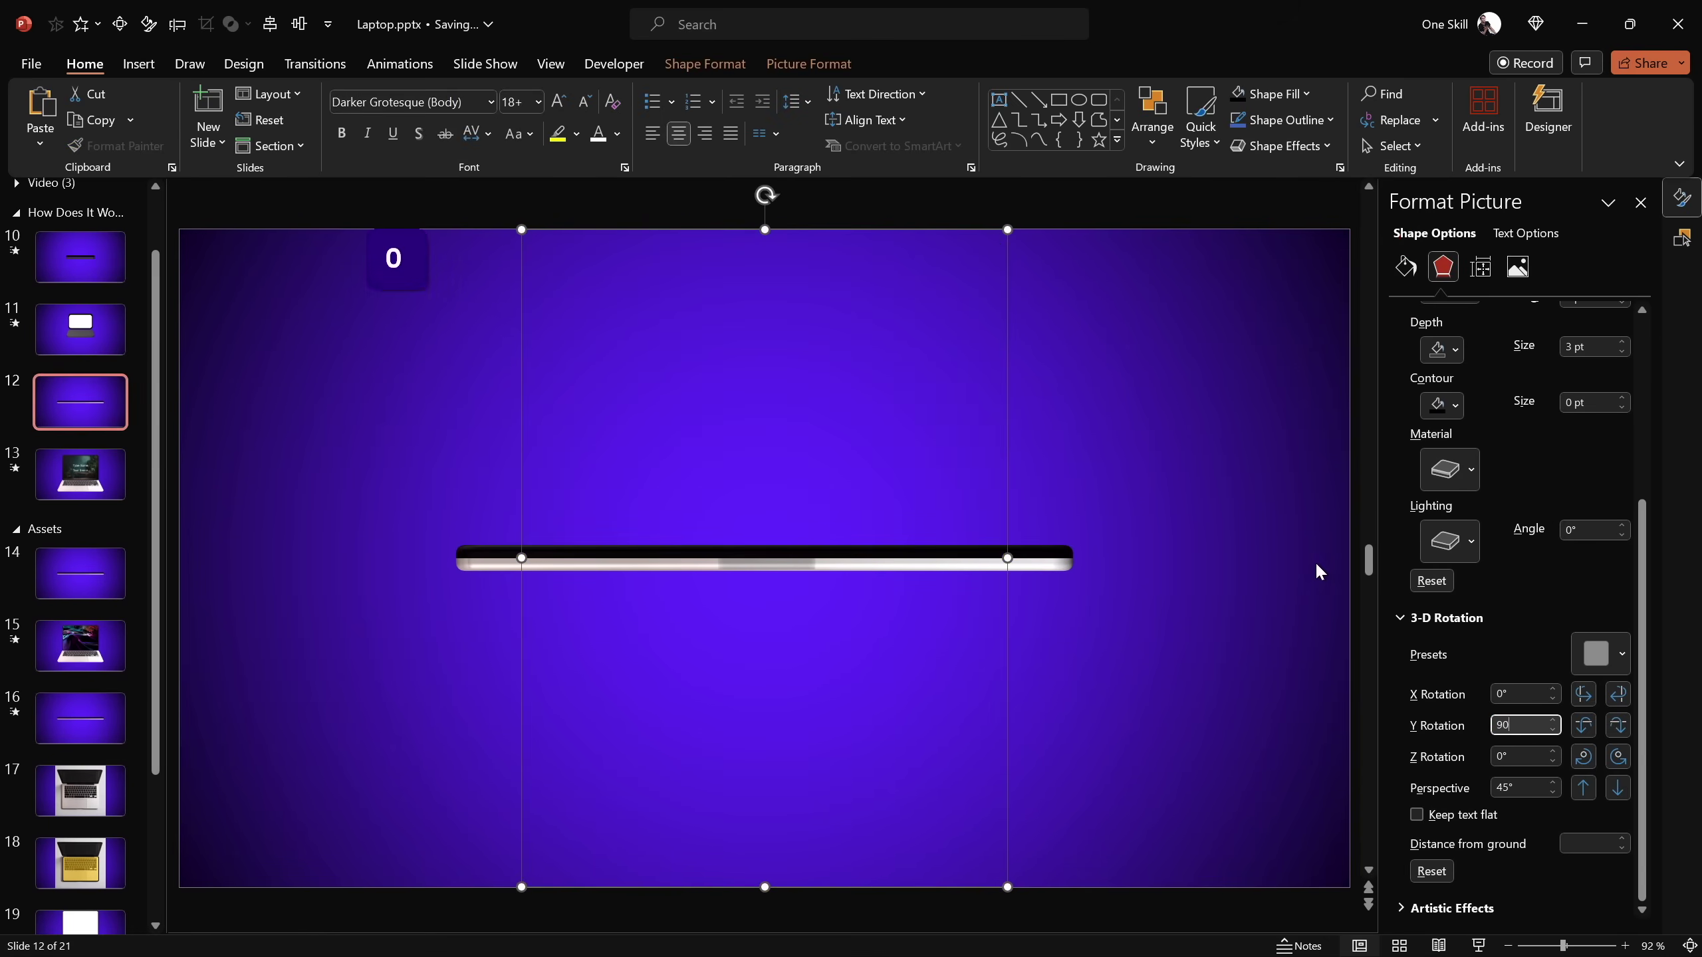